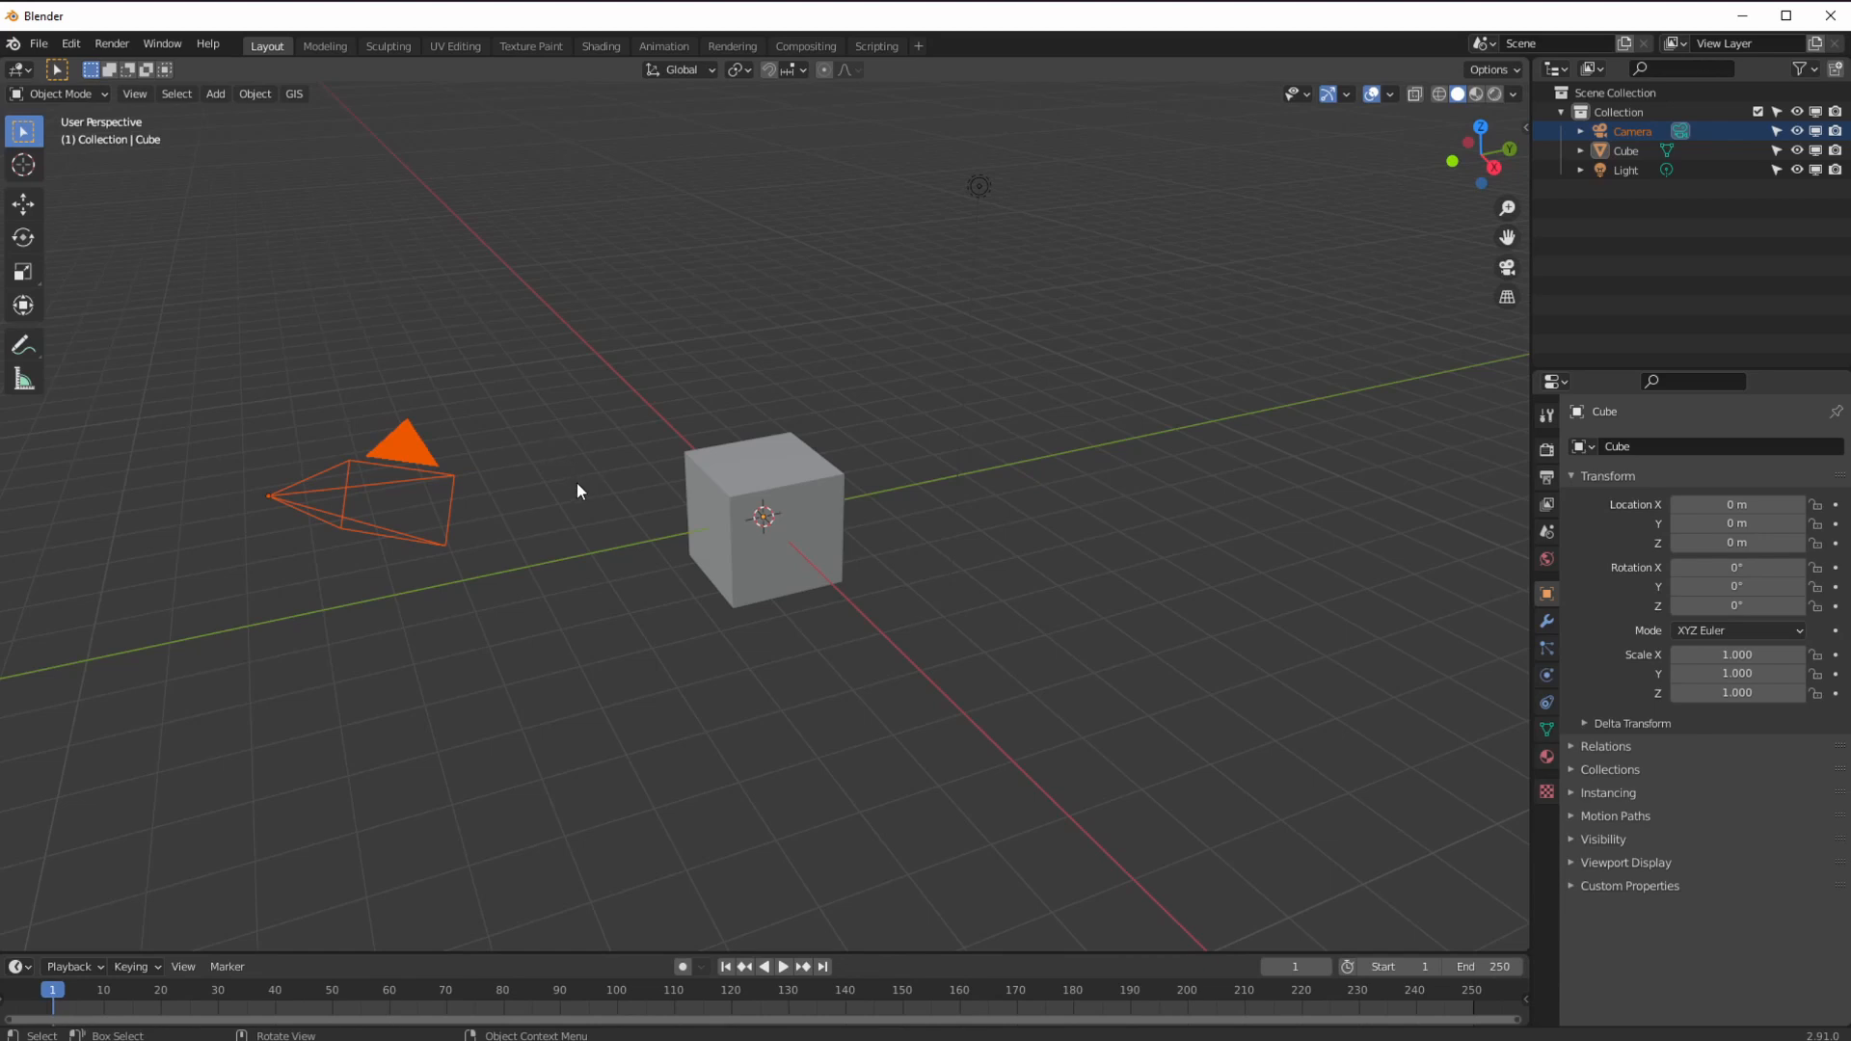
Turn on the Wireframe viewport overlay and select the default cube.
{"action": "scroll", "coordinate": [620, 589], "scroll_direction": "up", "scroll_amount": 8}
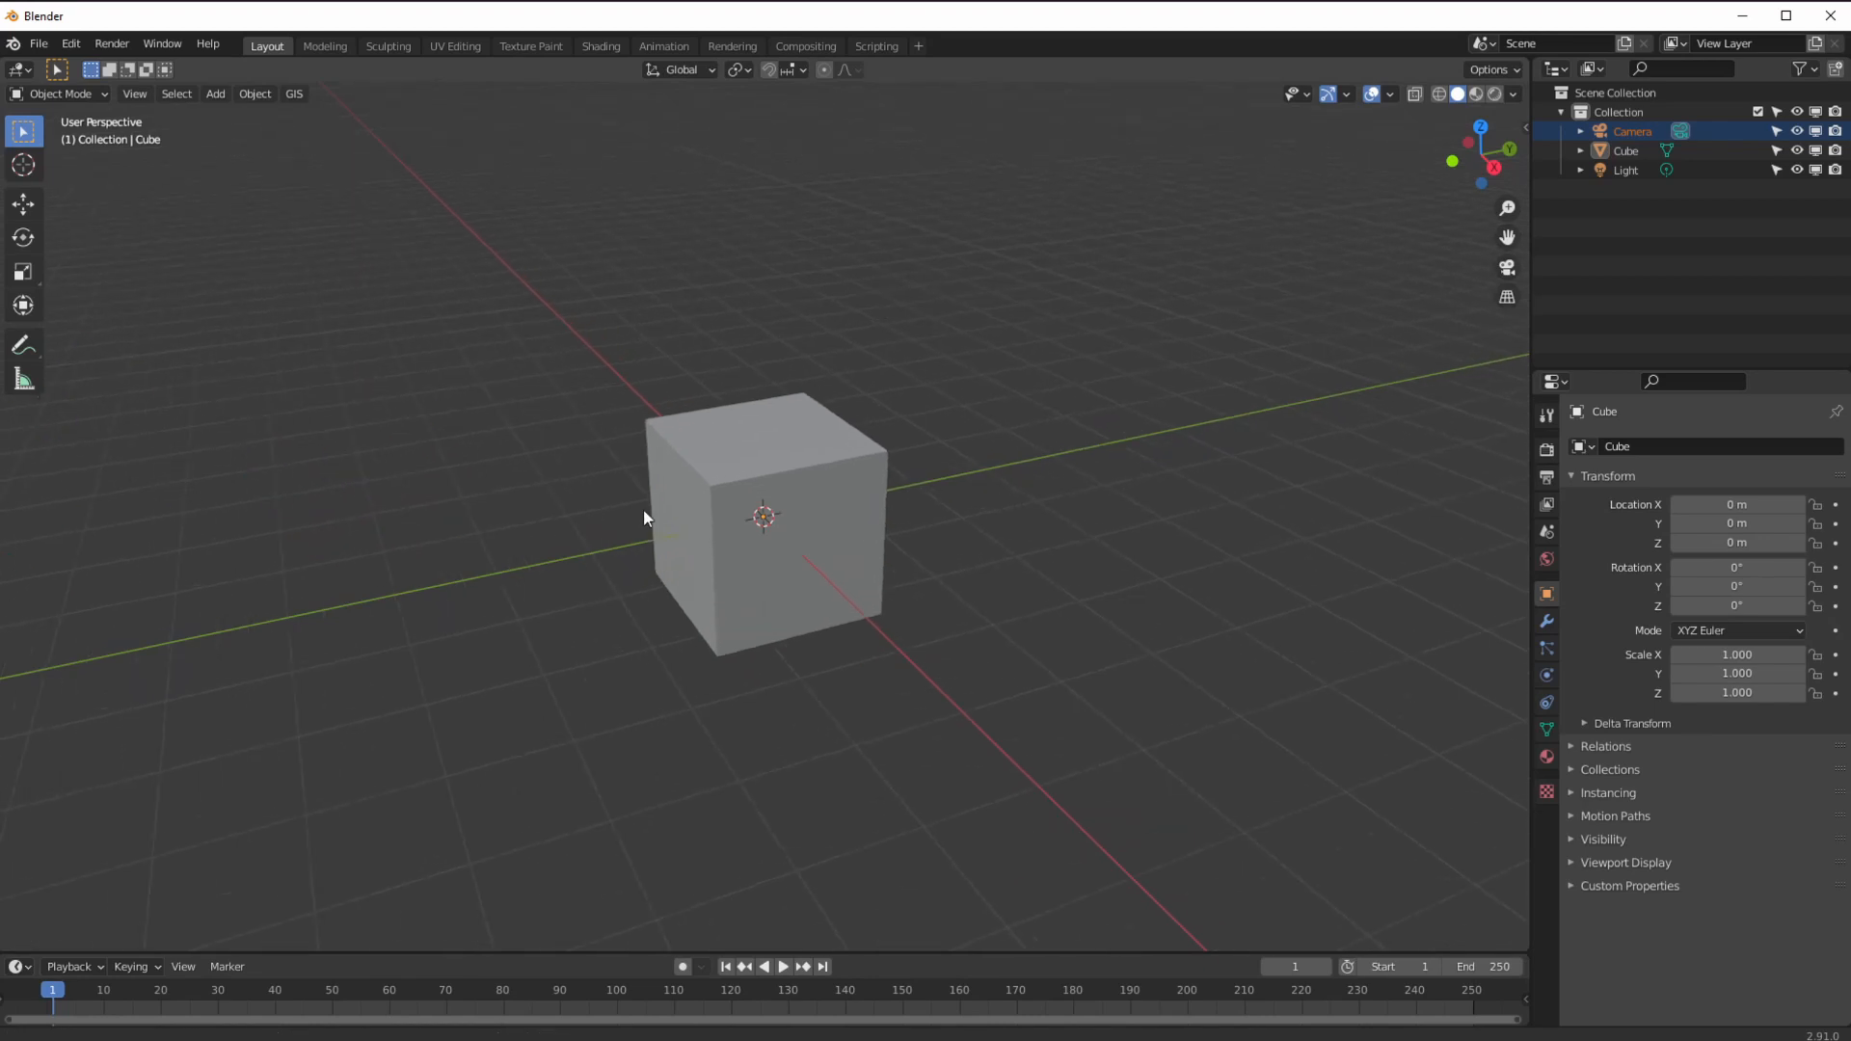
{"action": "left_click", "coordinate": [640, 492]}
{"action": "scroll", "coordinate": [618, 579], "scroll_direction": "down", "scroll_amount": 5}
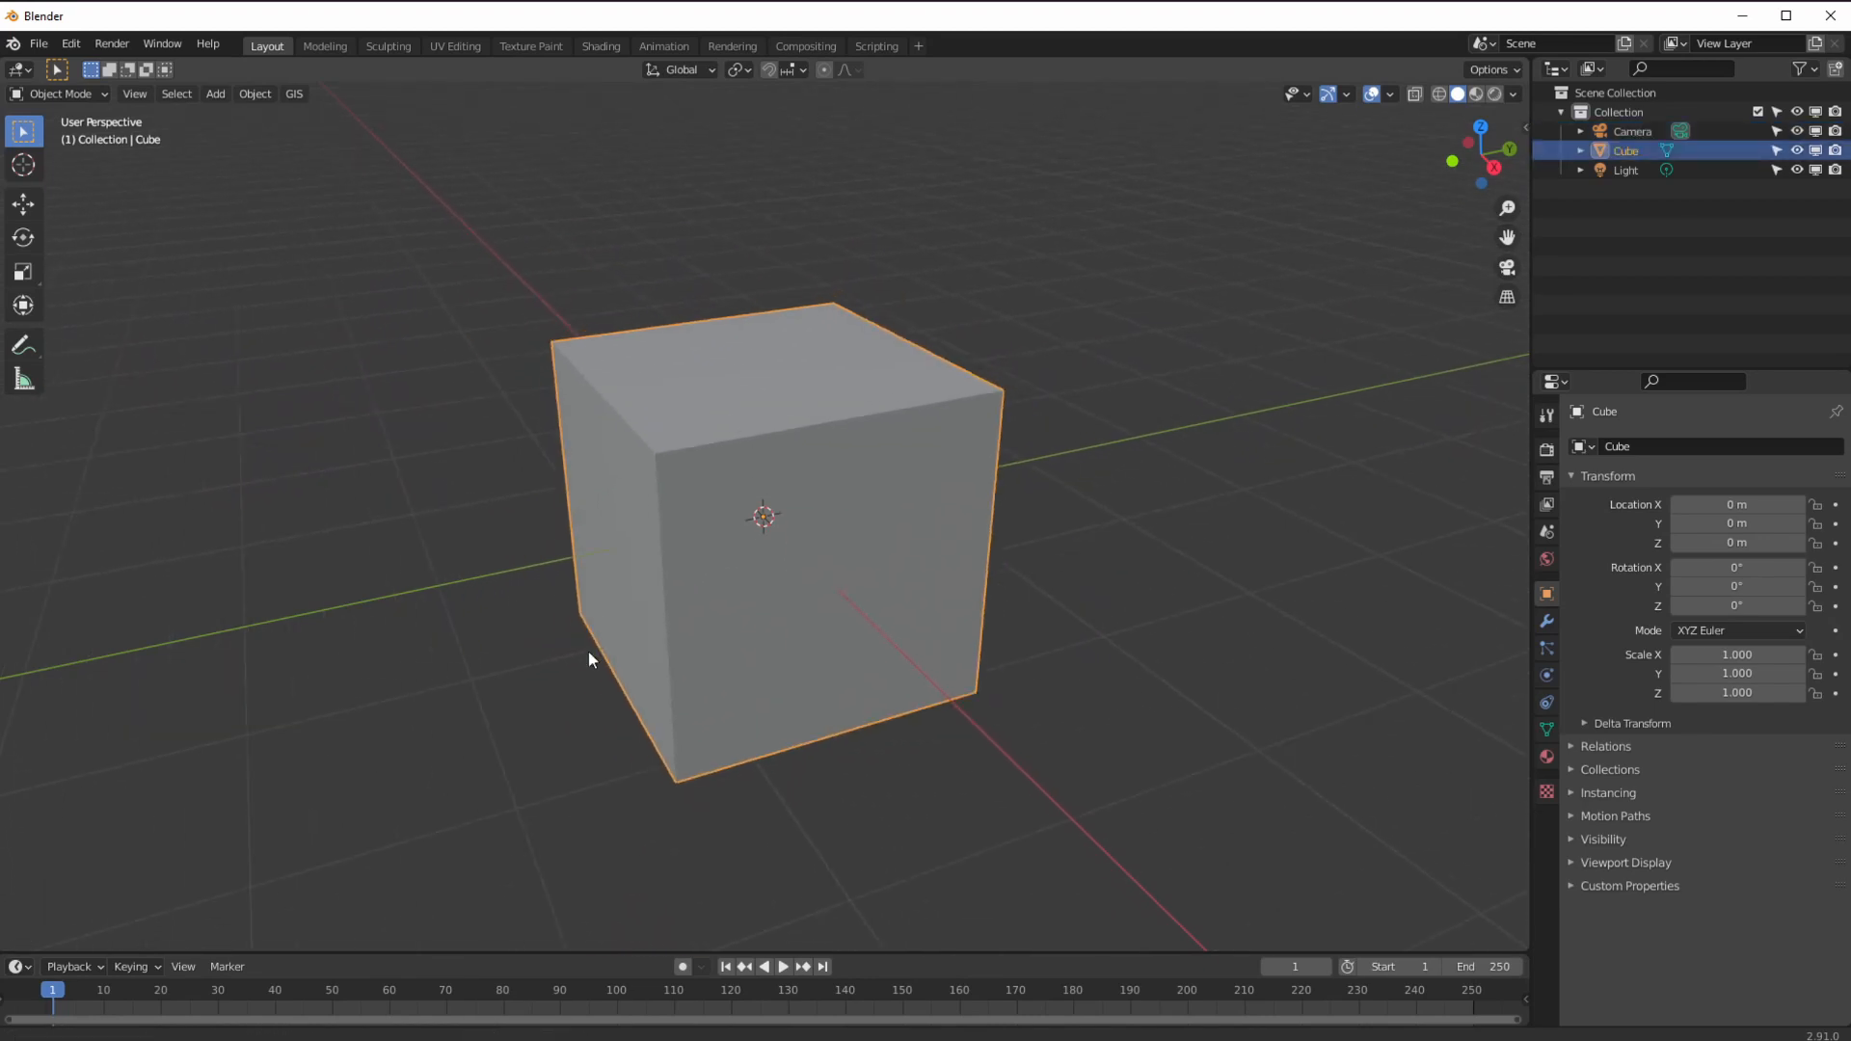
{"action": "left_click", "coordinate": [1391, 96]}
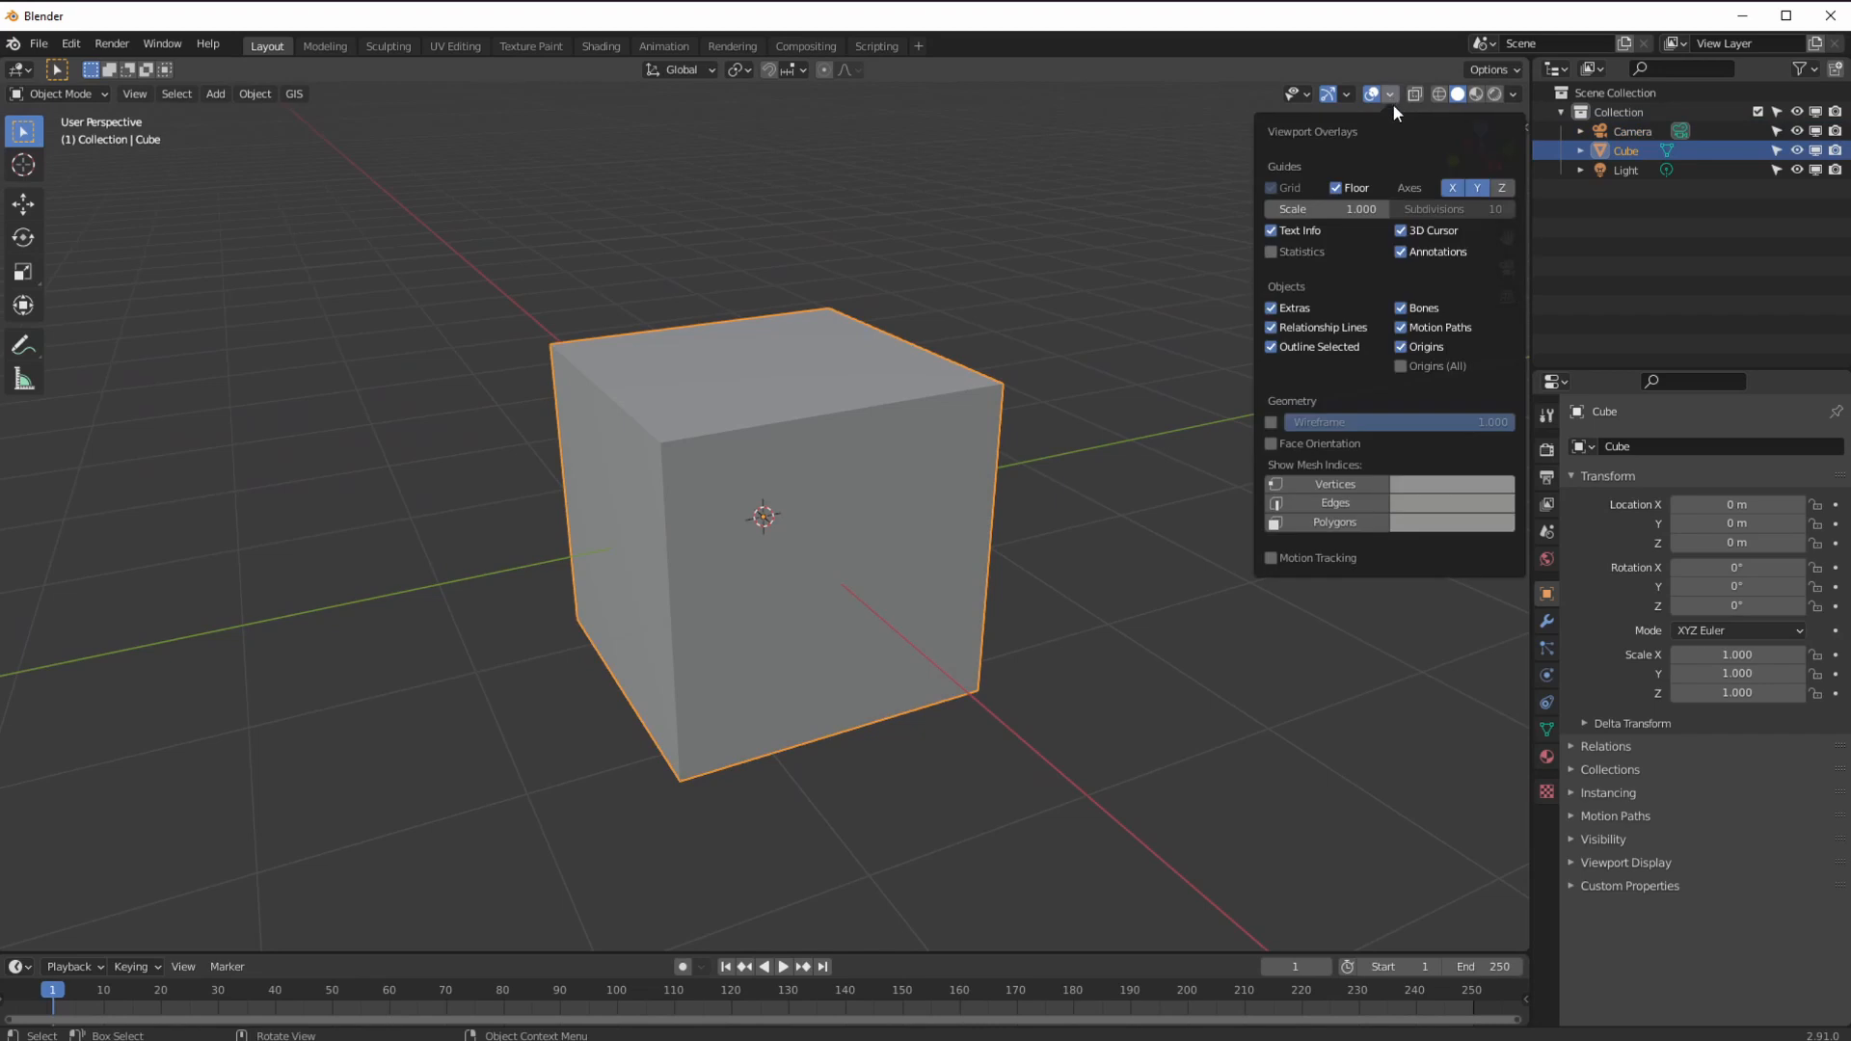
{"action": "left_click", "coordinate": [1272, 422]}
{"action": "key", "text": "alt+a"}
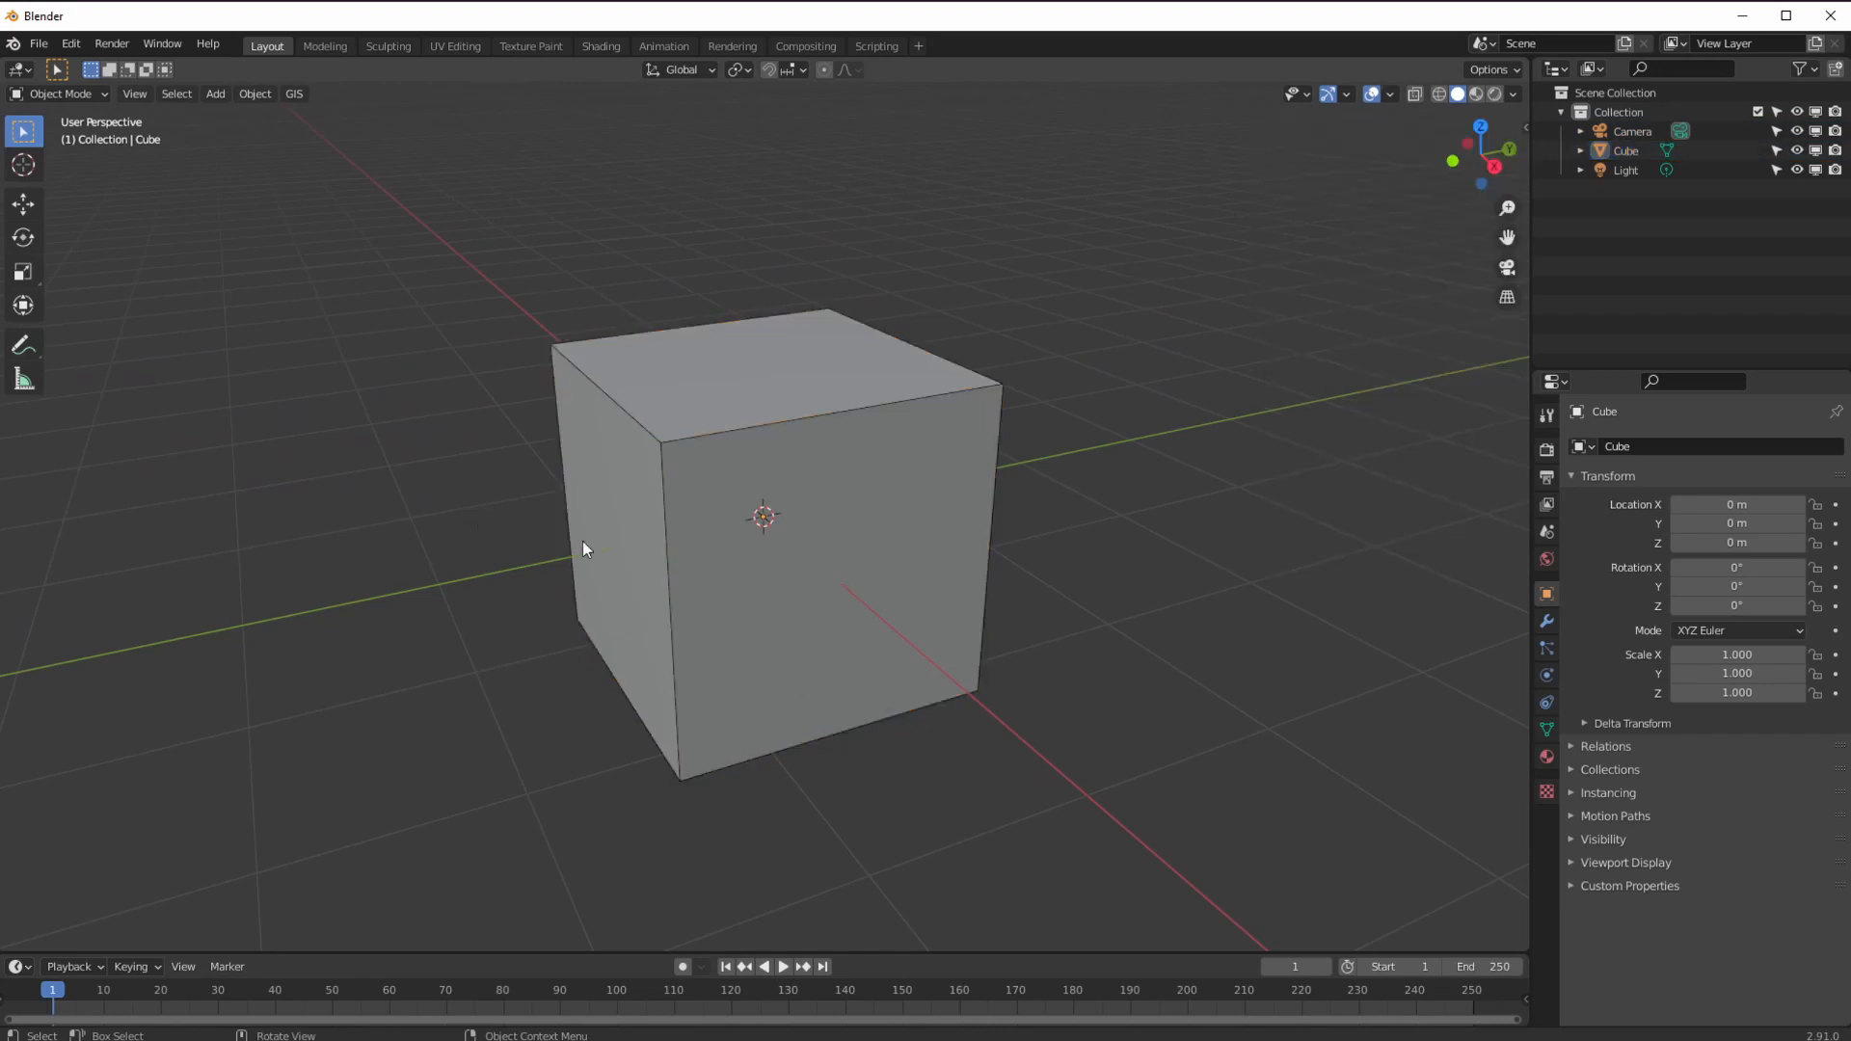
{"action": "left_click_drag", "start_coordinate": [393, 235], "coordinate": [561, 383]}
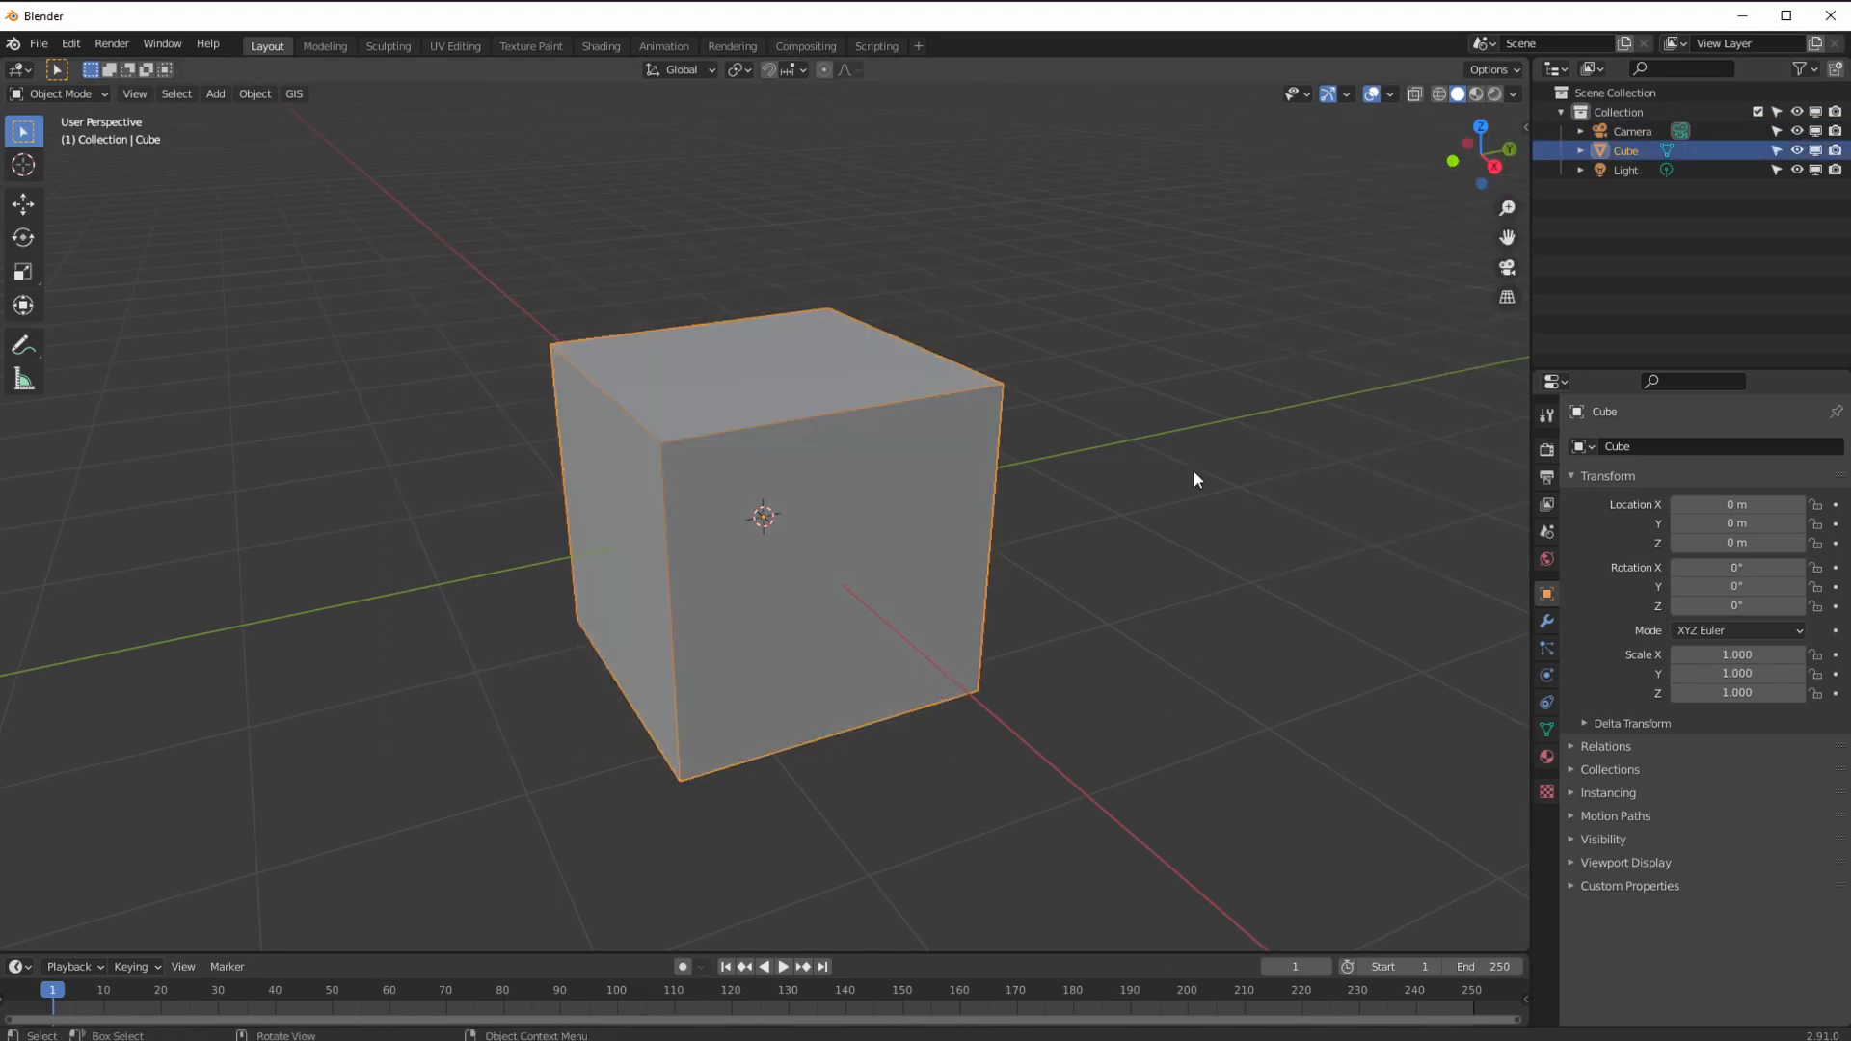
Add a Subdivision Surface modifier to the cube and set its viewport level to 3.
{"action": "left_click", "coordinate": [1547, 624]}
{"action": "left_click", "coordinate": [1600, 449]}
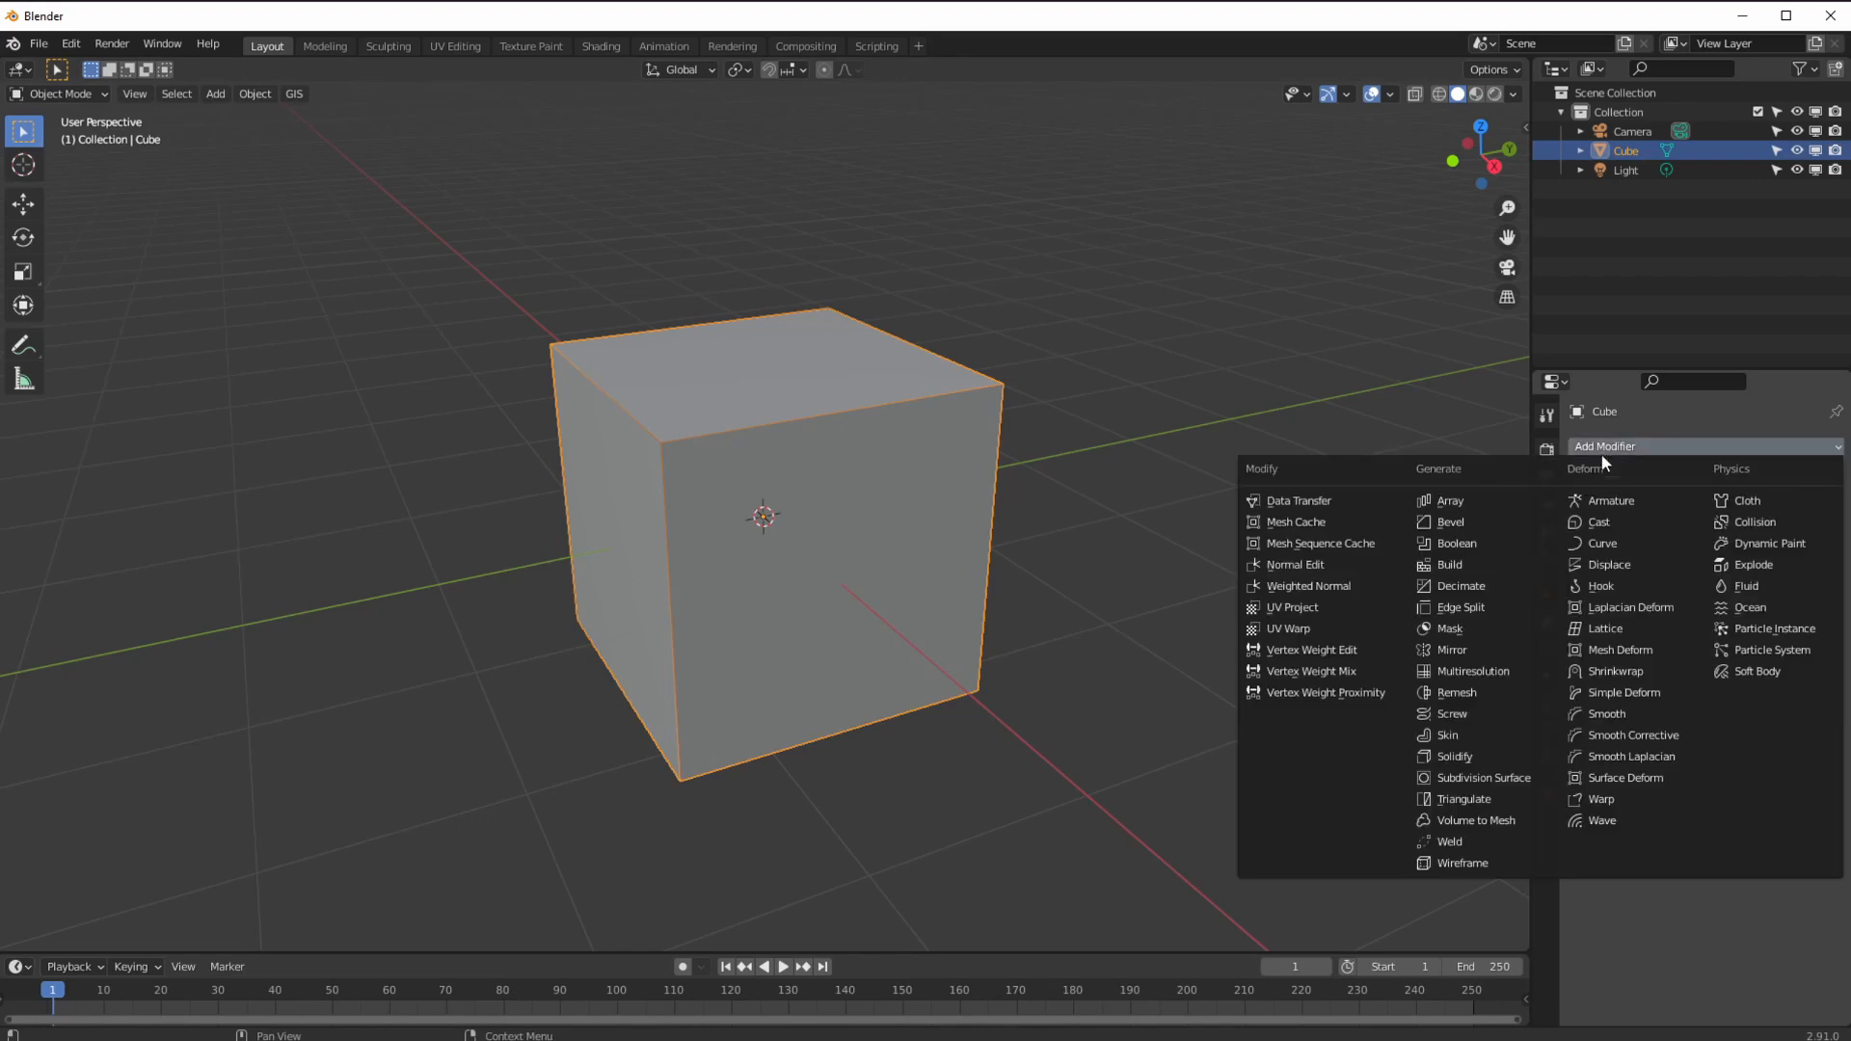
{"action": "left_click", "coordinate": [1488, 778]}
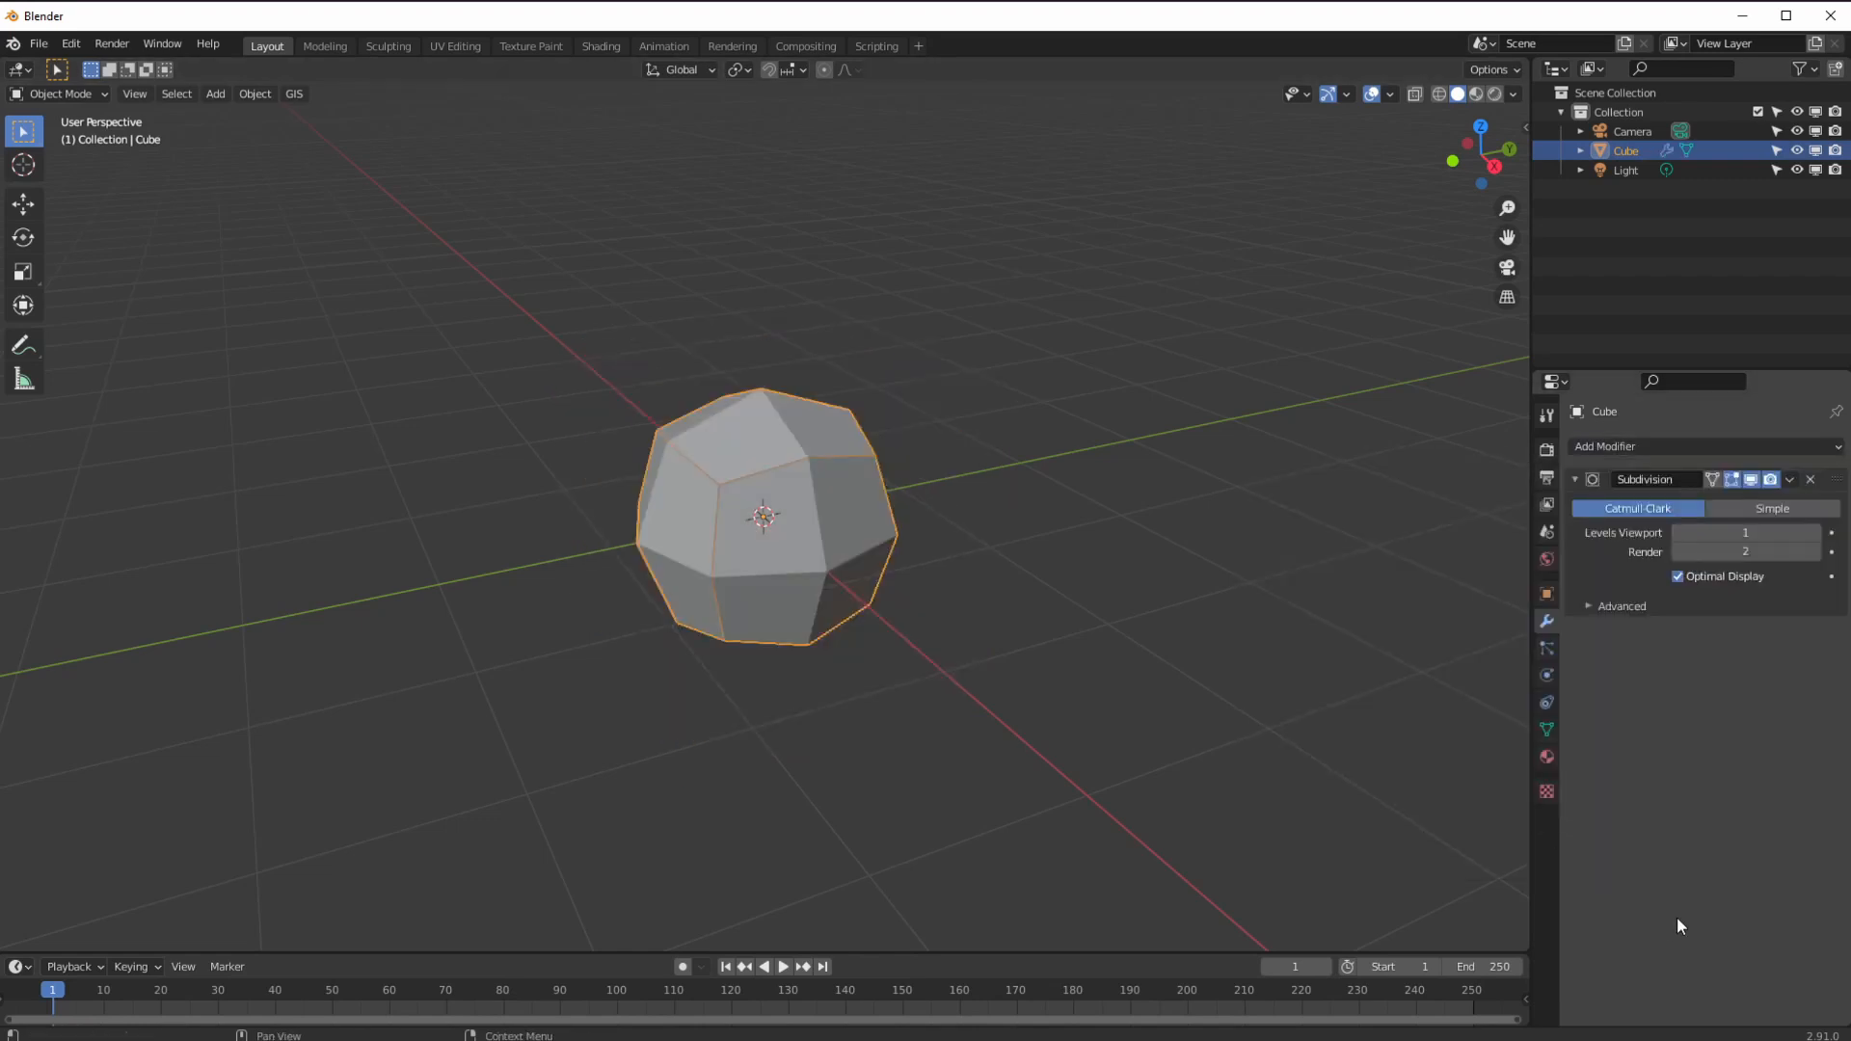
{"action": "left_click", "coordinate": [1814, 533]}
{"action": "left_click", "coordinate": [1814, 535]}
{"action": "left_click", "coordinate": [1814, 536]}
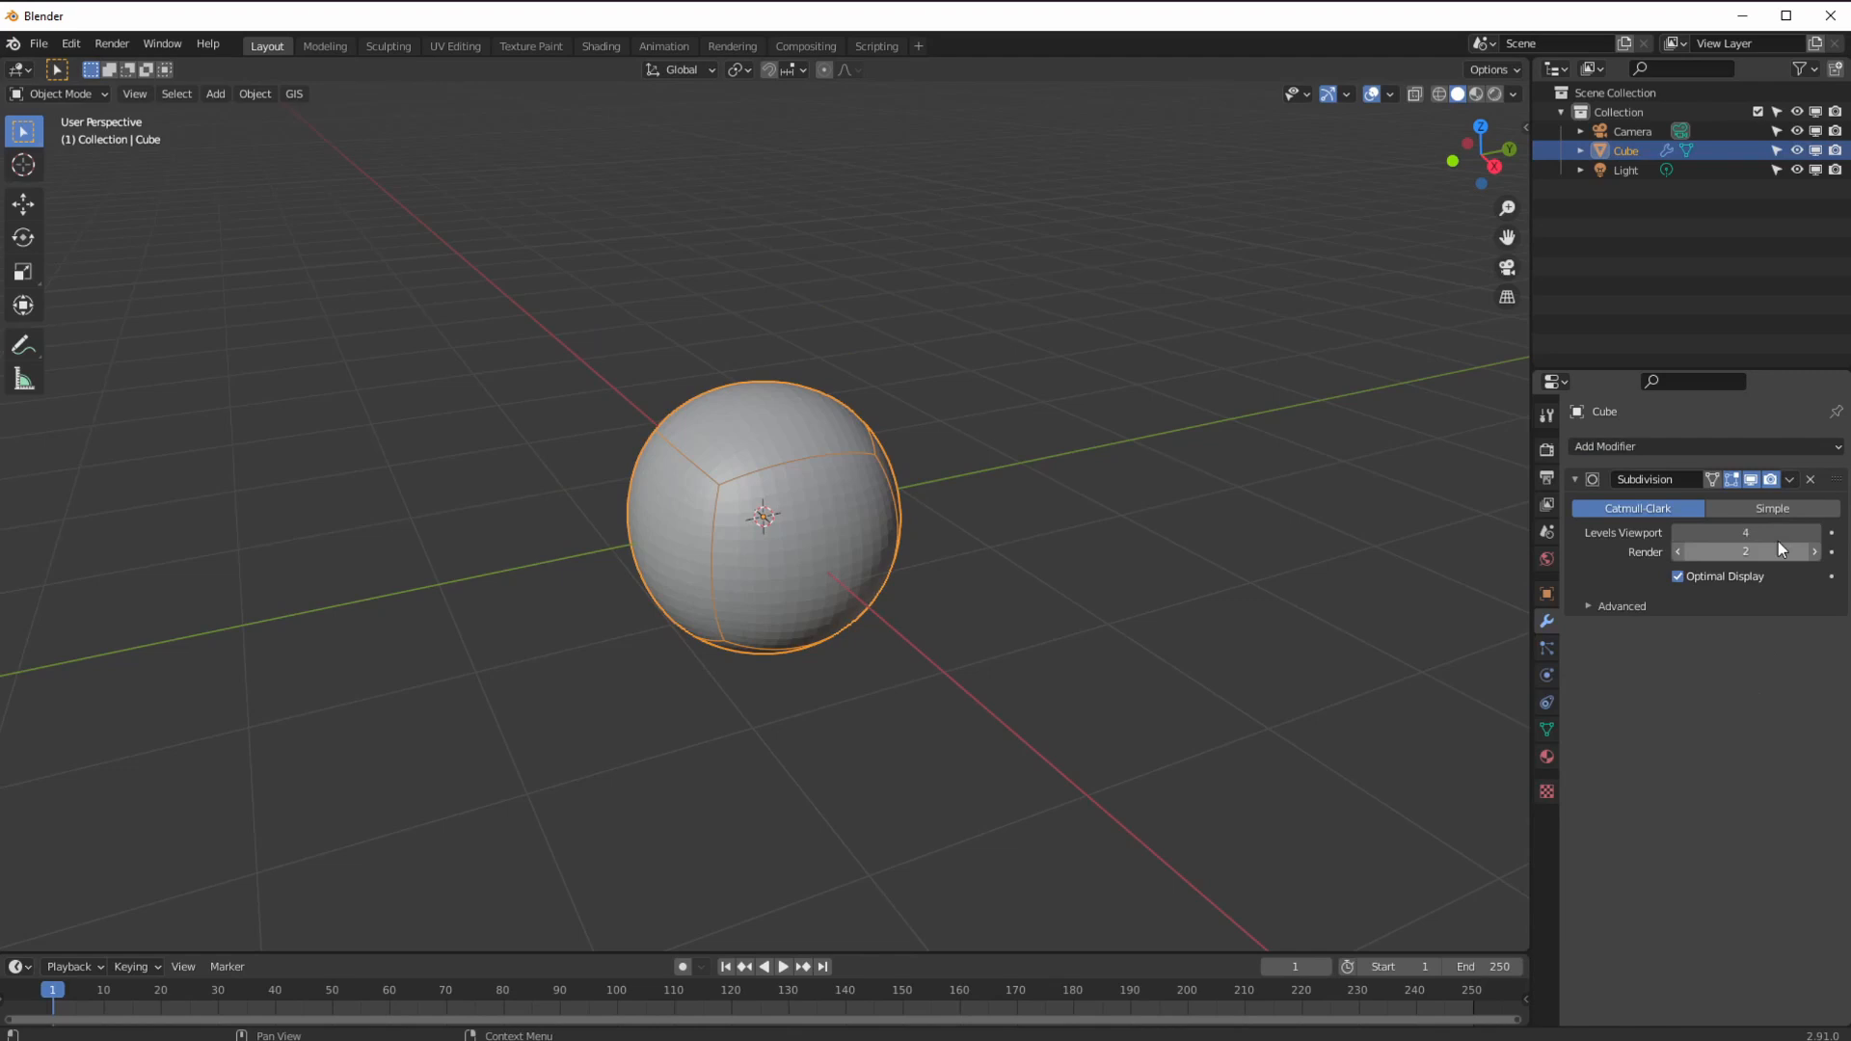
{"action": "left_click", "coordinate": [1675, 534]}
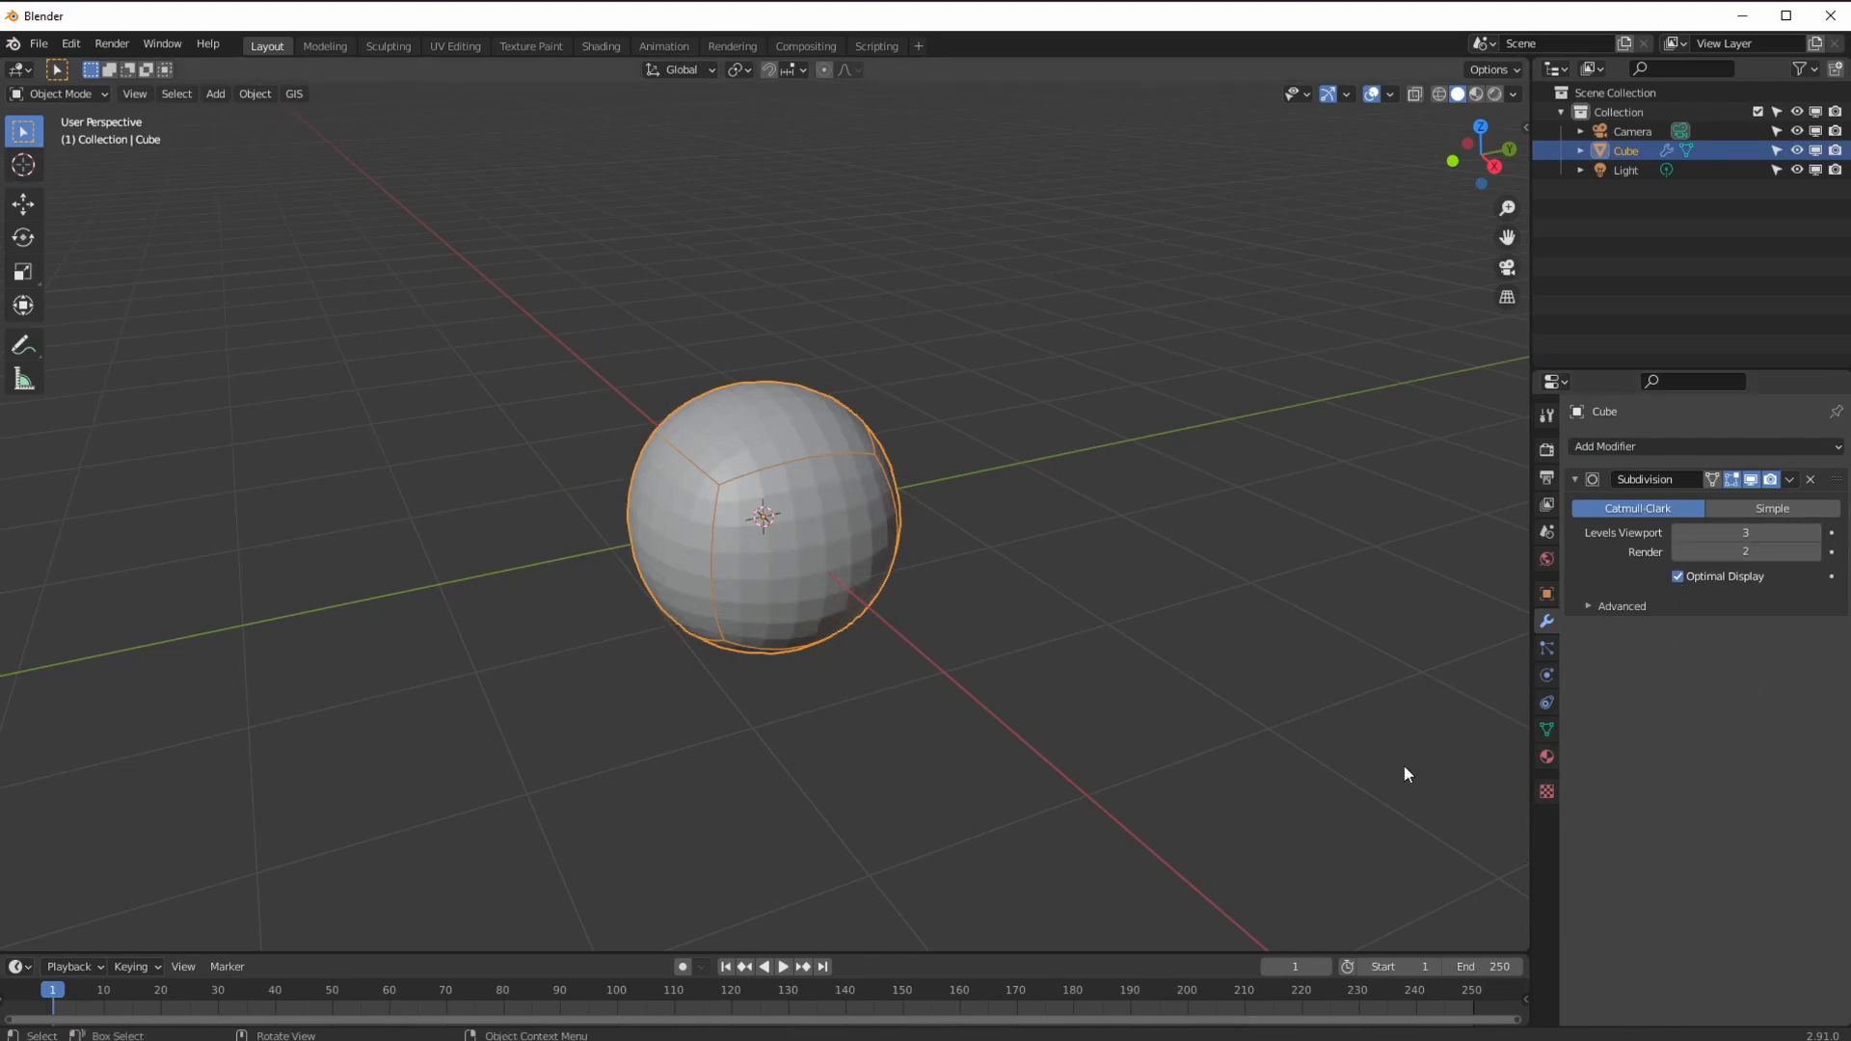
Apply the Subdivision modifier to the cube's mesh.
{"action": "scroll", "coordinate": [926, 675], "scroll_direction": "up", "scroll_amount": 3}
{"action": "middle_click_drag", "start_coordinate": [1020, 559], "coordinate": [973, 569]}
{"action": "left_click", "coordinate": [1790, 480]}
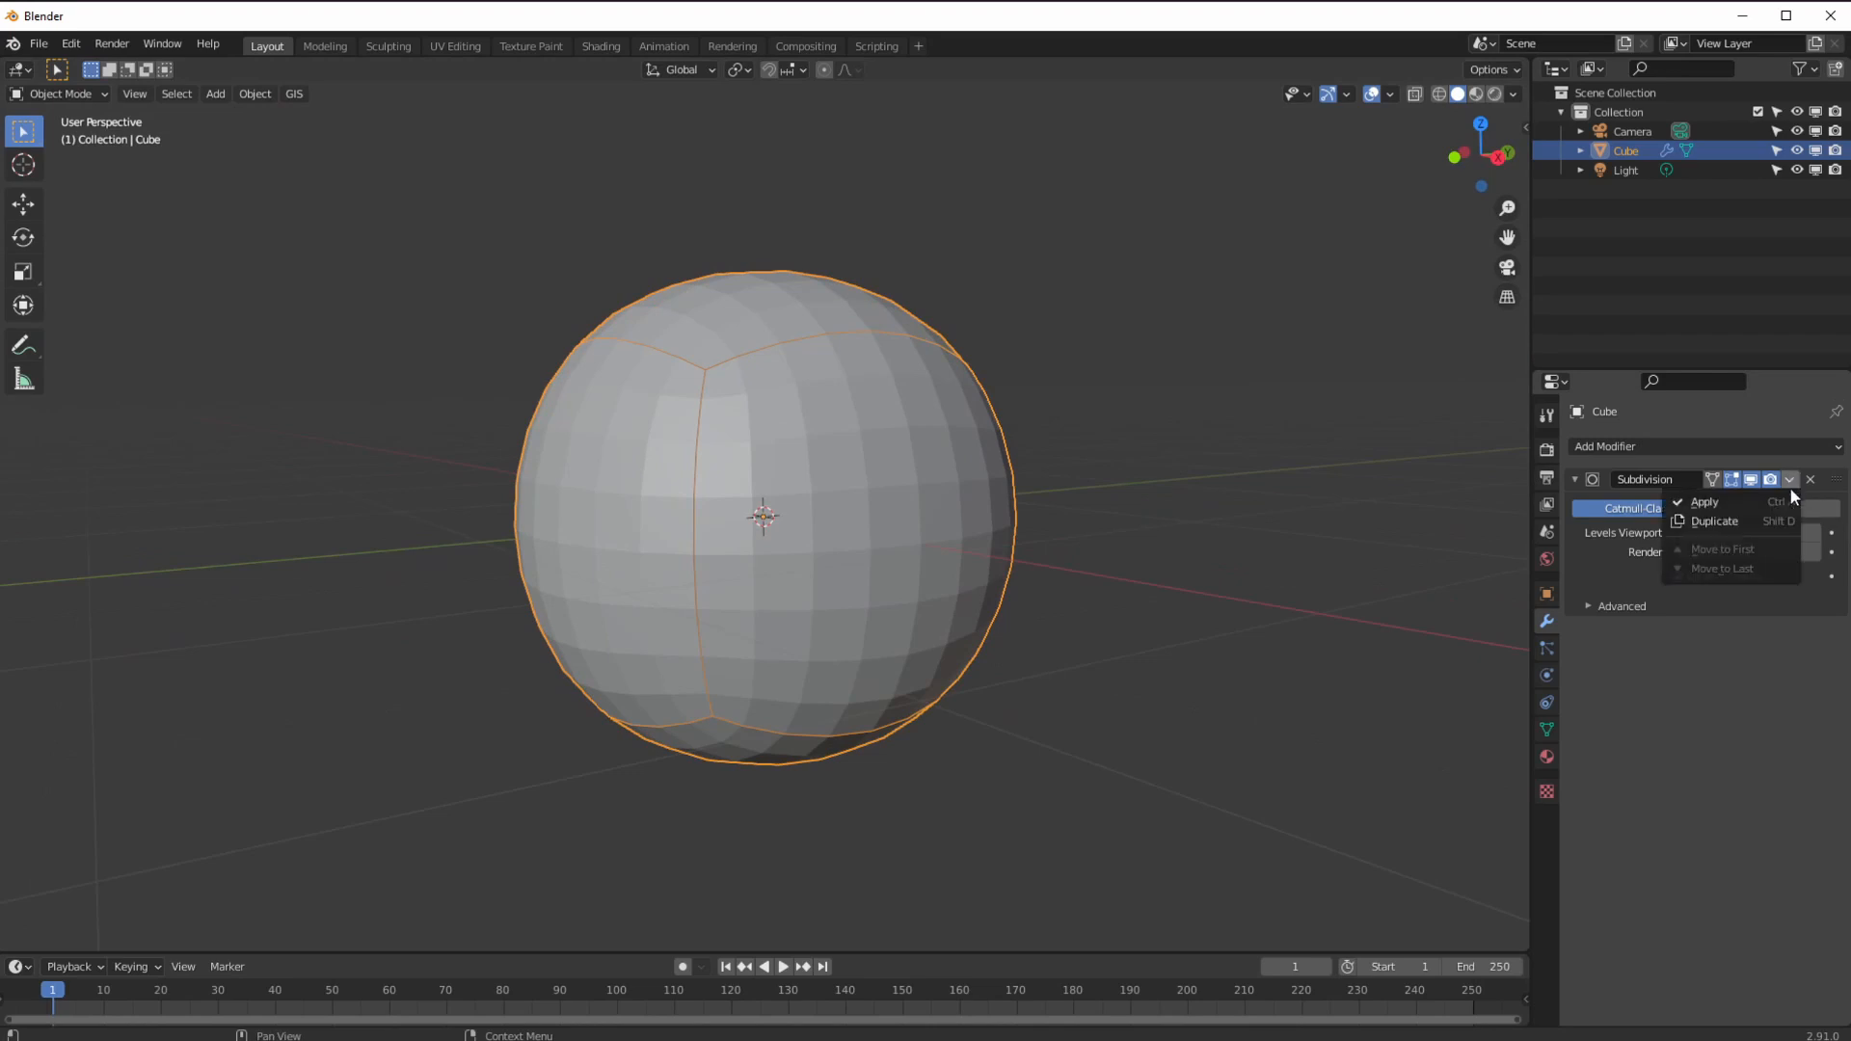
{"action": "left_click", "coordinate": [1784, 502]}
{"action": "middle_click_drag", "start_coordinate": [620, 794], "coordinate": [721, 633]}
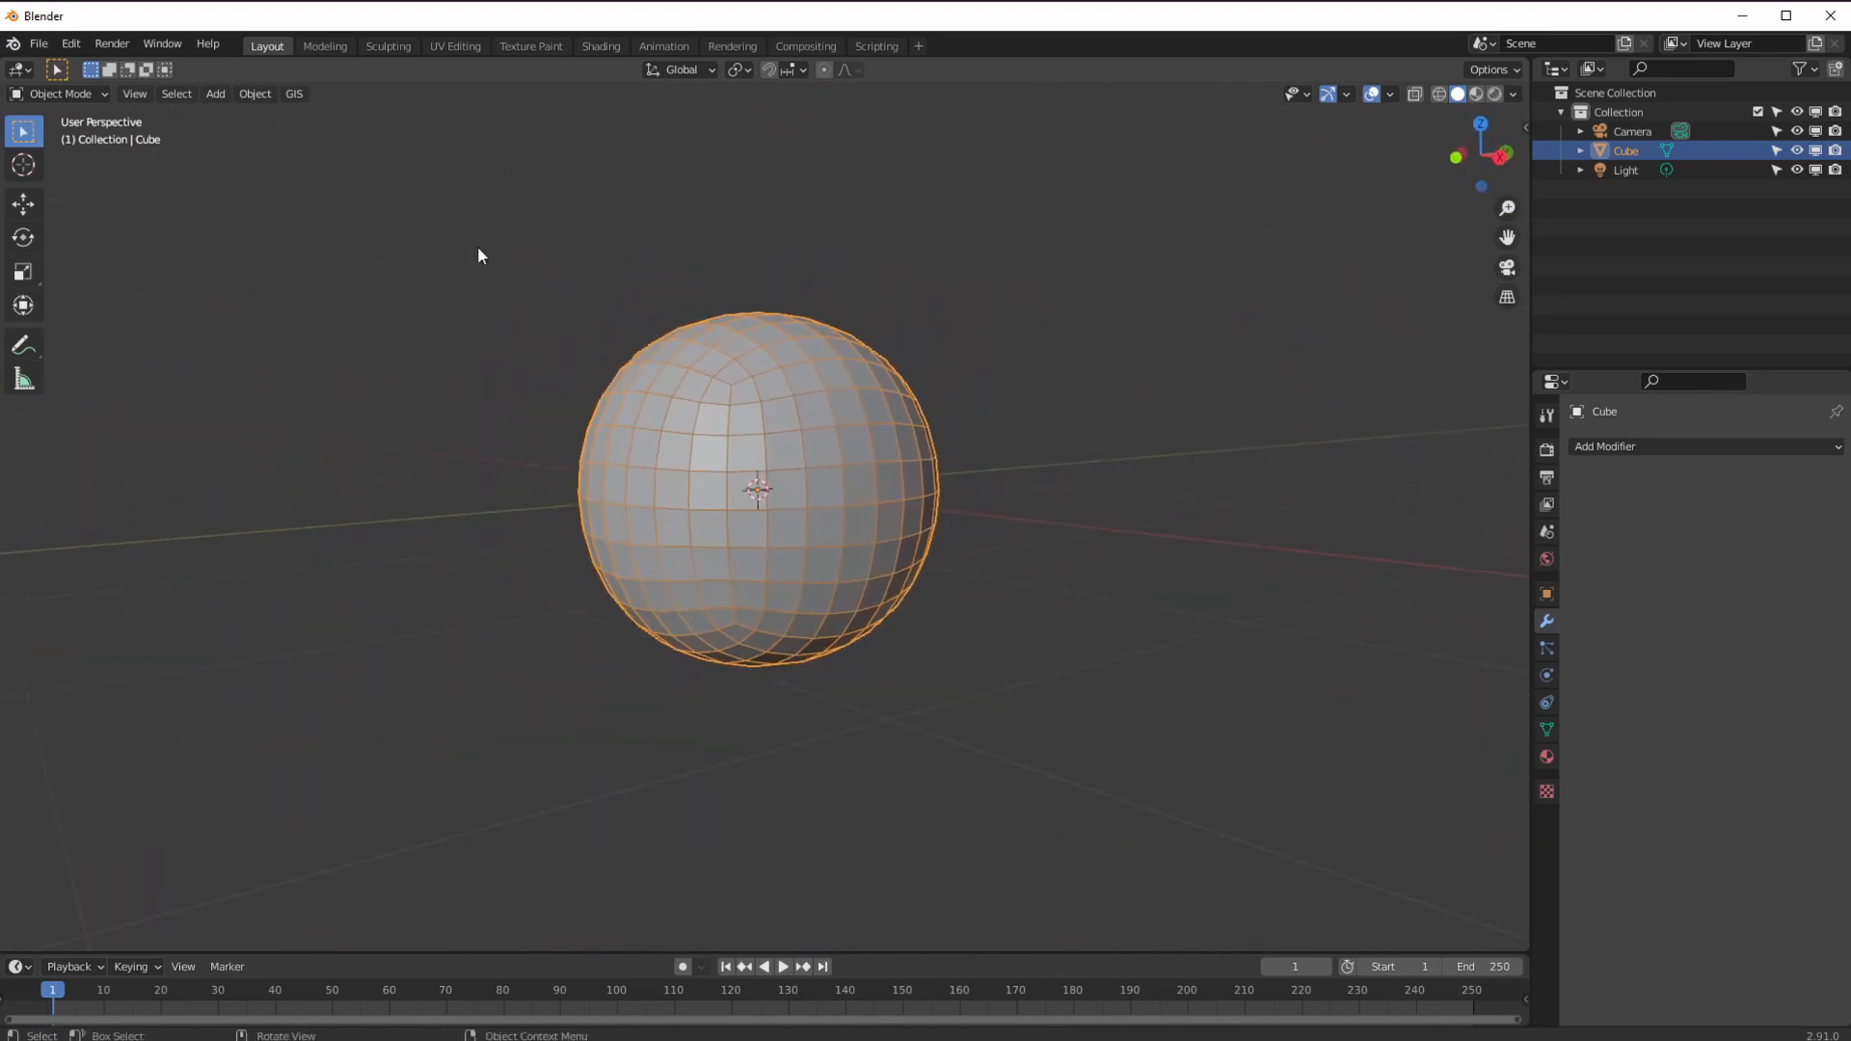
Shade the rounded cube smooth.
{"action": "left_click", "coordinate": [1370, 597]}
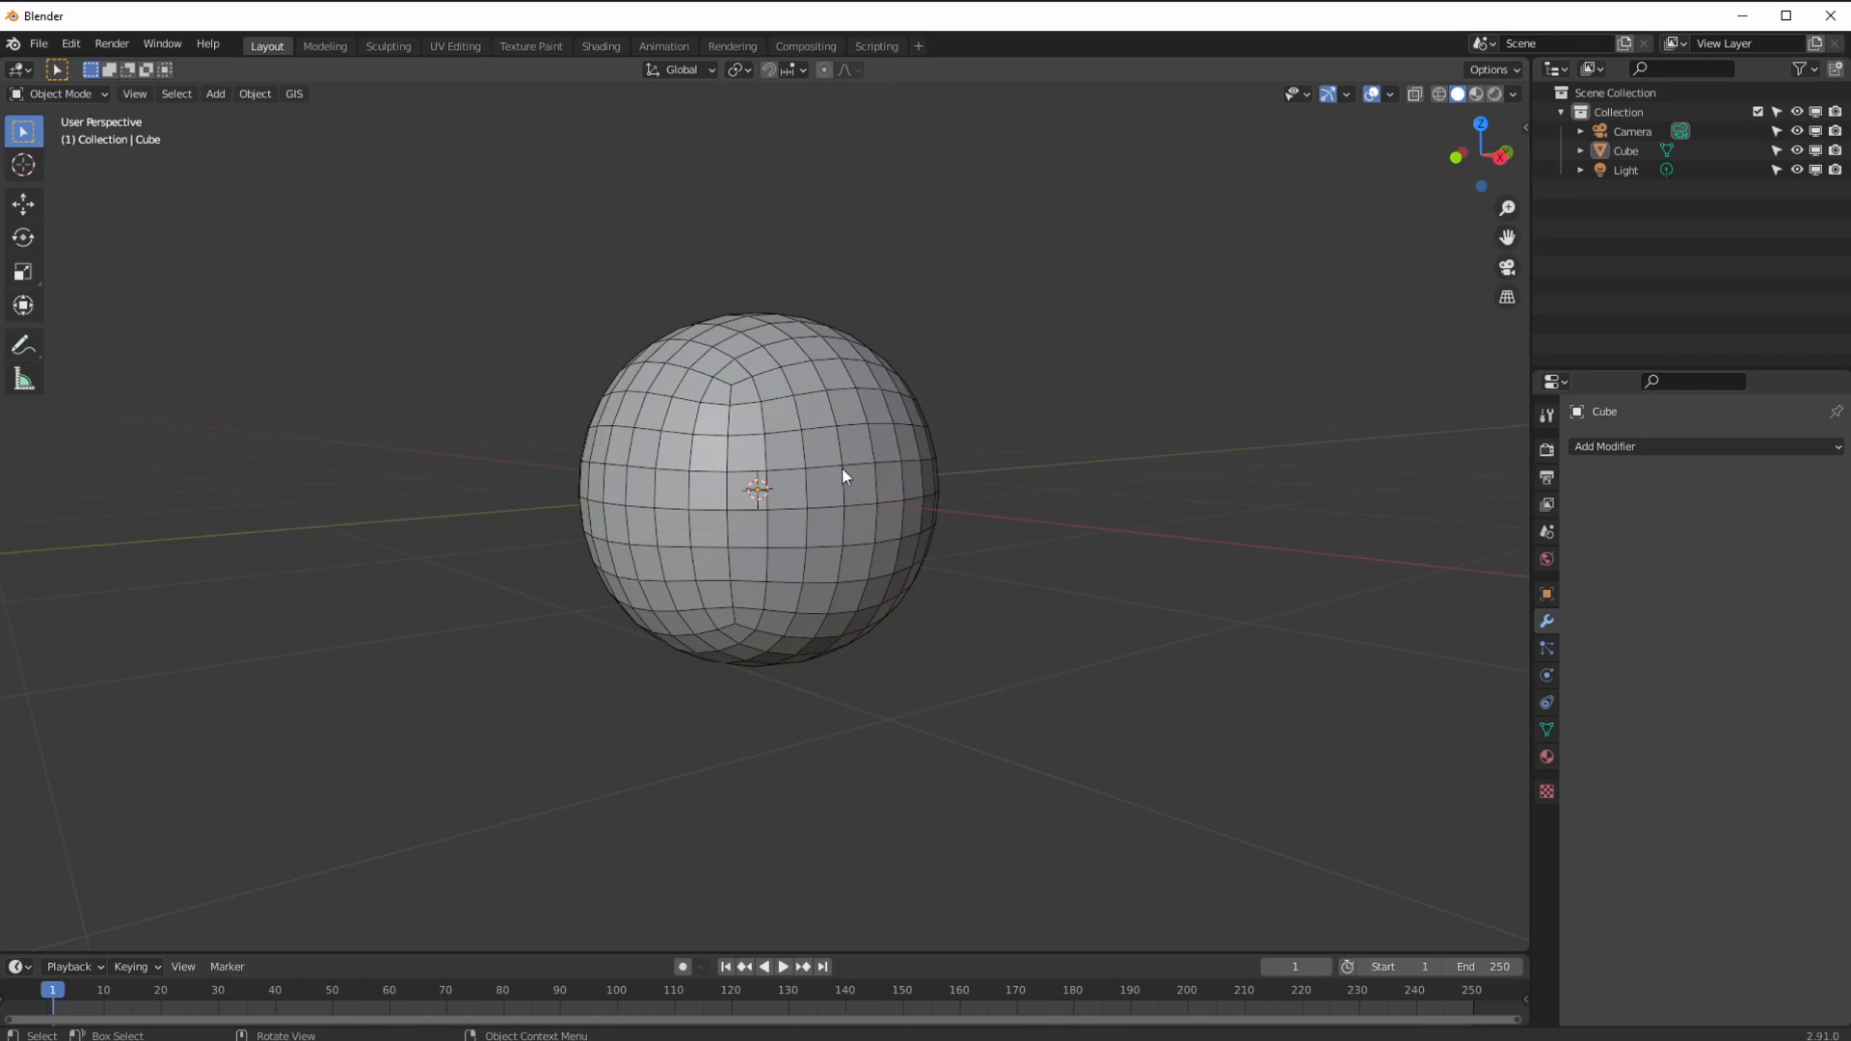
{"action": "left_click", "coordinate": [697, 428]}
{"action": "left_click", "coordinate": [256, 94]}
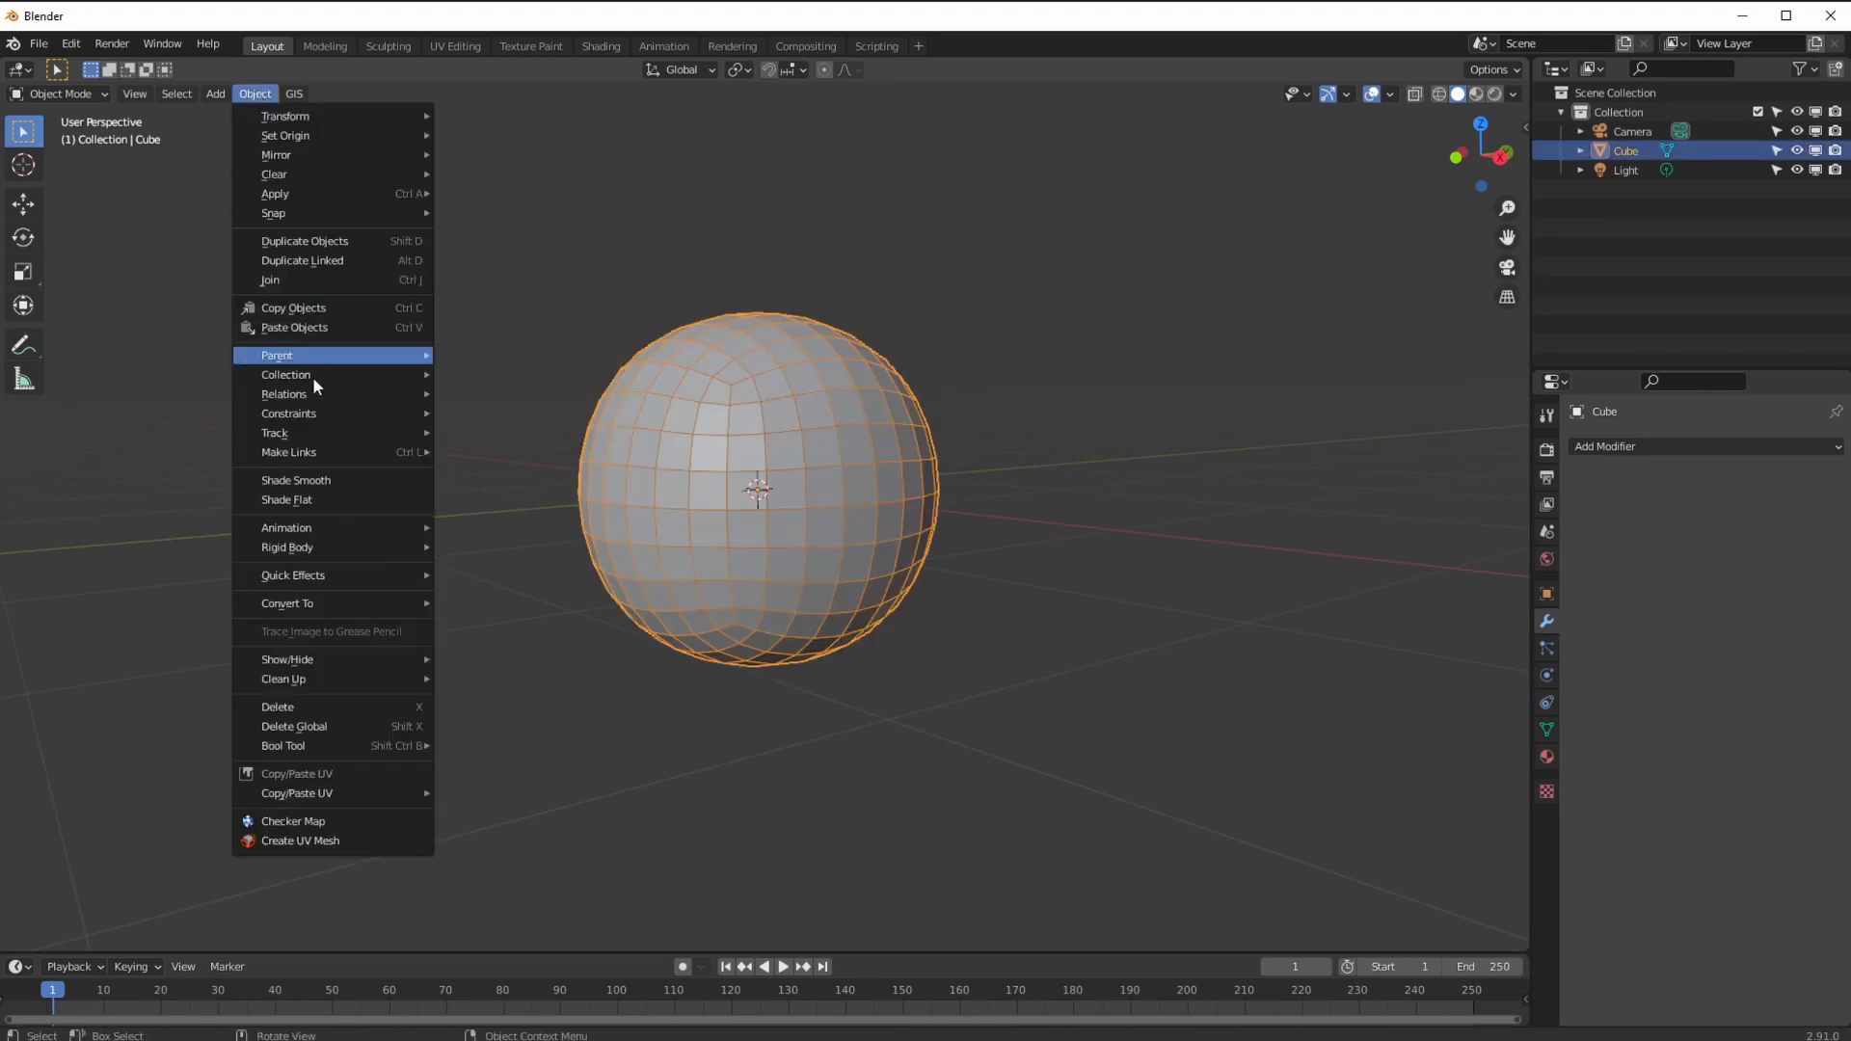
{"action": "left_click", "coordinate": [303, 488]}
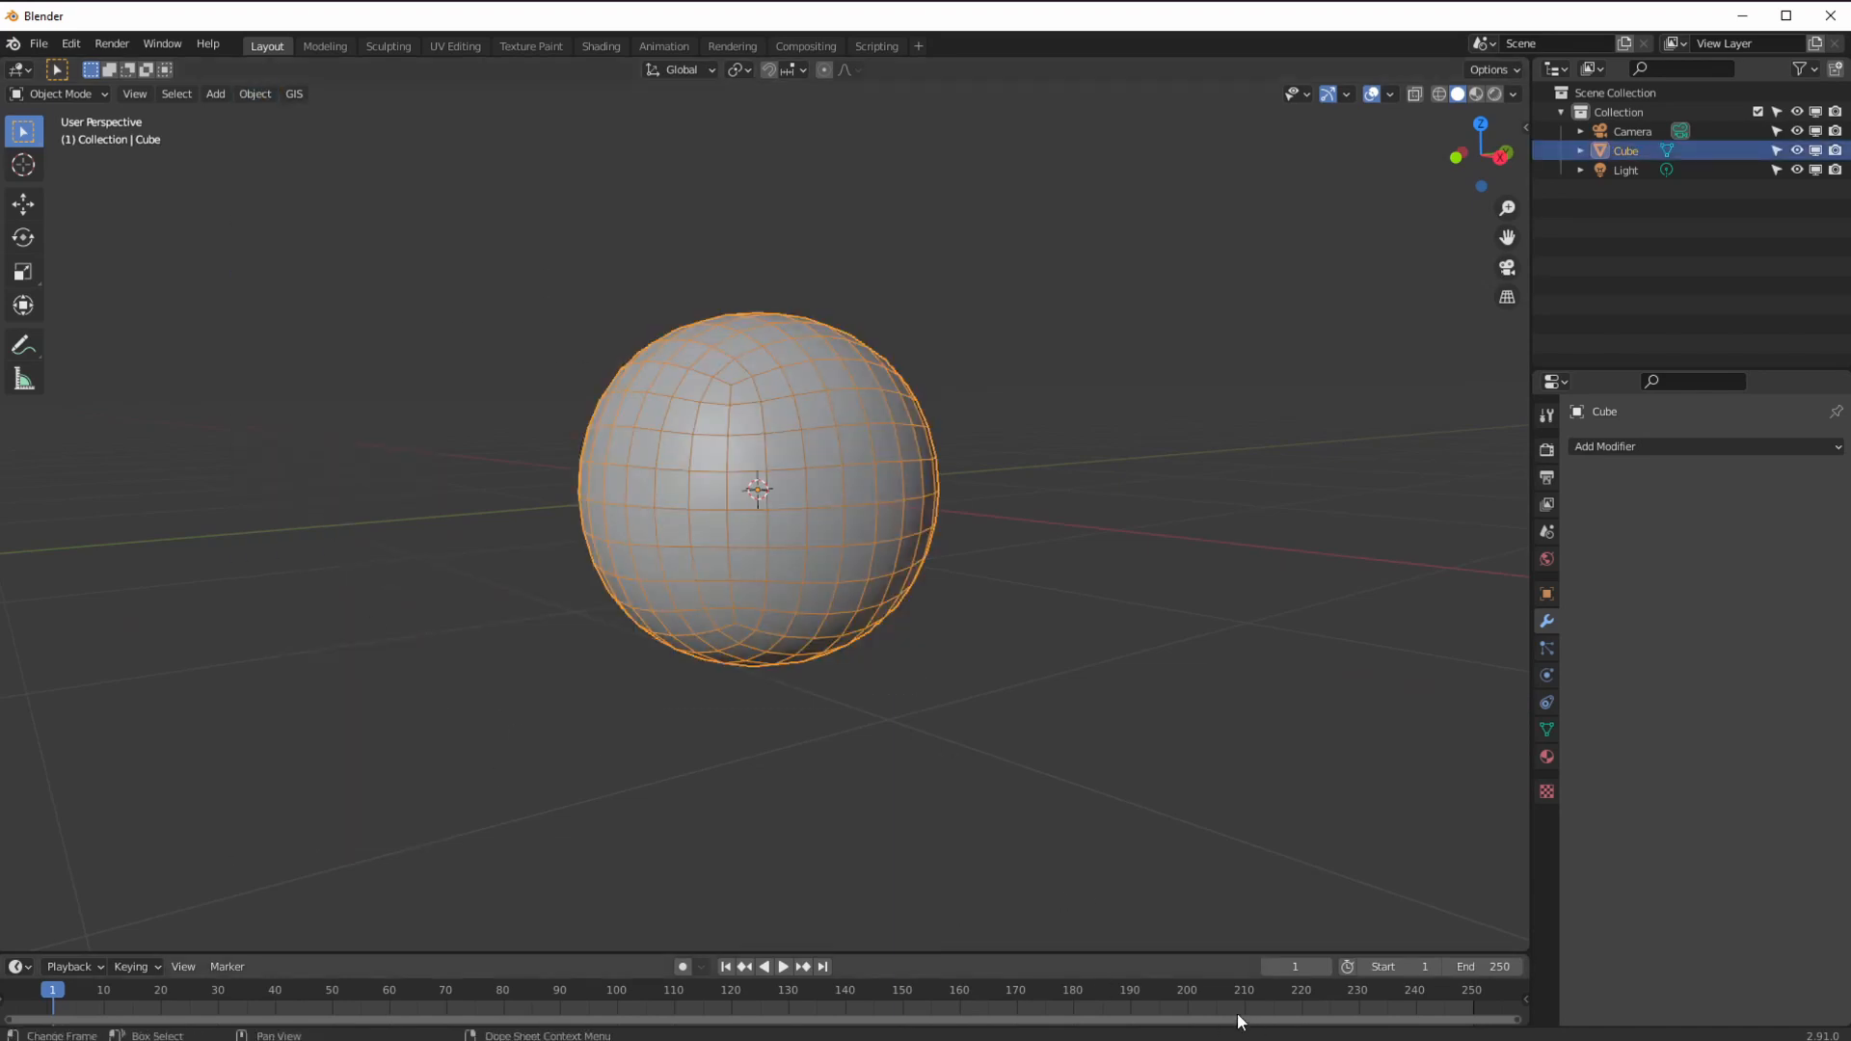
Enable Auto Smooth for the mesh normals and deselect the object.
{"action": "left_click", "coordinate": [1547, 730]}
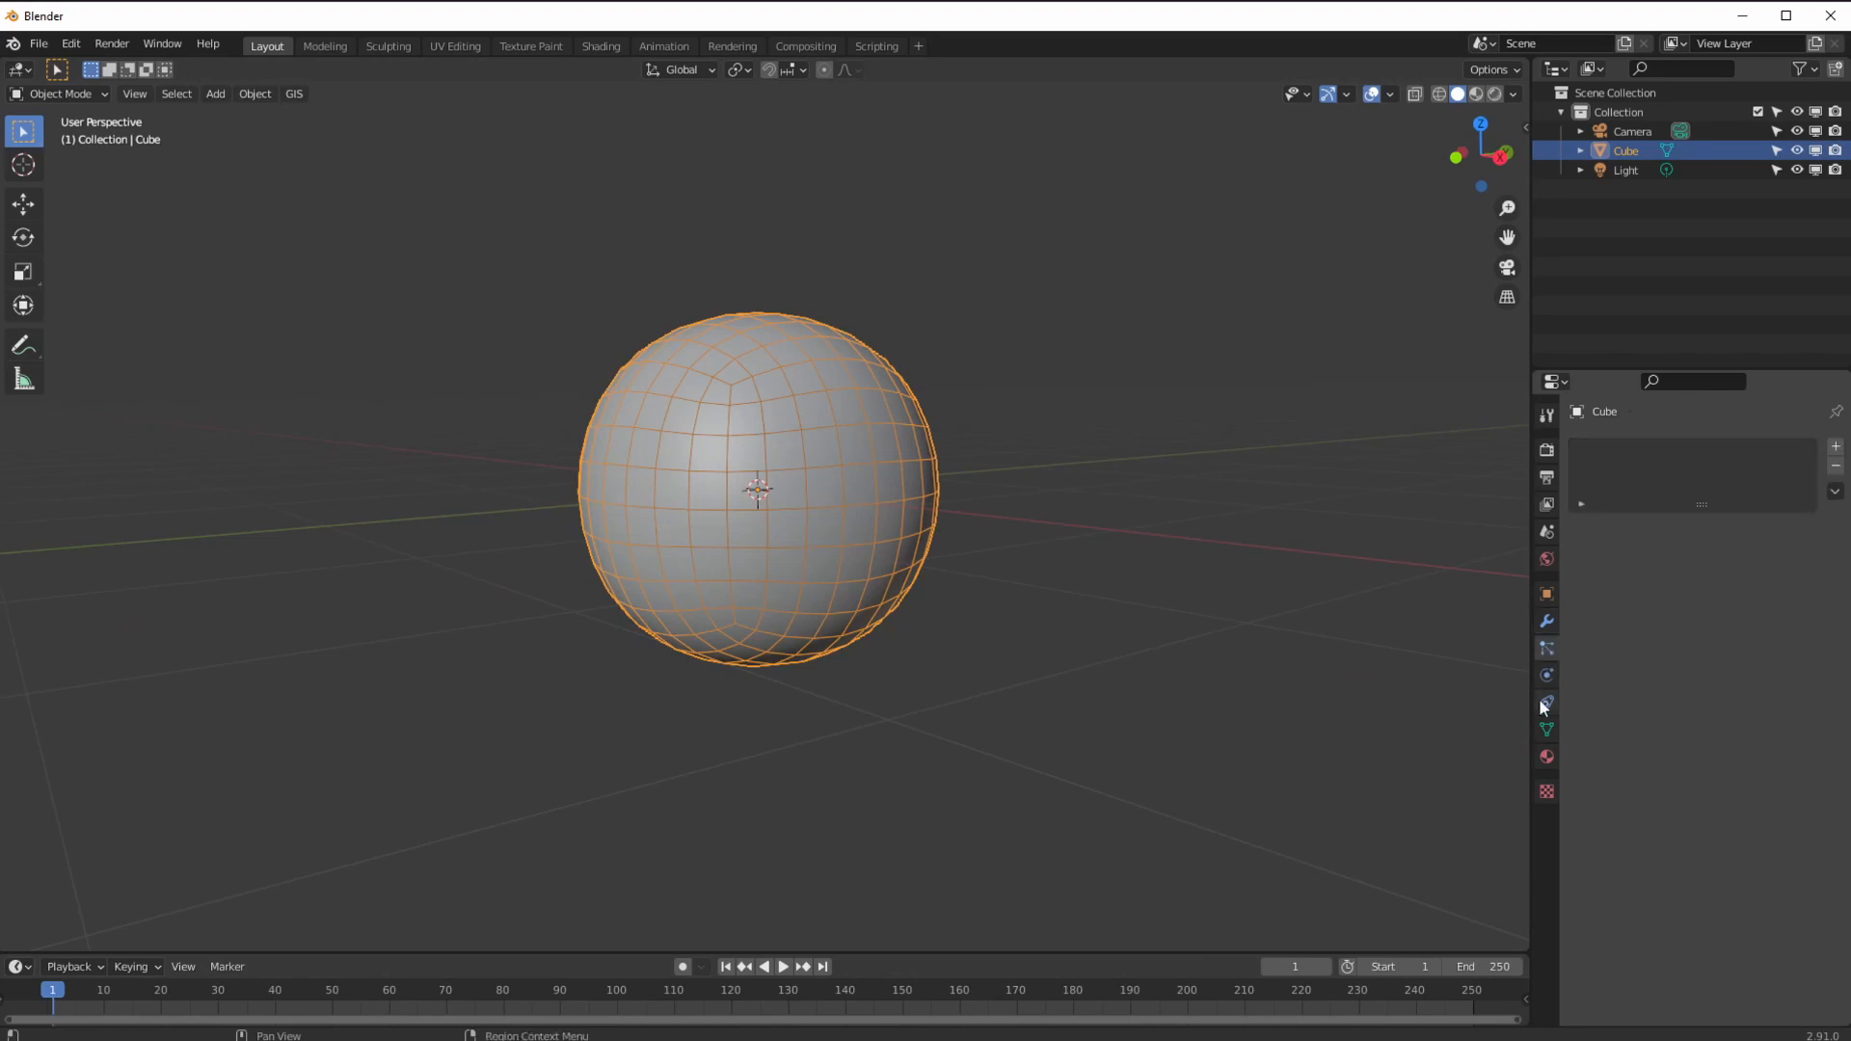
{"action": "left_click", "coordinate": [1581, 778]}
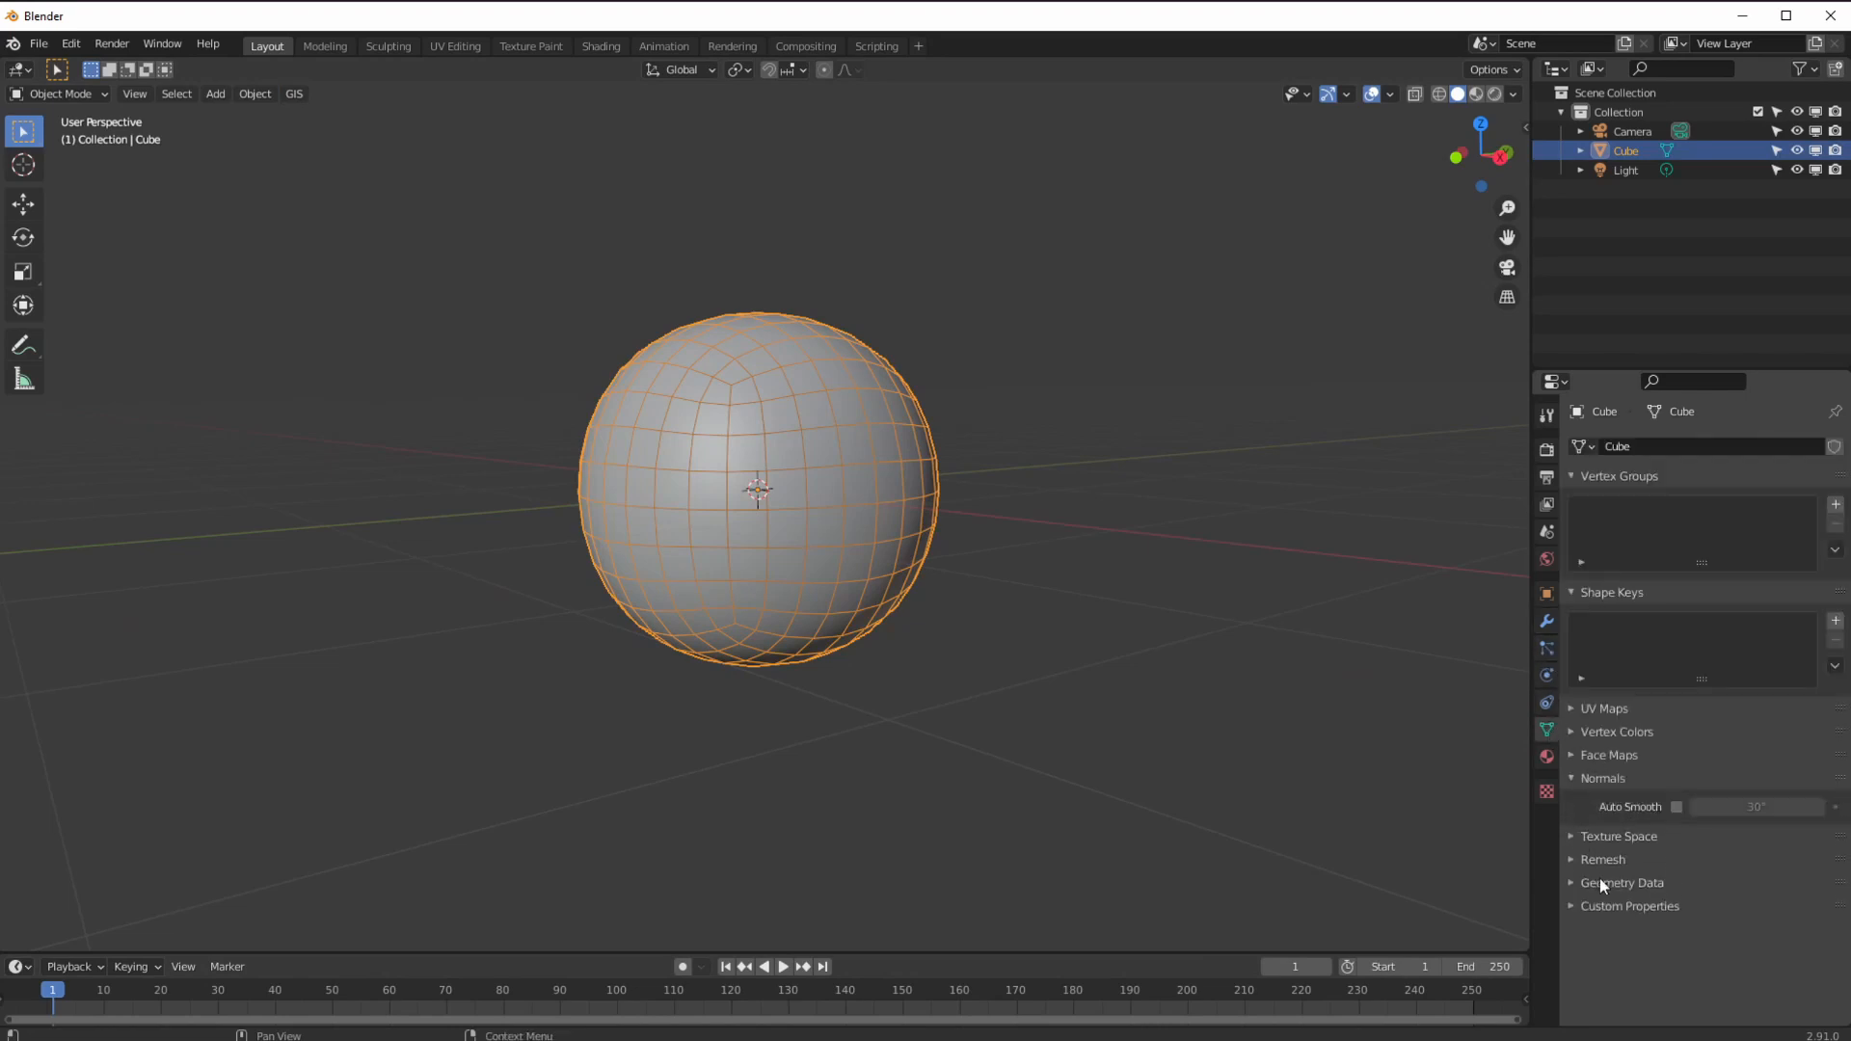
{"action": "left_click", "coordinate": [1662, 810]}
{"action": "left_click", "coordinate": [1288, 636]}
{"action": "middle_click_drag", "start_coordinate": [1264, 790], "coordinate": [1057, 565]}
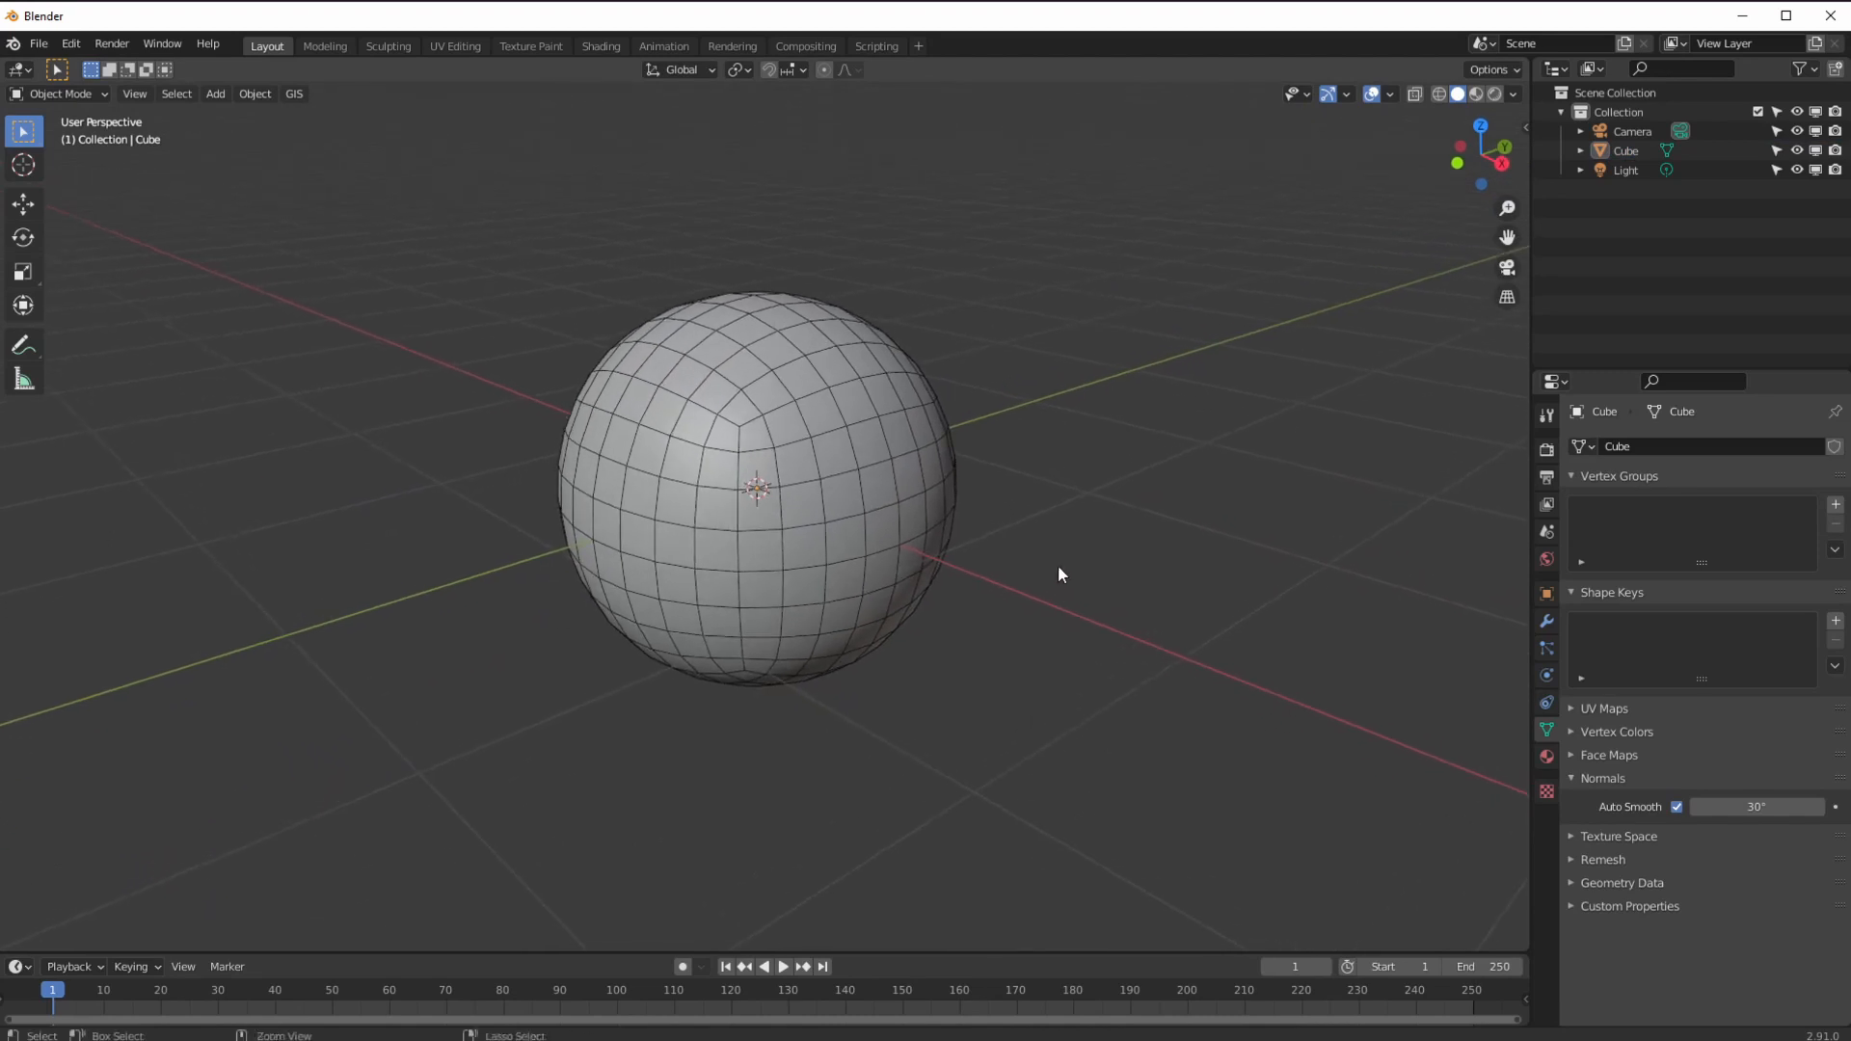
Turn off the Wireframe viewport overlay.
{"action": "left_click", "coordinate": [1389, 96]}
{"action": "left_click", "coordinate": [1271, 422]}
{"action": "scroll", "coordinate": [968, 563], "scroll_direction": "up", "scroll_amount": 4}
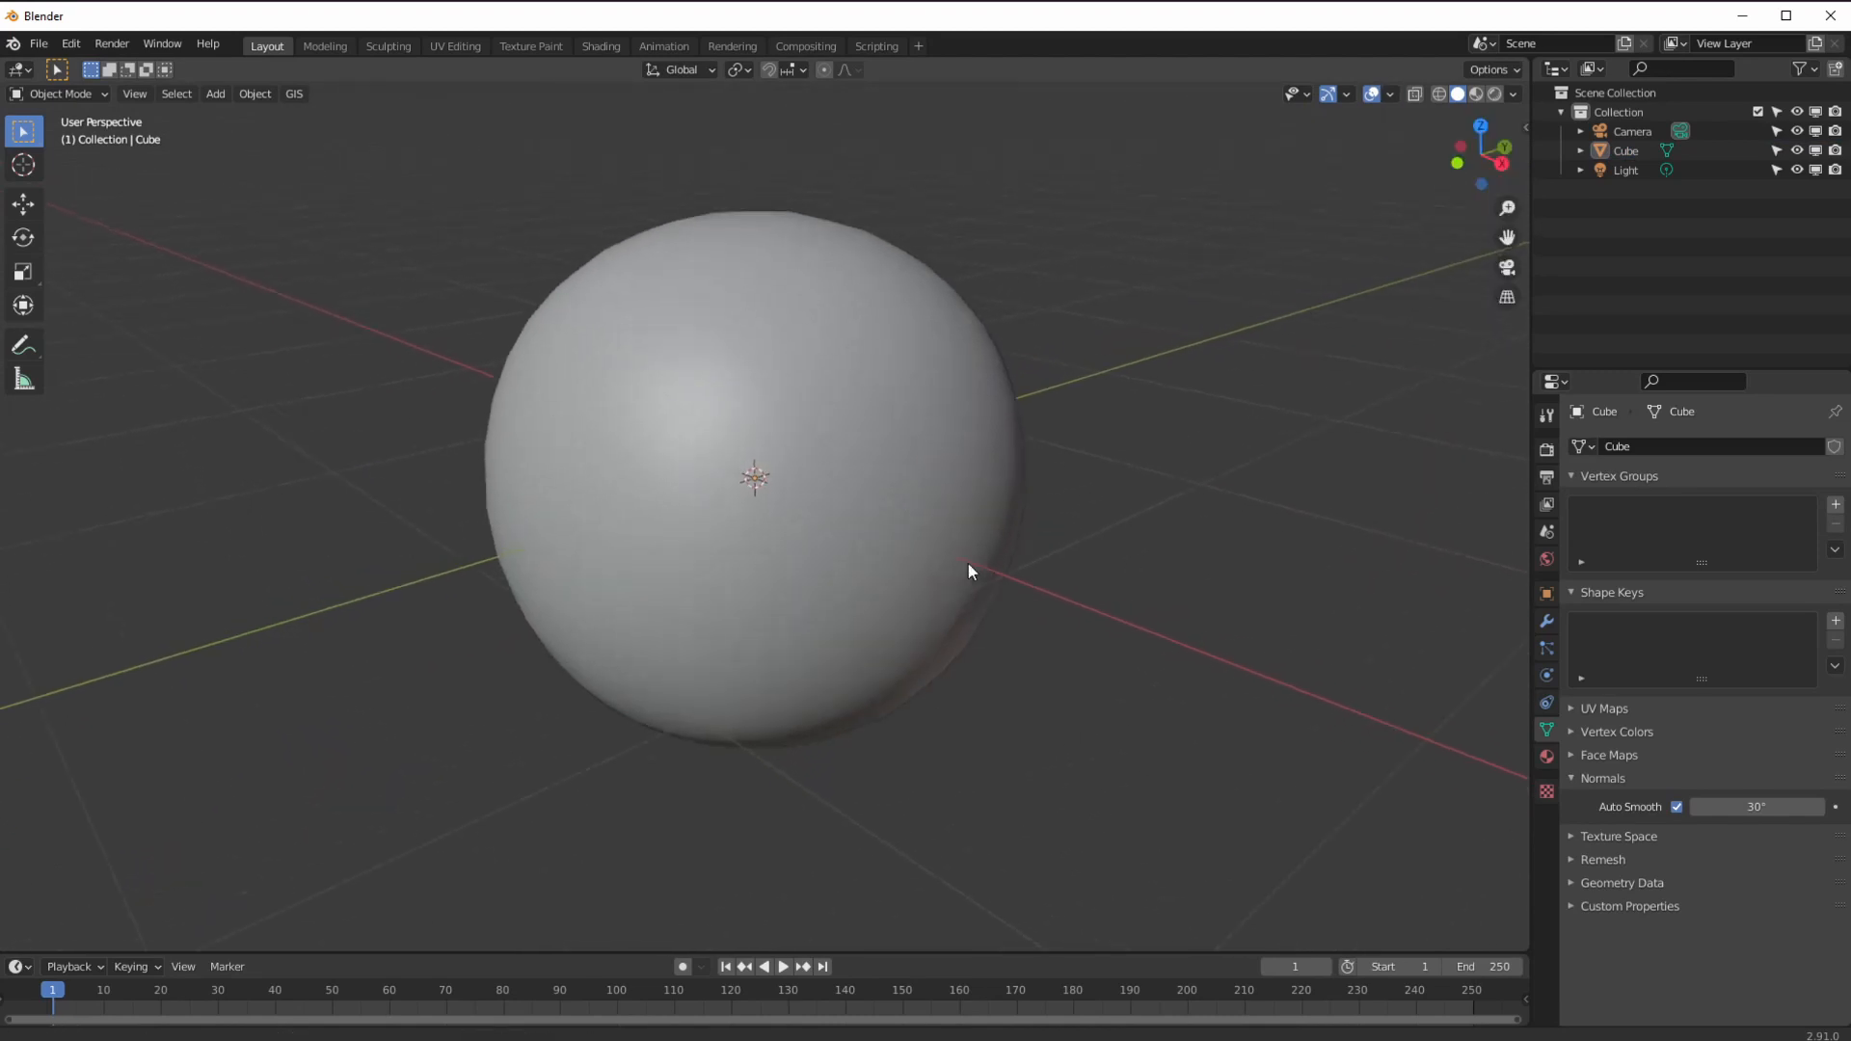
{"action": "scroll", "coordinate": [961, 568], "scroll_direction": "up", "scroll_amount": 1}
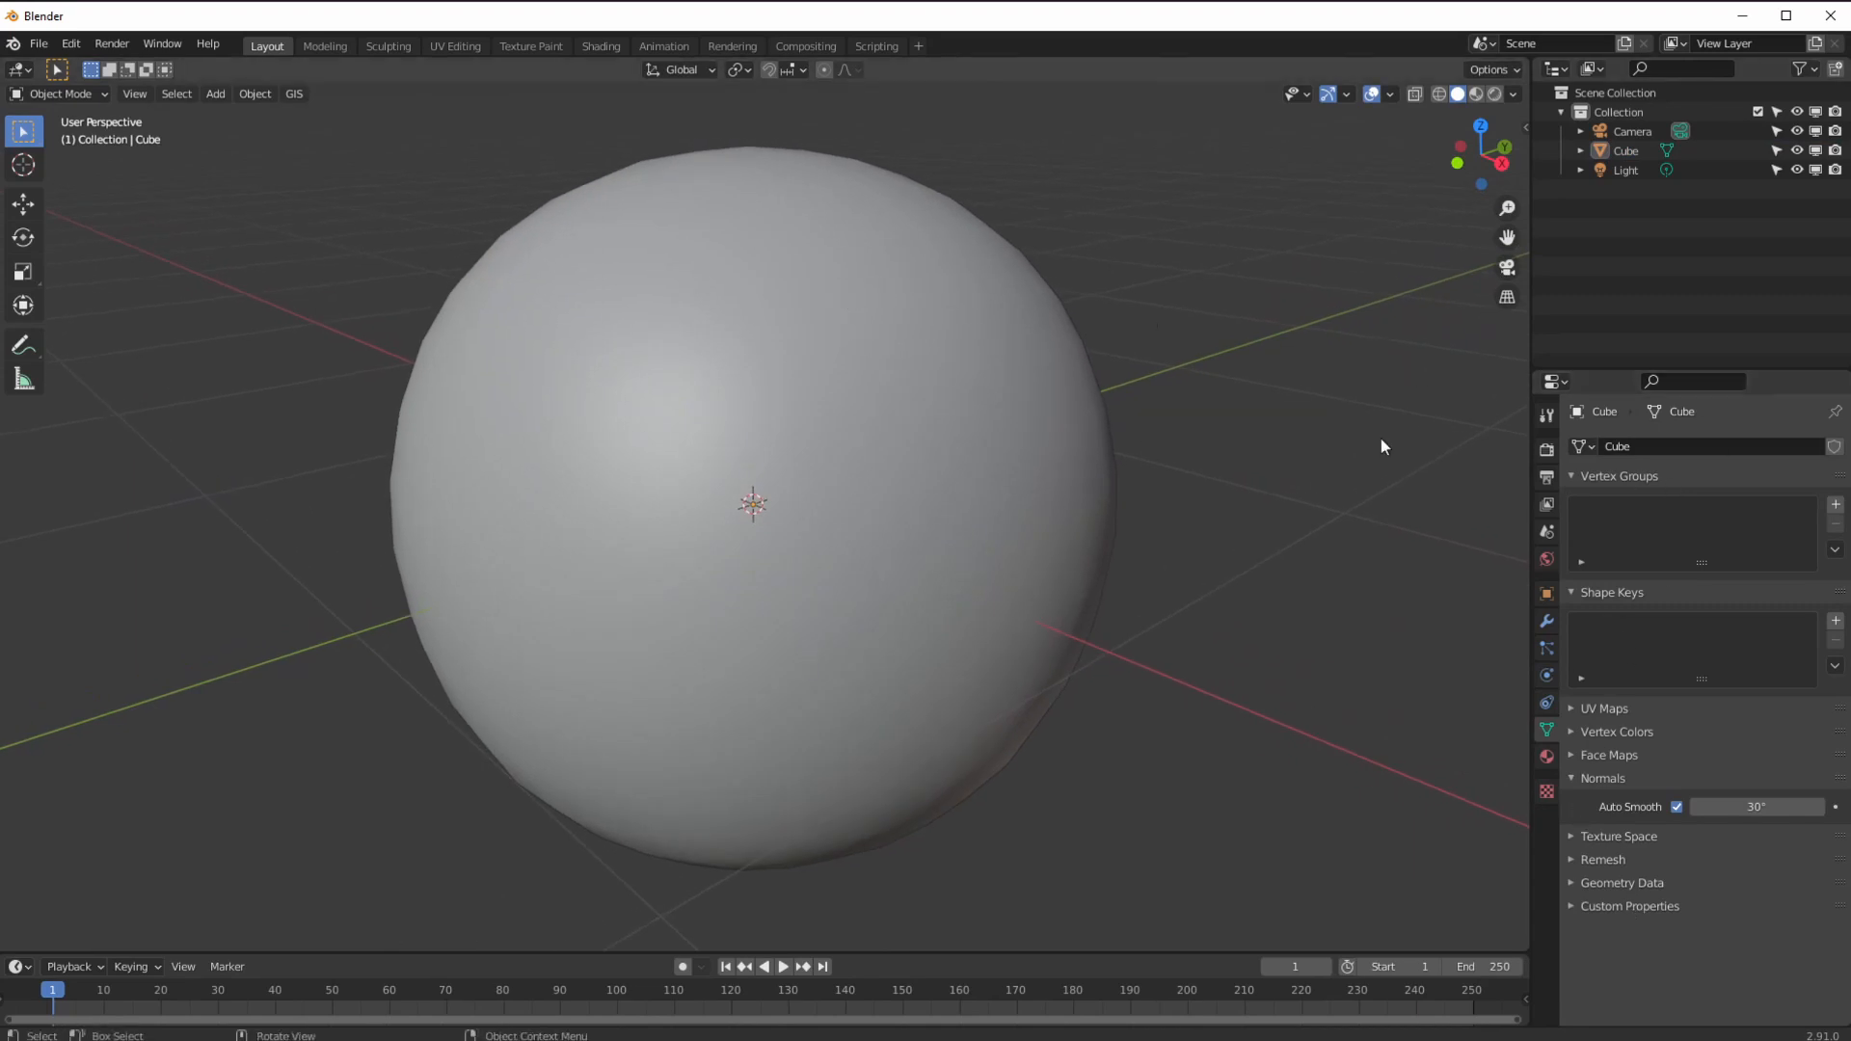
Add an Edge Split modifier to the sphere and look over its surface.
{"action": "left_click", "coordinate": [1547, 621]}
{"action": "left_click", "coordinate": [1609, 448]}
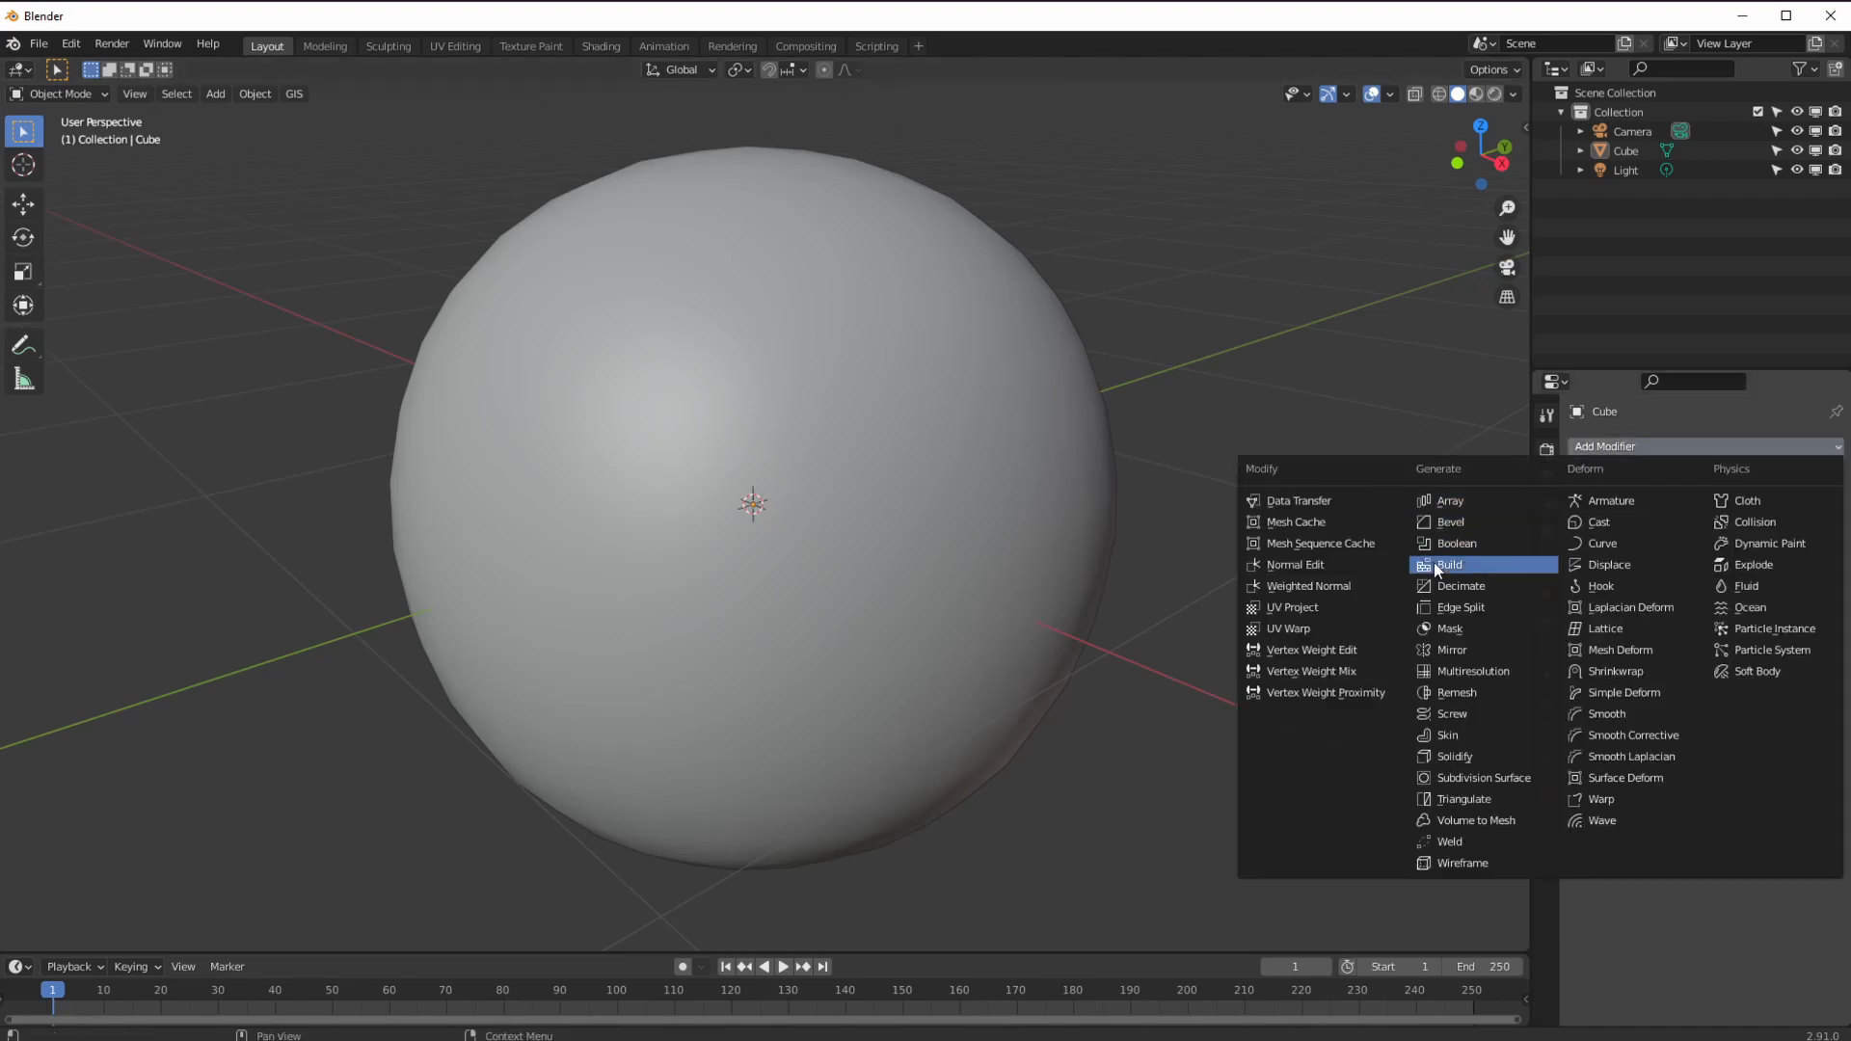
{"action": "left_click", "coordinate": [1466, 609]}
{"action": "mouse_move", "coordinate": [748, 712]}
{"action": "middle_mouse_down"}
{"action": "mouse_move", "coordinate": [761, 723]}
{"action": "mouse_move", "coordinate": [768, 689]}
{"action": "middle_mouse_up"}
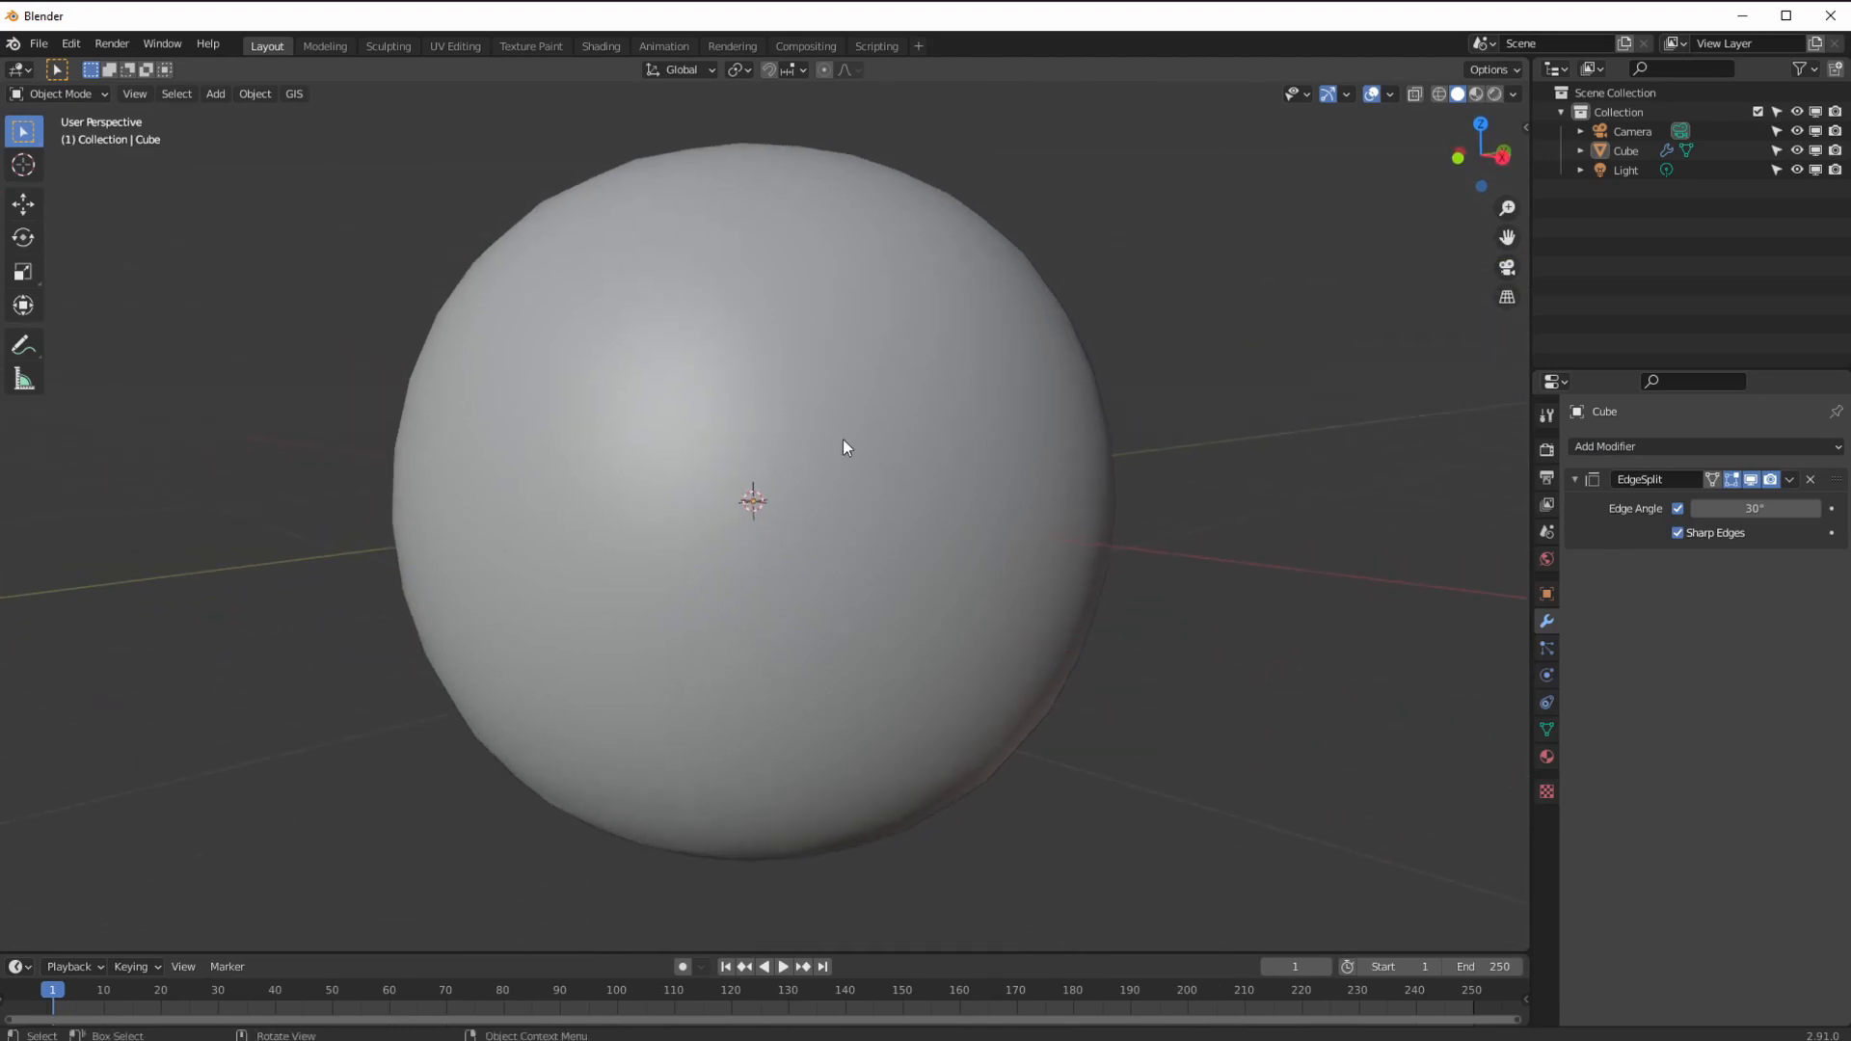
{"action": "middle_click_drag", "start_coordinate": [768, 538], "coordinate": [789, 554]}
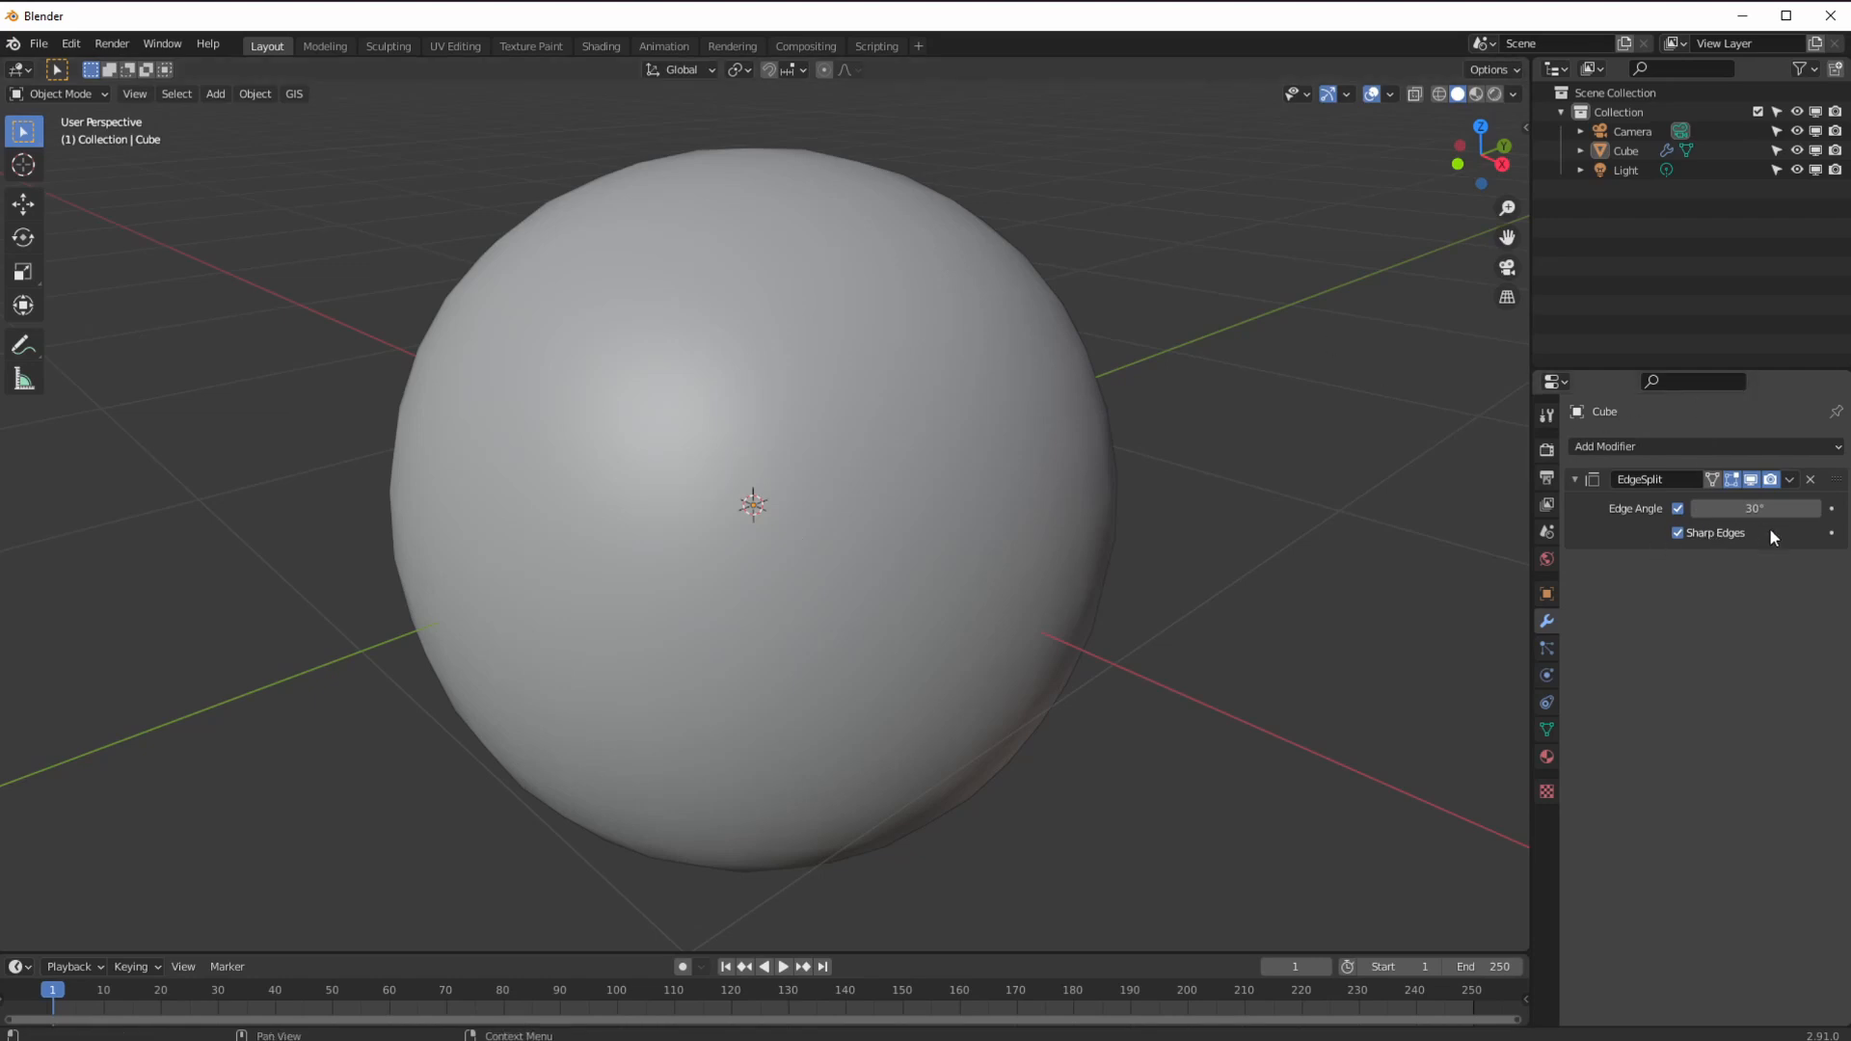
Lower the Edge Split angle to 13° and examine the shading on the sphere's lower part.
{"action": "key", "text": "Return"}
{"action": "left_click_drag", "start_coordinate": [1699, 509], "coordinate": [1580, 506]}
{"action": "middle_click_drag", "start_coordinate": [1477, 538], "coordinate": [1267, 628]}
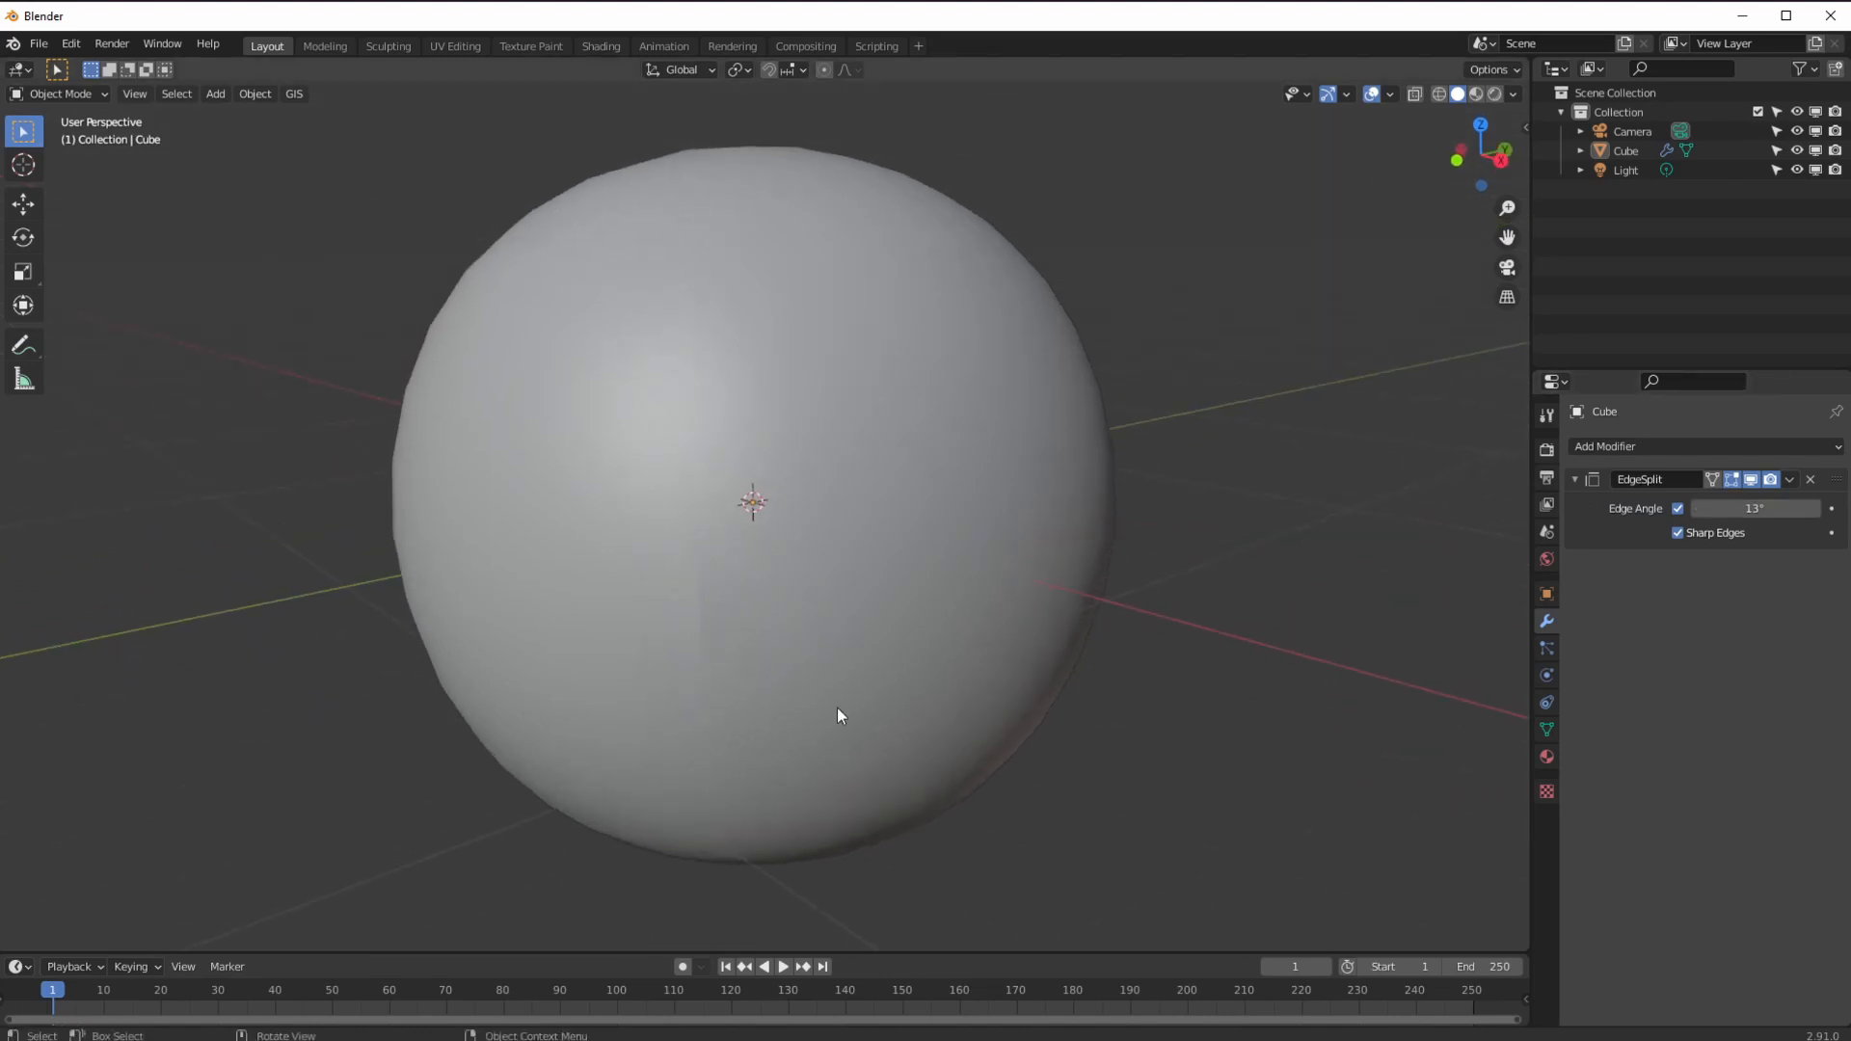
{"action": "scroll", "coordinate": [837, 707], "scroll_direction": "up", "scroll_amount": 5}
{"action": "middle_click_drag", "start_coordinate": [841, 675], "coordinate": [819, 566]}
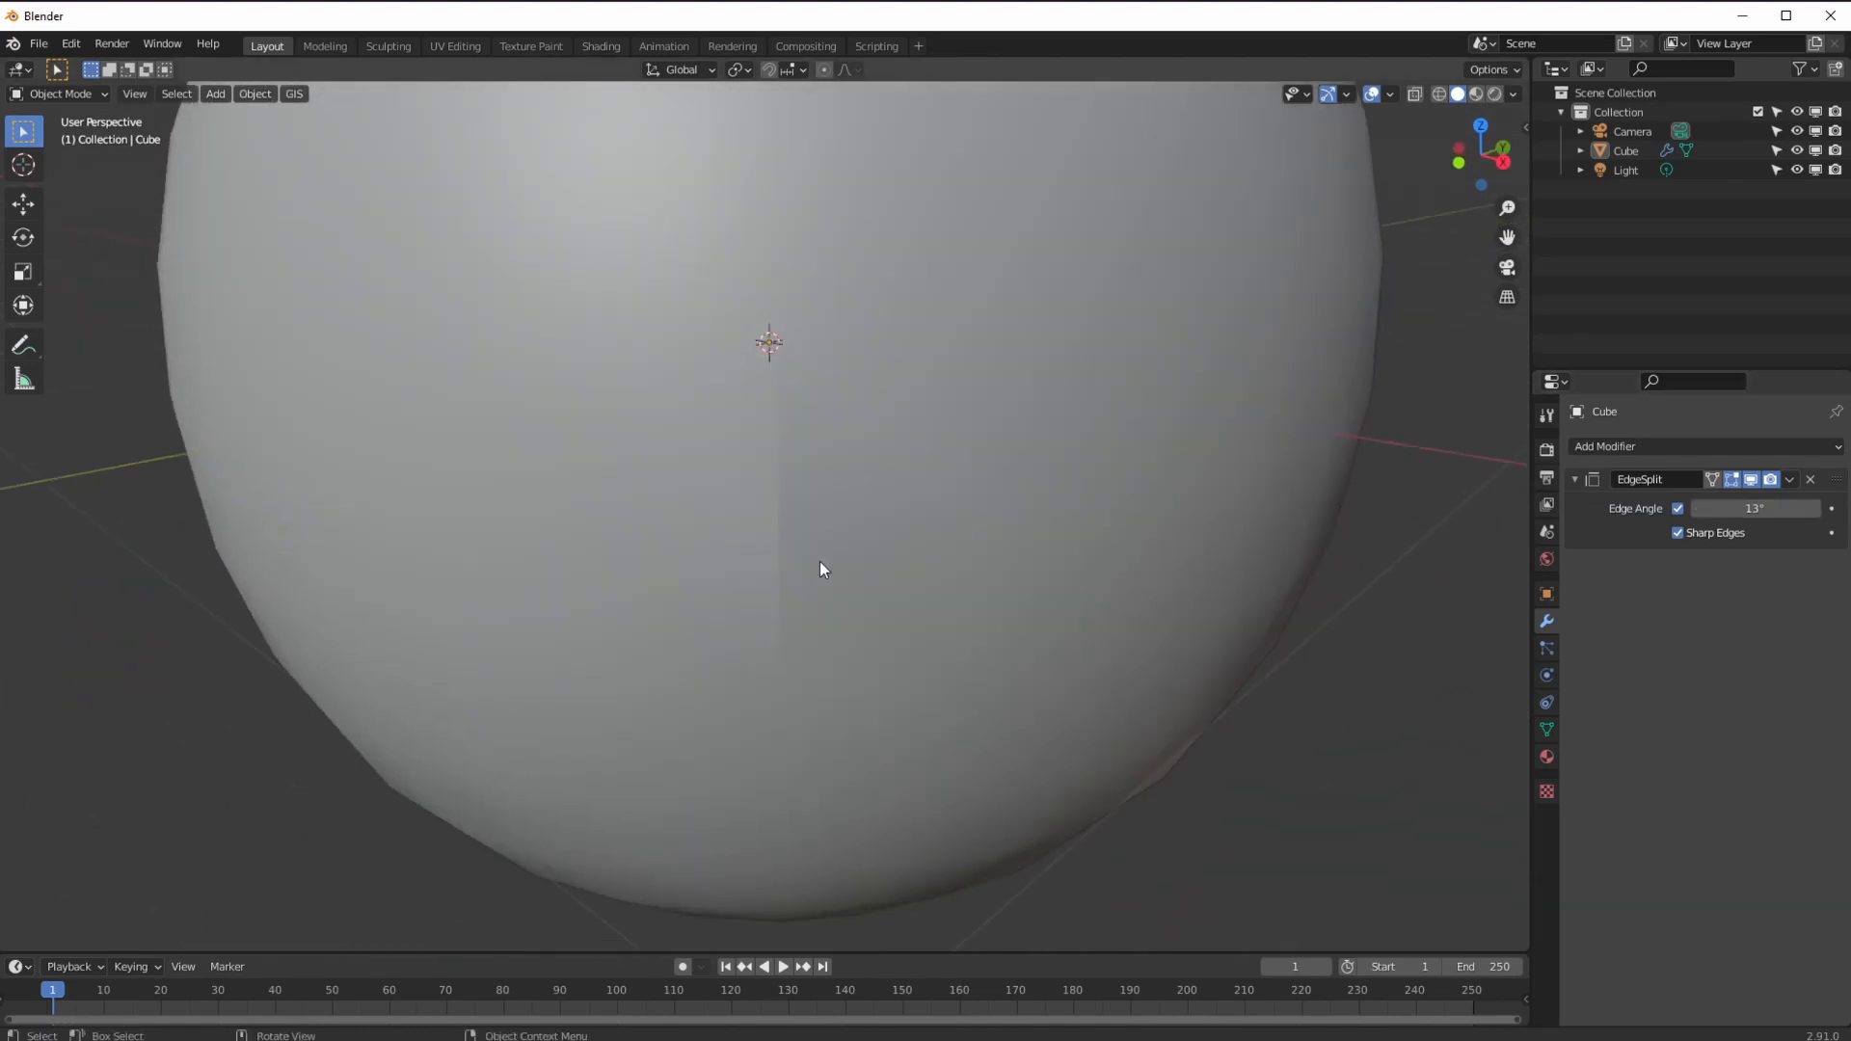
{"action": "scroll", "coordinate": [848, 521], "scroll_direction": "up", "scroll_amount": 2}
{"action": "scroll", "coordinate": [848, 535], "scroll_direction": "down", "scroll_amount": 6}
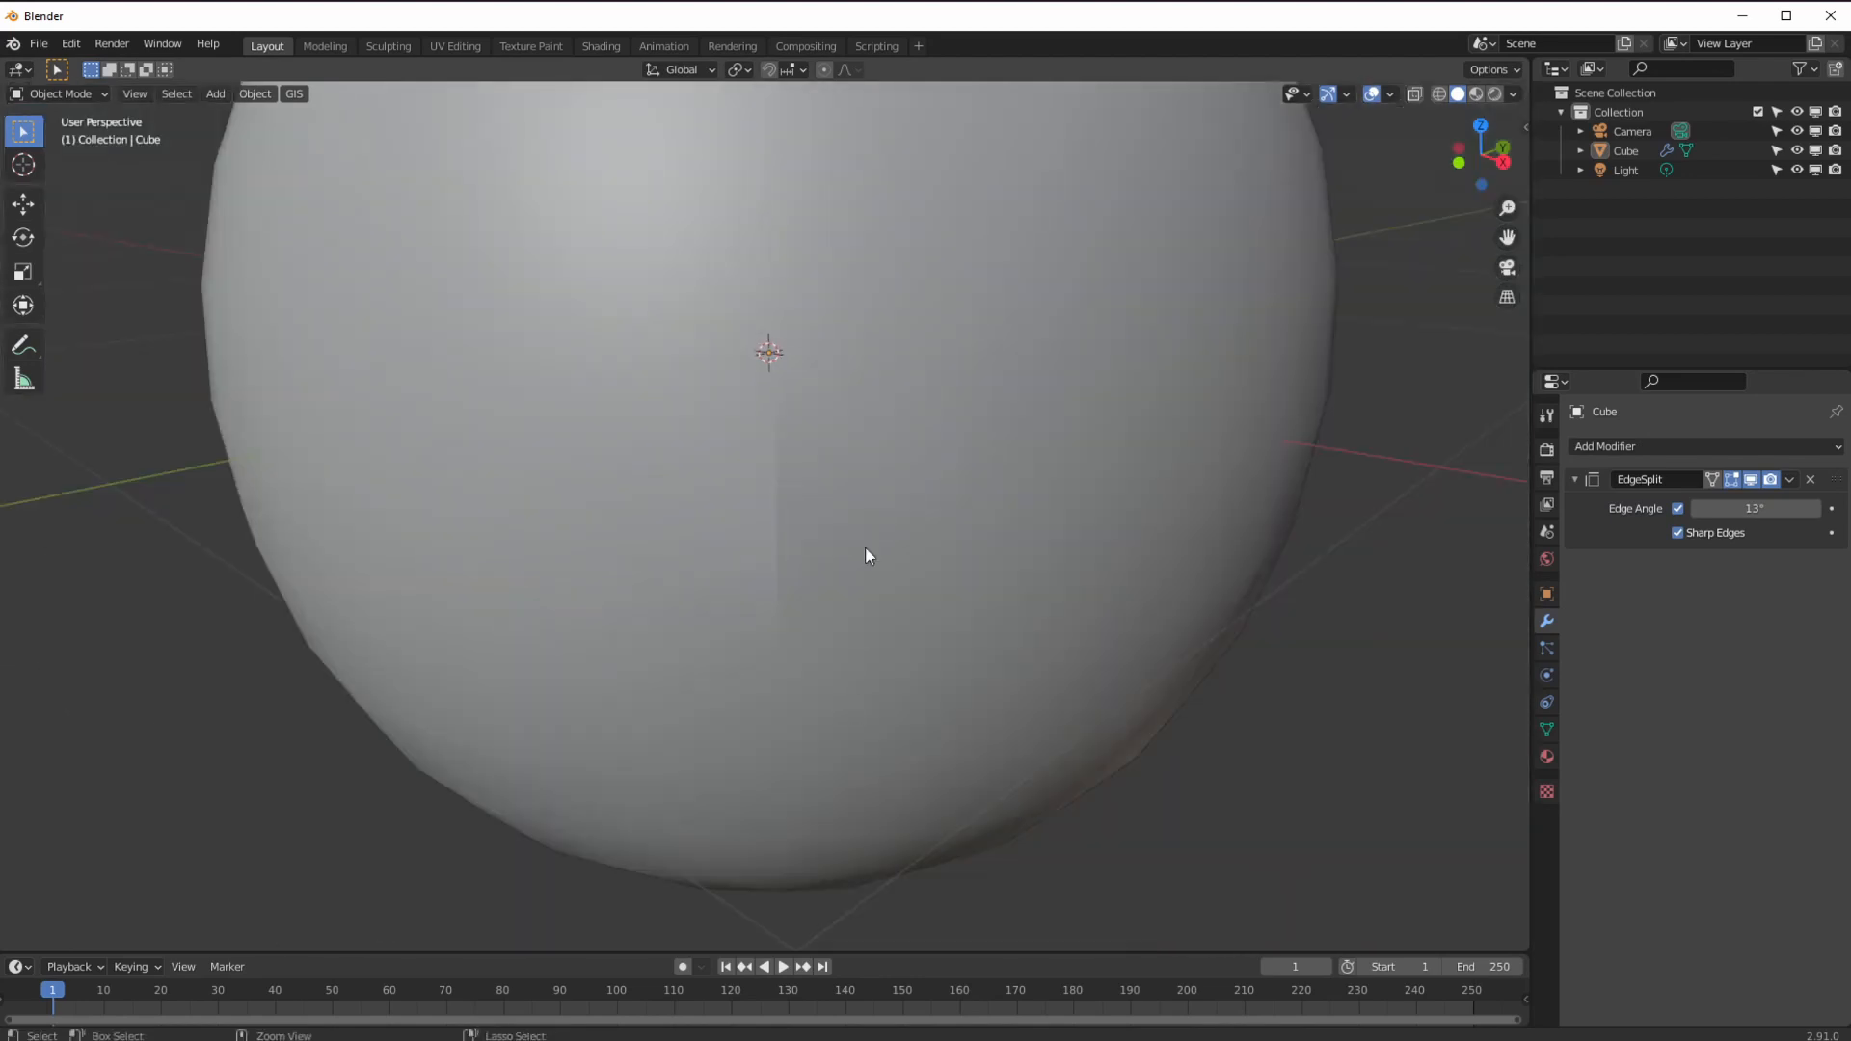
Lower the Edge Split angle further to 6.2° and view the sphere's faceting.
{"action": "middle_click_drag", "start_coordinate": [887, 585], "coordinate": [871, 691]}
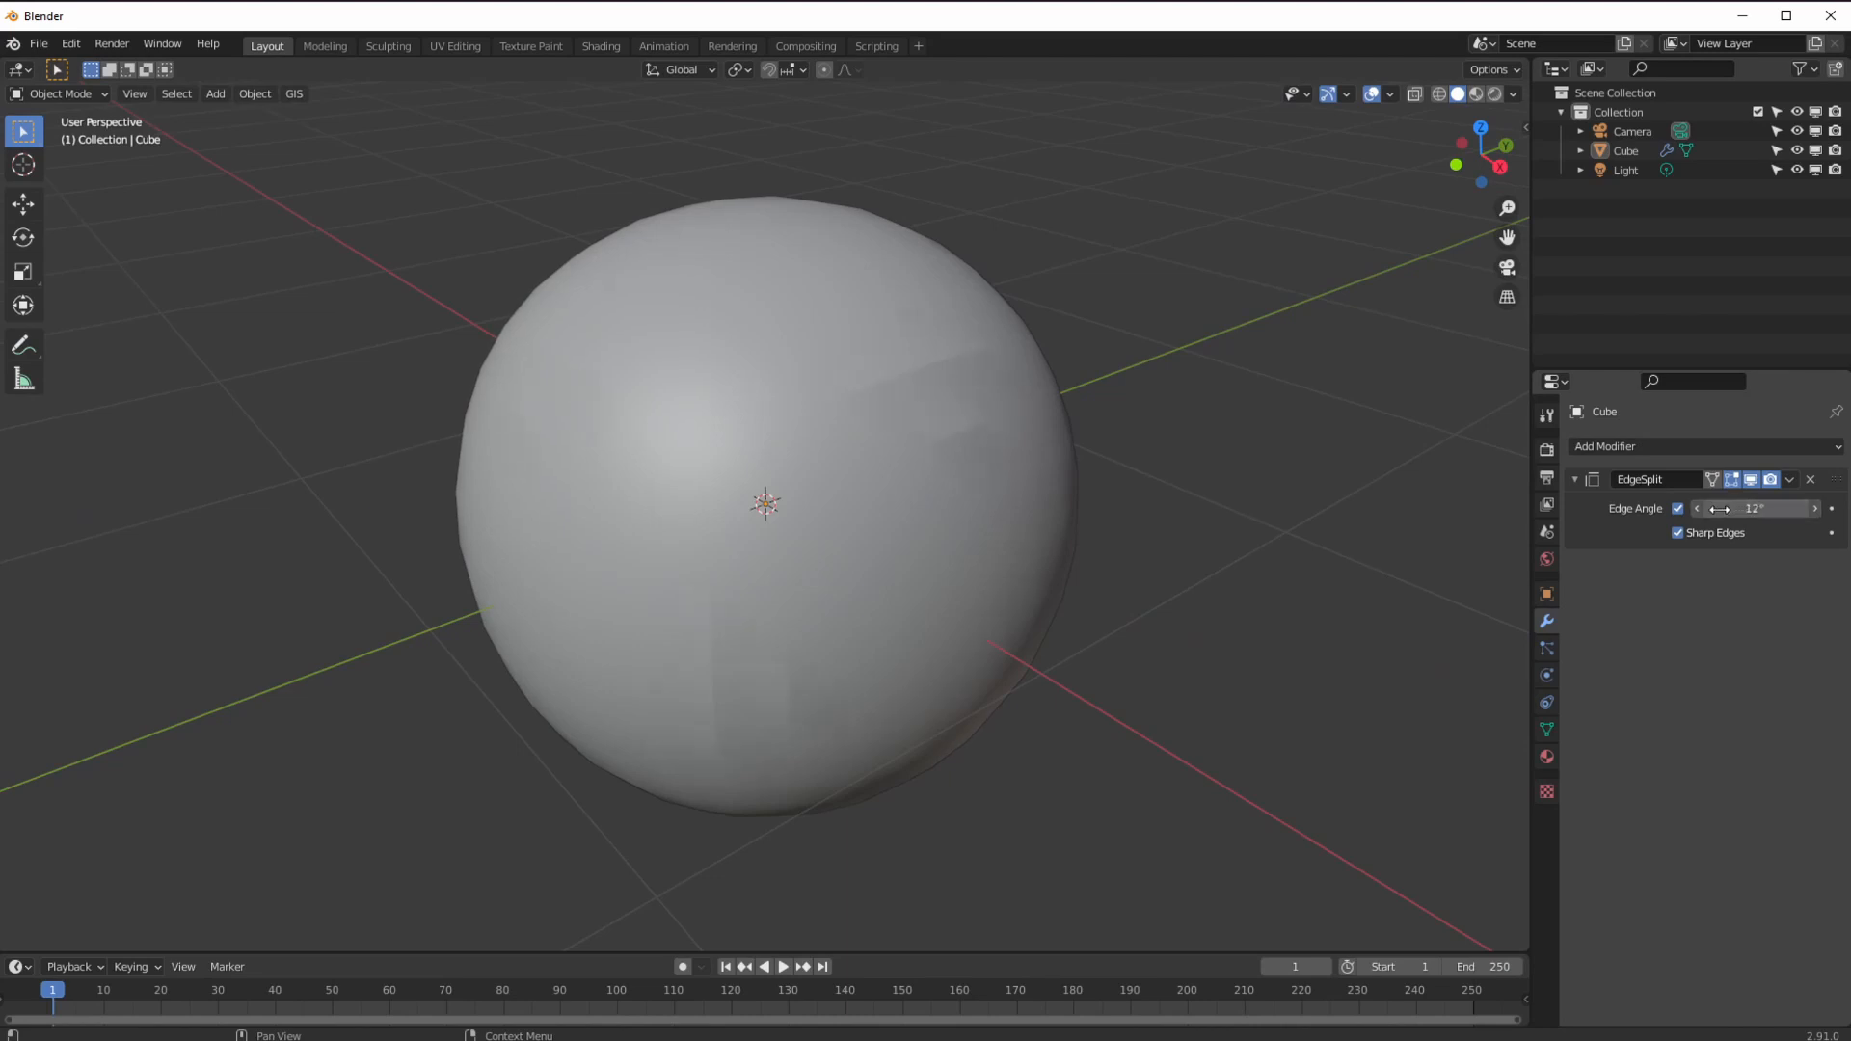
{"action": "left_click_drag", "start_coordinate": [1712, 510], "coordinate": [1651, 507]}
{"action": "middle_click_drag", "start_coordinate": [1159, 743], "coordinate": [947, 663]}
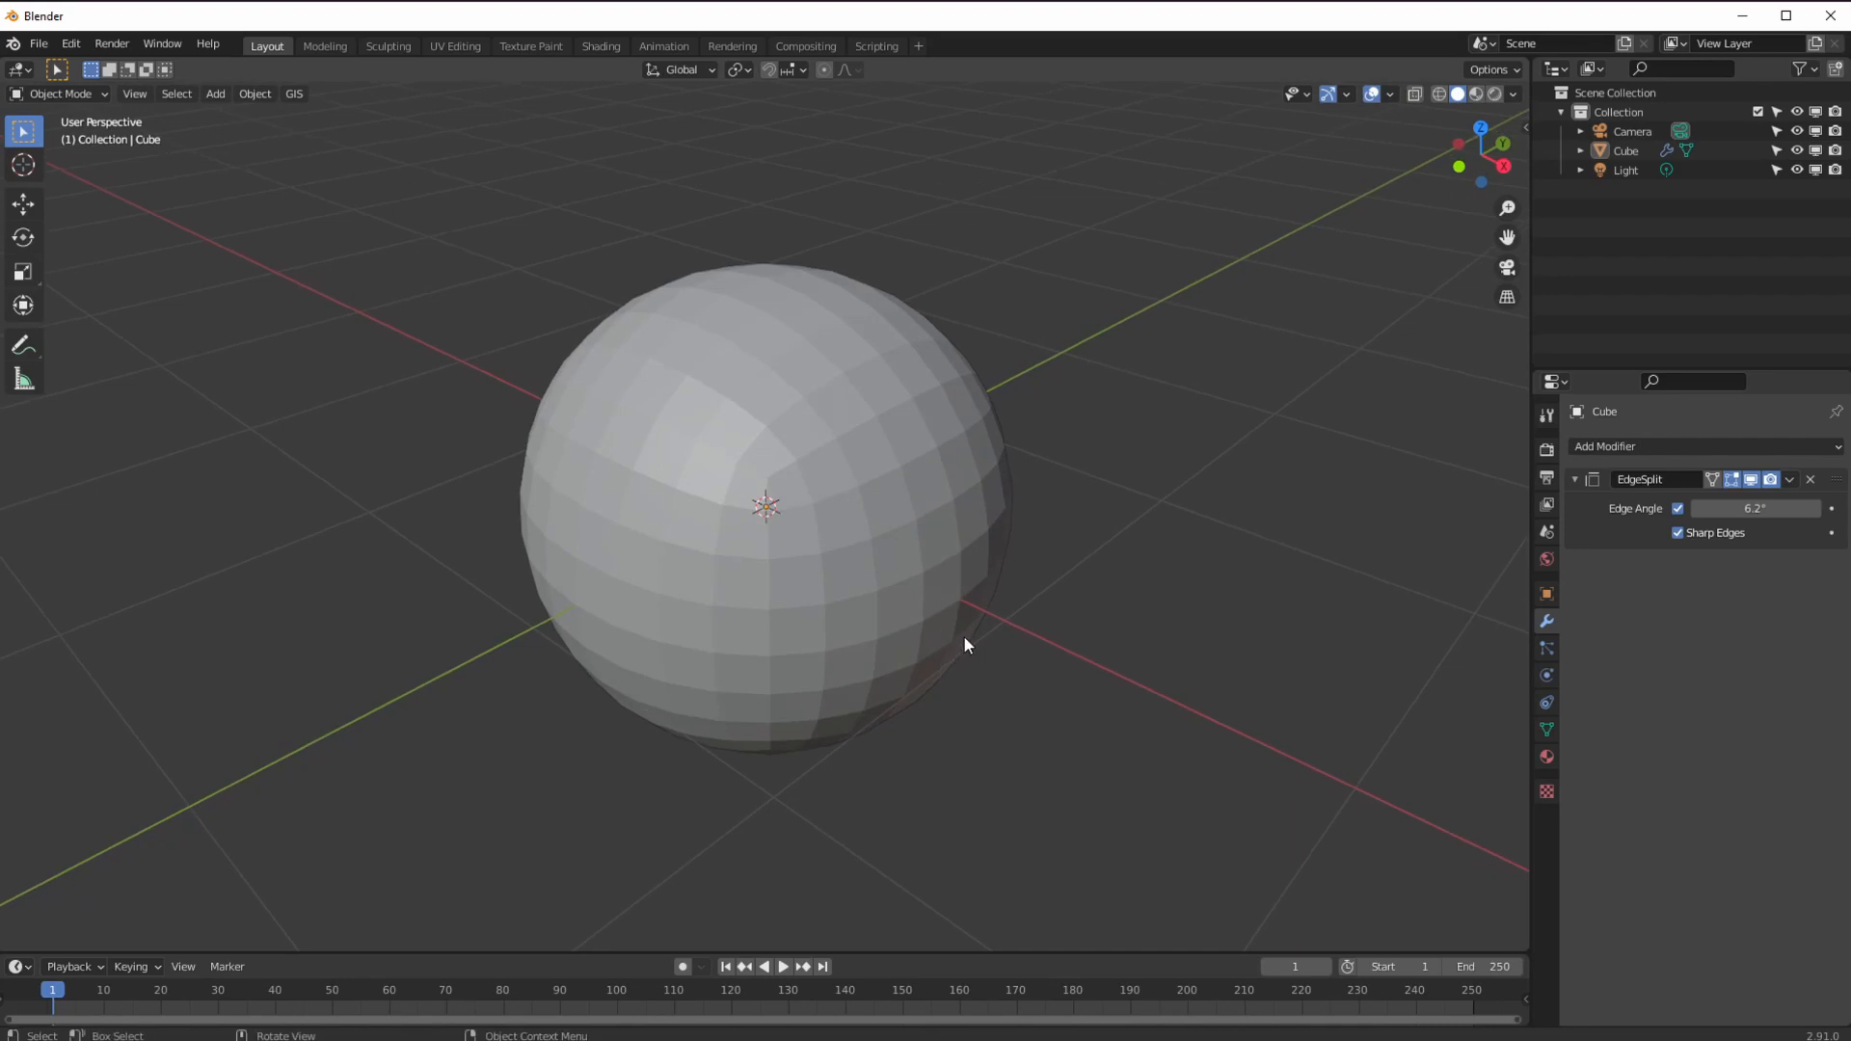
Set the Edge Split angle to 30°.
{"action": "double_click", "coordinate": [1722, 508]}
{"action": "key", "text": "BackSpace"}
{"action": "key", "text": "BackSpace"}
{"action": "key", "text": "BackSpace"}
{"action": "key", "text": "BackSpace"}
{"action": "type", "text": "30"}
{"action": "key", "text": "Return"}
{"action": "middle_click_drag", "start_coordinate": [830, 683], "coordinate": [785, 636]}
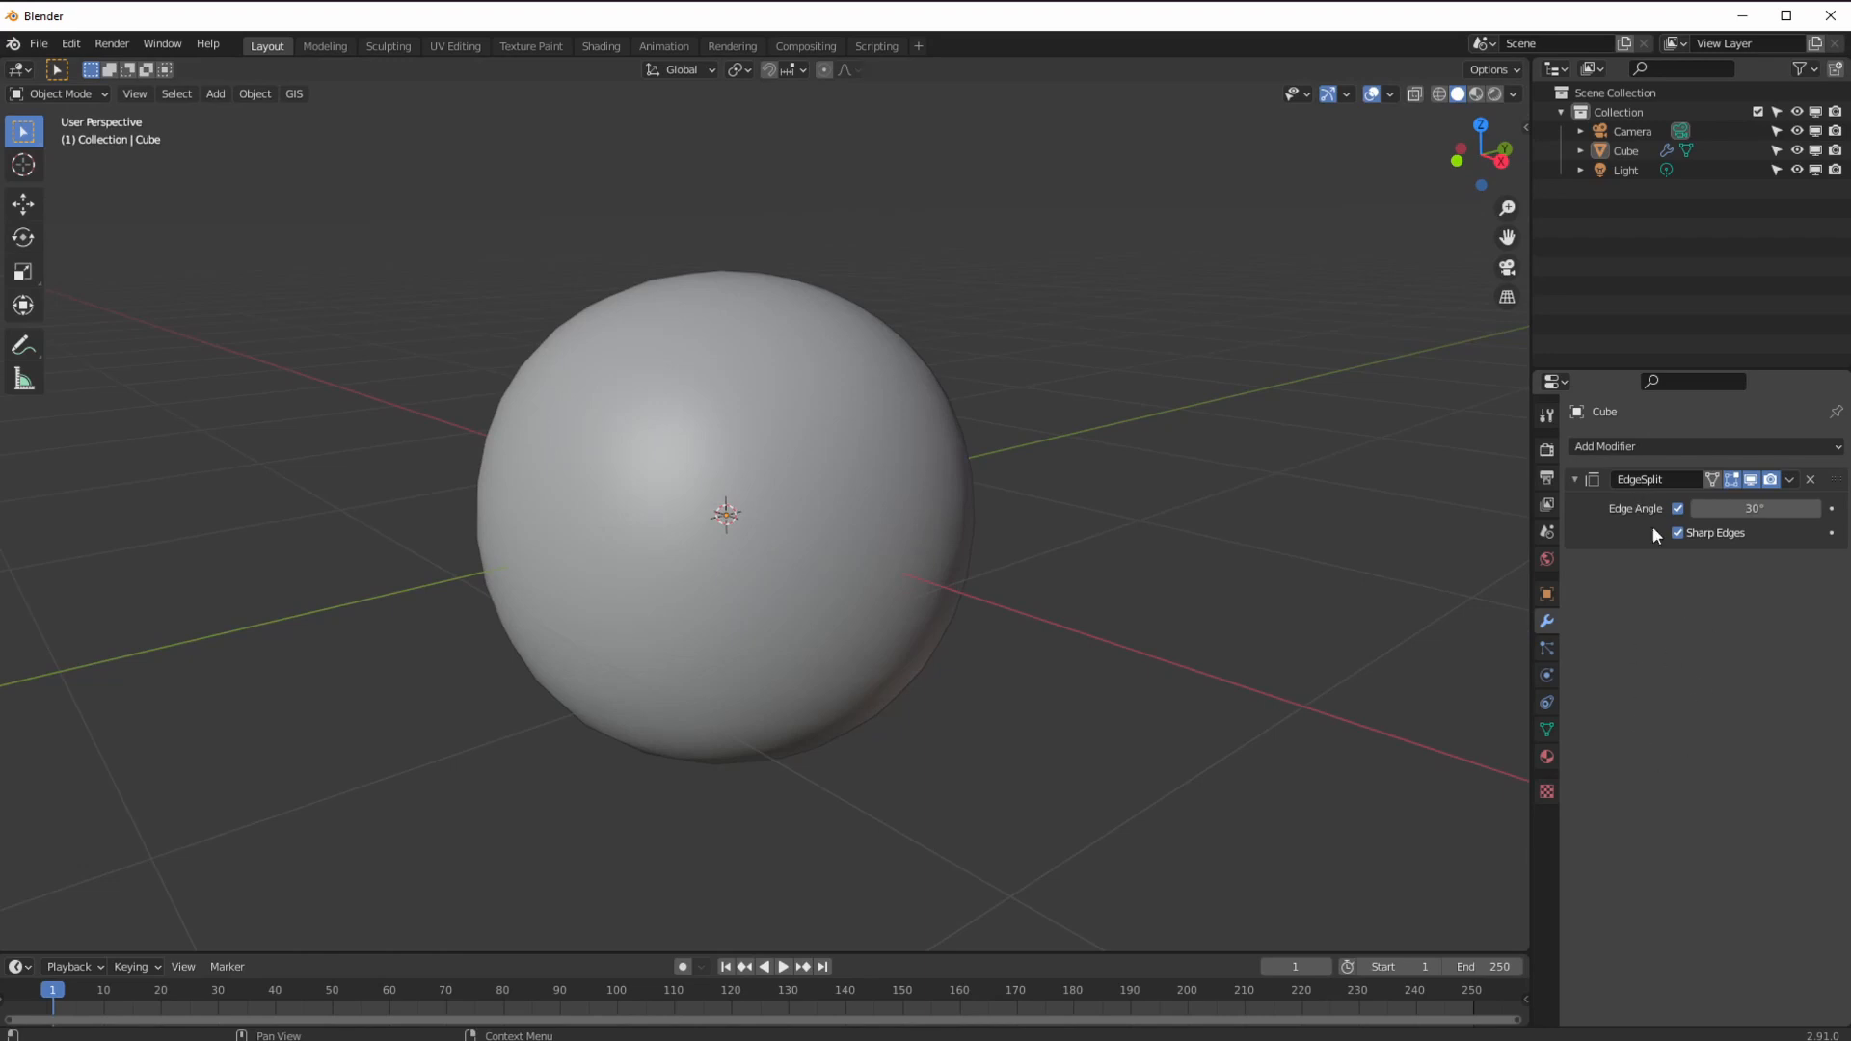
Add a Displace modifier below Edge Split and view the enlarged sphere from several angles.
{"action": "left_click", "coordinate": [1611, 446]}
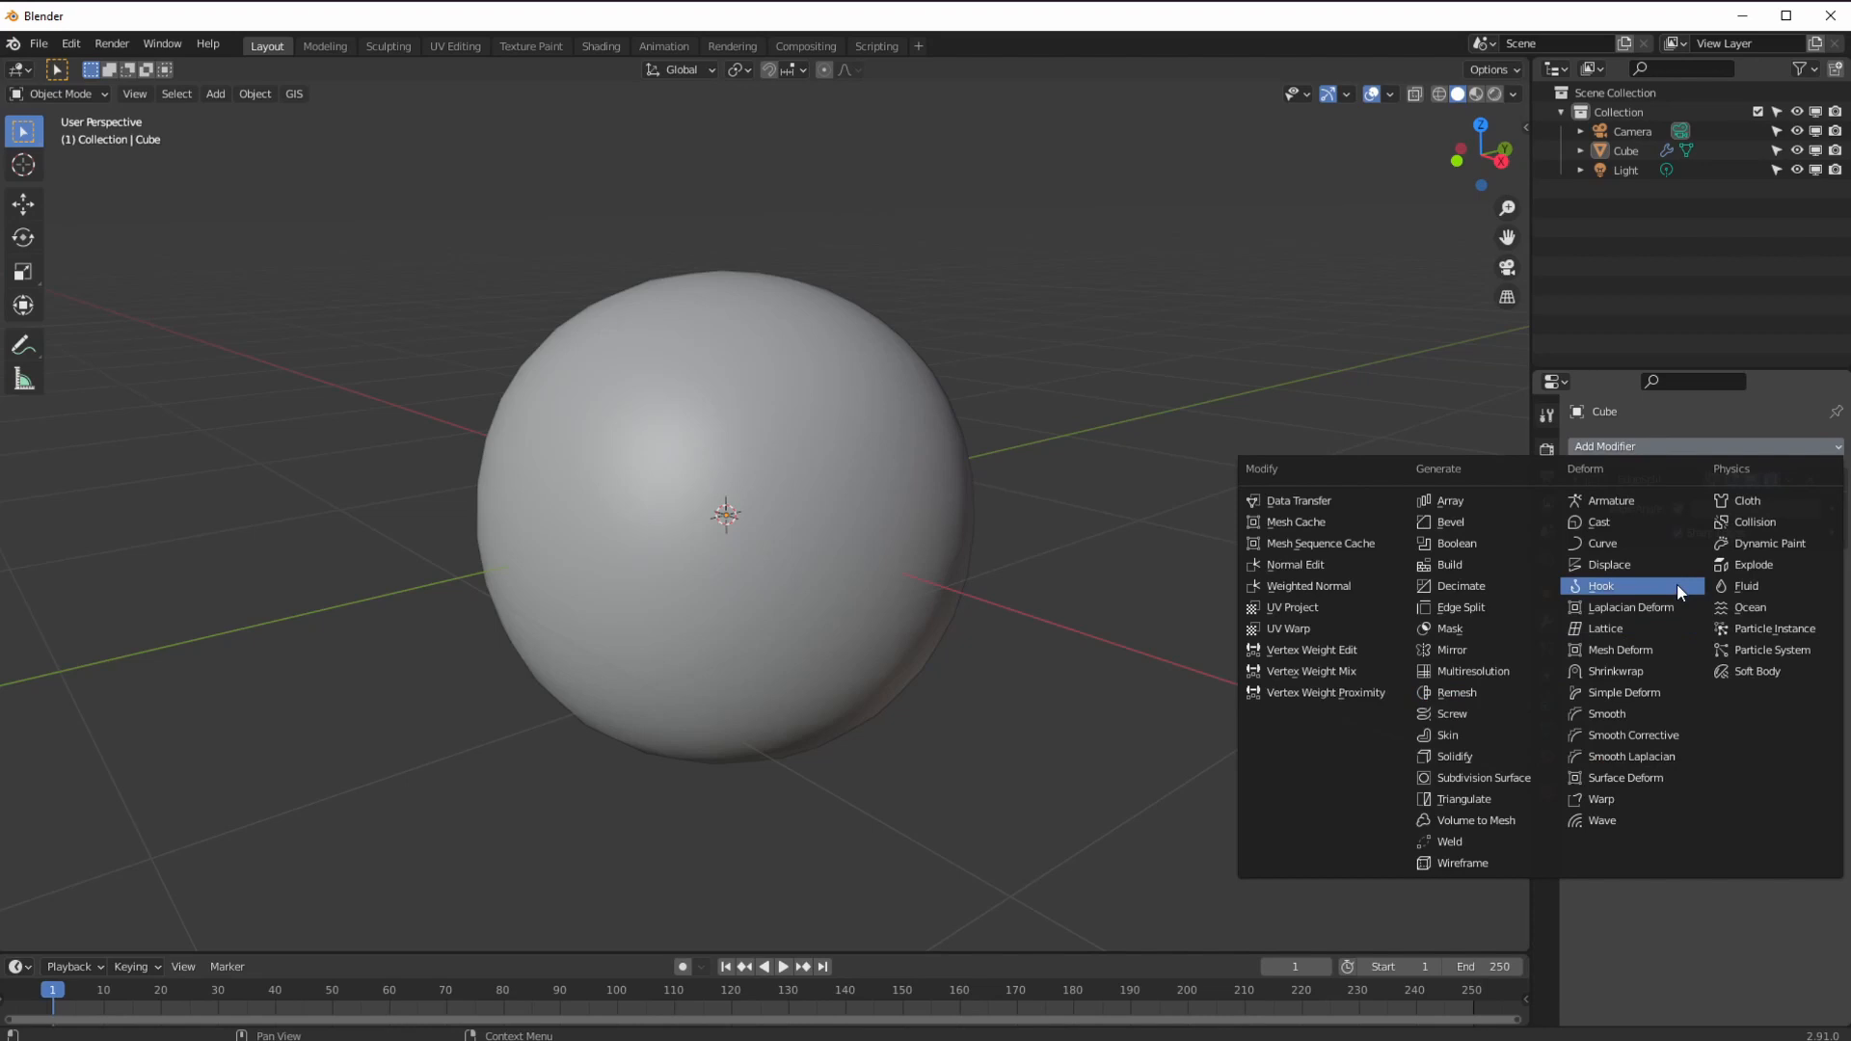
{"action": "left_click", "coordinate": [1599, 565]}
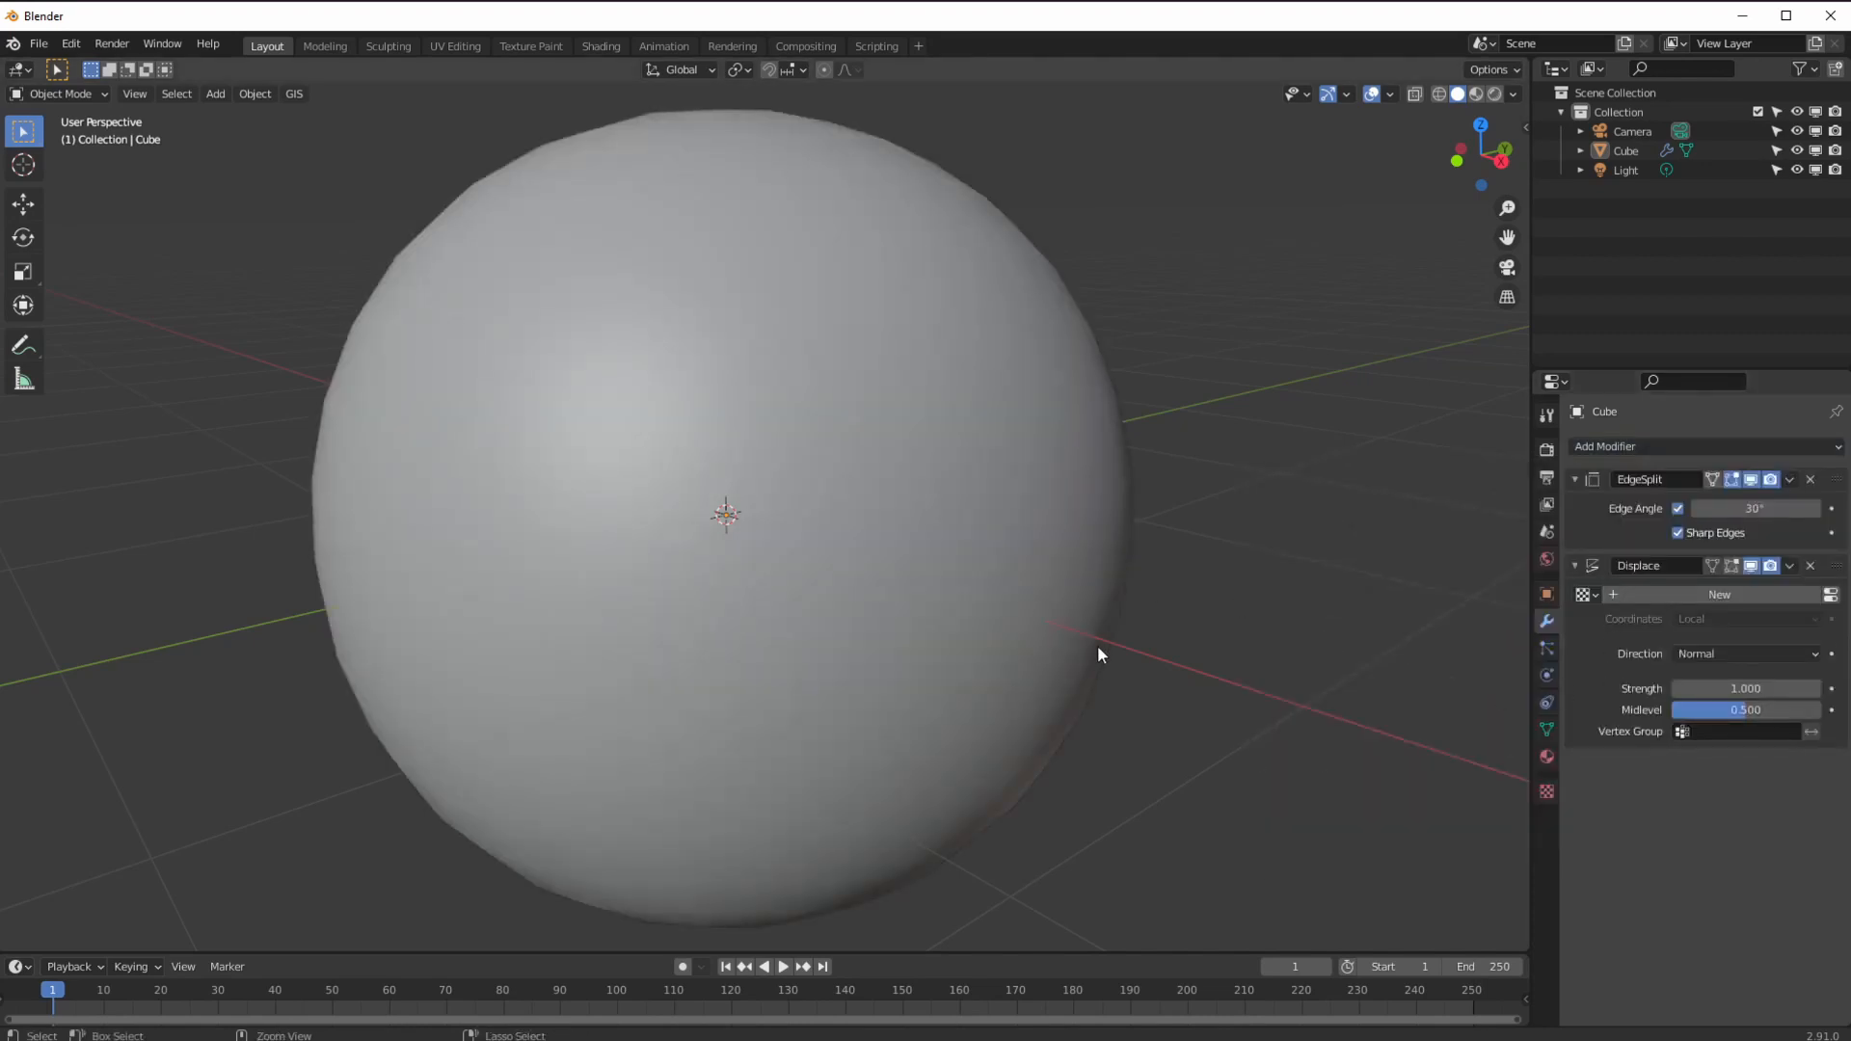
{"action": "scroll", "coordinate": [1090, 649], "scroll_direction": "down", "scroll_amount": 1}
{"action": "middle_click_drag", "start_coordinate": [1074, 656], "coordinate": [1002, 678]}
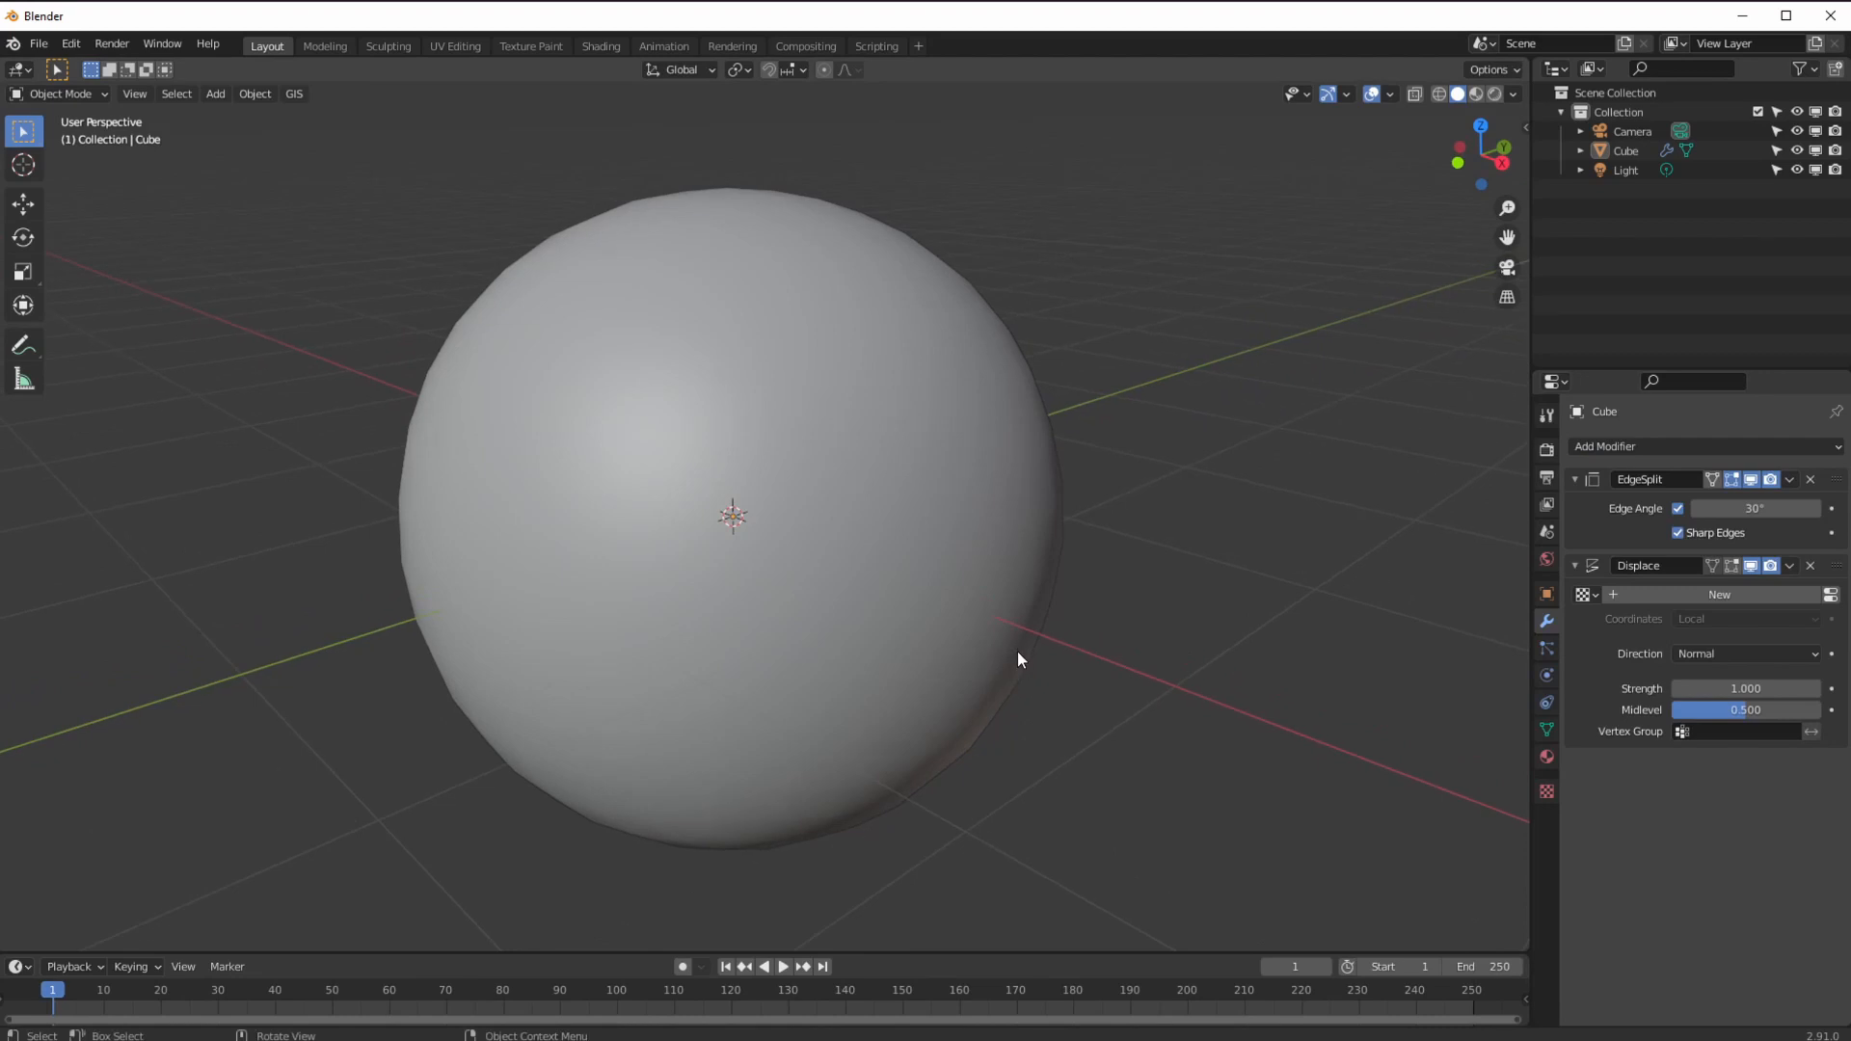
{"action": "middle_click_drag", "start_coordinate": [980, 587], "coordinate": [1055, 666]}
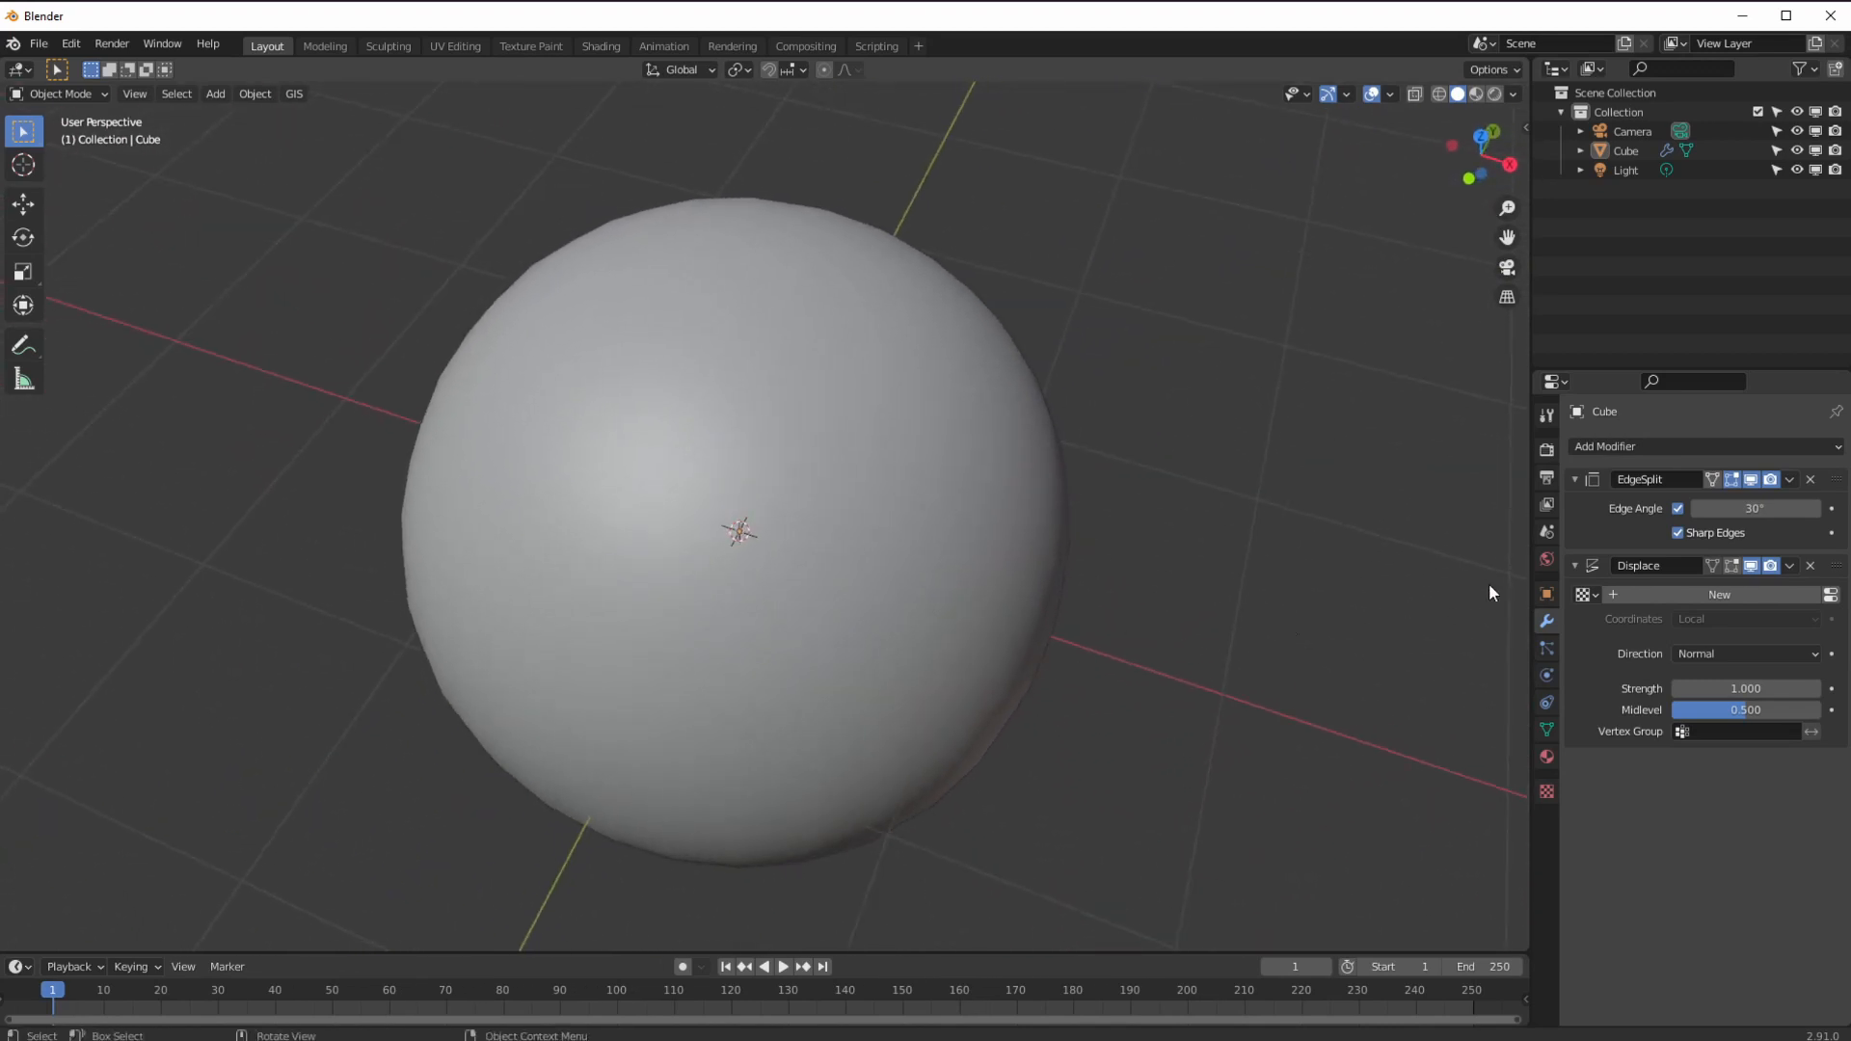
Toggle the Displace modifier's viewport display off and on repeatedly to compare the sphere with and without it.
{"action": "left_click", "coordinate": [1751, 566]}
{"action": "left_click", "coordinate": [1751, 568]}
{"action": "left_click", "coordinate": [1751, 568]}
{"action": "left_click", "coordinate": [1751, 568]}
{"action": "left_click", "coordinate": [1751, 568]}
{"action": "left_click", "coordinate": [1751, 568]}
{"action": "left_click", "coordinate": [1752, 567]}
{"action": "left_click", "coordinate": [1752, 567]}
{"action": "mouse_move", "coordinate": [830, 675]}
{"action": "middle_mouse_down"}
{"action": "mouse_move", "coordinate": [852, 639]}
{"action": "mouse_move", "coordinate": [848, 662]}
{"action": "middle_mouse_up"}
Set the Edge Split angle to 13° and the Displace strength to 1.1.
{"action": "left_click_drag", "start_coordinate": [1715, 509], "coordinate": [1551, 508]}
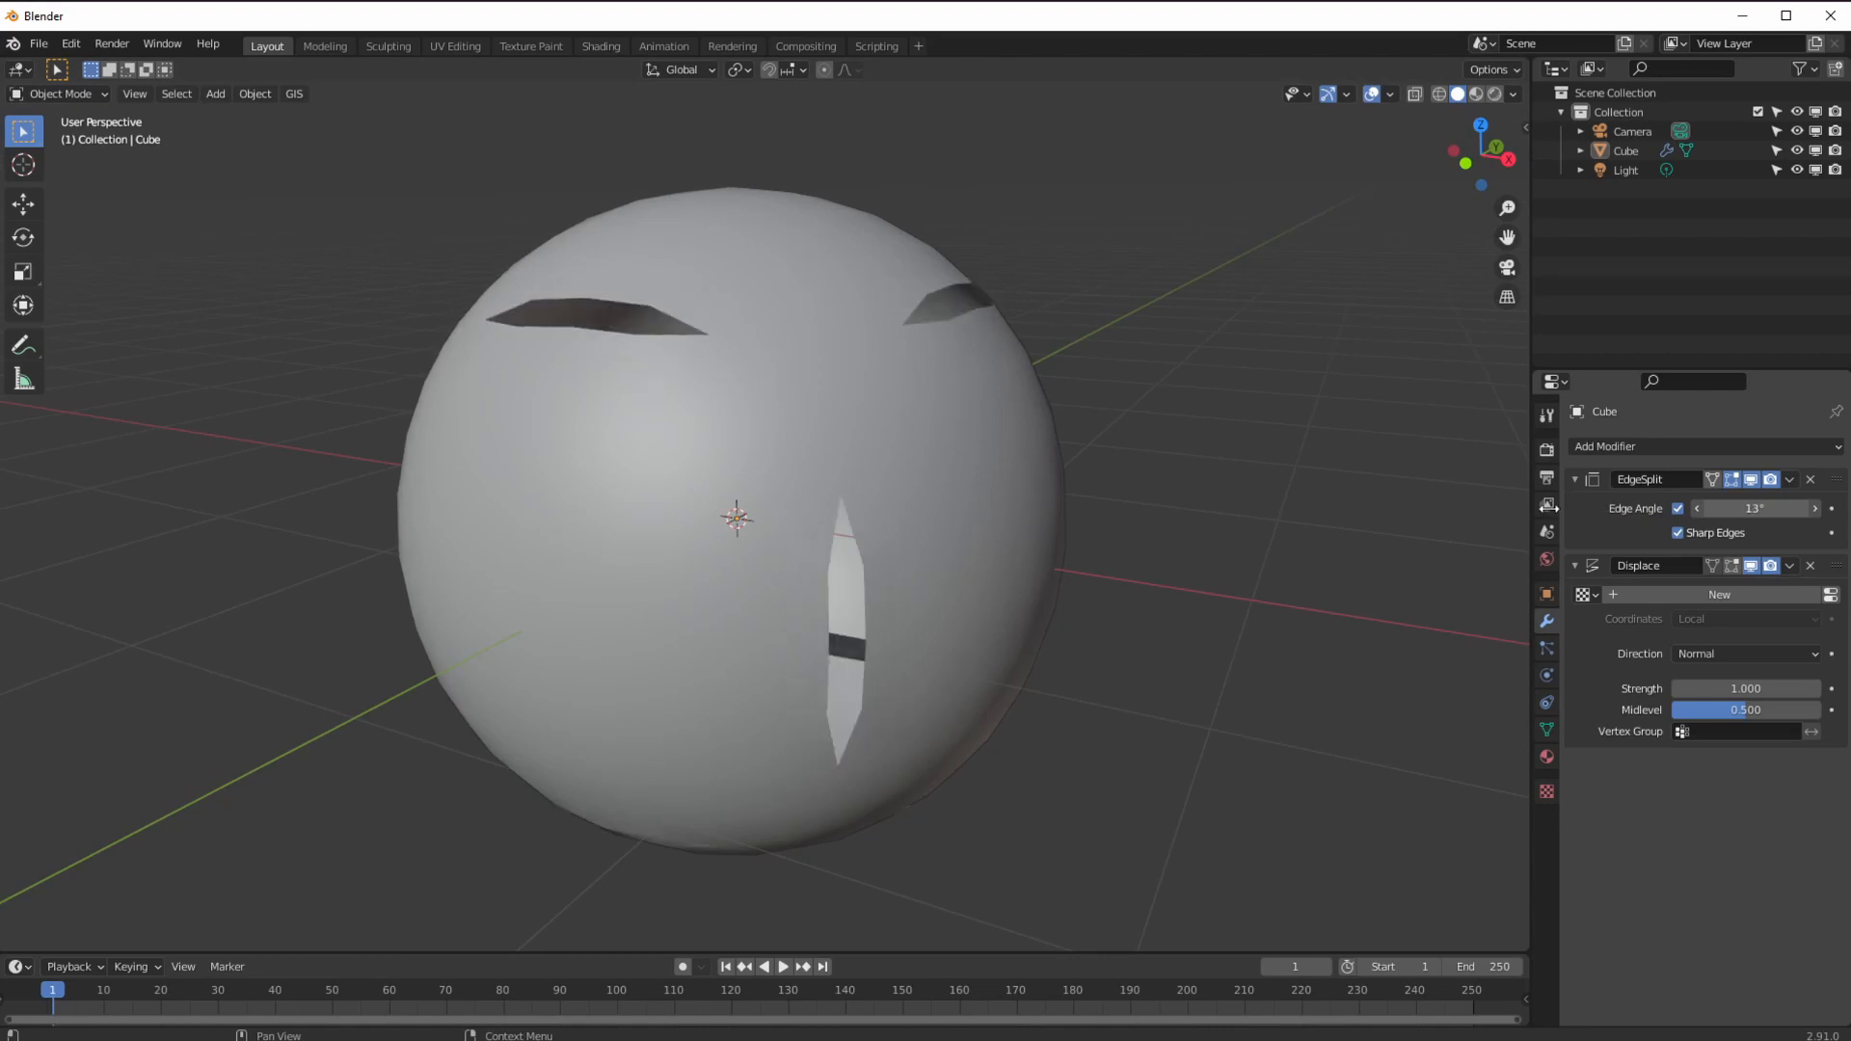
{"action": "middle_click_drag", "start_coordinate": [1074, 641], "coordinate": [922, 679]}
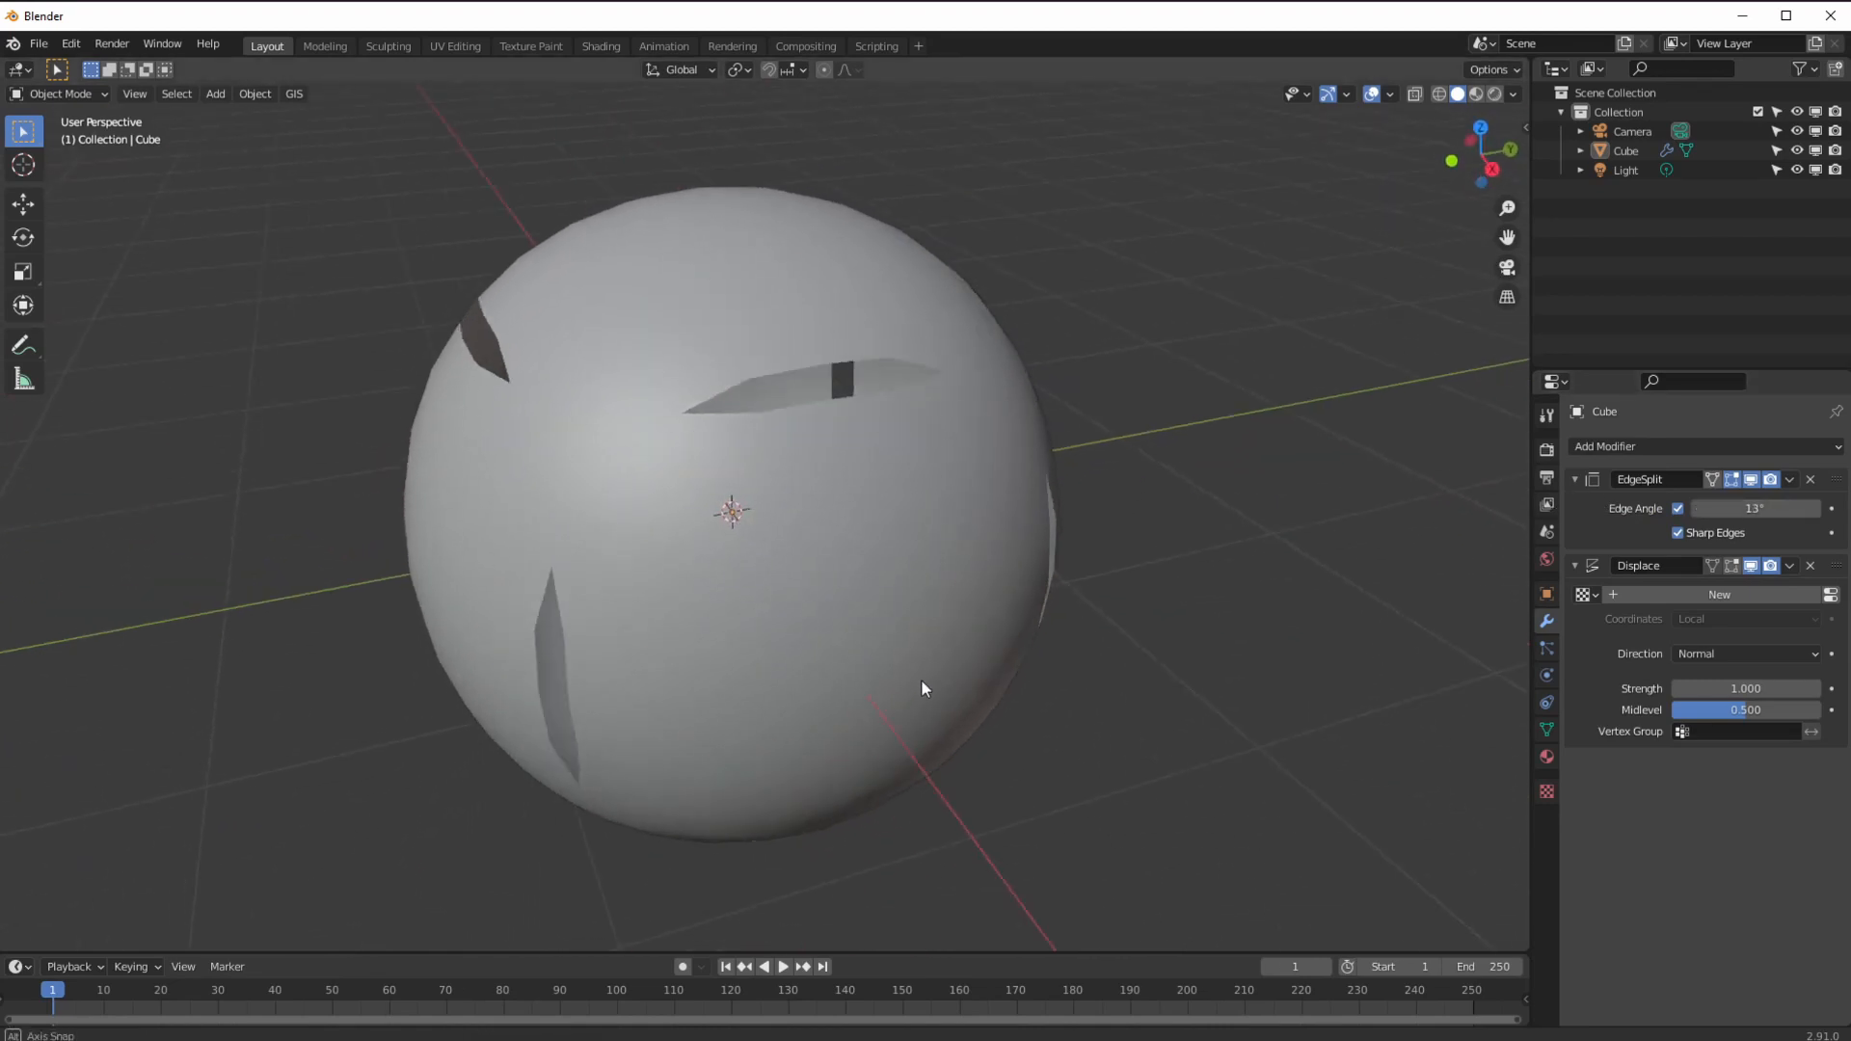
{"action": "left_click_drag", "start_coordinate": [1725, 688], "coordinate": [1699, 687]}
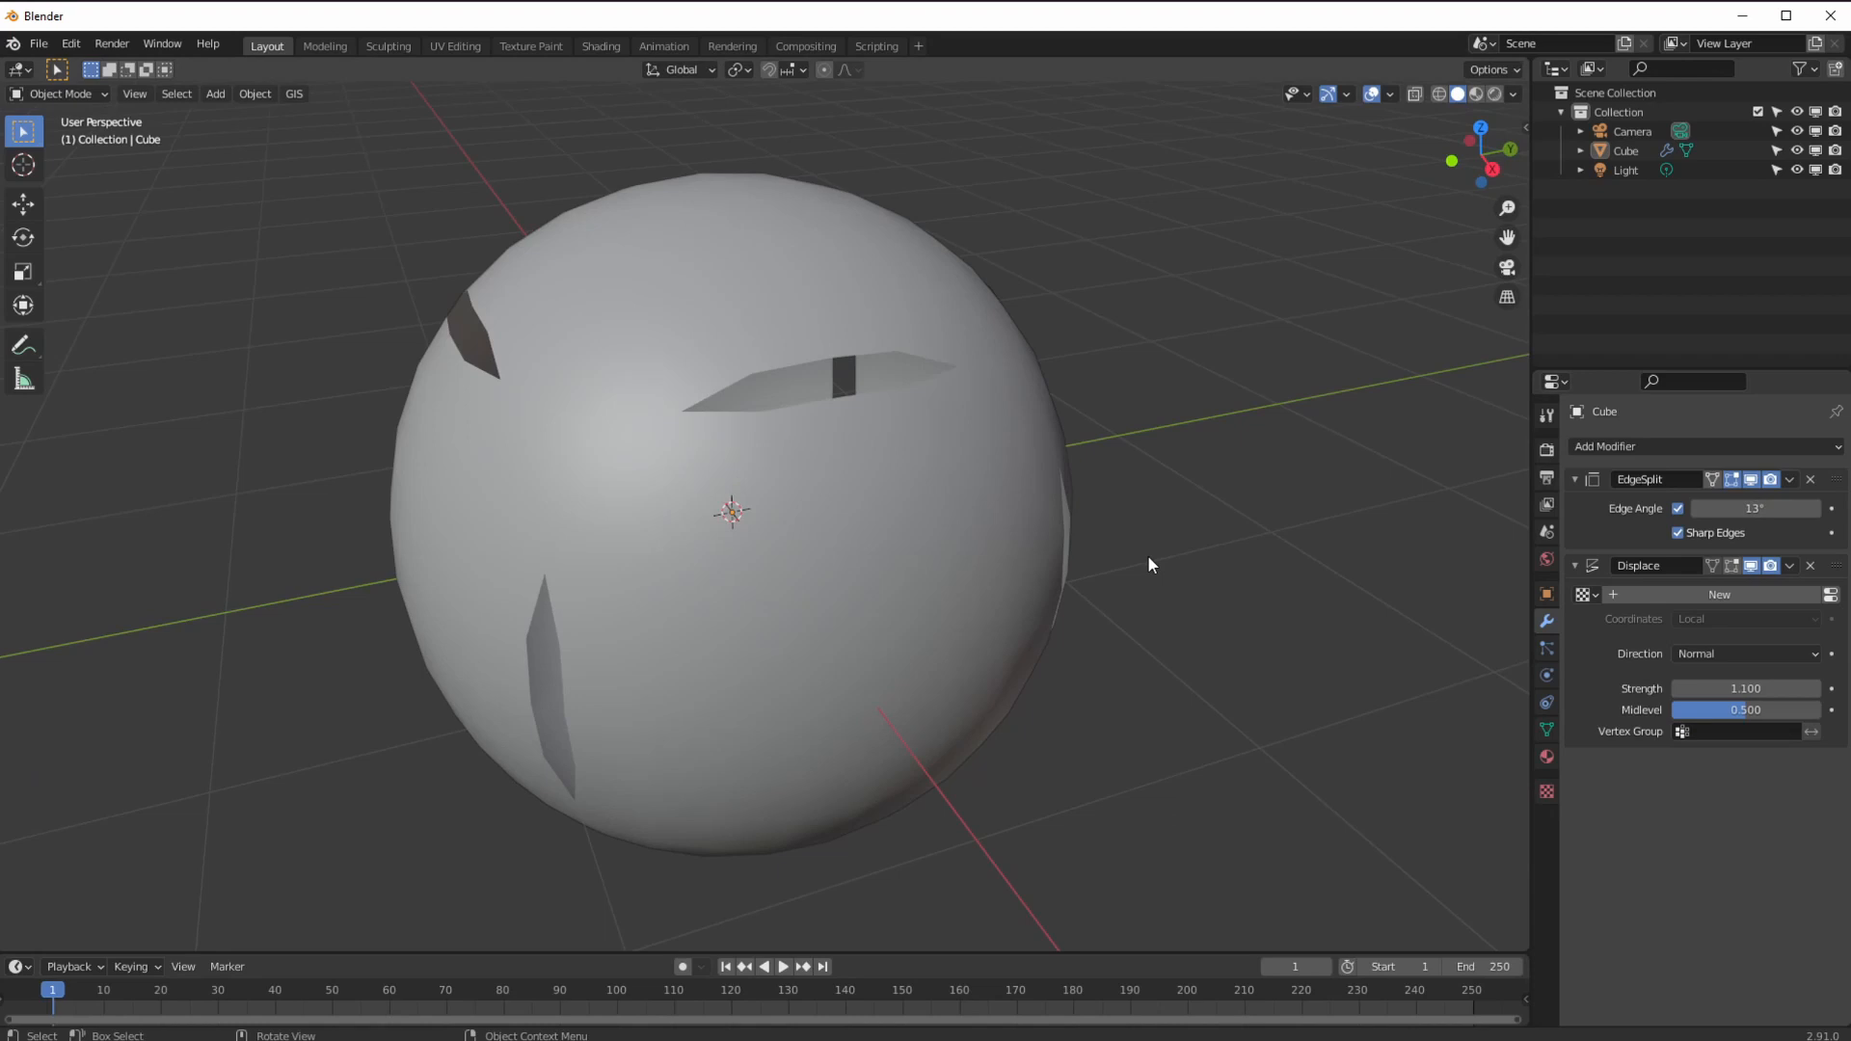
Set the Edge Split angle to 7.5° so the sphere breaks into separate faces.
{"action": "middle_click_drag", "start_coordinate": [1144, 566], "coordinate": [1186, 570]}
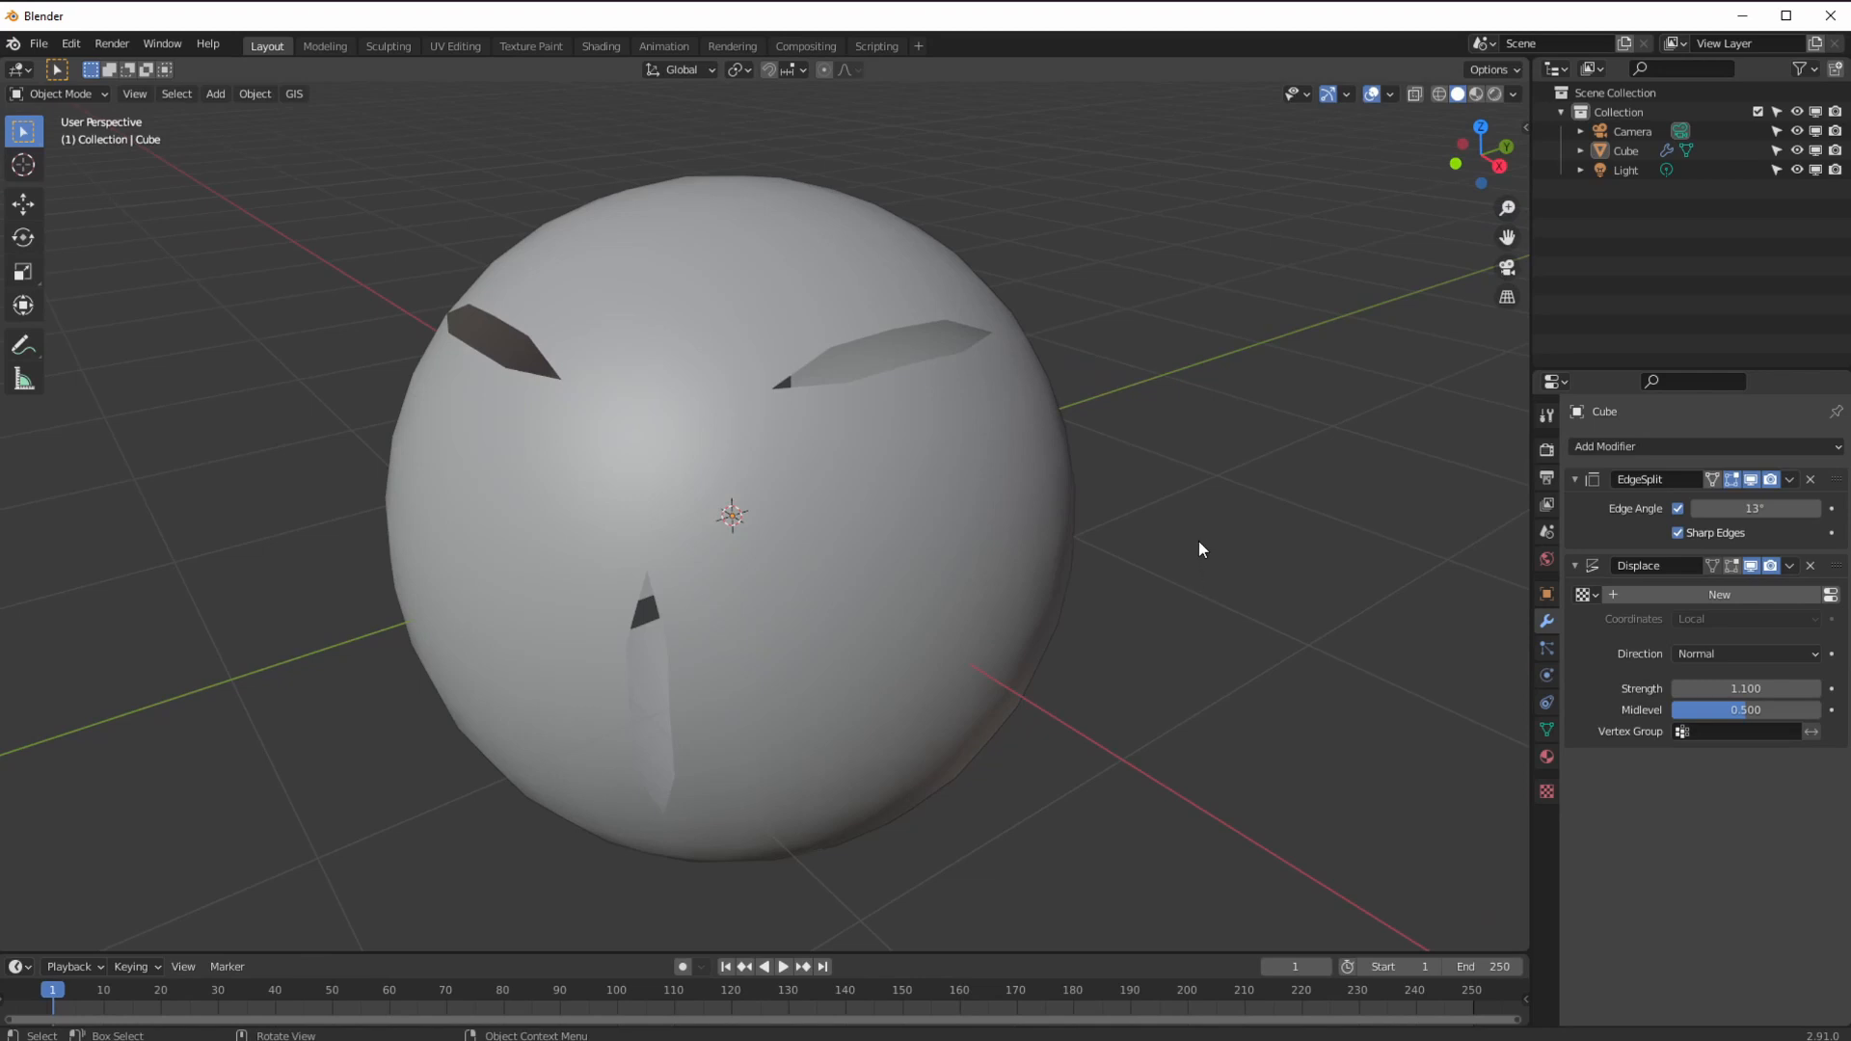
{"action": "left_click_drag", "start_coordinate": [1728, 509], "coordinate": [1716, 508]}
{"action": "left_click_drag", "start_coordinate": [1713, 508], "coordinate": [1677, 505]}
{"action": "middle_click_drag", "start_coordinate": [1108, 526], "coordinate": [1163, 568]}
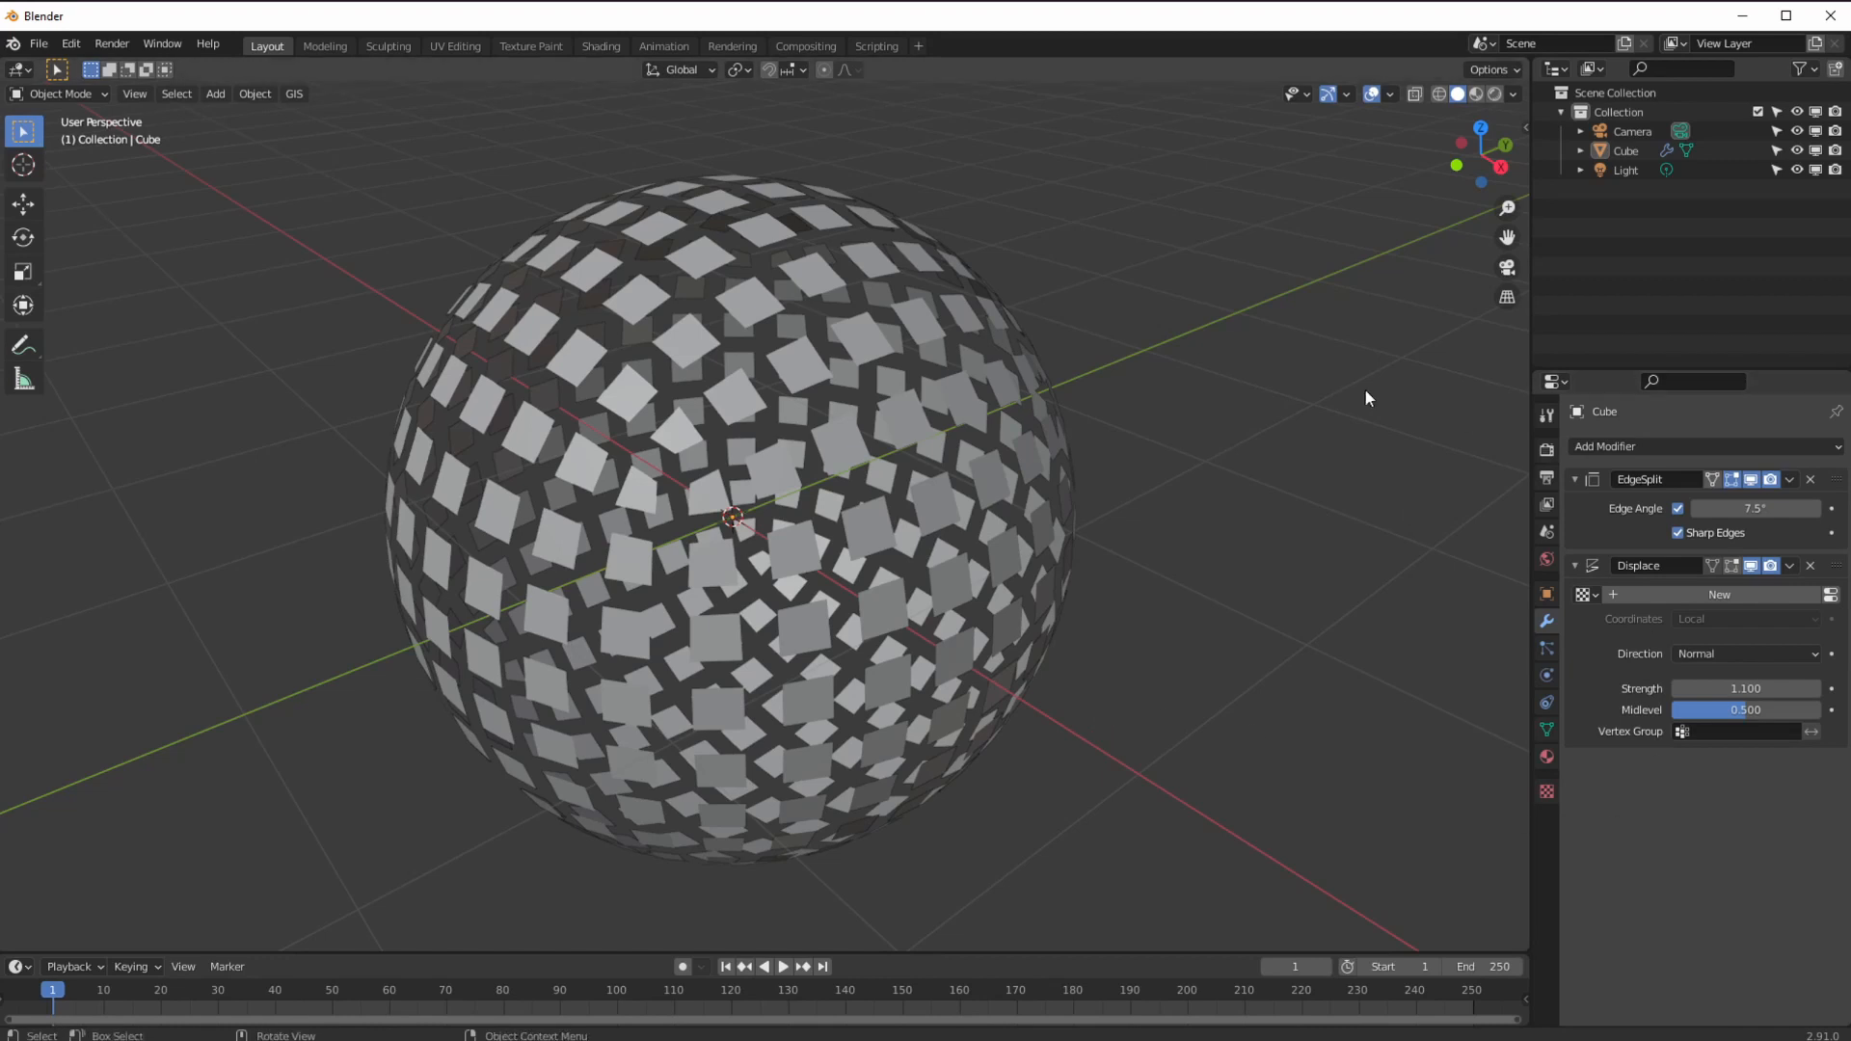
Add a Solidify modifier to the split sphere with 0.04 m thickness and Even Thickness enabled.
{"action": "left_click", "coordinate": [1683, 445]}
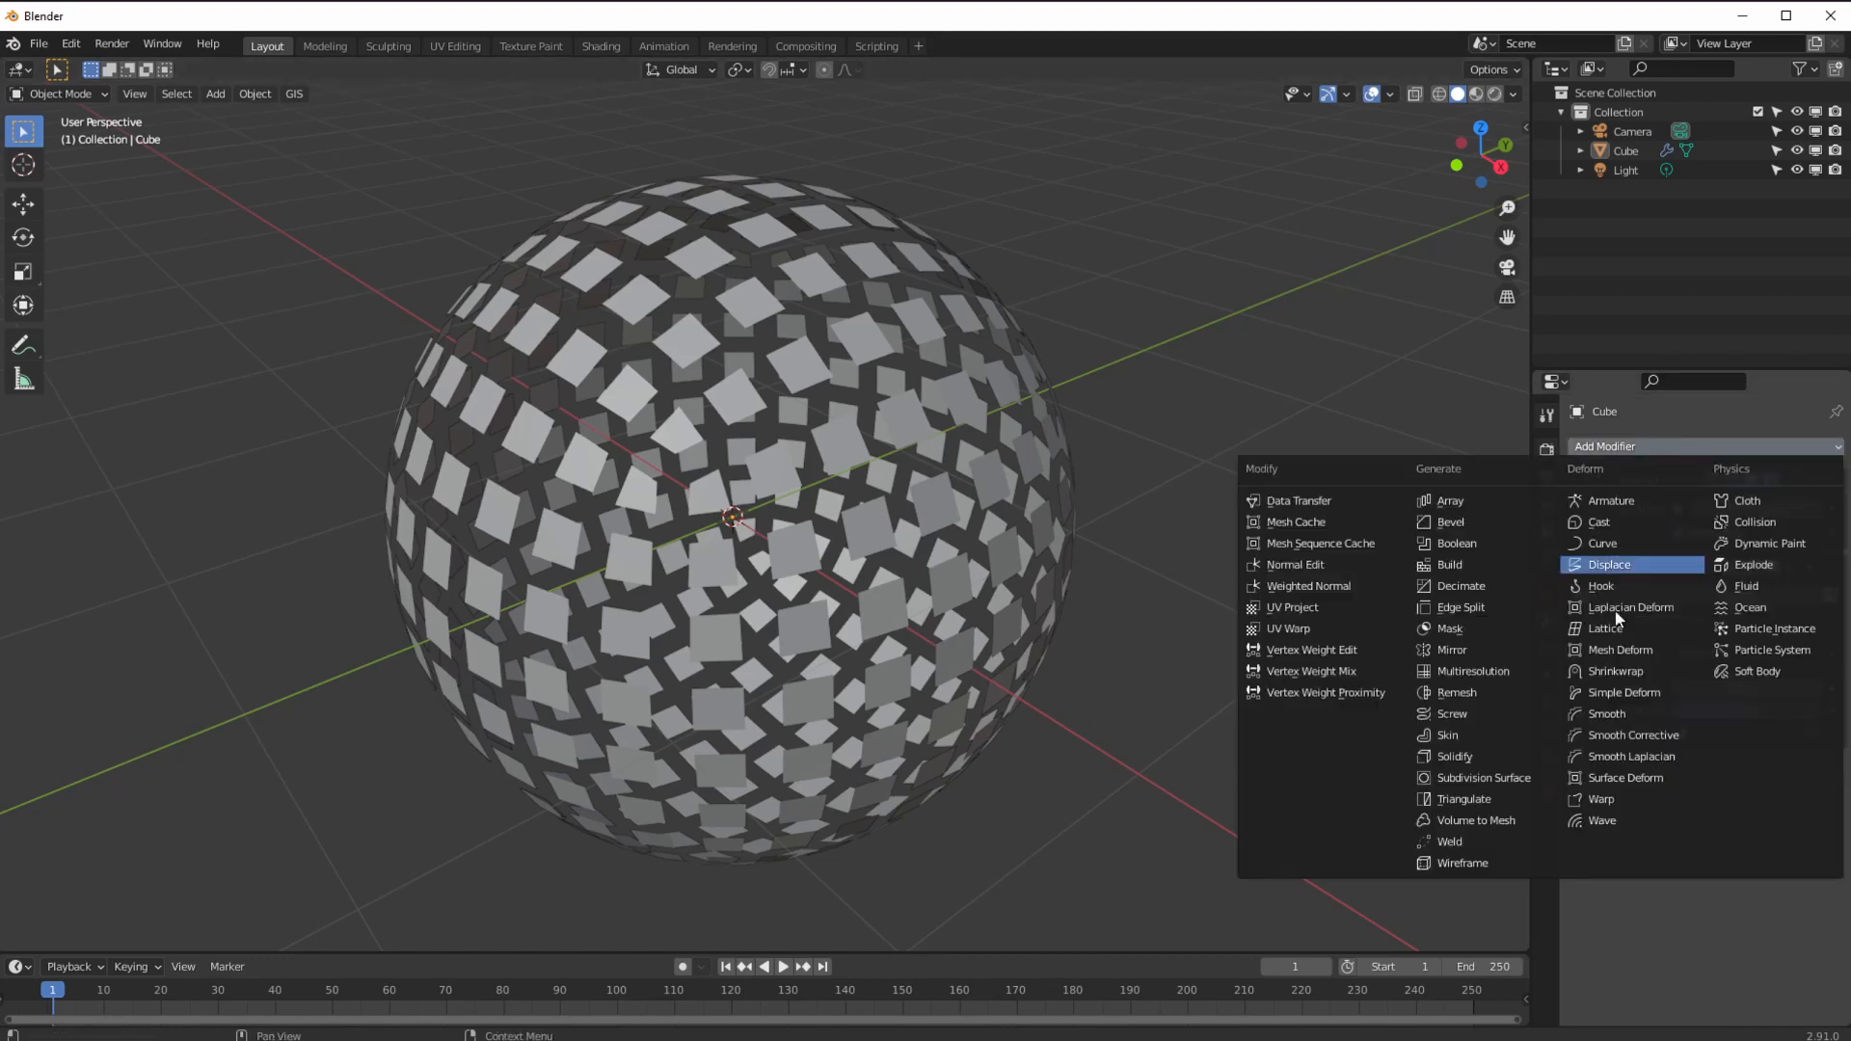
{"action": "left_click", "coordinate": [1498, 754]}
{"action": "mouse_move", "coordinate": [1013, 661]}
{"action": "middle_mouse_down"}
{"action": "mouse_move", "coordinate": [945, 685]}
{"action": "mouse_move", "coordinate": [1030, 658]}
{"action": "middle_mouse_up"}
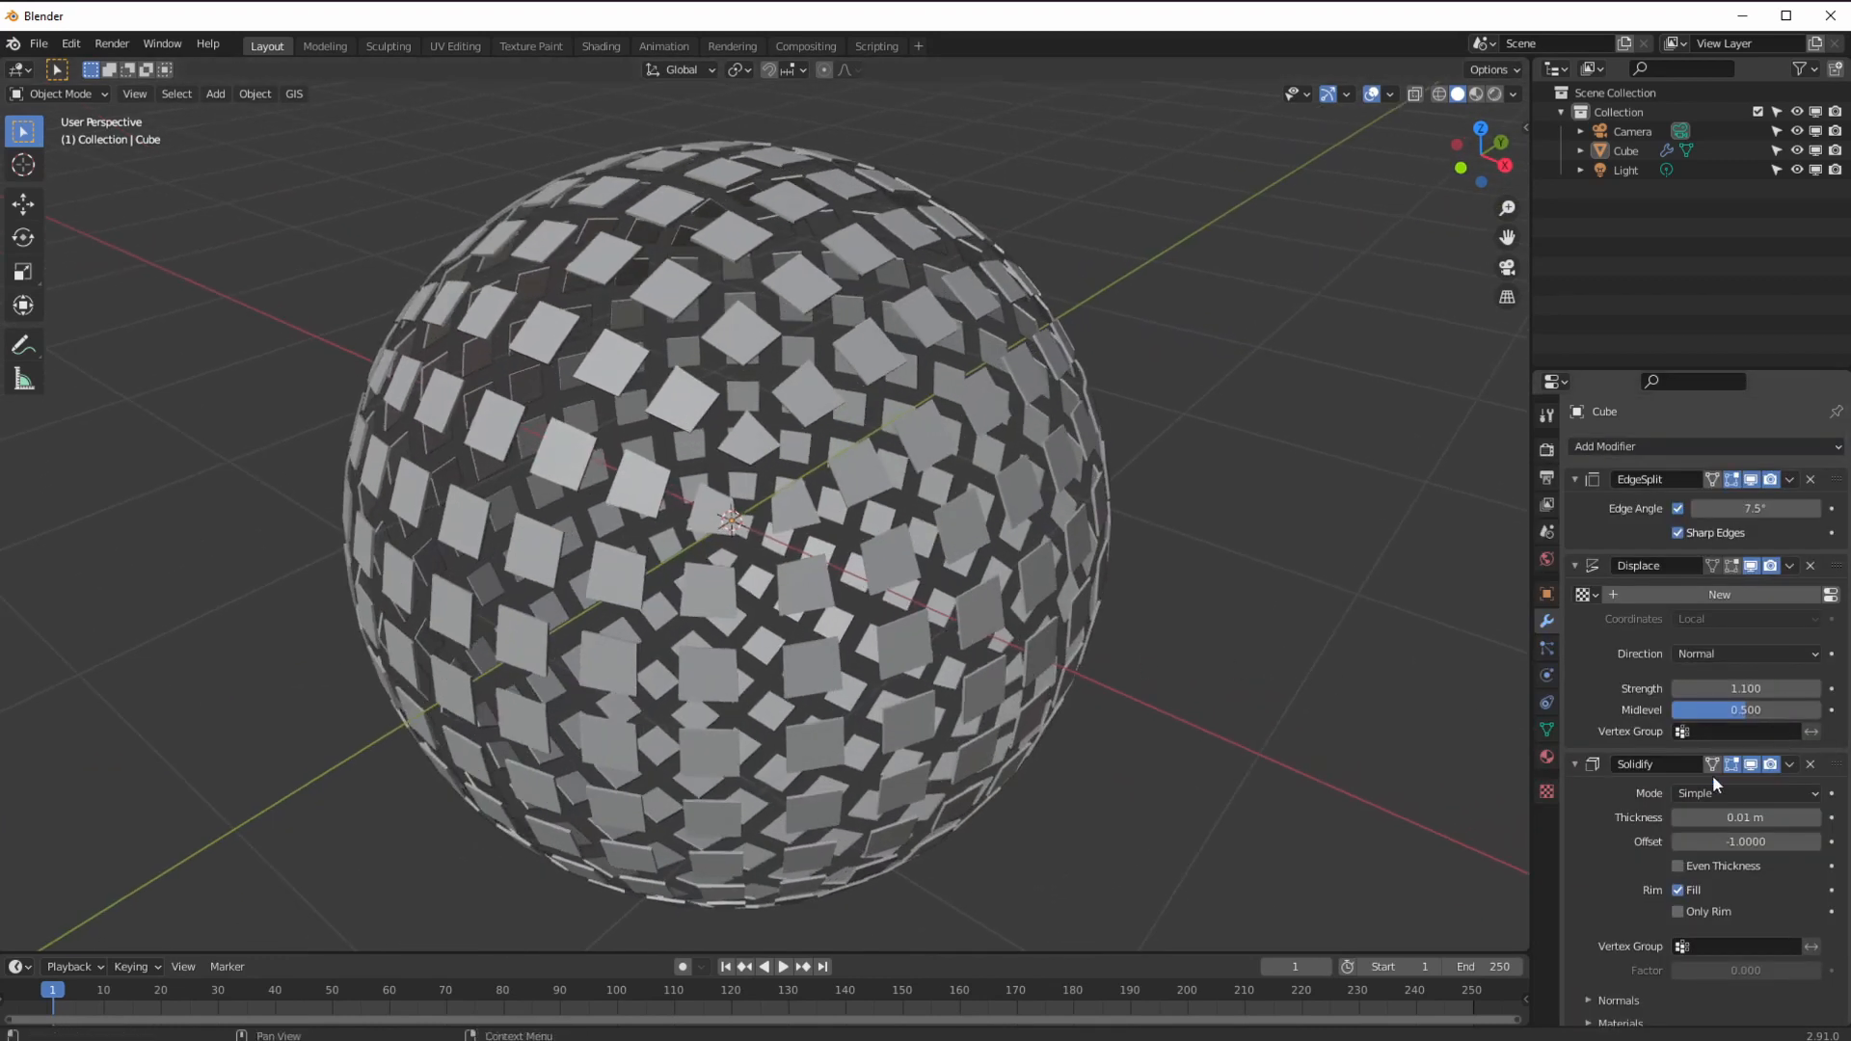
{"action": "mouse_move", "coordinate": [1717, 818]}
{"action": "left_mouse_down"}
{"action": "mouse_move", "coordinate": [1784, 818]}
{"action": "mouse_move", "coordinate": [1735, 818]}
{"action": "left_mouse_up"}
{"action": "middle_click_drag", "start_coordinate": [997, 754], "coordinate": [1013, 704]}
{"action": "middle_click_drag", "start_coordinate": [1002, 588], "coordinate": [1003, 652]}
{"action": "middle_click_drag", "start_coordinate": [1162, 634], "coordinate": [1192, 656]}
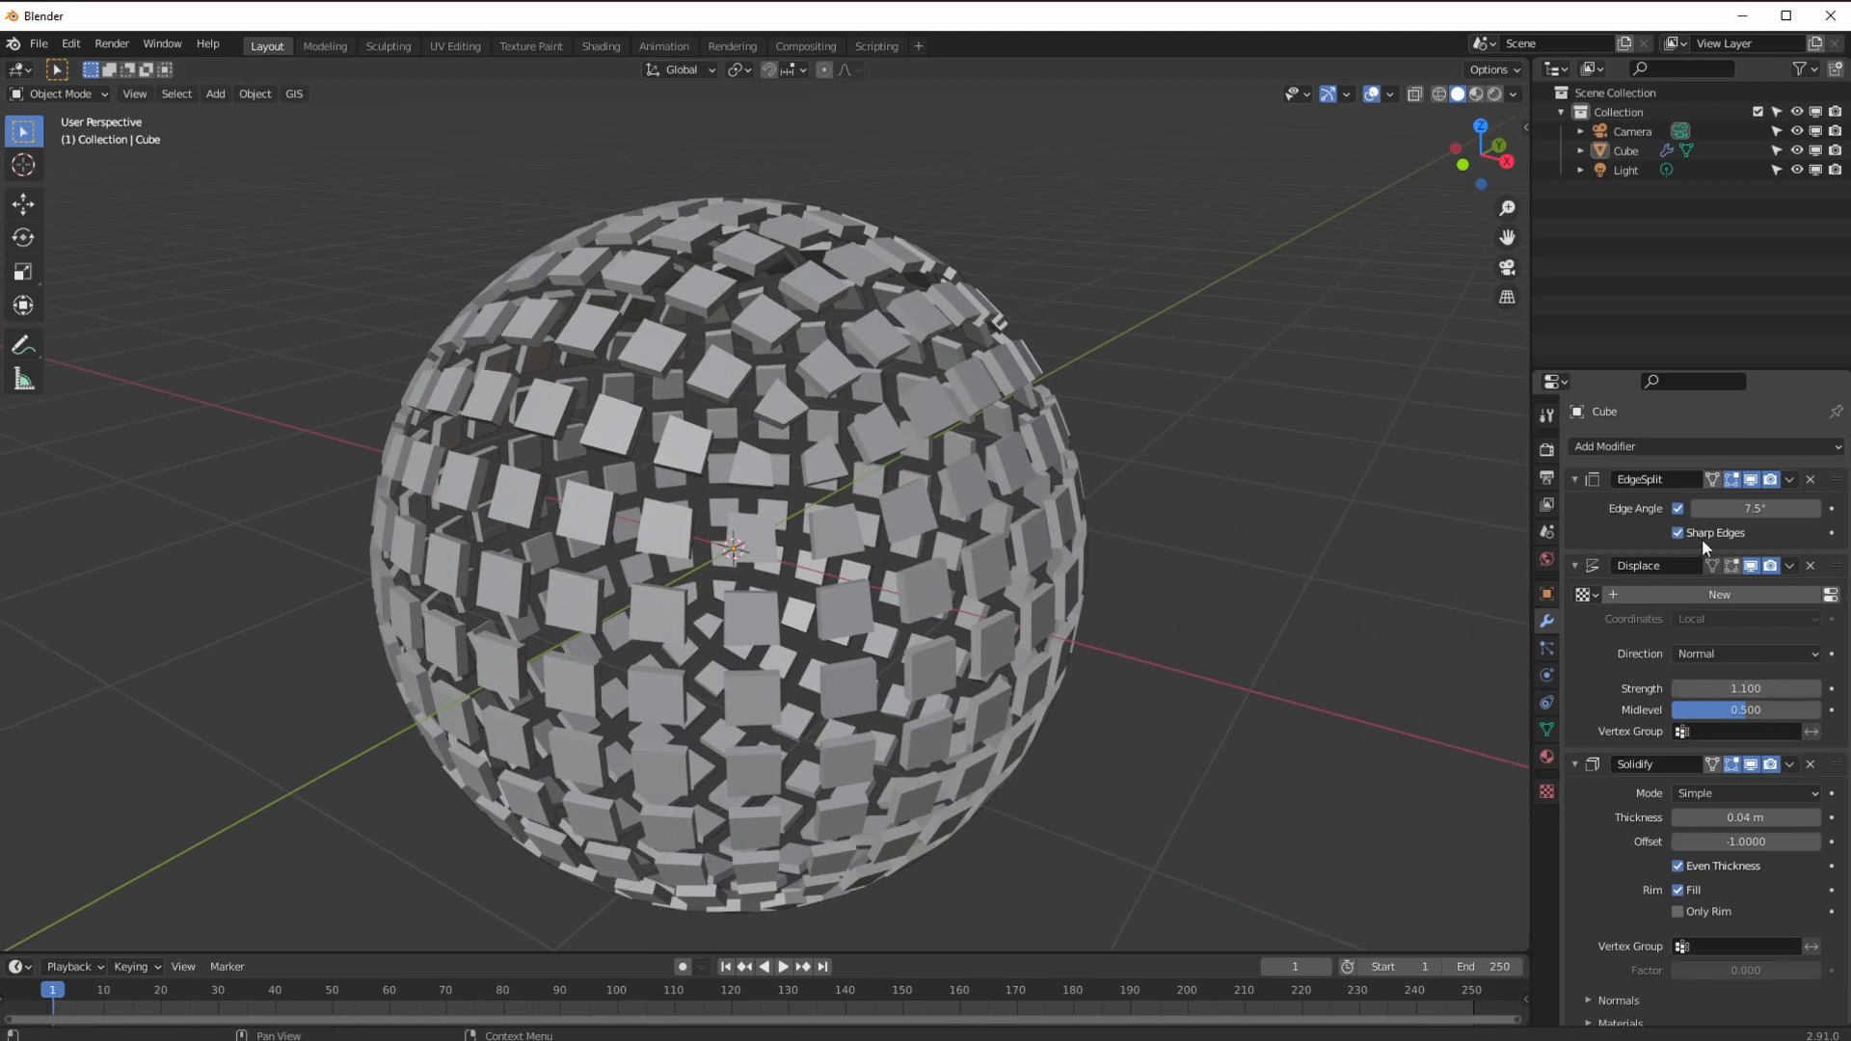
Set the Edge Split angle to 9.8° and view the split pattern from another side.
{"action": "left_click_drag", "start_coordinate": [1739, 510], "coordinate": [1754, 512]}
{"action": "middle_click_drag", "start_coordinate": [1177, 550], "coordinate": [1109, 540]}
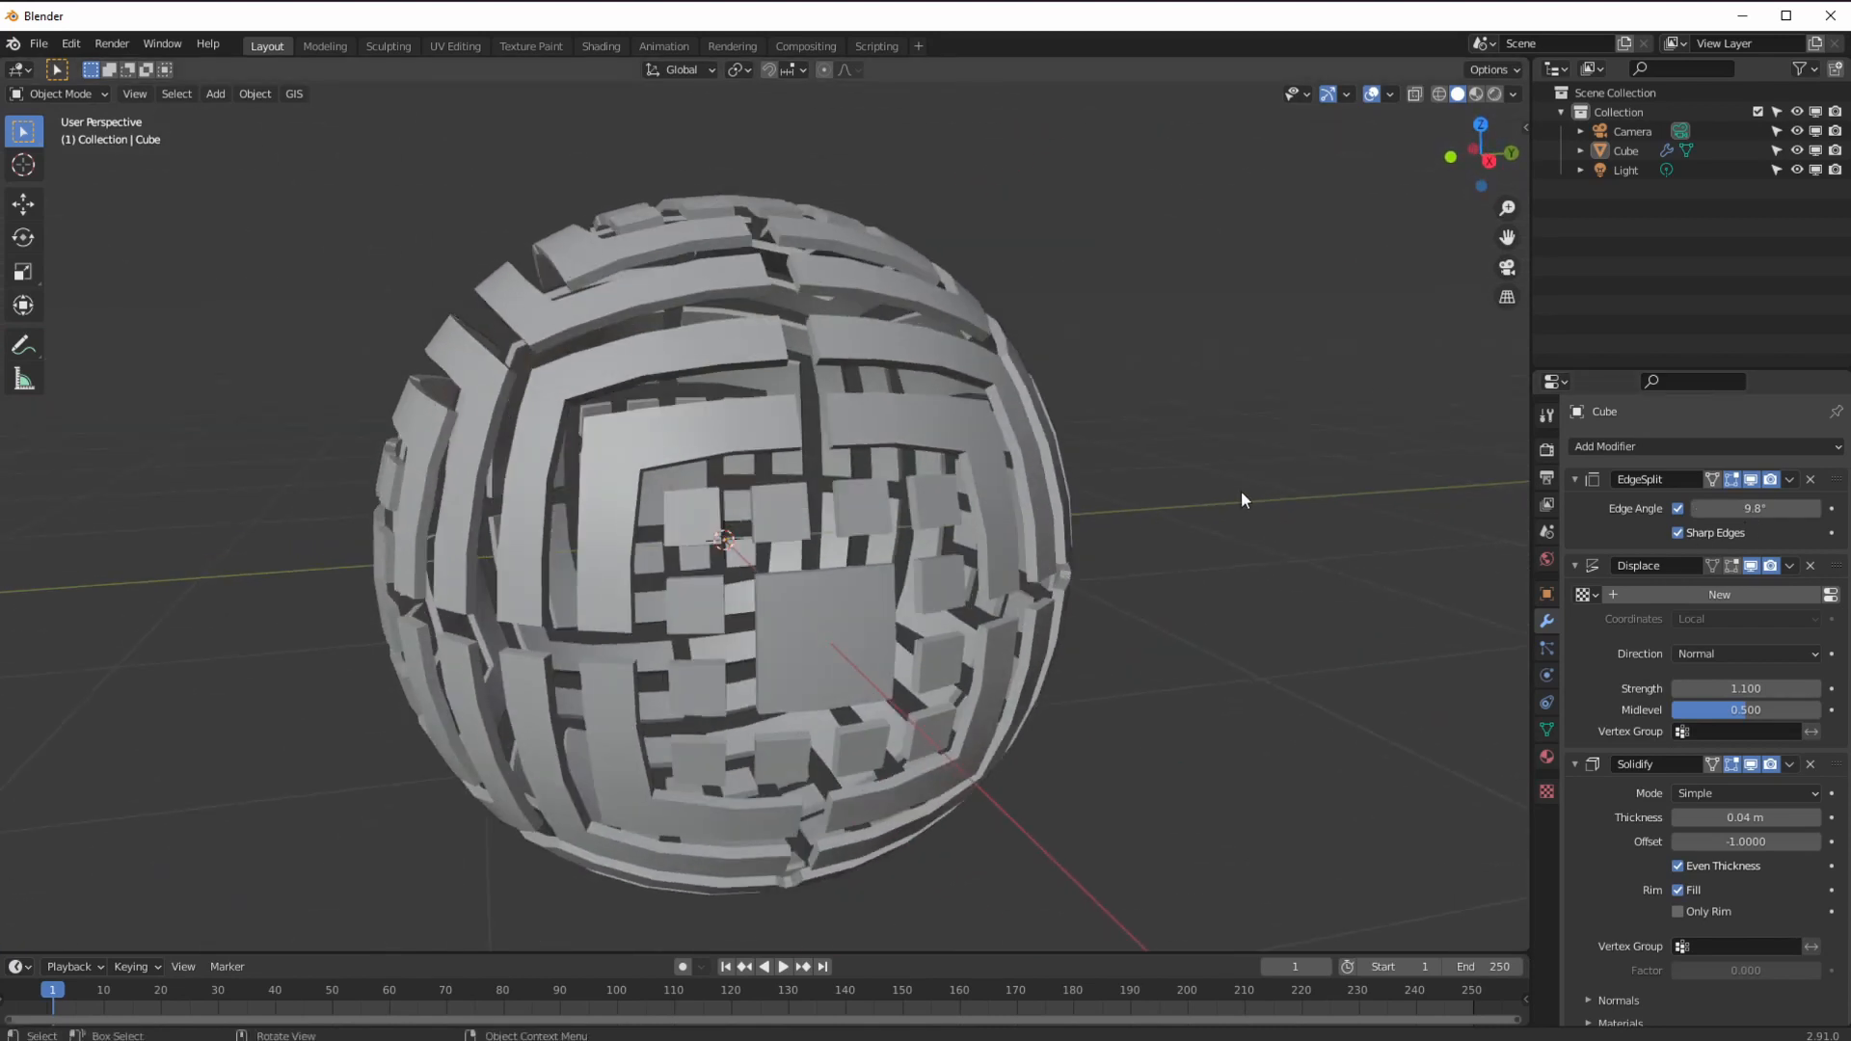
{"action": "left_click_drag", "start_coordinate": [1722, 508], "coordinate": [1729, 509]}
{"action": "middle_click_drag", "start_coordinate": [1080, 588], "coordinate": [912, 616]}
Collapse the existing modifiers and add a Subdivision Surface modifier with viewport level 2.
{"action": "left_click", "coordinate": [1574, 479]}
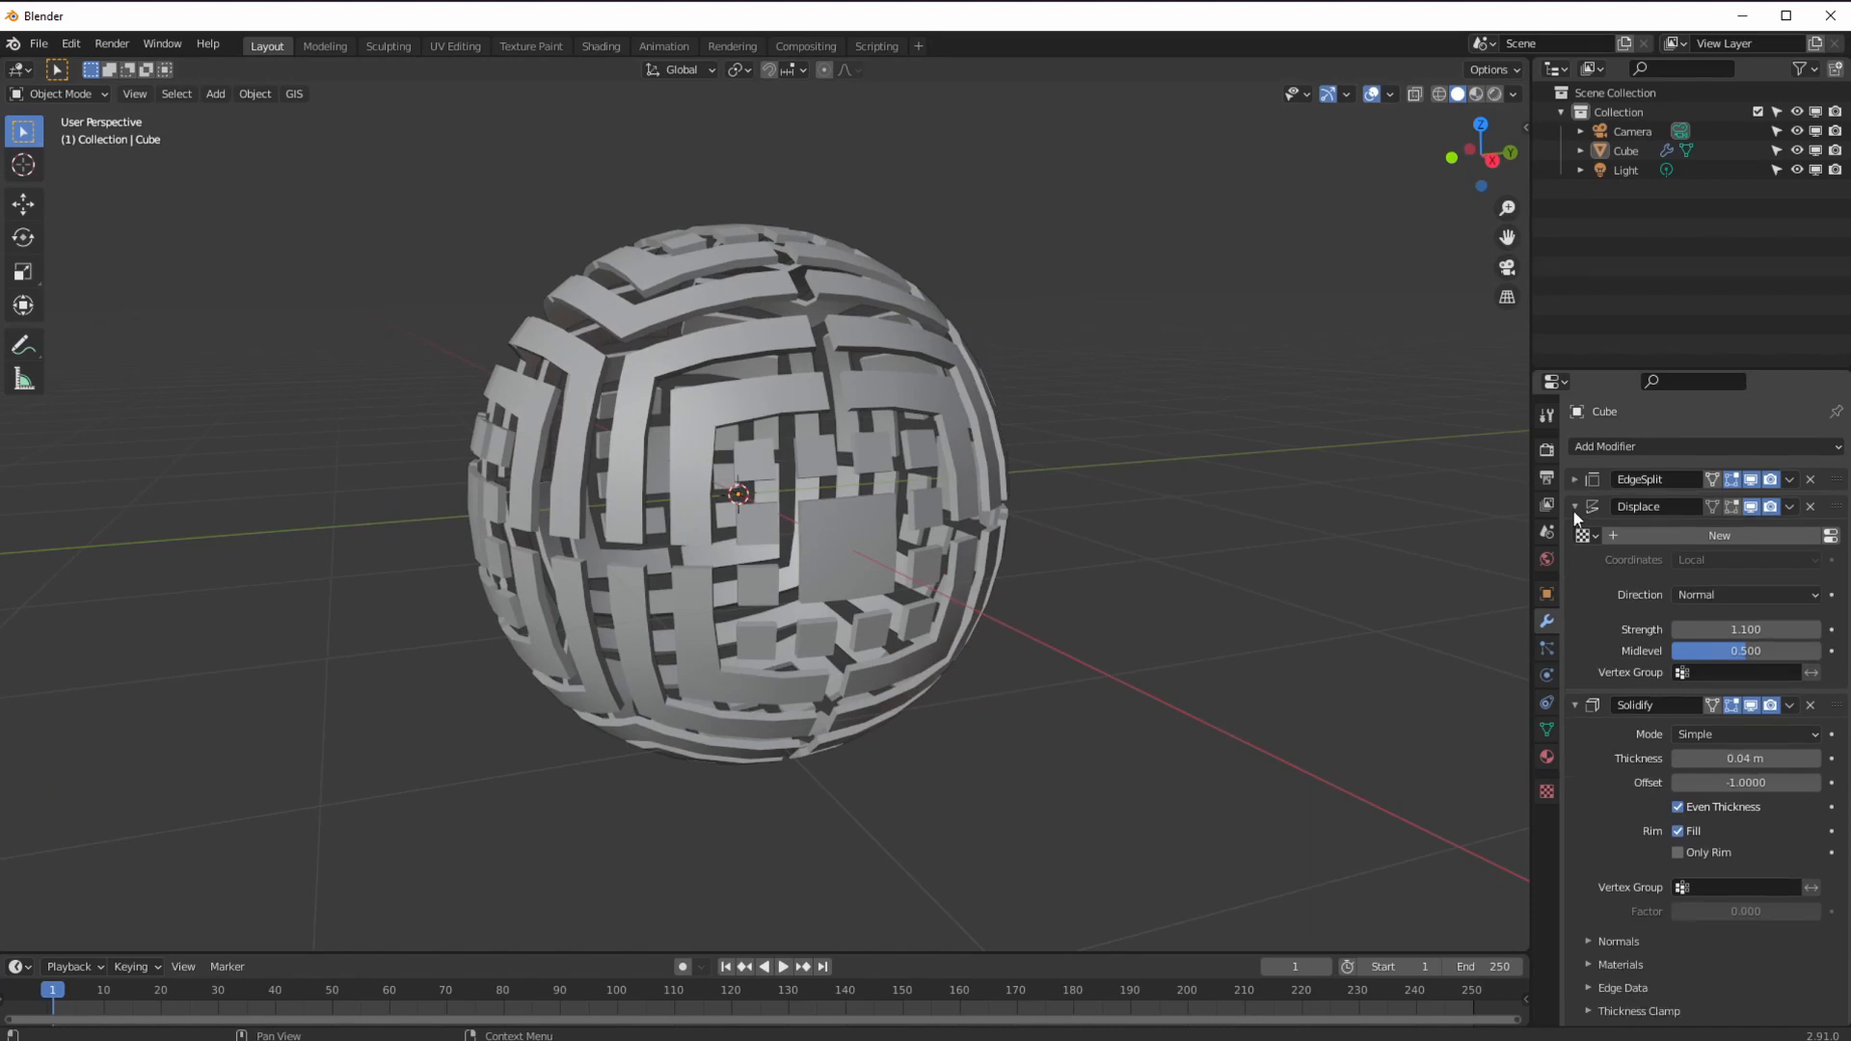
{"action": "left_click", "coordinate": [1575, 506]}
{"action": "left_click", "coordinate": [1574, 534]}
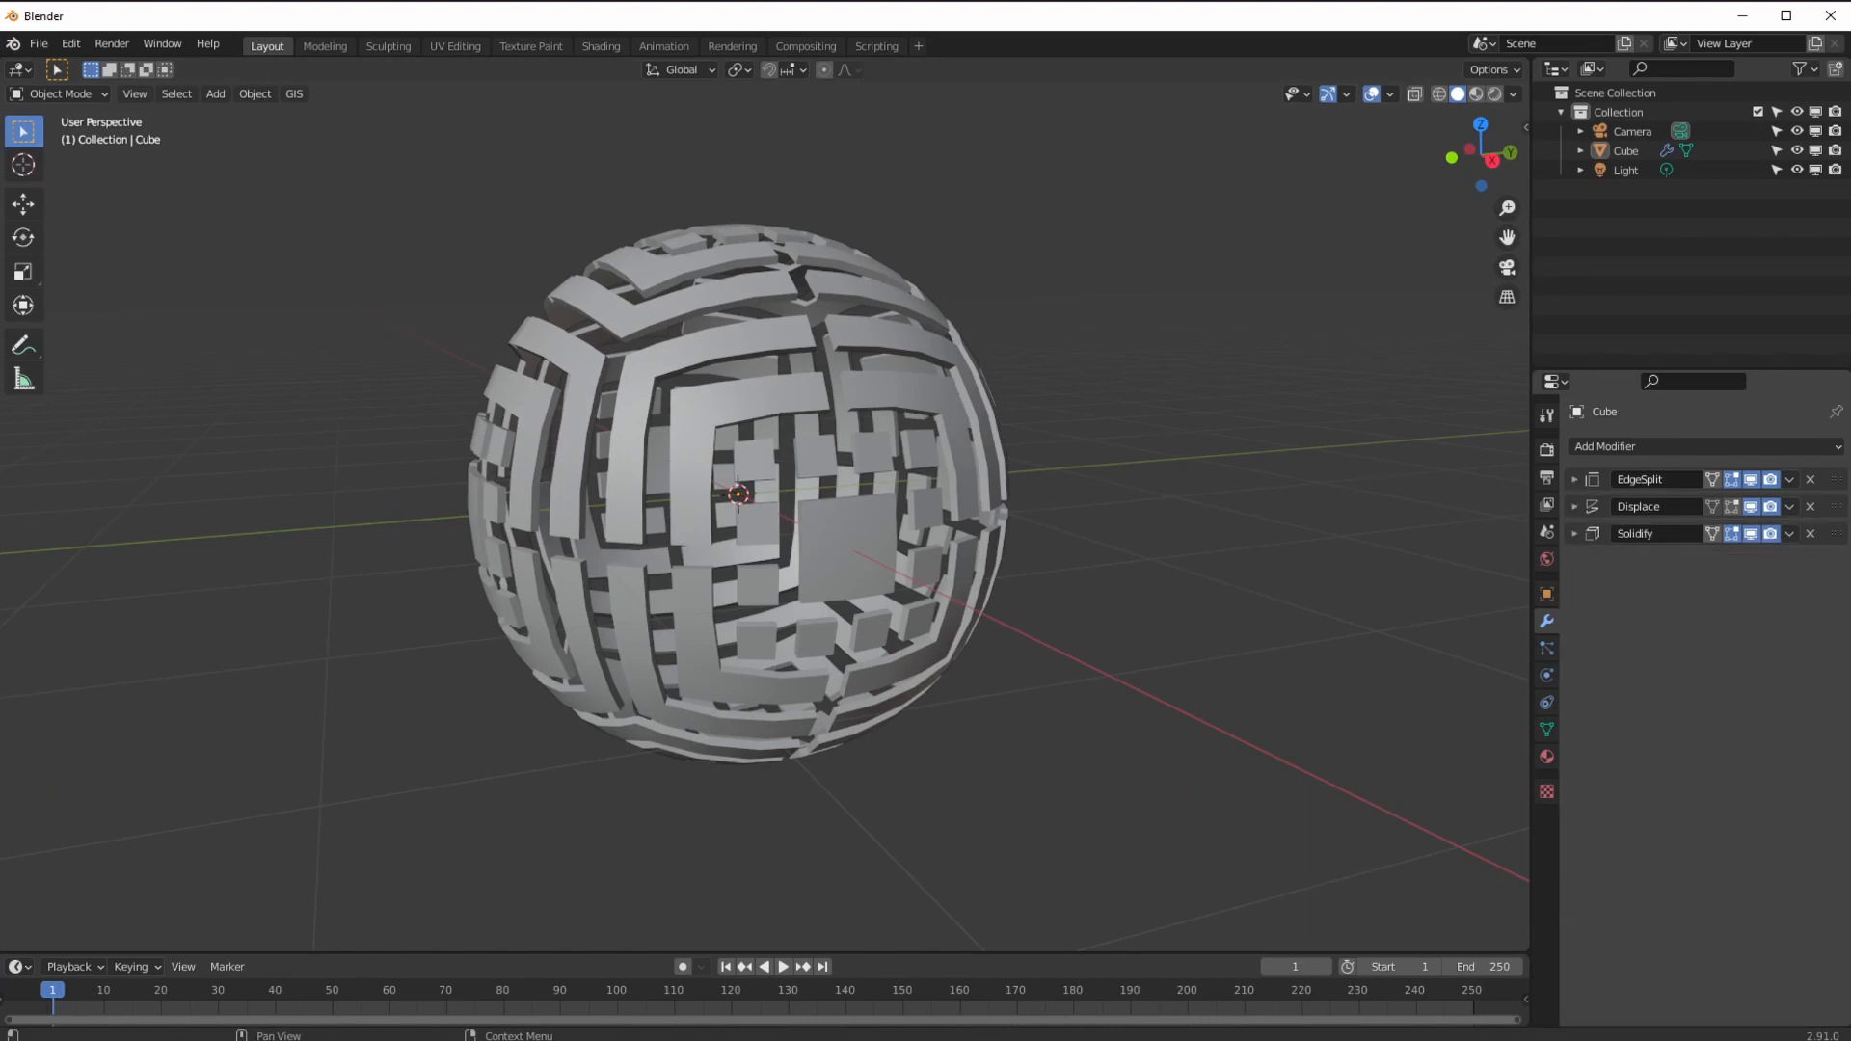
{"action": "left_click", "coordinate": [1622, 449]}
{"action": "left_click", "coordinate": [1485, 760]}
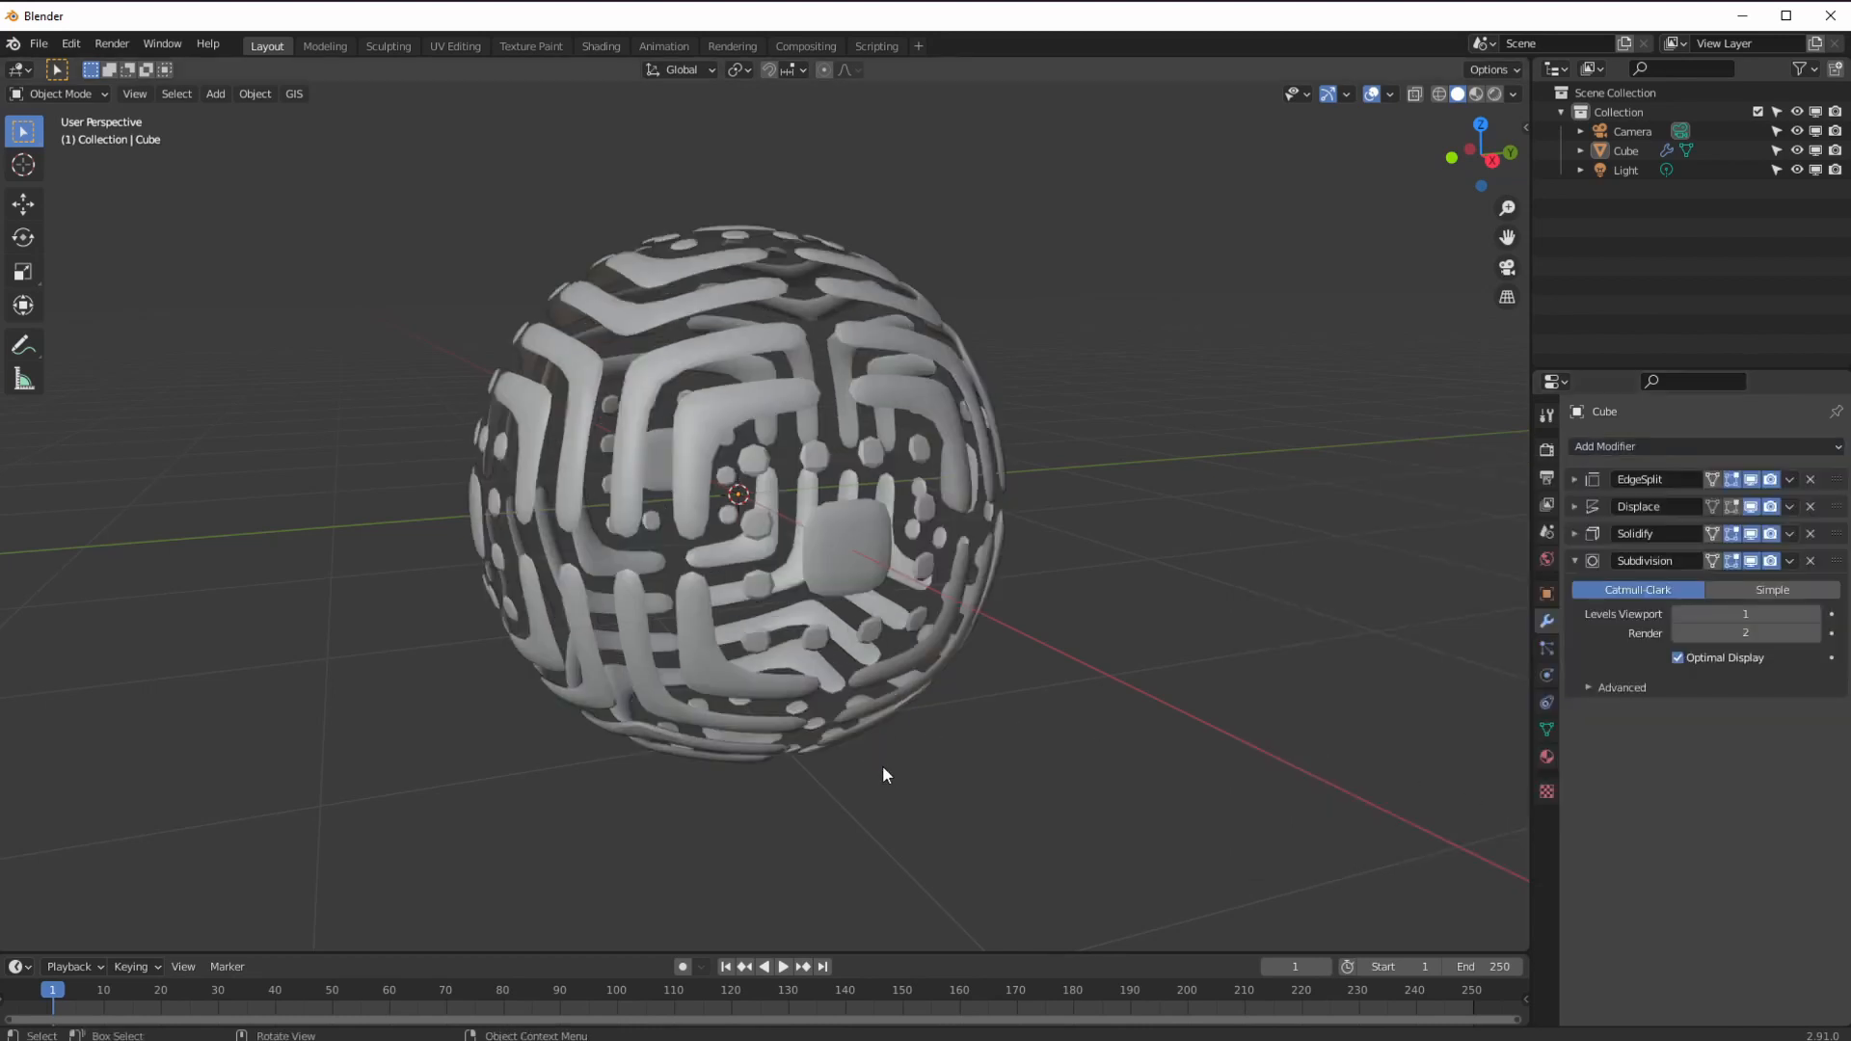
{"action": "left_click", "coordinate": [1815, 614]}
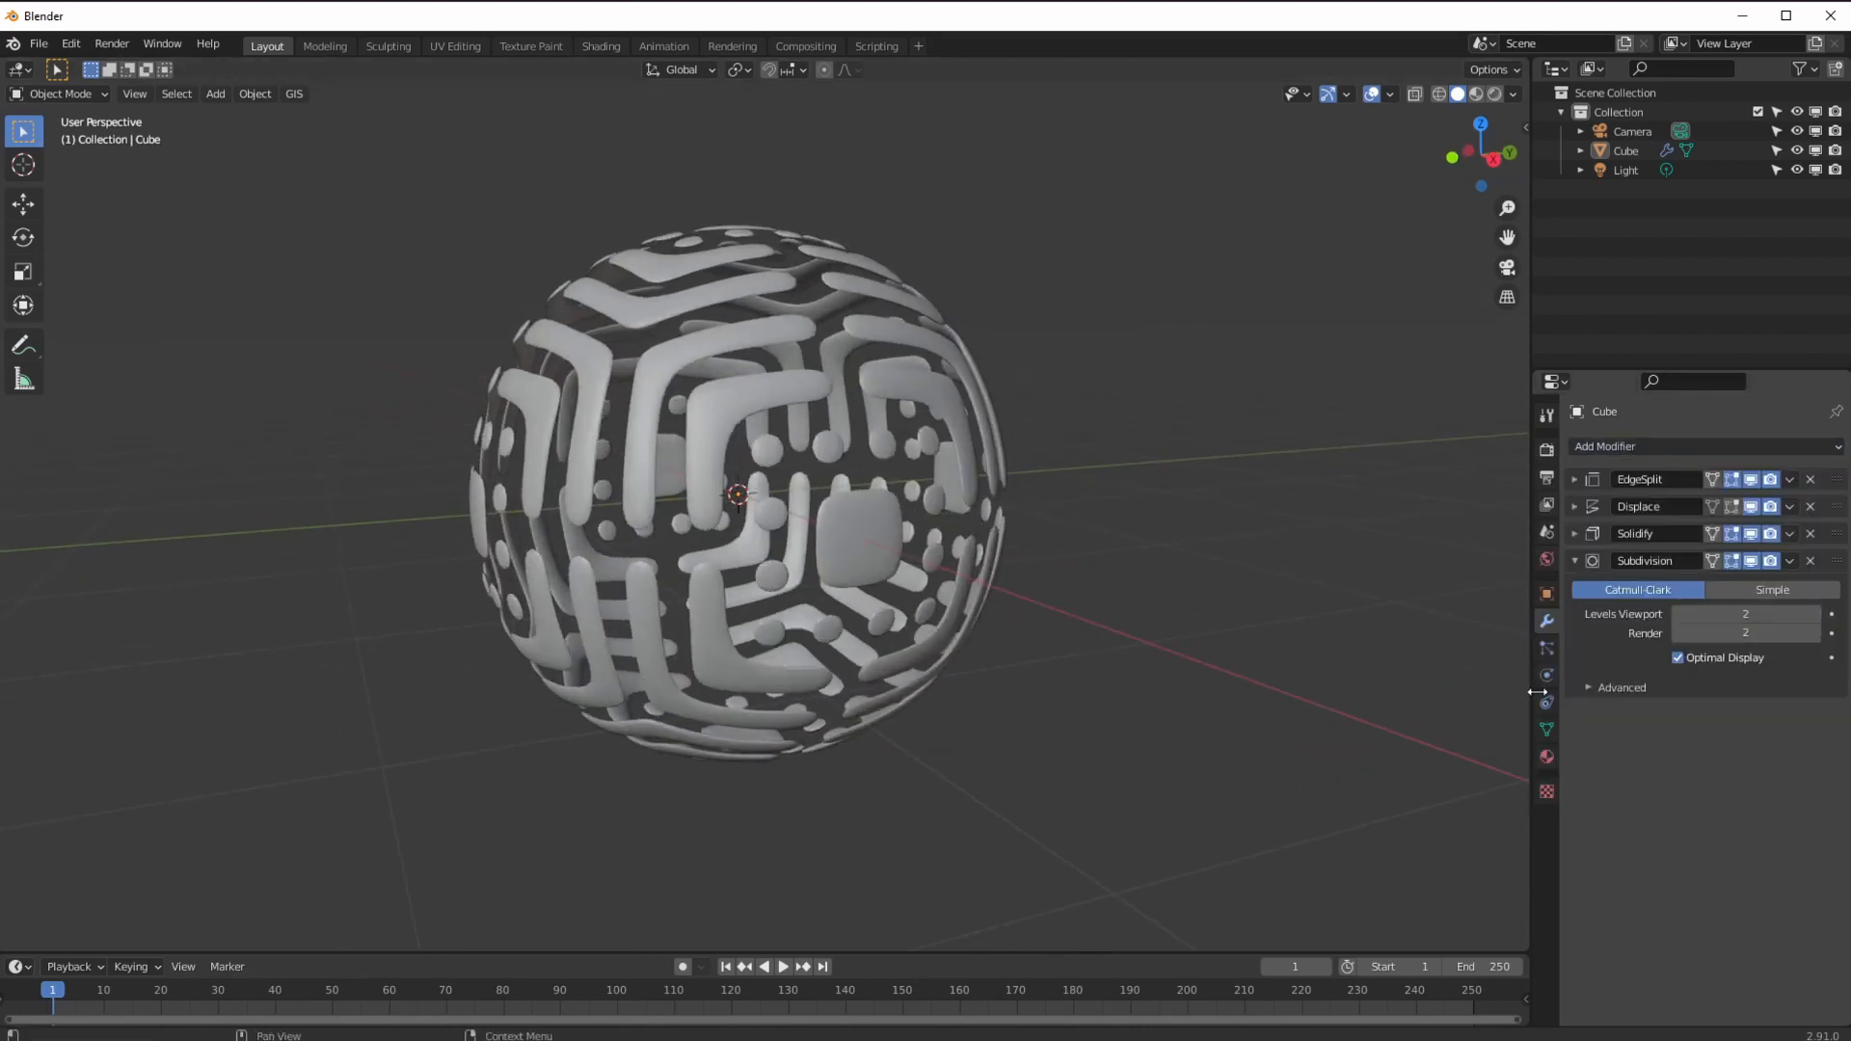
{"action": "scroll", "coordinate": [802, 702], "scroll_direction": "up", "scroll_amount": 5}
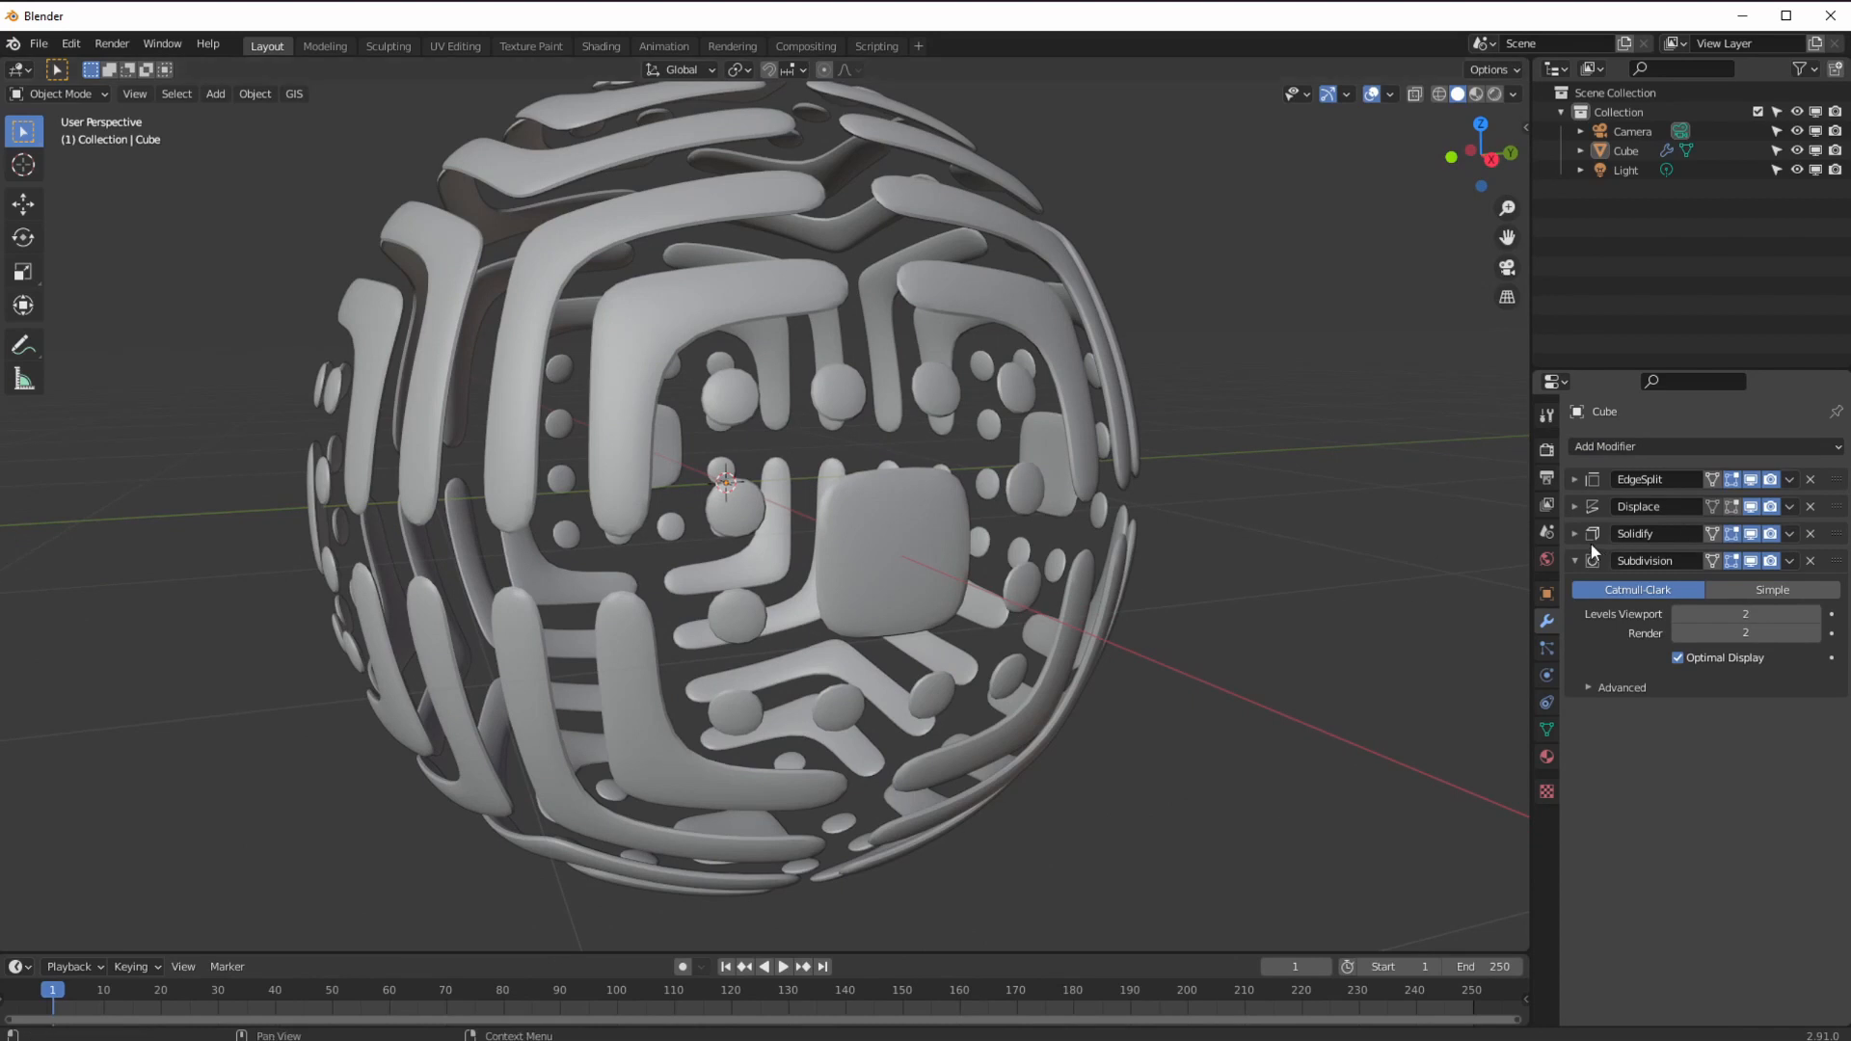
Increase the Solidify thickness to 0.14 m.
{"action": "left_click", "coordinate": [1591, 542]}
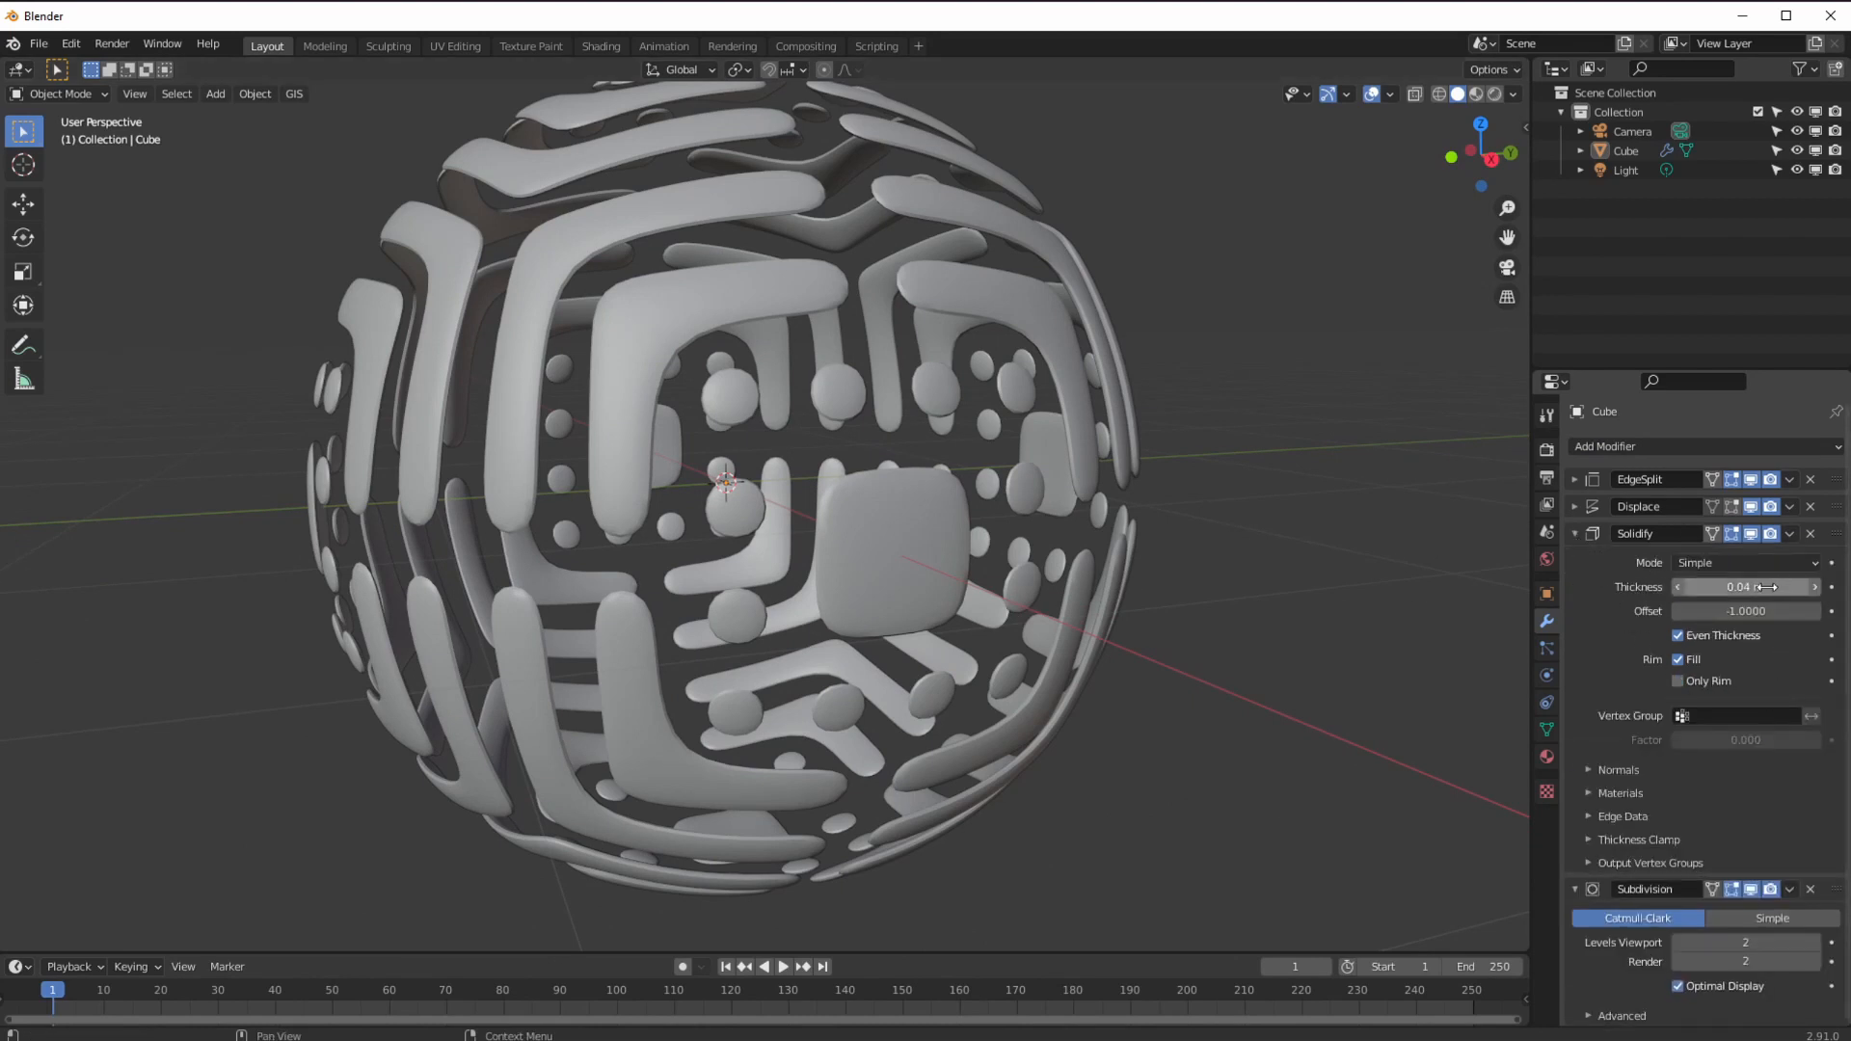
{"action": "left_click_drag", "start_coordinate": [1770, 587], "coordinate": [1782, 586]}
{"action": "middle_click_drag", "start_coordinate": [1109, 608], "coordinate": [1004, 550]}
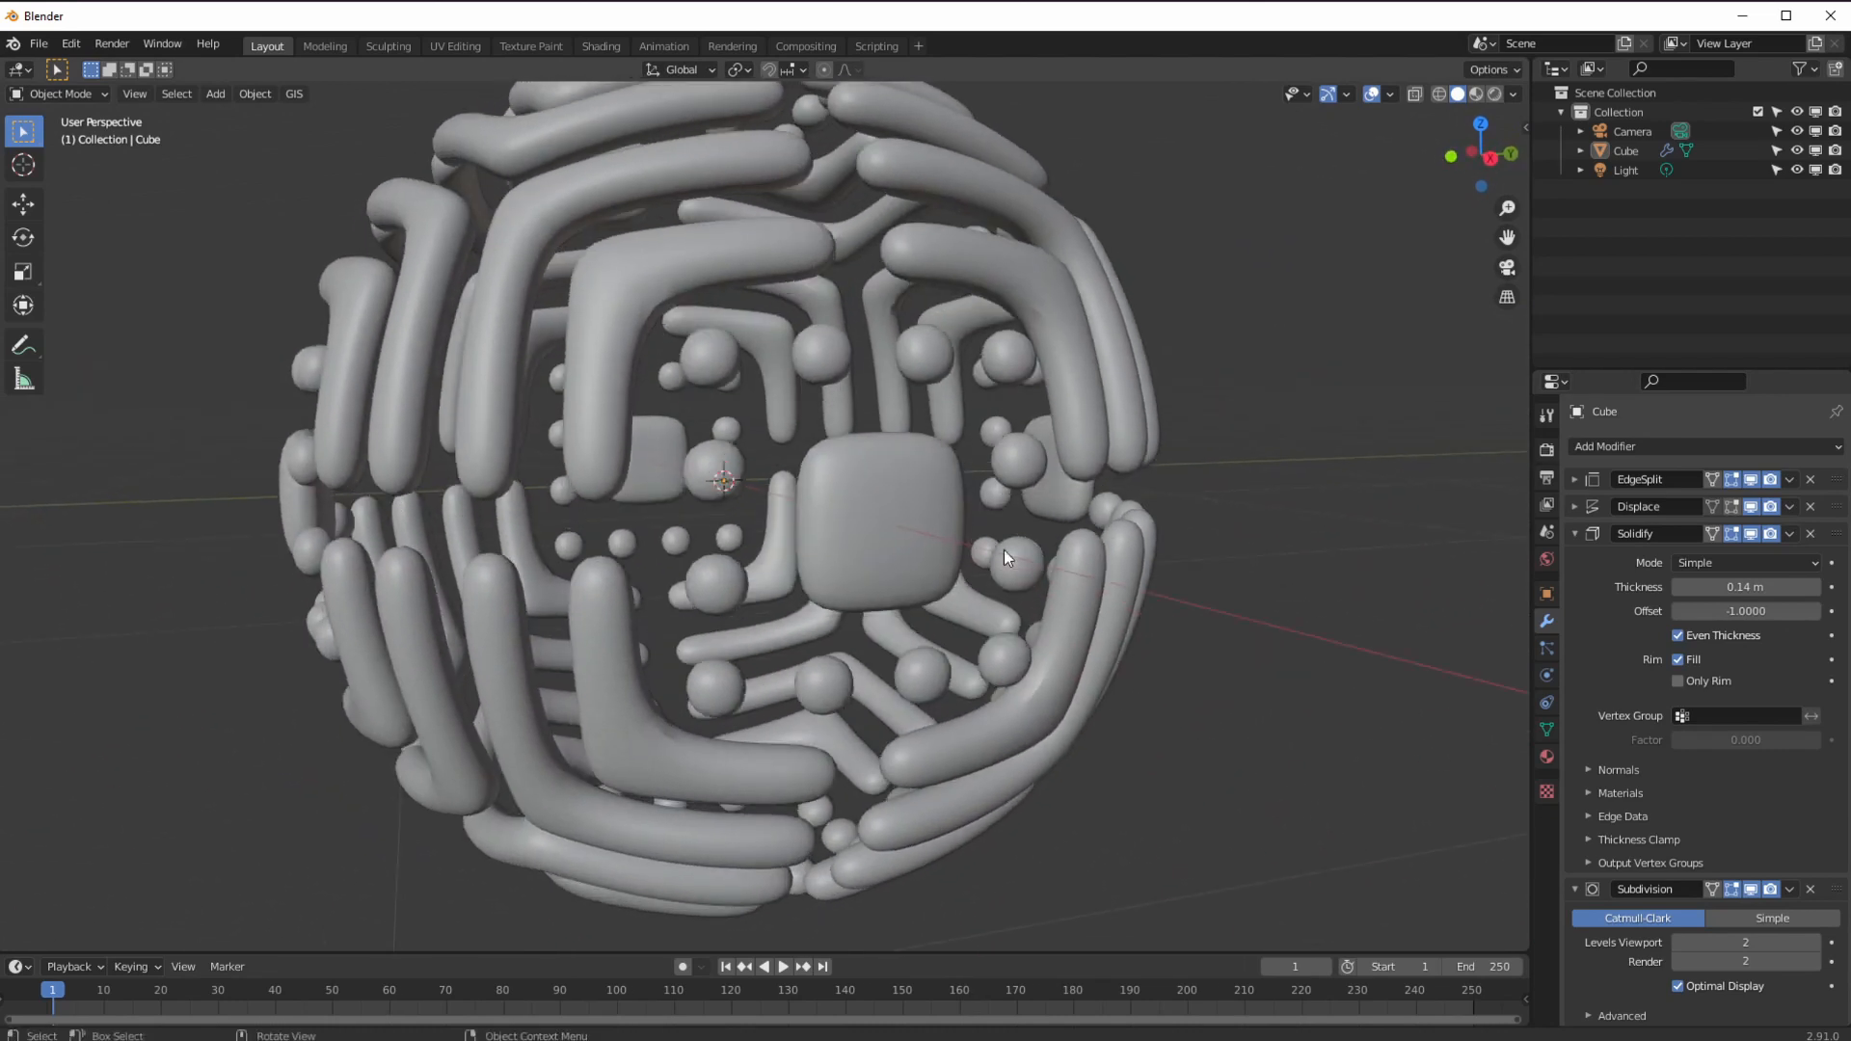
Collapse the Solidify settings and try higher Edge Split angles, 16° and 11°.
{"action": "left_click", "coordinate": [1575, 535]}
{"action": "left_click", "coordinate": [1575, 480]}
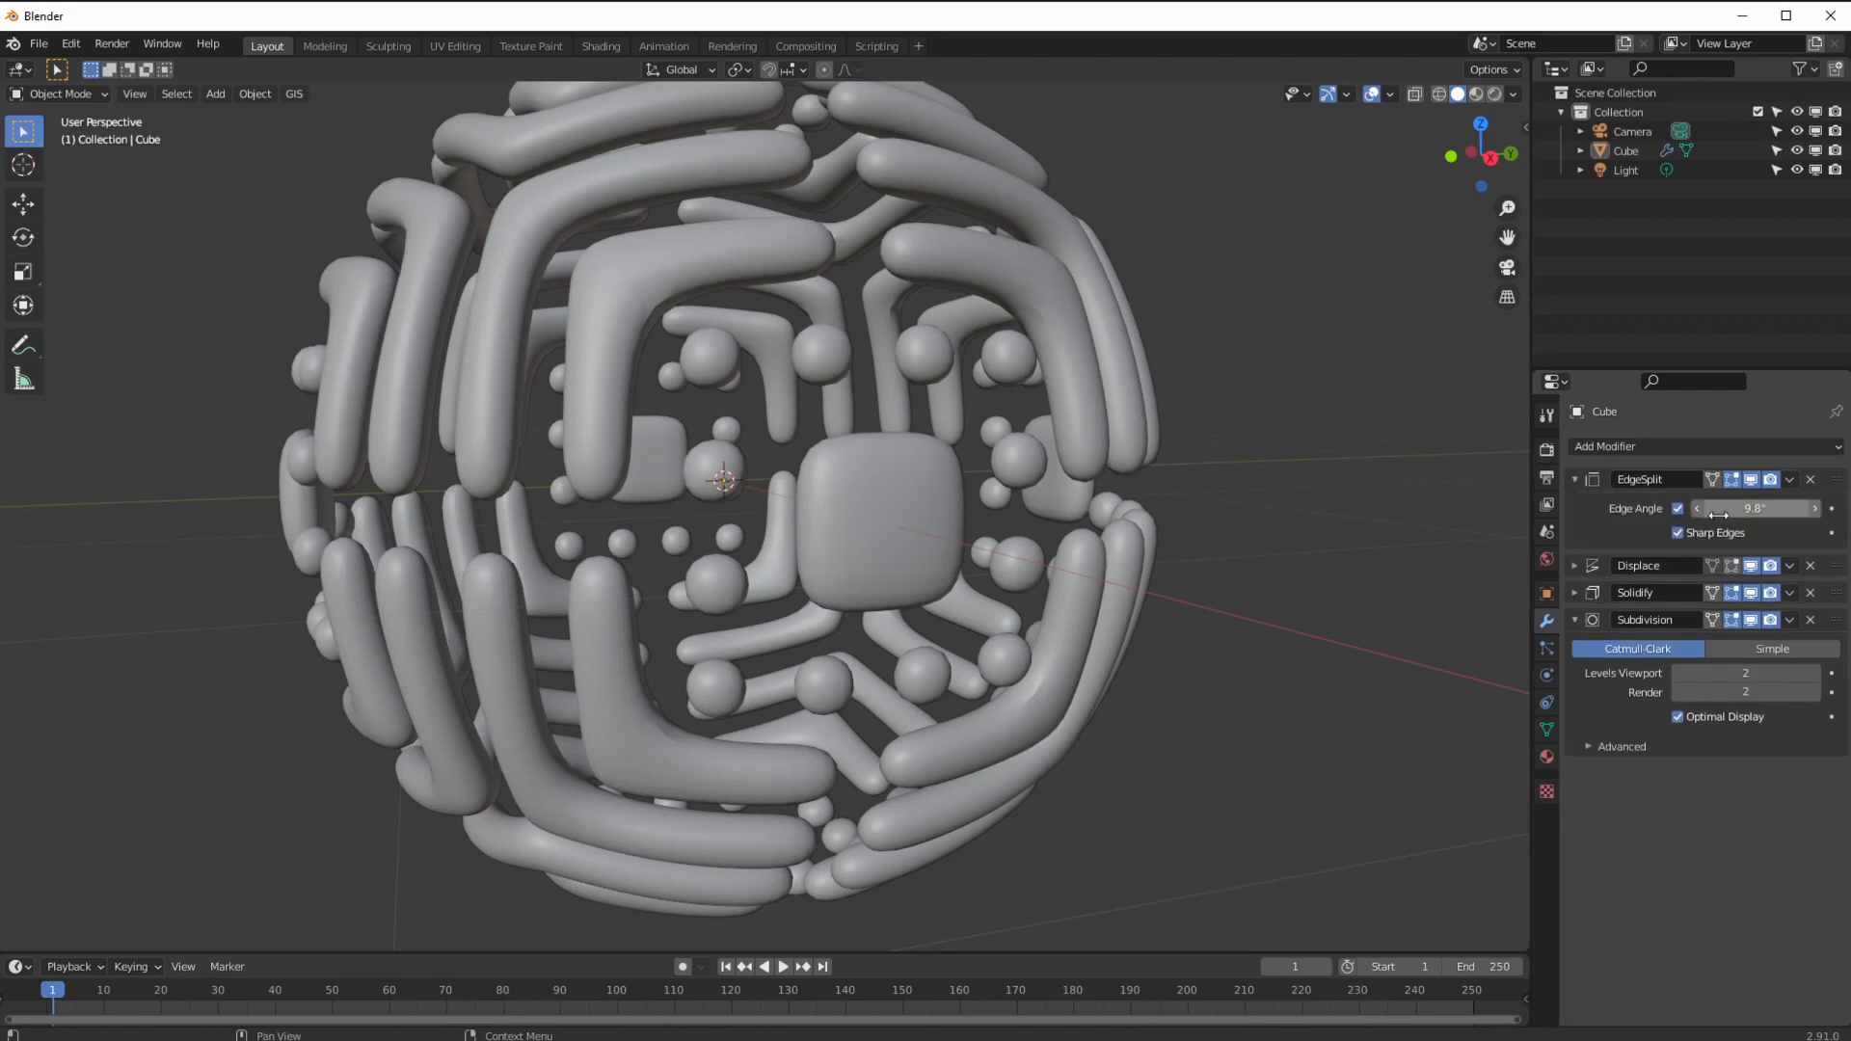
{"action": "left_click_drag", "start_coordinate": [1709, 511], "coordinate": [1786, 510]}
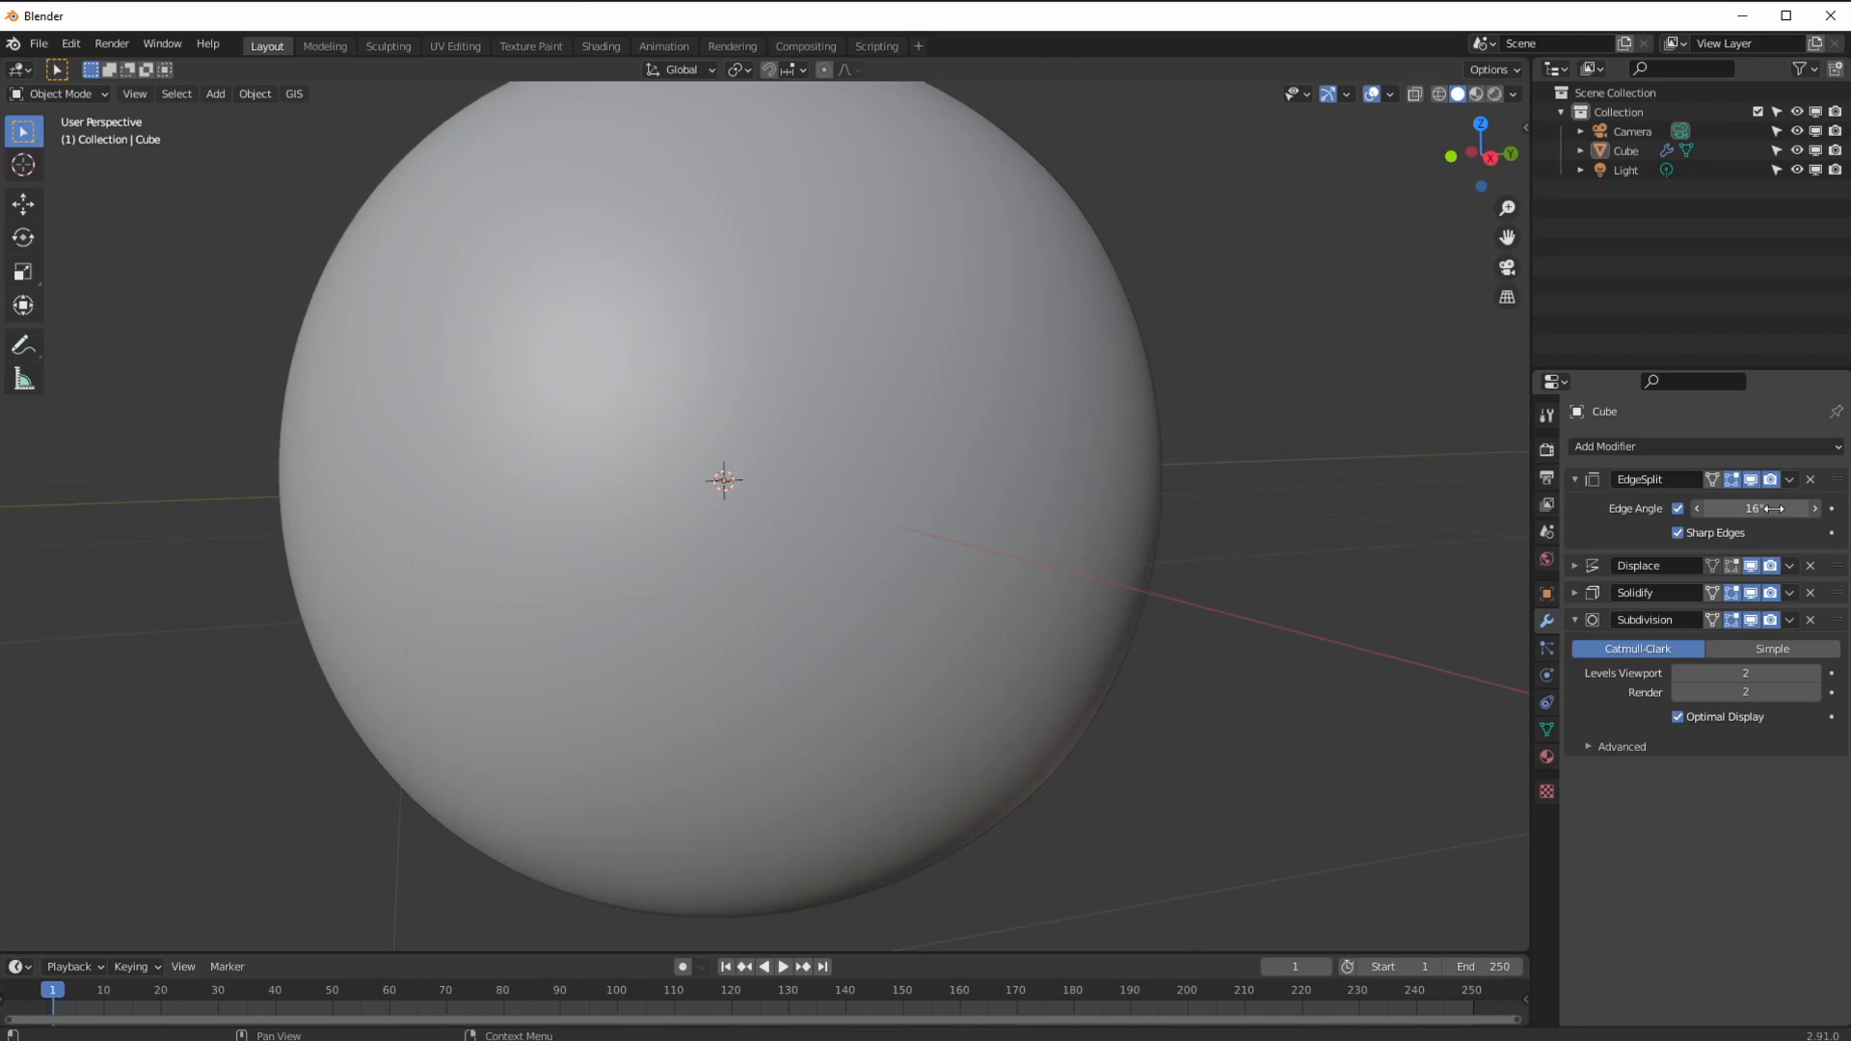
{"action": "mouse_move", "coordinate": [1753, 508]}
{"action": "left_mouse_down"}
{"action": "mouse_move", "coordinate": [1679, 502]}
{"action": "mouse_move", "coordinate": [1737, 503]}
{"action": "left_mouse_up"}
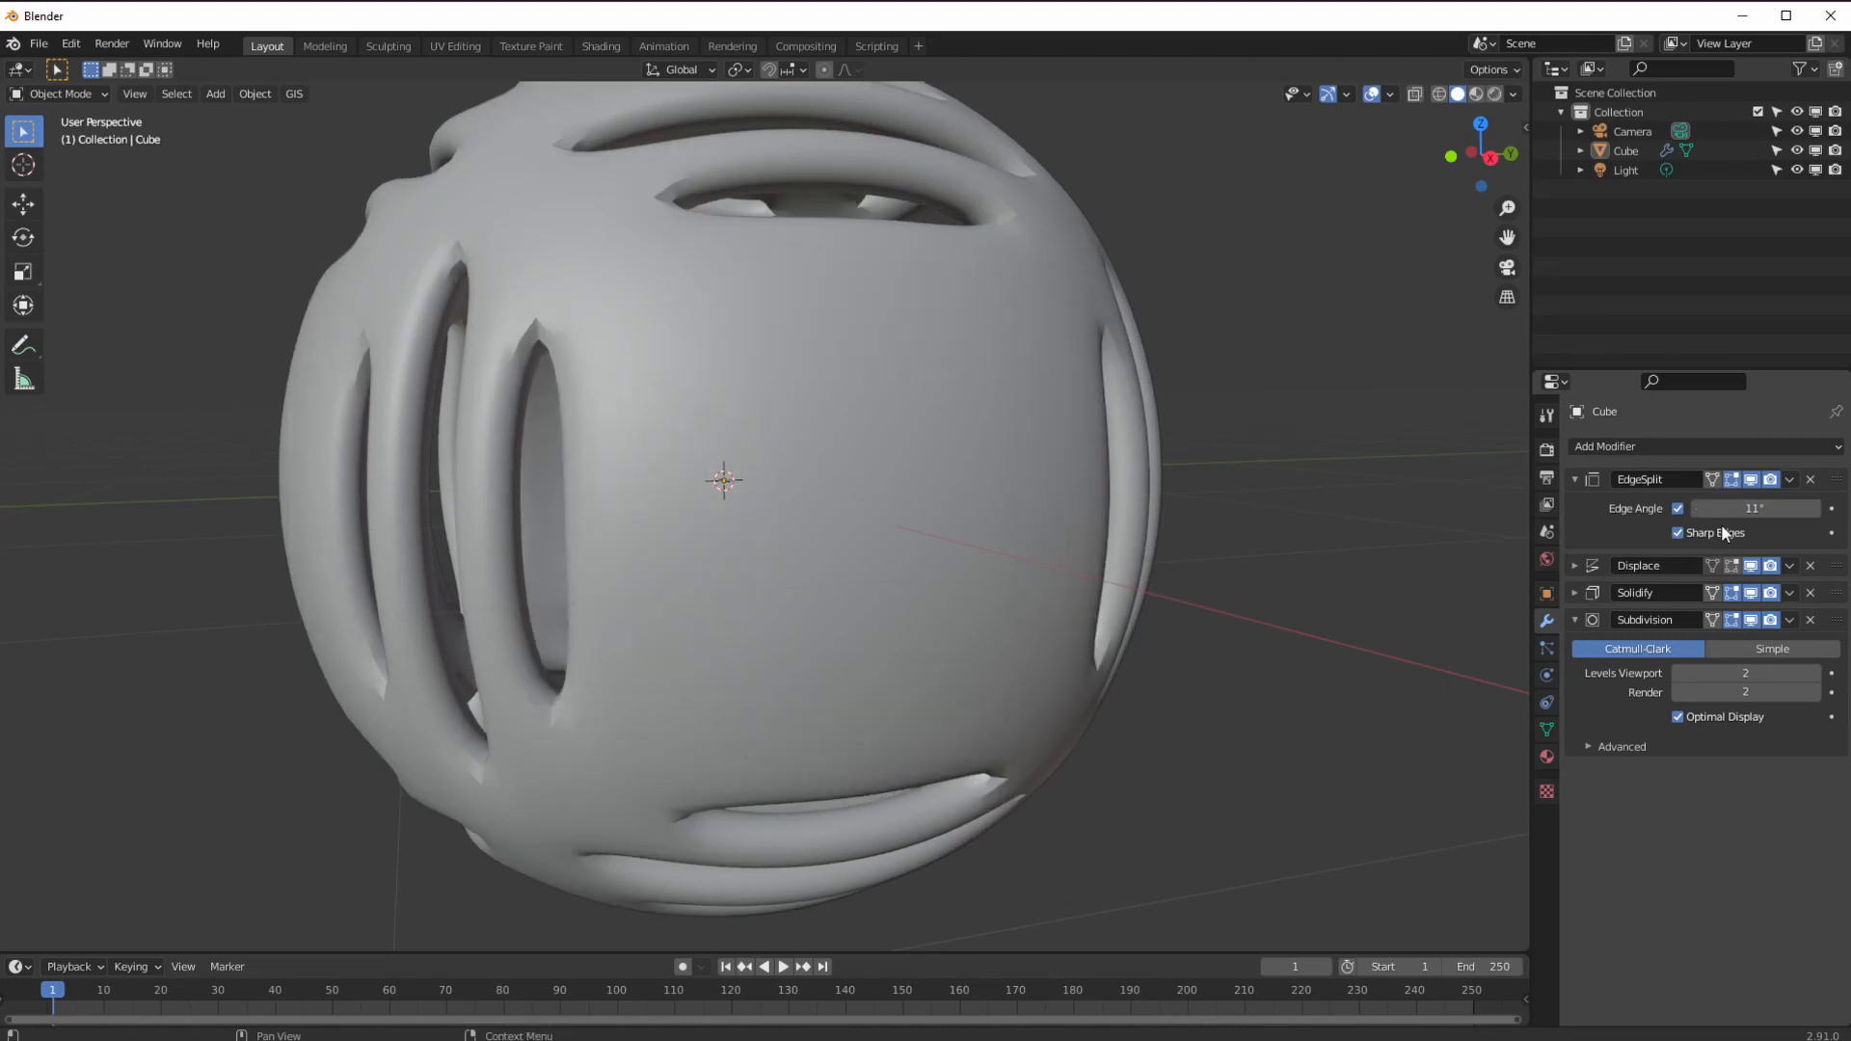
Reset the Displace strength to 0, and raise it to 0.8.
{"action": "left_click", "coordinate": [1575, 566]}
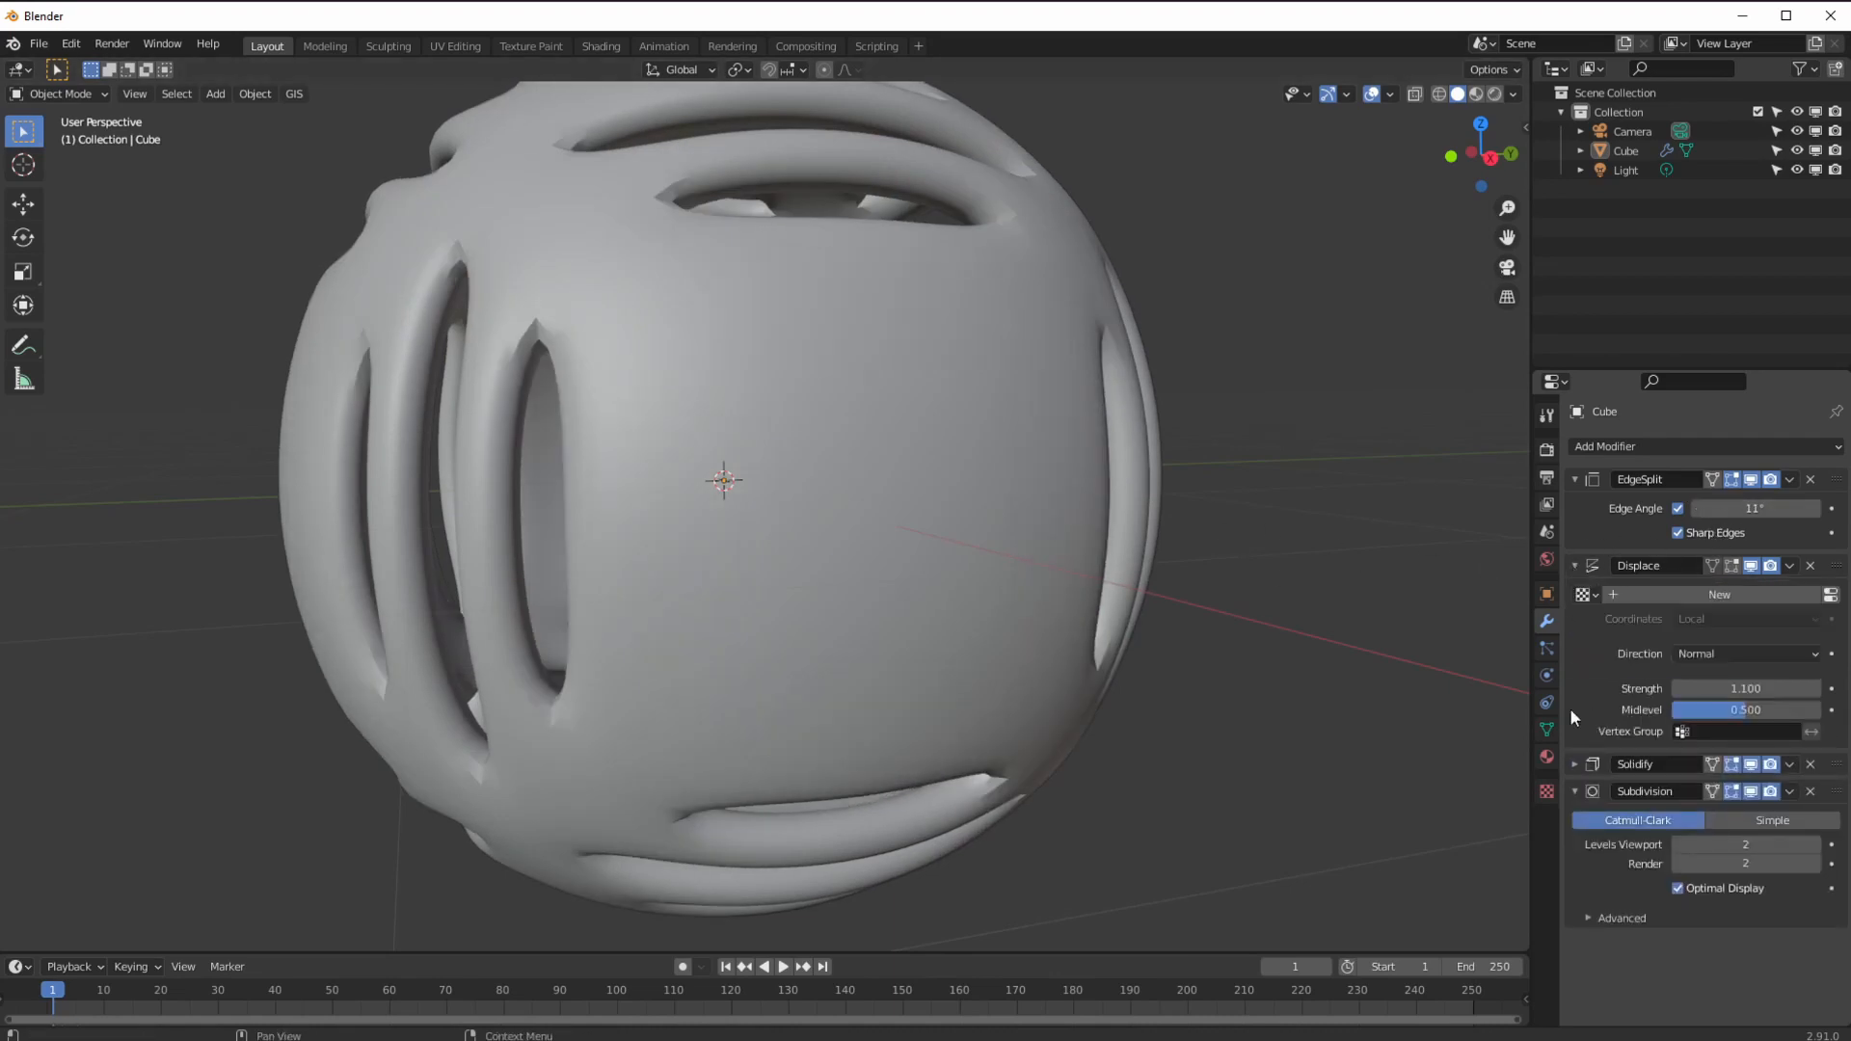
{"action": "mouse_move", "coordinate": [1706, 688]}
{"action": "left_mouse_down"}
{"action": "mouse_move", "coordinate": [1733, 687]}
{"action": "mouse_move", "coordinate": [1682, 687]}
{"action": "mouse_move", "coordinate": [1710, 689]}
{"action": "left_mouse_up"}
{"action": "left_click", "coordinate": [1709, 692]}
{"action": "type", "text": "0"}
{"action": "key", "text": "Return"}
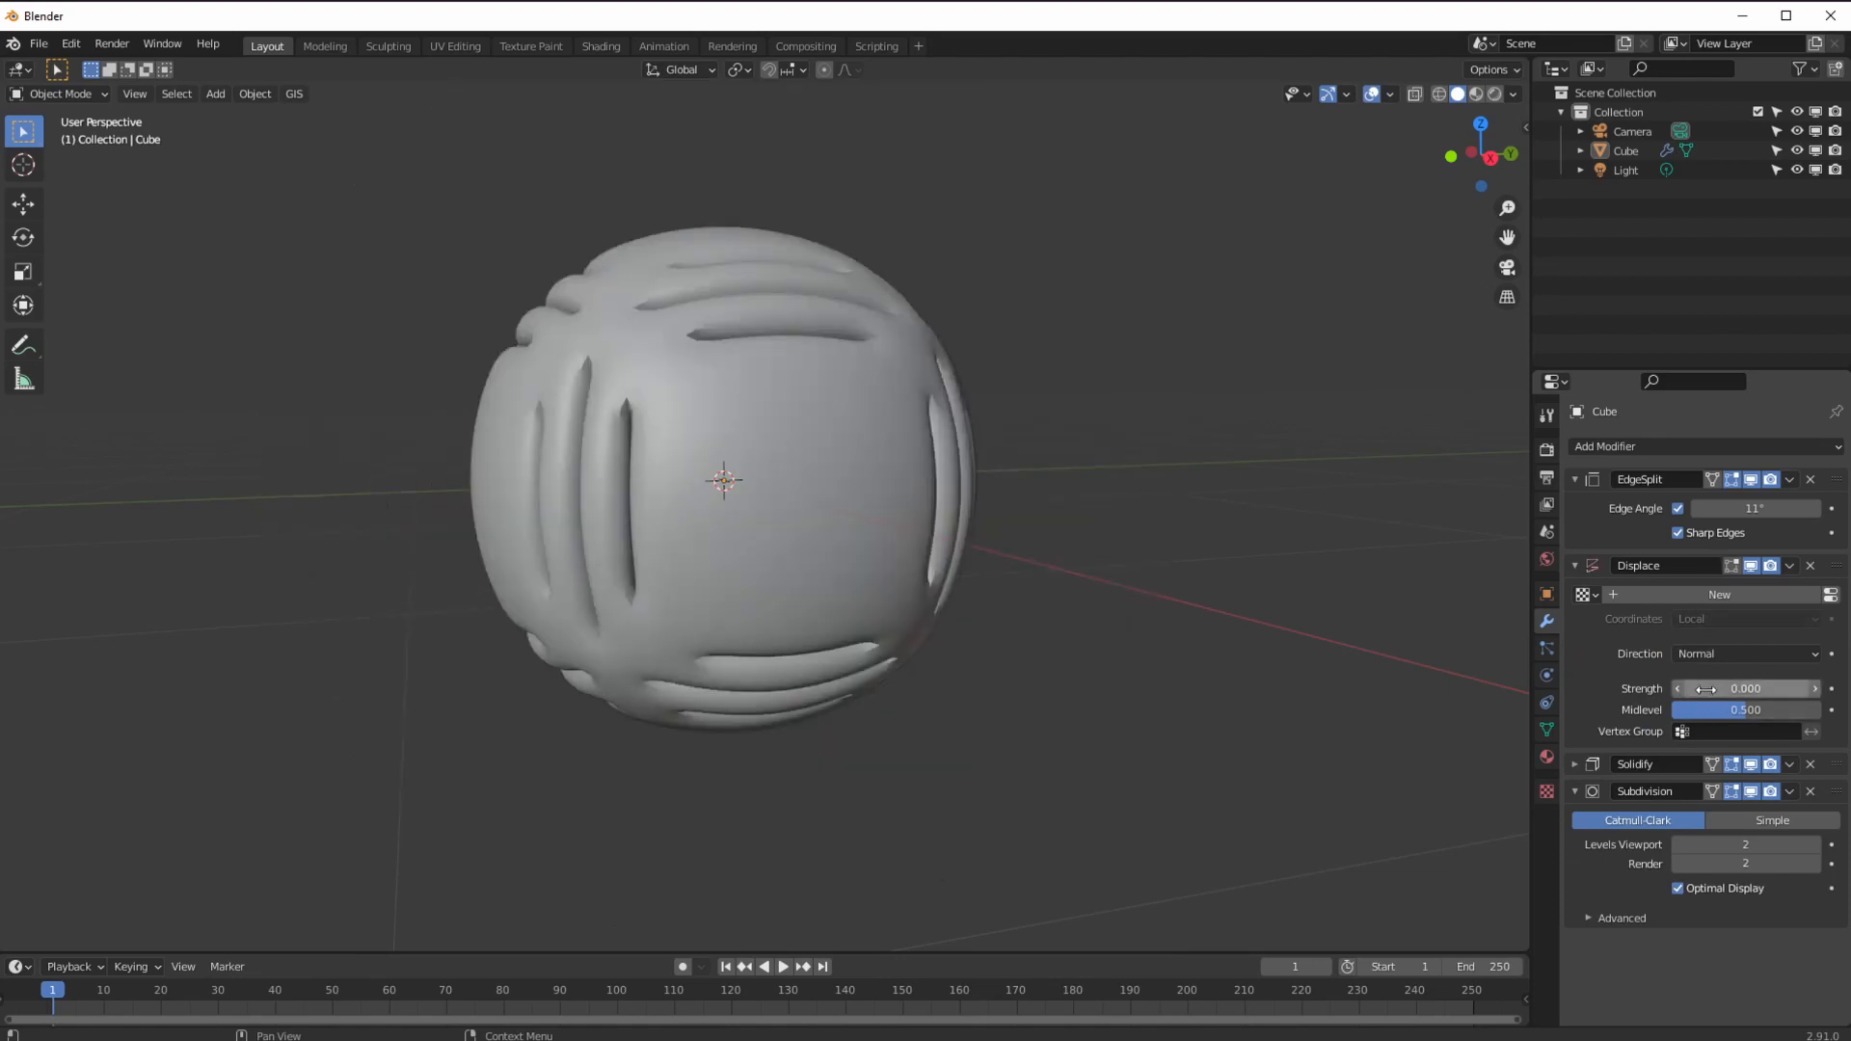
{"action": "mouse_move", "coordinate": [1704, 689]}
{"action": "left_mouse_down"}
{"action": "mouse_move", "coordinate": [1735, 688]}
{"action": "mouse_move", "coordinate": [1698, 680]}
{"action": "left_mouse_up"}
Set the Edge Split angle to 9.6° and the Solidify thickness to 0.08 m.
{"action": "left_click_drag", "start_coordinate": [1712, 511], "coordinate": [1702, 512]}
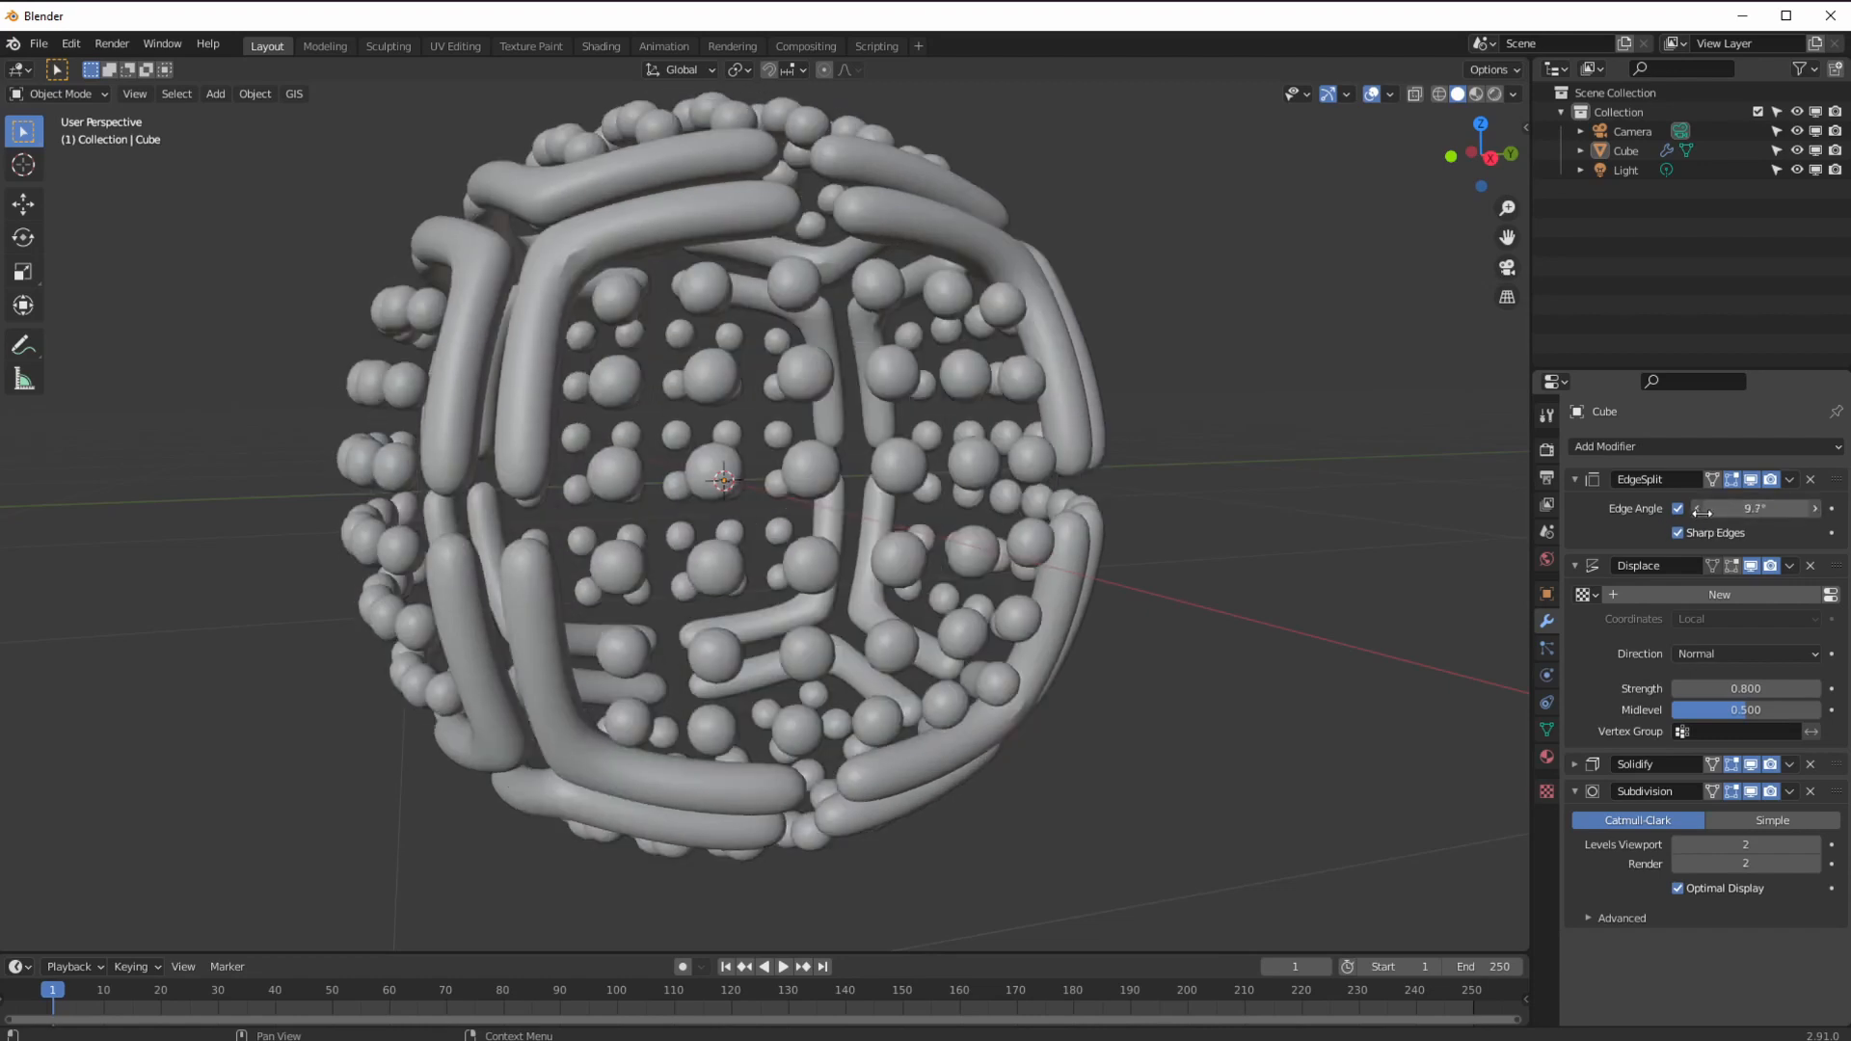
{"action": "left_click", "coordinate": [1576, 766]}
{"action": "mouse_move", "coordinate": [1740, 817]}
{"action": "left_mouse_down"}
{"action": "mouse_move", "coordinate": [1764, 817]}
{"action": "mouse_move", "coordinate": [1726, 817]}
{"action": "left_mouse_up"}
{"action": "middle_click_drag", "start_coordinate": [1084, 669], "coordinate": [975, 680]}
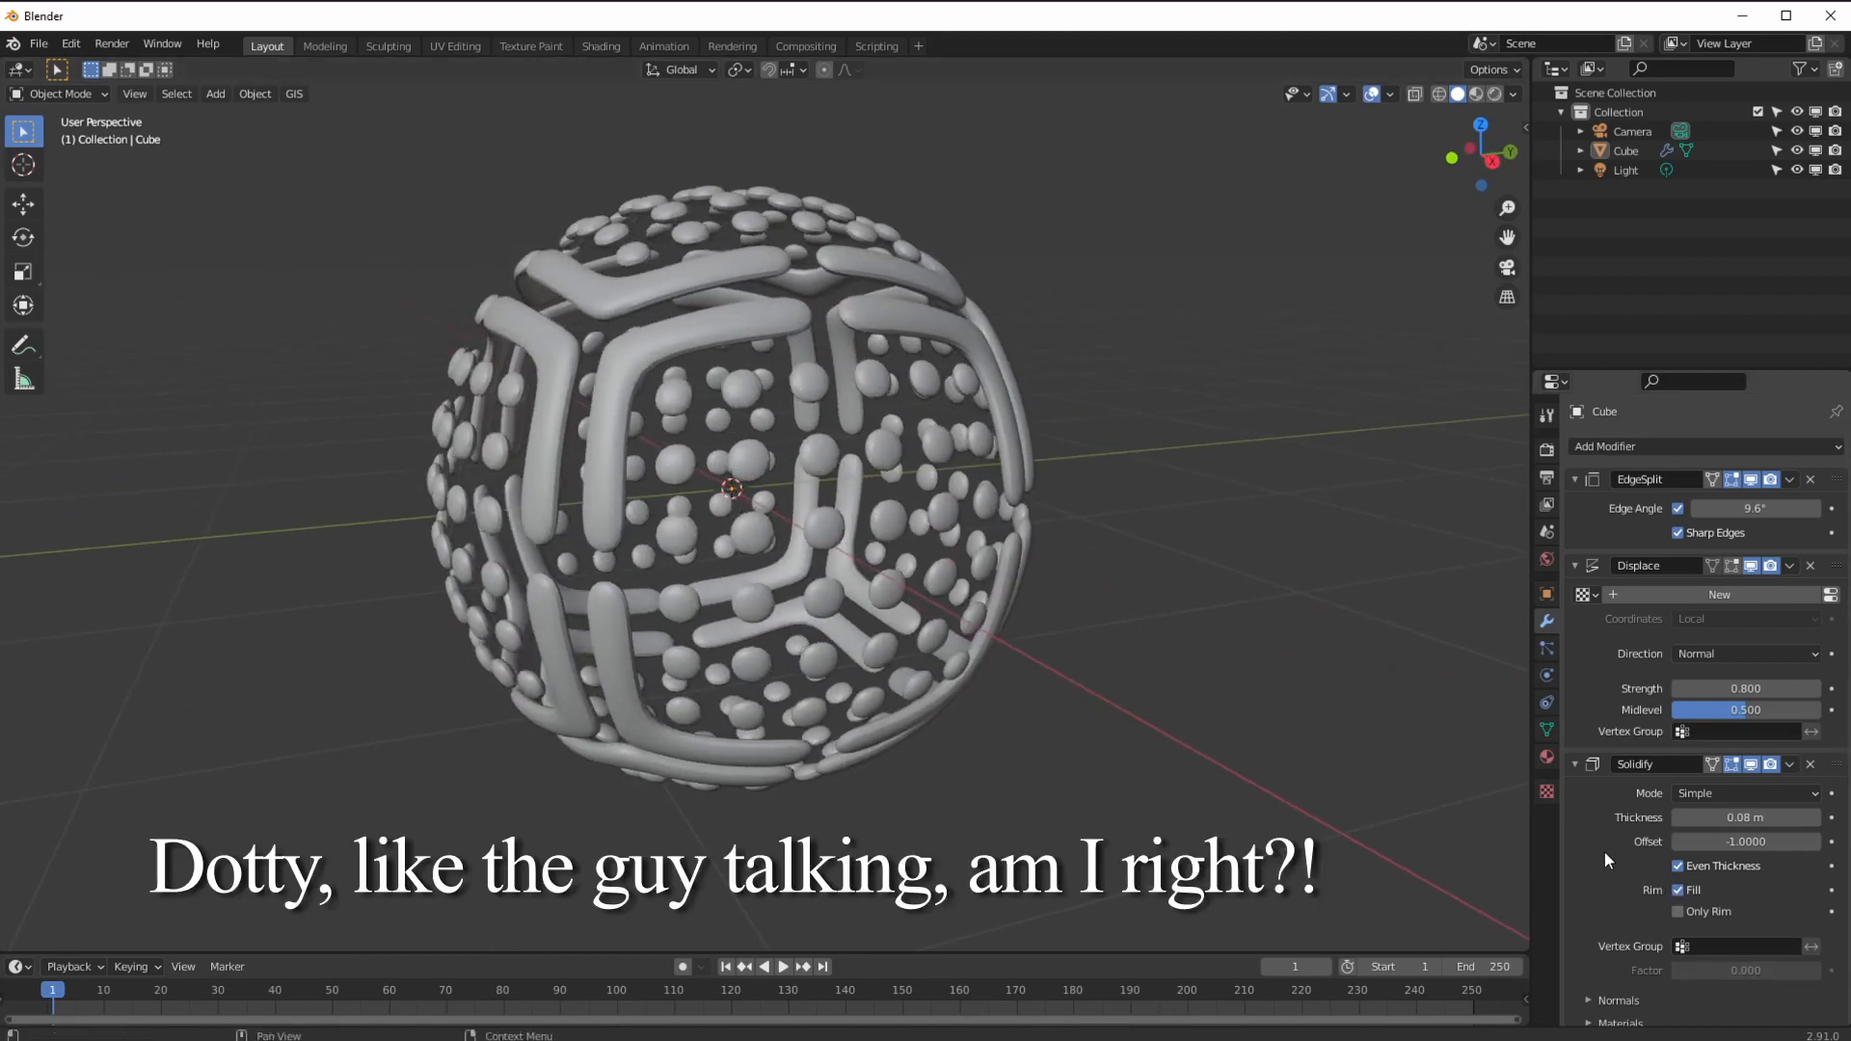
Collapse the Solidify settings and compare Simple subdivision with Catmull-Clark, returning to Catmull-Clark.
{"action": "left_click", "coordinate": [1576, 763]}
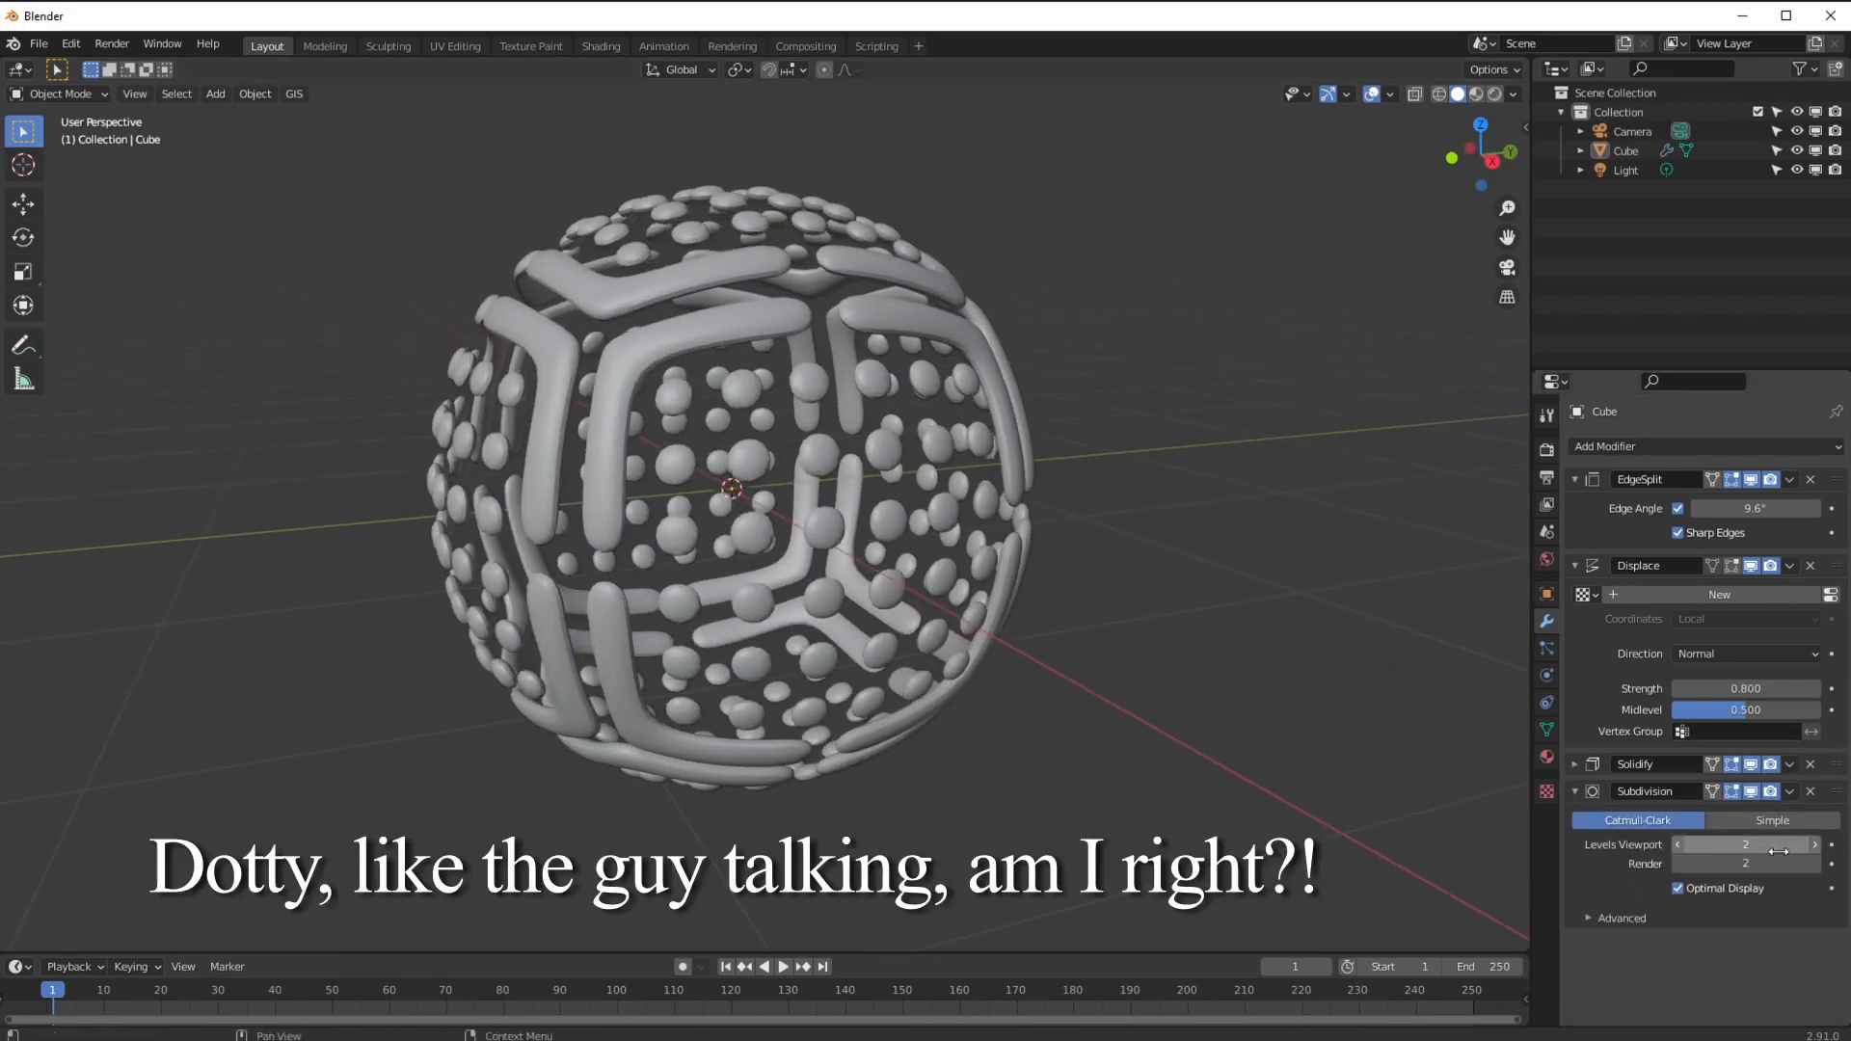
{"action": "left_click", "coordinate": [1753, 820]}
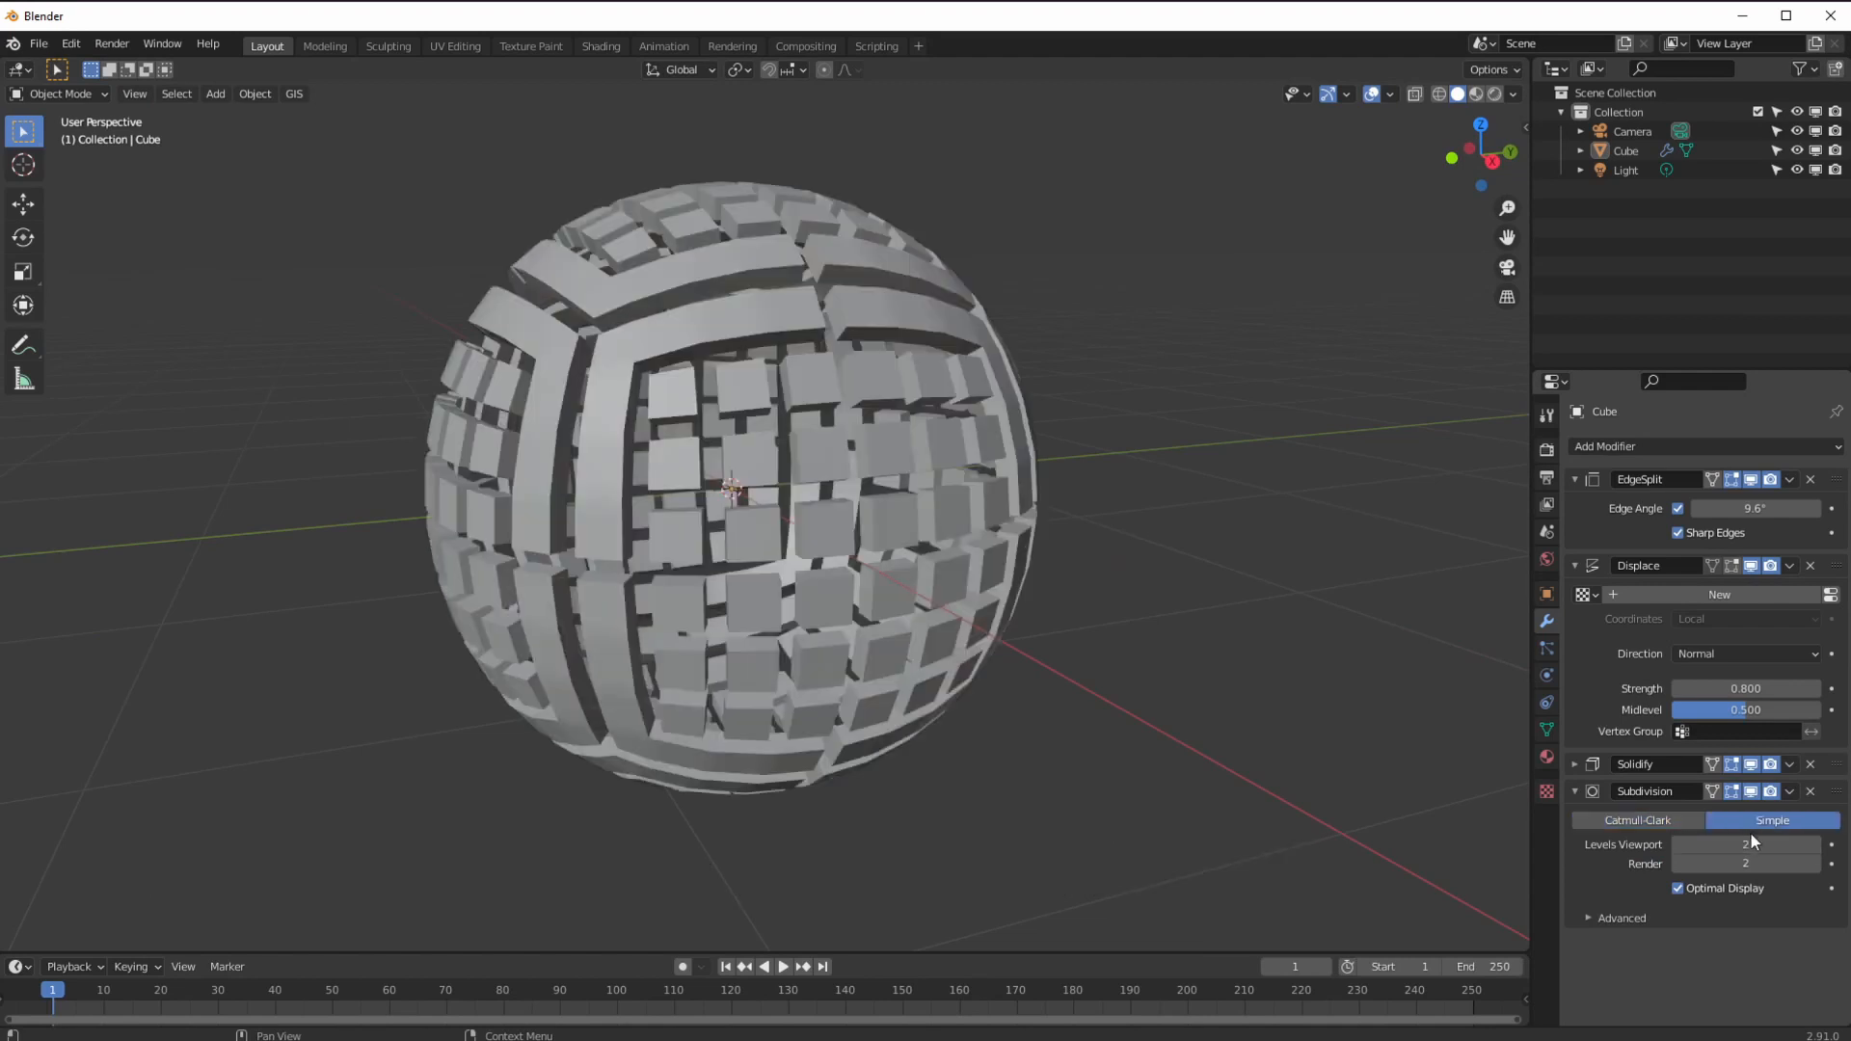
{"action": "left_click", "coordinate": [1676, 819]}
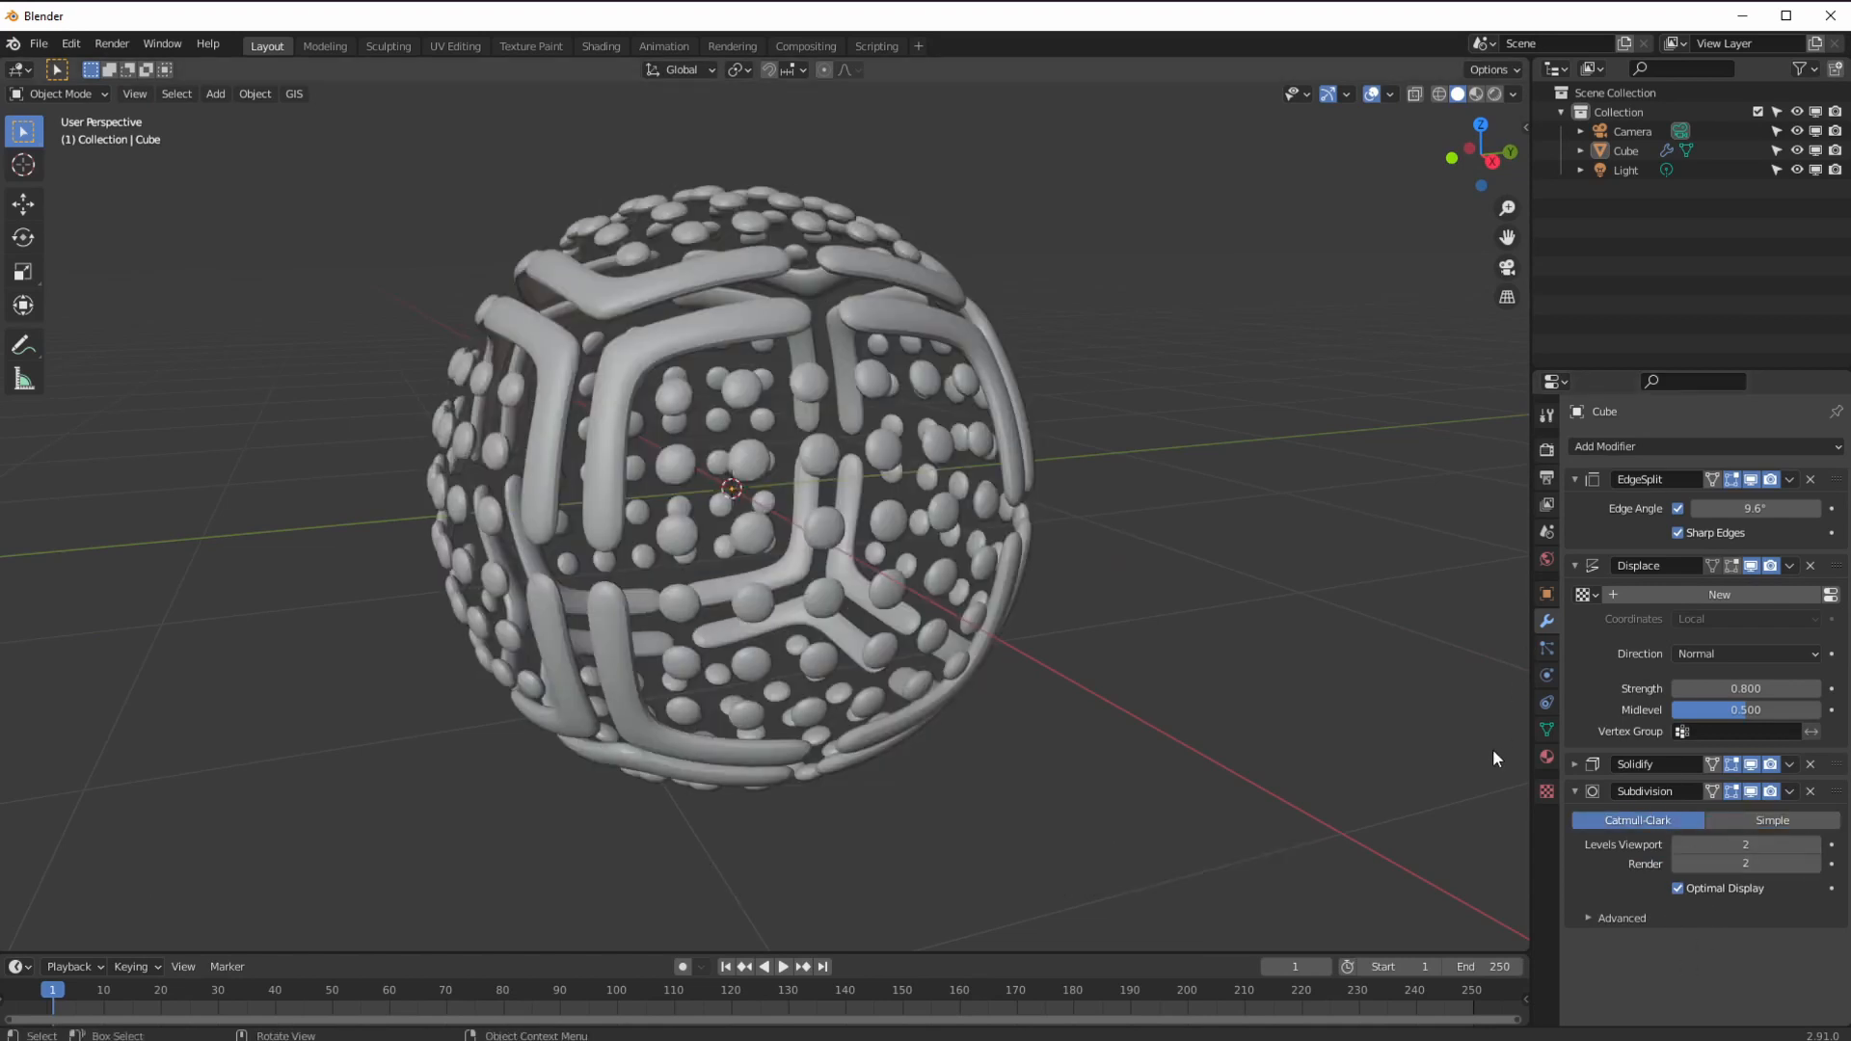
Set the Displace strength to 0.1 and inspect the tightened ball from several angles.
{"action": "middle_click_drag", "start_coordinate": [1419, 743], "coordinate": [896, 617]}
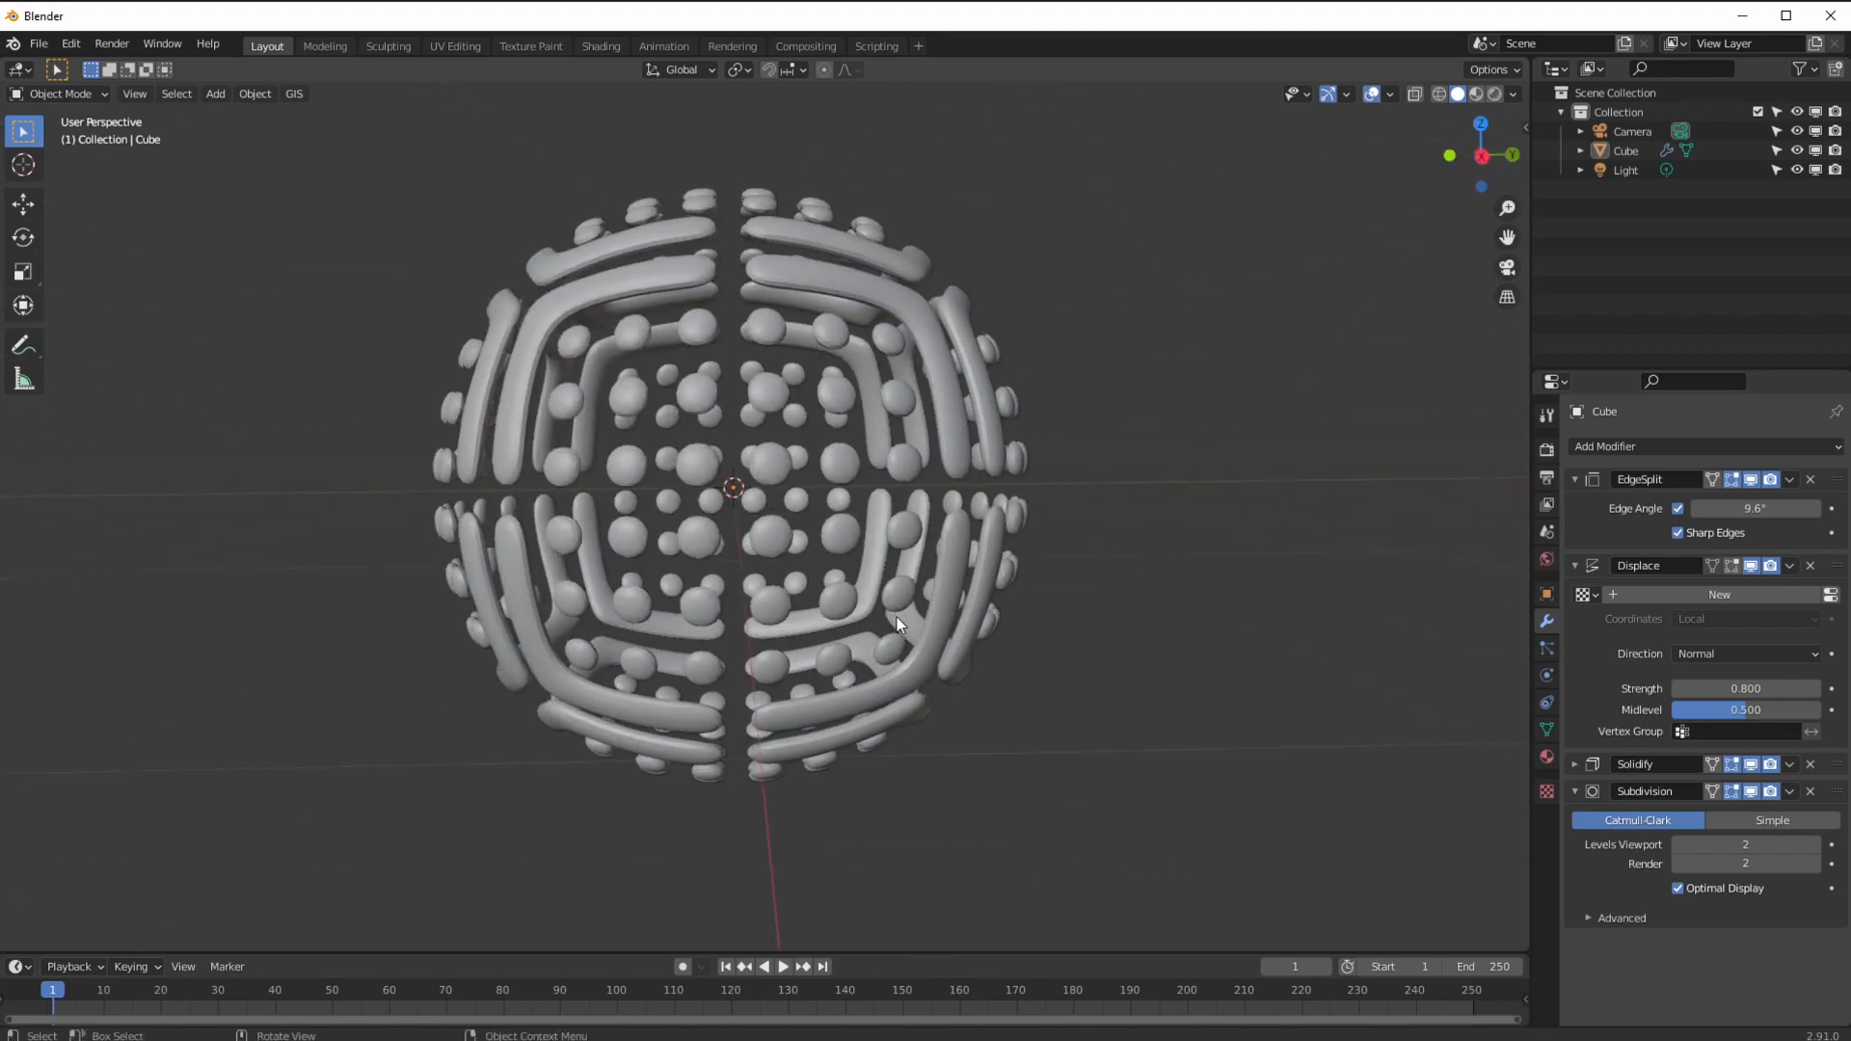
{"action": "scroll", "coordinate": [897, 617], "scroll_direction": "up", "scroll_amount": 1}
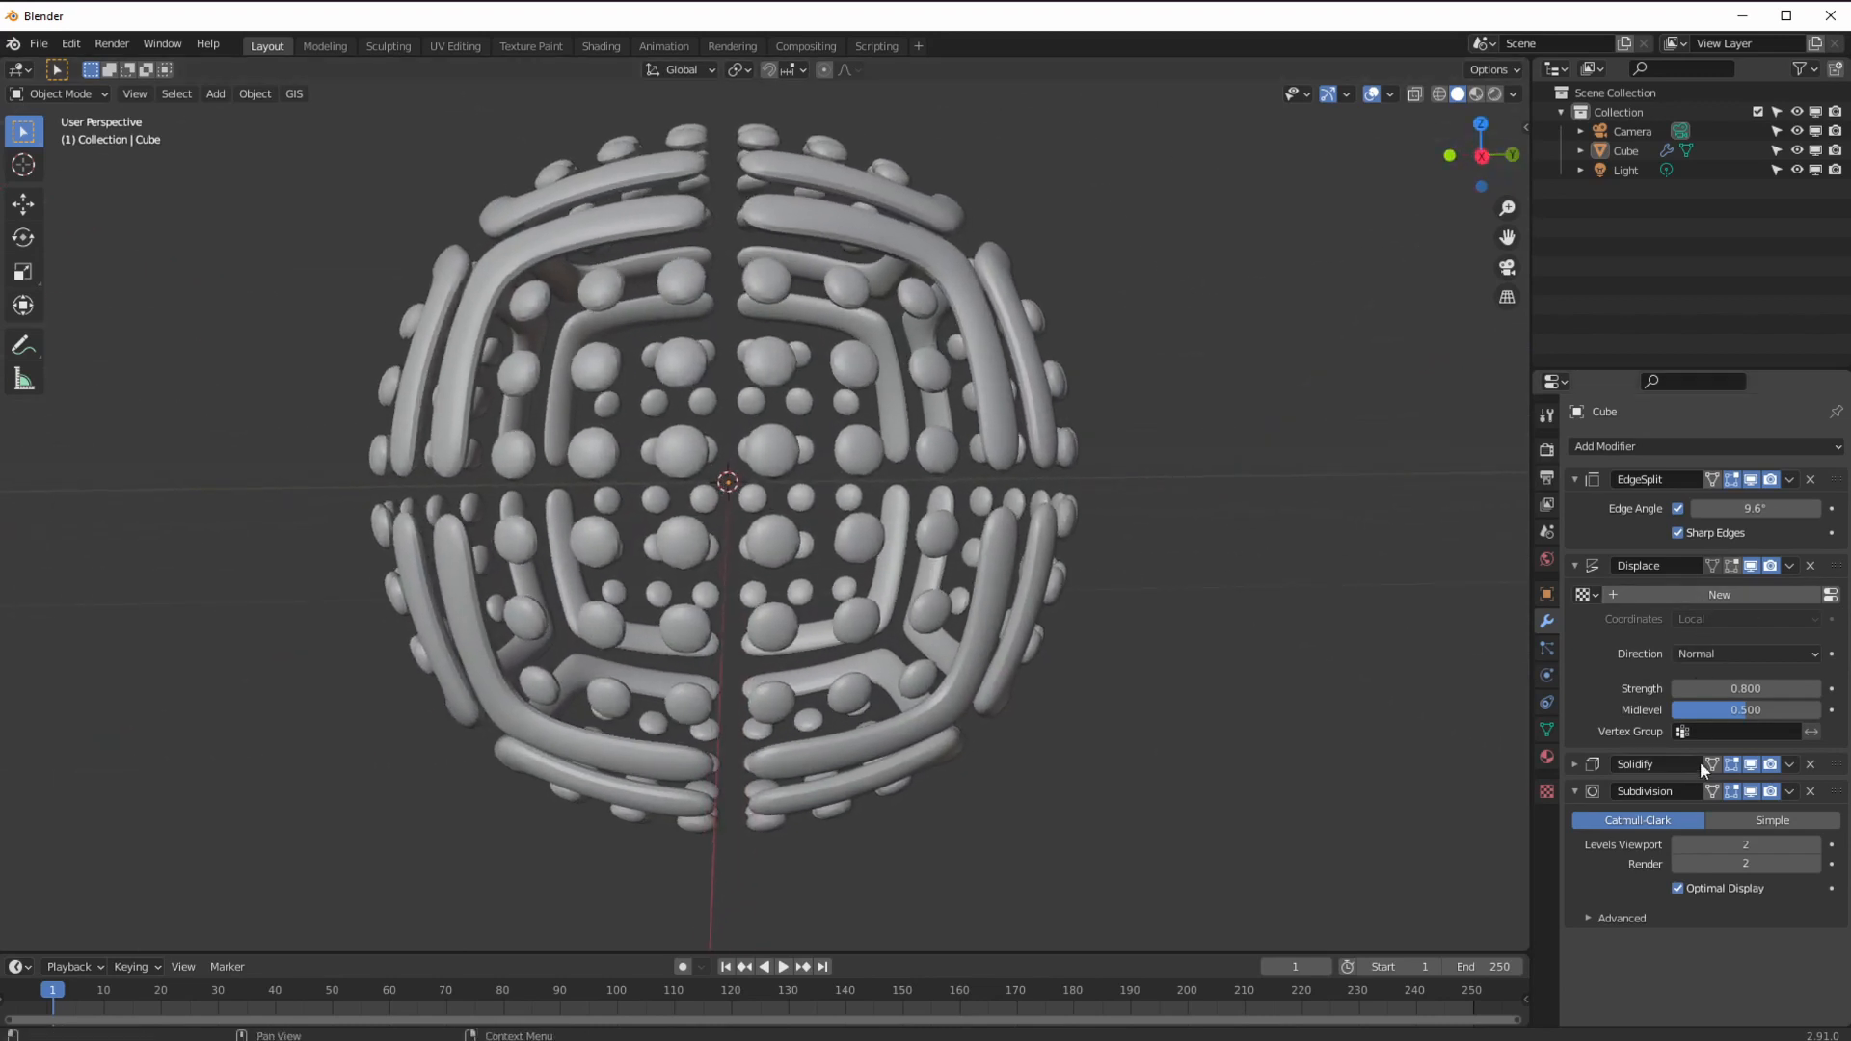
{"action": "left_click_drag", "start_coordinate": [1734, 689], "coordinate": [1723, 688]}
{"action": "middle_click_drag", "start_coordinate": [767, 622], "coordinate": [875, 668]}
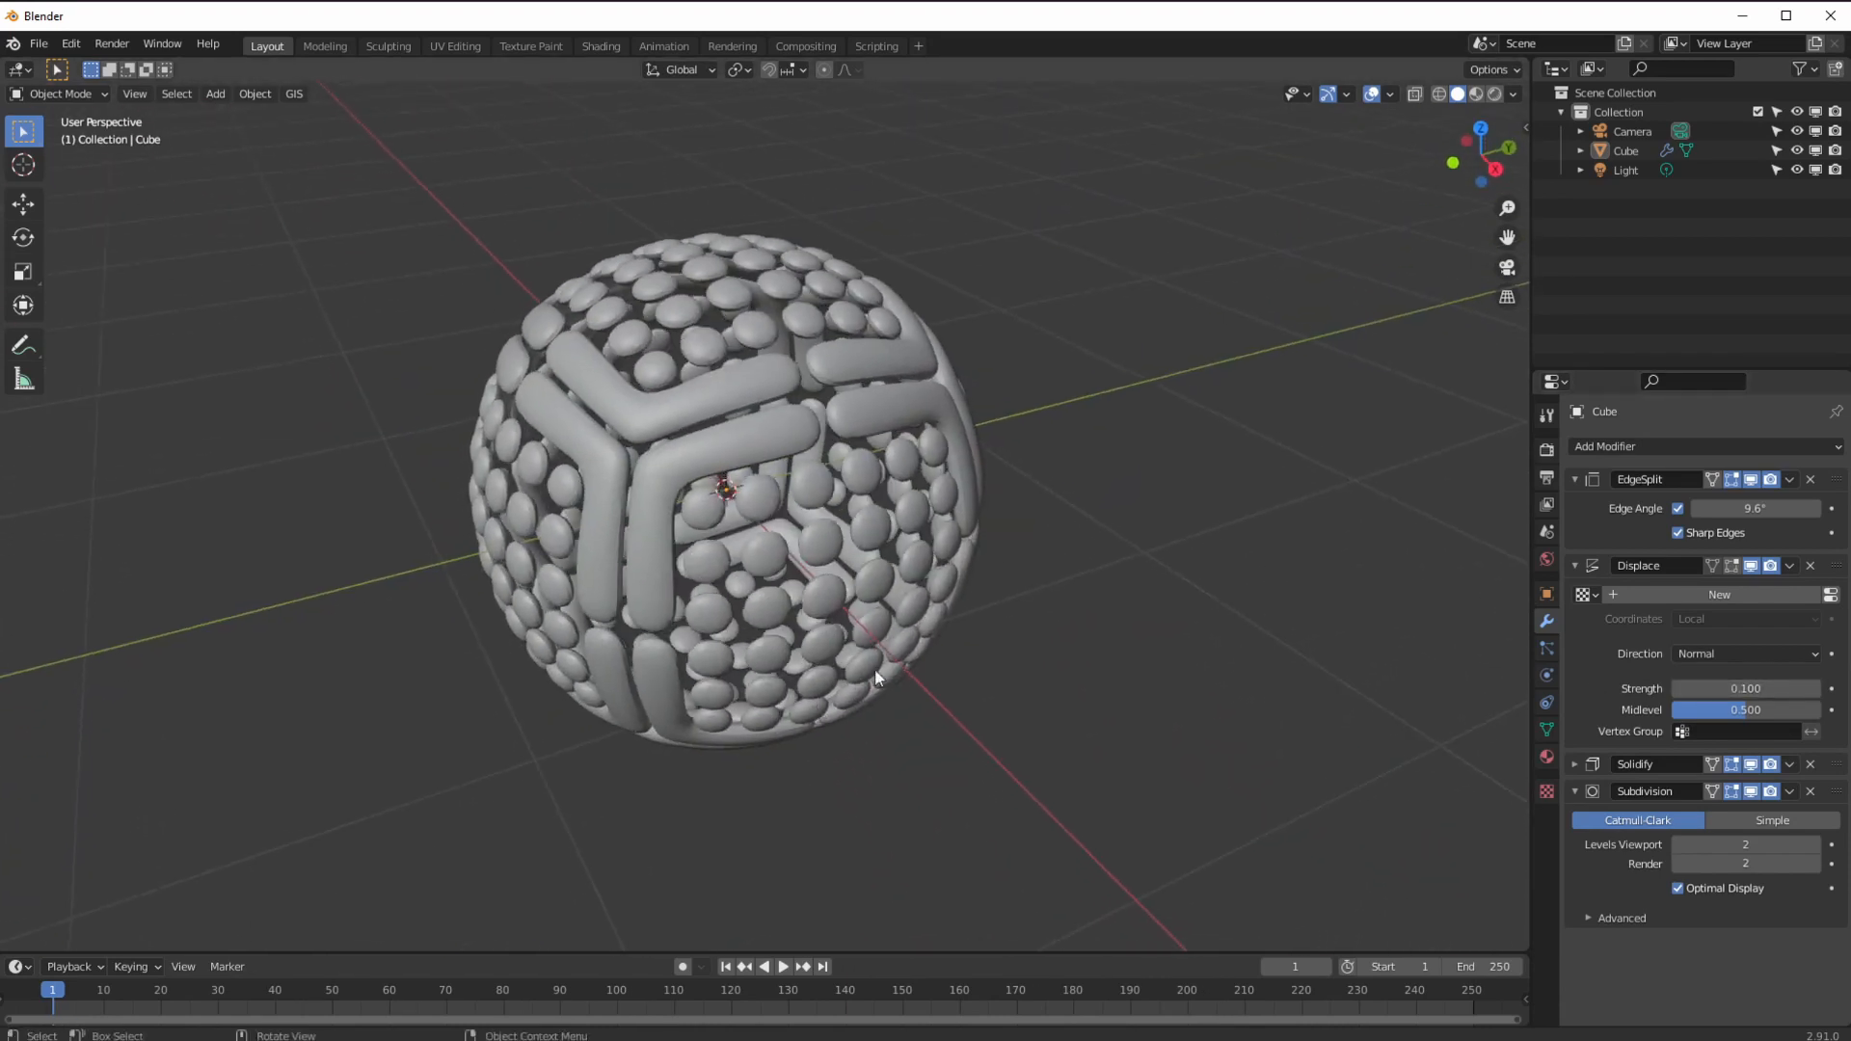
{"action": "mouse_move", "coordinate": [940, 611]}
{"action": "middle_mouse_down"}
{"action": "mouse_move", "coordinate": [913, 743]}
{"action": "mouse_move", "coordinate": [968, 615]}
{"action": "mouse_move", "coordinate": [841, 644]}
{"action": "mouse_move", "coordinate": [849, 593]}
{"action": "mouse_move", "coordinate": [771, 610]}
{"action": "mouse_move", "coordinate": [733, 697]}
{"action": "mouse_move", "coordinate": [789, 655]}
{"action": "mouse_move", "coordinate": [781, 627]}
{"action": "mouse_move", "coordinate": [791, 658]}
{"action": "middle_mouse_up"}
{"action": "scroll", "coordinate": [781, 626], "scroll_direction": "down", "scroll_amount": 2}
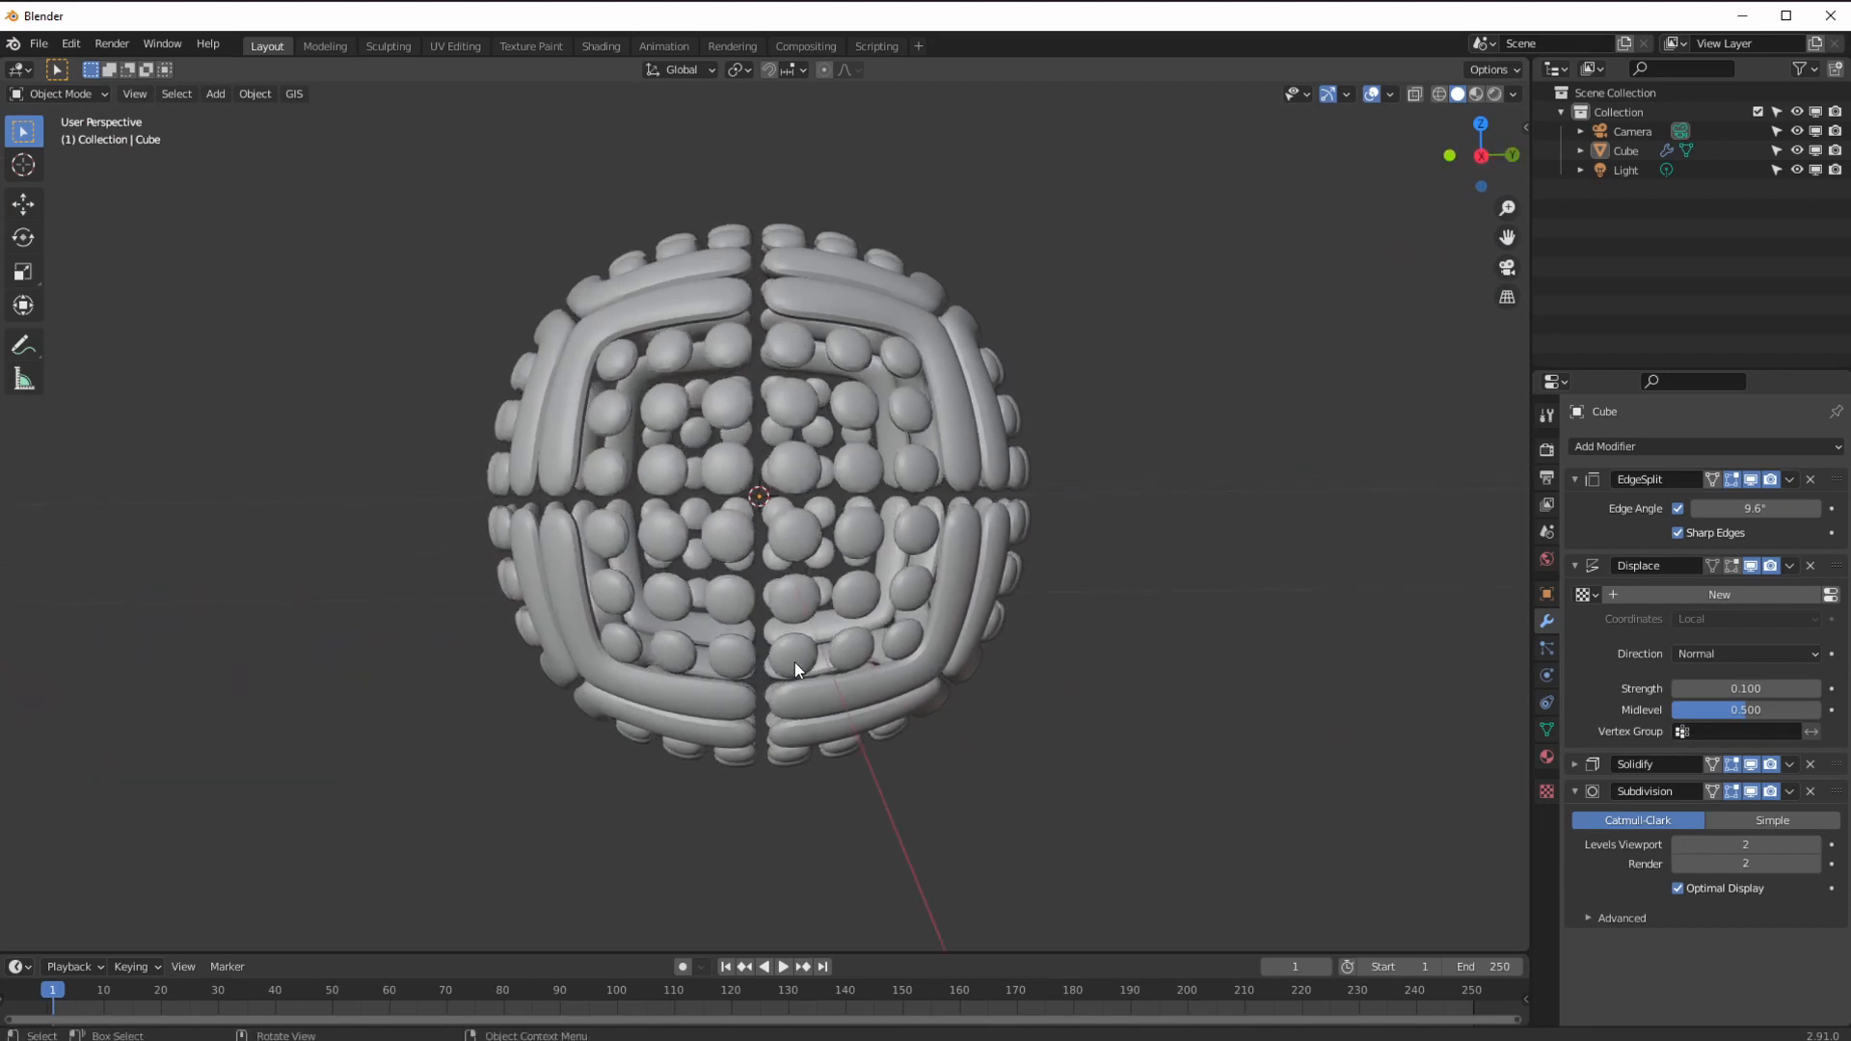
Switch to the camera view with the transform values displayed, and rename the cube object to fancyBall.
{"action": "key", "text": "KP_0"}
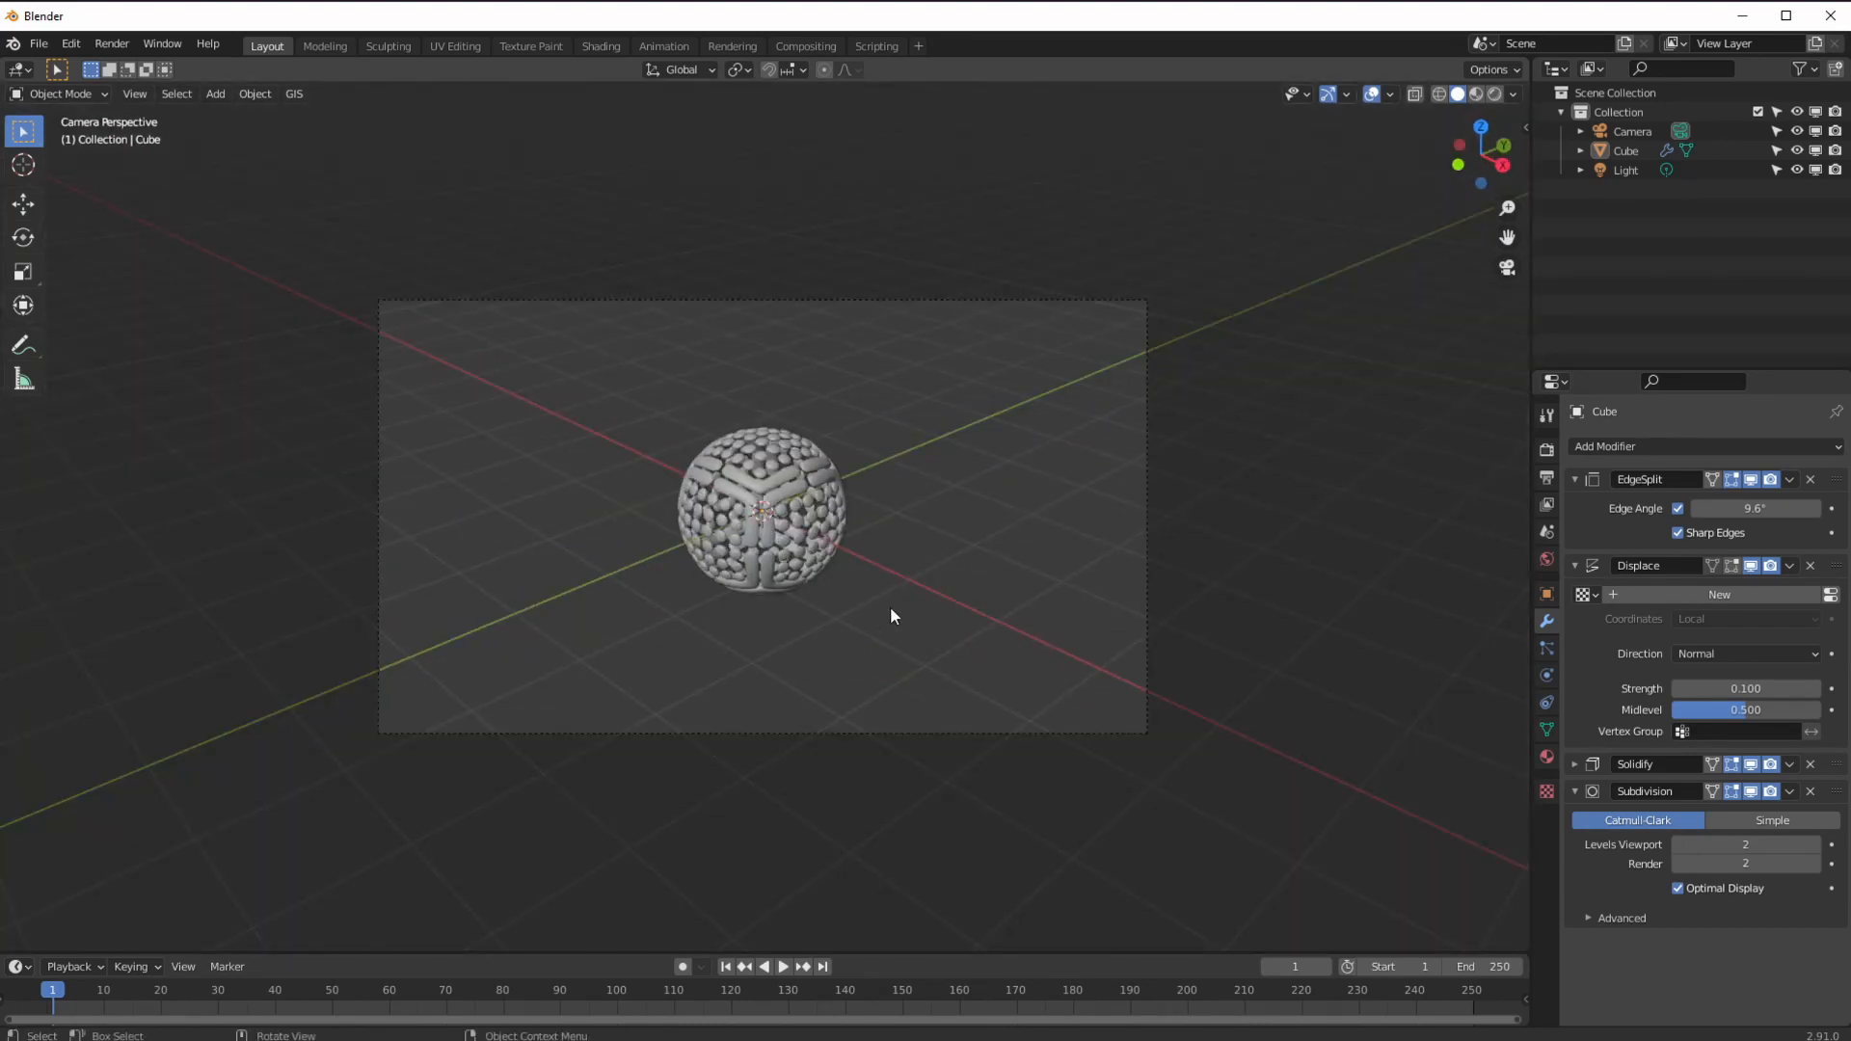
{"action": "key", "text": "n"}
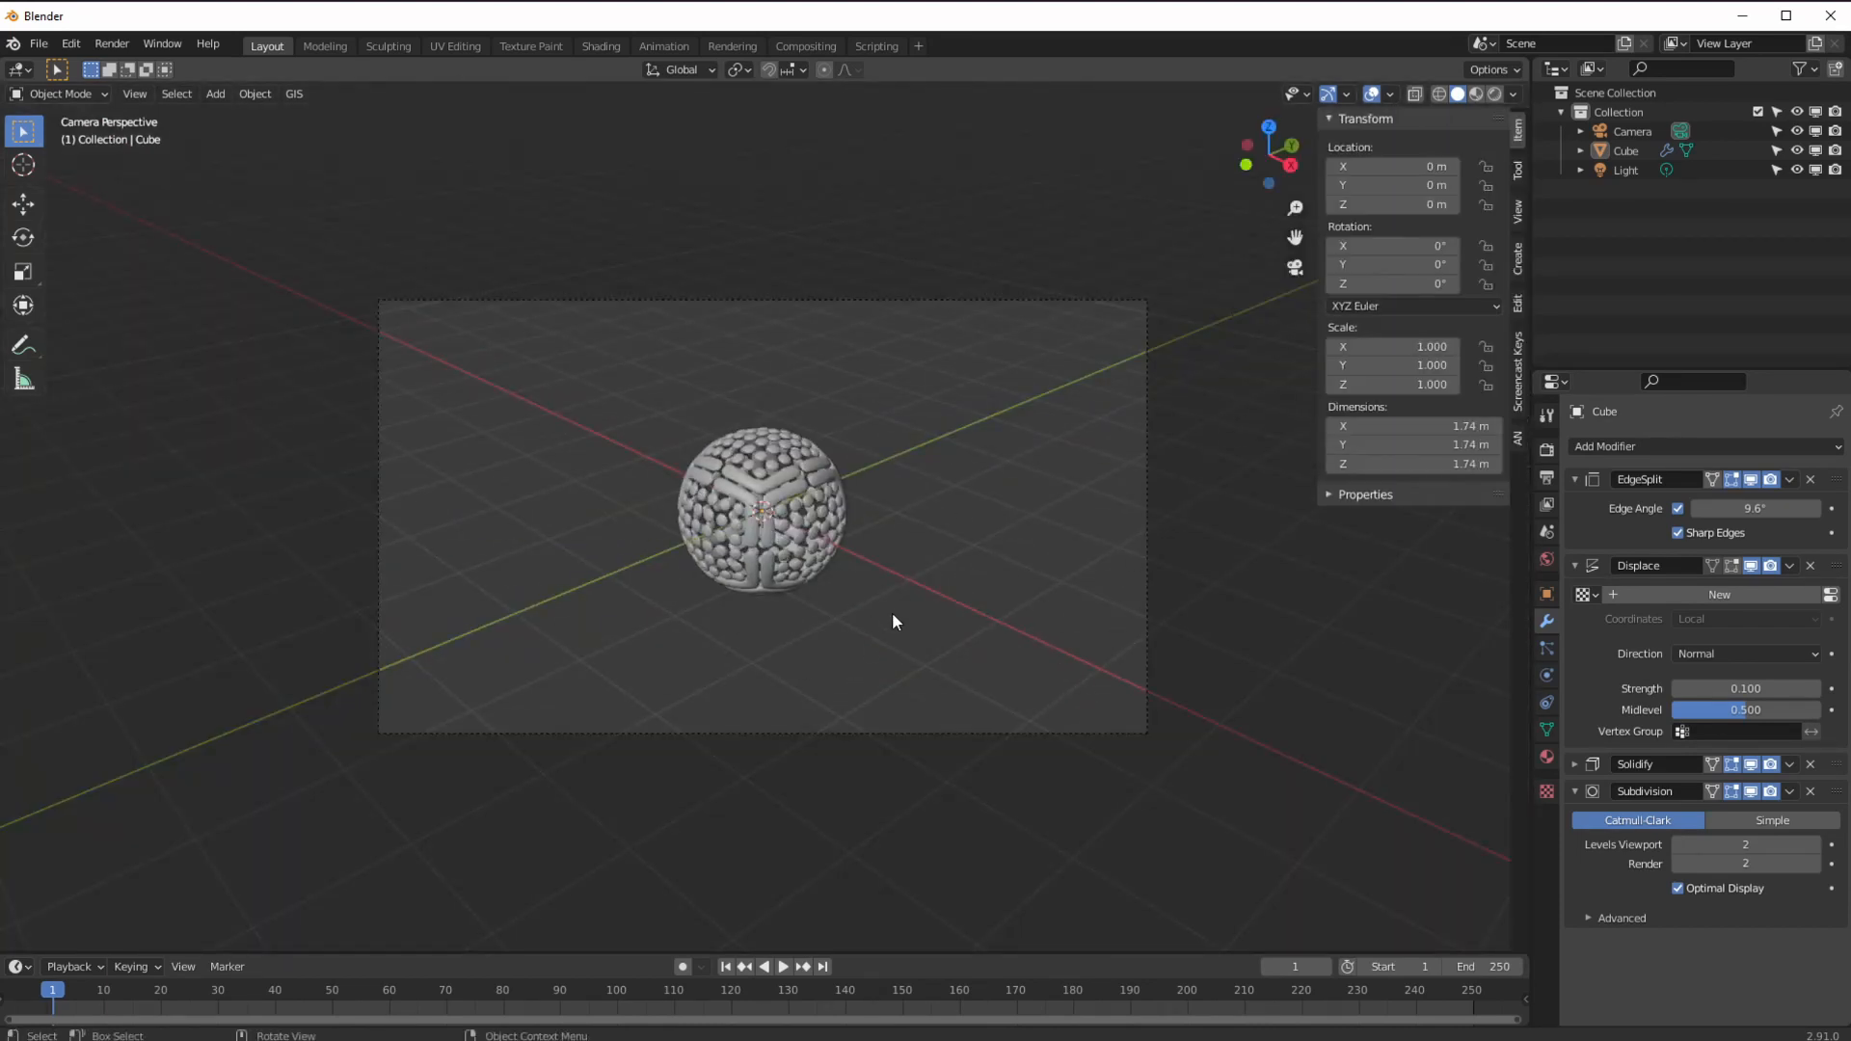
{"action": "left_click", "coordinate": [1630, 131]}
{"action": "double_click", "coordinate": [1623, 150]}
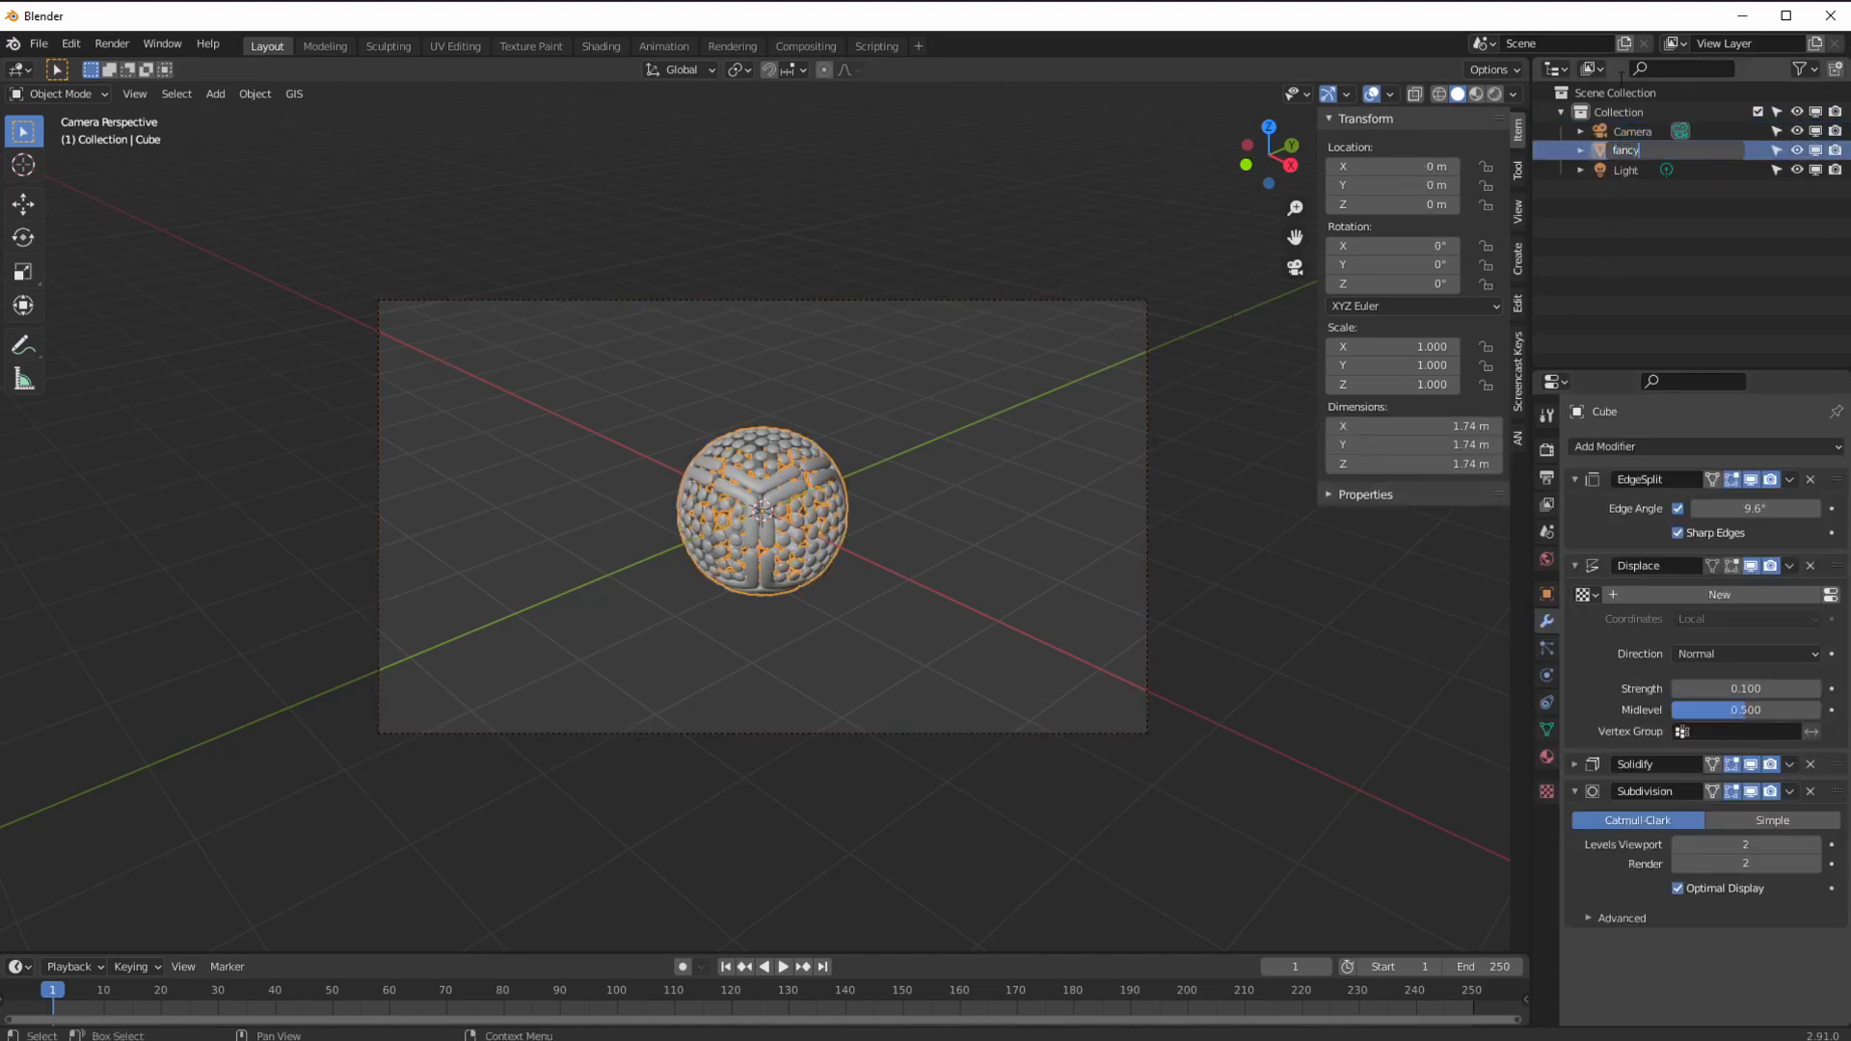
{"action": "type", "text": "fancyBall"}
{"action": "key", "text": "Return"}
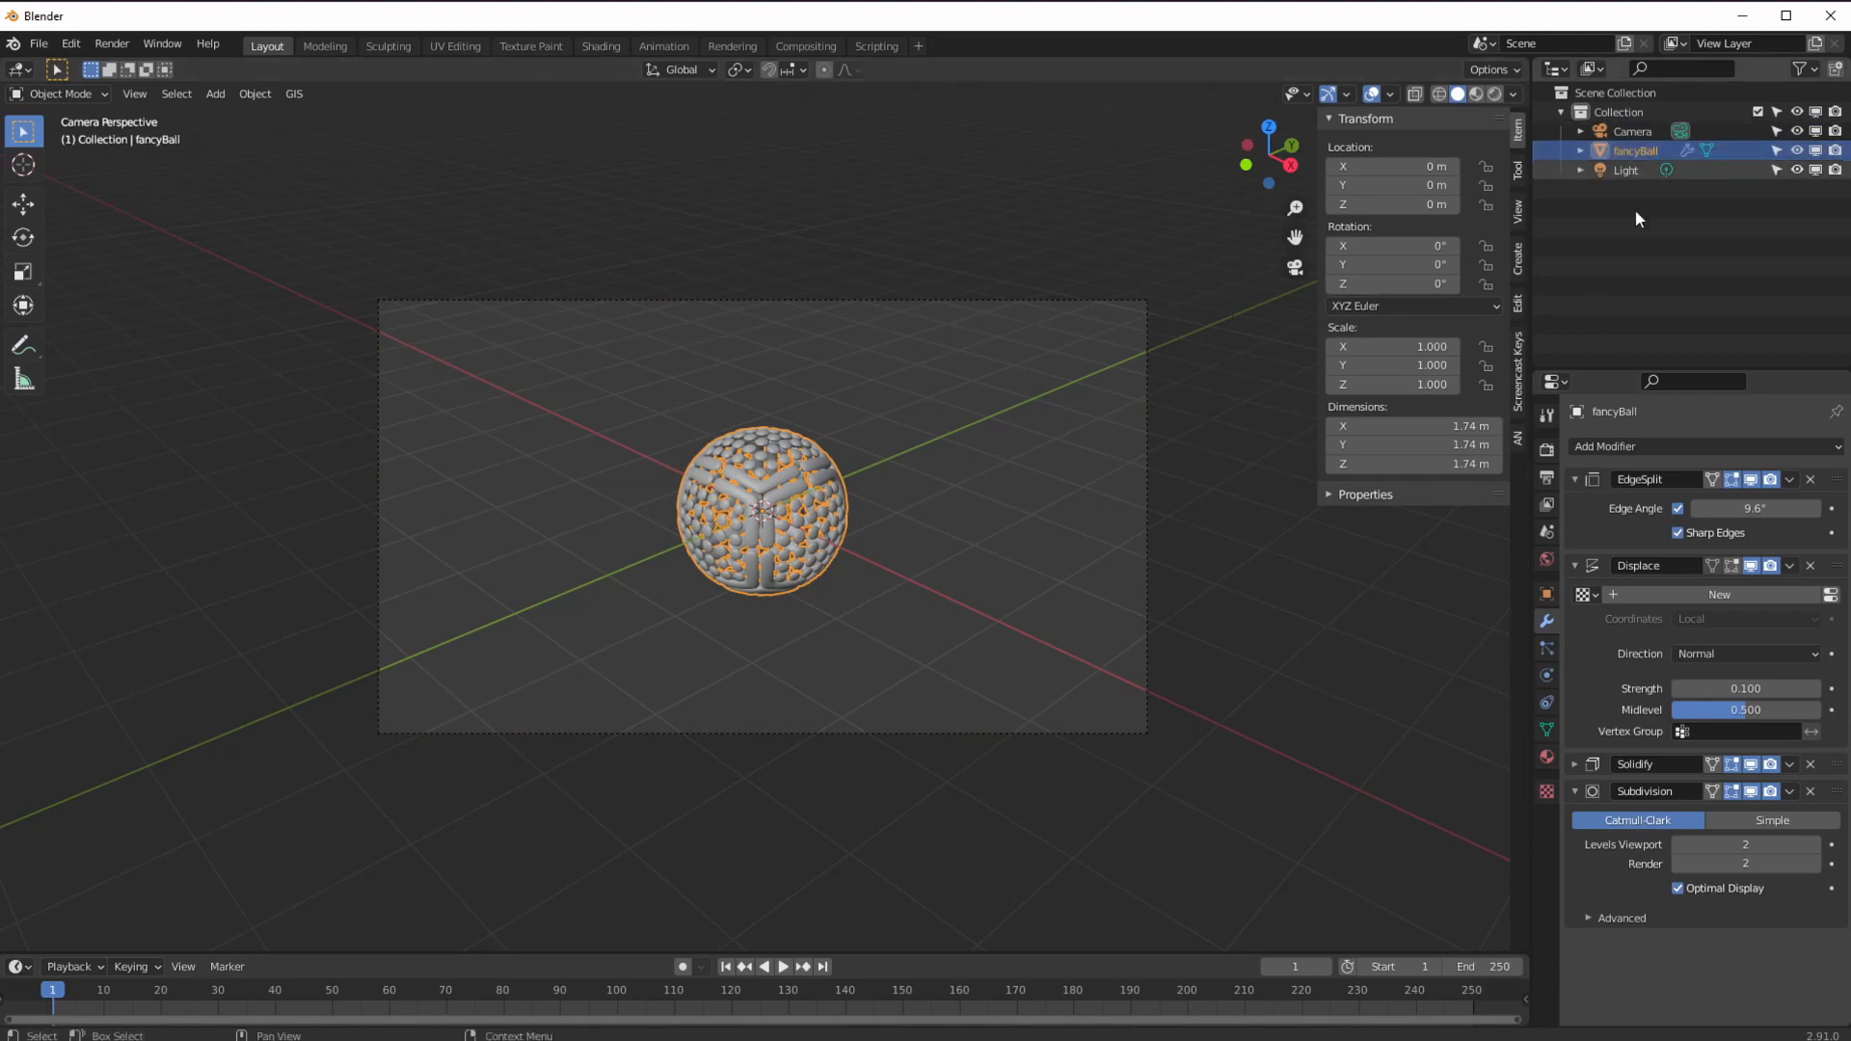
Place the camera at location 0, -5.35 m, 0 with rotation 90°, 0°, 0°, and inspect its framing of the ball.
{"action": "left_click", "coordinate": [1623, 170]}
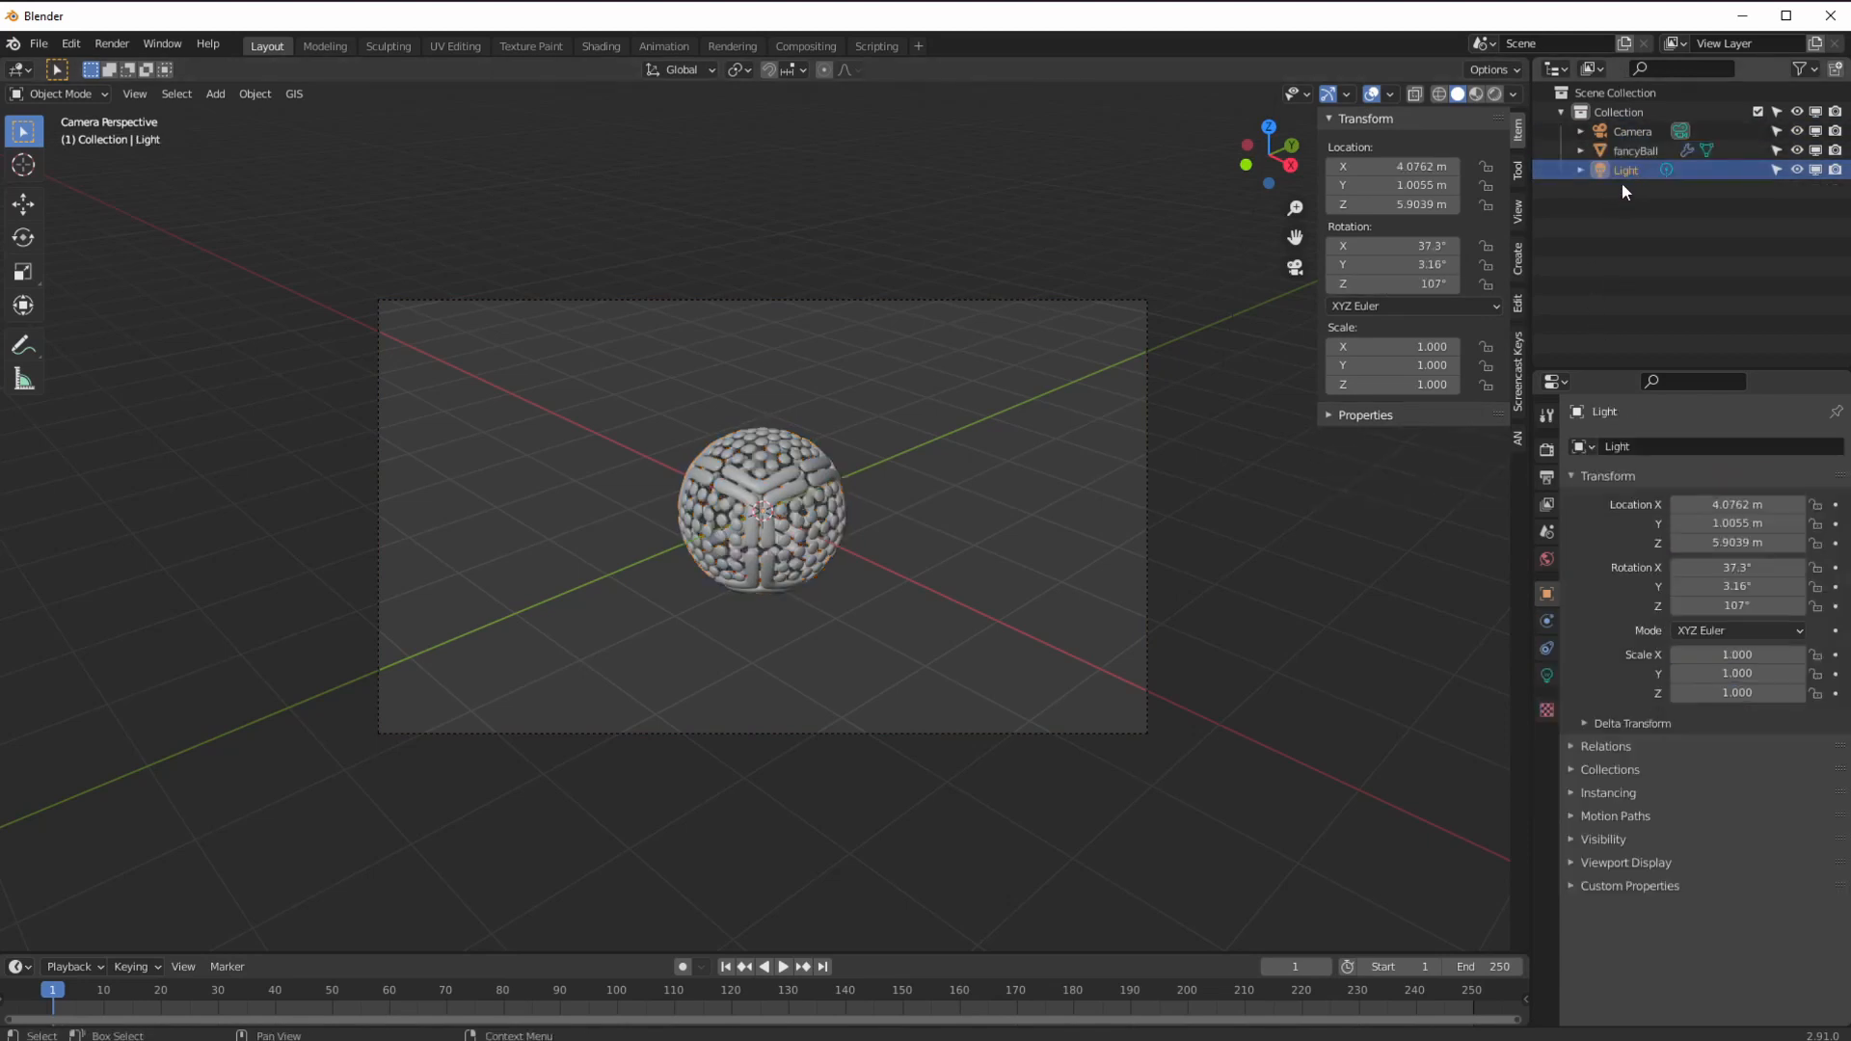
{"action": "left_click", "coordinate": [1626, 131]}
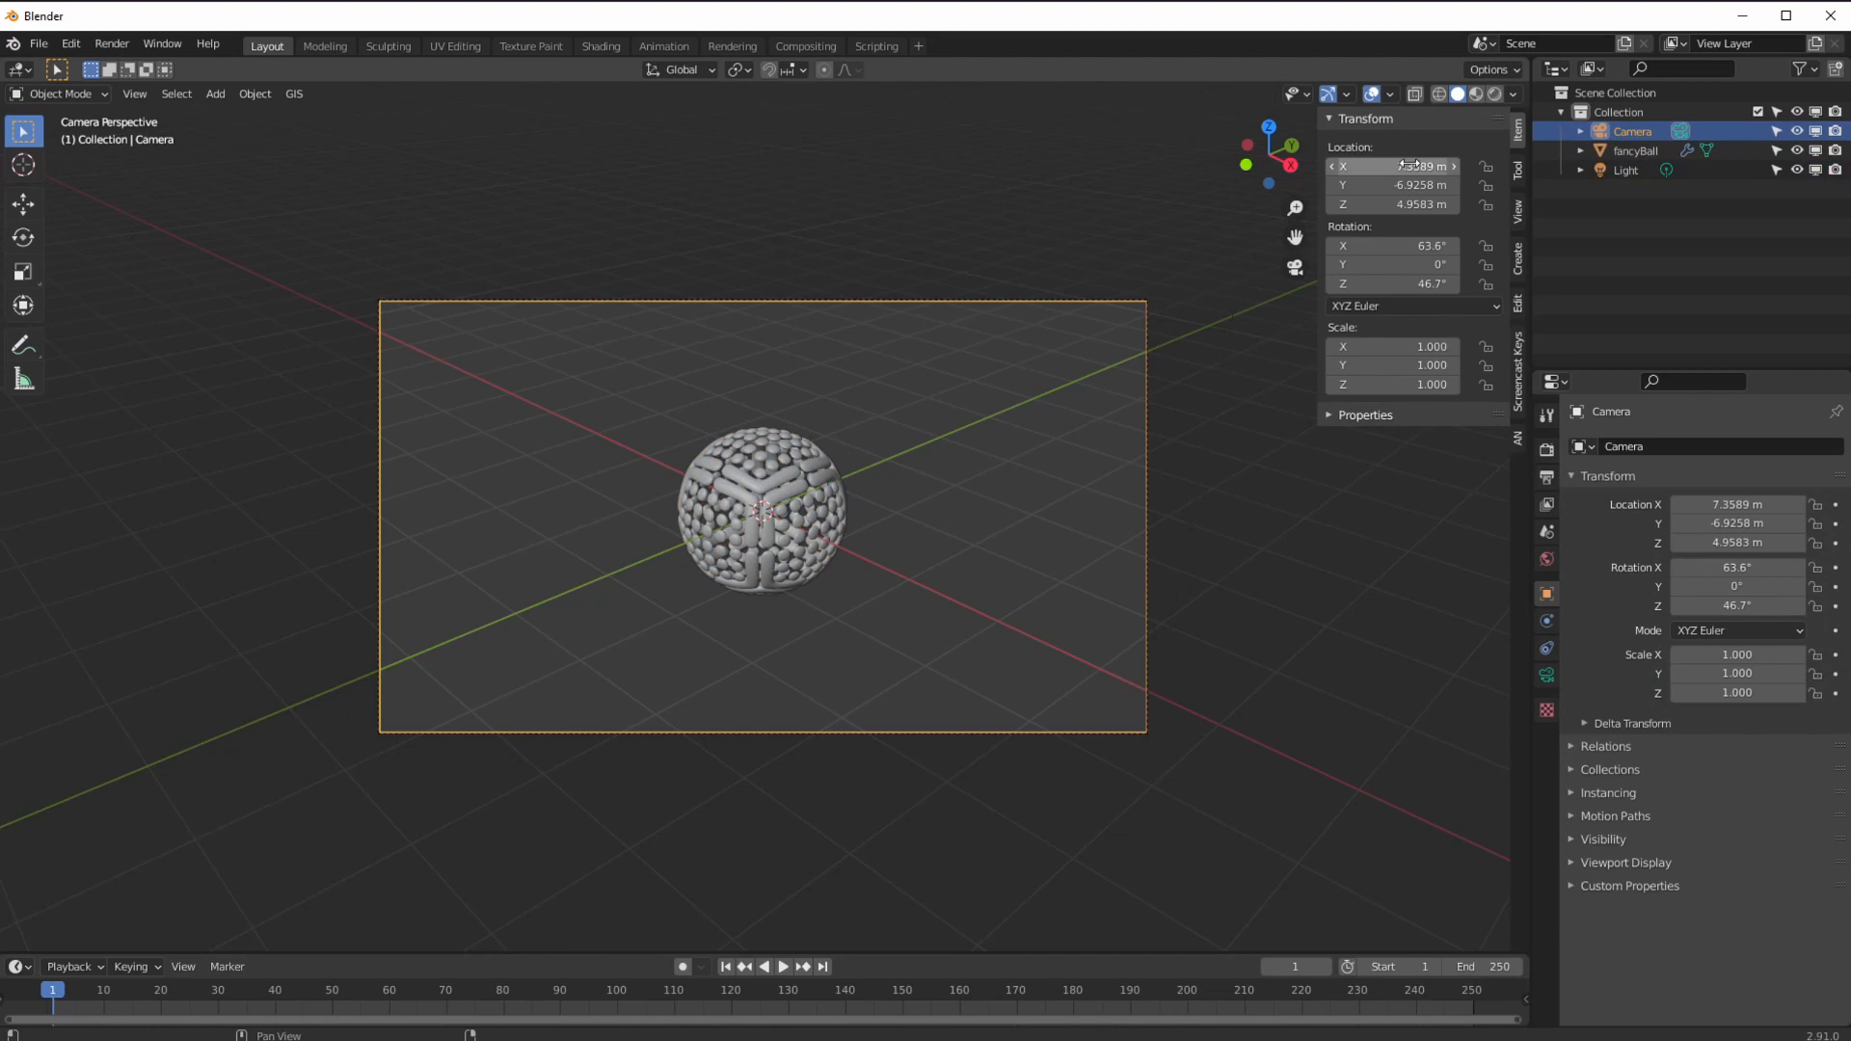
{"action": "key", "text": "BackSpace"}
{"action": "key", "text": "BackSpace"}
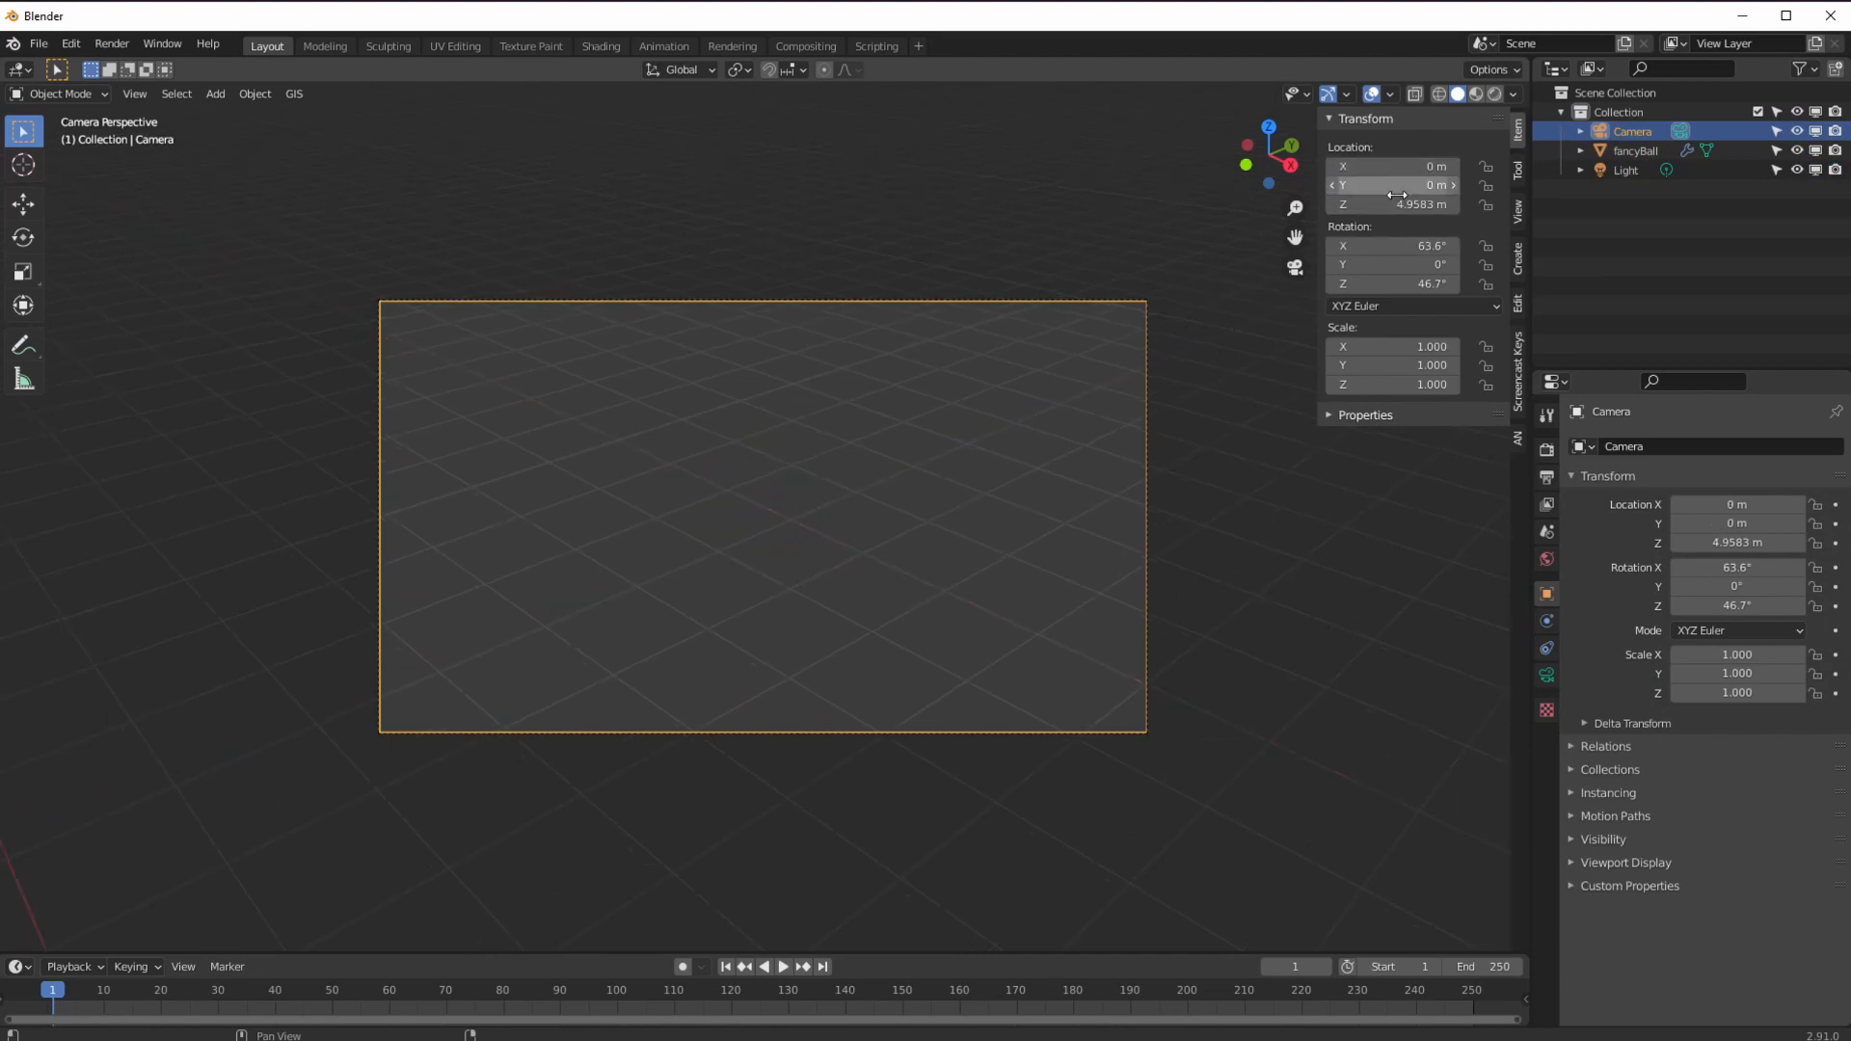
{"action": "key", "text": "BackSpace"}
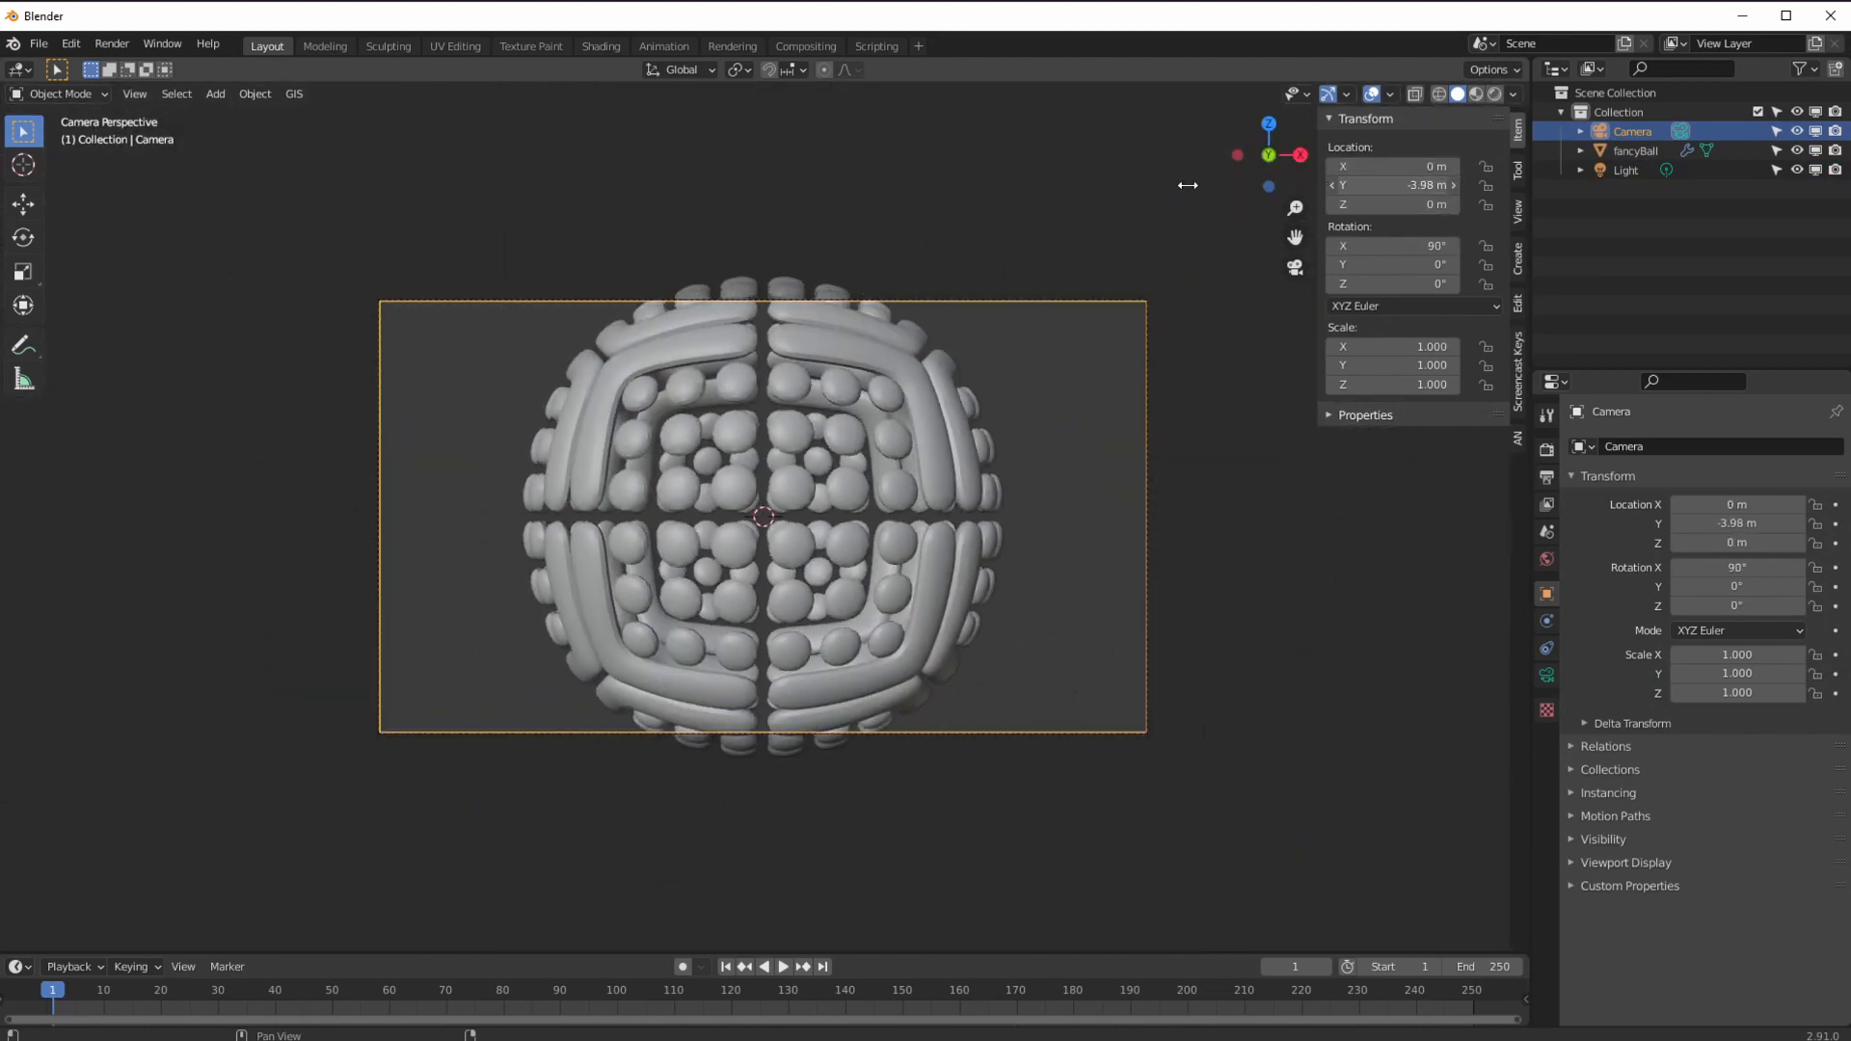
{"action": "left_click_drag", "start_coordinate": [1186, 182], "coordinate": [1060, 190]}
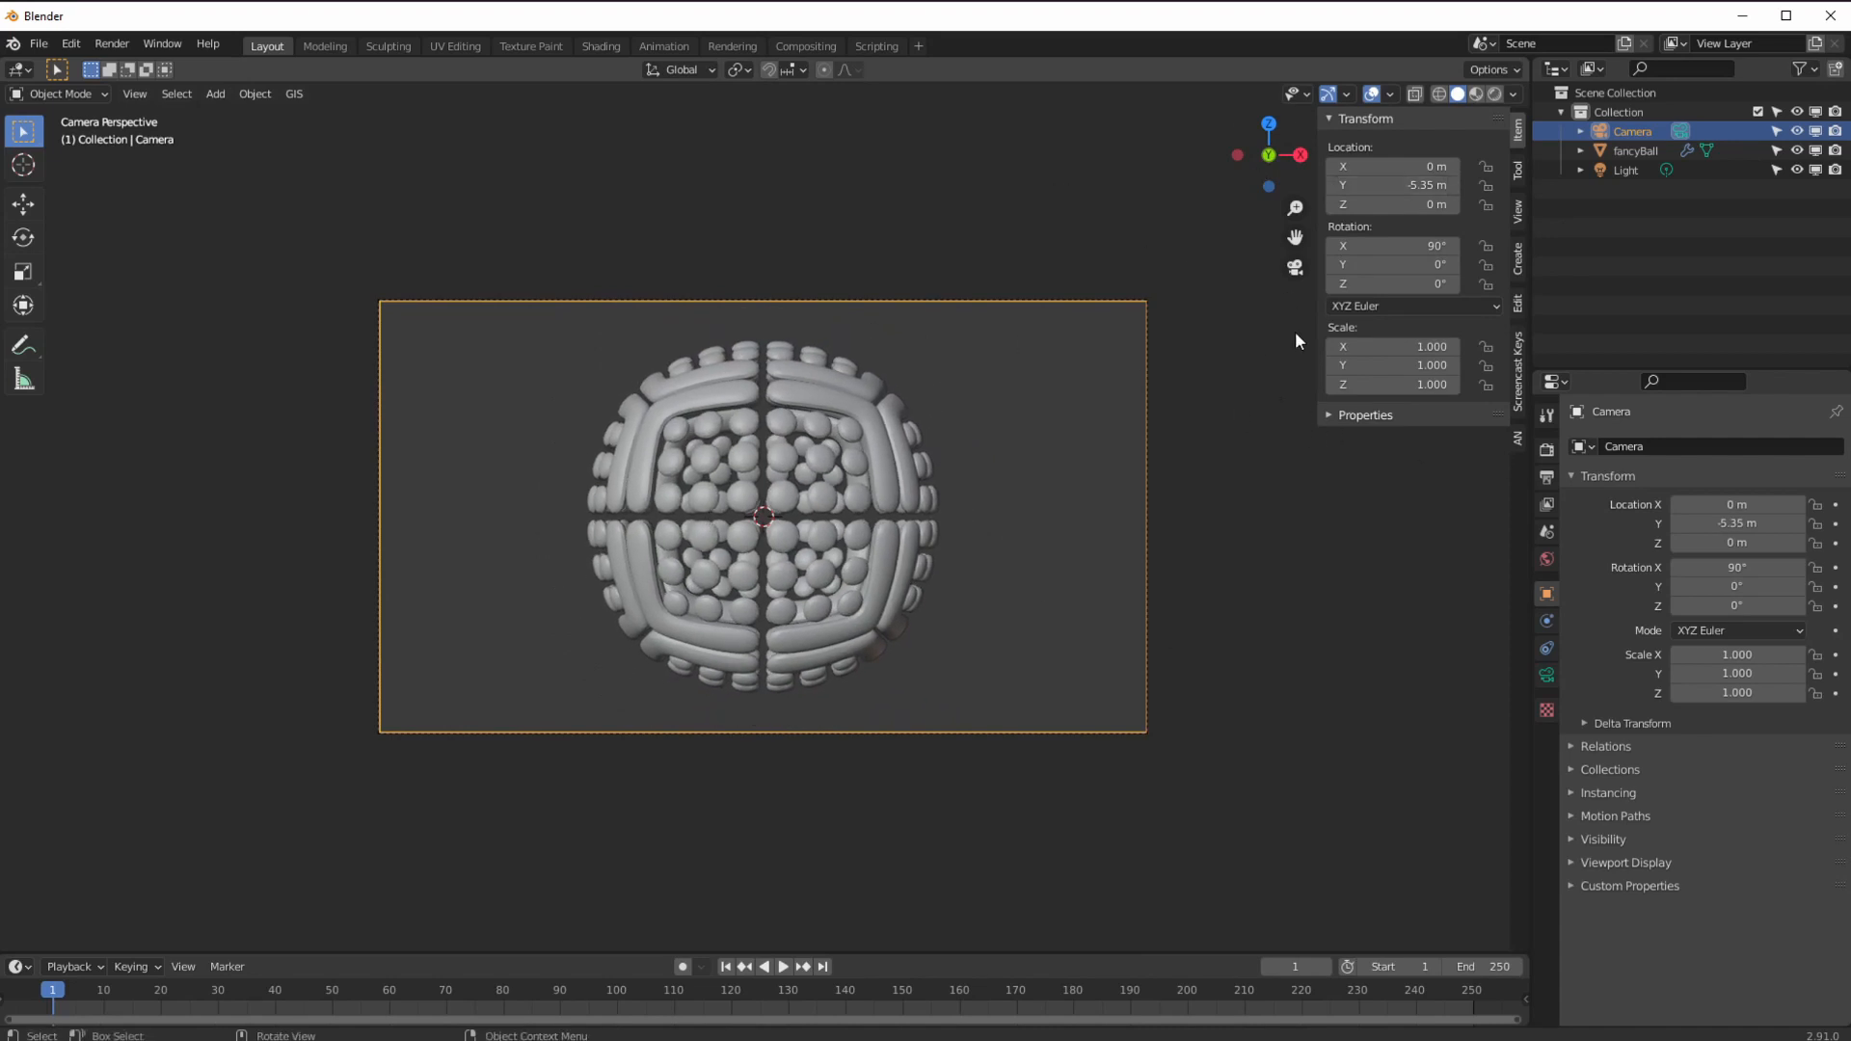
{"action": "left_click", "coordinate": [1516, 220]}
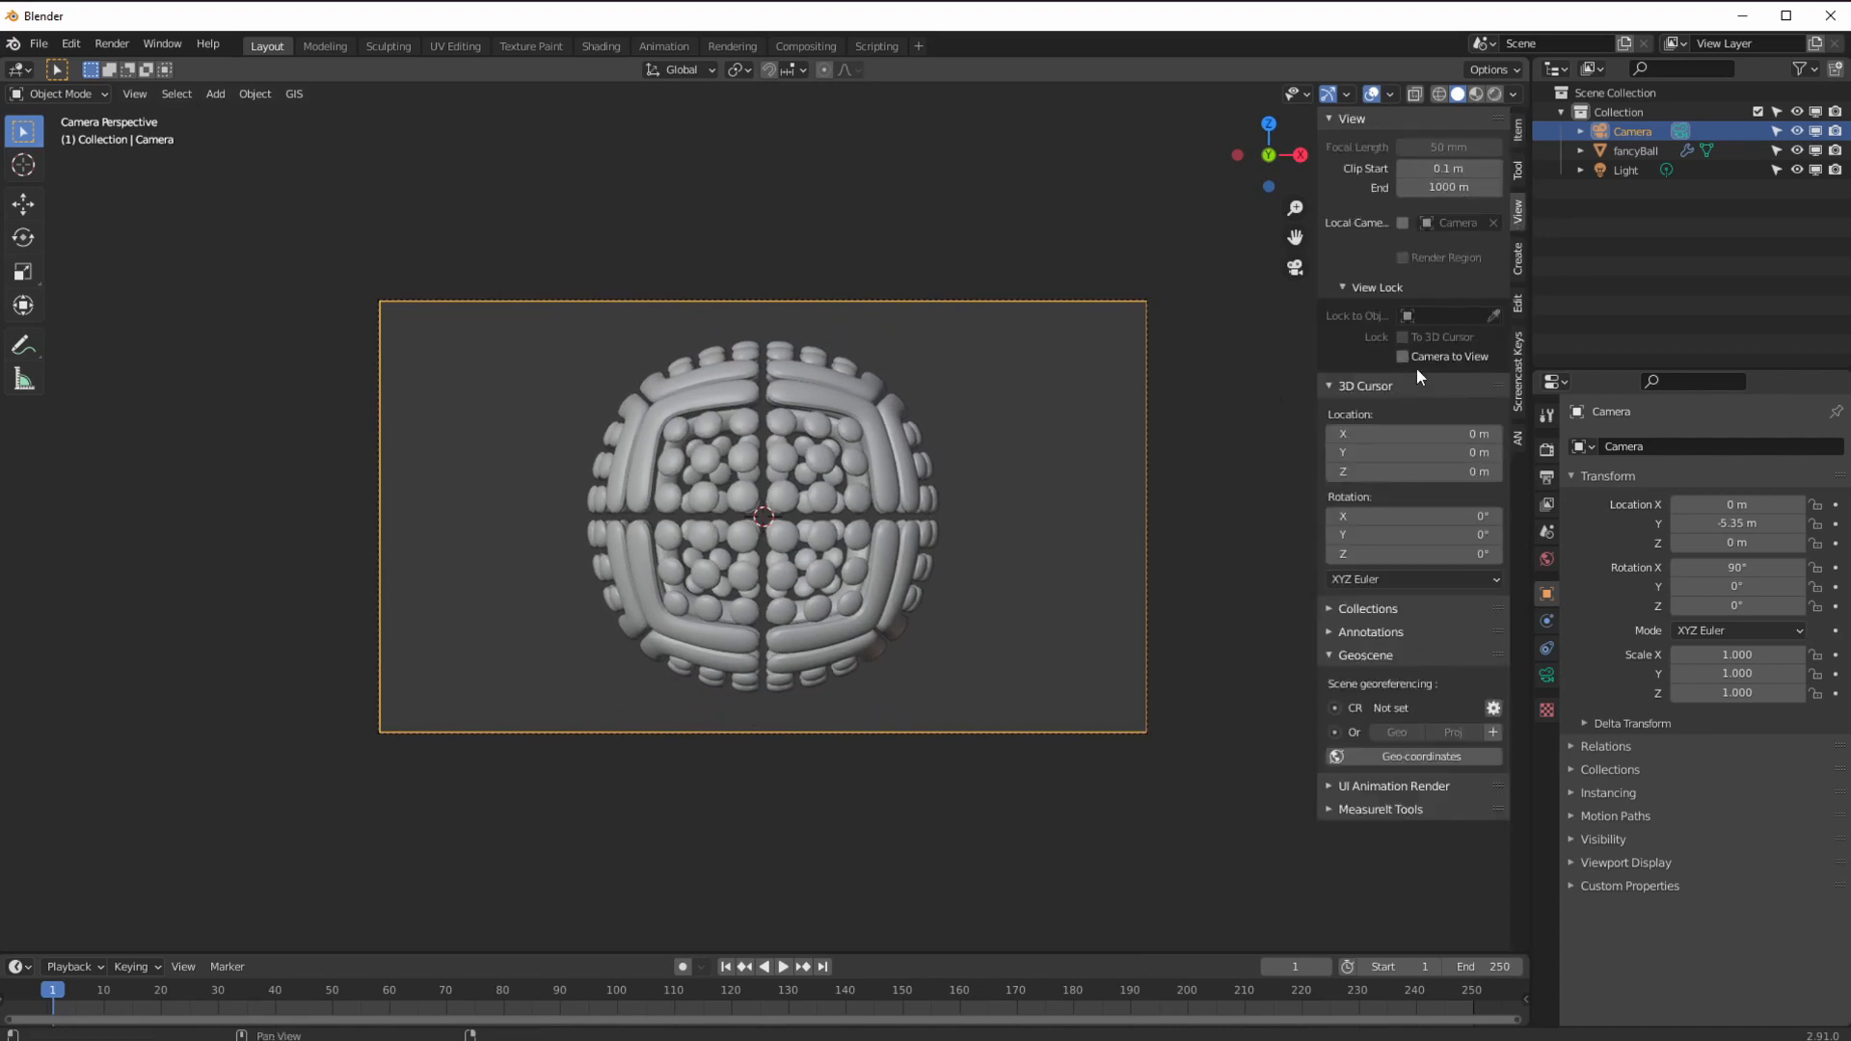
{"action": "middle_click_drag", "start_coordinate": [1119, 496], "coordinate": [1070, 441], "text": "ctrl"}
{"action": "middle_click_drag", "start_coordinate": [945, 417], "coordinate": [906, 565]}
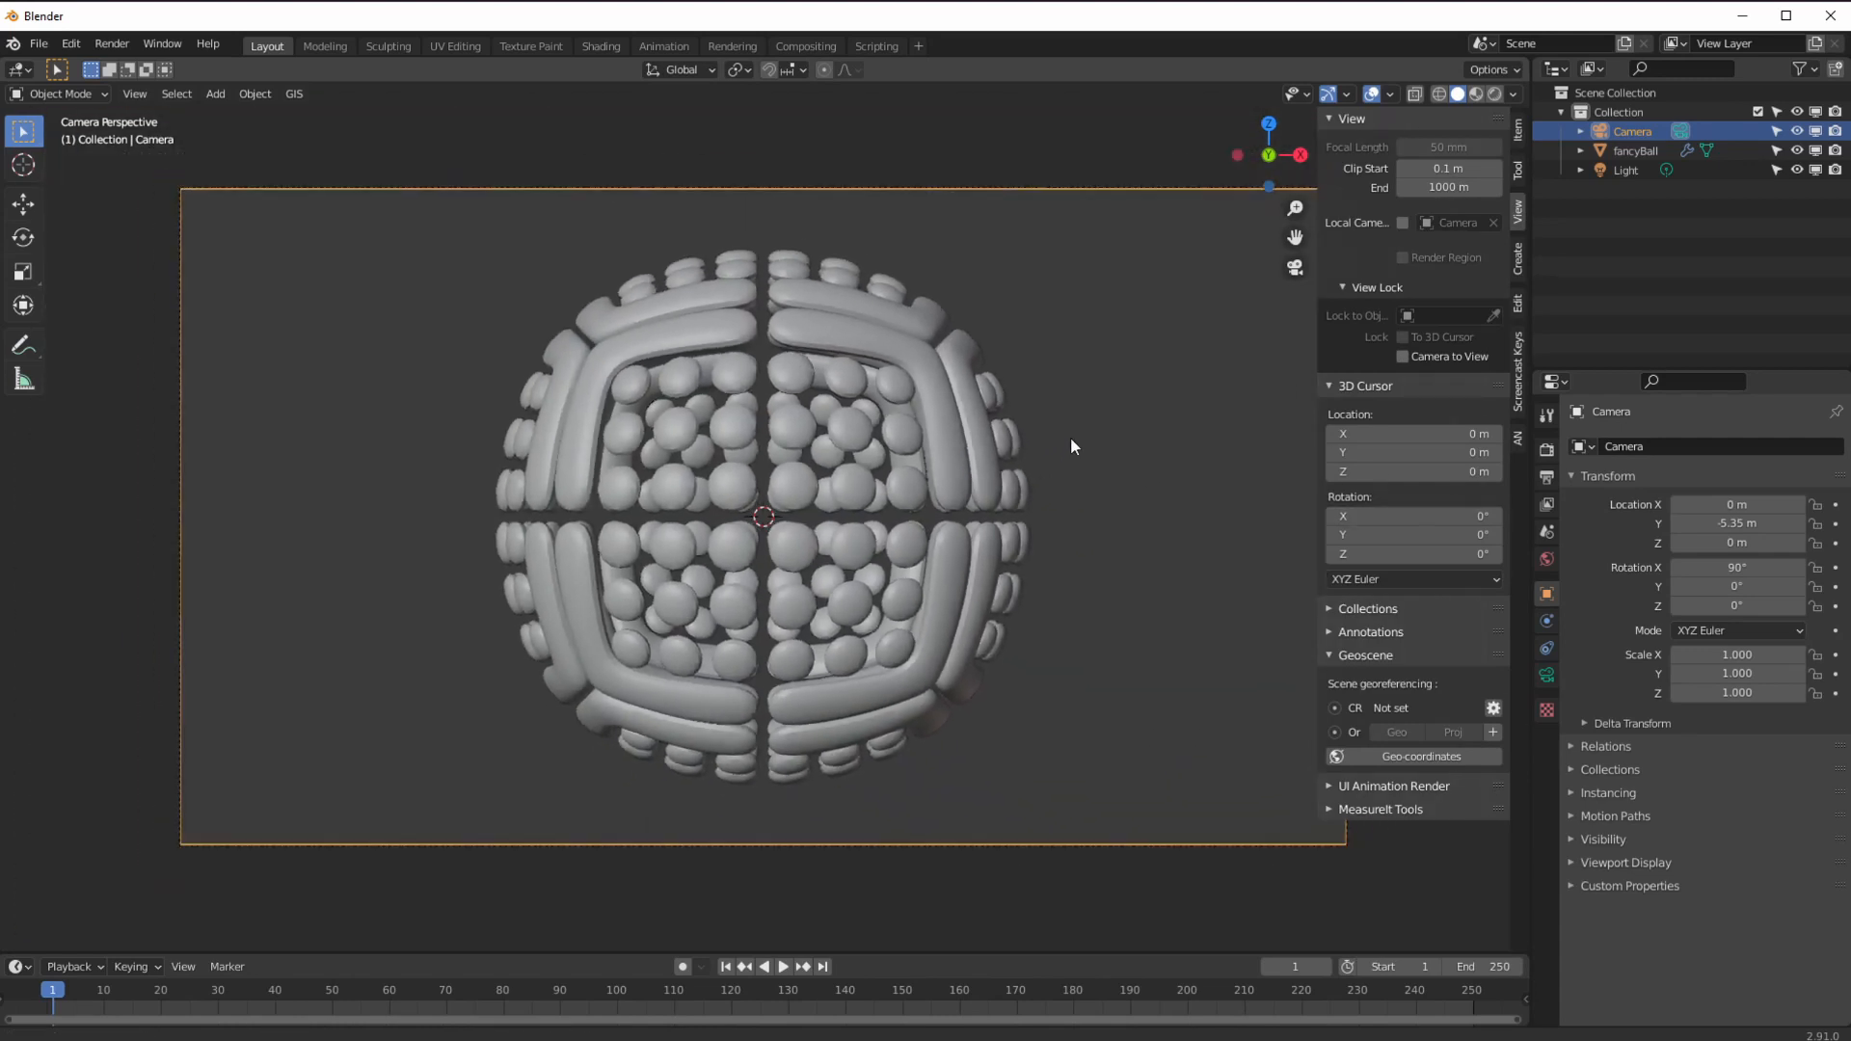
{"action": "middle_click_drag", "start_coordinate": [978, 449], "coordinate": [875, 394]}
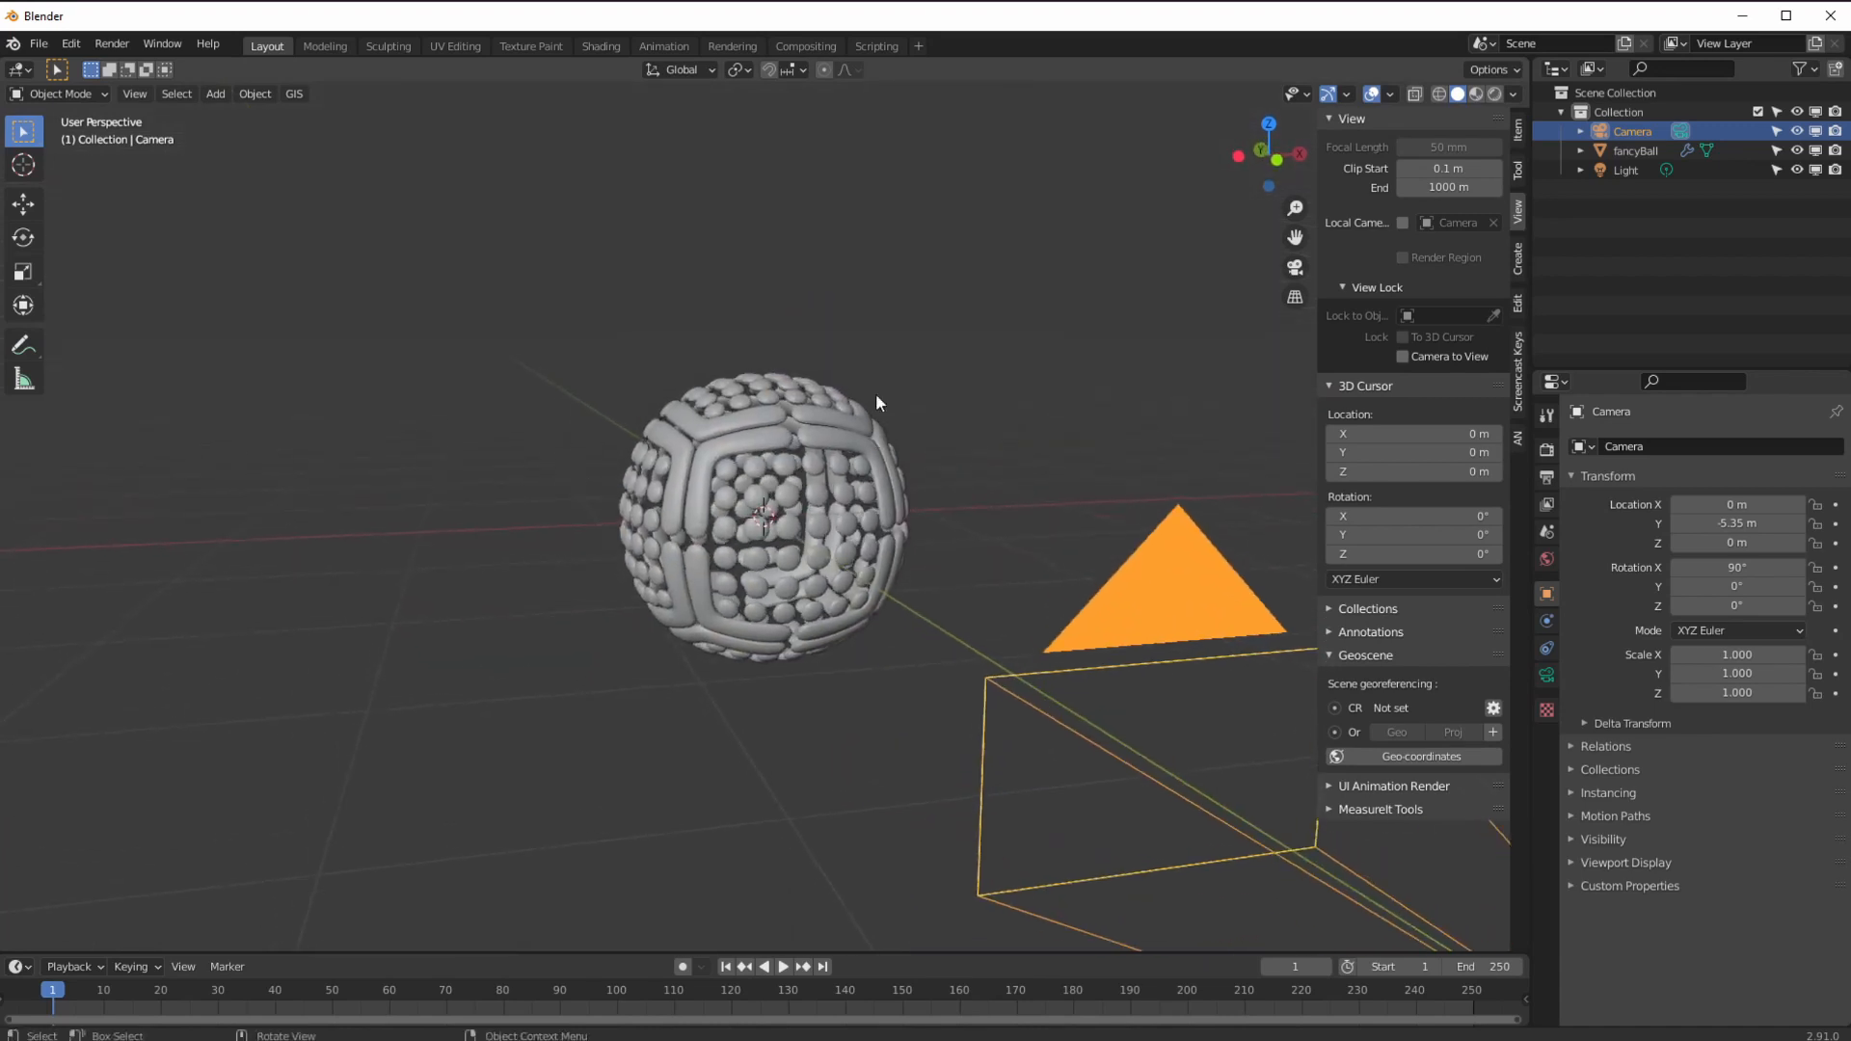
Switch to the Animation workspace and keyframe the fancyBall's Edge Split angle of 14° at frames 1 and 250.
{"action": "left_click", "coordinate": [670, 48]}
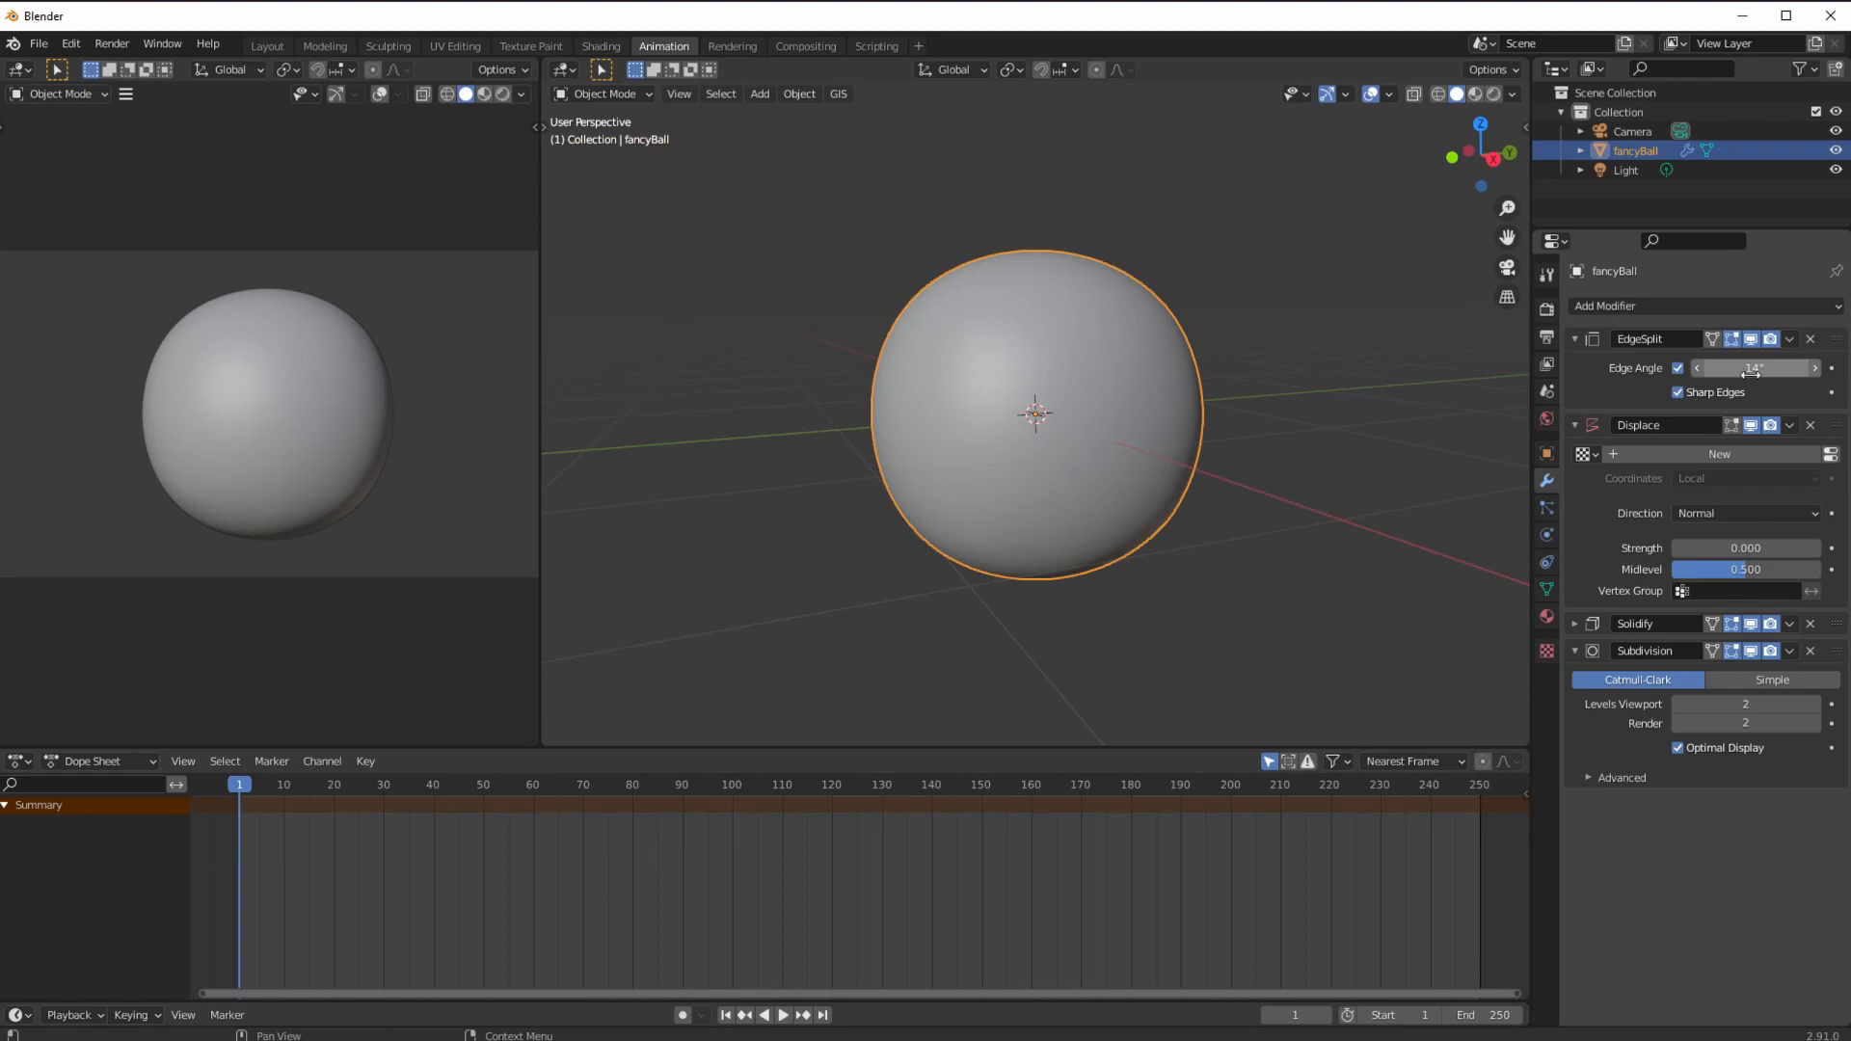
{"action": "key", "text": "i"}
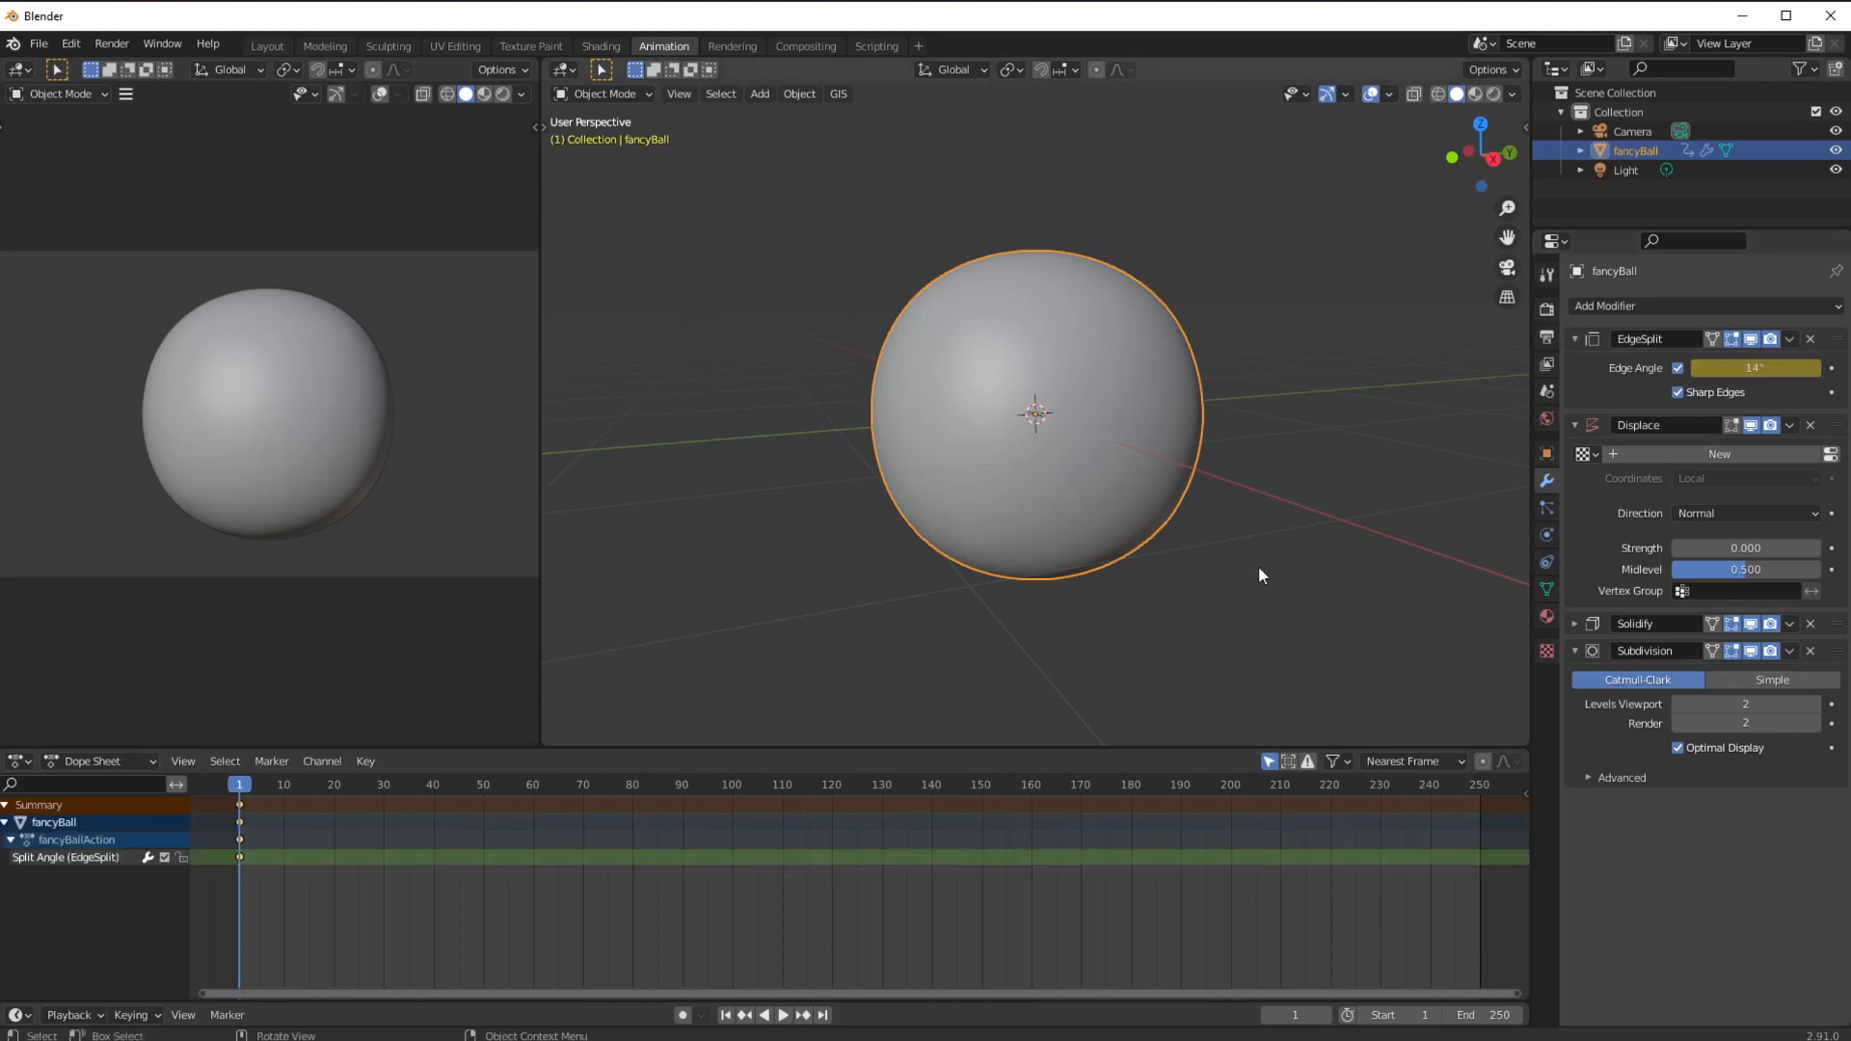
{"action": "left_click", "coordinate": [1476, 783]}
{"action": "key", "text": "i"}
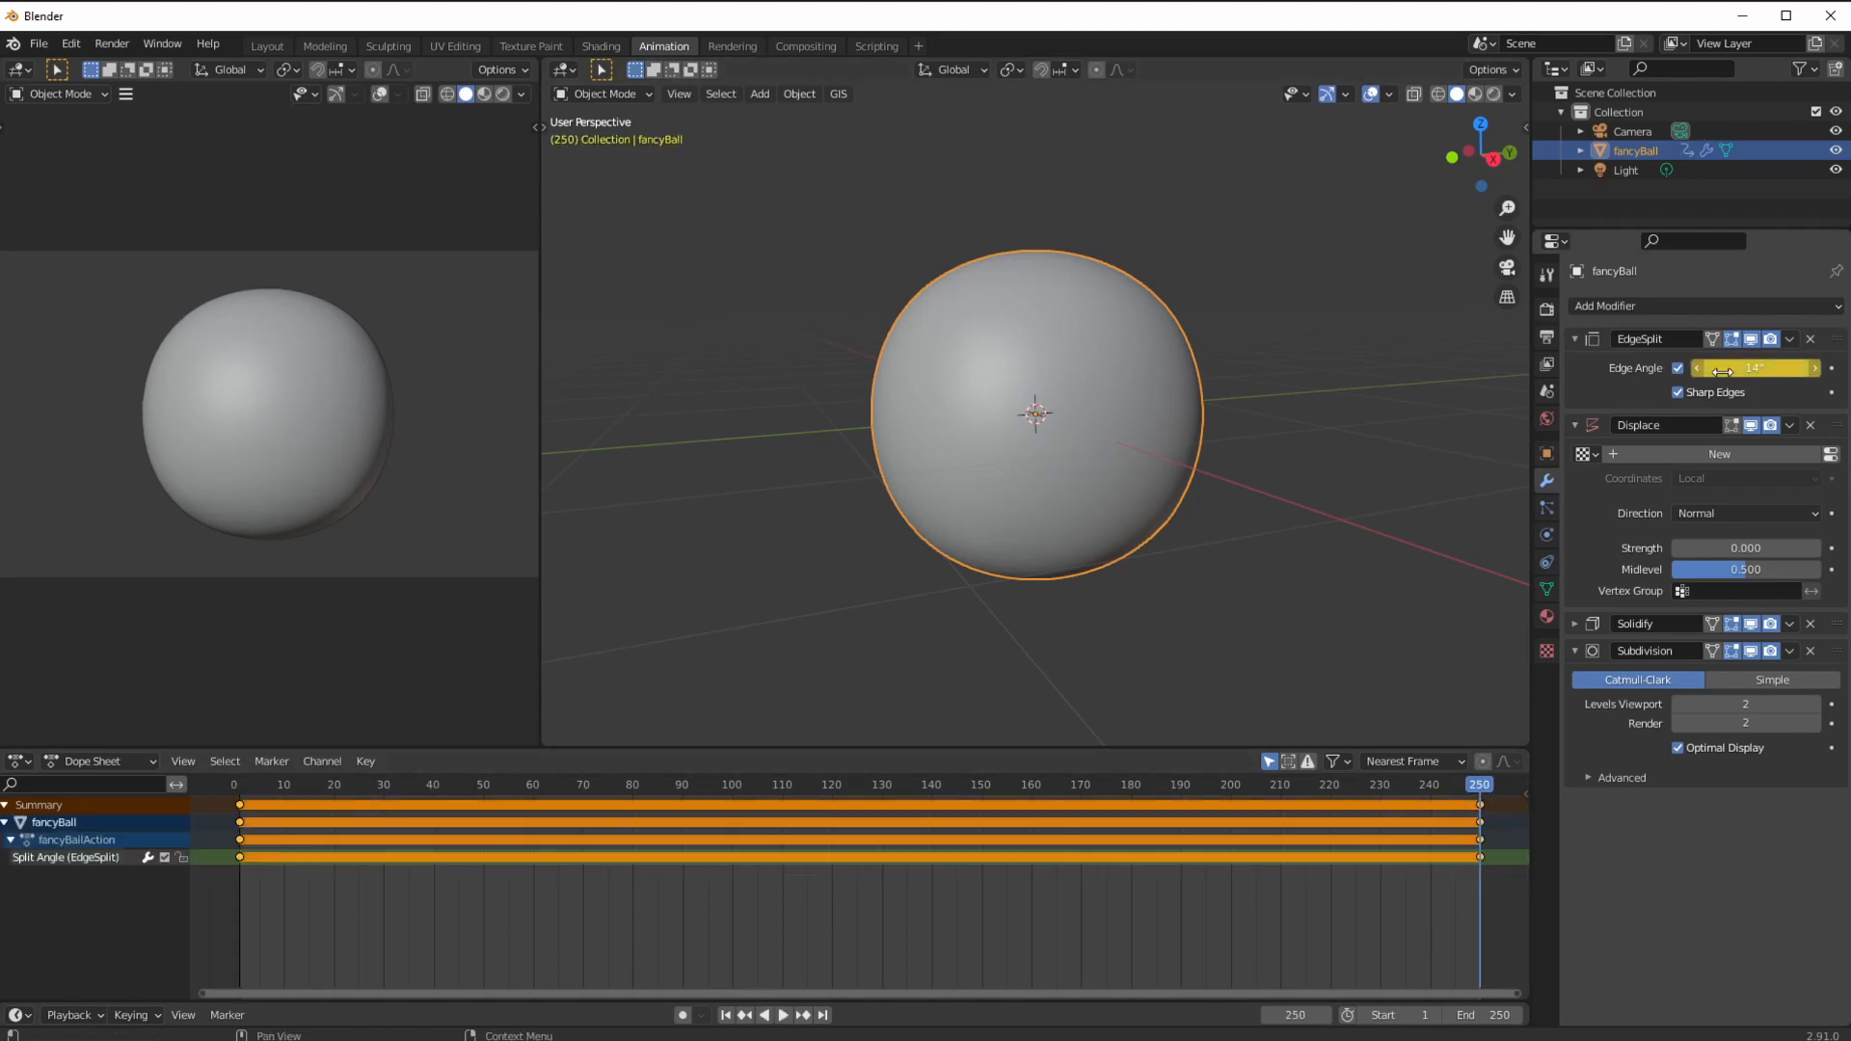
Lower the Edge Split angle at frame 80 until strips framing small beads form on the ball, and keyframe it.
{"action": "key", "text": "space"}
{"action": "key", "text": "space"}
{"action": "key", "text": "space"}
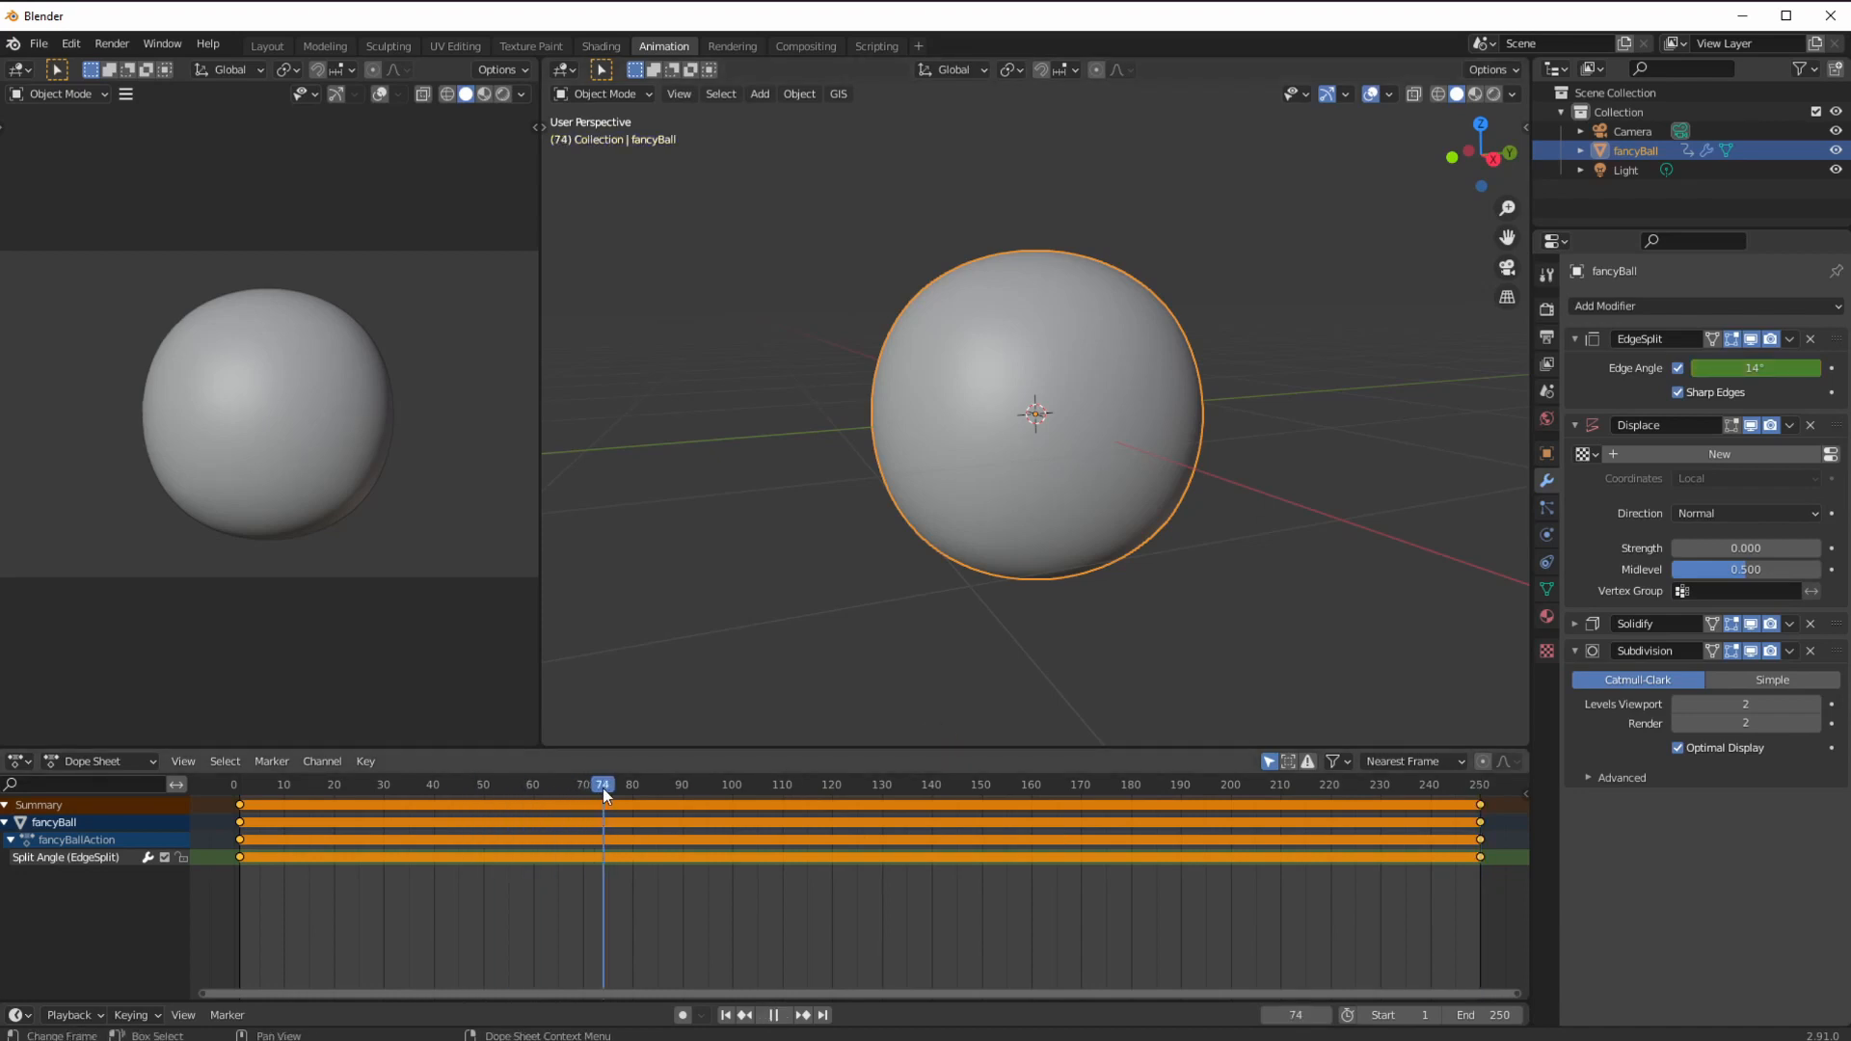
{"action": "key", "text": "space"}
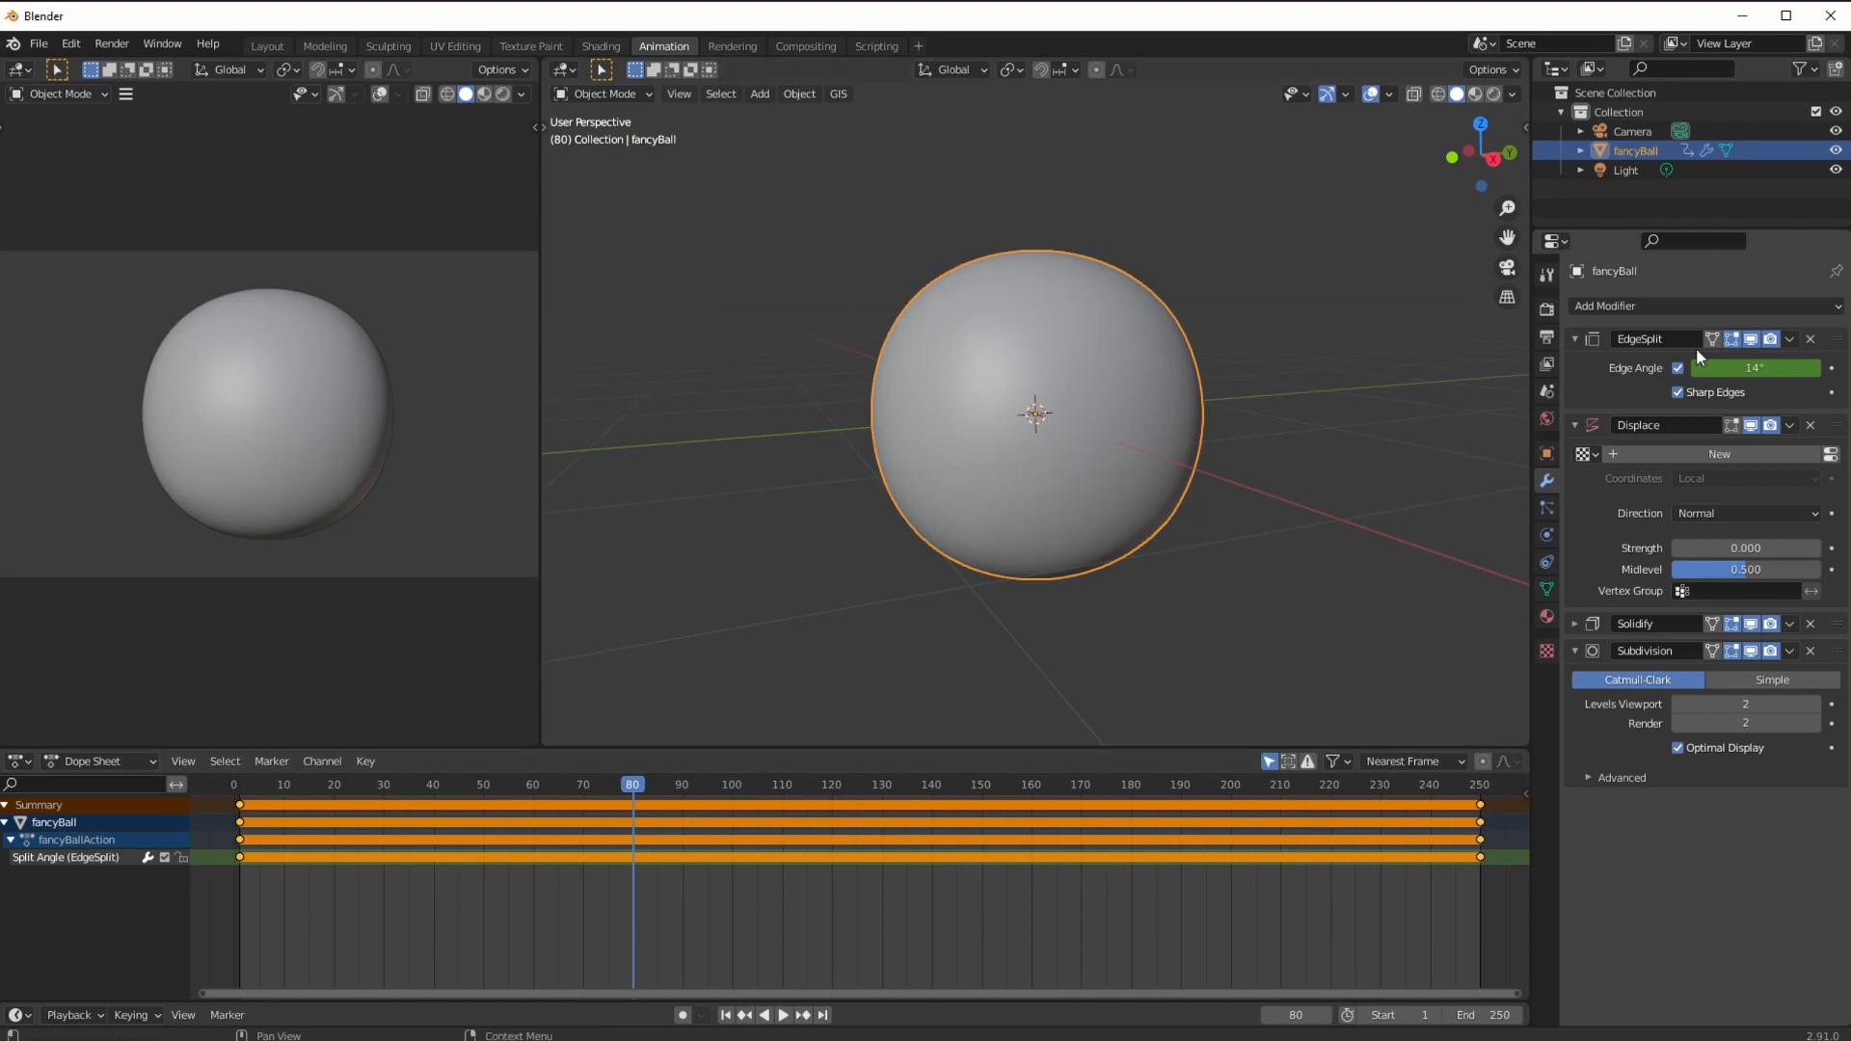
{"action": "left_click_drag", "start_coordinate": [1735, 367], "coordinate": [1682, 367]}
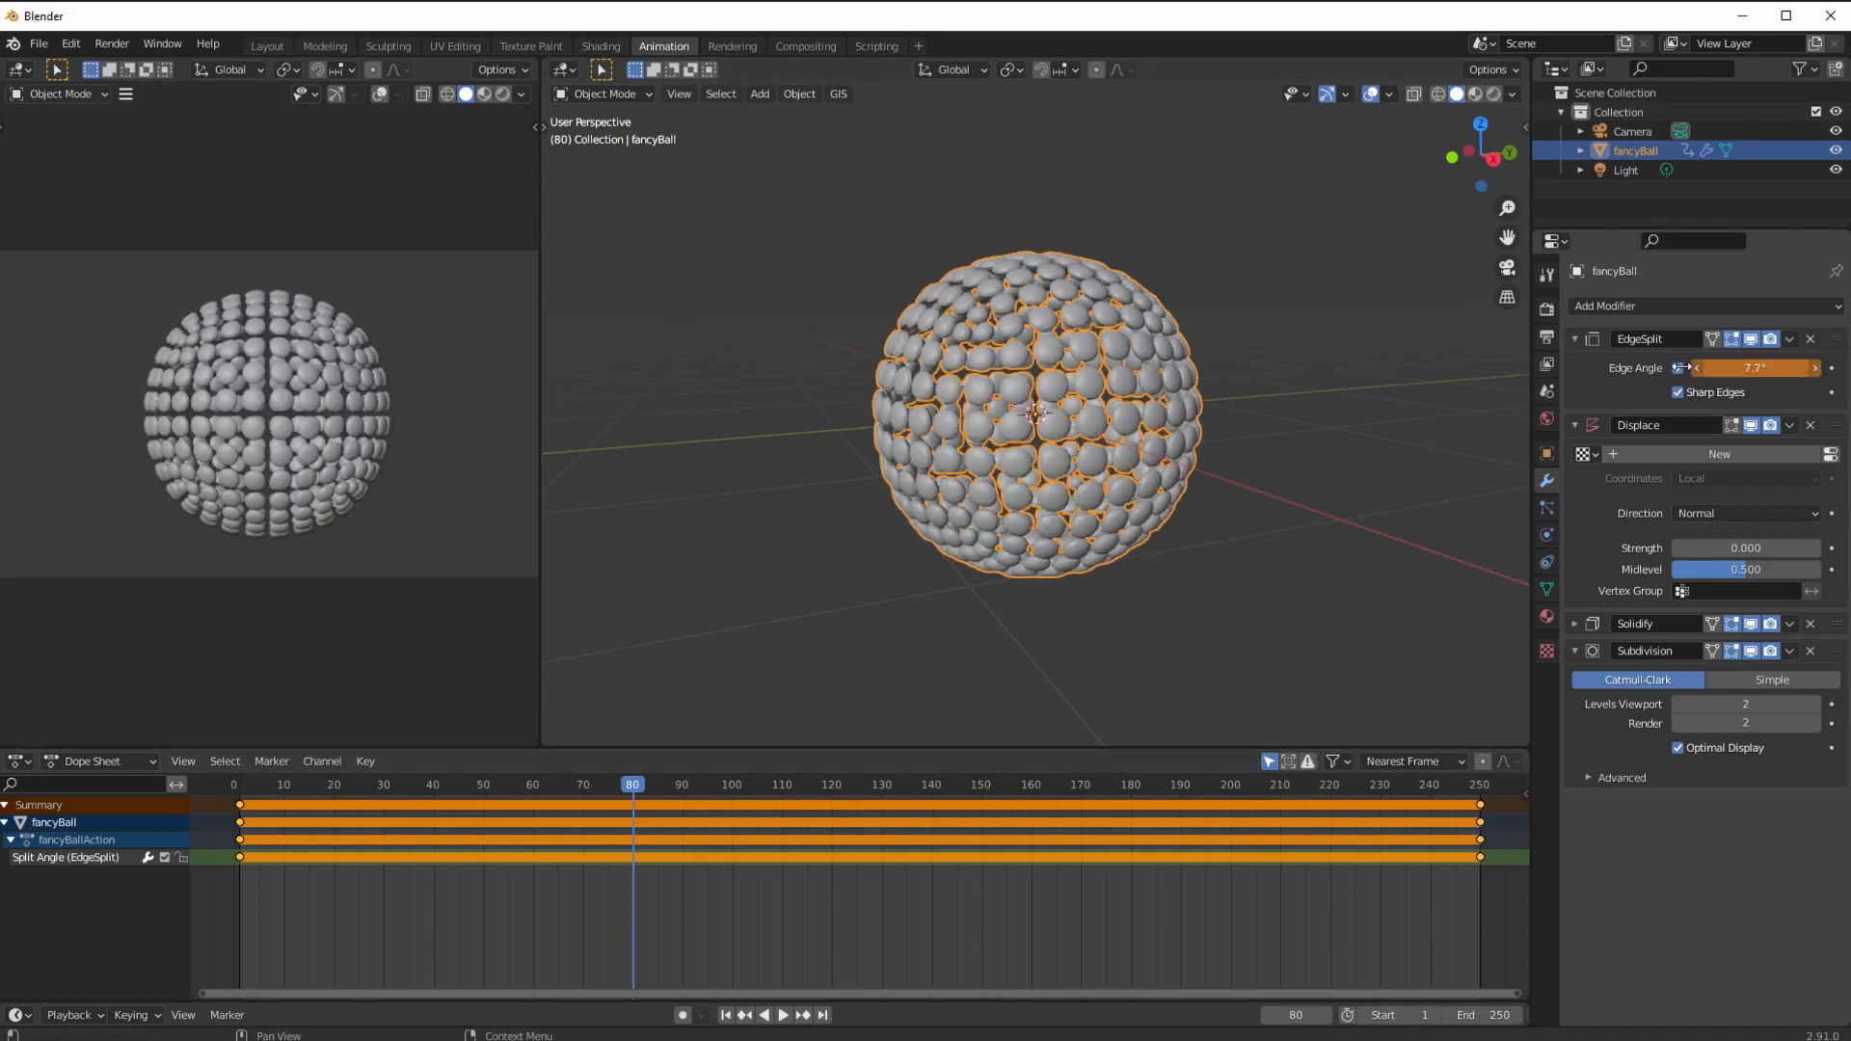
{"action": "left_click_drag", "start_coordinate": [1698, 367], "coordinate": [1736, 376]}
{"action": "key", "text": "i"}
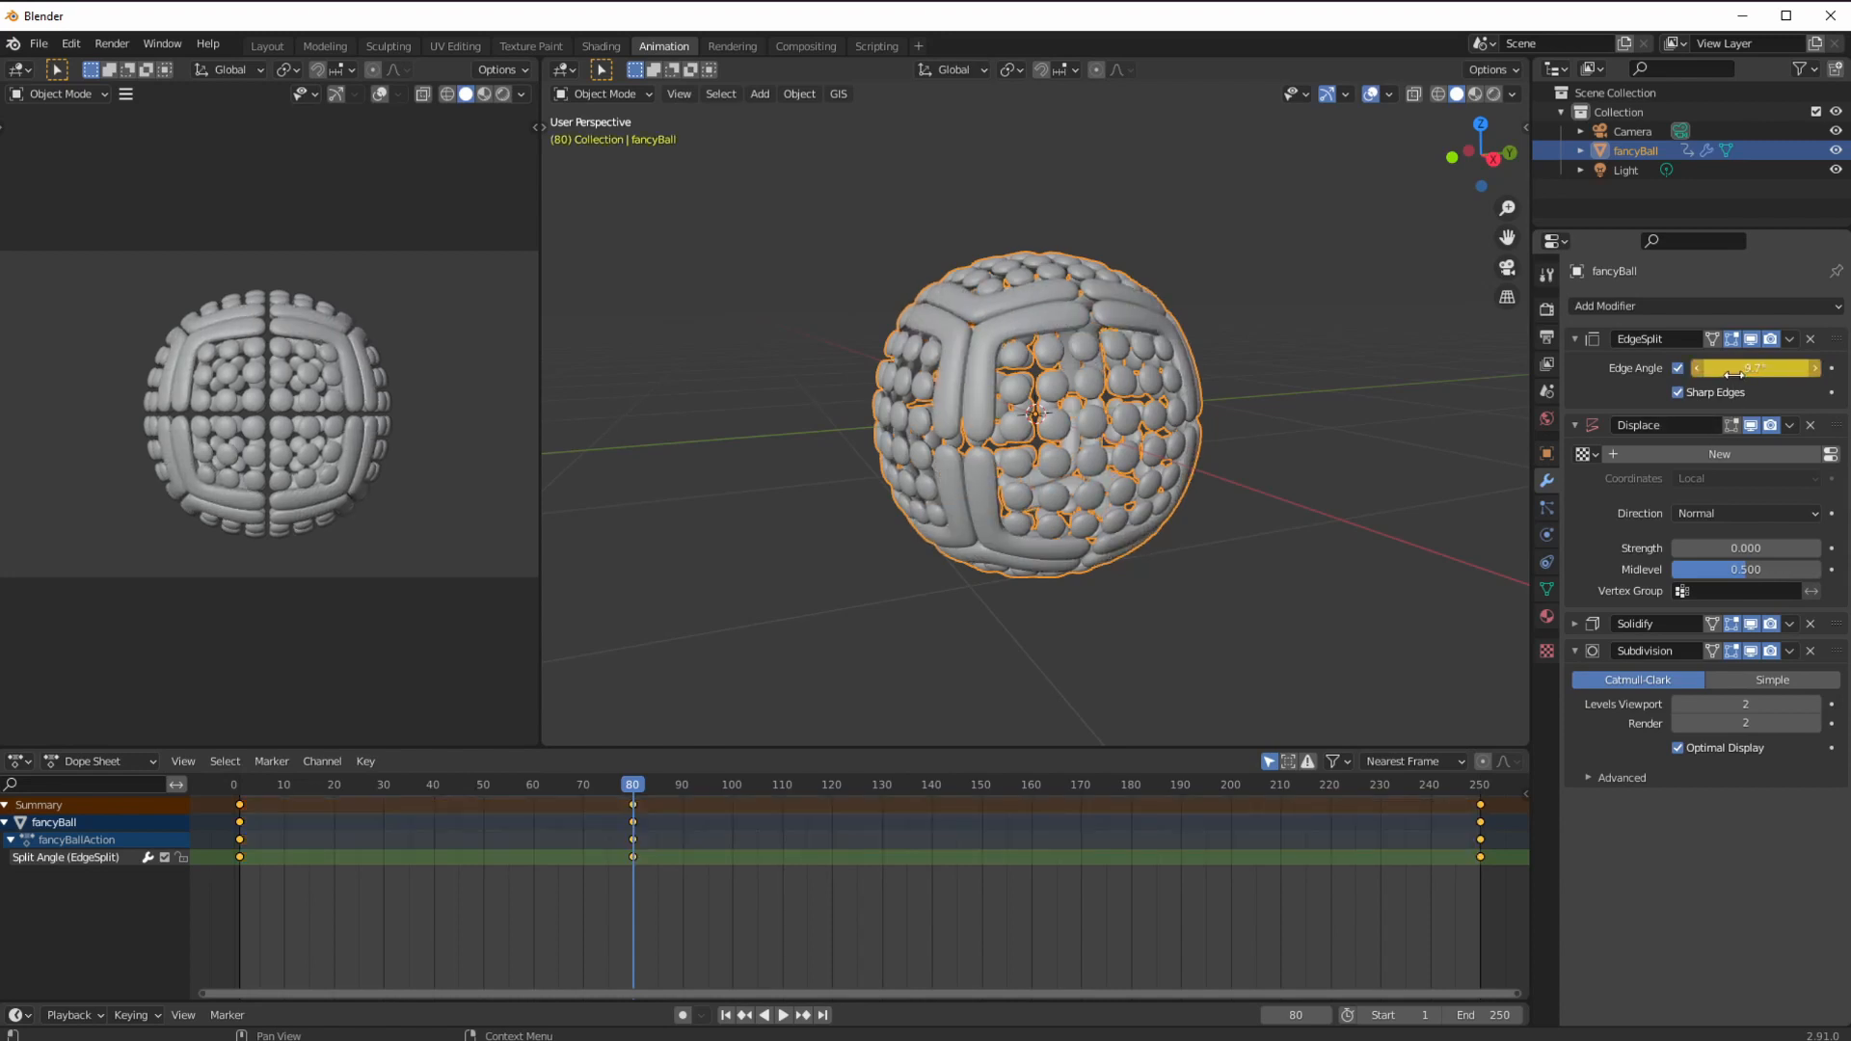
Set the Edge Split angle to 0° at frame 169, keyframe it, and preview the animation from the first frame.
{"action": "left_click_drag", "start_coordinate": [1009, 787], "coordinate": [1078, 825]}
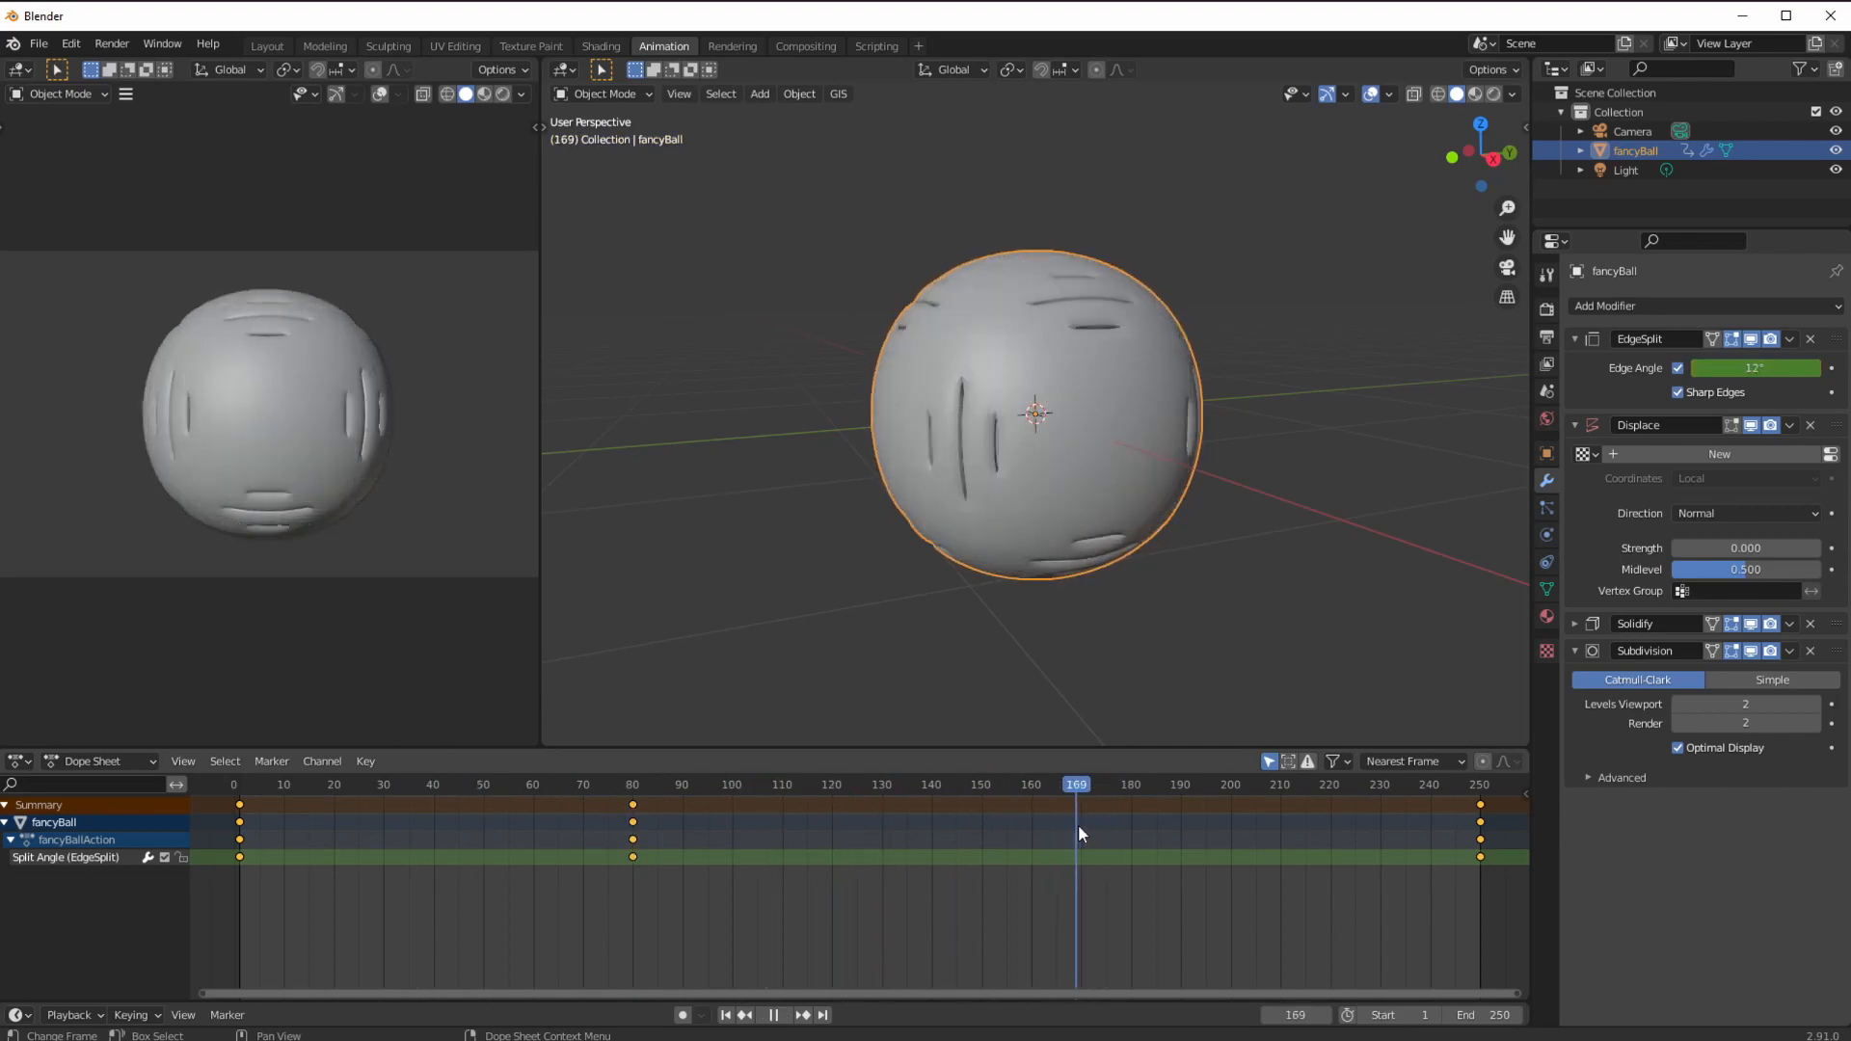
{"action": "left_click", "coordinate": [1727, 367]}
{"action": "type", "text": "0"}
{"action": "key", "text": "Return"}
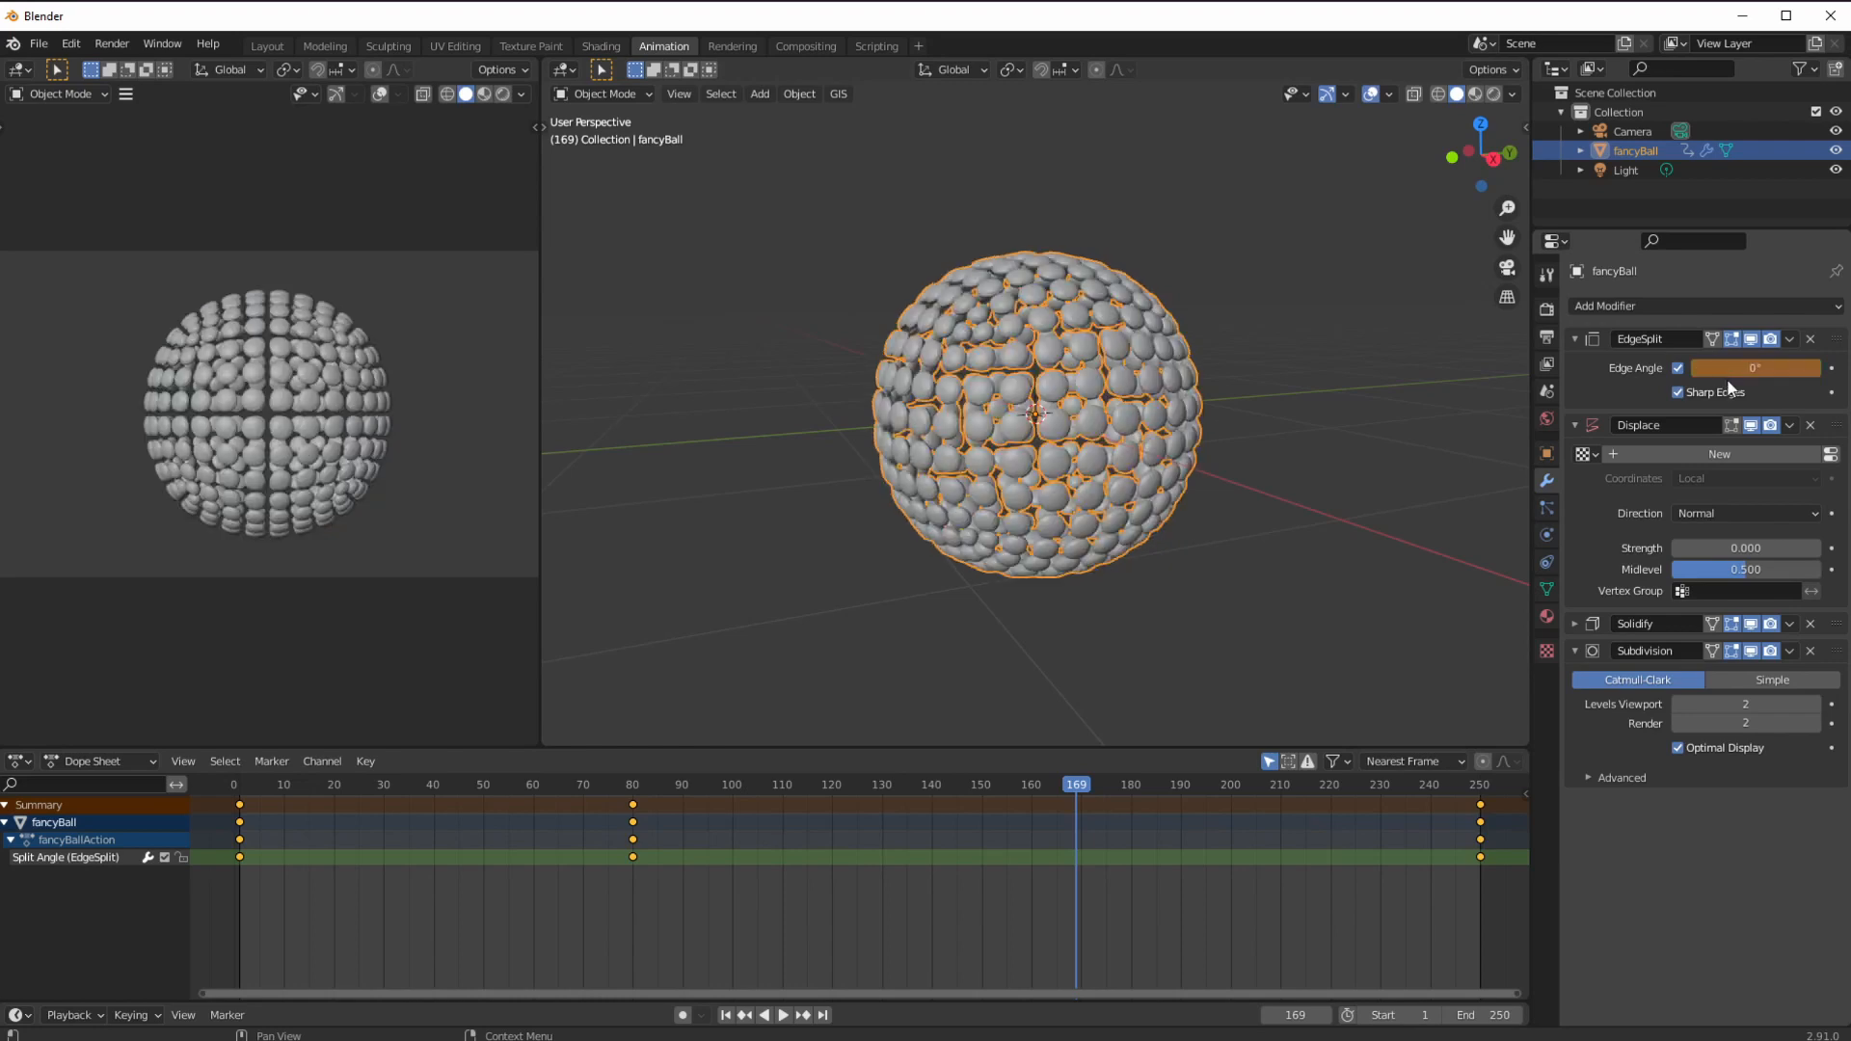
{"action": "key", "text": "i"}
{"action": "key", "text": "shift+Left"}
{"action": "key", "text": "space"}
{"action": "left_click_drag", "start_coordinate": [338, 788], "coordinate": [1078, 842]}
Try Edge Split angles of 13° and 13.5° at frame 250.
{"action": "left_click_drag", "start_coordinate": [1209, 783], "coordinate": [1471, 785]}
{"action": "left_click", "coordinate": [1765, 374]}
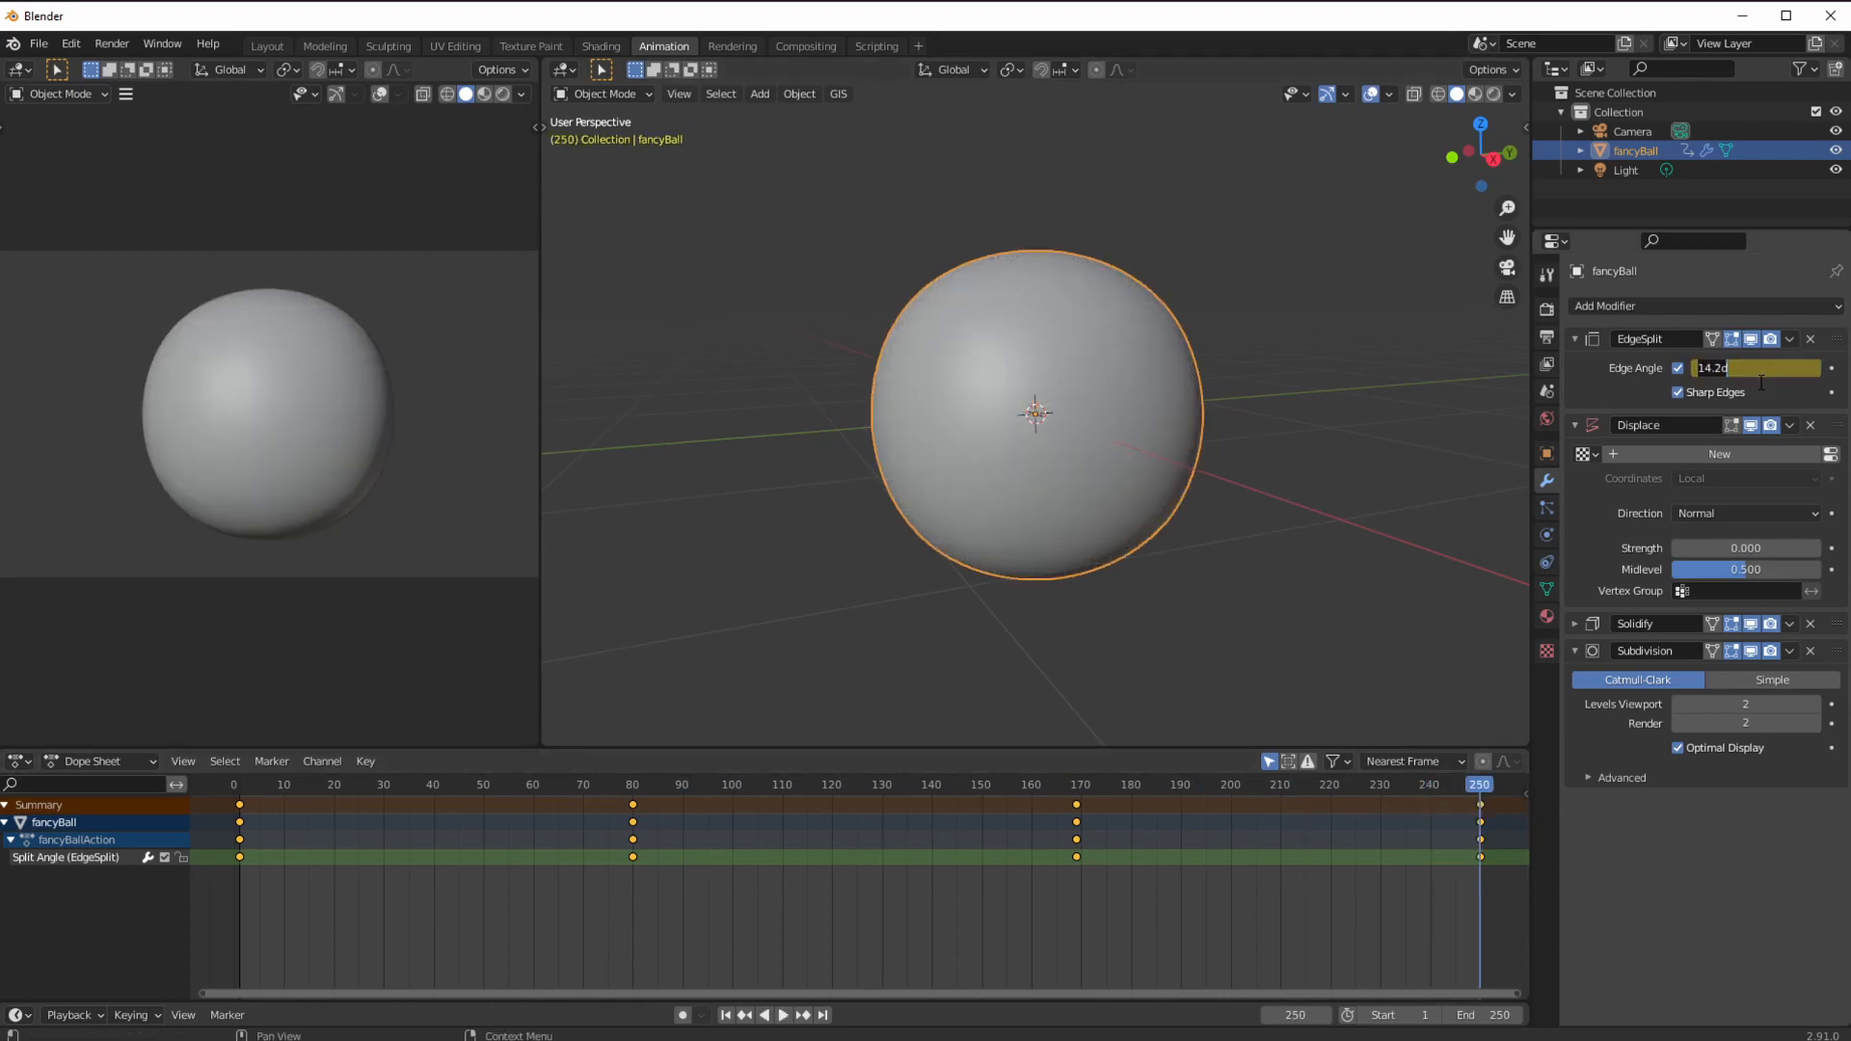
{"action": "type", "text": "13"}
{"action": "key", "text": "Return"}
{"action": "left_click", "coordinate": [1760, 376]}
{"action": "type", "text": "13.5"}
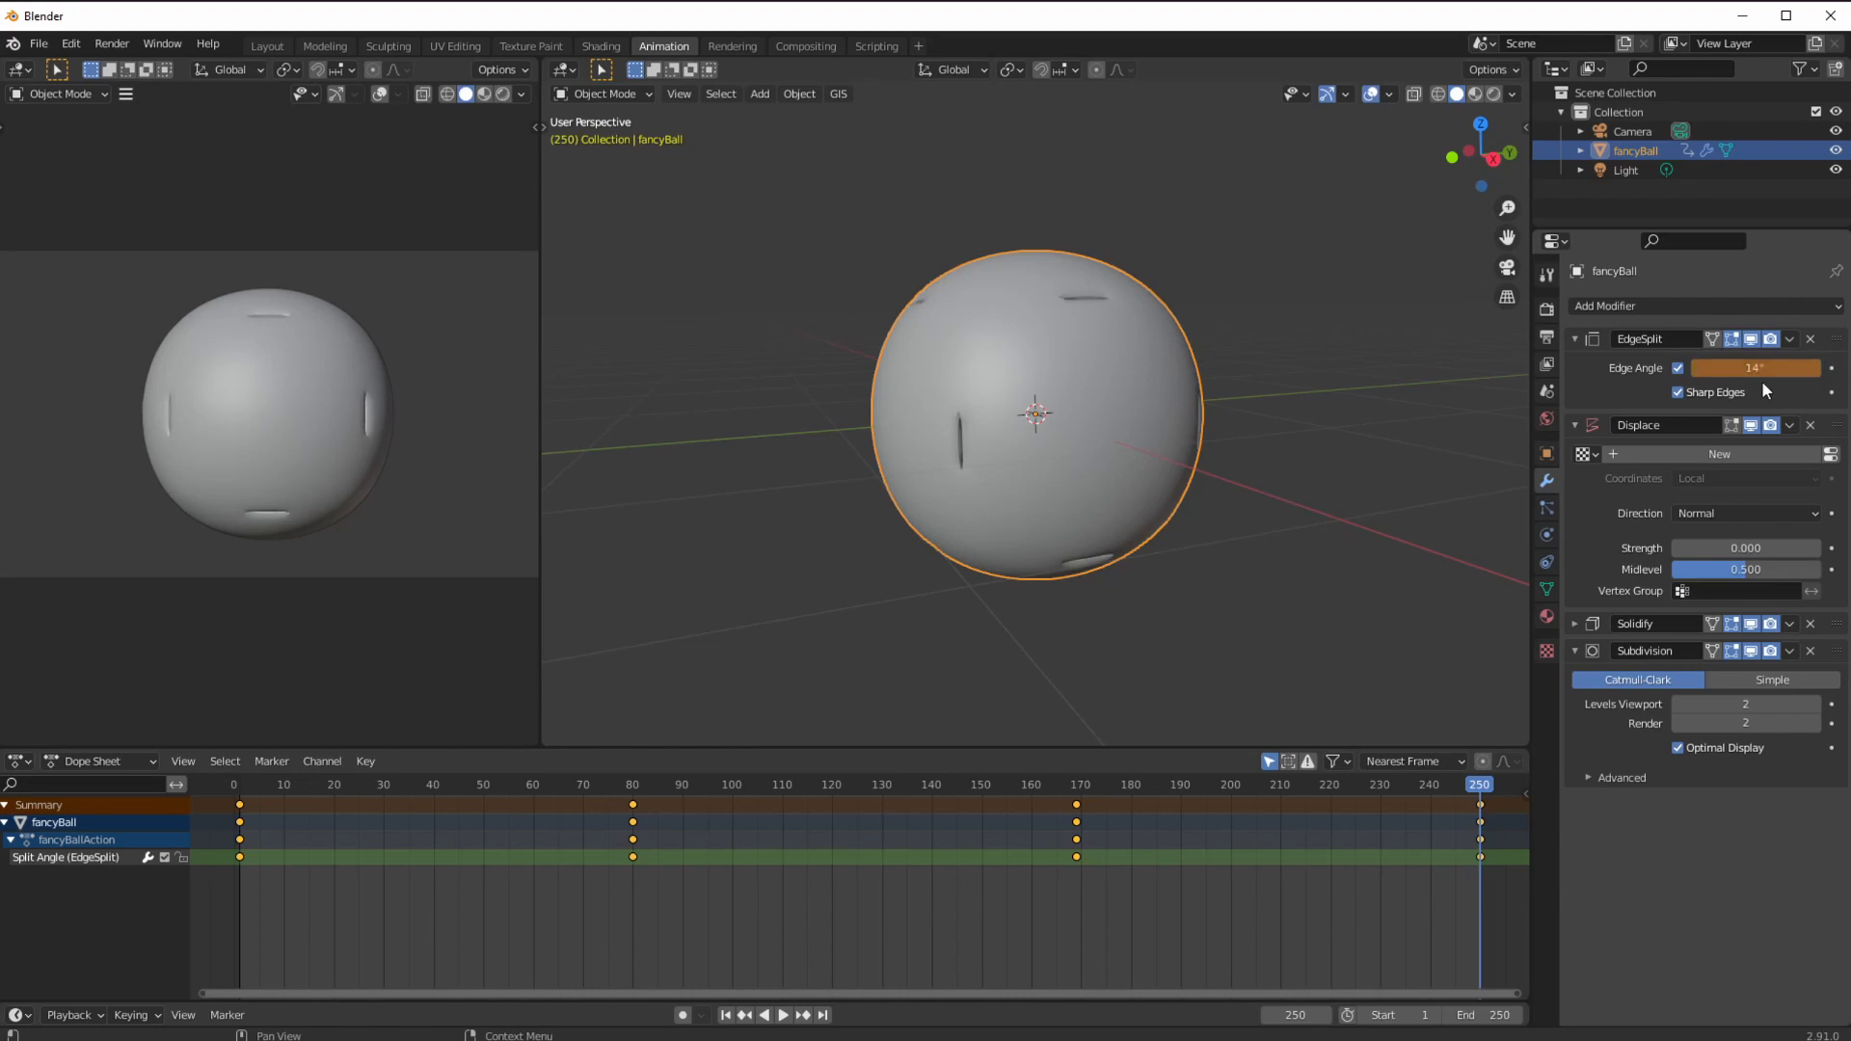
{"action": "key", "text": "BackSpace"}
{"action": "key", "text": "BackSpace"}
{"action": "type", "text": ".5"}
{"action": "key", "text": "Return"}
{"action": "left_click", "coordinate": [1747, 371]}
{"action": "type", "text": "1"}
{"action": "key", "text": "Return"}
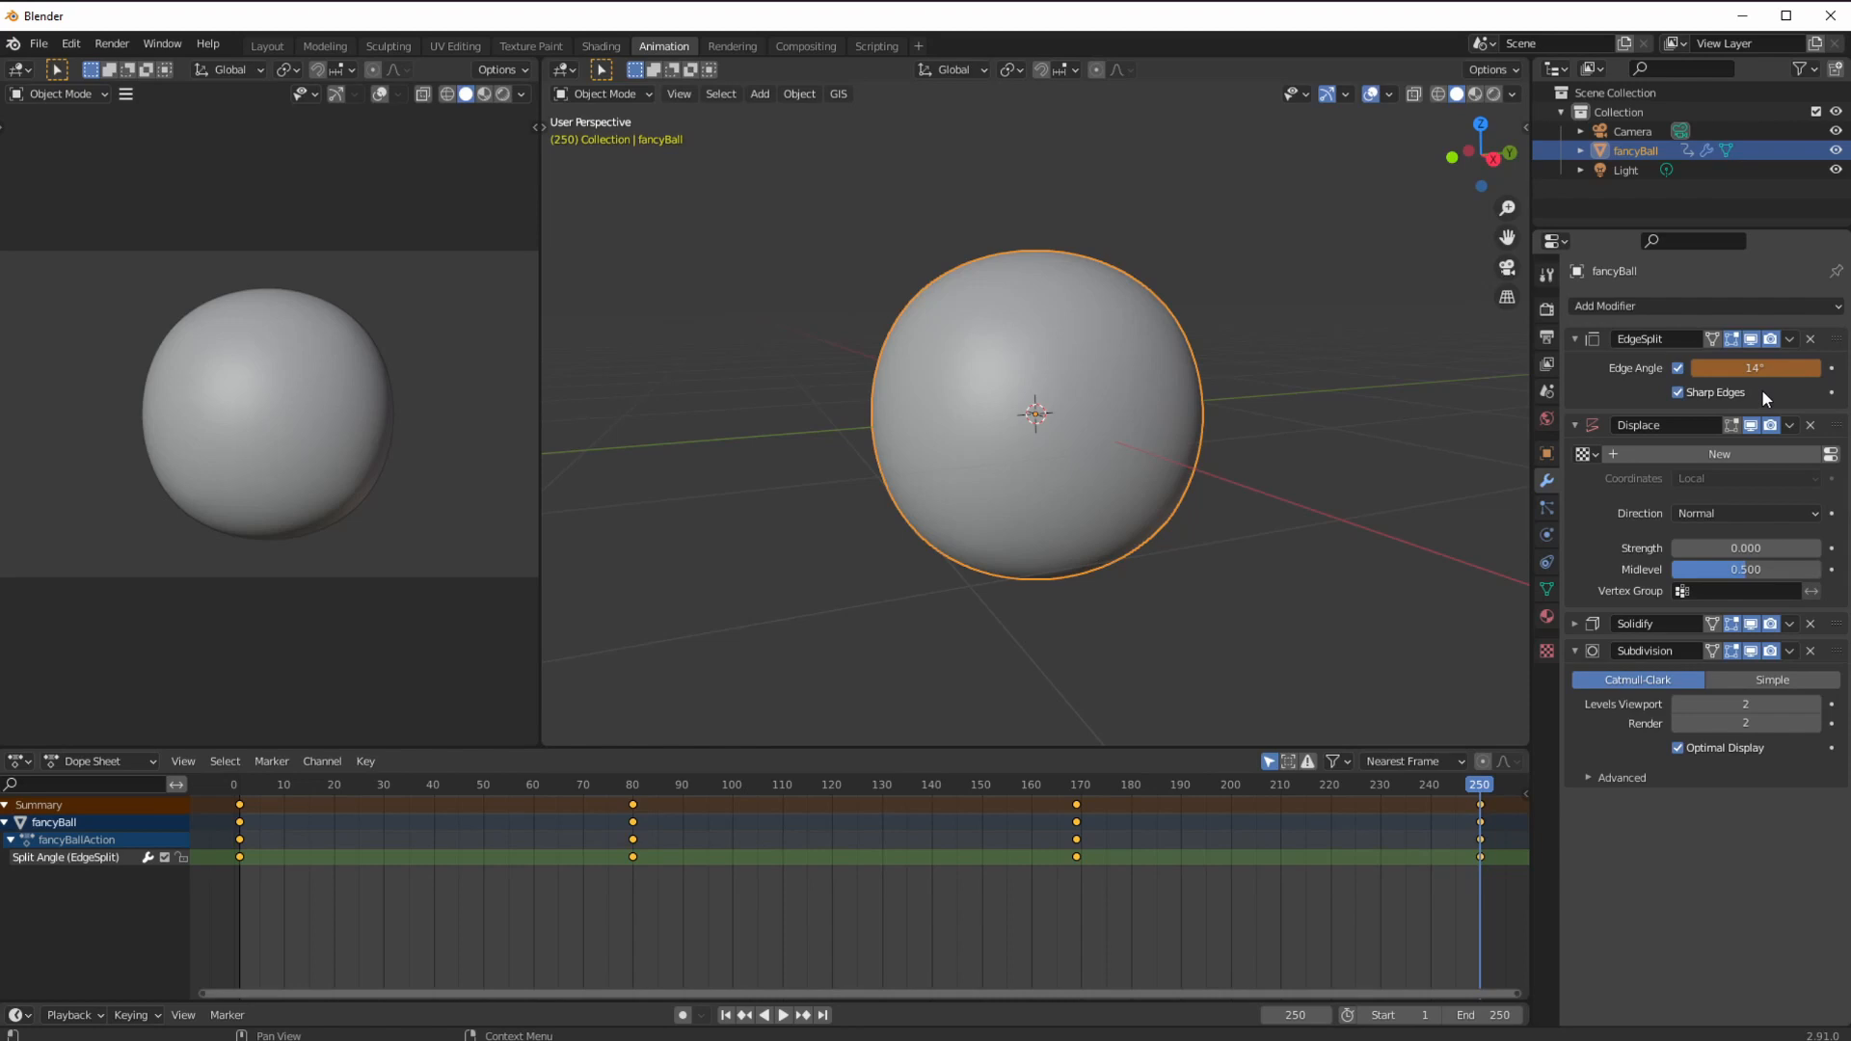
Keyframe the Displace strength of 0 at frames 1 and 250.
{"action": "key", "text": "space"}
{"action": "left_click", "coordinate": [344, 785]}
{"action": "left_click_drag", "start_coordinate": [324, 778], "coordinate": [239, 783]}
{"action": "key", "text": "space"}
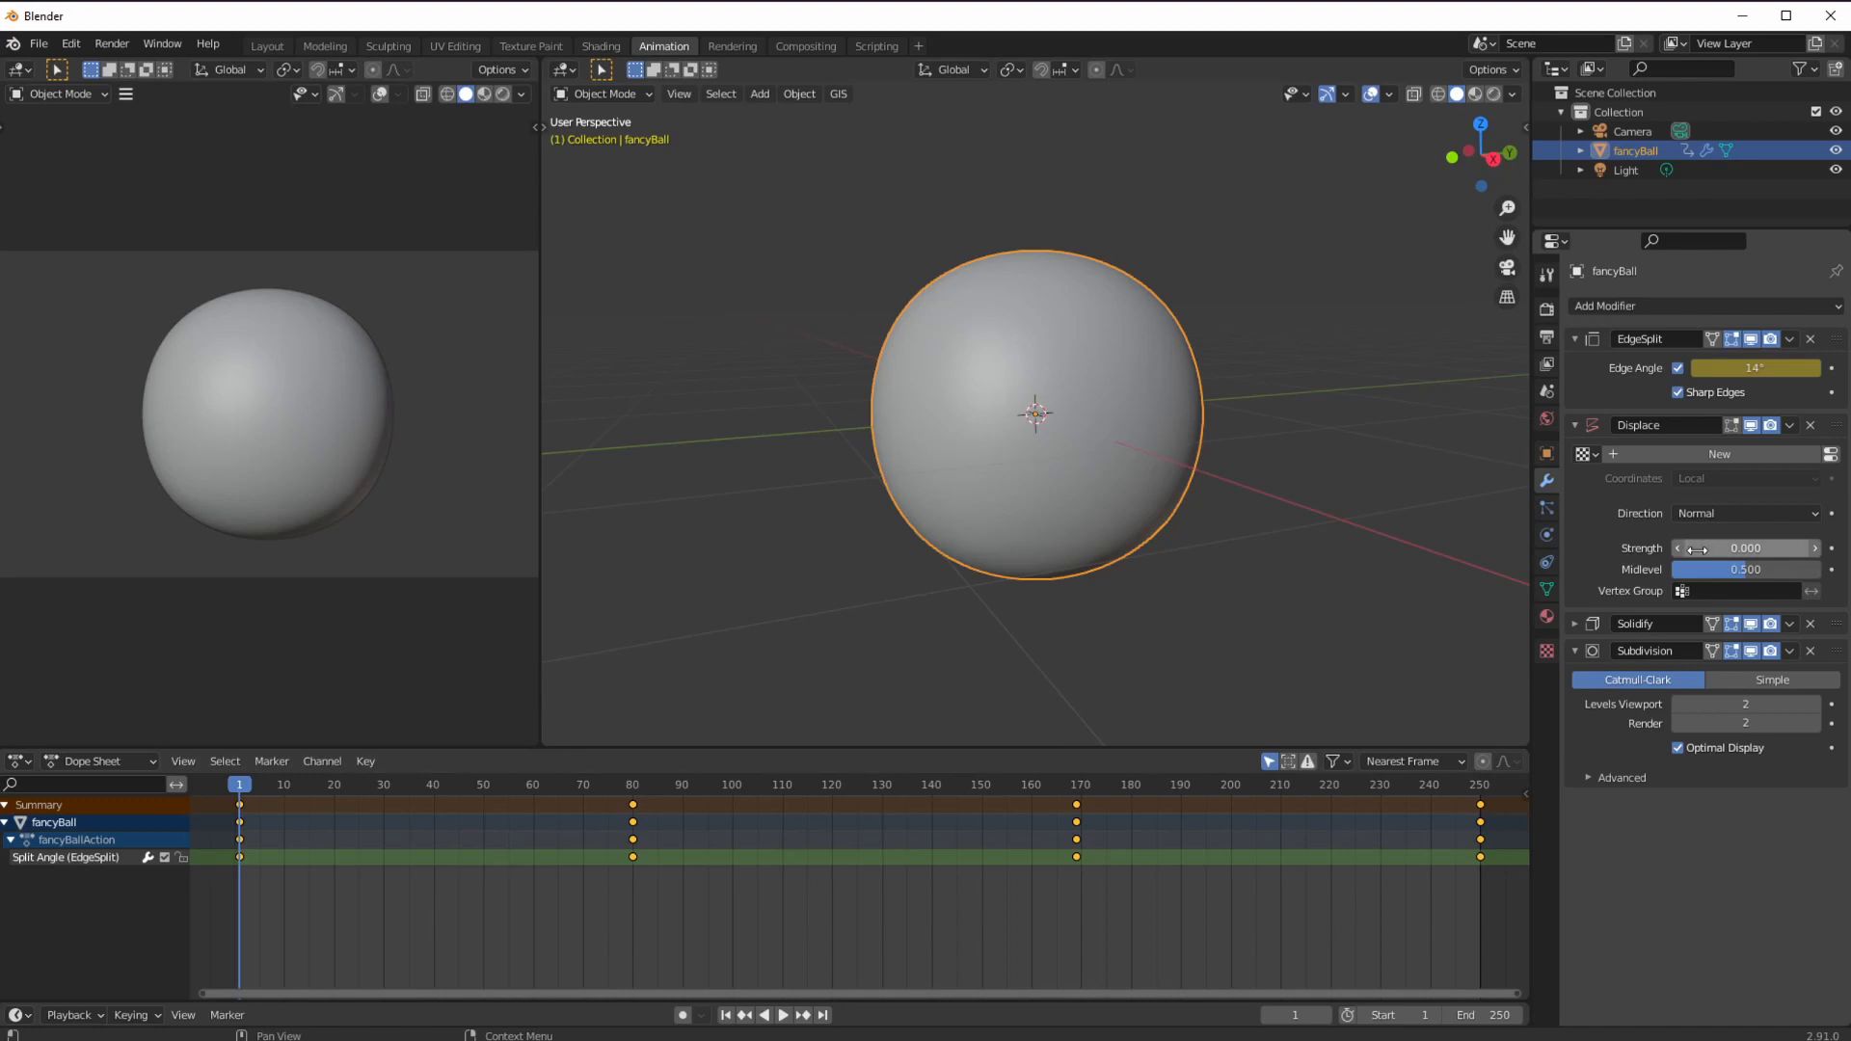
{"action": "key", "text": "i"}
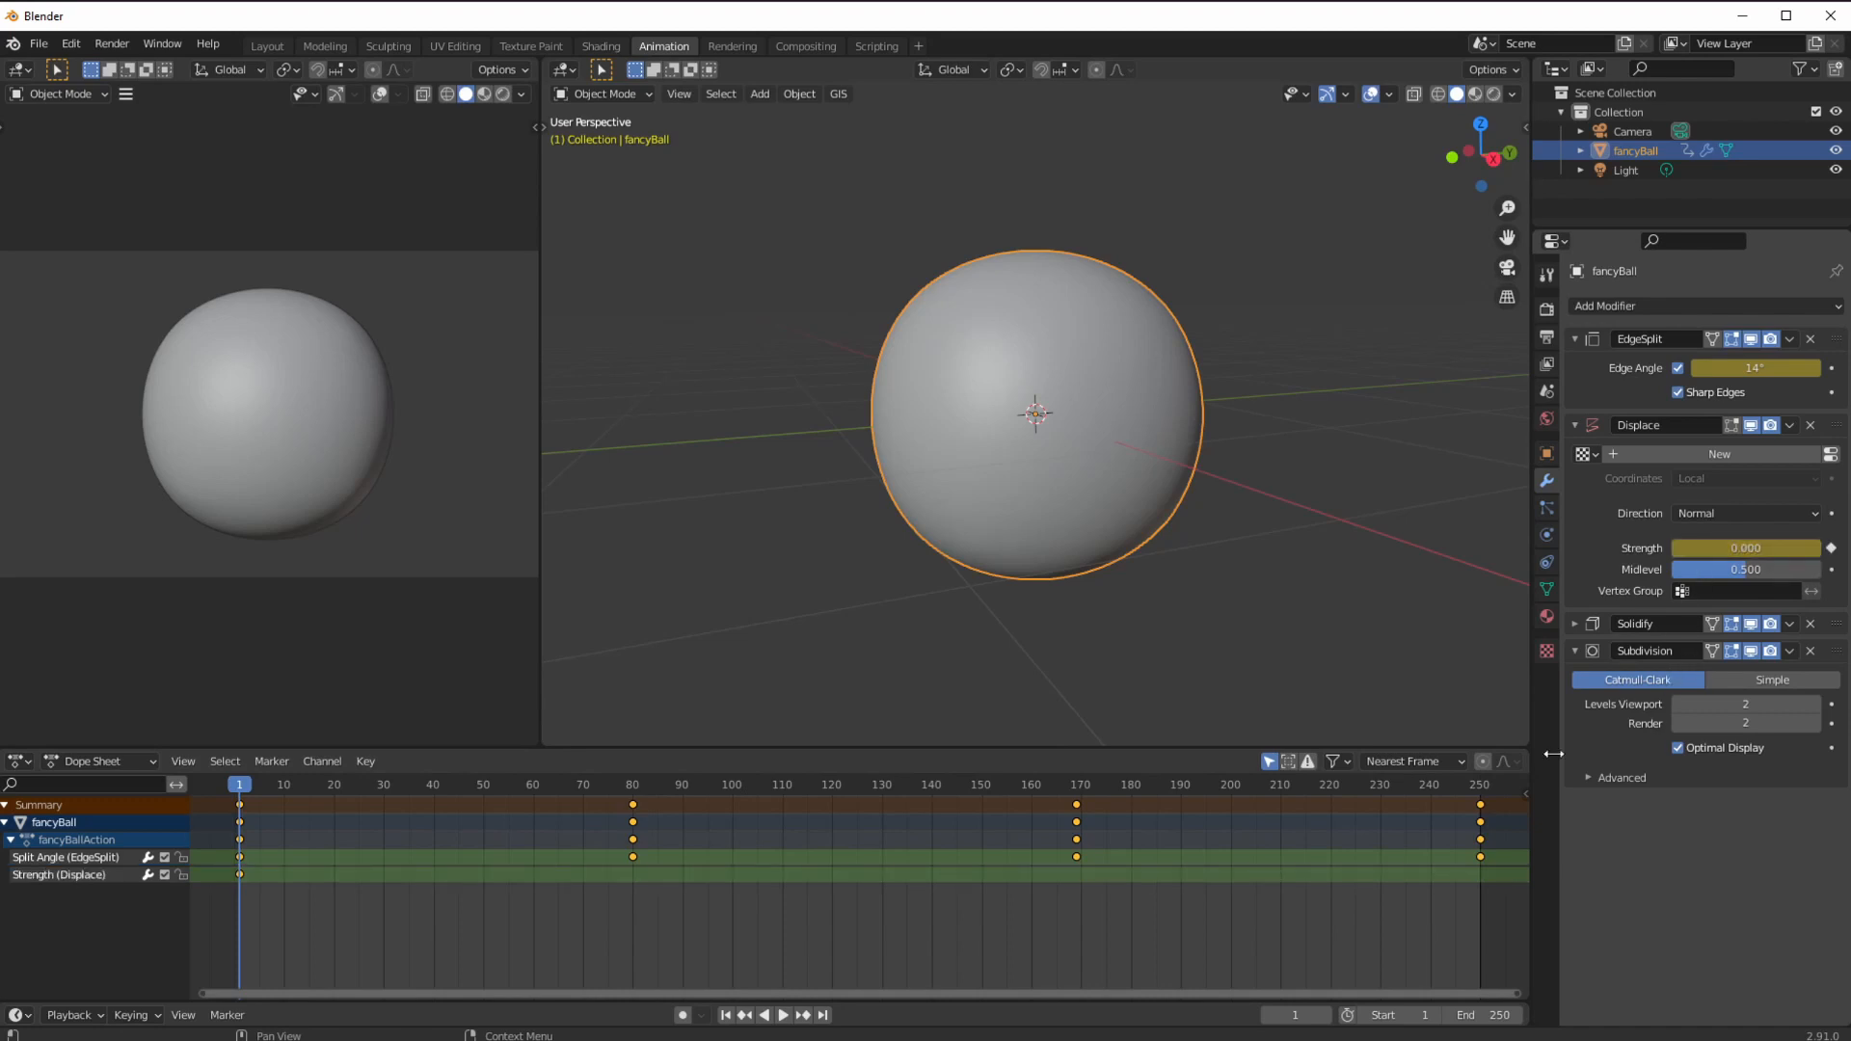
{"action": "left_click", "coordinate": [1481, 788]}
{"action": "key", "text": "space"}
{"action": "key", "text": "space"}
{"action": "key", "text": "i"}
Set the Displace strength to 1 at frame 60 and keyframe it.
{"action": "left_click_drag", "start_coordinate": [374, 785], "coordinate": [533, 815]}
{"action": "key", "text": "space"}
{"action": "key", "text": "space"}
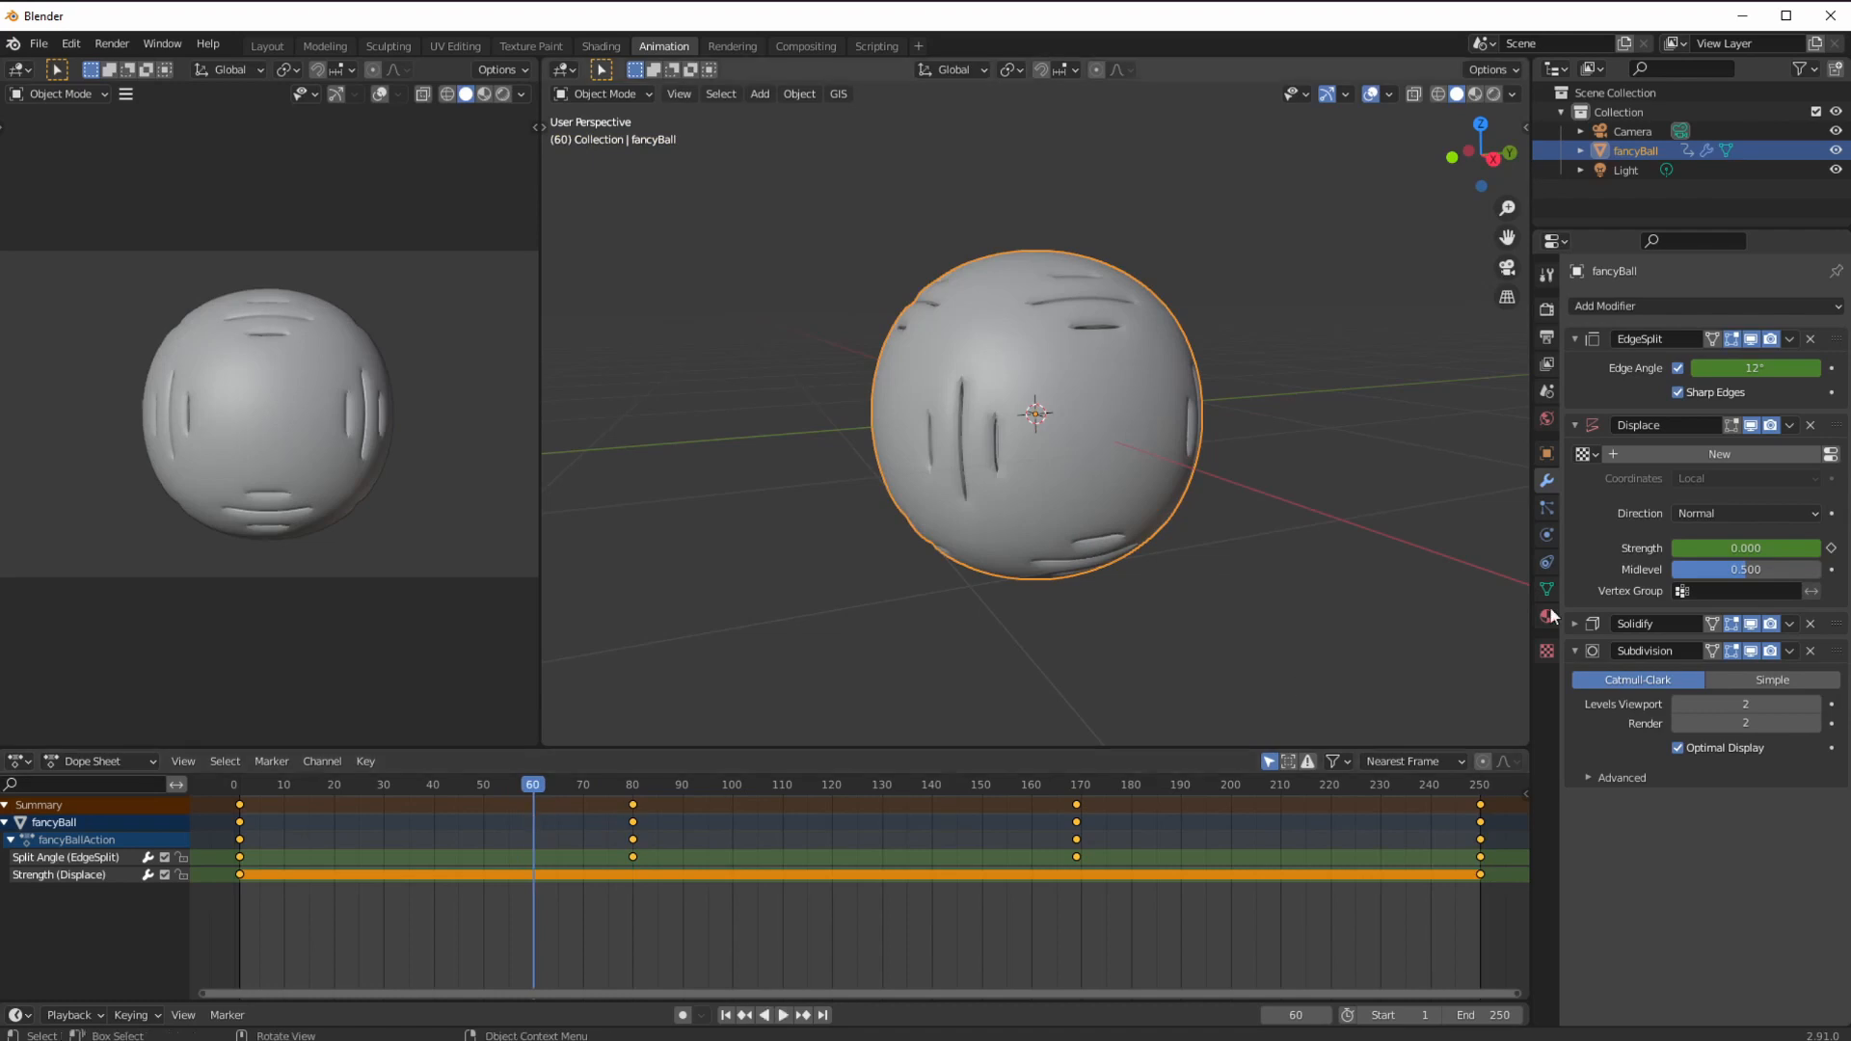
{"action": "left_click", "coordinate": [1713, 548]}
{"action": "type", "text": "1"}
{"action": "key", "text": "Return"}
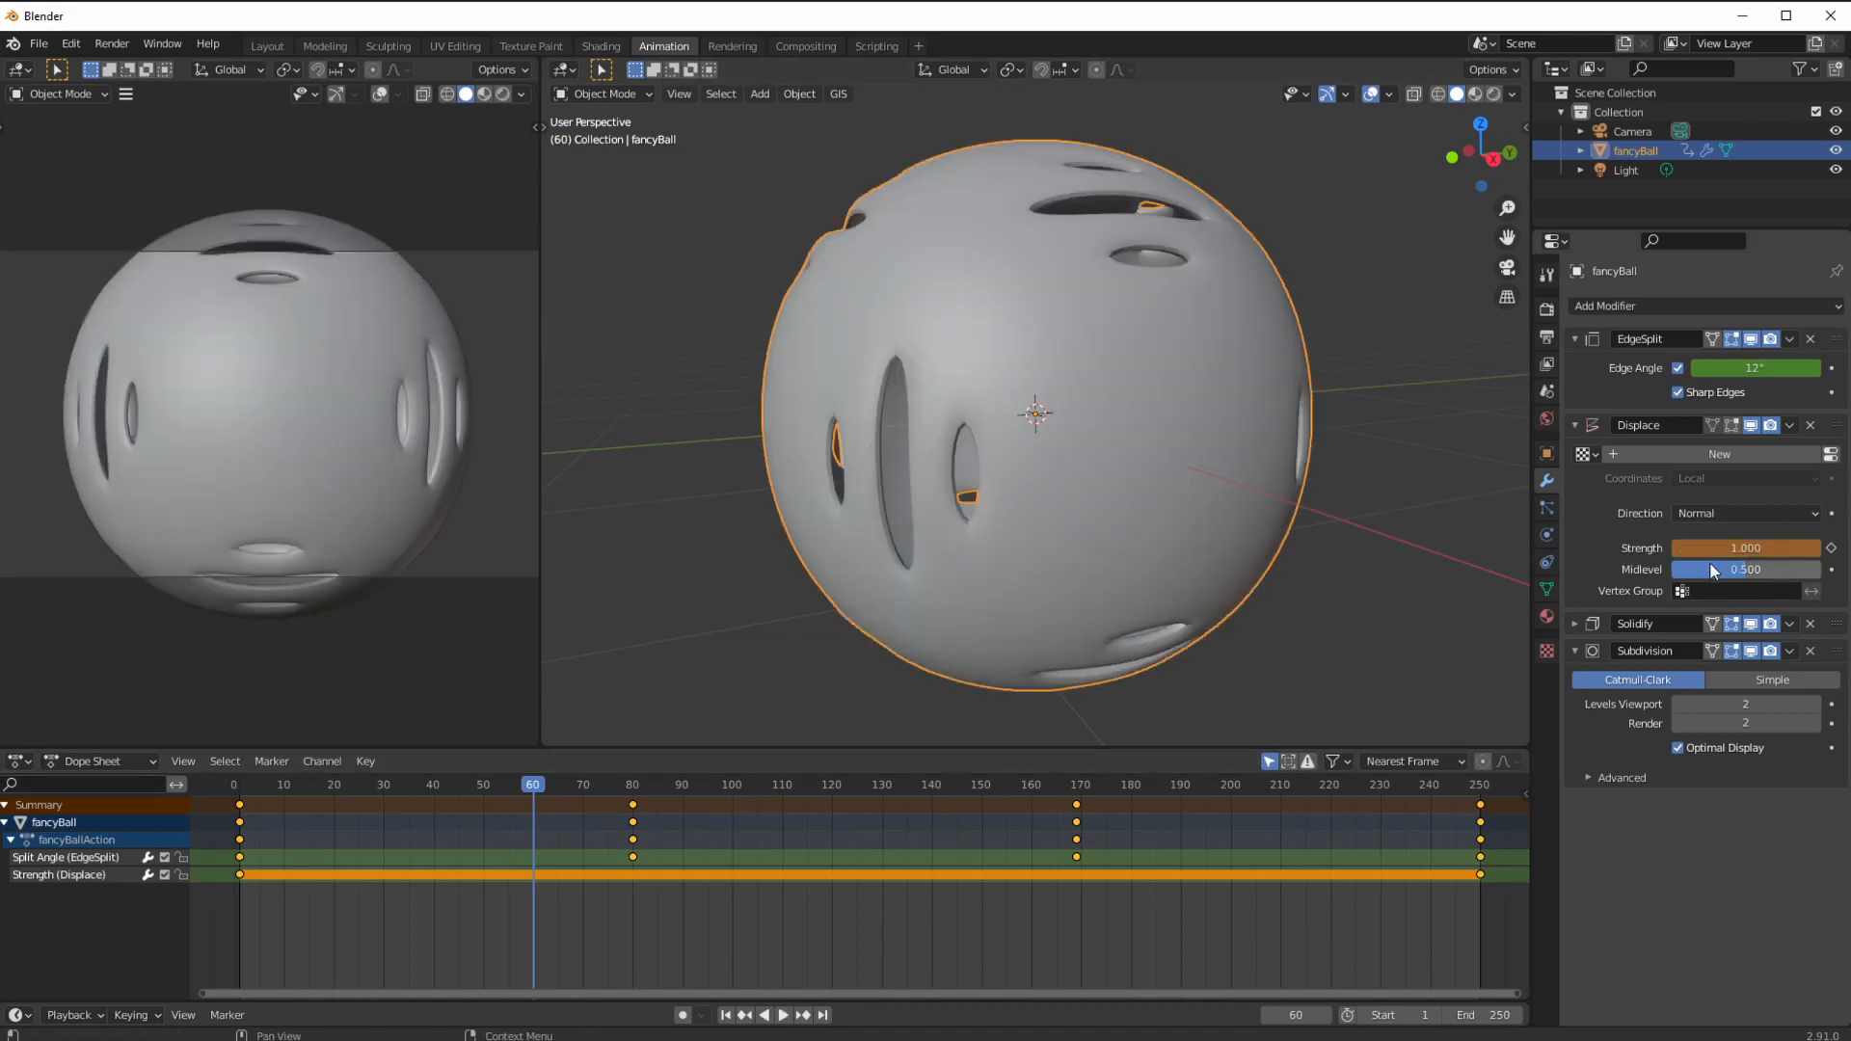
{"action": "left_click", "coordinate": [1709, 561]}
{"action": "type", "text": "i"}
{"action": "key", "text": "Return"}
{"action": "key", "text": "i"}
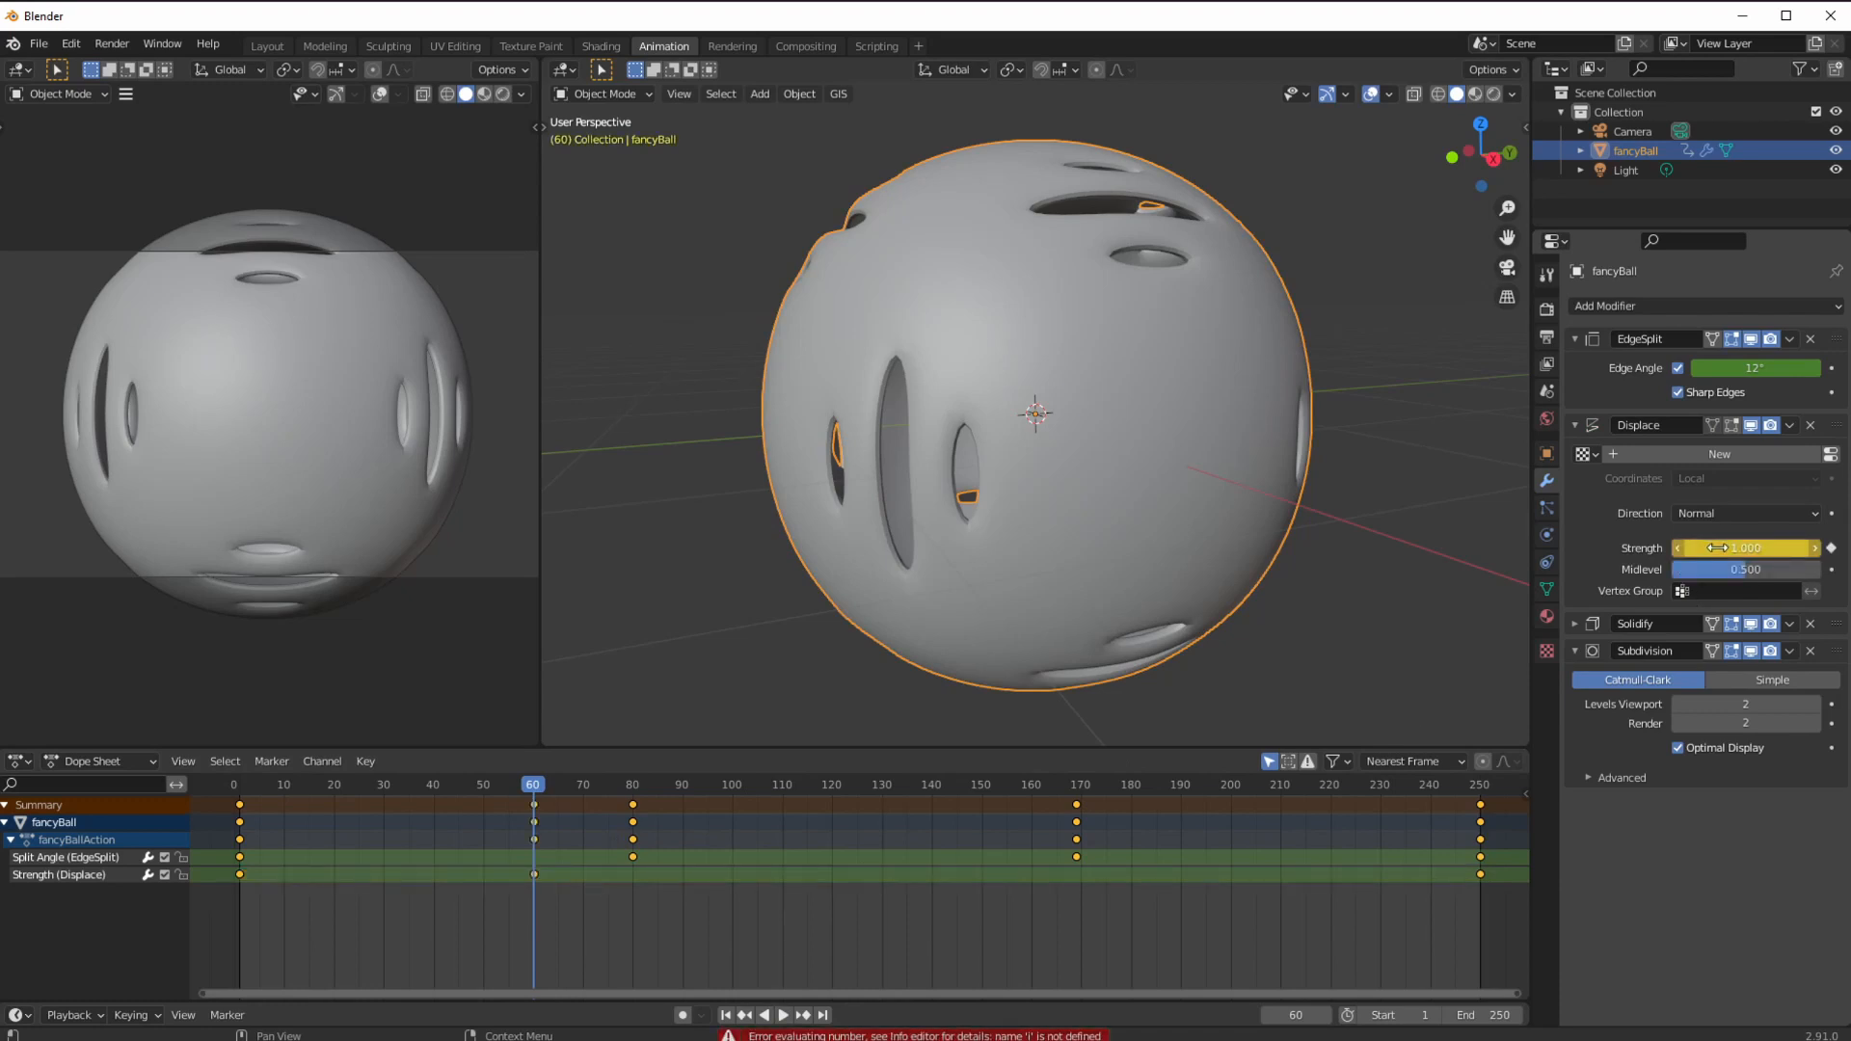
Set the Displace strength to 1 at frame 136 and keyframe it.
{"action": "key", "text": "space"}
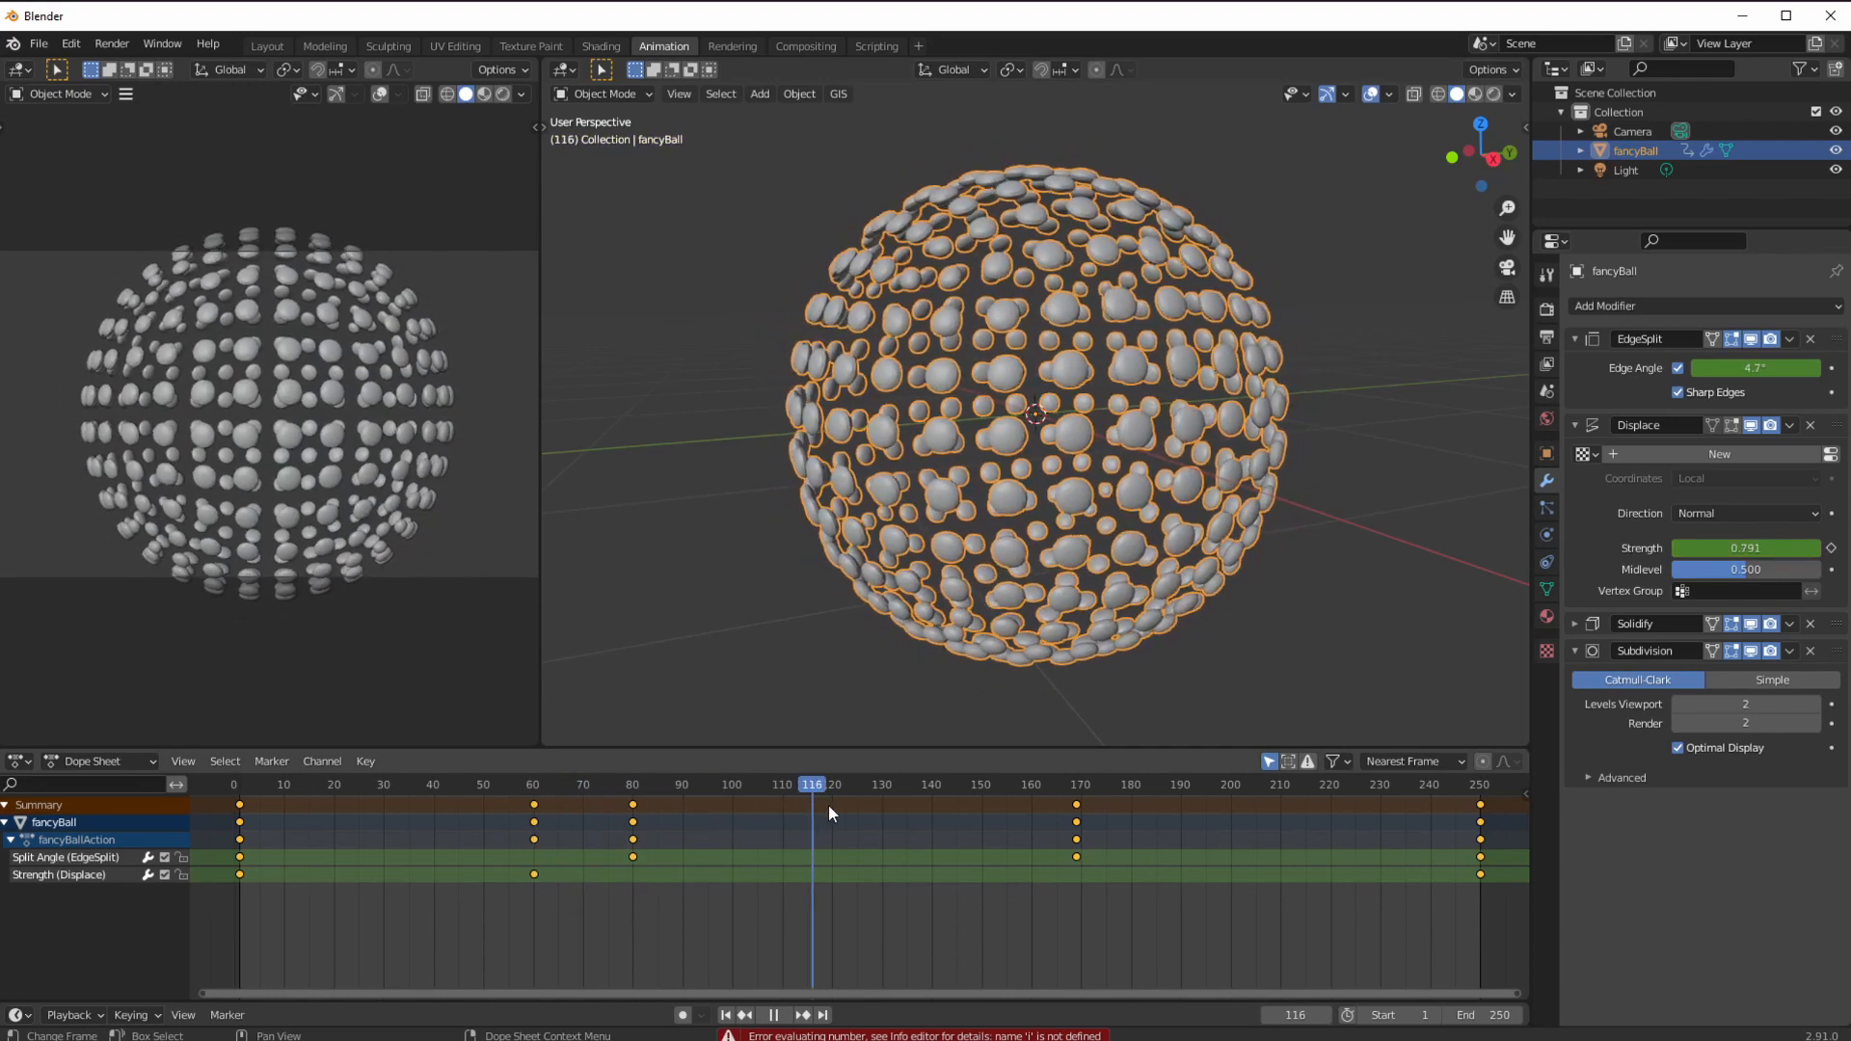
{"action": "key", "text": "space"}
{"action": "left_click", "coordinate": [1682, 548]}
{"action": "type", "text": "i"}
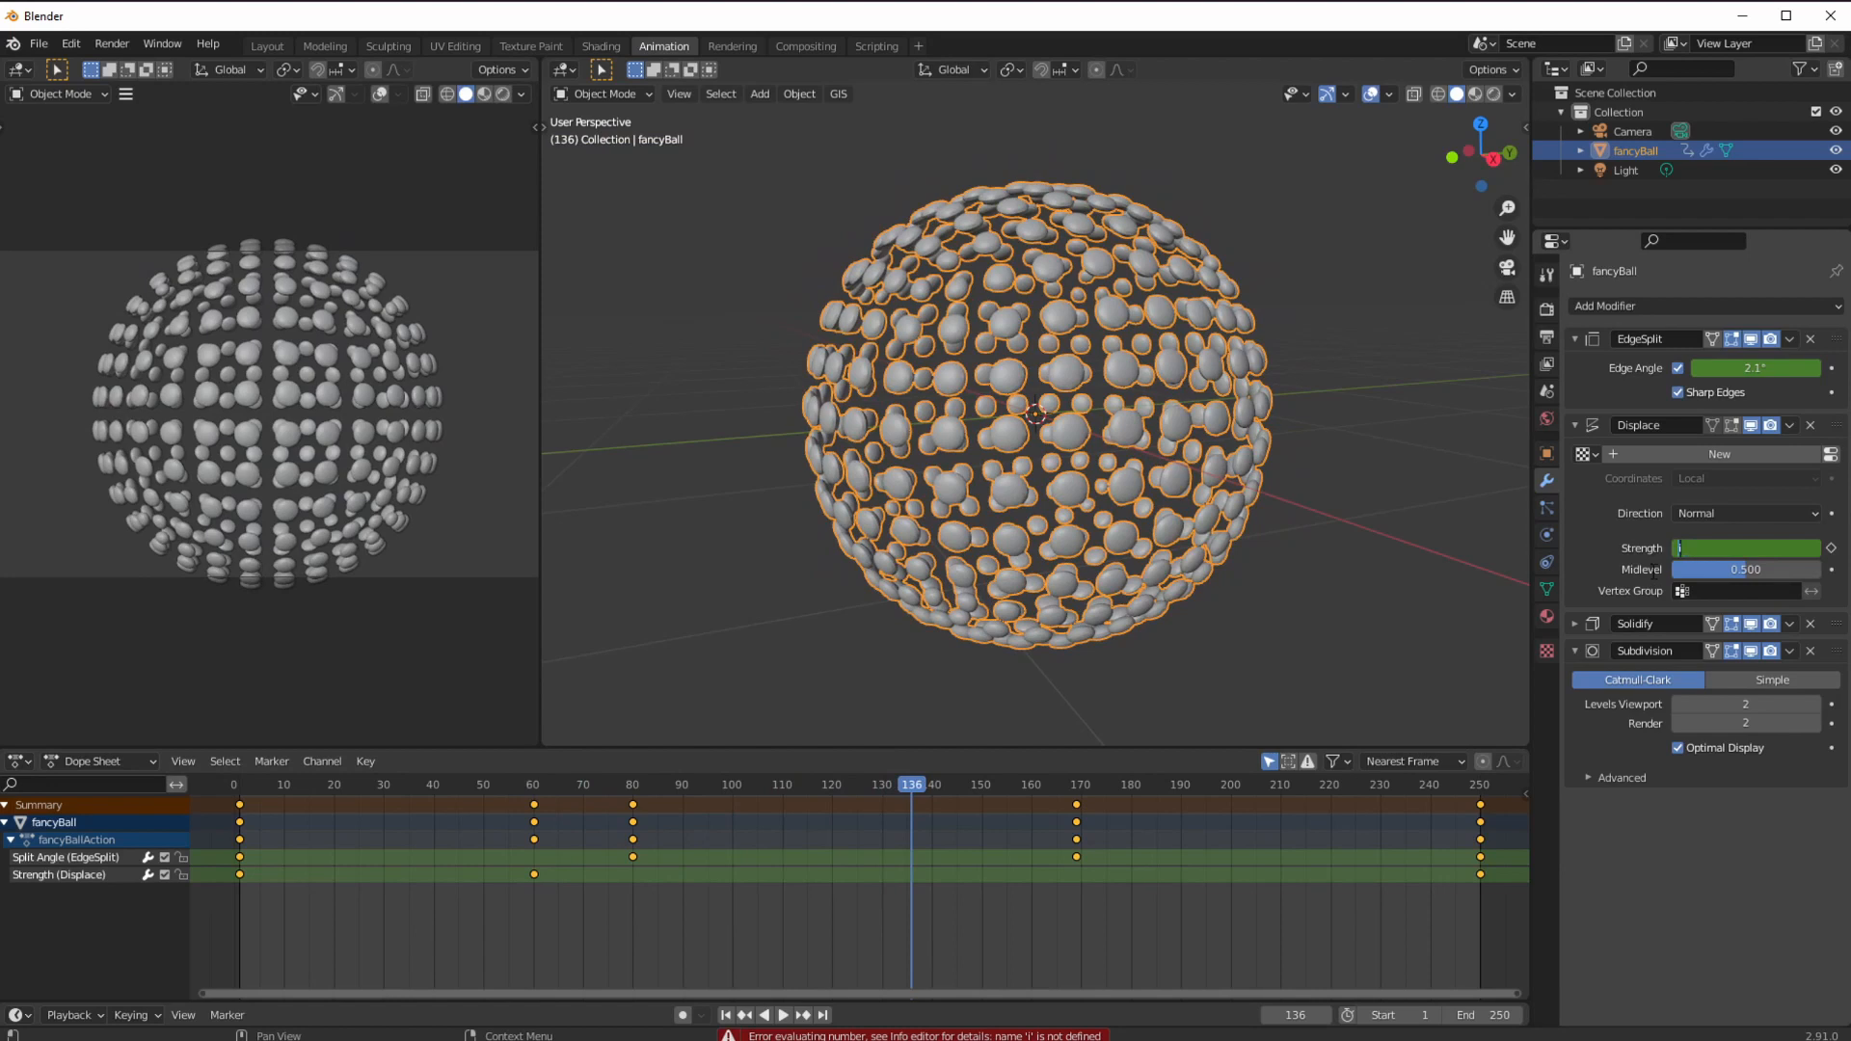
{"action": "type", "text": "1"}
{"action": "key", "text": "Return"}
{"action": "key", "text": "i"}
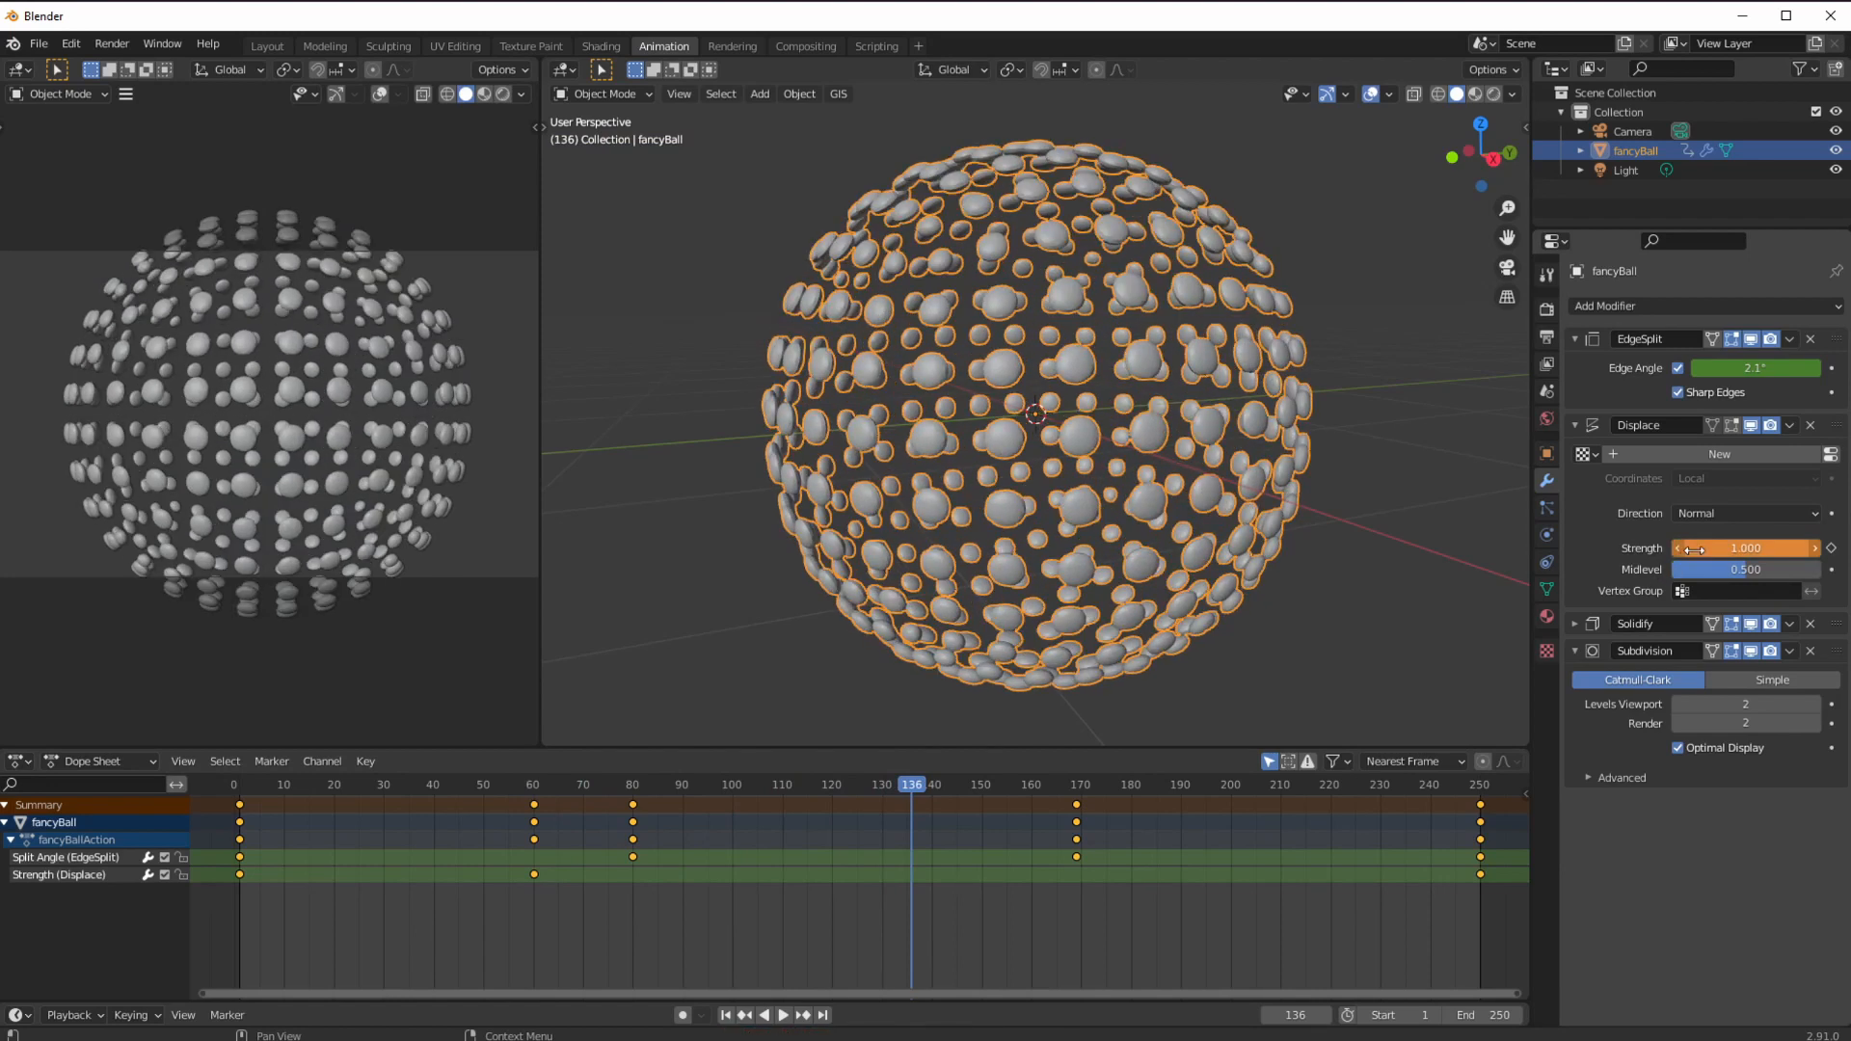
{"action": "right_click", "coordinate": [1694, 549]}
{"action": "left_click", "coordinate": [1694, 550]}
Move the Displace strength keyframe from frame 136 to about frame 193 and play the animation to check the timing.
{"action": "key", "text": "space"}
{"action": "key", "text": "space"}
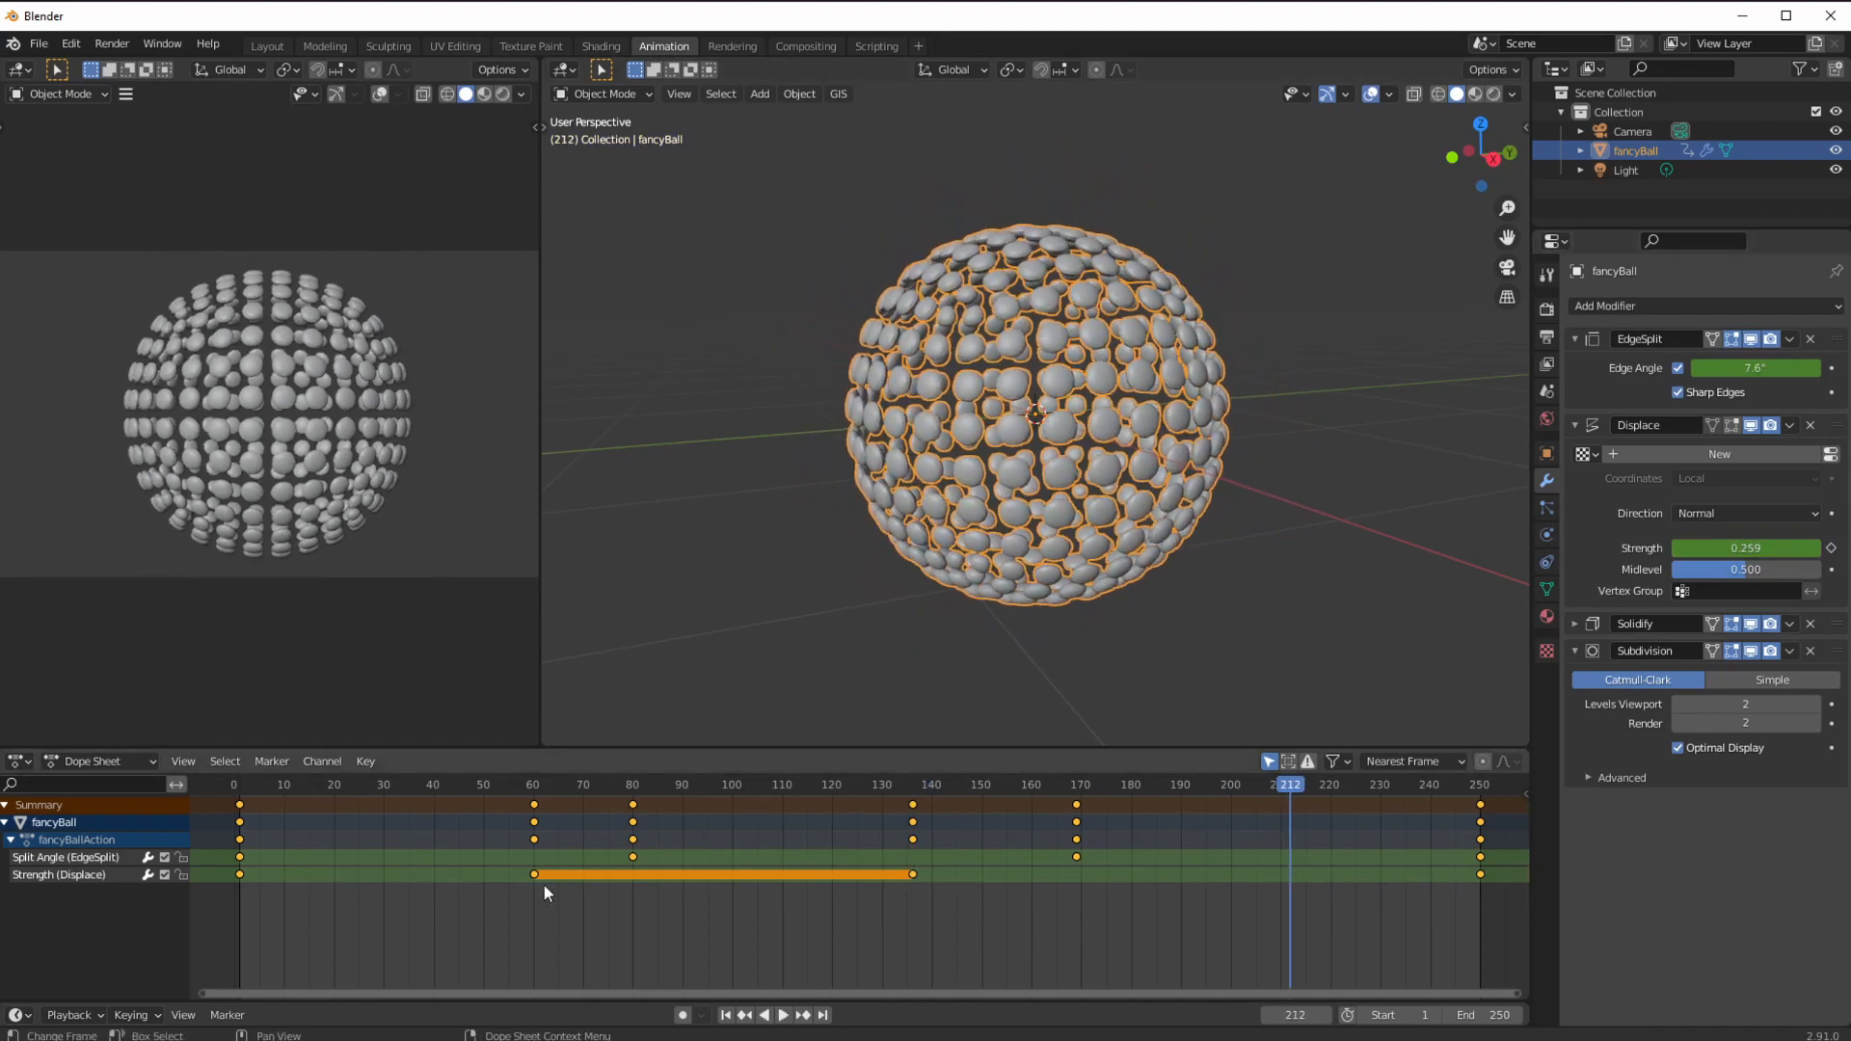
{"action": "left_click_drag", "start_coordinate": [914, 875], "coordinate": [1209, 887]}
{"action": "key", "text": "space"}
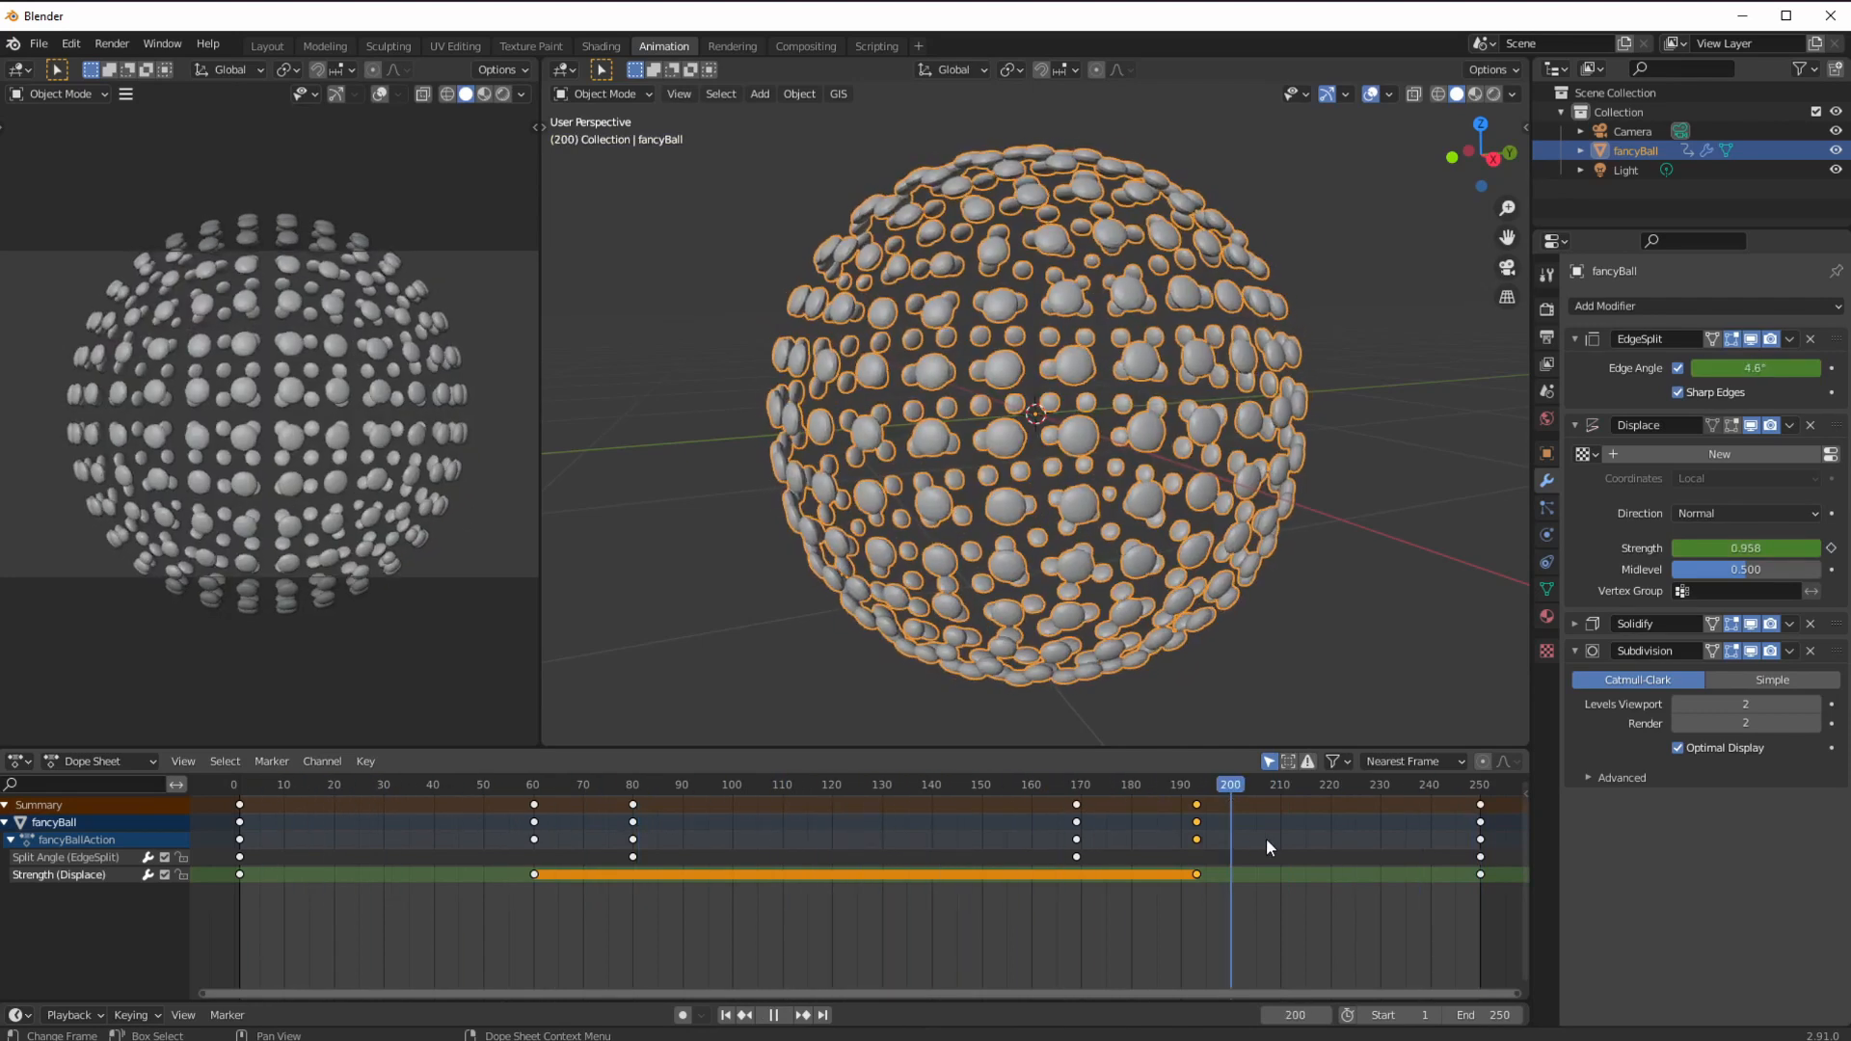
{"action": "key", "text": "Escape"}
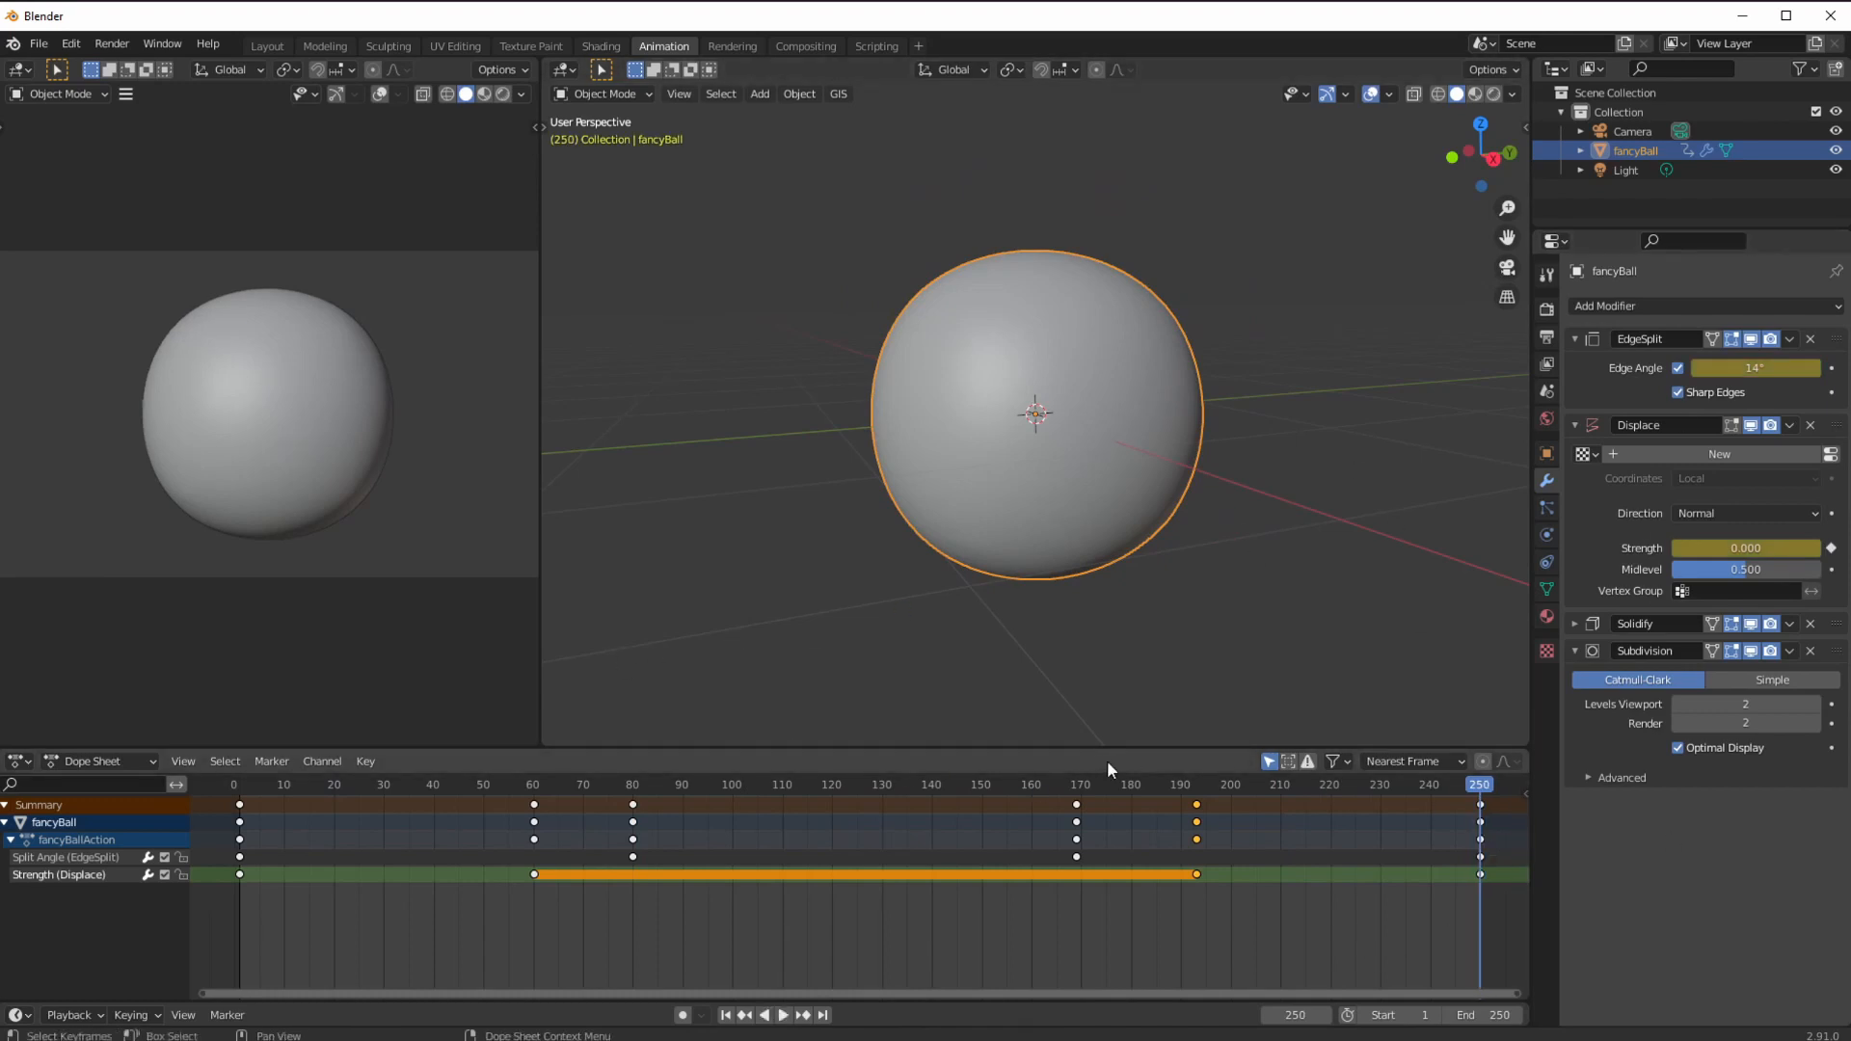
Collapse the Edge Split, Displace and Subdivision settings and play the animation from the first frame.
{"action": "left_click", "coordinate": [1577, 338]}
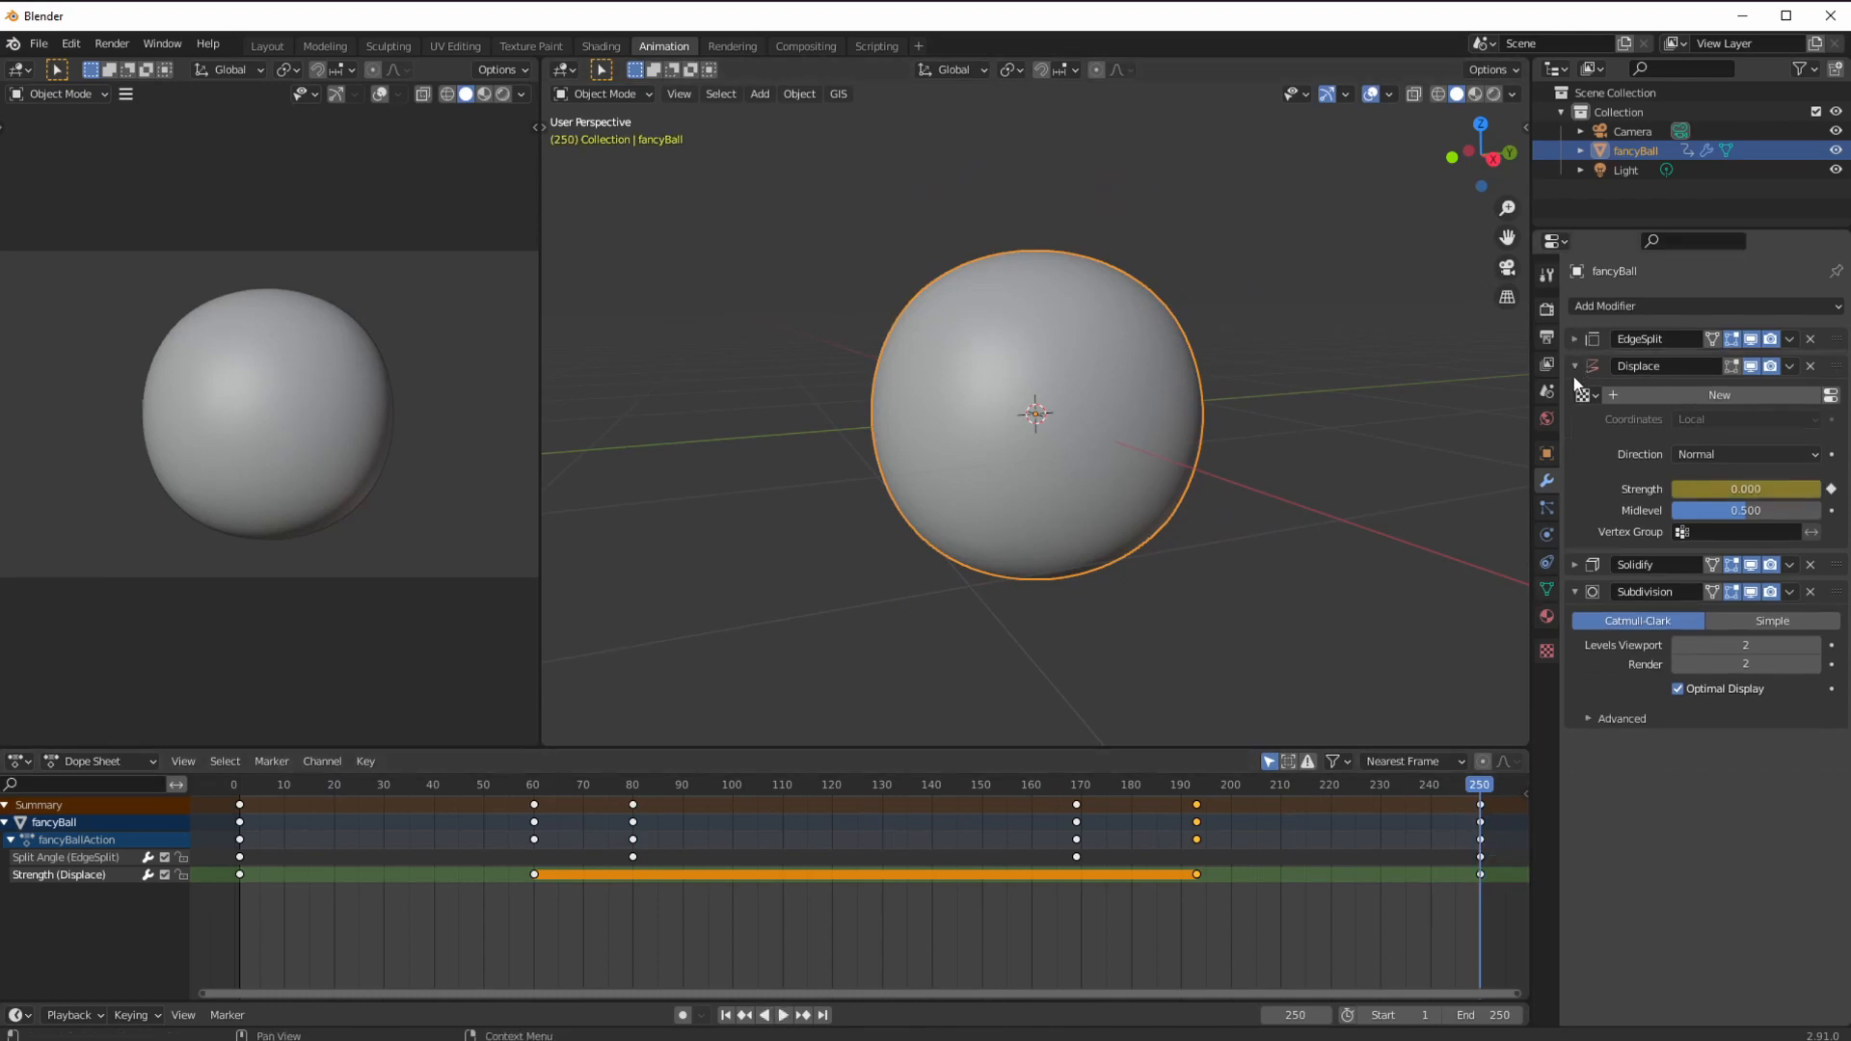
{"action": "left_click", "coordinate": [1575, 365]}
{"action": "left_click", "coordinate": [1576, 422]}
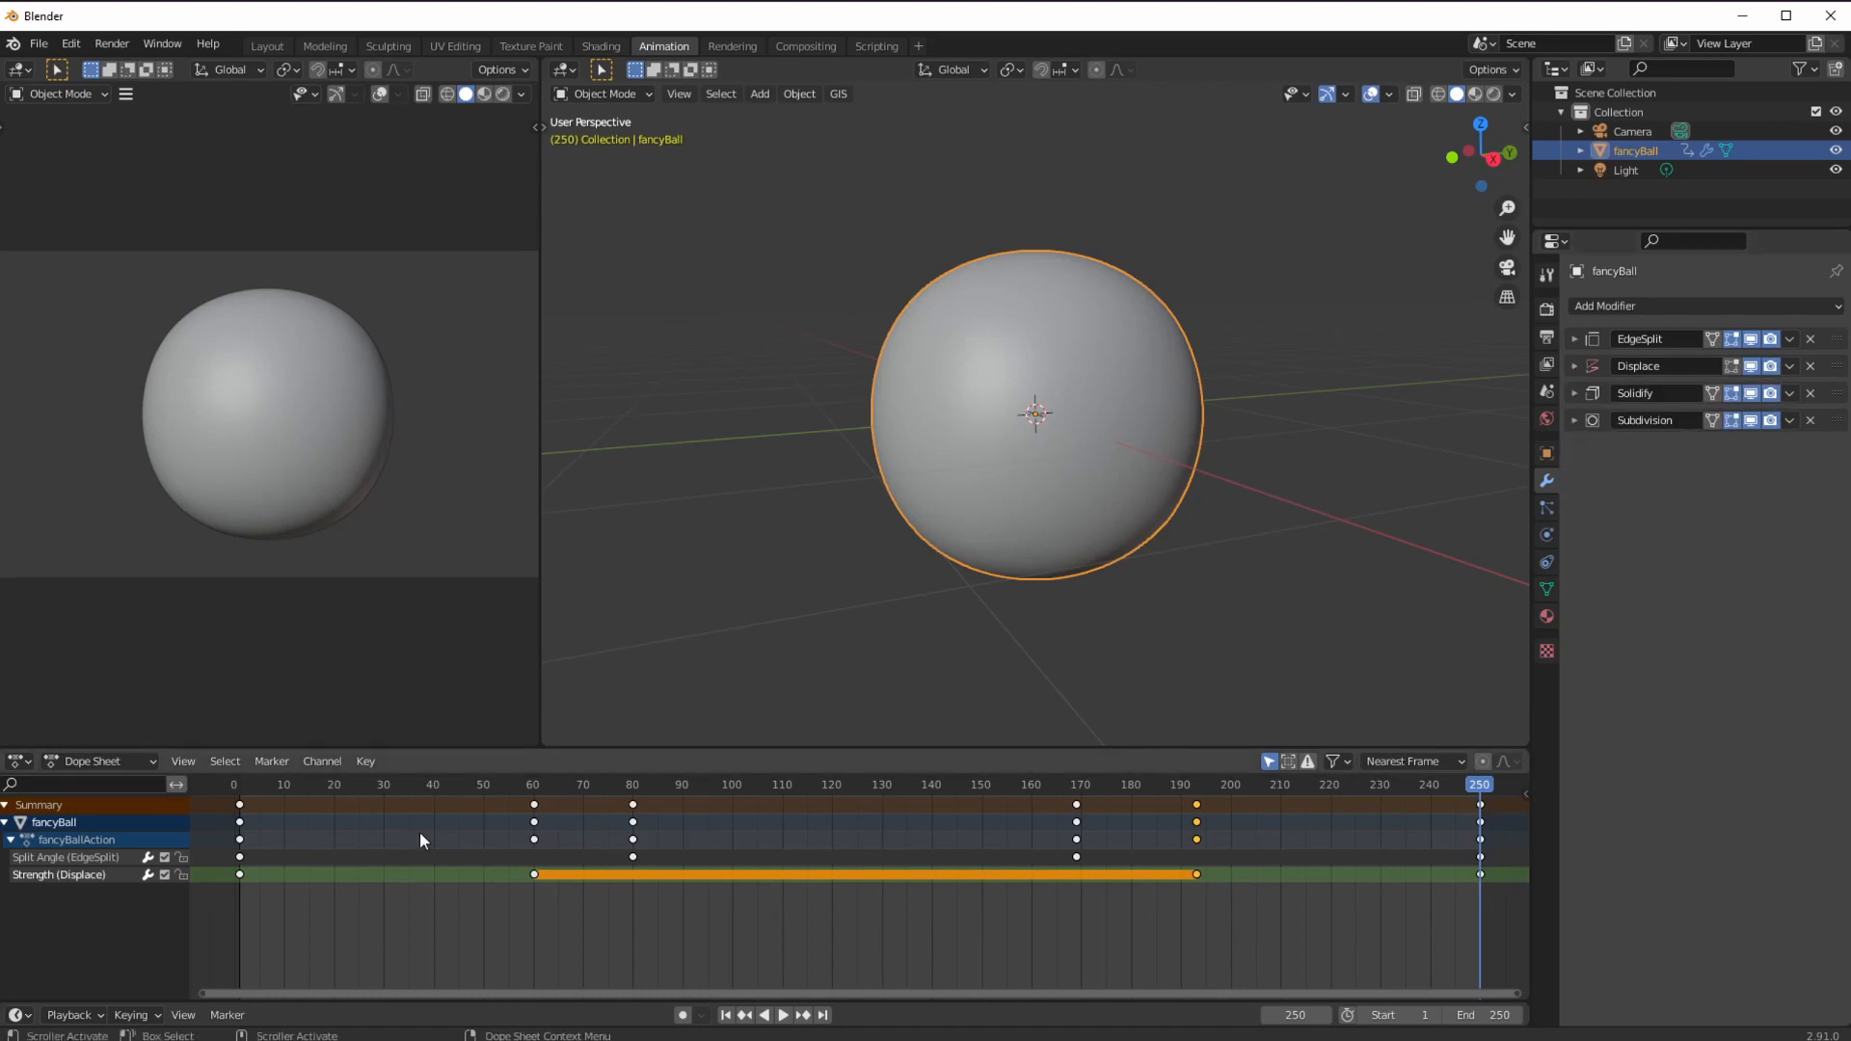
{"action": "left_click", "coordinate": [726, 1015]}
{"action": "left_click", "coordinate": [783, 1015]}
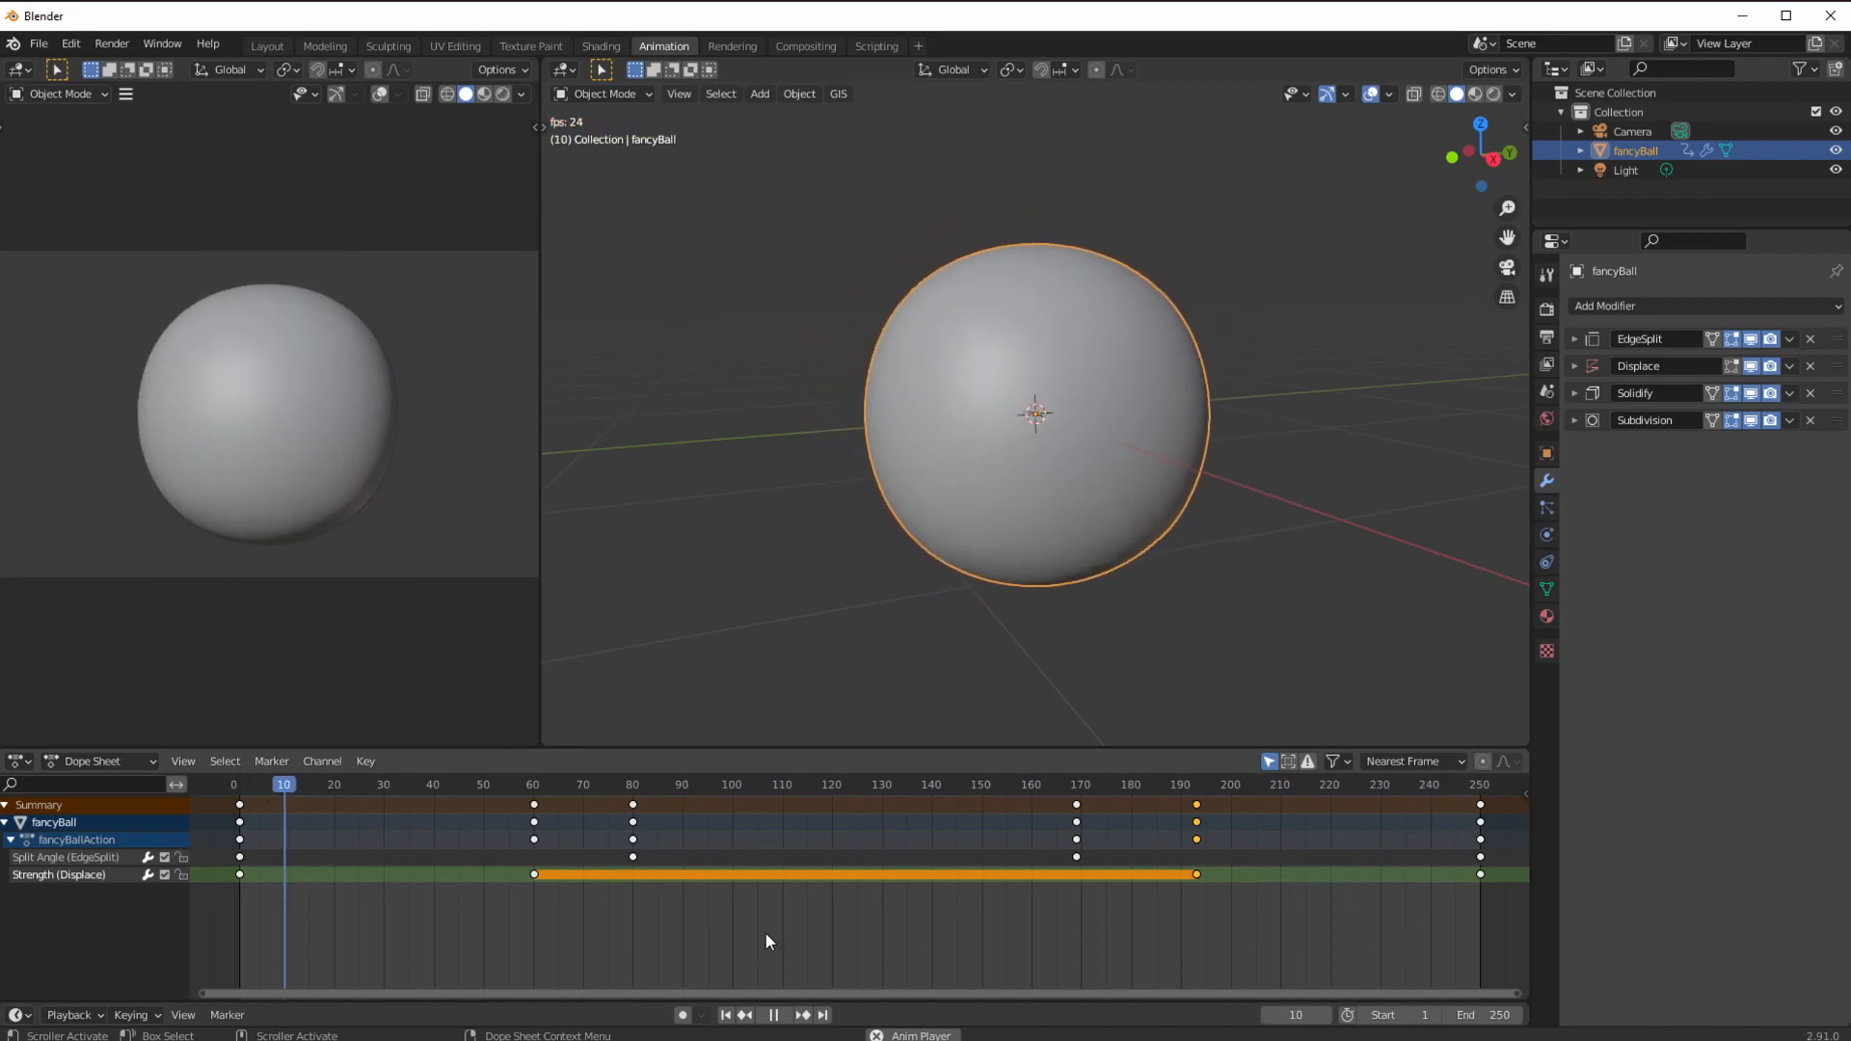
{"action": "left_click", "coordinate": [777, 1018]}
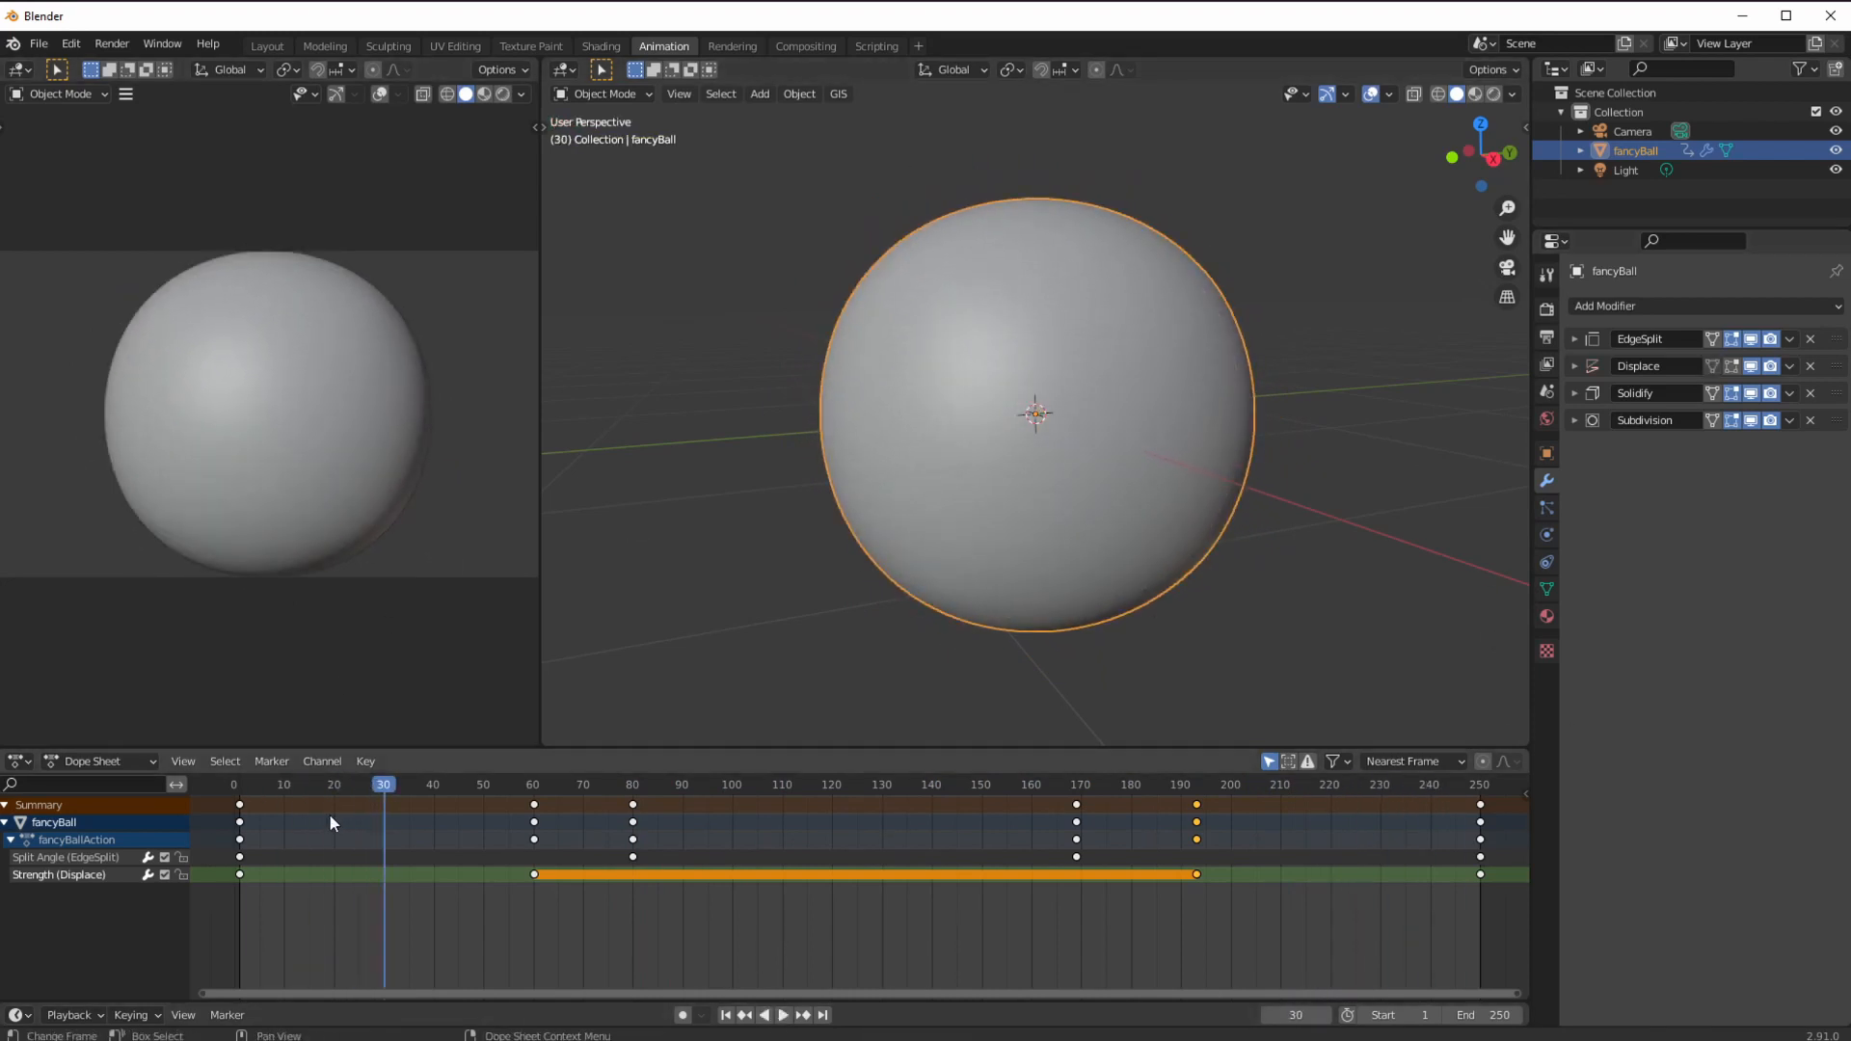
Go to frame 1 and insert a Rotation keyframe for fancyBall at 0° on all axes.
{"action": "left_click_drag", "start_coordinate": [299, 787], "coordinate": [239, 839]}
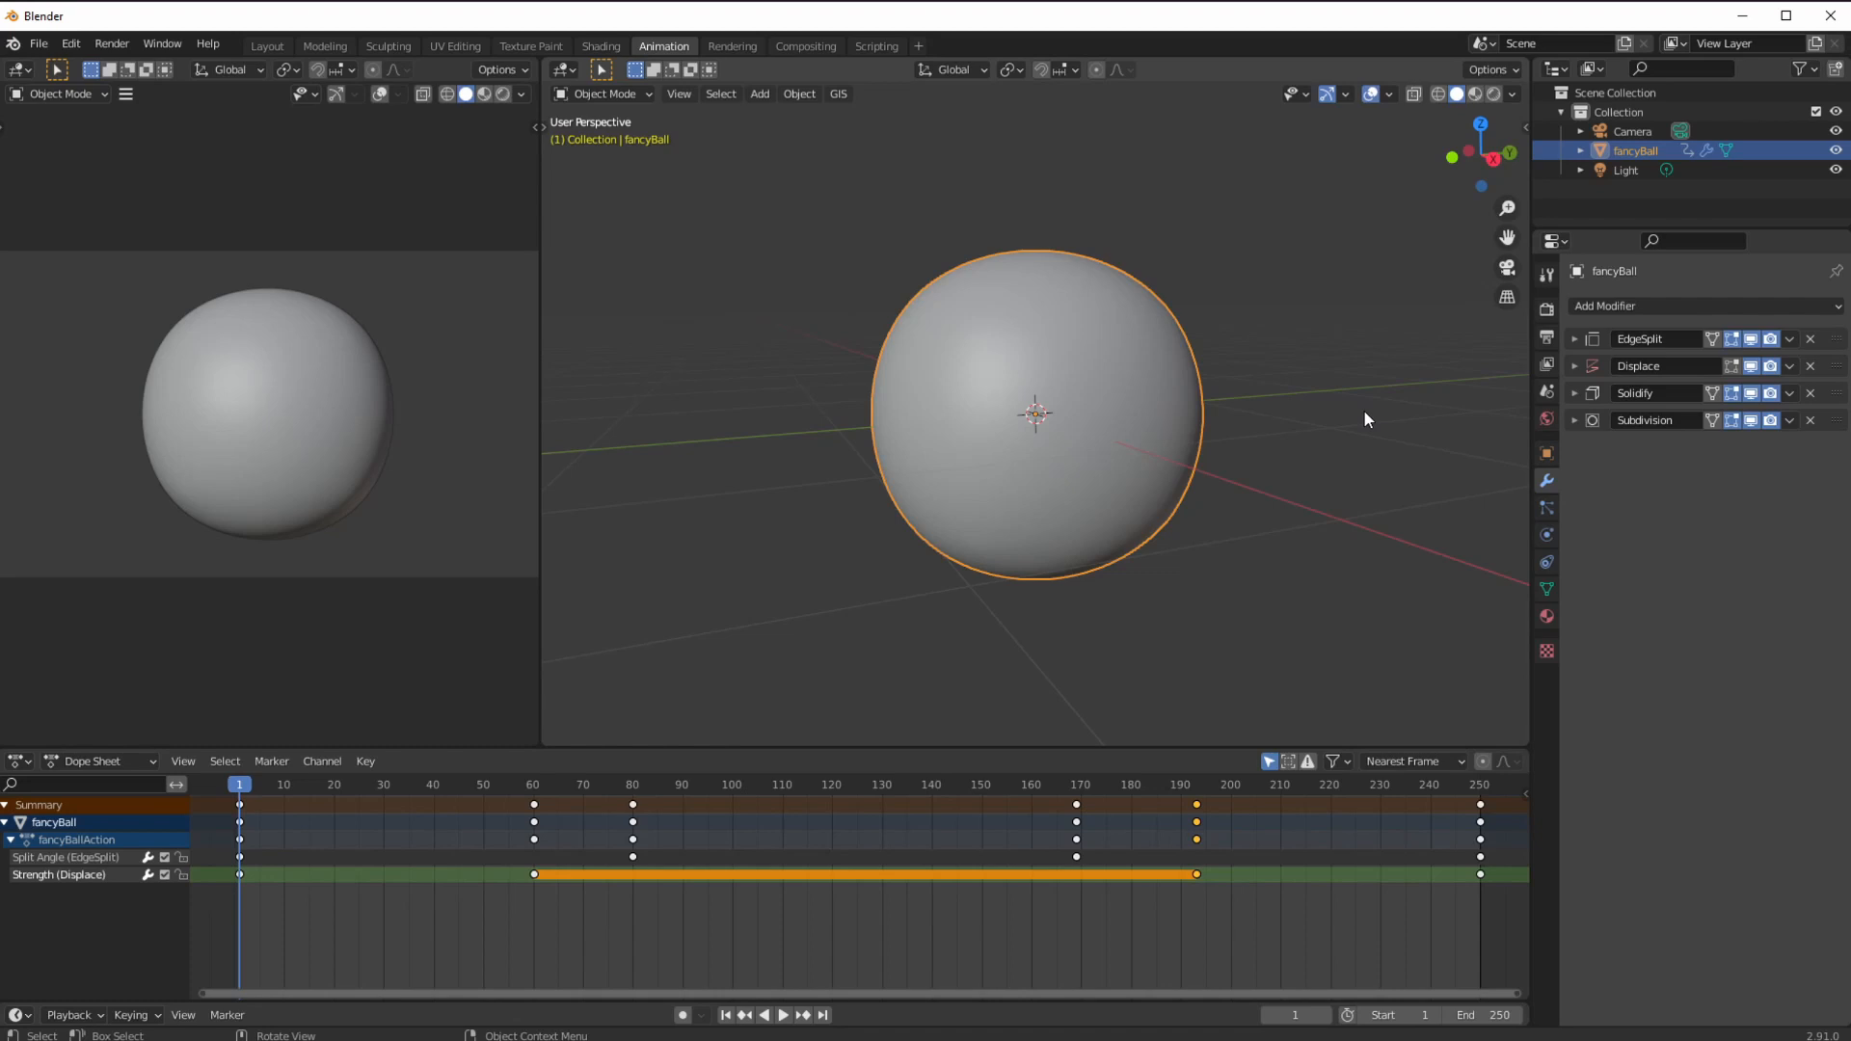
{"action": "key", "text": "t"}
{"action": "key", "text": "n"}
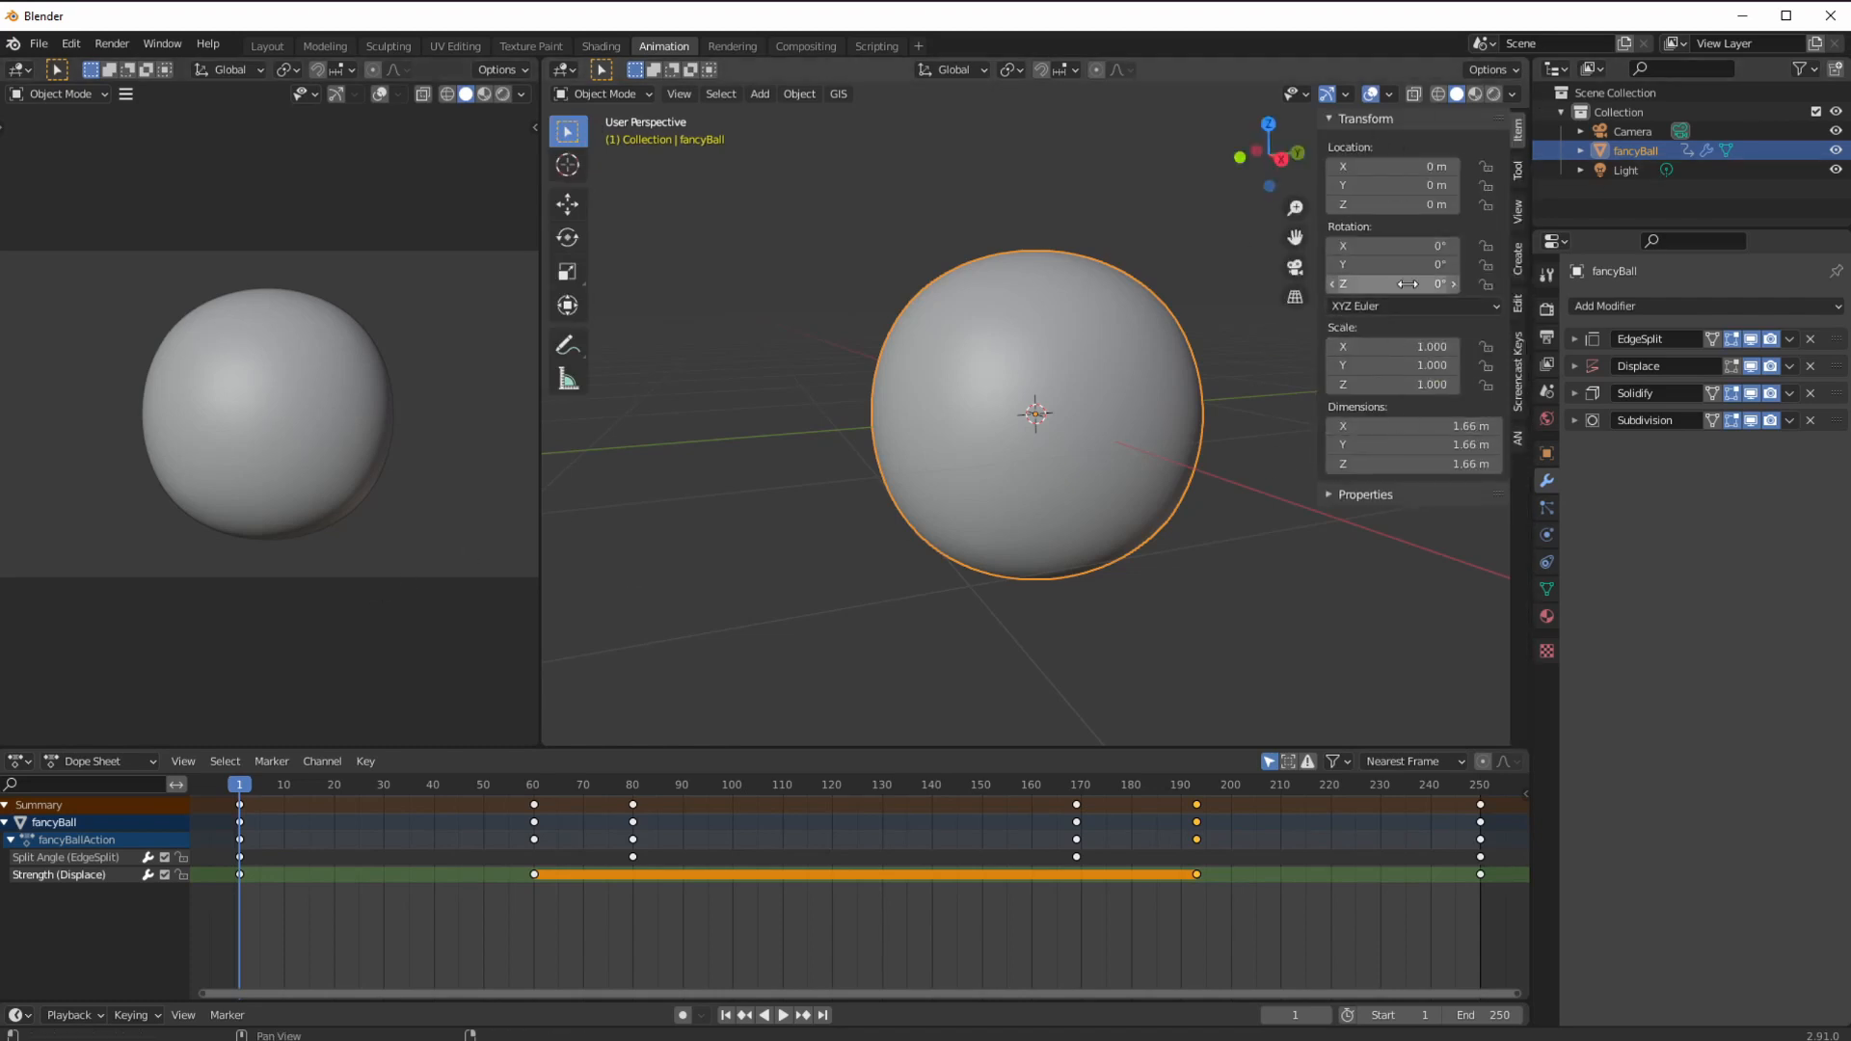
{"action": "key", "text": "i"}
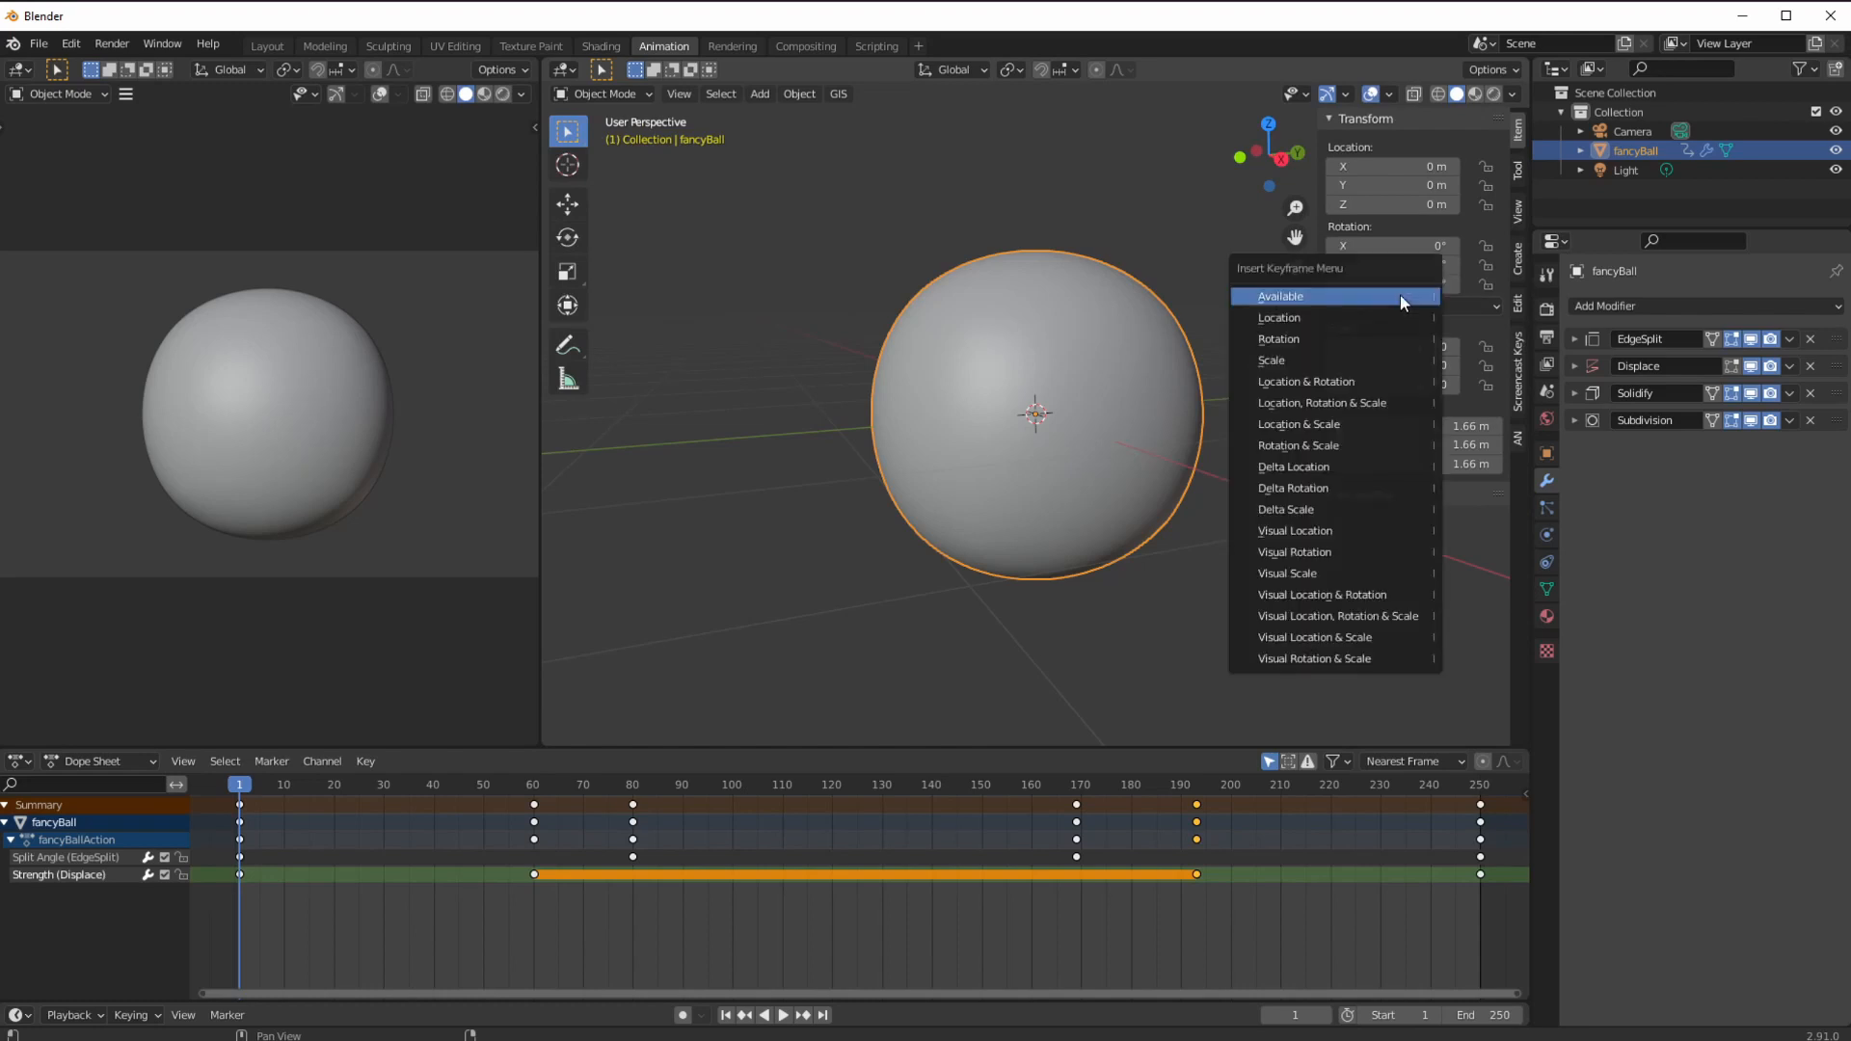
{"action": "left_click", "coordinate": [1360, 340]}
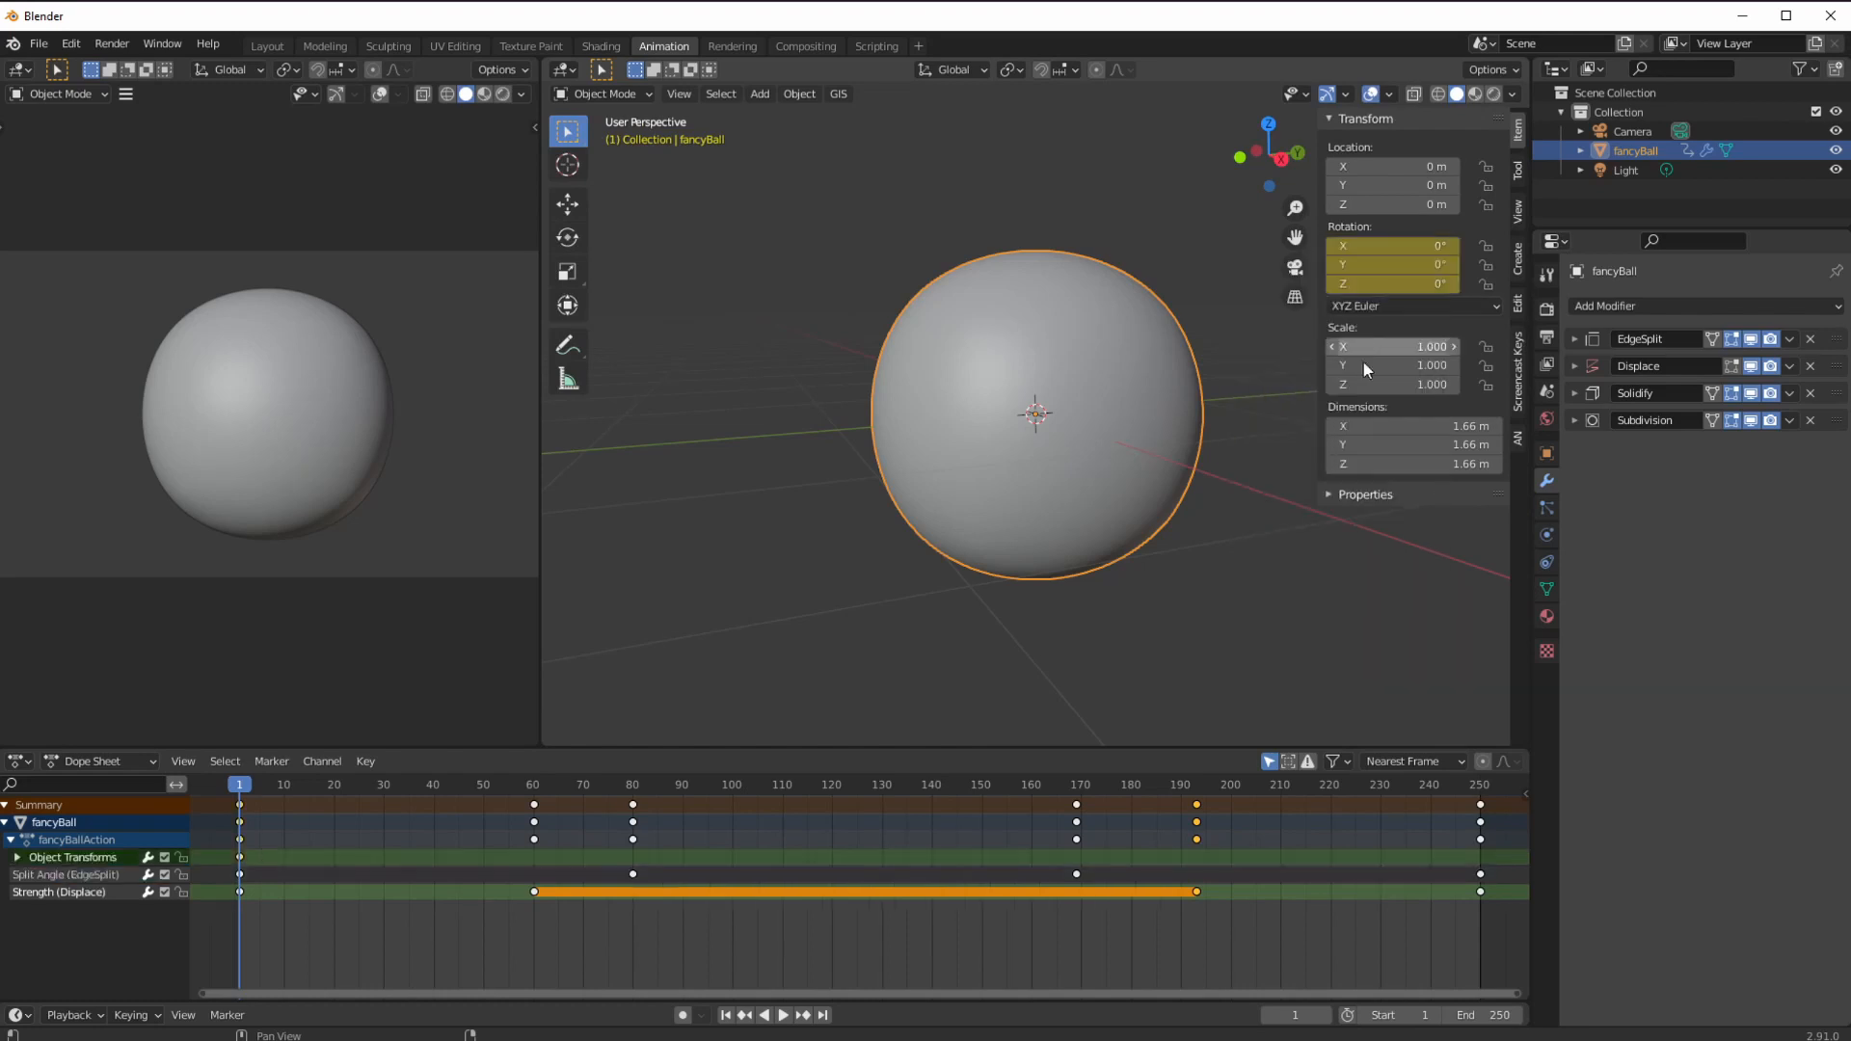
Set fancyBall's Z rotation to 90° at frame 250, keyframe it and preview the animation from frame 1.
{"action": "left_click", "coordinate": [251, 784]}
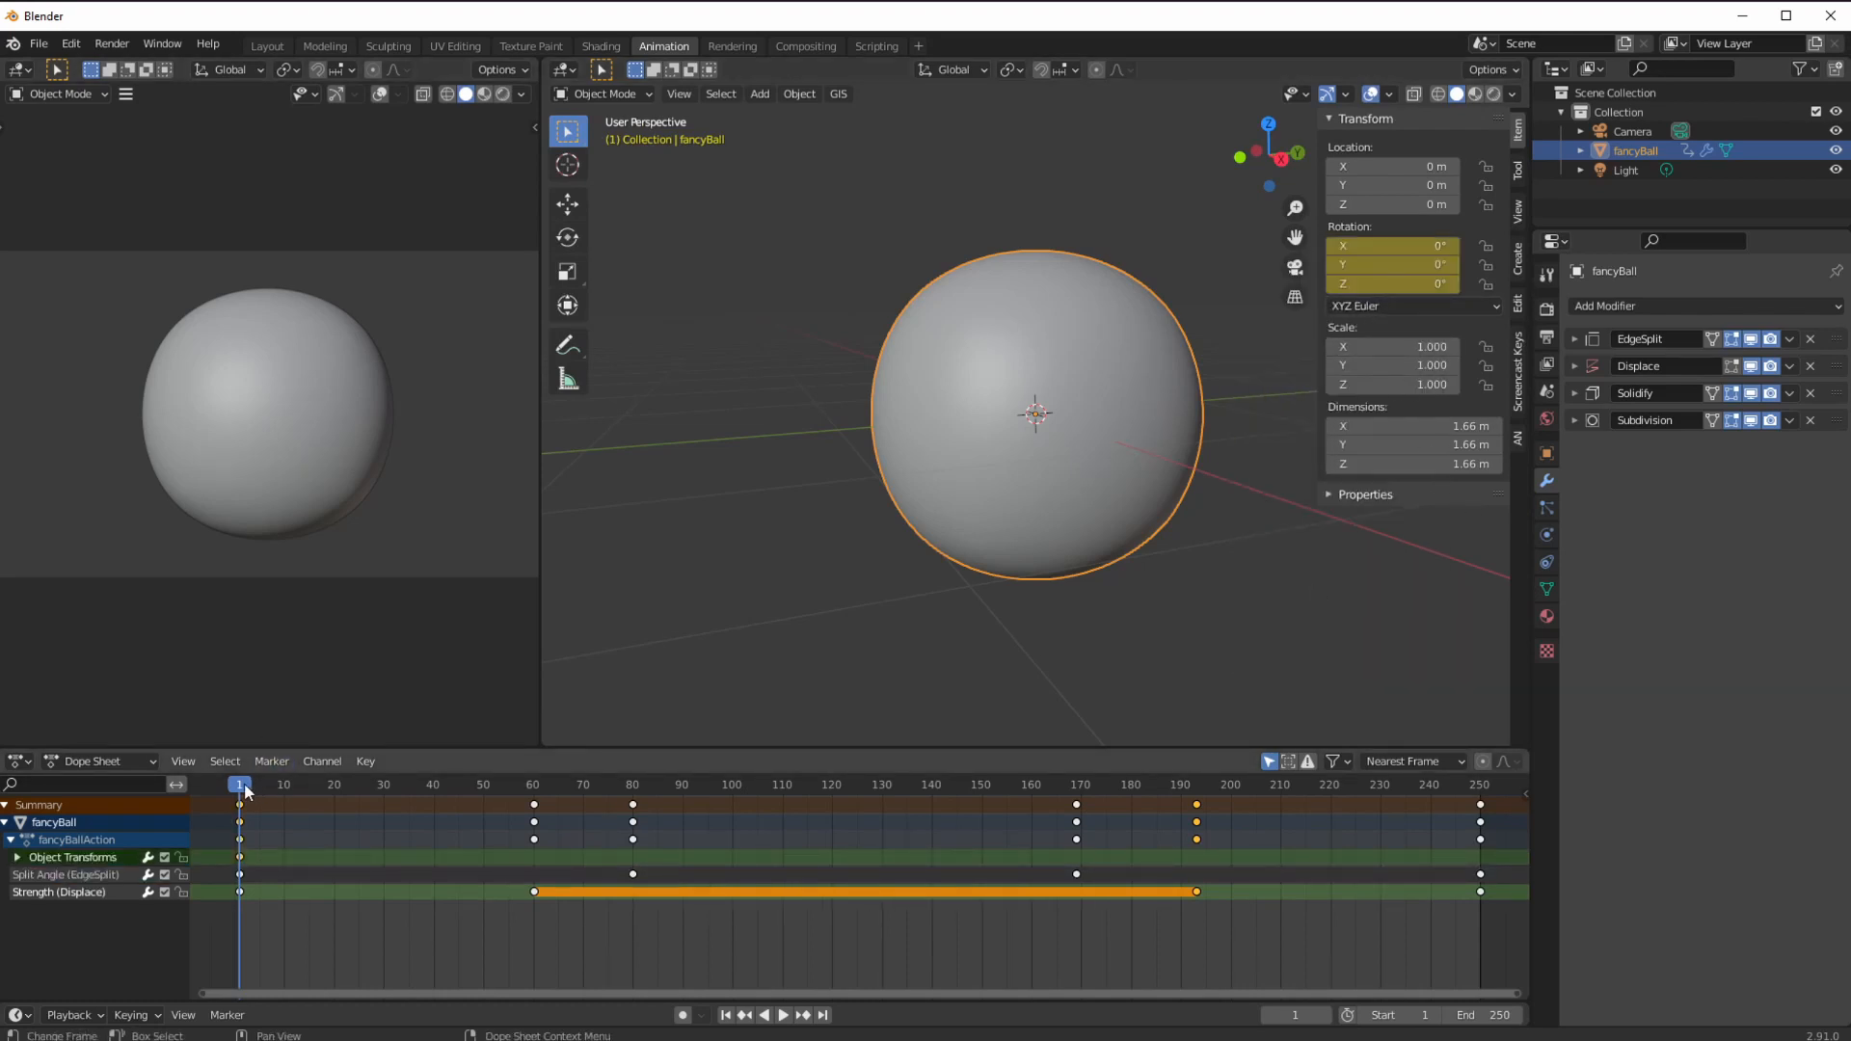
{"action": "key", "text": "space"}
{"action": "left_click_drag", "start_coordinate": [1041, 789], "coordinate": [1479, 812]}
{"action": "left_click", "coordinate": [1408, 285]}
{"action": "type", "text": "90"}
{"action": "key", "text": "Return"}
{"action": "right_click", "coordinate": [1410, 291]}
{"action": "left_click", "coordinate": [1410, 278]}
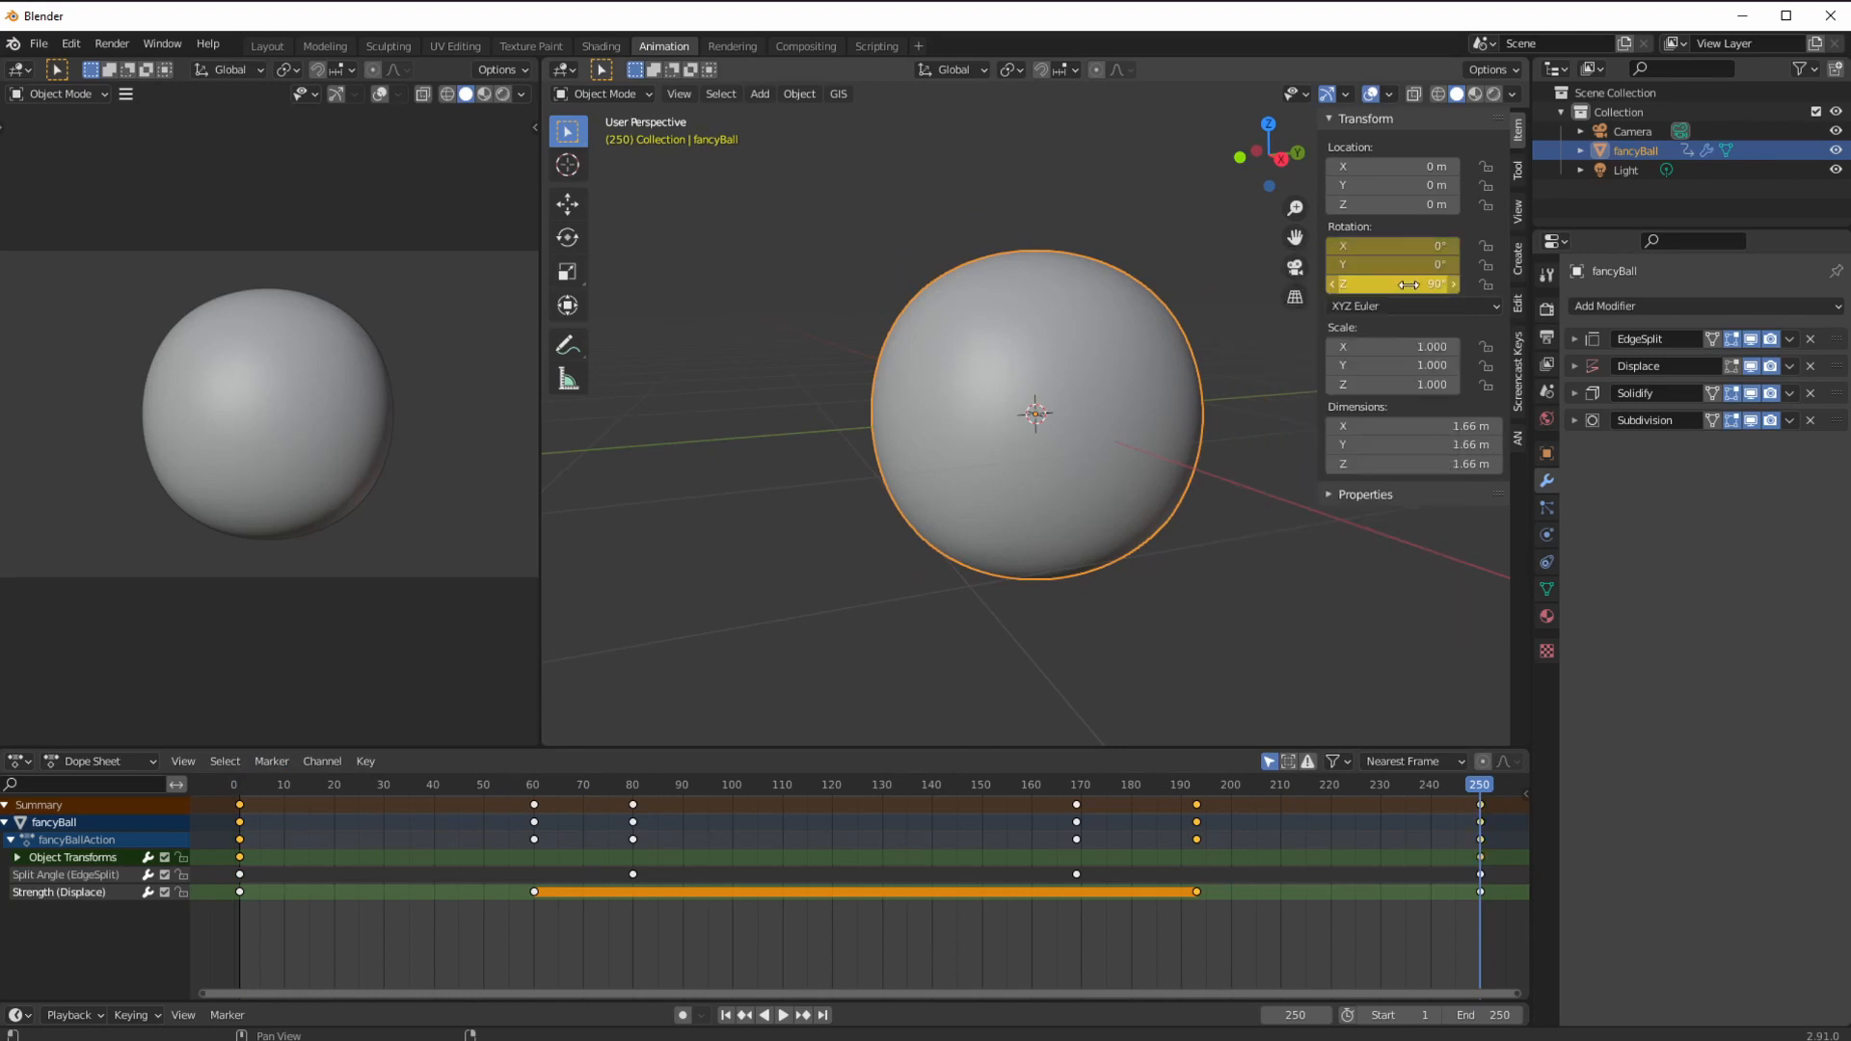
{"action": "key", "text": "space"}
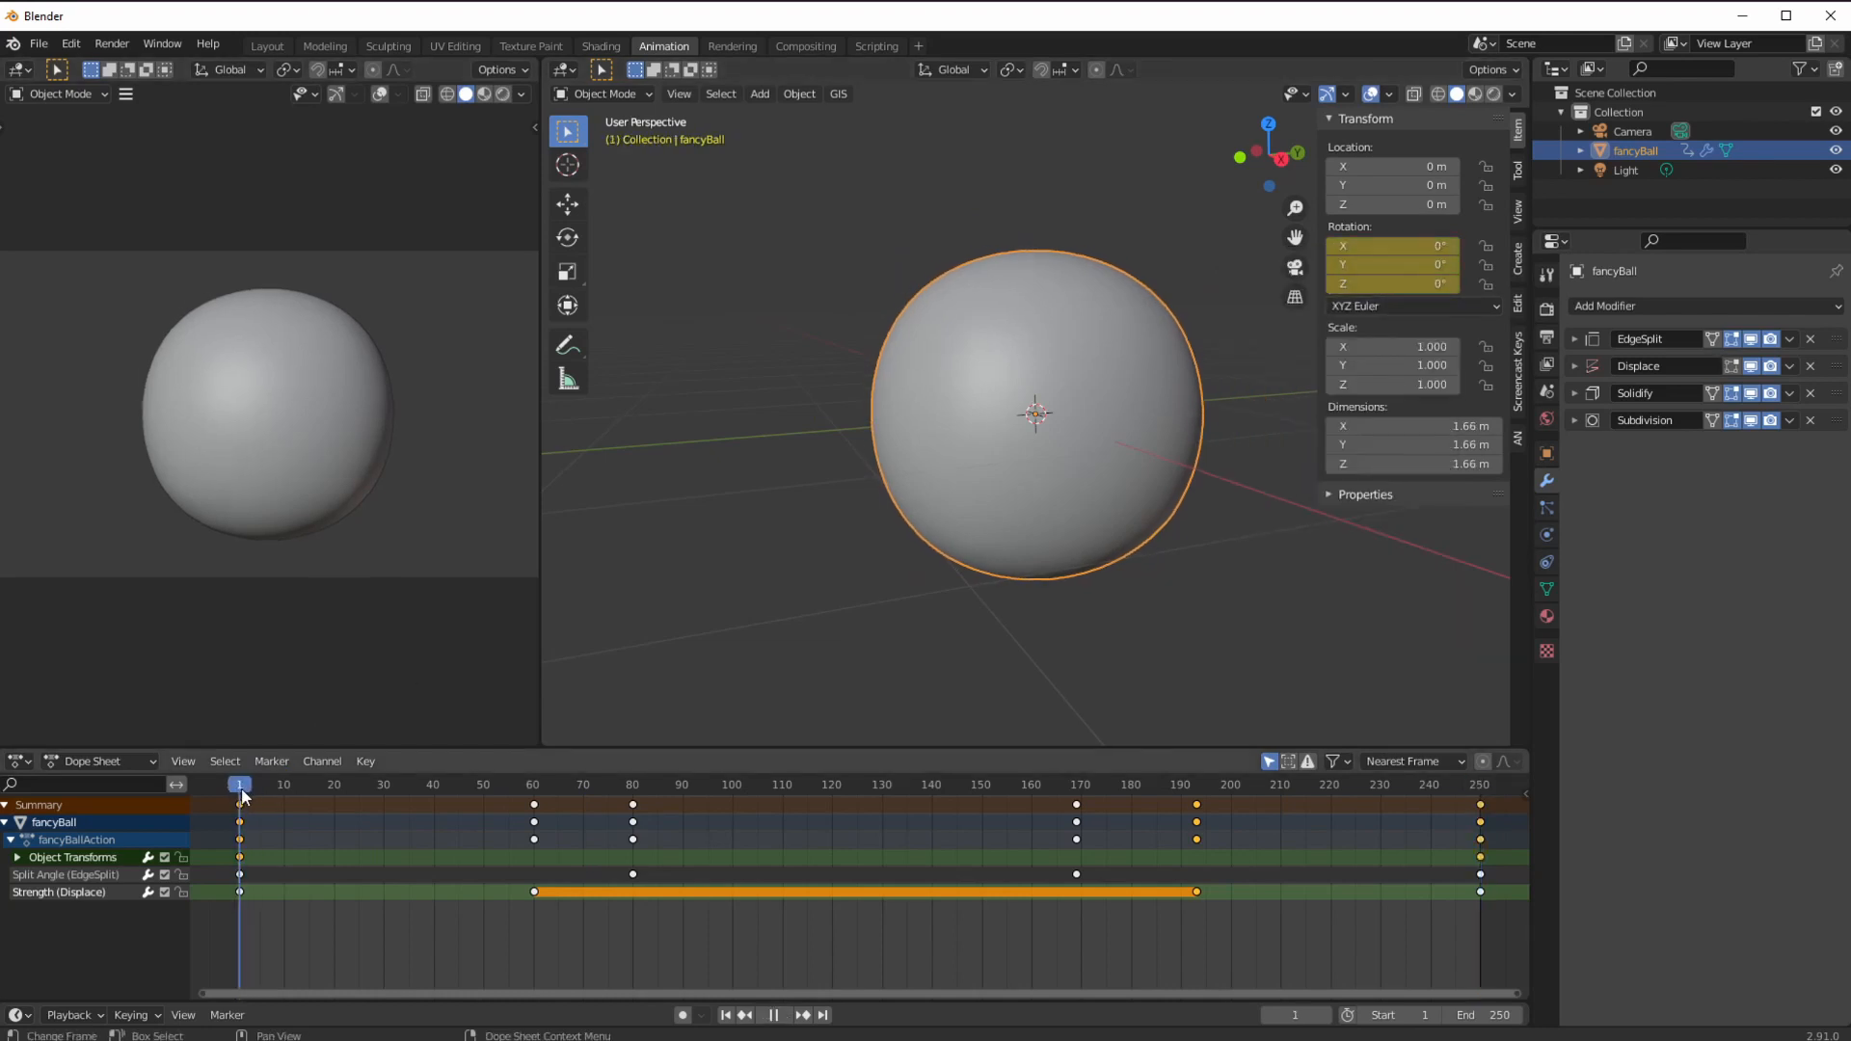
{"action": "left_click_drag", "start_coordinate": [242, 790], "coordinate": [357, 806]}
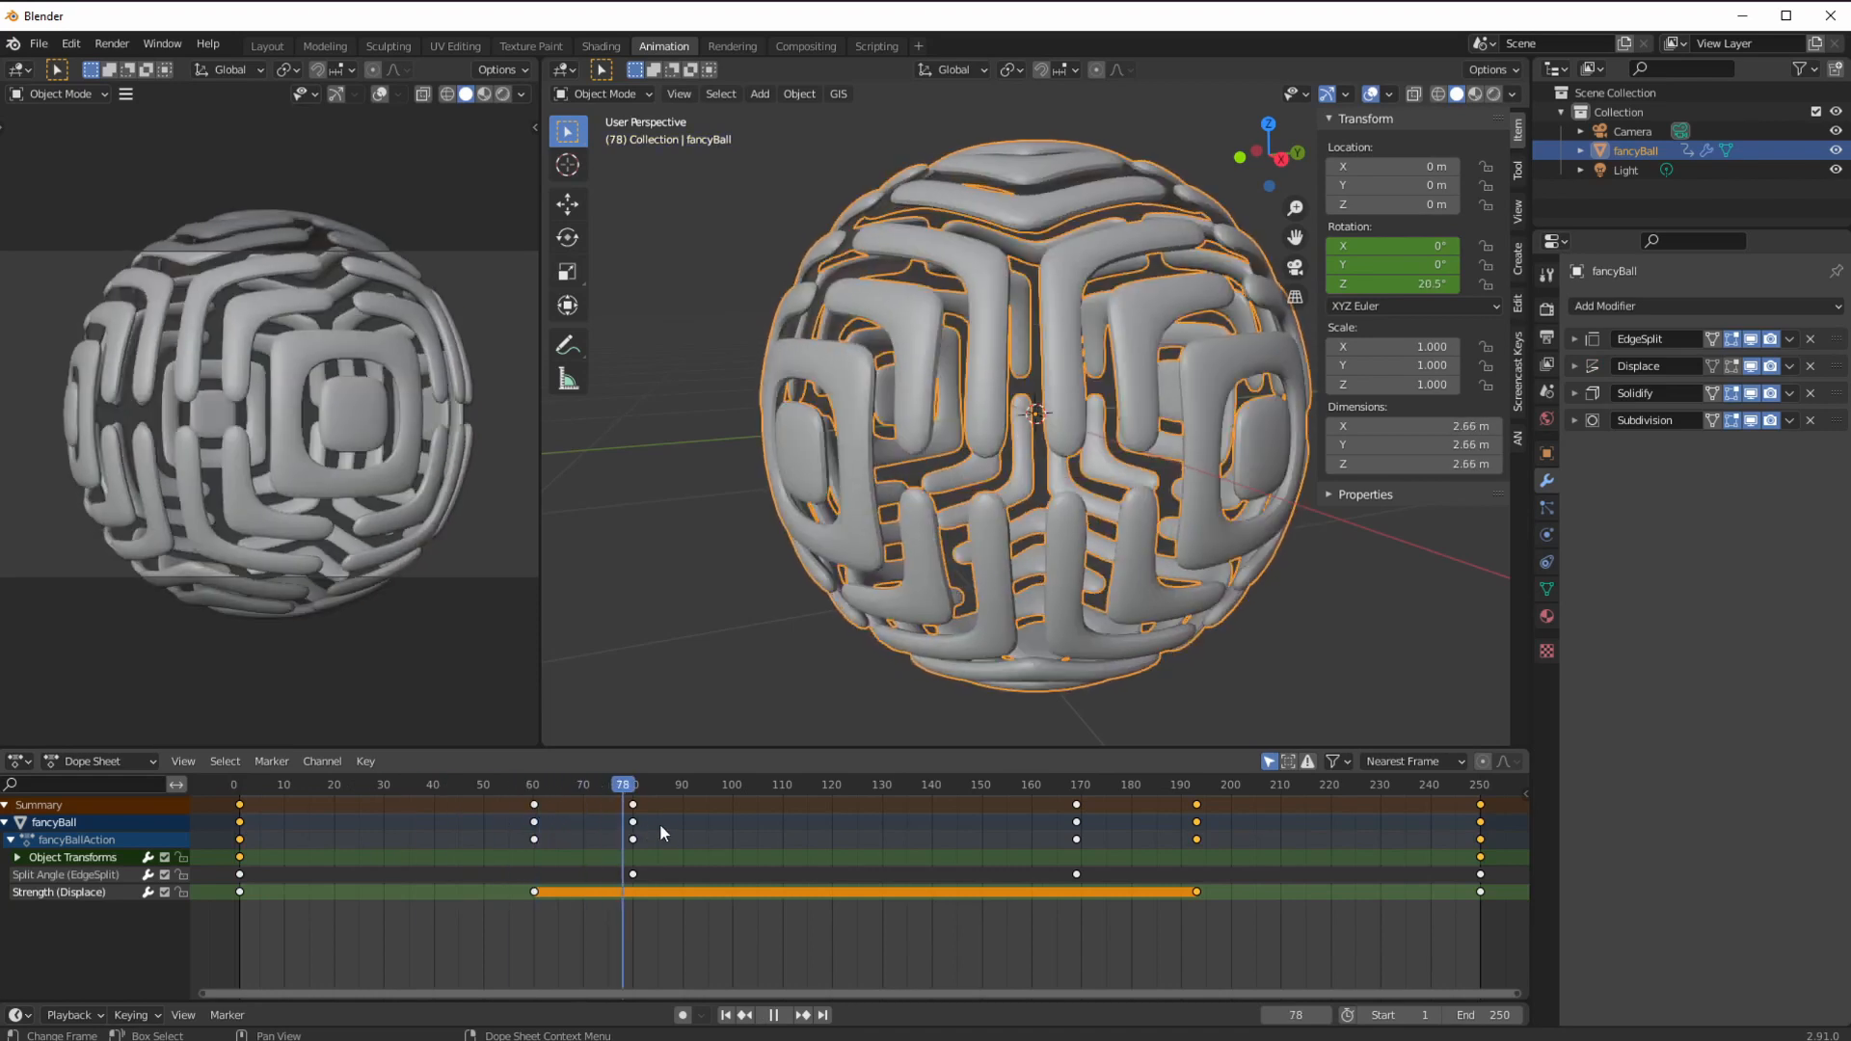
{"action": "left_click_drag", "start_coordinate": [807, 835], "coordinate": [876, 825]}
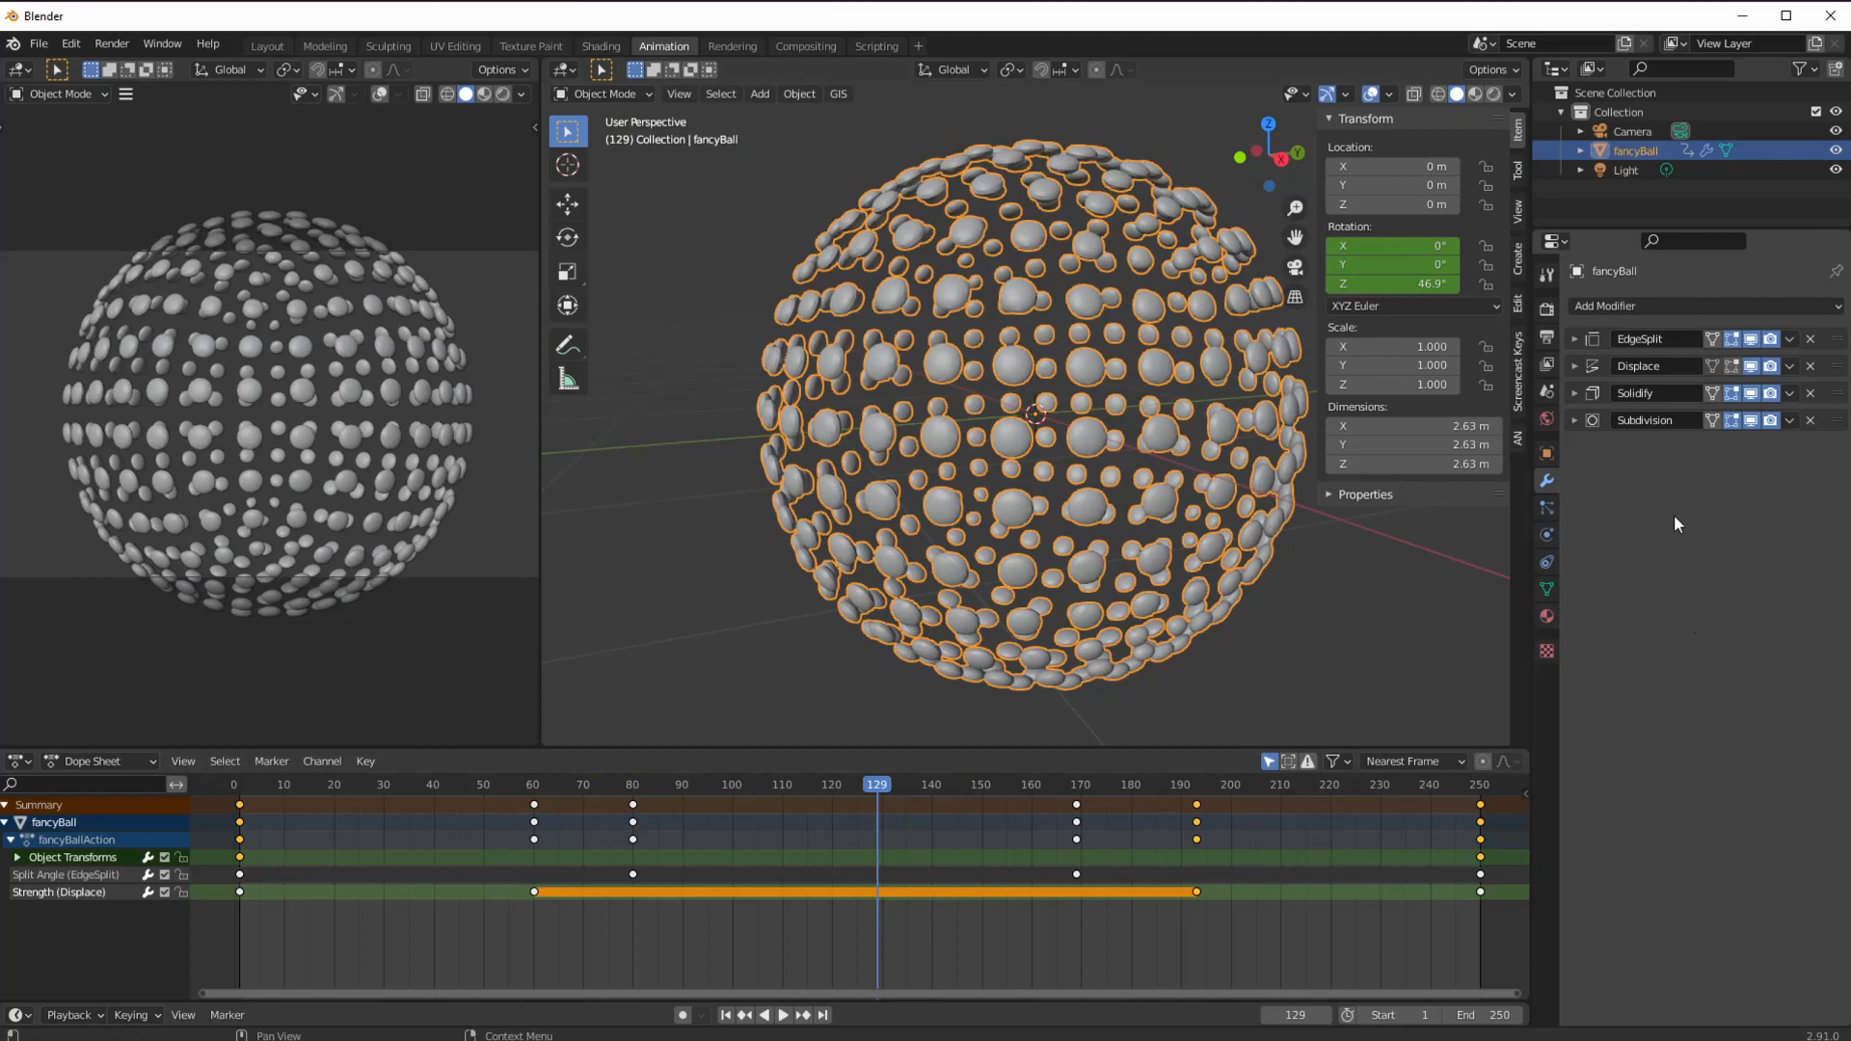
Add a Decimate modifier to fancyBall with a Collapse ratio of about 0.218 and preview the animation.
{"action": "left_click", "coordinate": [1612, 306]}
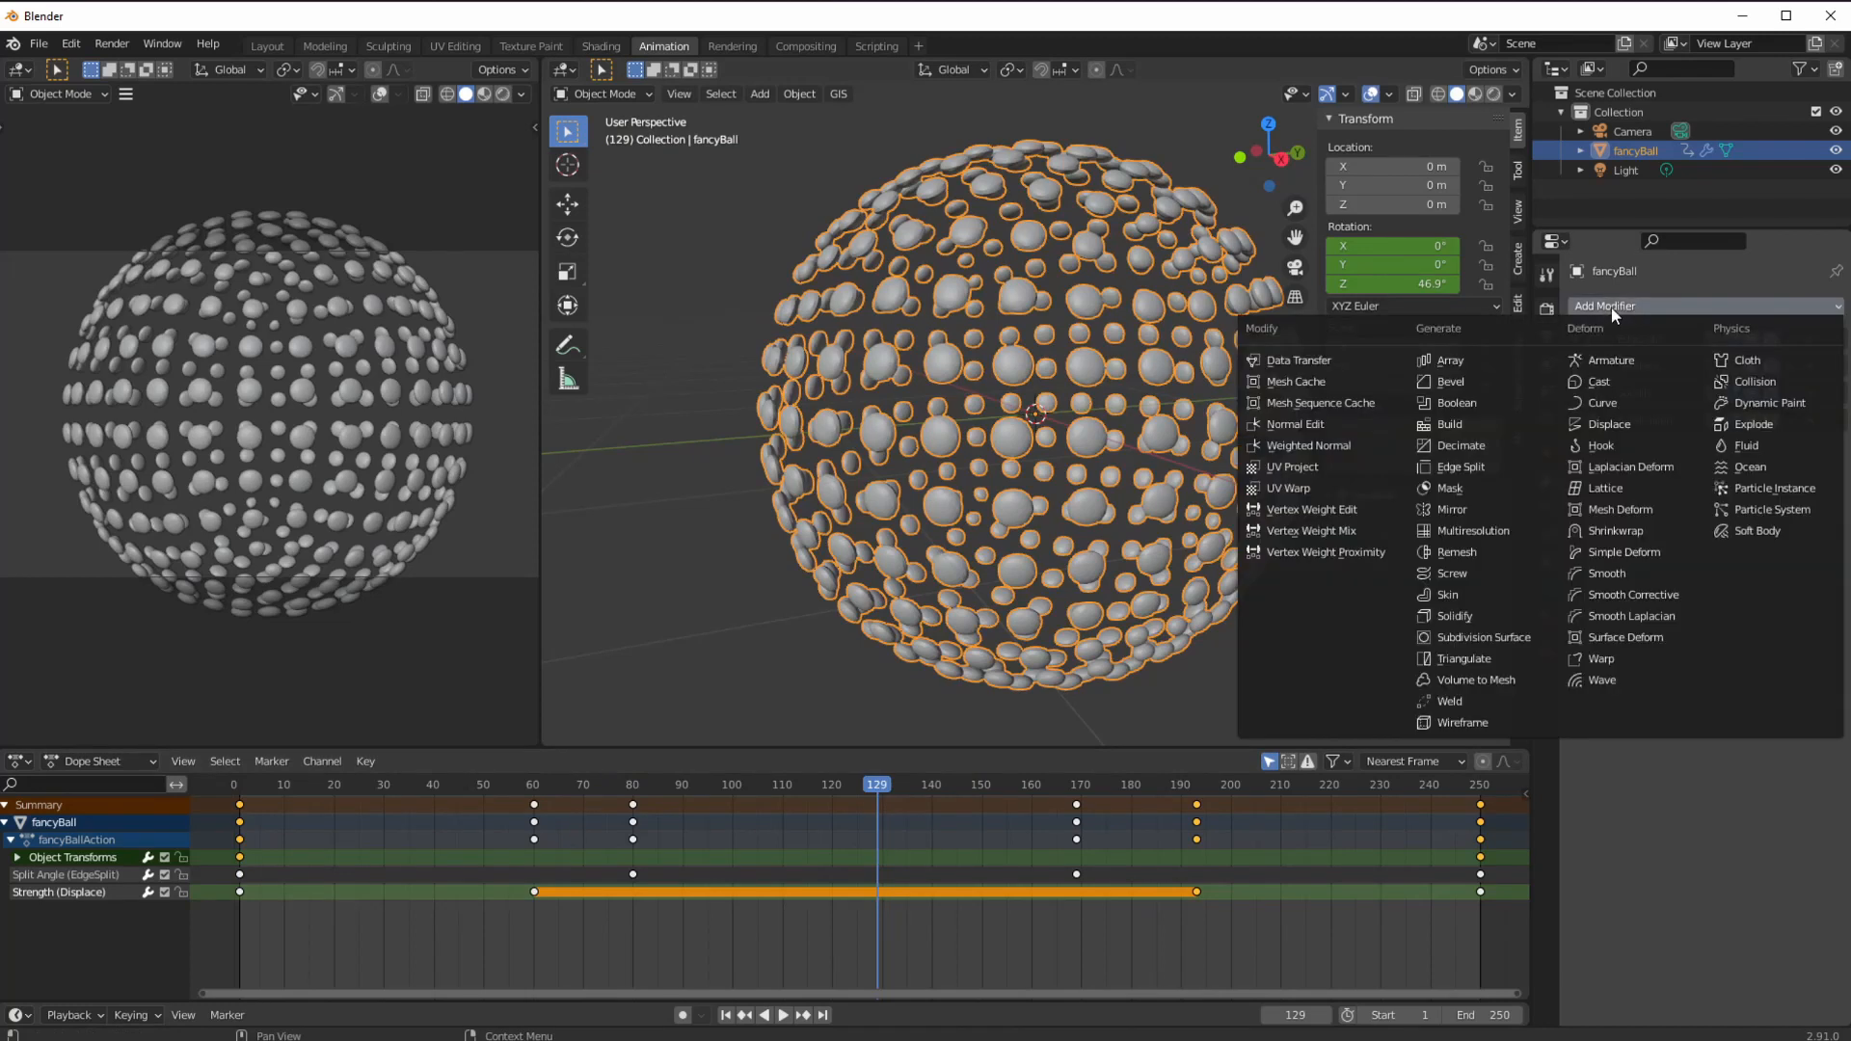
{"action": "left_click", "coordinate": [1478, 447]}
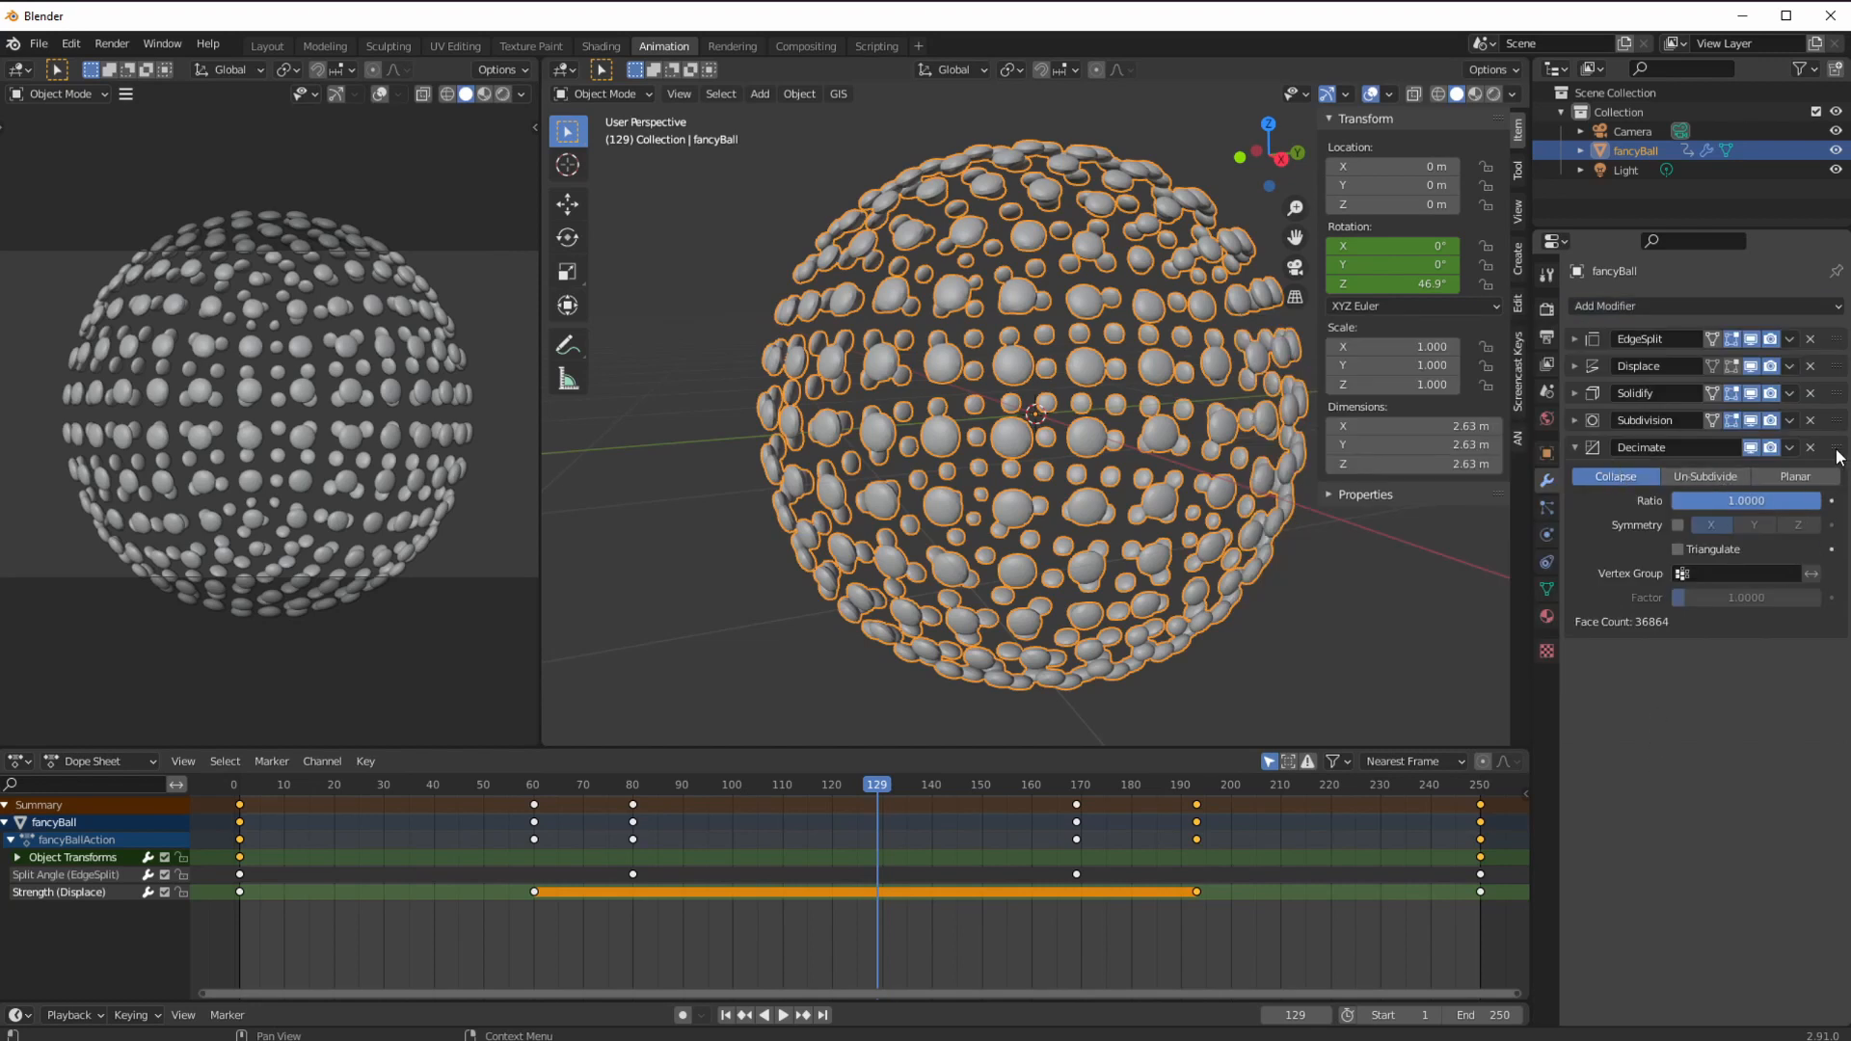
{"action": "left_click_drag", "start_coordinate": [1756, 503], "coordinate": [1710, 499]}
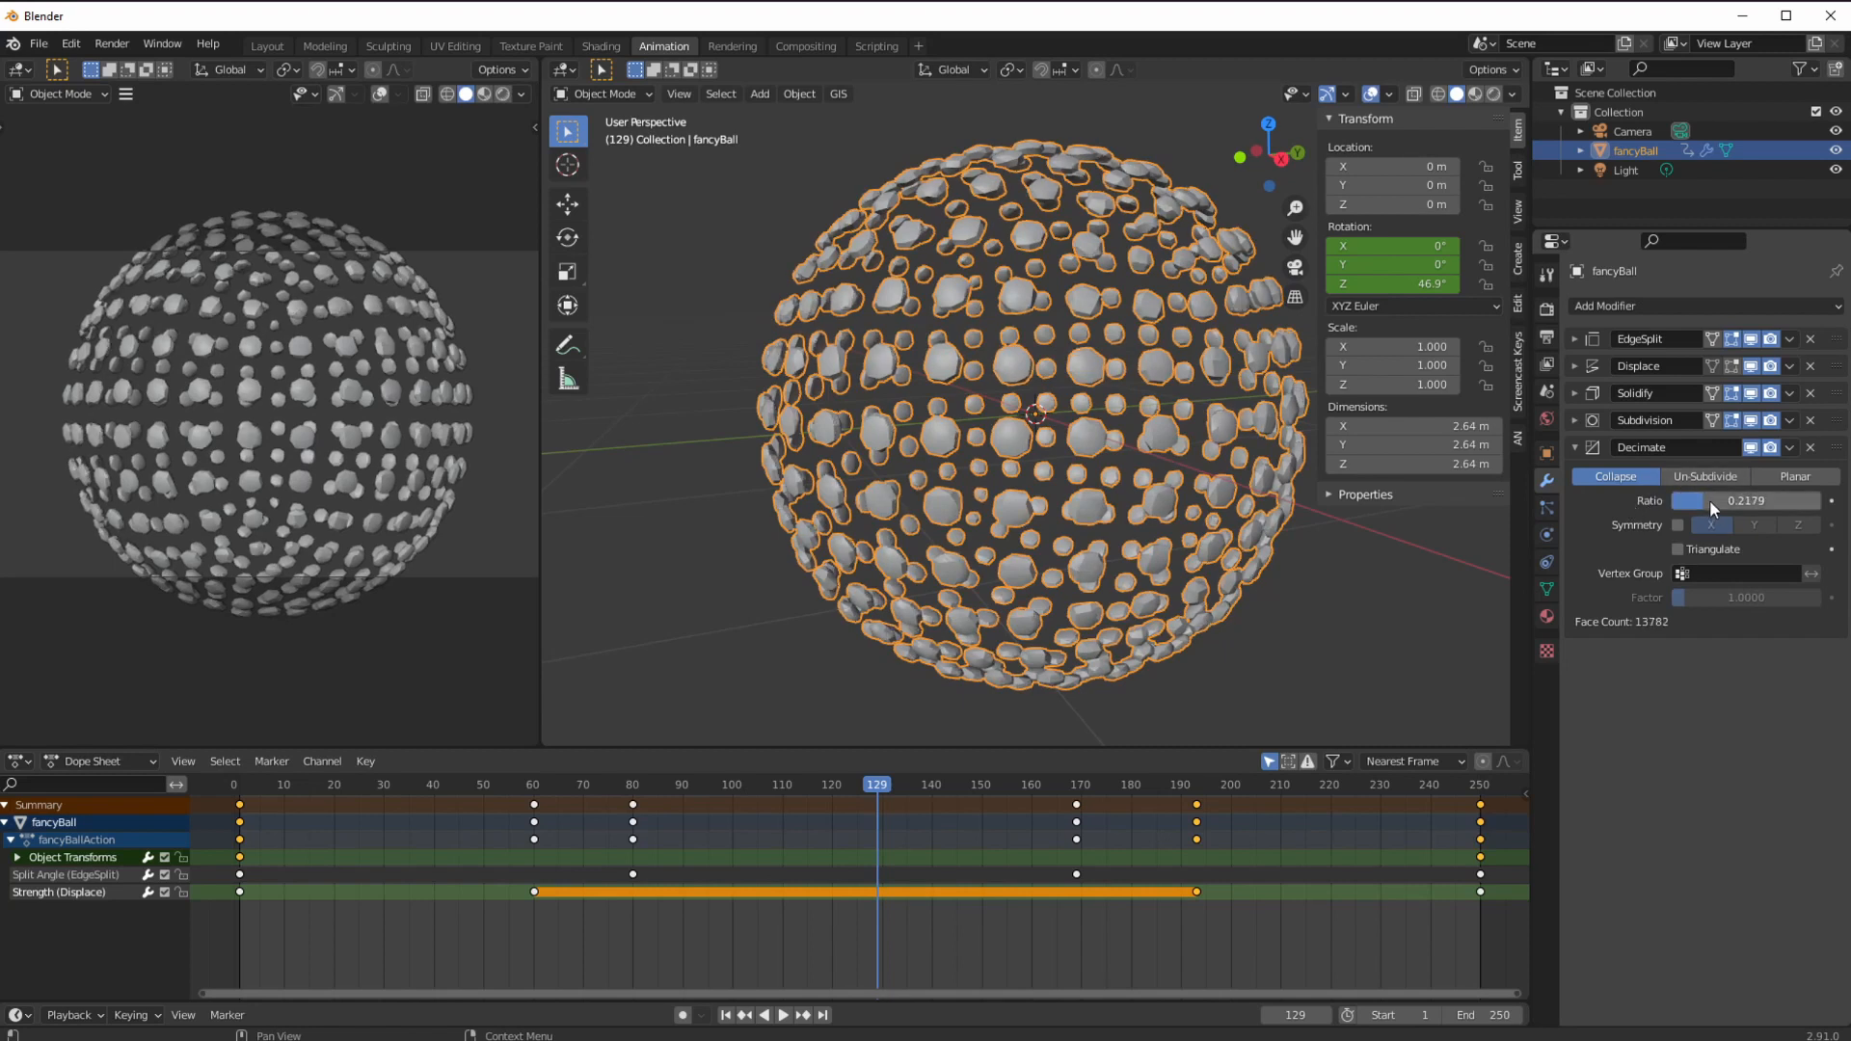
{"action": "left_click", "coordinate": [283, 790]}
{"action": "key", "text": "space"}
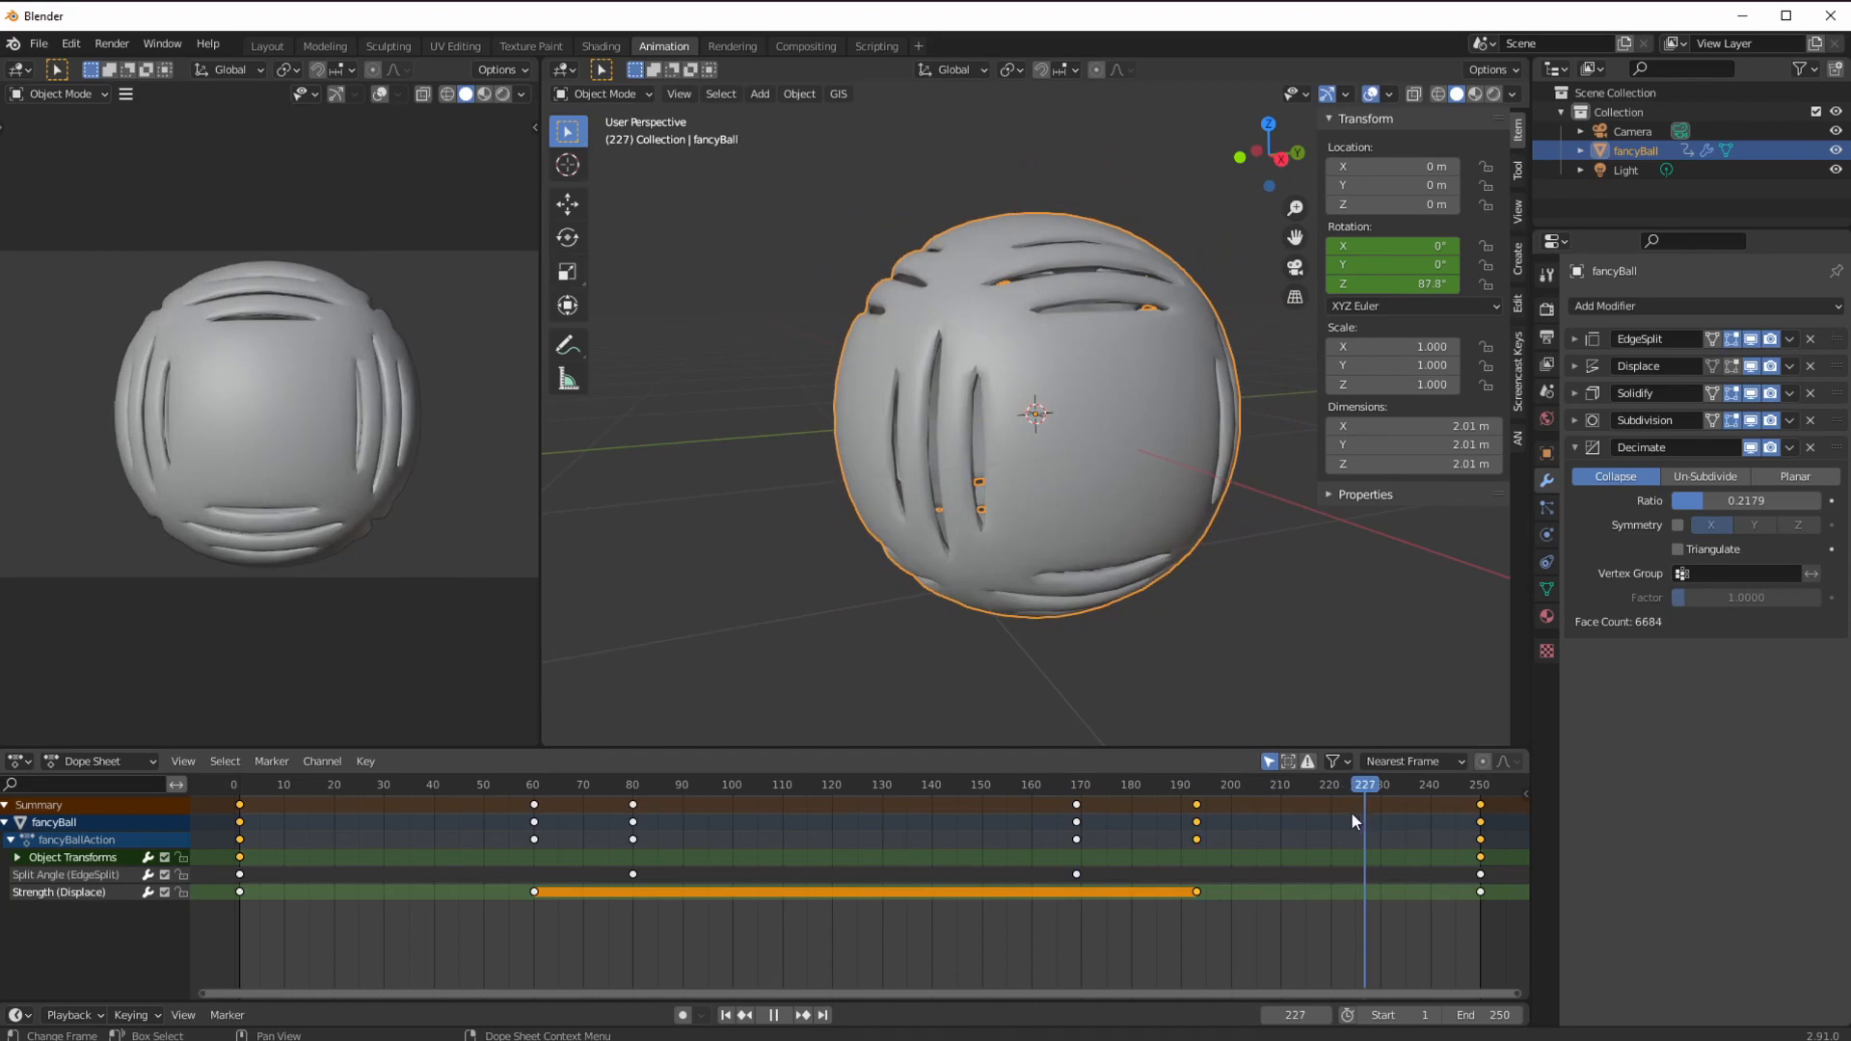
{"action": "left_click_drag", "start_coordinate": [1352, 813], "coordinate": [1344, 813]}
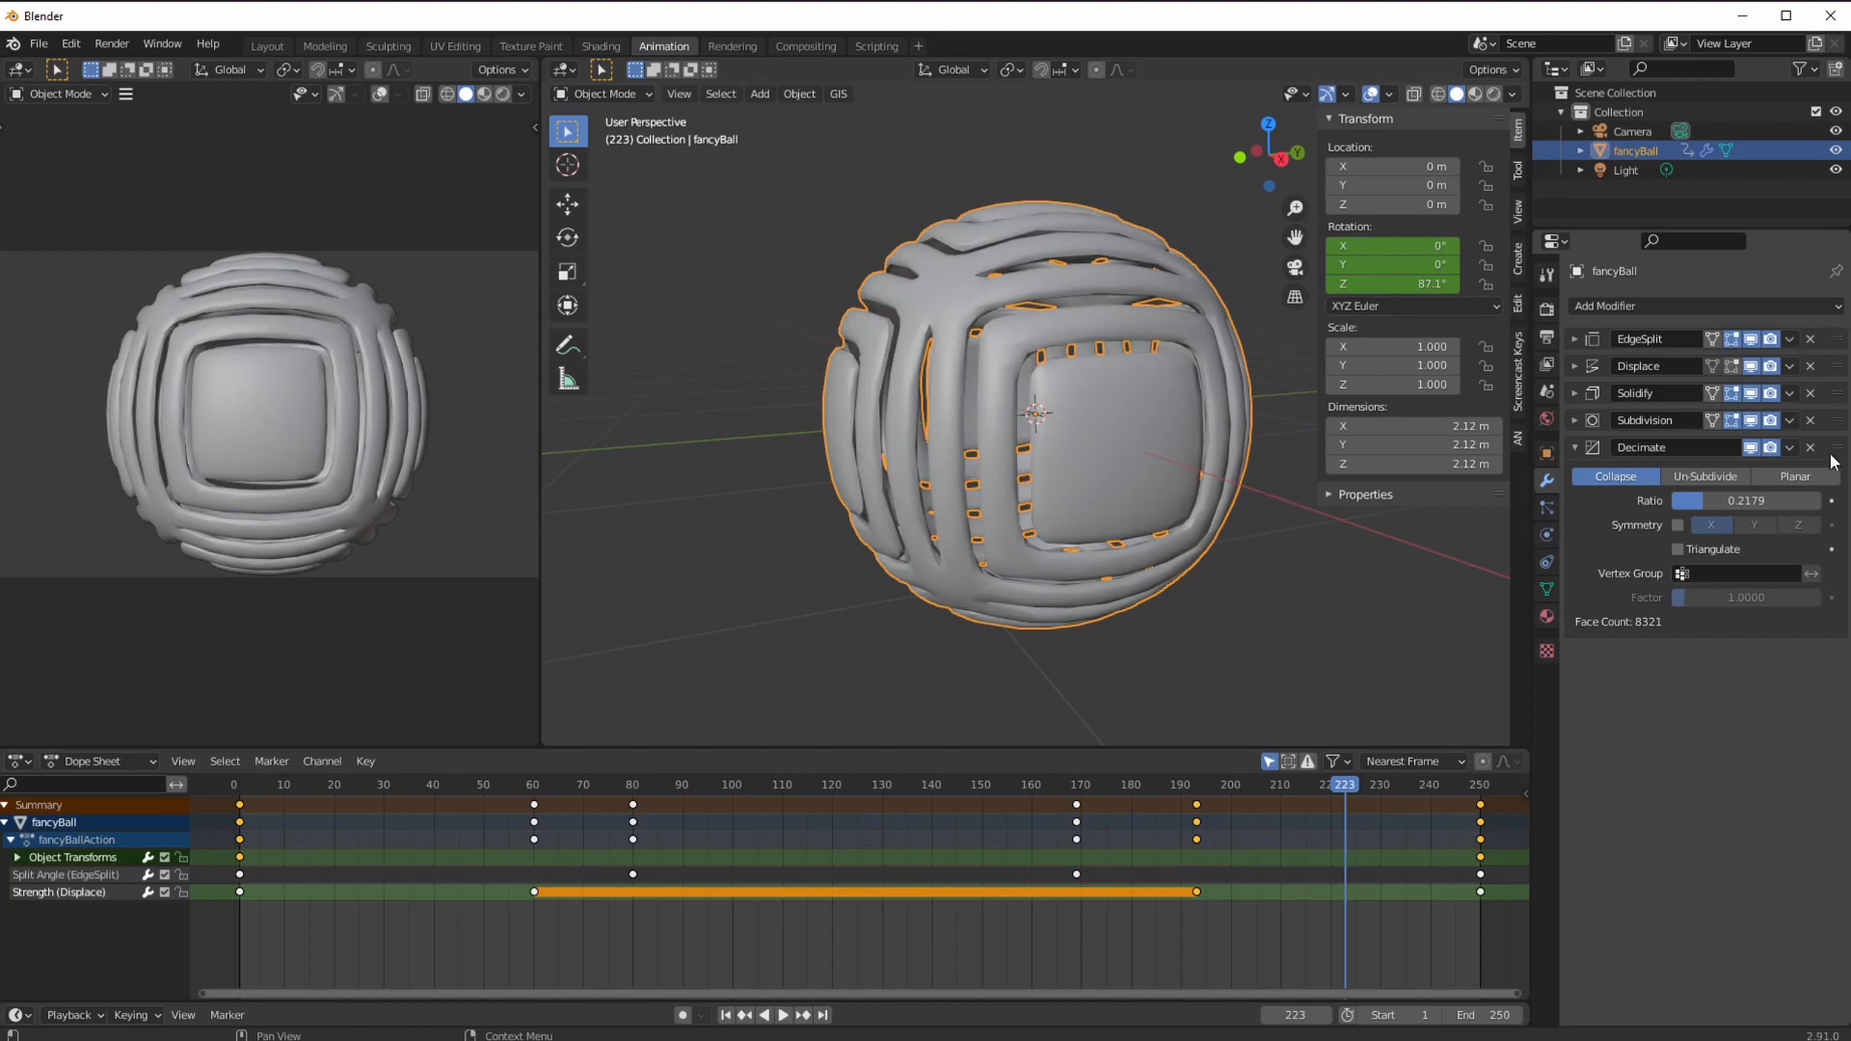
Try the Decimate modifier directly below EdgeSplit in the stack and preview the animation.
{"action": "left_click_drag", "start_coordinate": [1835, 455], "coordinate": [1843, 370]}
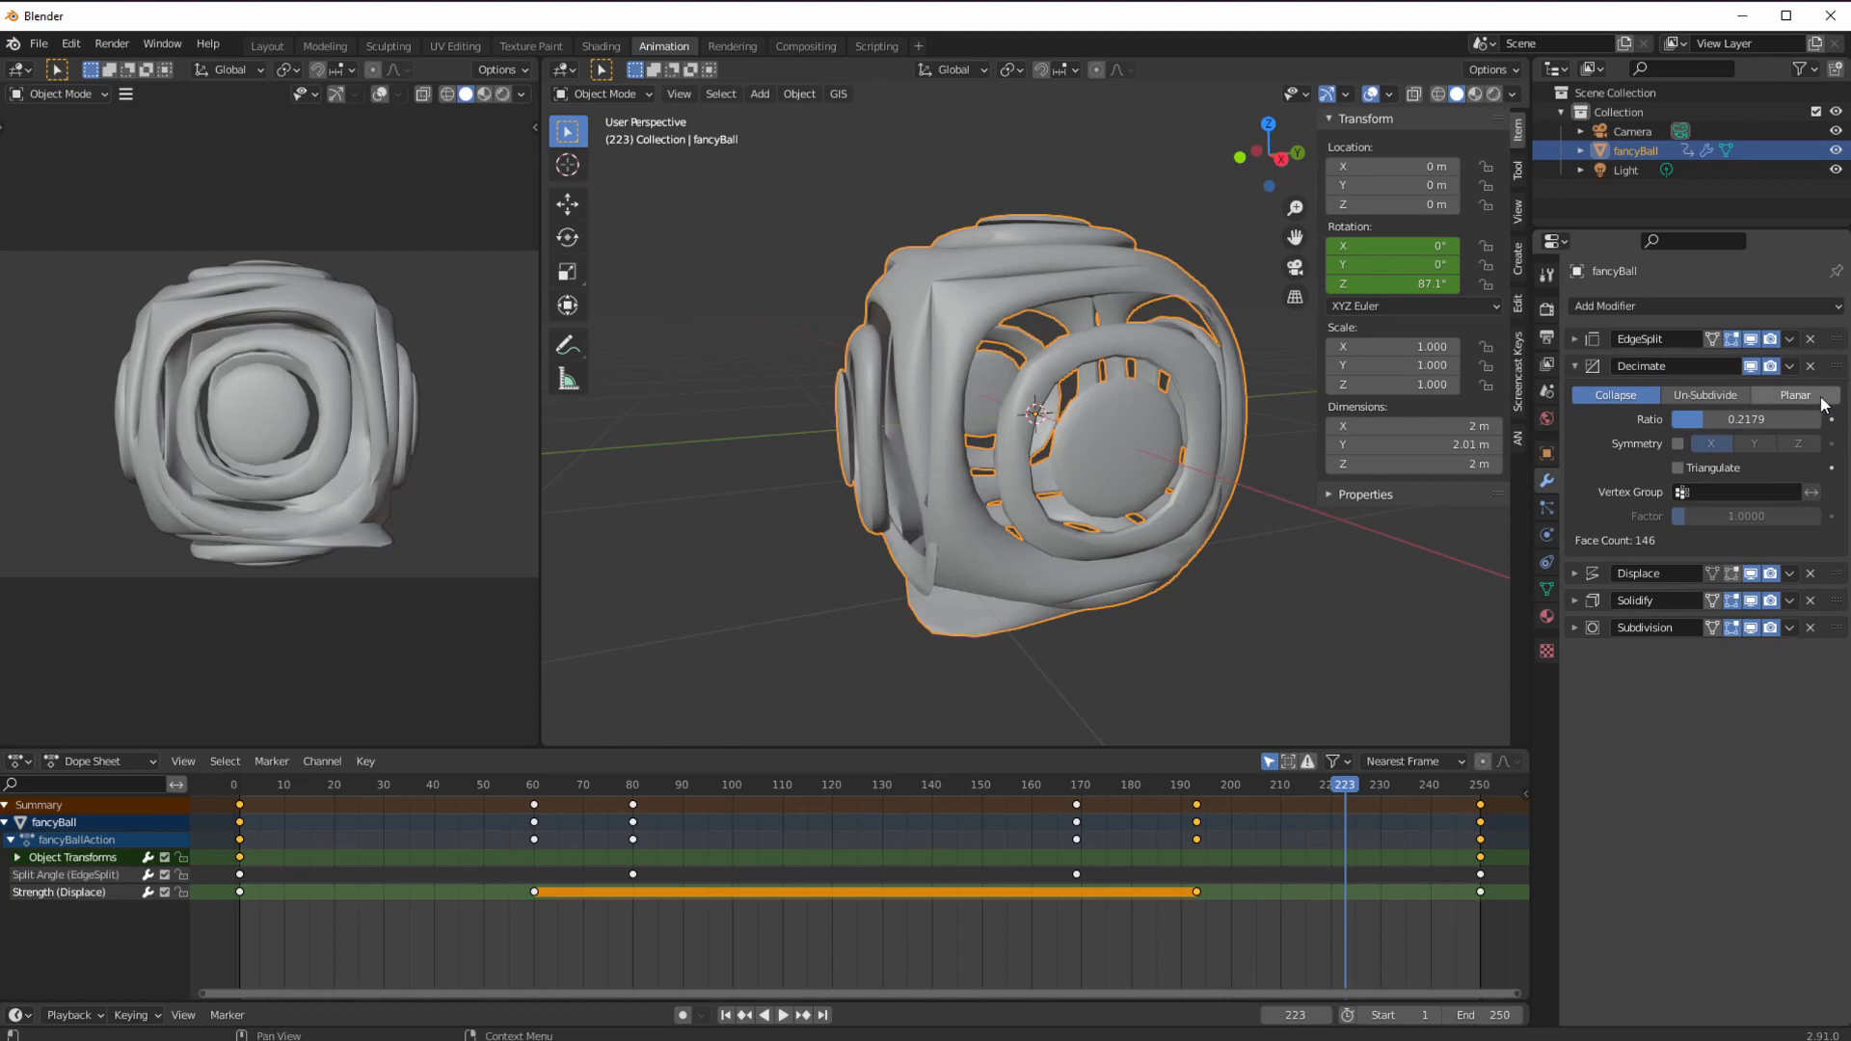
{"action": "key", "text": "space"}
{"action": "left_click_drag", "start_coordinate": [1303, 854], "coordinate": [945, 889]}
{"action": "key", "text": "space"}
Move the Decimate modifier above EdgeSplit to the start of the stack and play the animation from frame 1.
{"action": "left_click_drag", "start_coordinate": [1837, 374], "coordinate": [1838, 340]}
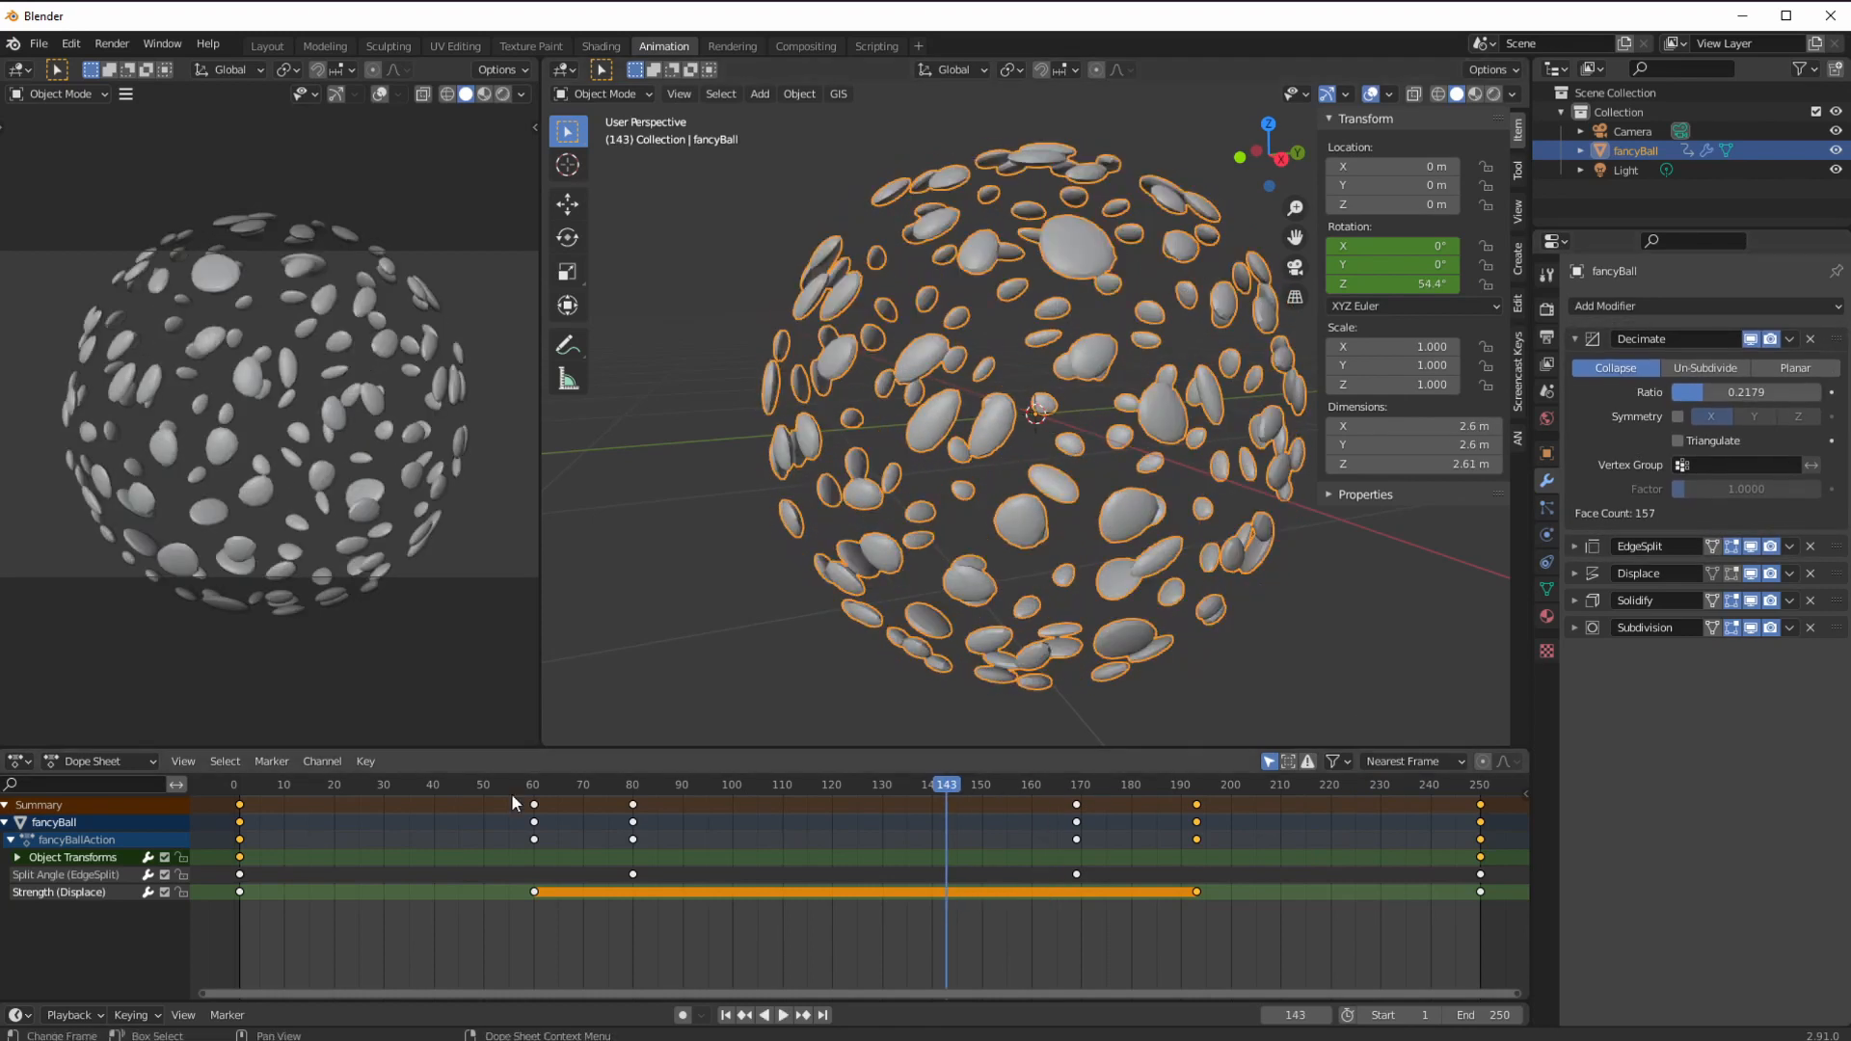
{"action": "left_click", "coordinate": [256, 806]}
{"action": "key", "text": "shift+Left"}
{"action": "key", "text": "space"}
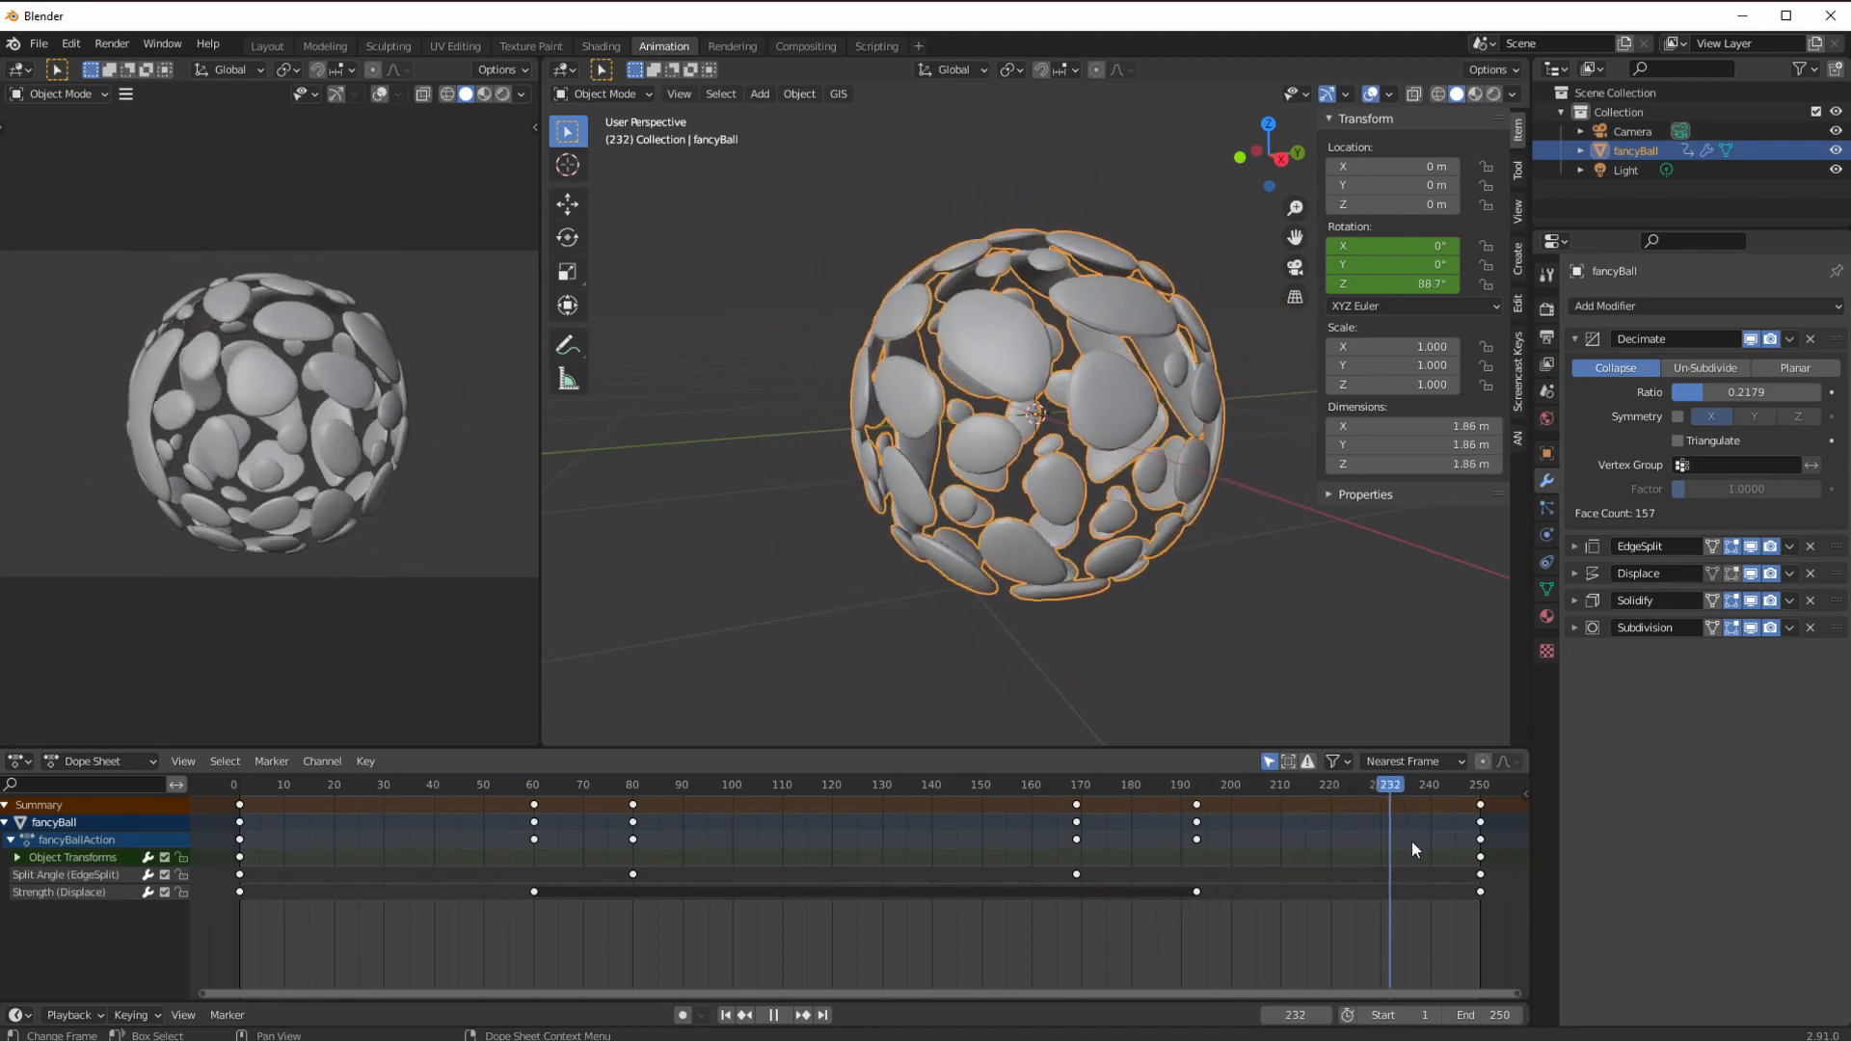
{"action": "key", "text": "space"}
Hide EdgeSplit, Displace, Solidify and Subdivision in the viewport and enable the Wireframe overlay to preview the decimated mesh.
{"action": "left_click", "coordinate": [1751, 546]}
{"action": "left_click", "coordinate": [1751, 573]}
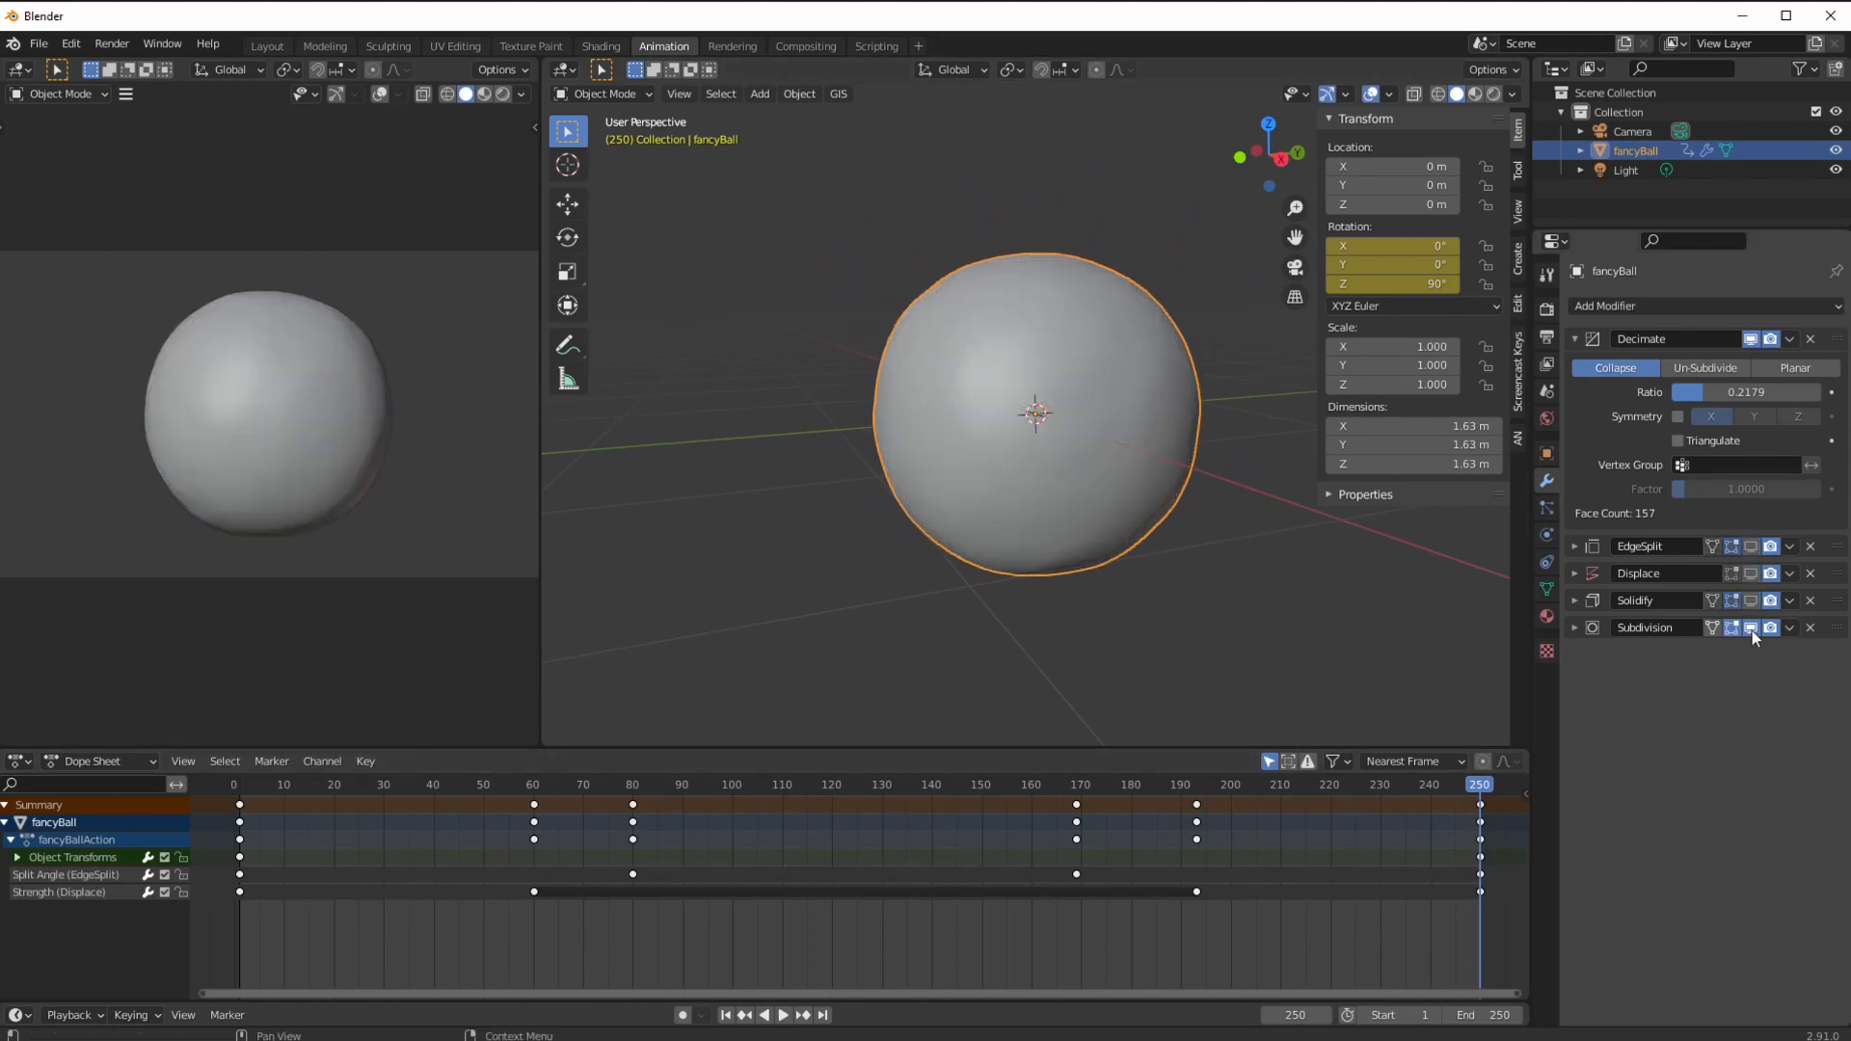
{"action": "left_click", "coordinate": [1751, 628]}
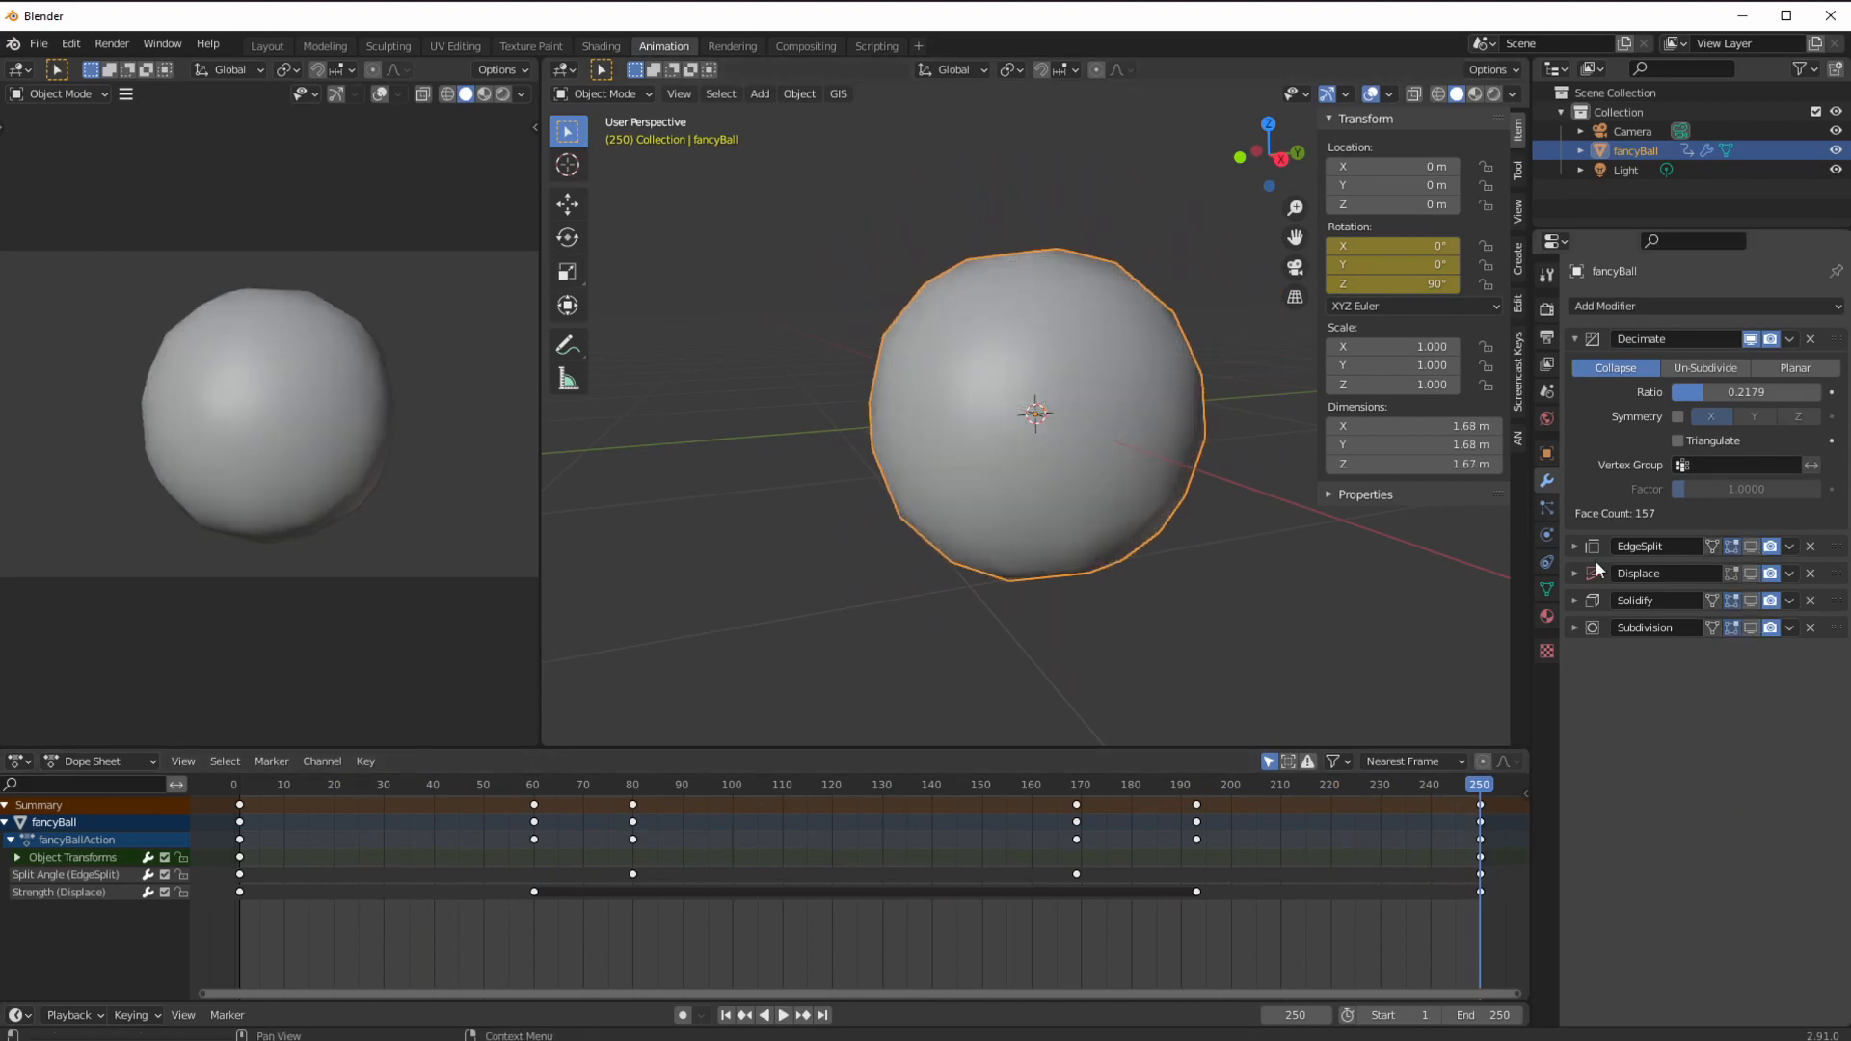
{"action": "left_click", "coordinate": [1390, 95]}
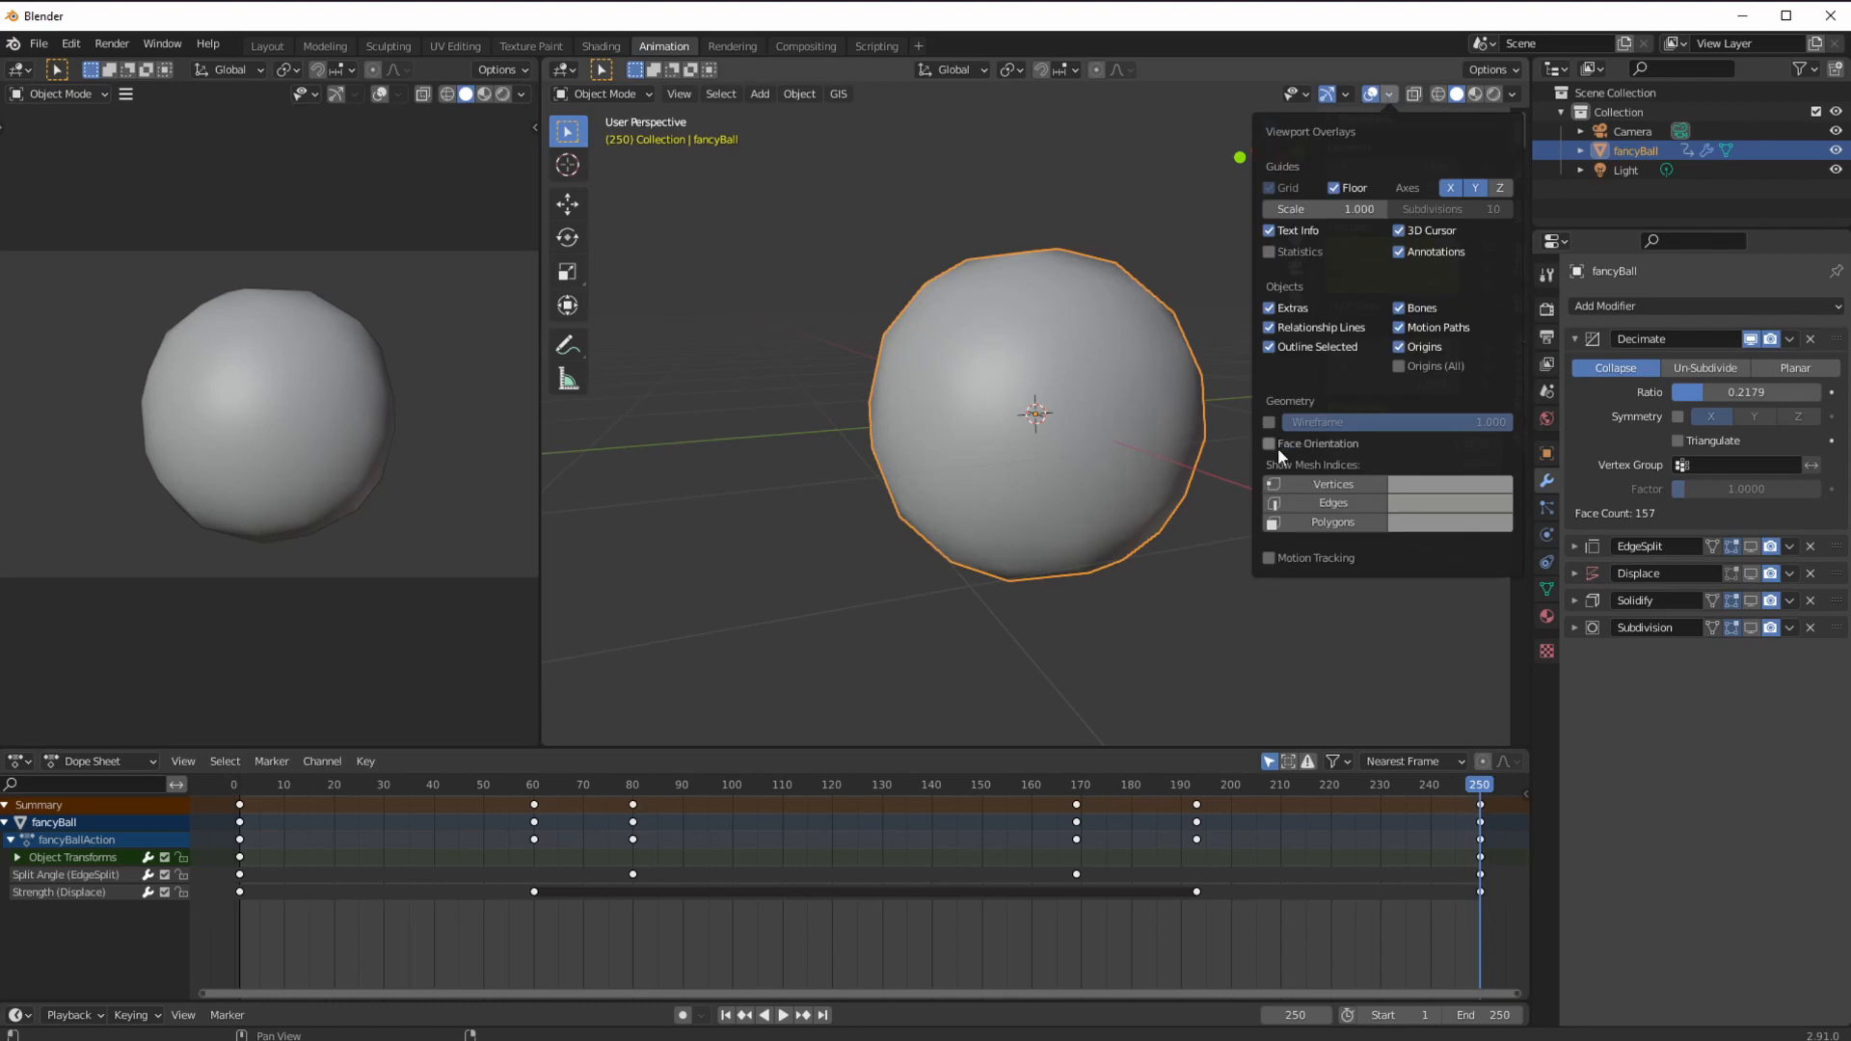
{"action": "left_click", "coordinate": [1269, 423]}
{"action": "left_click_drag", "start_coordinate": [697, 800], "coordinate": [307, 799]}
{"action": "key", "text": "space"}
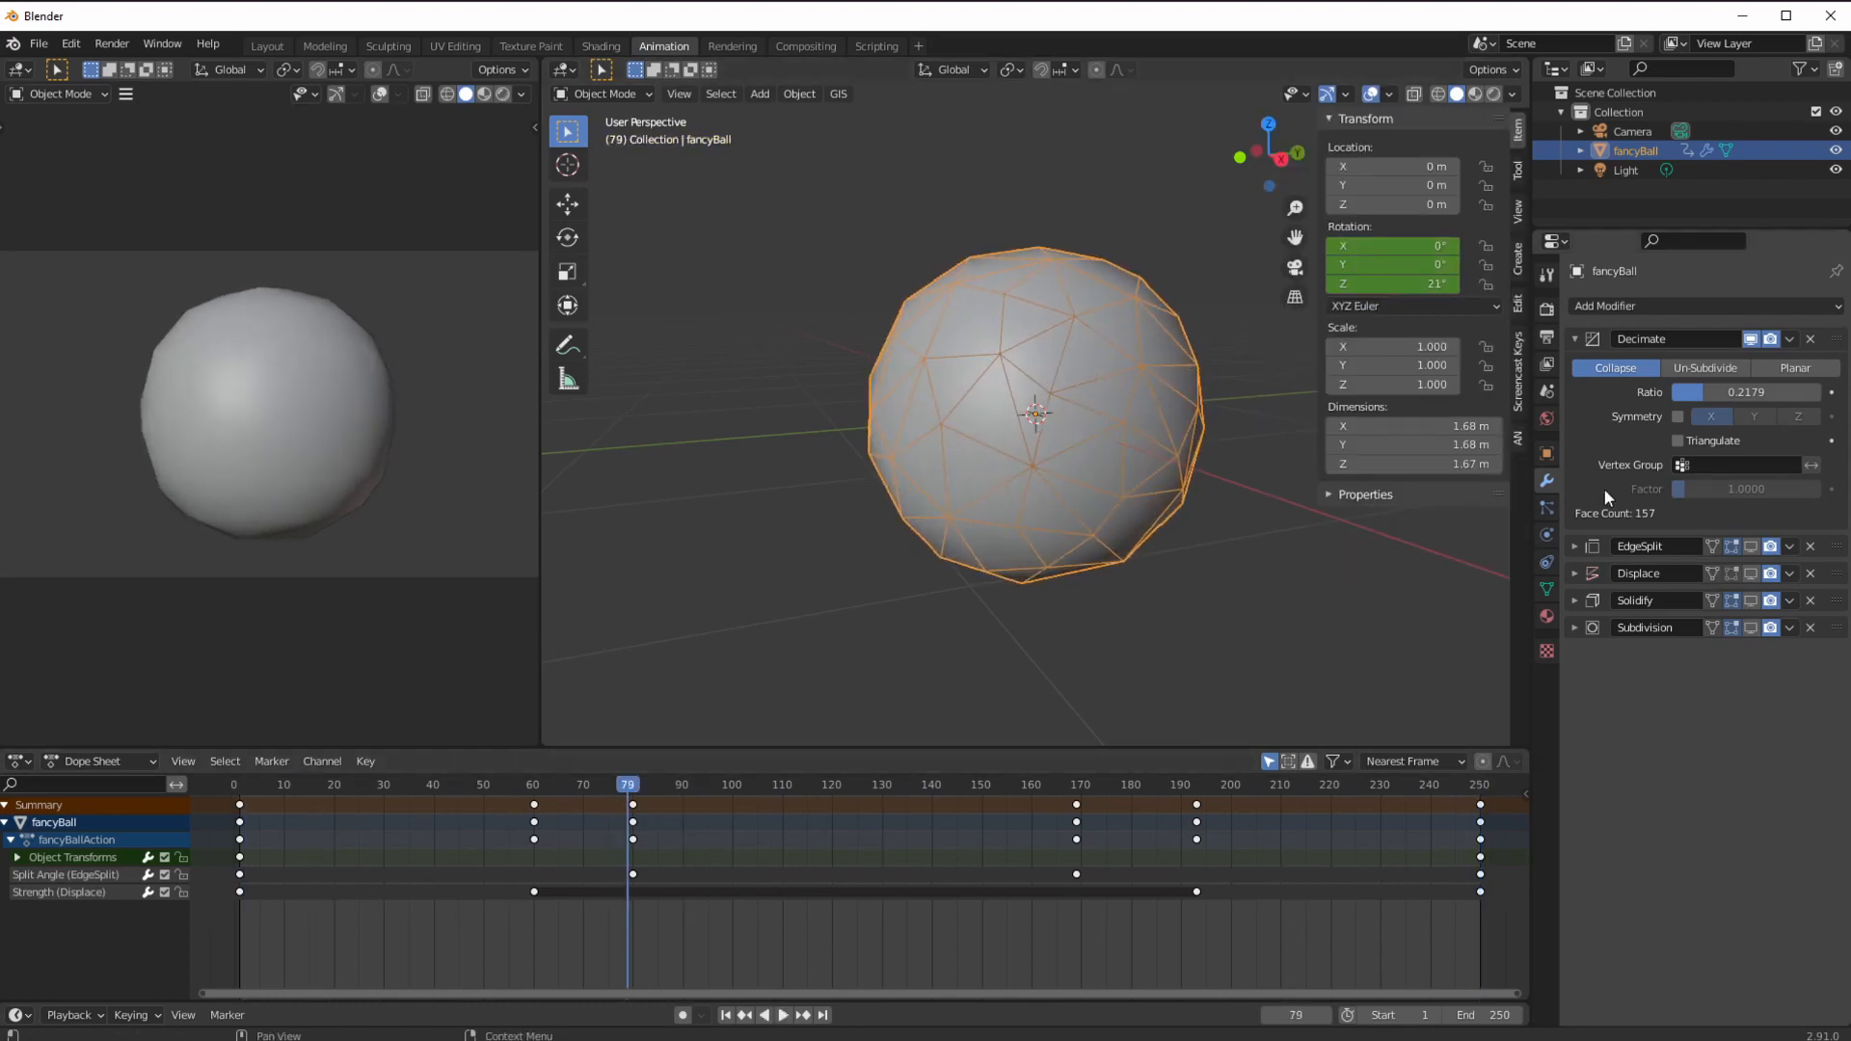
Show EdgeSplit and Displace in the viewport again and play the animation.
{"action": "left_click", "coordinate": [1751, 546]}
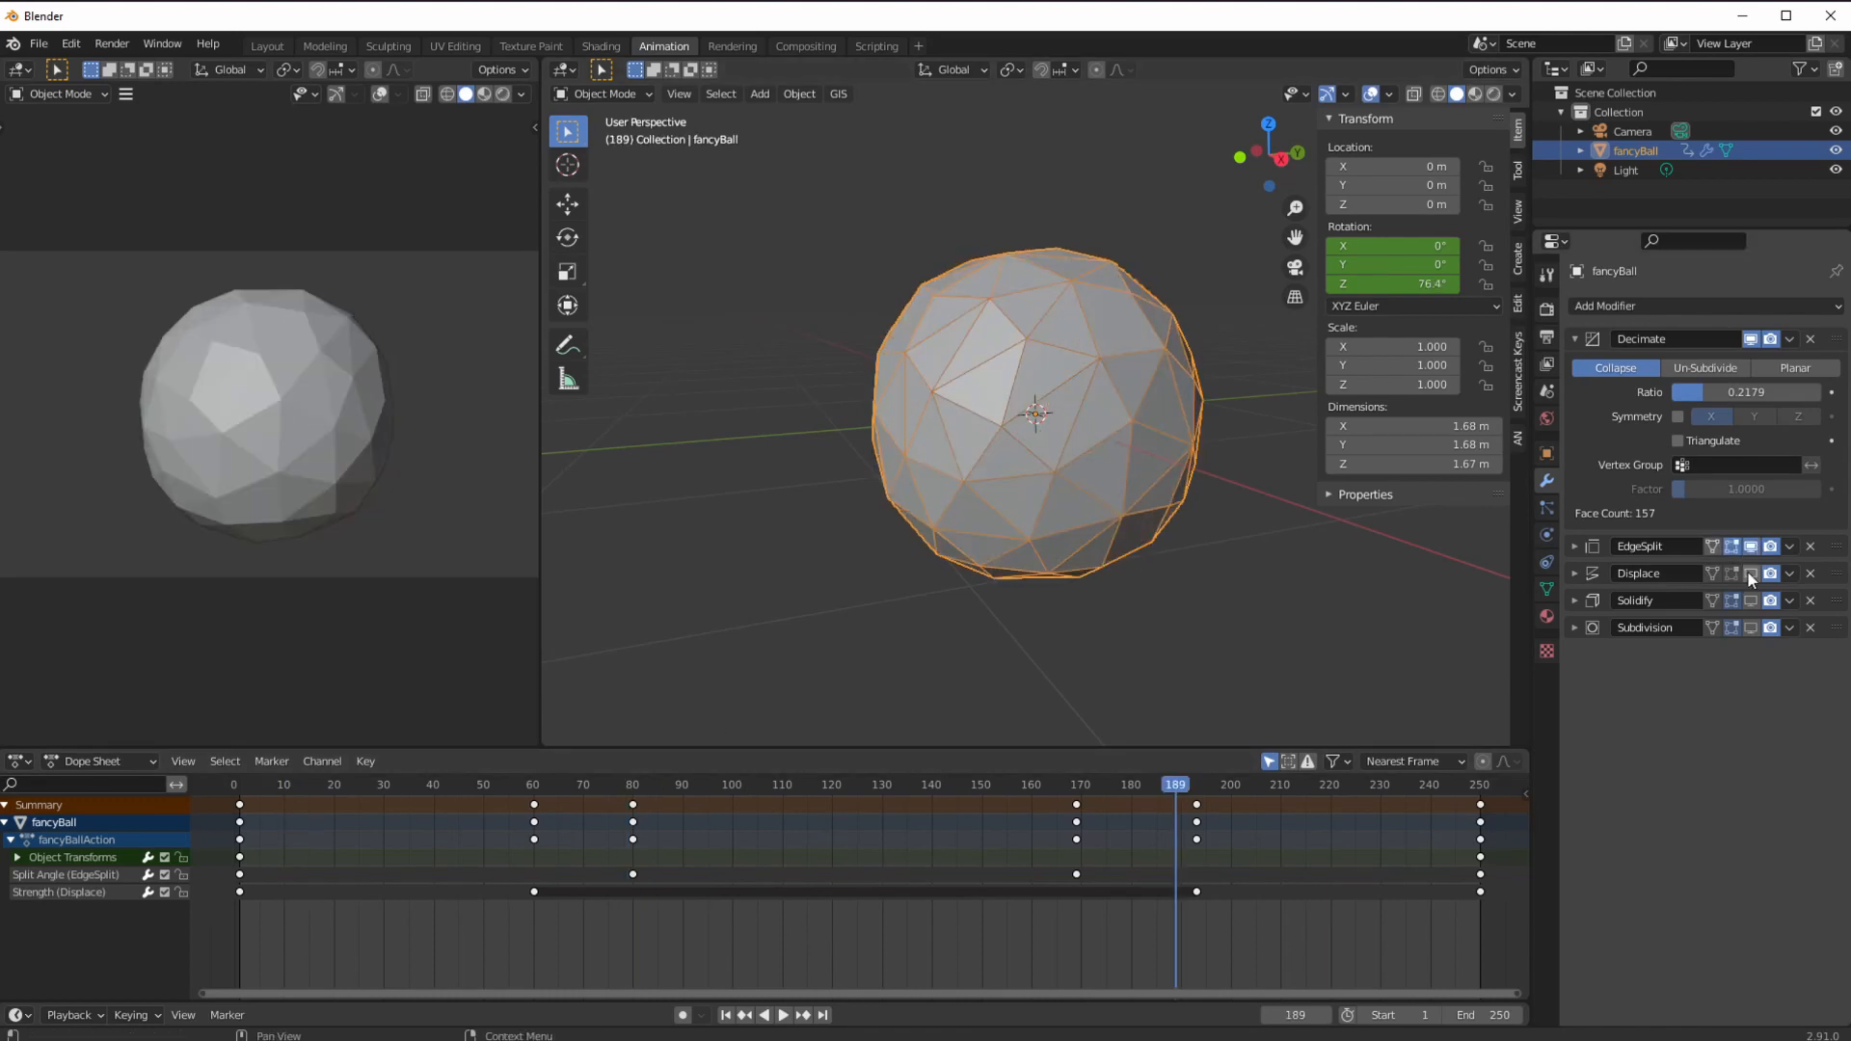
{"action": "left_click", "coordinate": [1751, 573]}
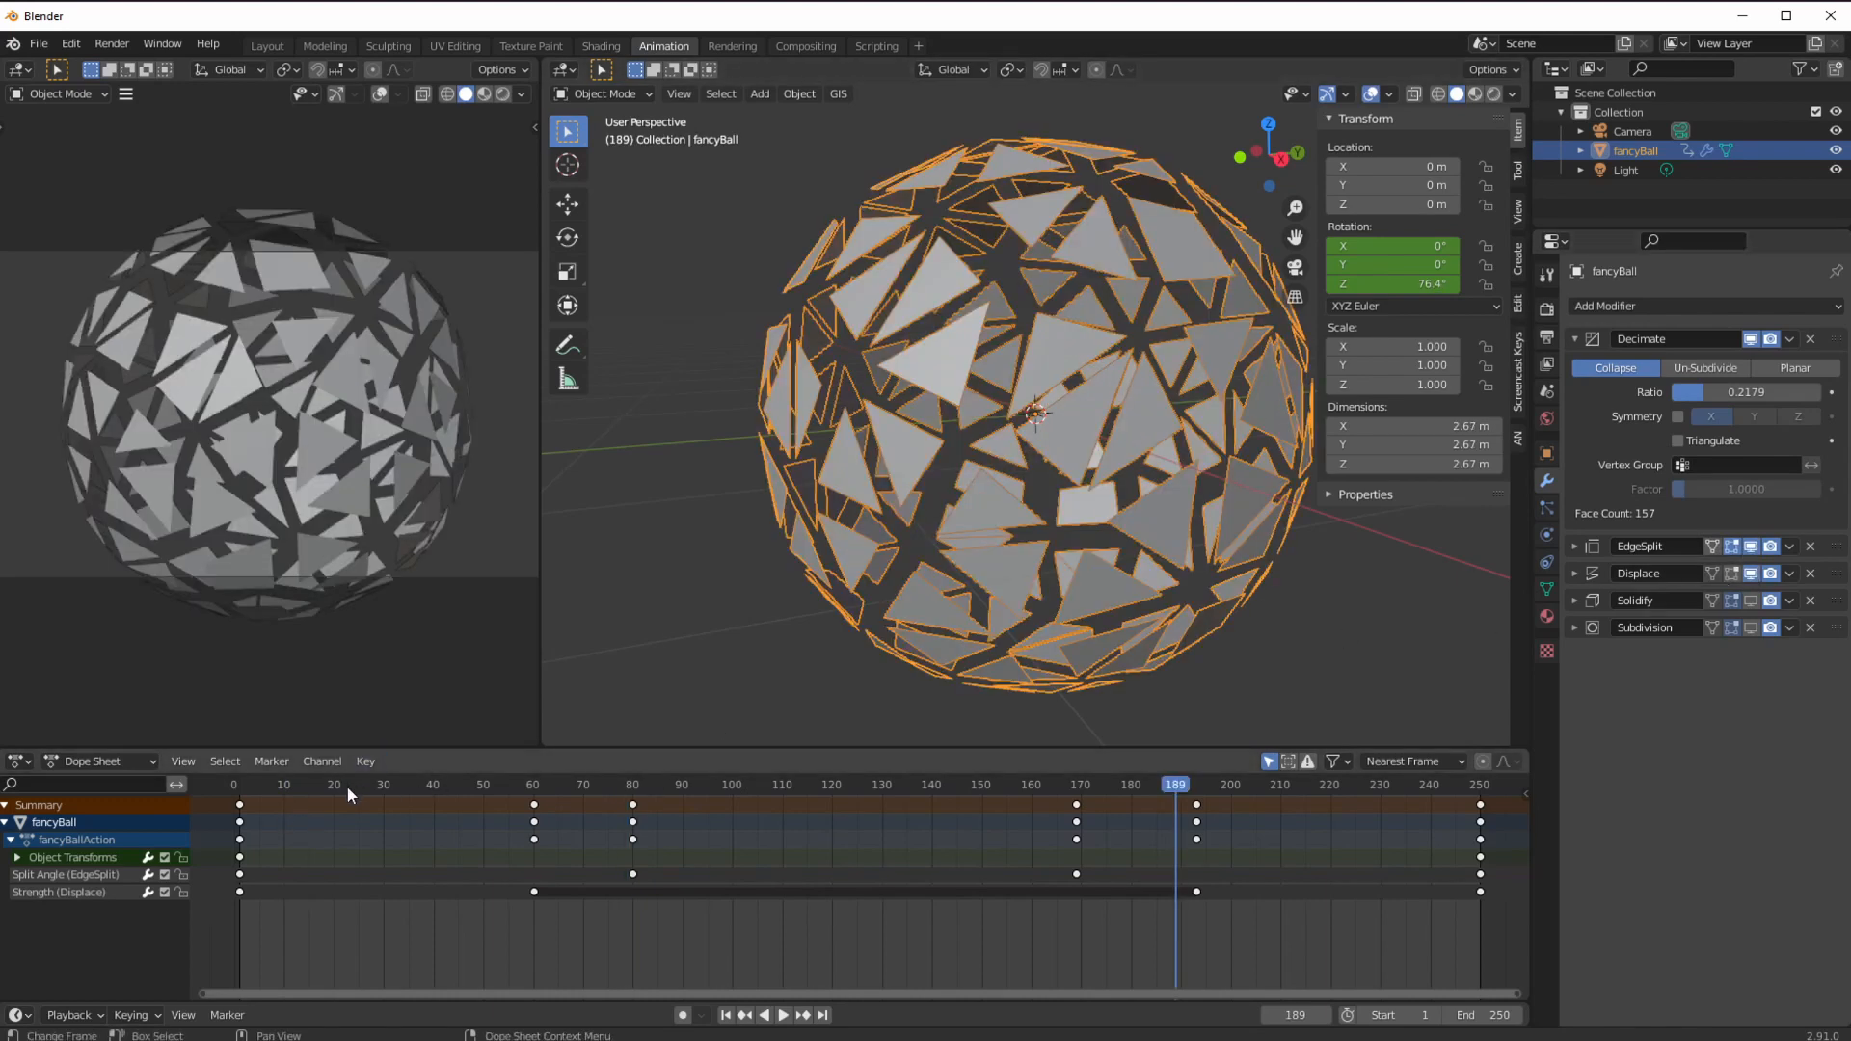
{"action": "key", "text": "space"}
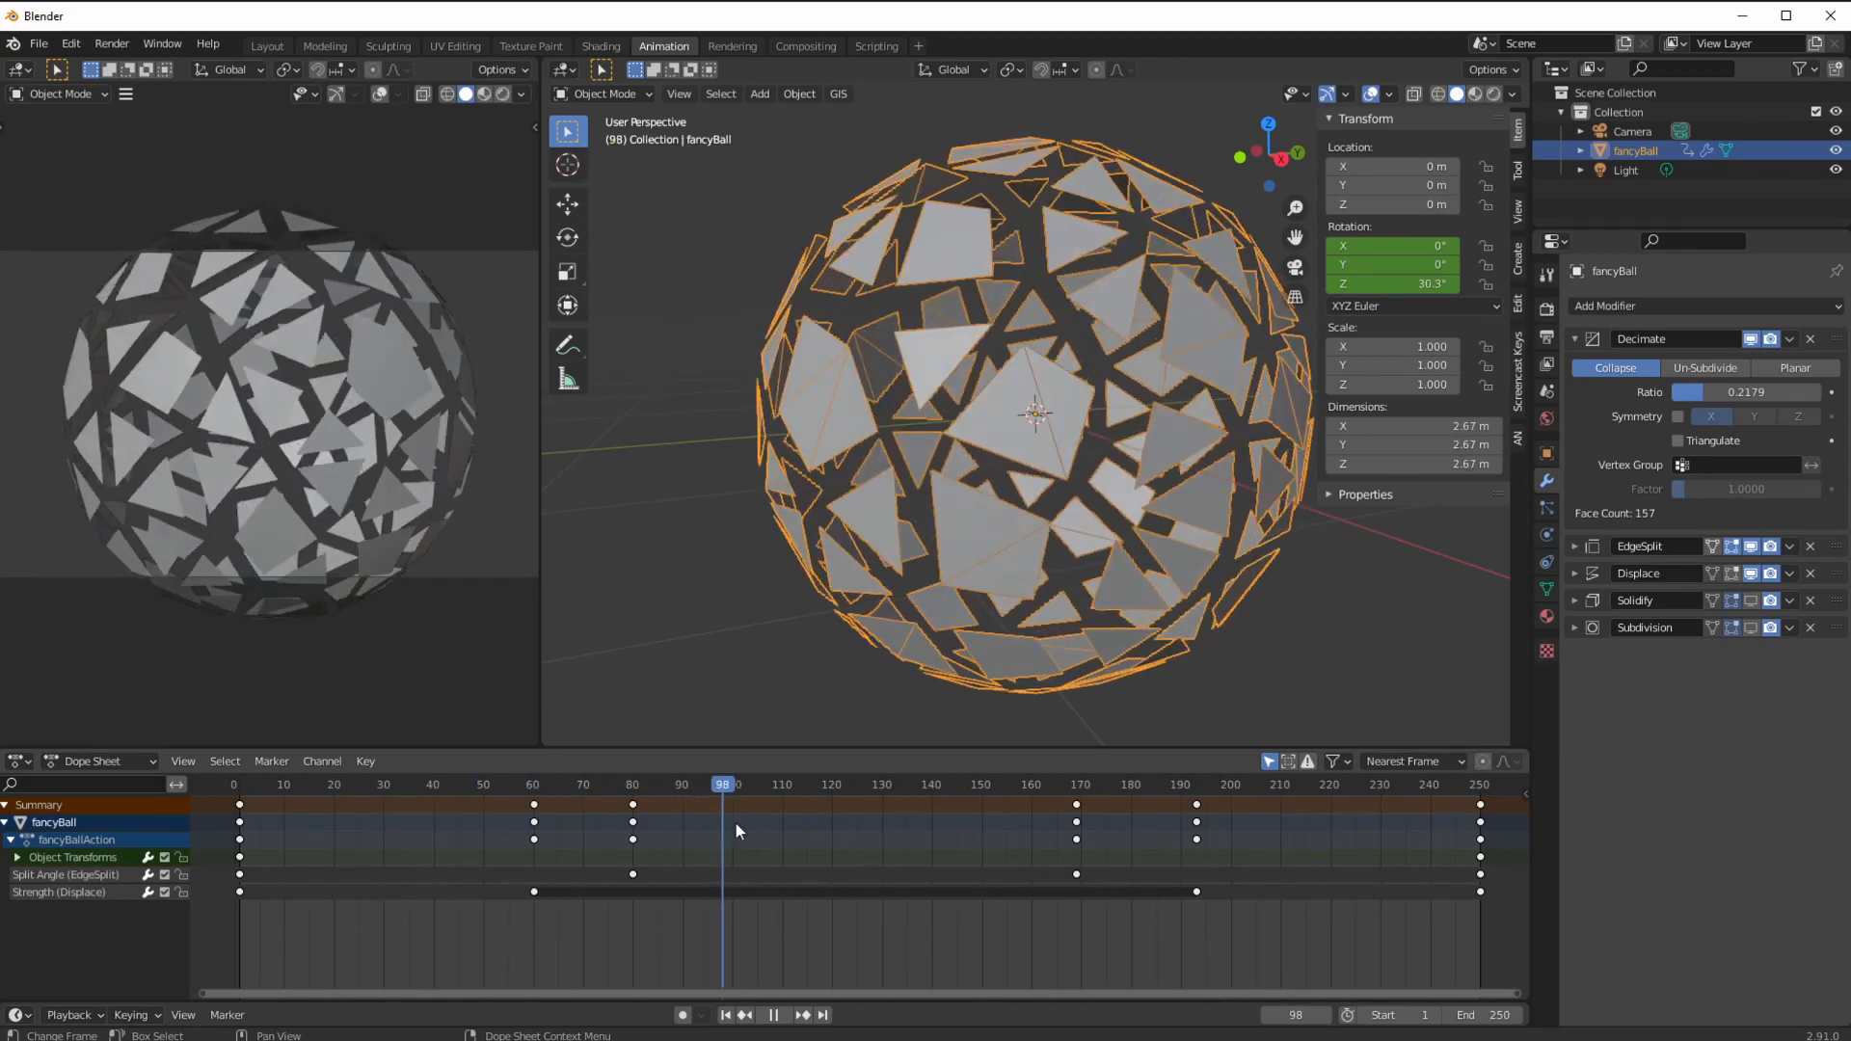
{"action": "key", "text": "space"}
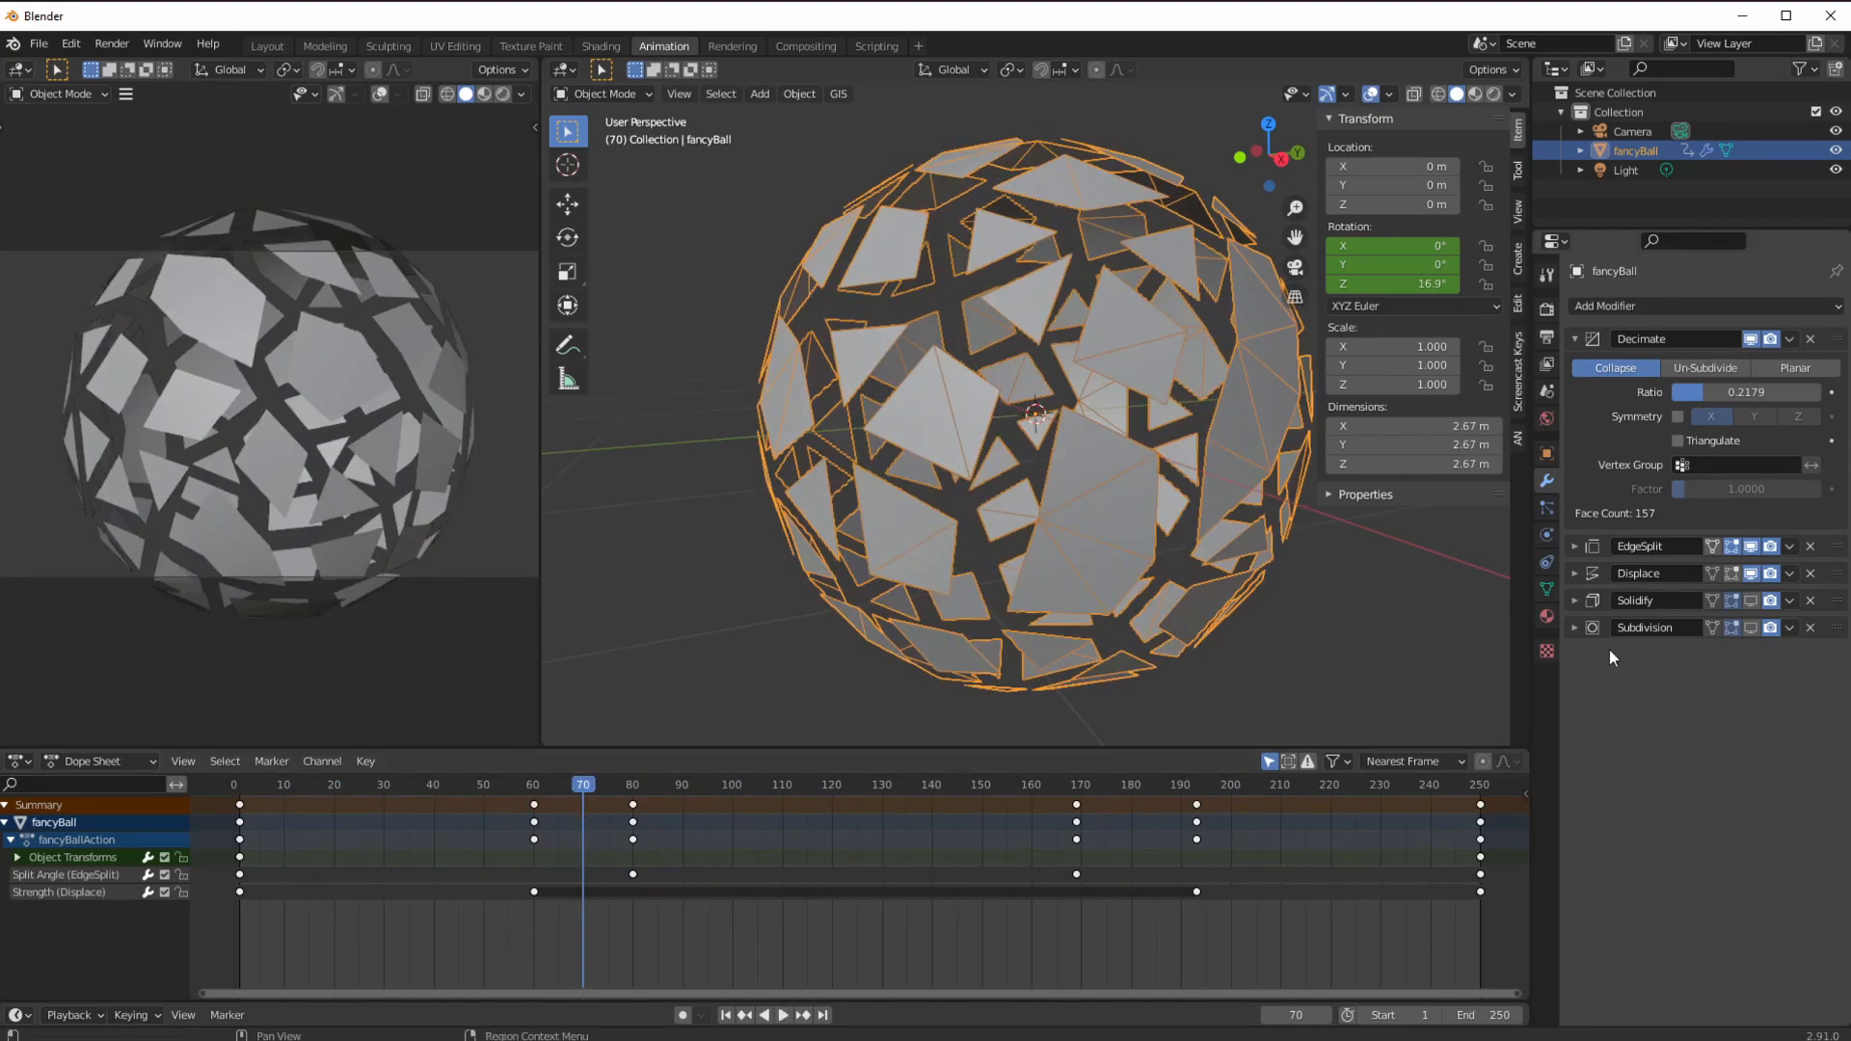
Show Solidify and Subdivision in the viewport again and scrub through the animation.
{"action": "left_click", "coordinate": [1751, 600]}
{"action": "left_click_drag", "start_coordinate": [585, 793], "coordinate": [958, 878]}
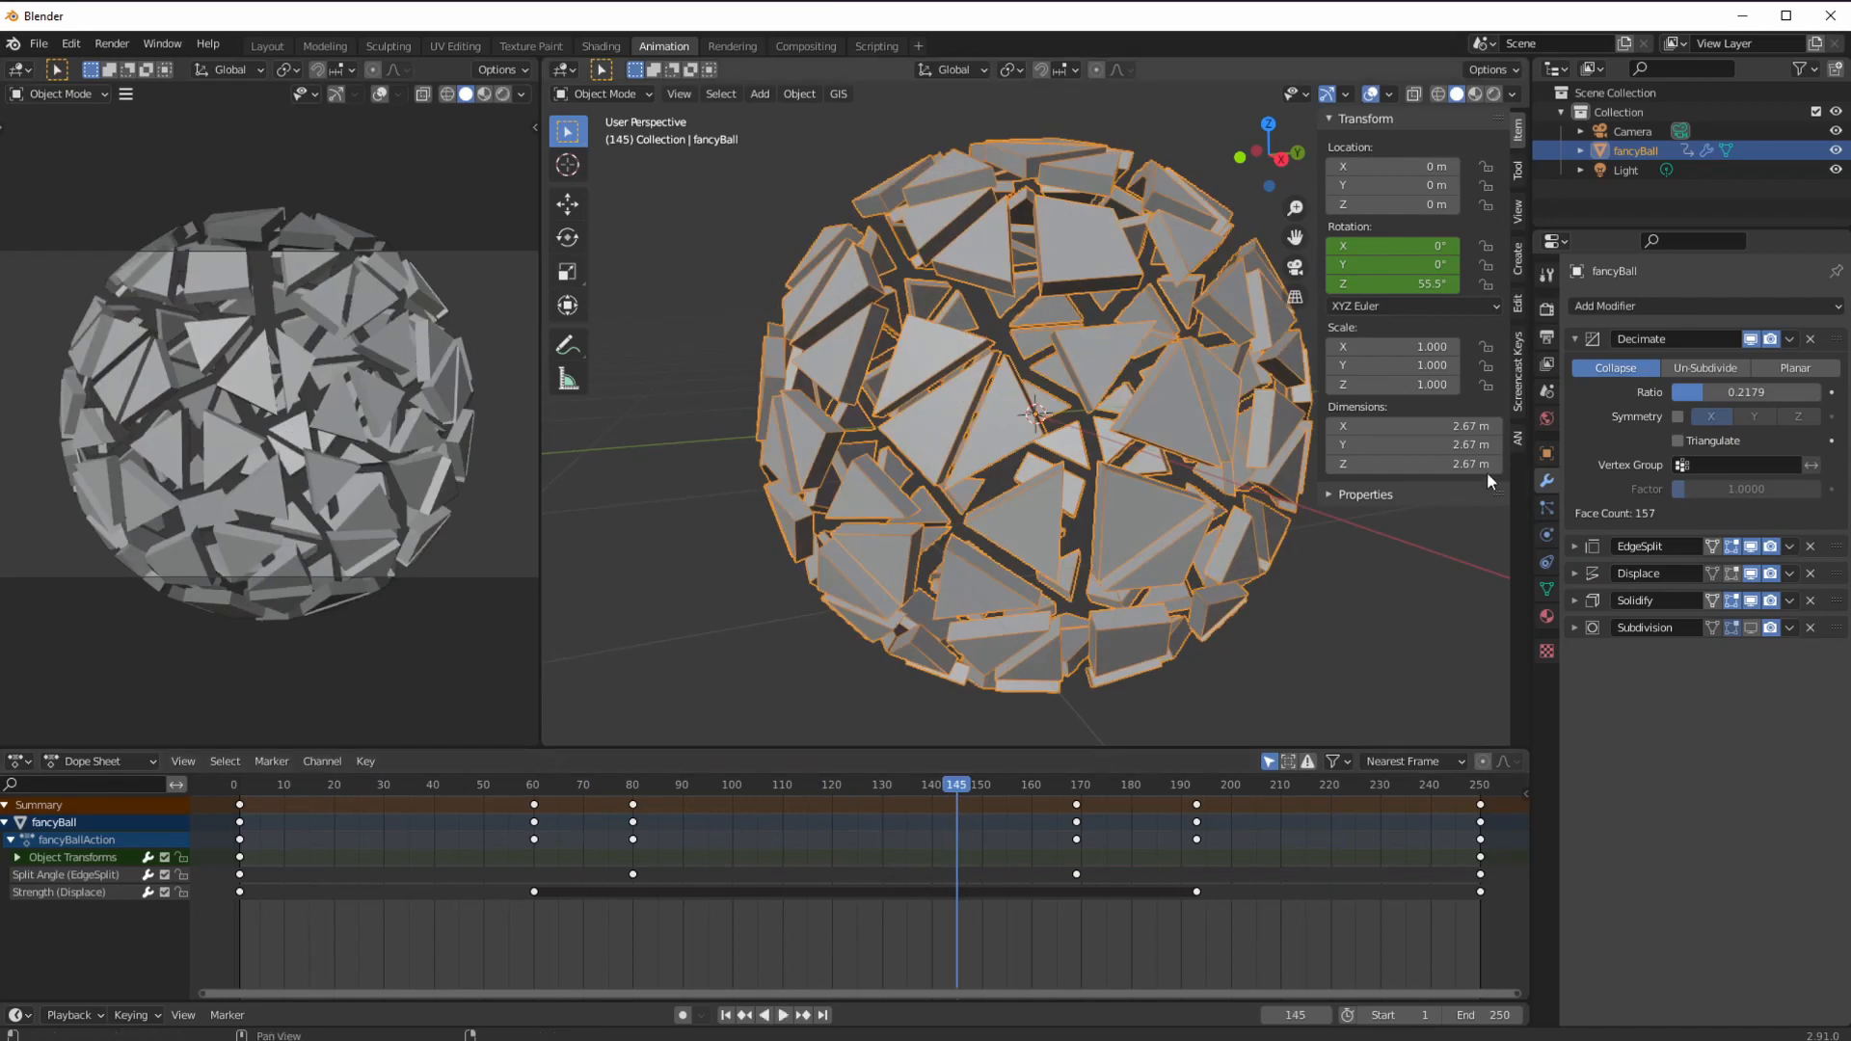
{"action": "left_click", "coordinate": [1750, 628]}
{"action": "left_click", "coordinate": [258, 791]}
{"action": "left_click_drag", "start_coordinate": [324, 794], "coordinate": [1142, 771]}
Try a Decimate ratio of about 0.128 and test the modifier below EdgeSplit before returning it to the top of the stack.
{"action": "mouse_move", "coordinate": [1721, 391]}
{"action": "left_mouse_down"}
{"action": "mouse_move", "coordinate": [1739, 391]}
{"action": "mouse_move", "coordinate": [1692, 391]}
{"action": "left_mouse_up"}
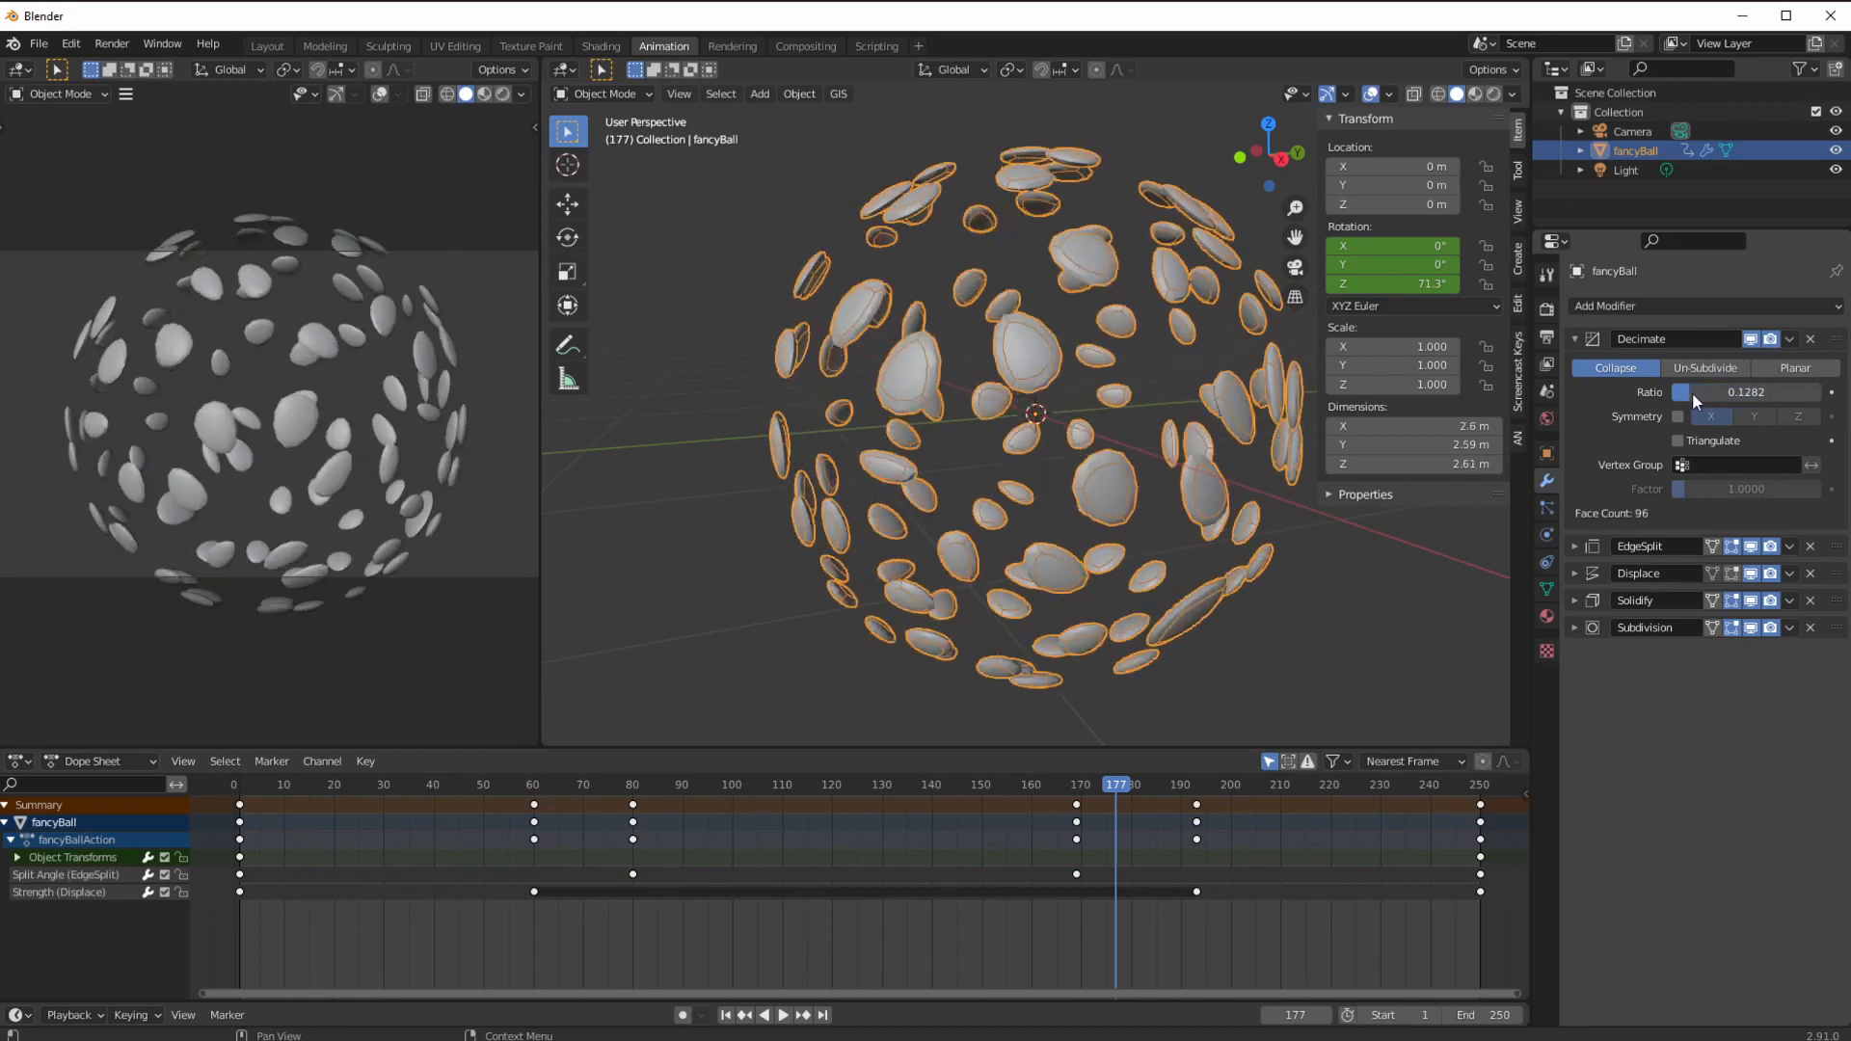
{"action": "left_click_drag", "start_coordinate": [1837, 340], "coordinate": [1822, 487]}
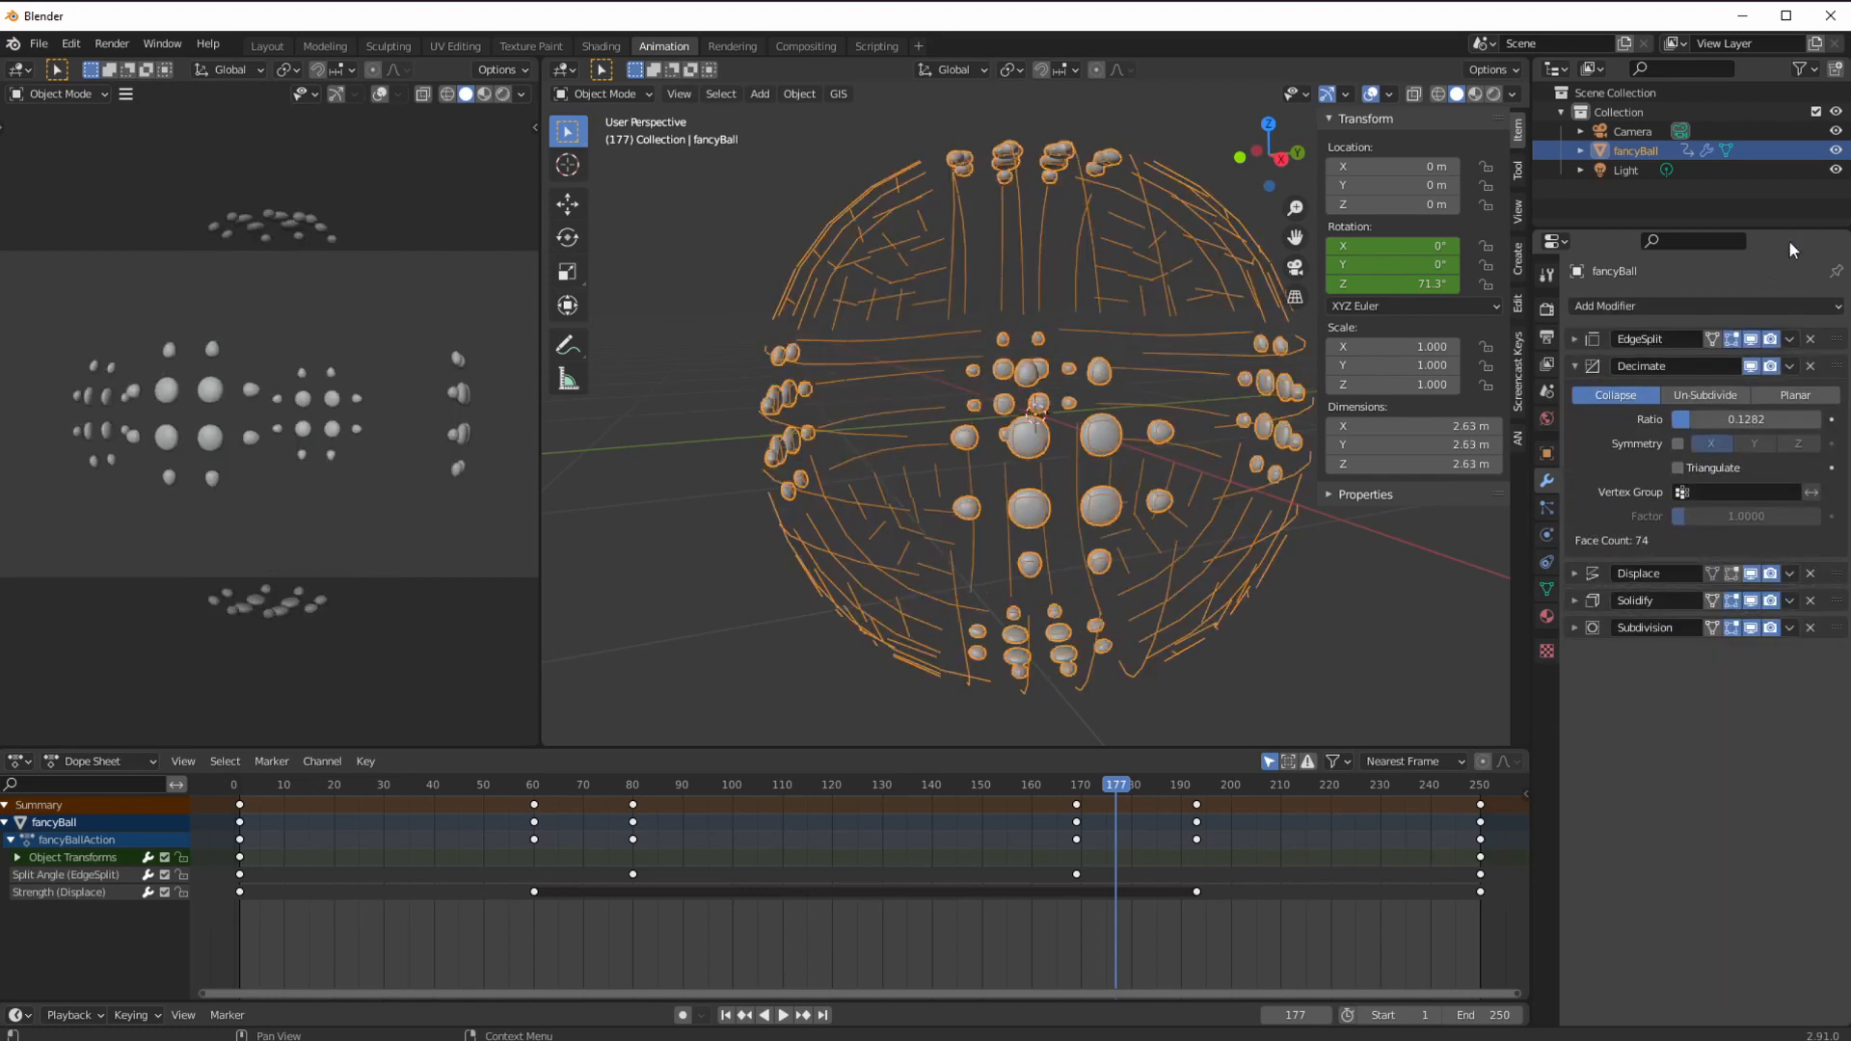
{"action": "left_click_drag", "start_coordinate": [1829, 379], "coordinate": [1822, 337]}
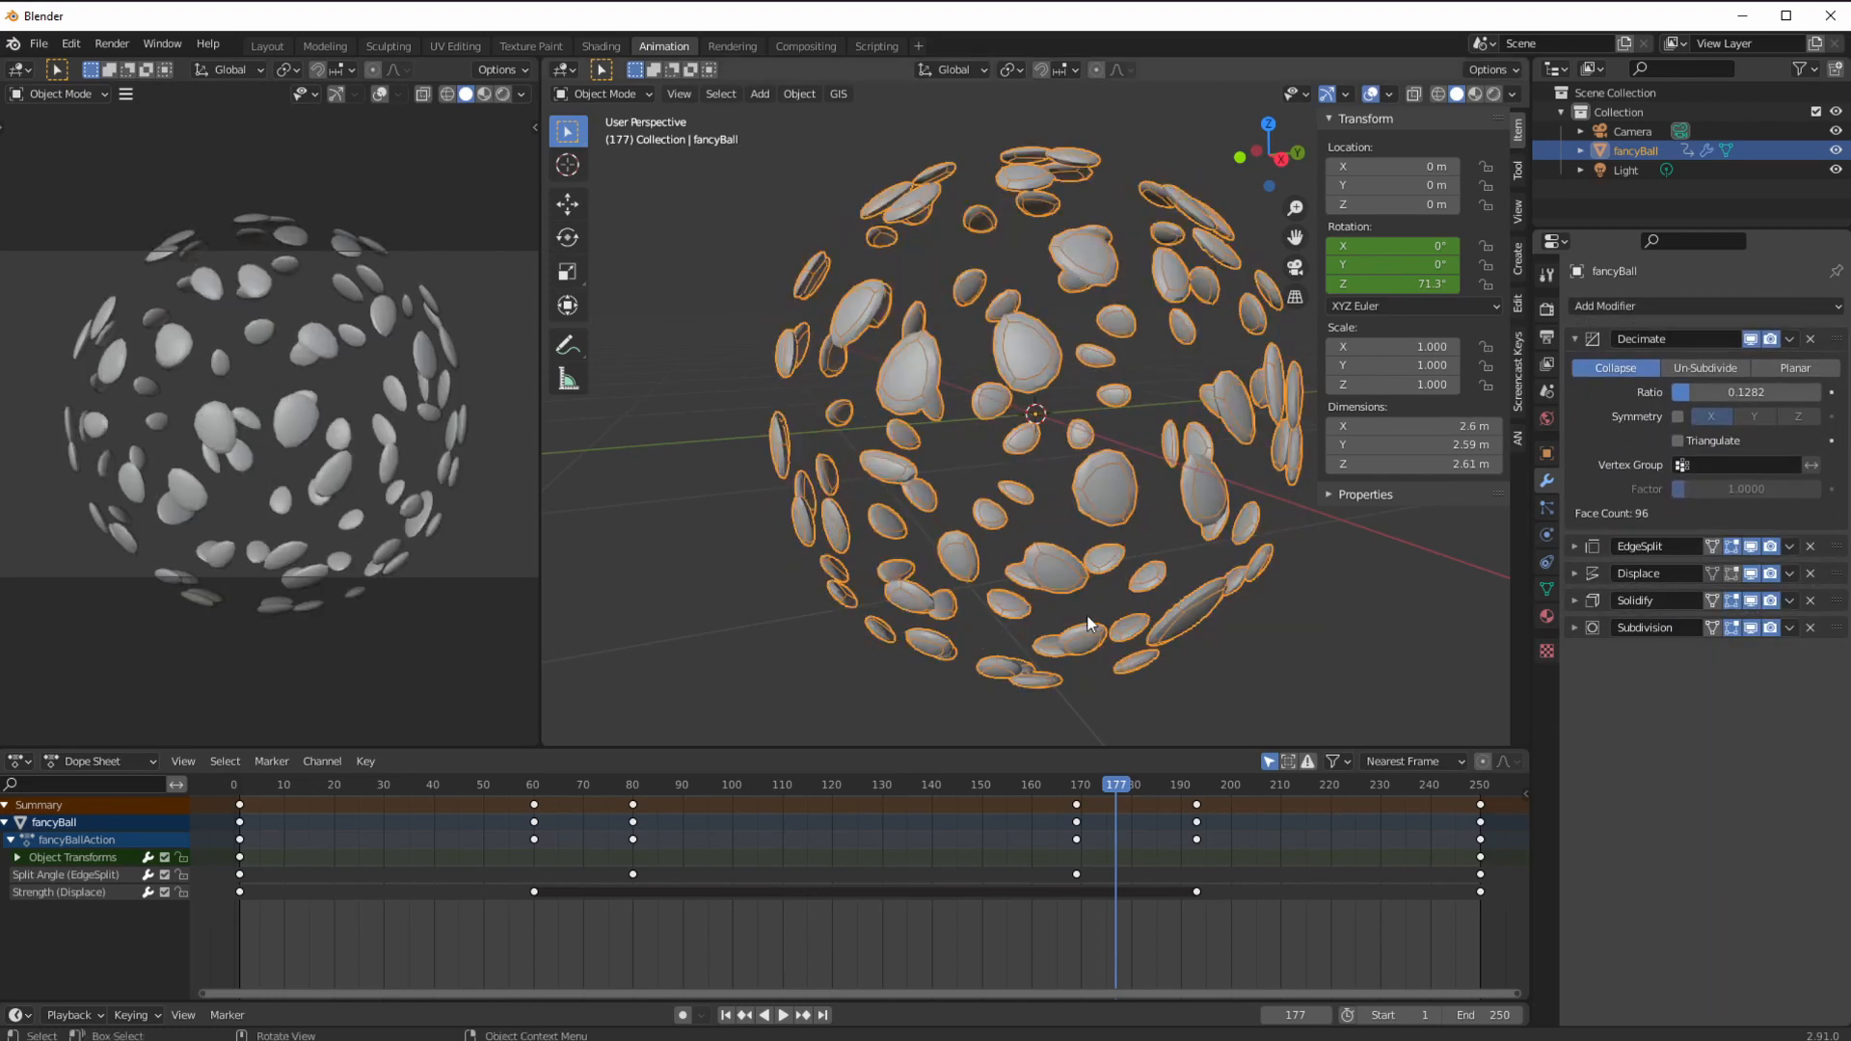
Set the Decimate ratio to 1 at frame 1 and keyframe it.
{"action": "left_click_drag", "start_coordinate": [374, 789], "coordinate": [241, 796]}
{"action": "left_click_drag", "start_coordinate": [1687, 397], "coordinate": [1810, 397]}
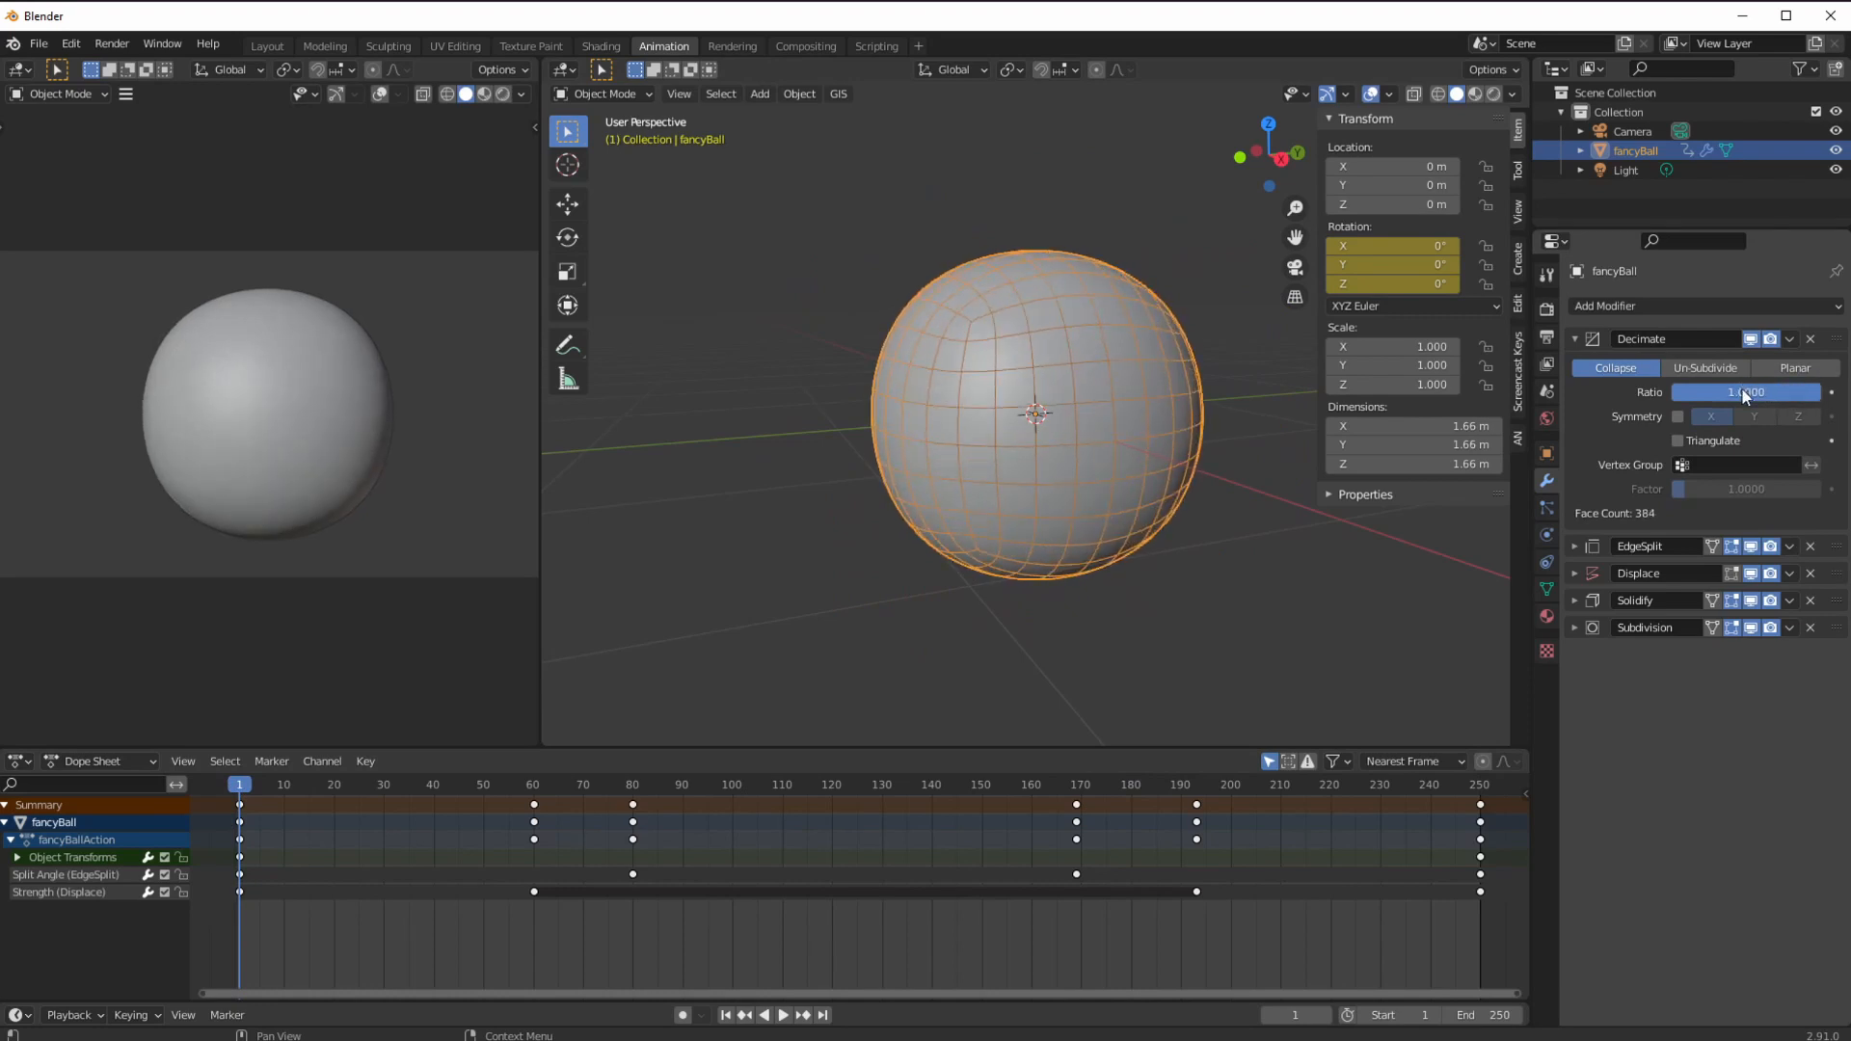
{"action": "key", "text": "i"}
Set the Decimate ratio to about 0.54 at frame 60, keyframe it and play the animation from the first frame.
{"action": "left_click_drag", "start_coordinate": [239, 790], "coordinate": [534, 826]}
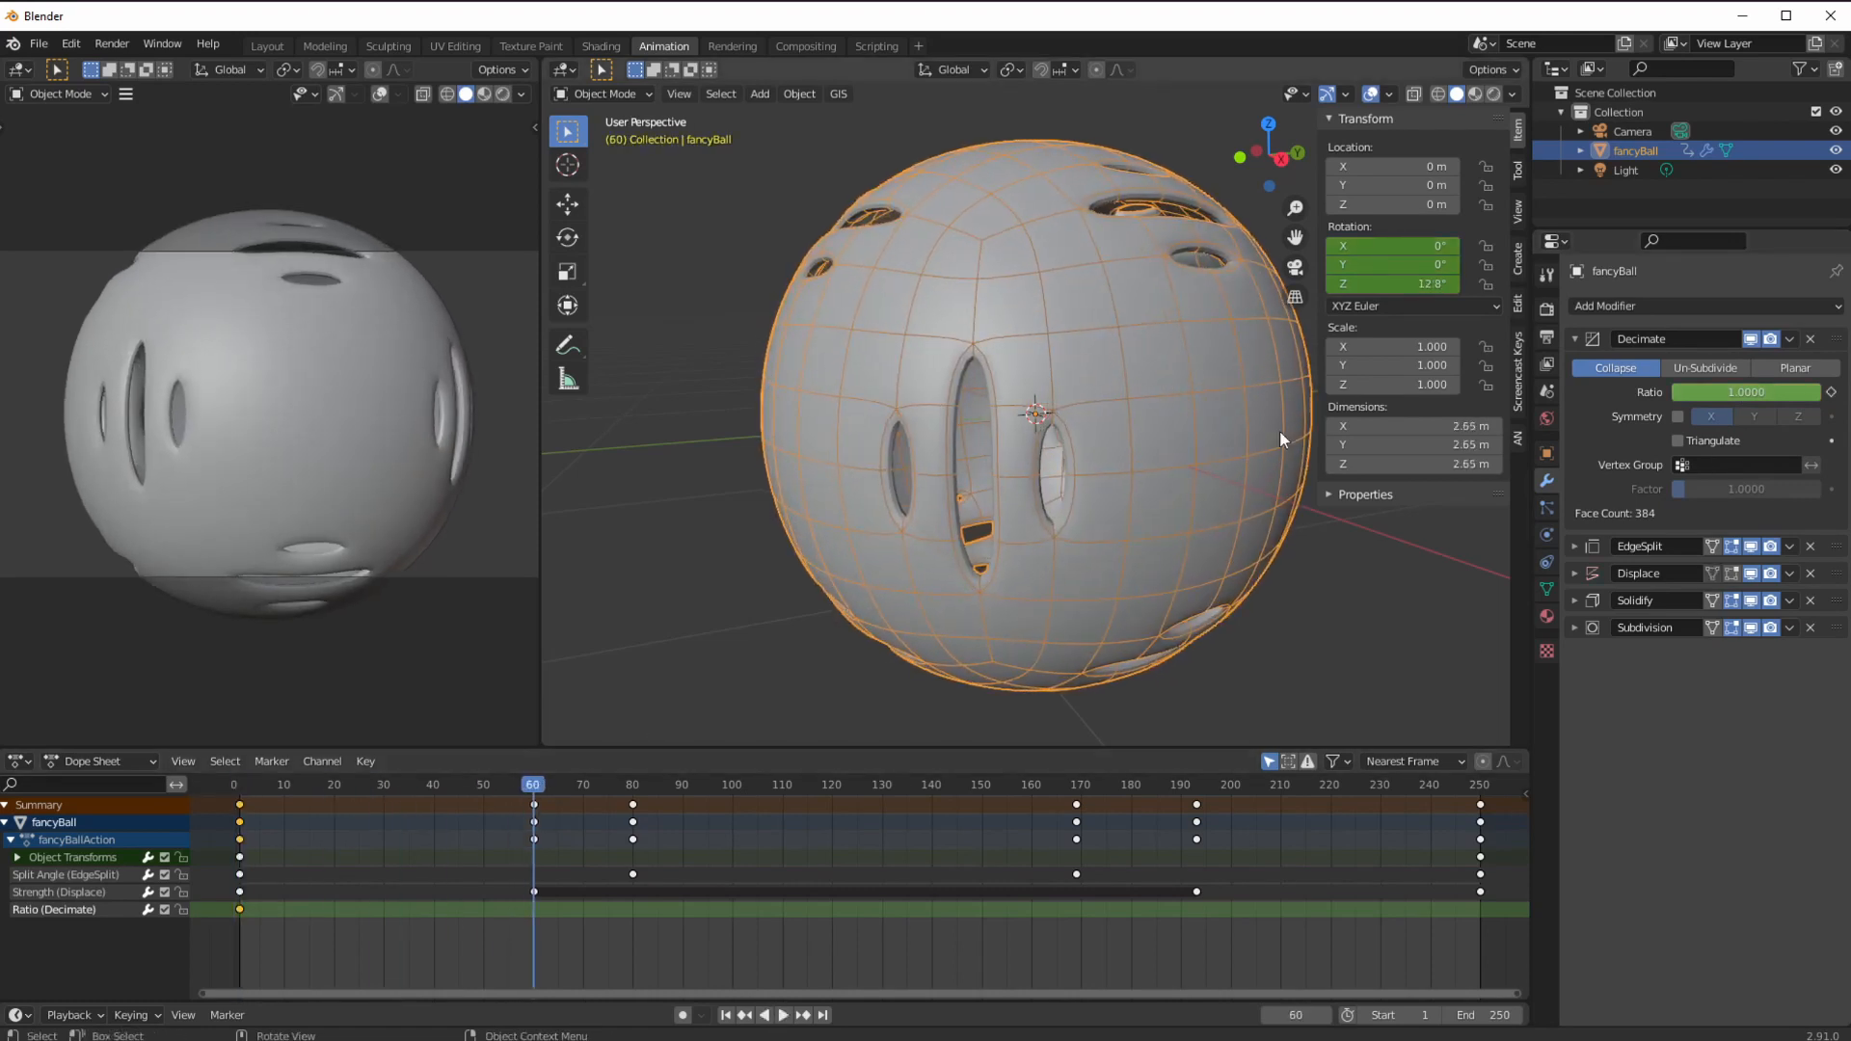
{"action": "left_click_drag", "start_coordinate": [1799, 393], "coordinate": [1688, 396]}
{"action": "key", "text": "i"}
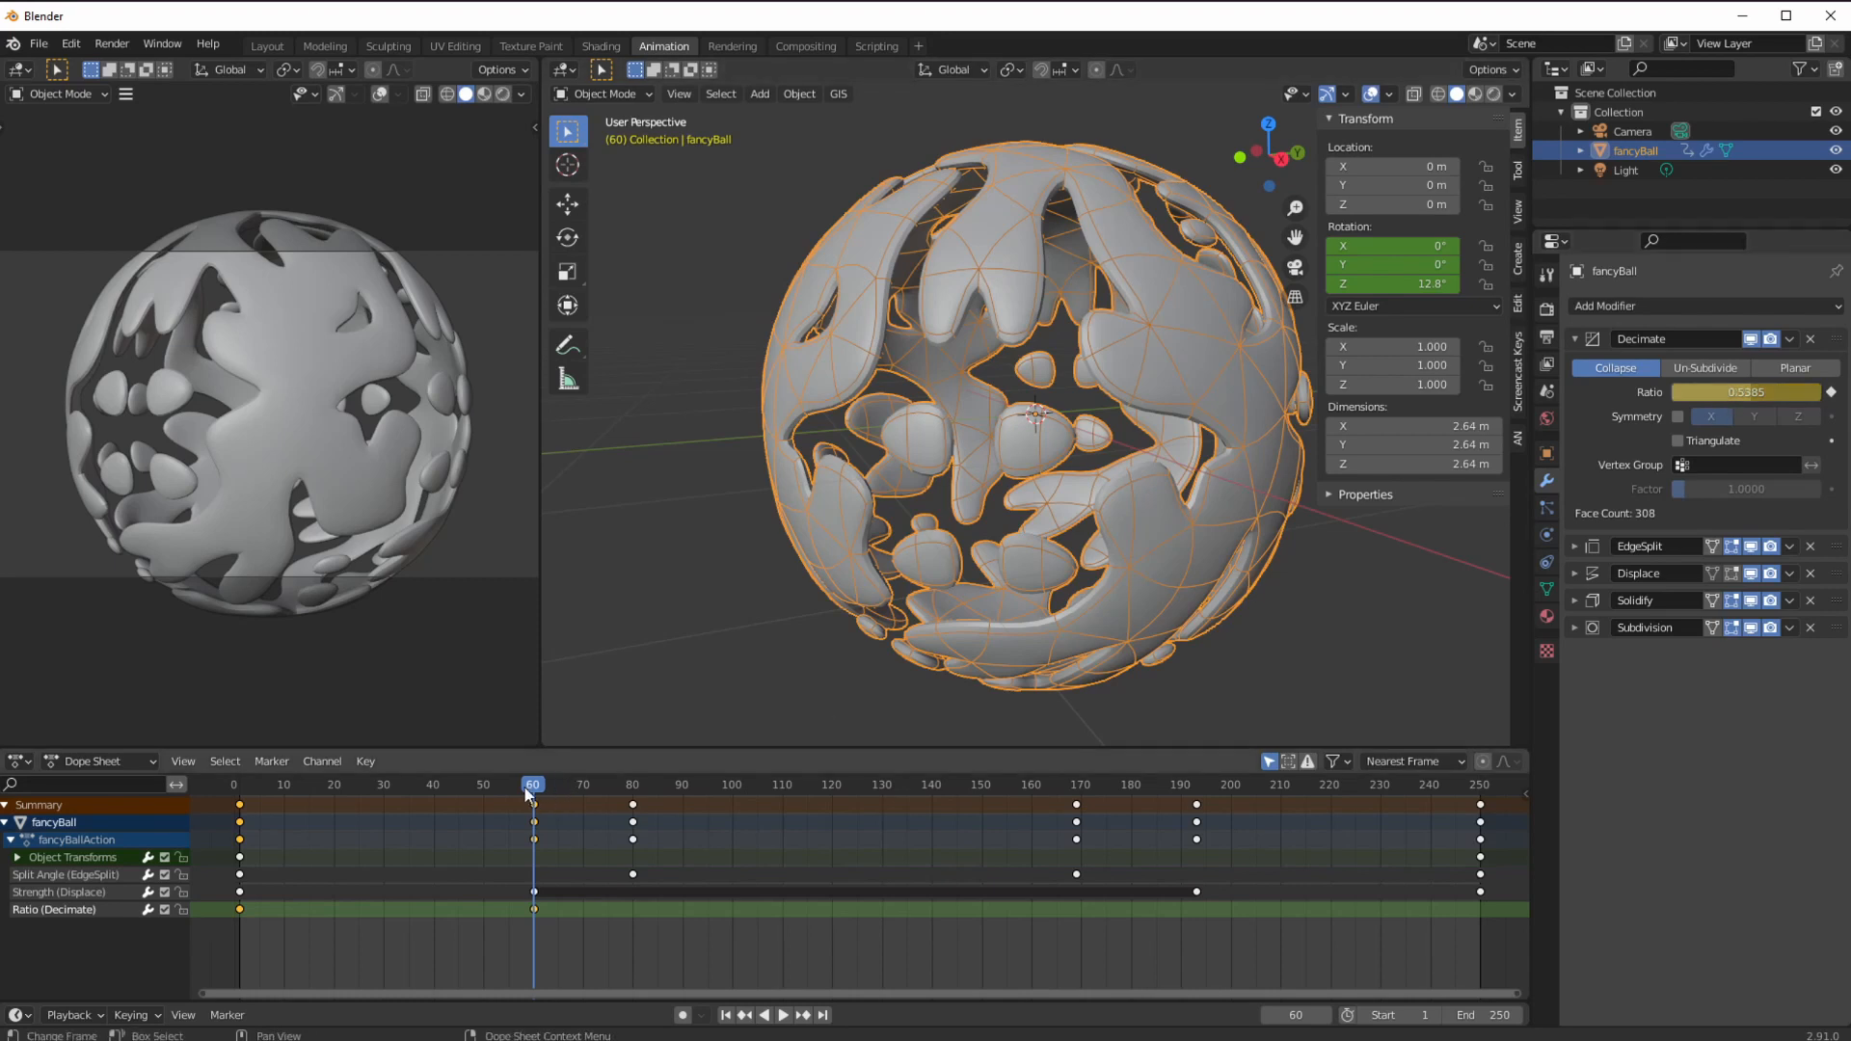
{"action": "key", "text": "shift+Left"}
{"action": "key", "text": "space"}
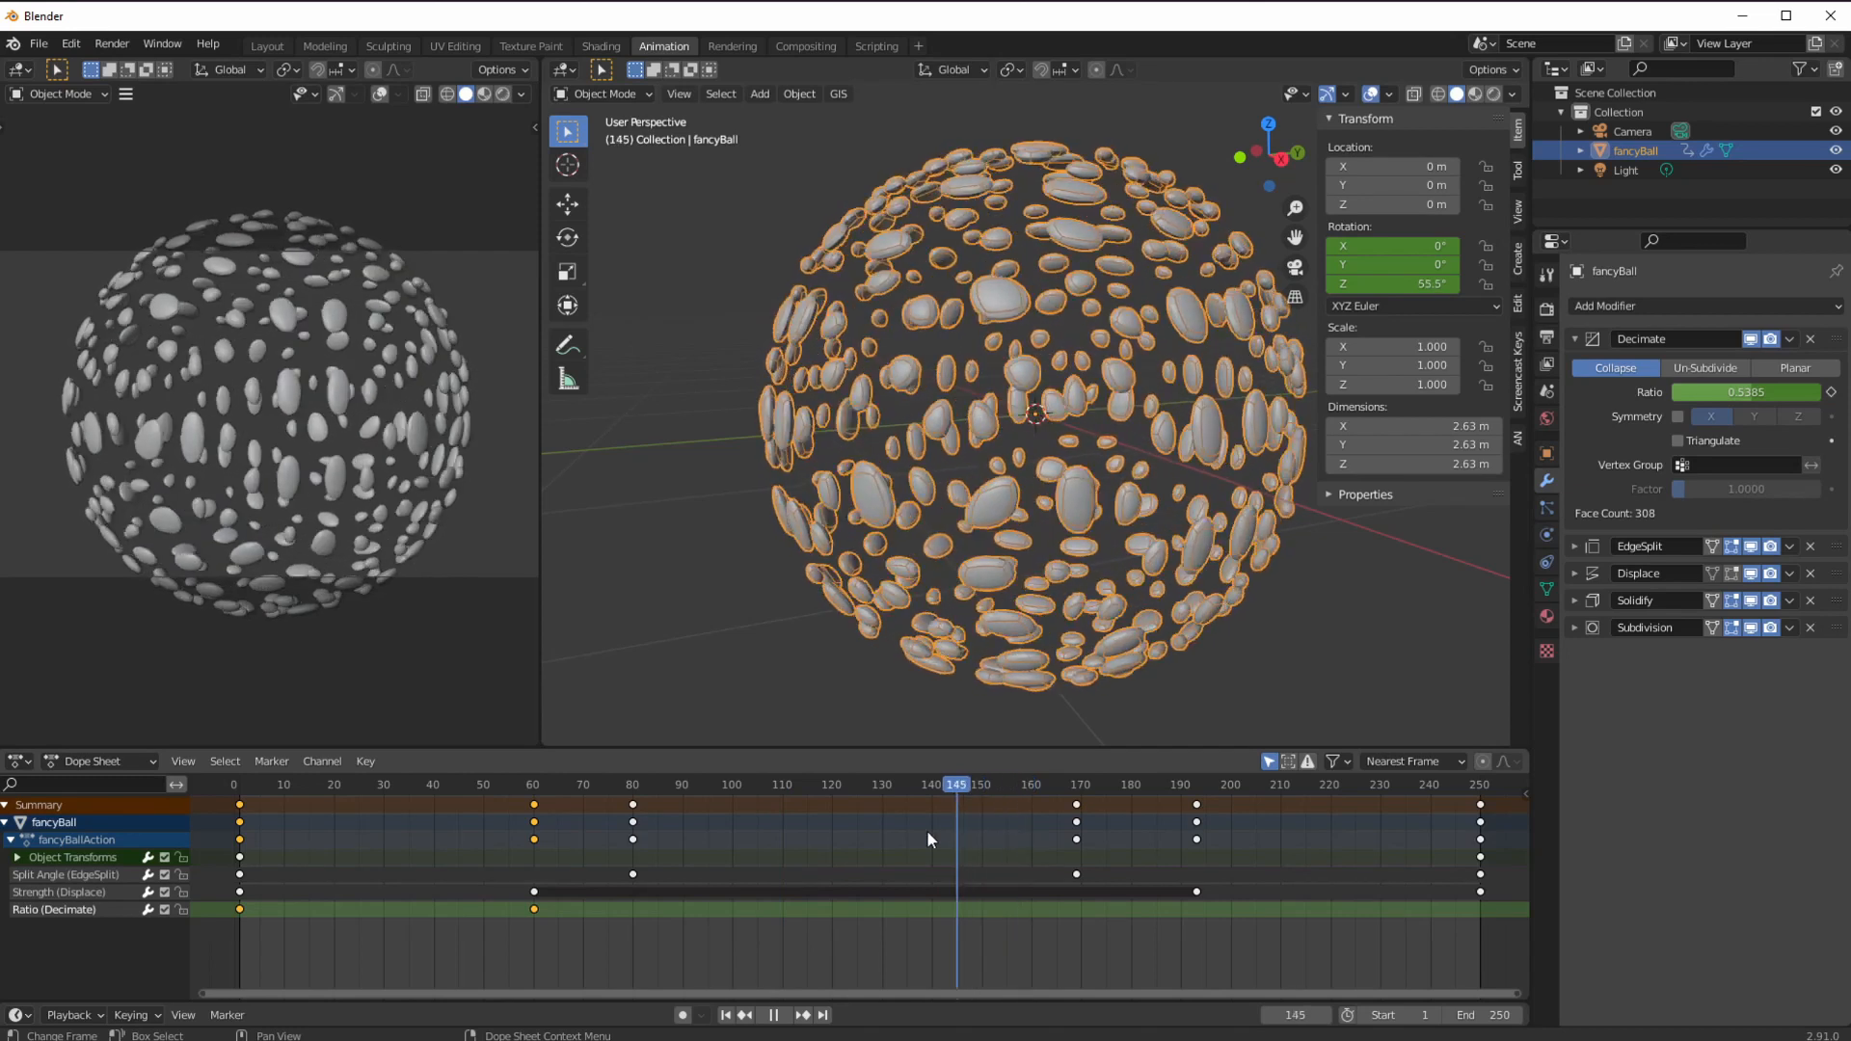
Set the Decimate ratio to about 0.173 at frame 137, keyframe it and resume playback.
{"action": "key", "text": "Escape"}
{"action": "left_click_drag", "start_coordinate": [1724, 393], "coordinate": [1681, 393]}
{"action": "key", "text": "i"}
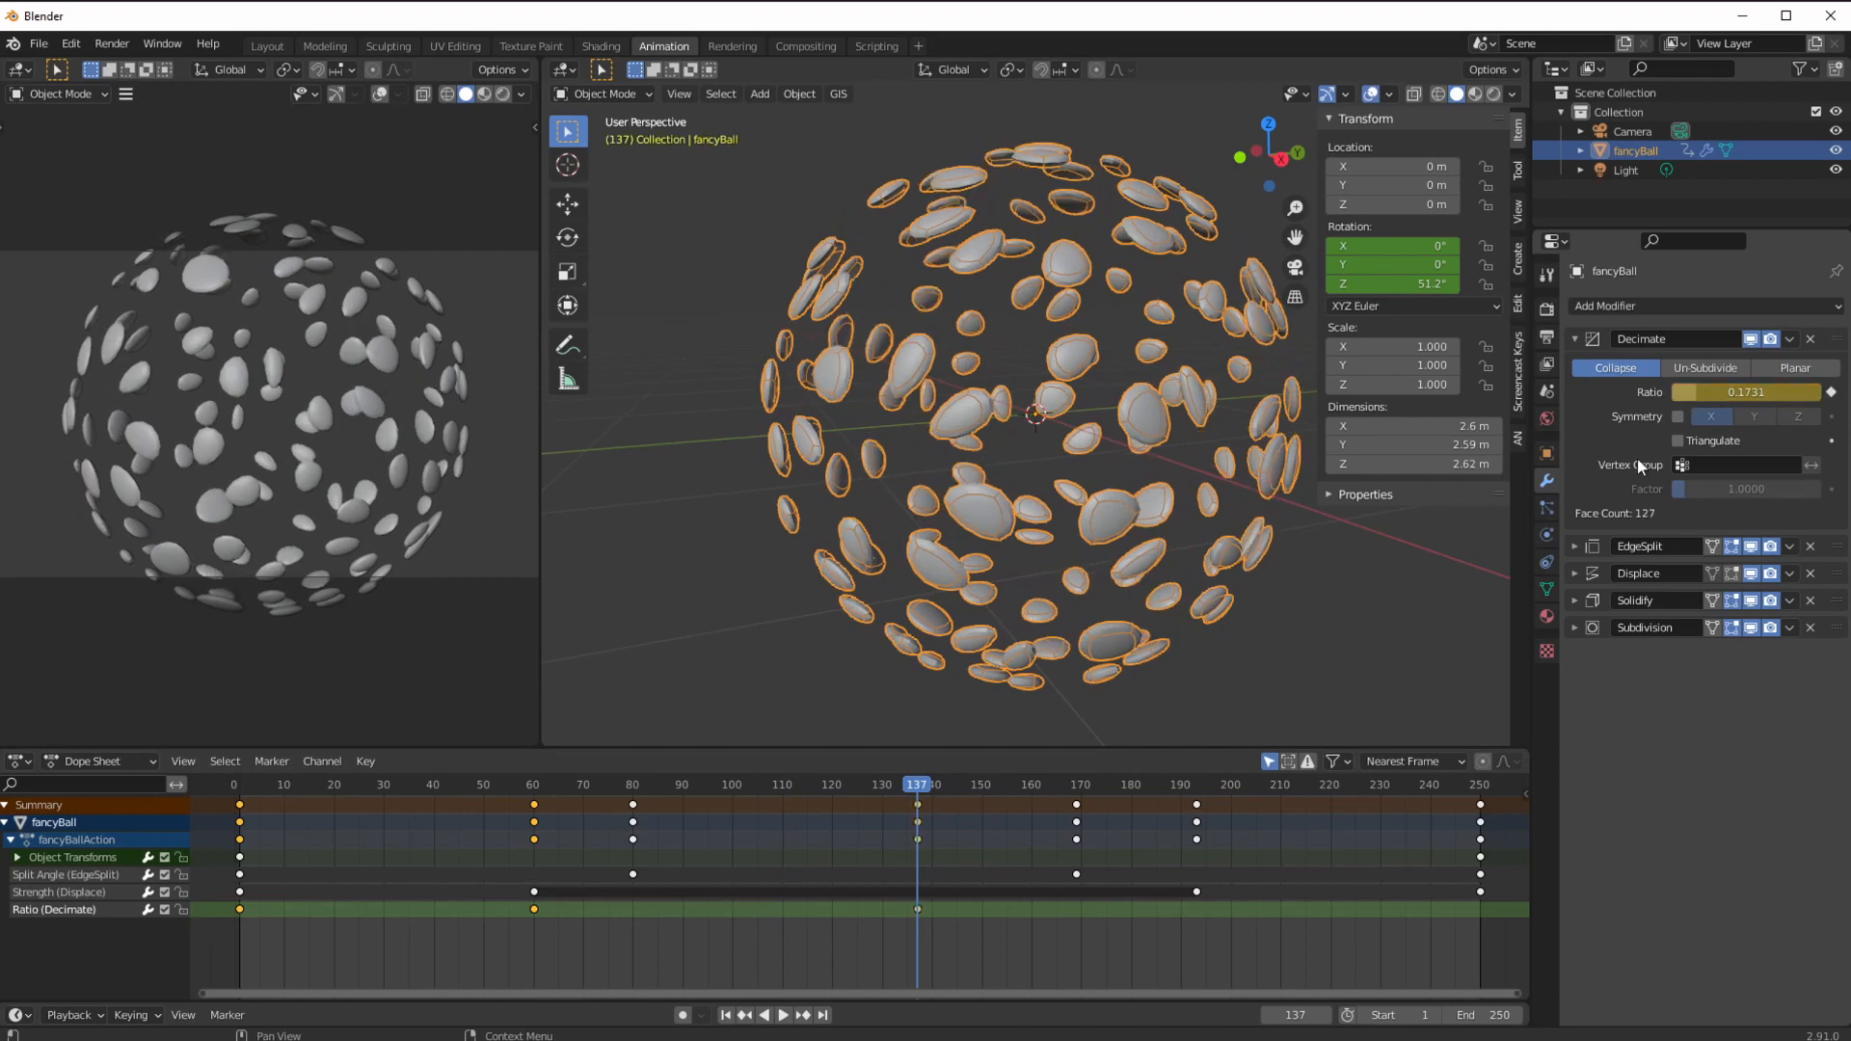
{"action": "key", "text": "space"}
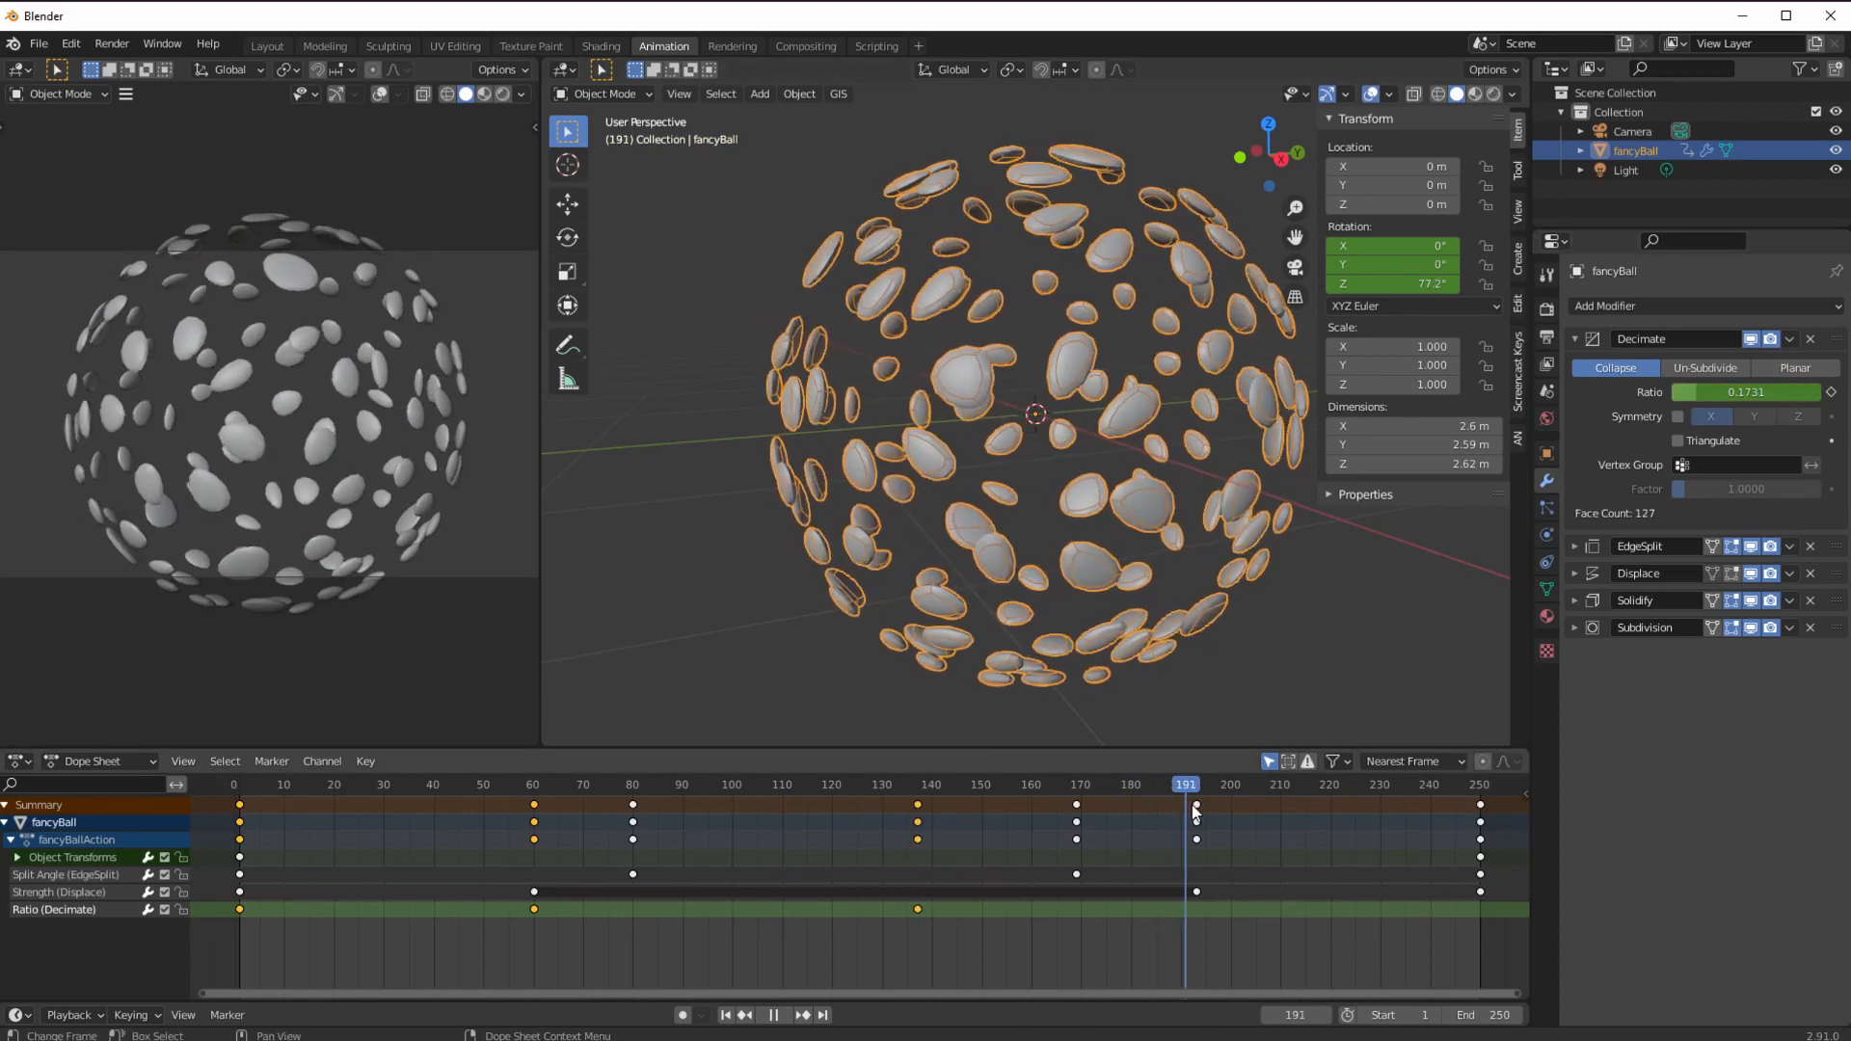
Pause at frame 193, set the Decimate ratio to 1 and keyframe it.
{"action": "key", "text": "space"}
{"action": "left_click_drag", "start_coordinate": [1695, 395], "coordinate": [1846, 409]}
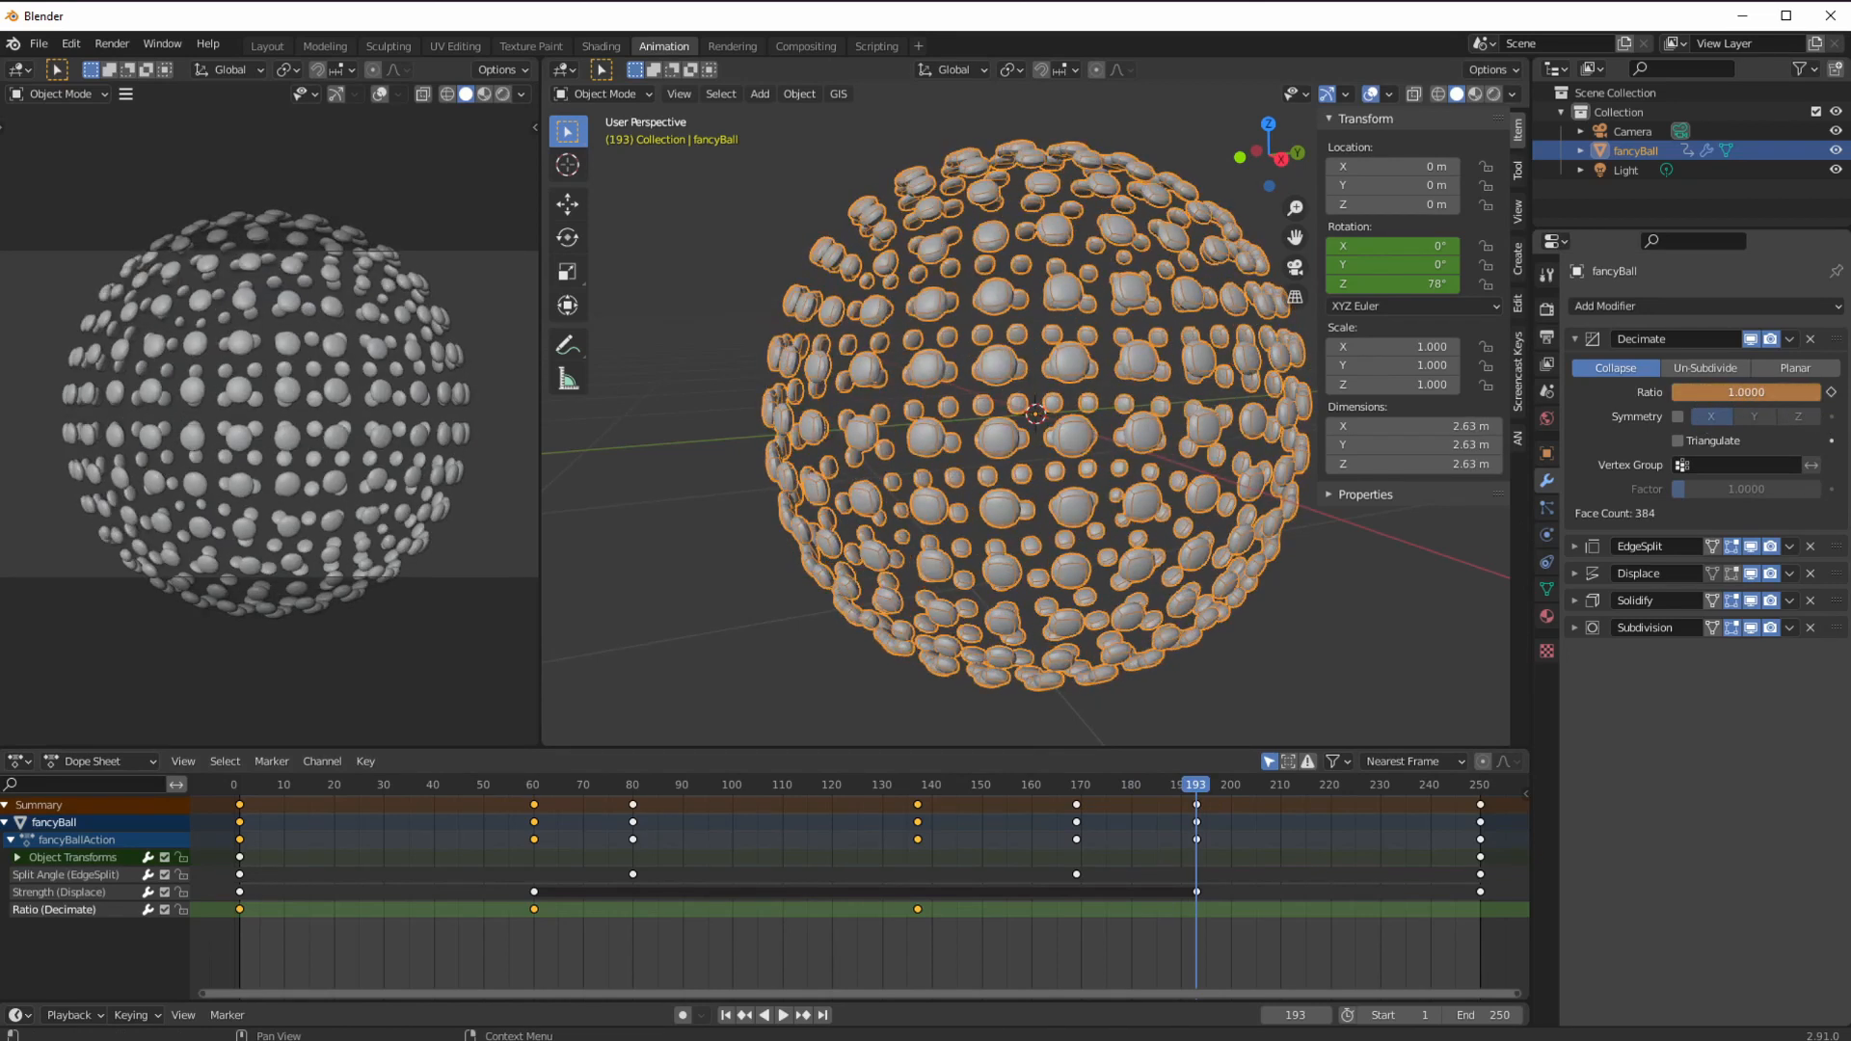
{"action": "key", "text": "i"}
Set the Decimate ratio to about 0.564 at frame 223, keyframe it and resume playback.
{"action": "left_click_drag", "start_coordinate": [1195, 783], "coordinate": [1345, 790]}
{"action": "left_click_drag", "start_coordinate": [1802, 396], "coordinate": [1726, 397]}
{"action": "key", "text": "i"}
{"action": "key", "text": "space"}
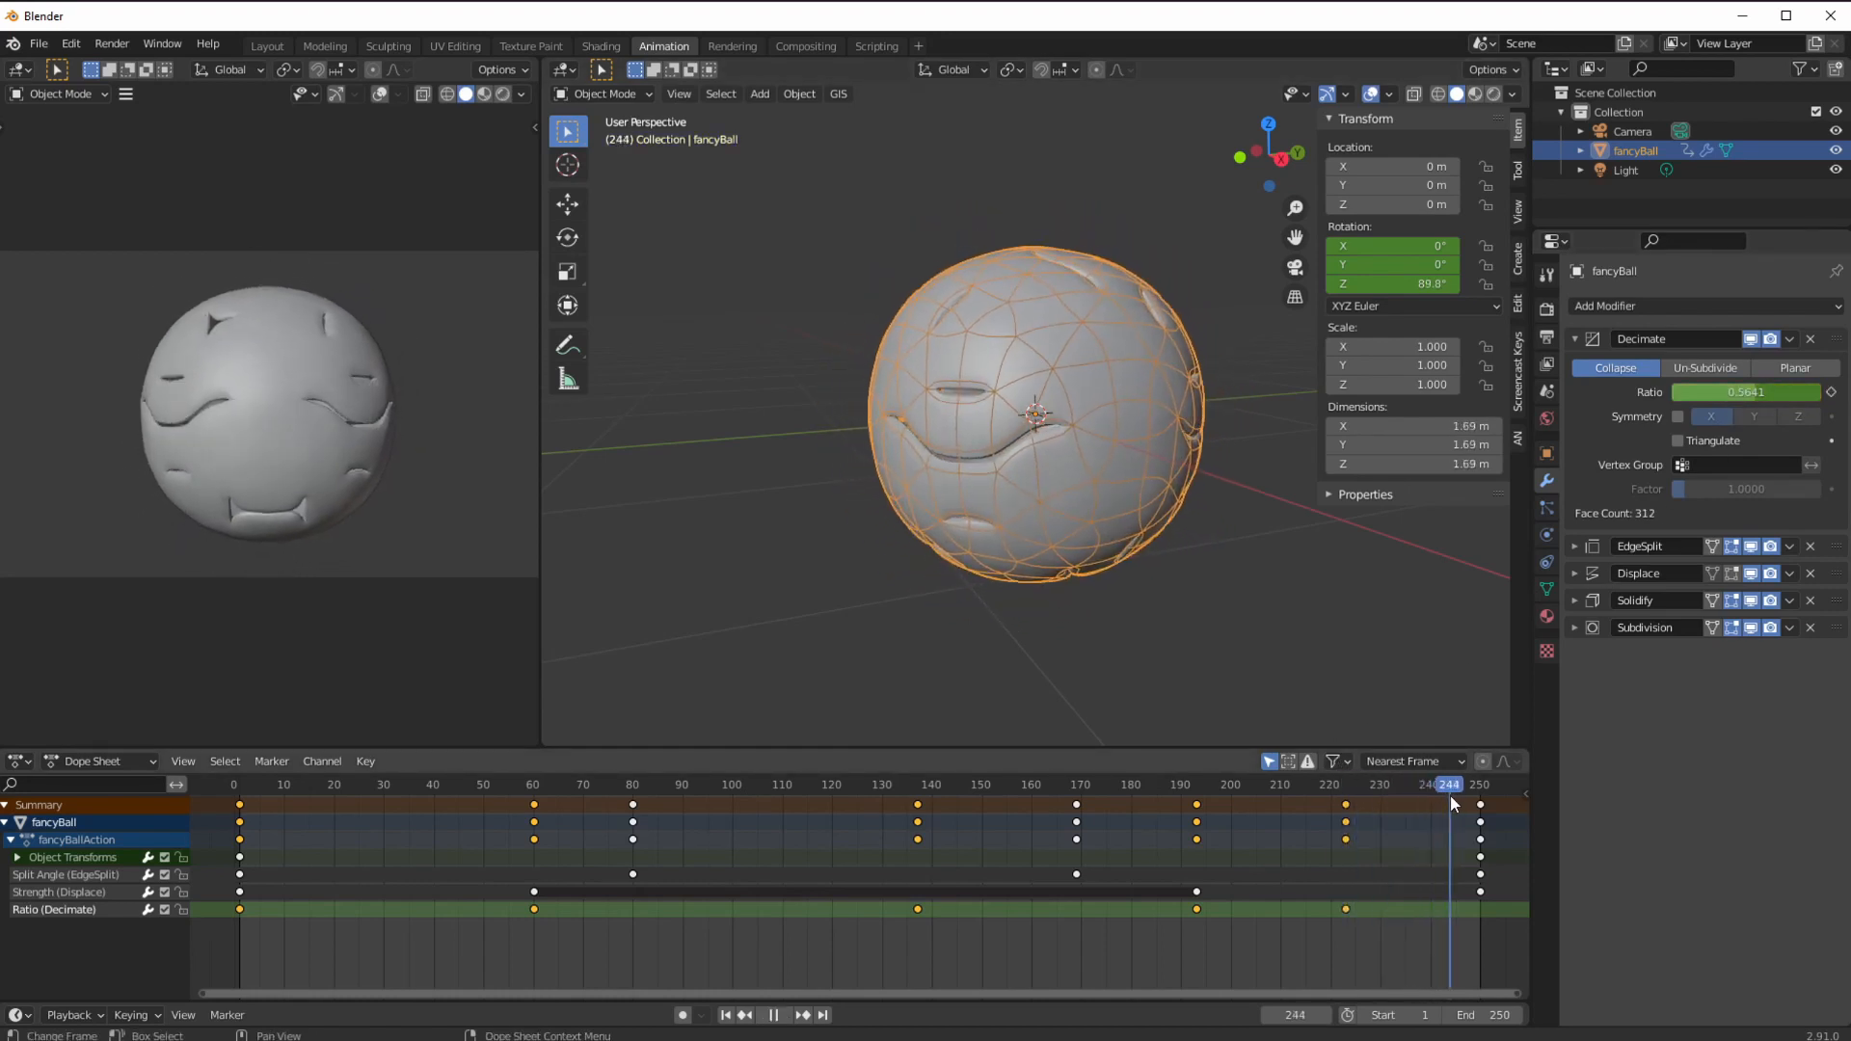
Set the Decimate ratio to 1 at frame 250, keyframe it, preview the animation and return to frame 1.
{"action": "key", "text": "space"}
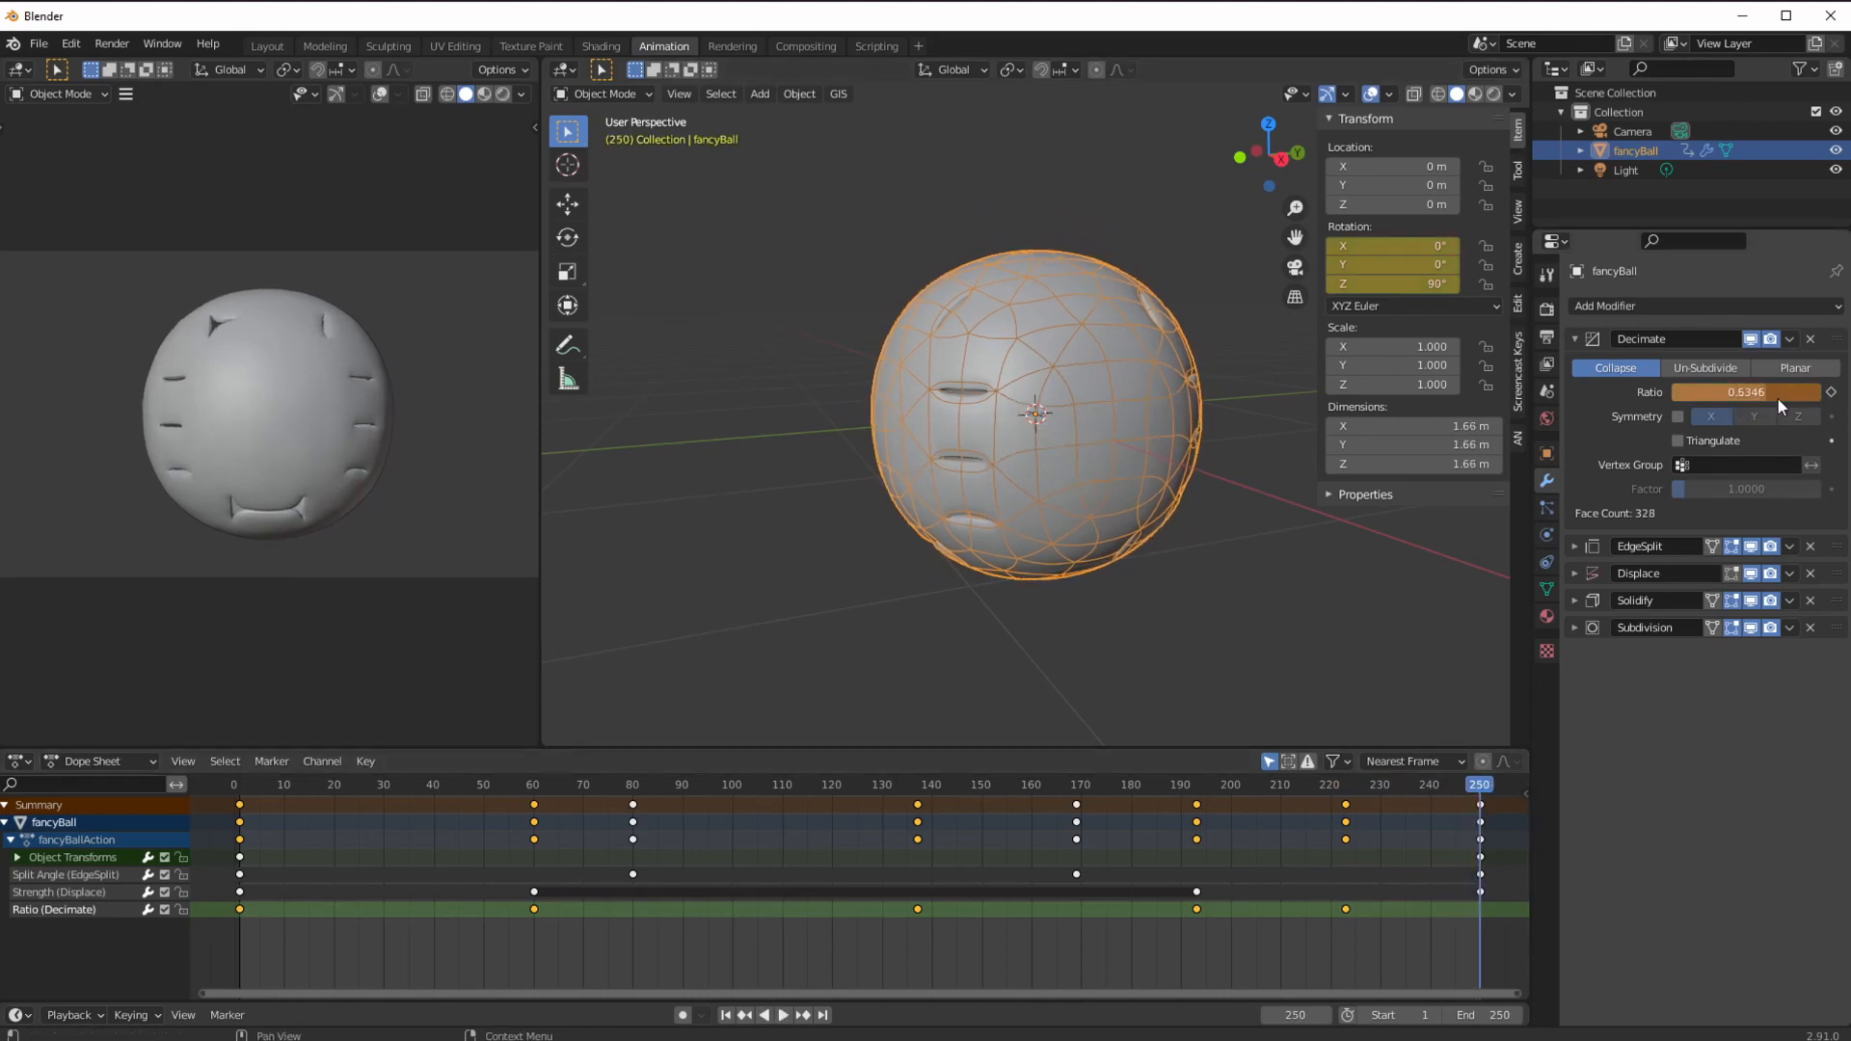
{"action": "left_click_drag", "start_coordinate": [1796, 397], "coordinate": [1817, 403]}
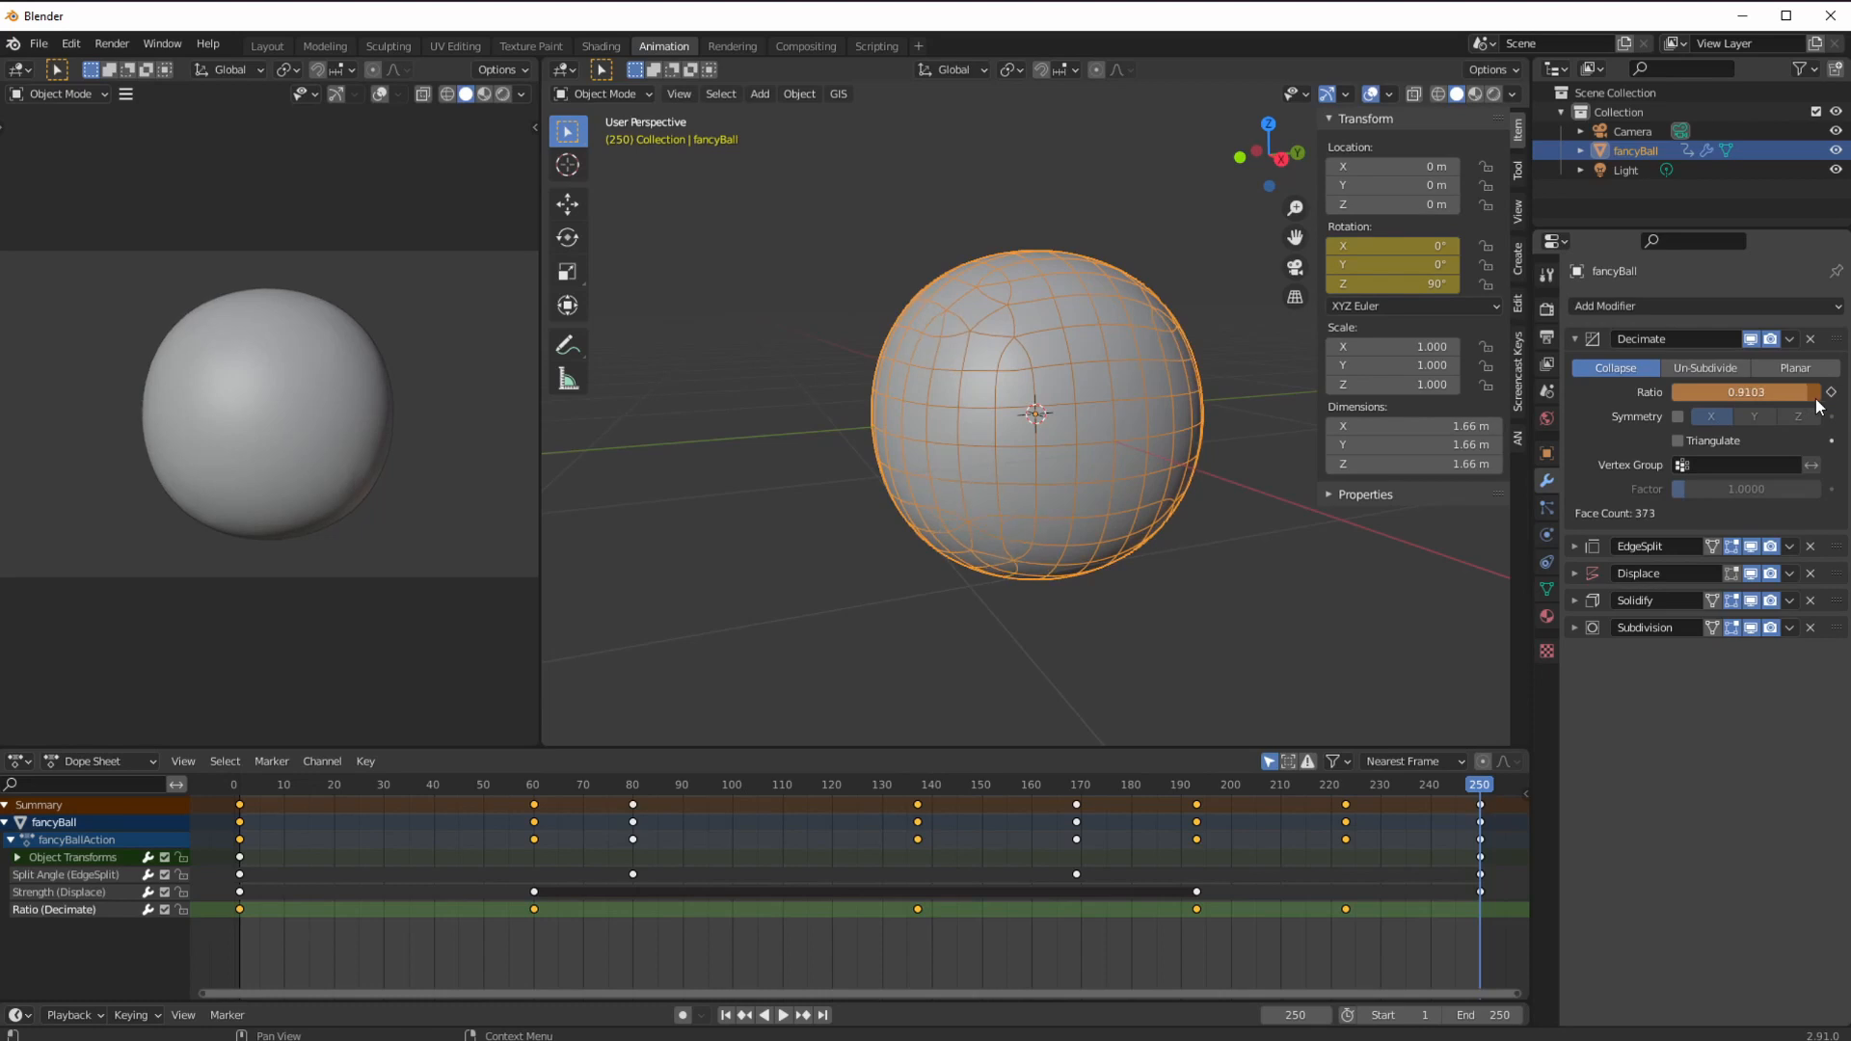
{"action": "key", "text": "i"}
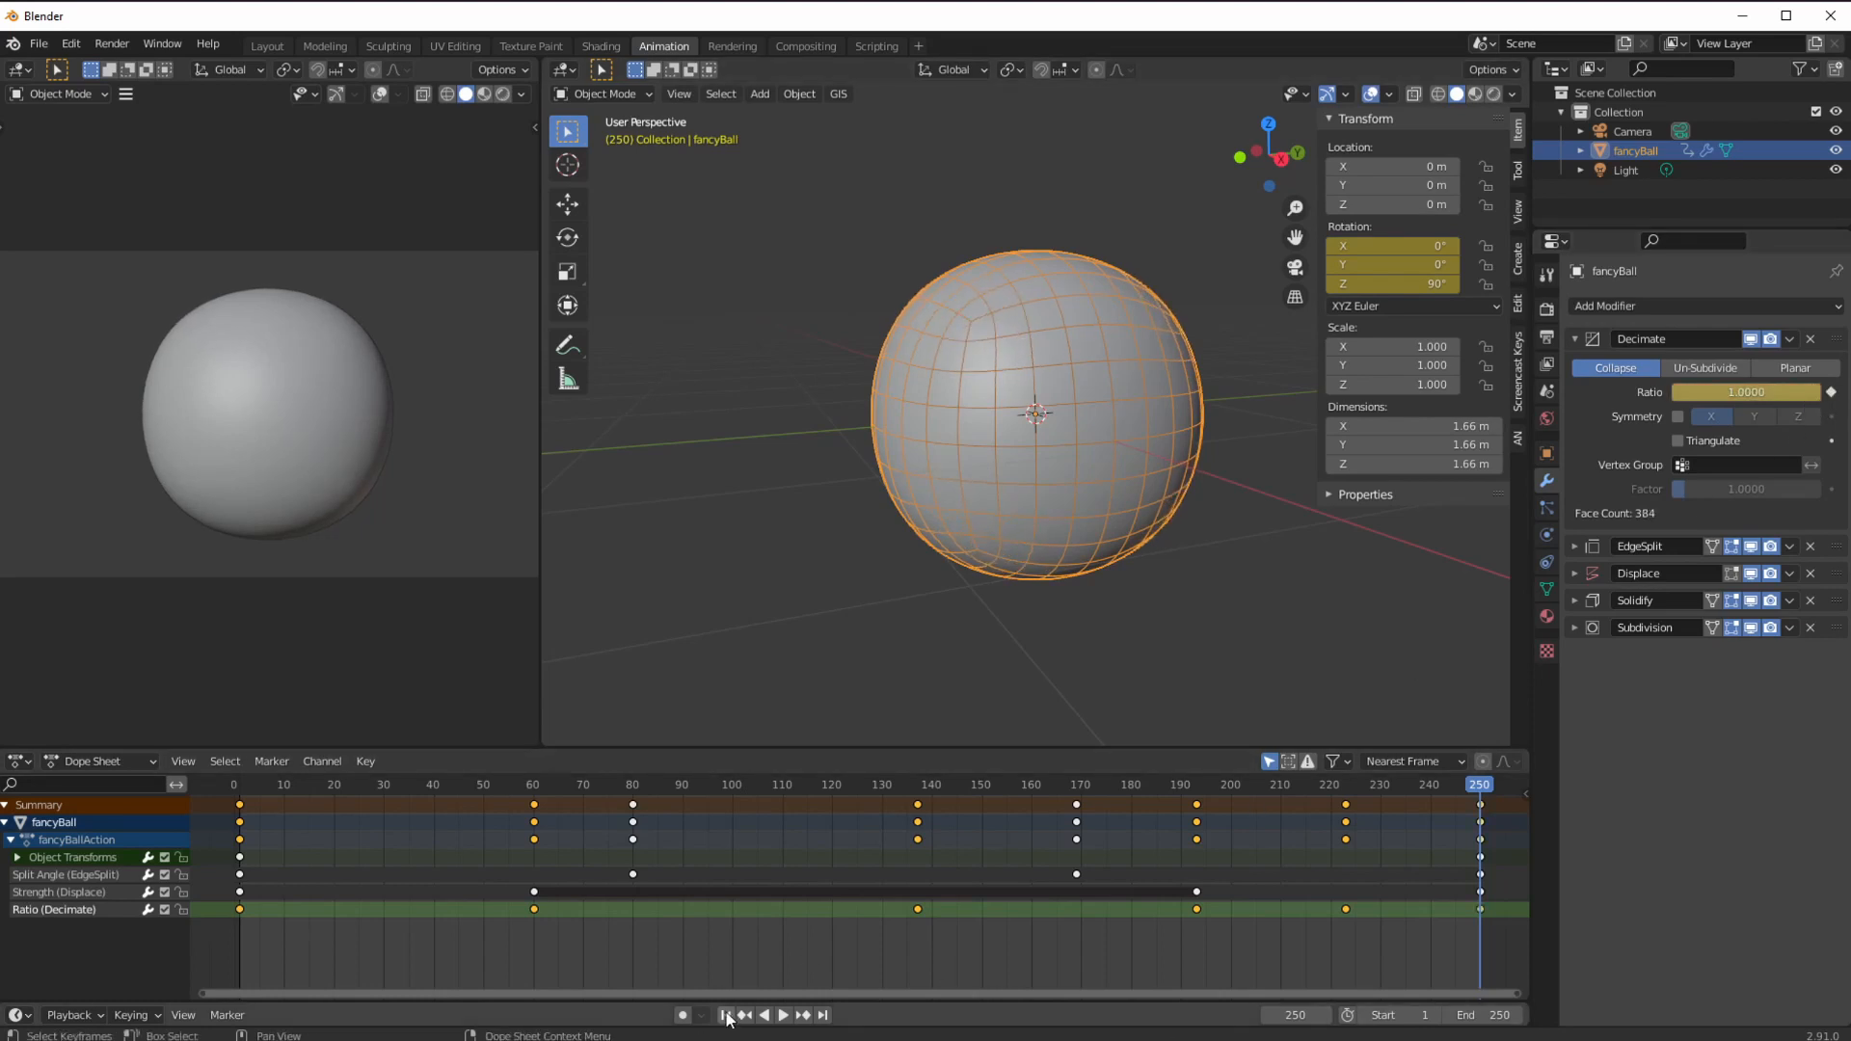
{"action": "left_click", "coordinate": [783, 1016]}
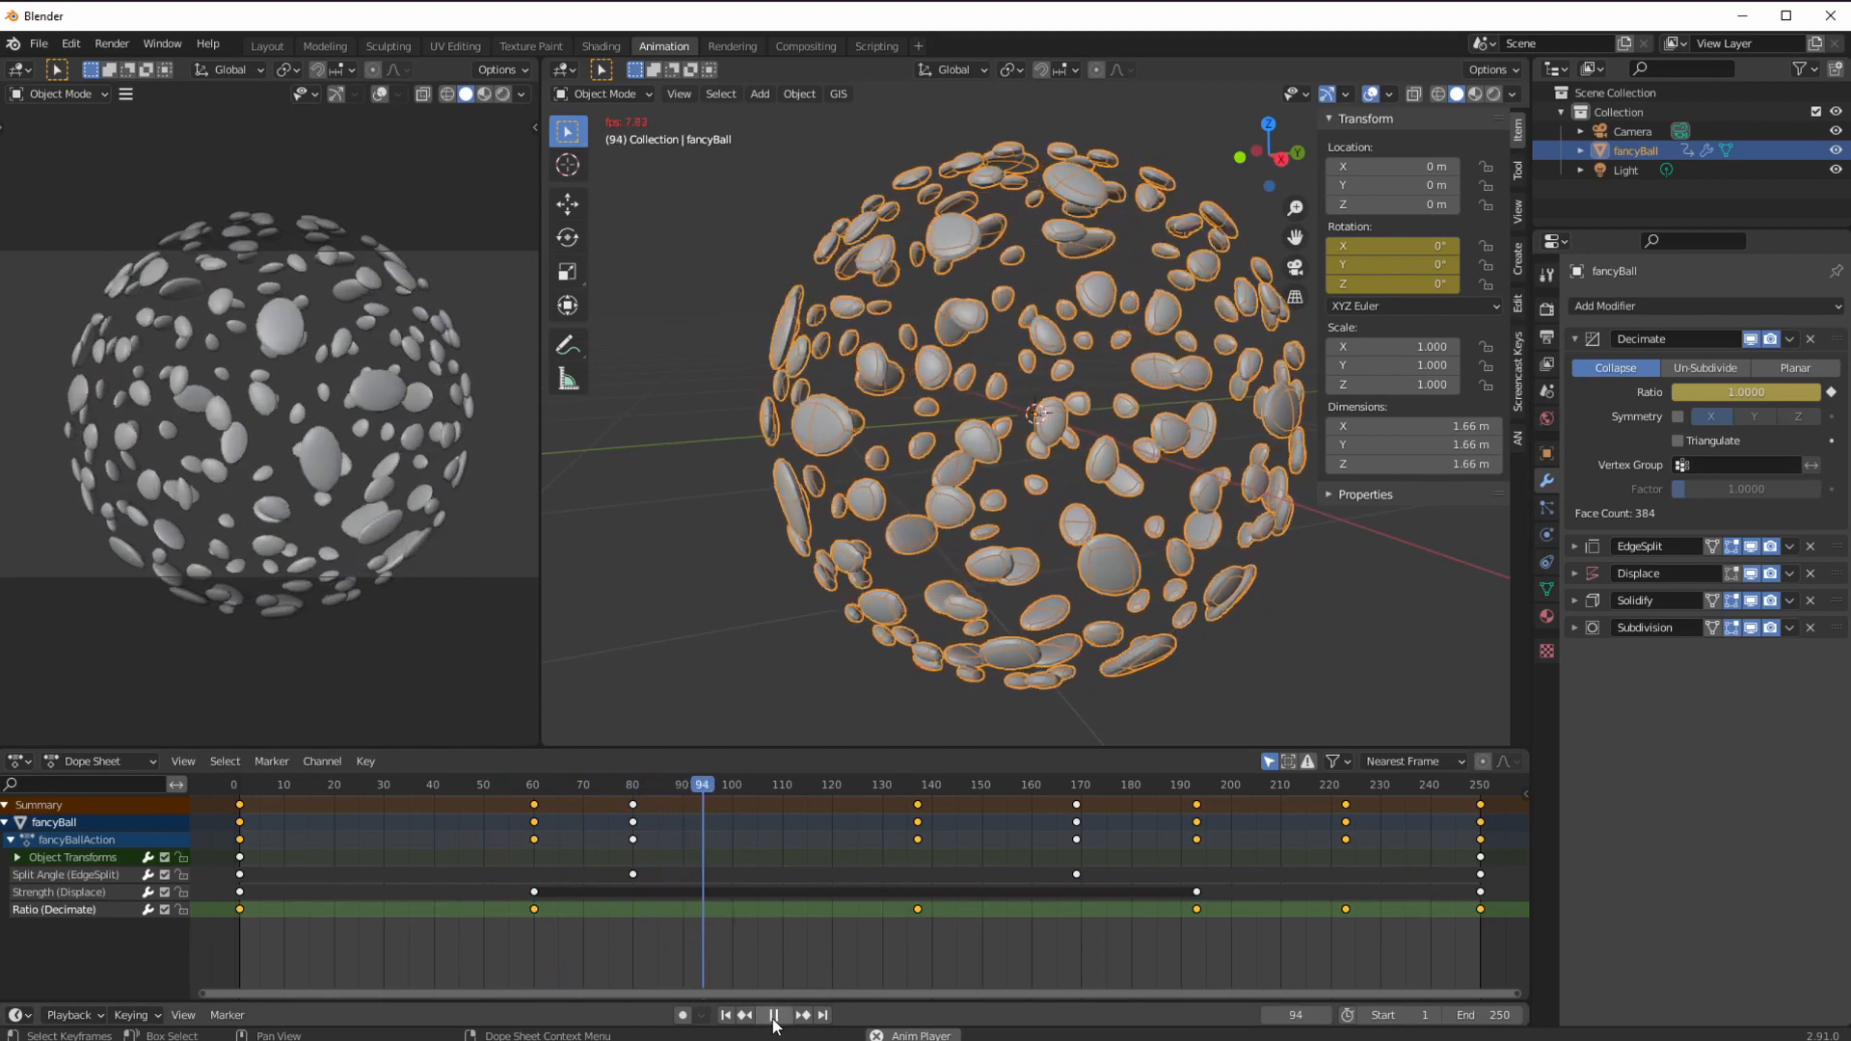
{"action": "left_click", "coordinate": [774, 1015]}
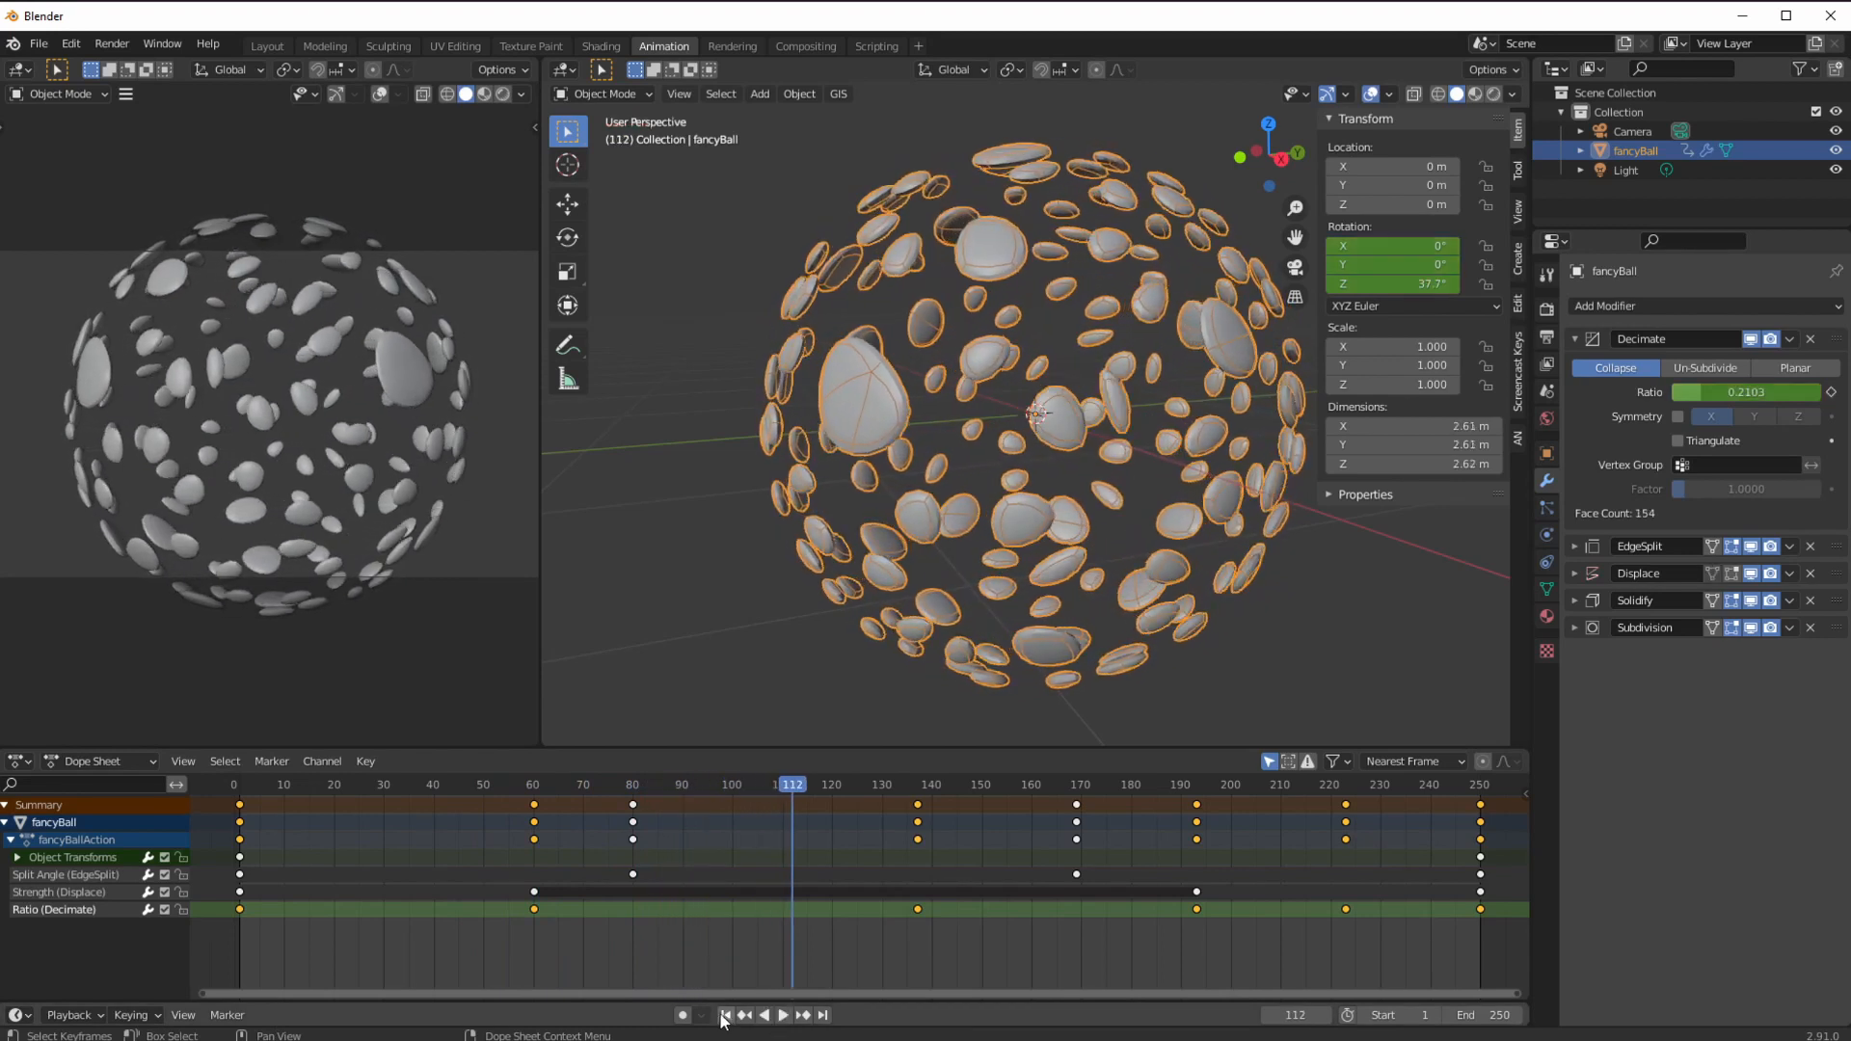
{"action": "left_click", "coordinate": [726, 1014]}
Duplicate fancyBall in place and disable the copy's Decimate, EdgeSplit and Solidify modifiers in viewport and render.
{"action": "left_click", "coordinate": [1608, 170]}
{"action": "left_click", "coordinate": [1625, 151]}
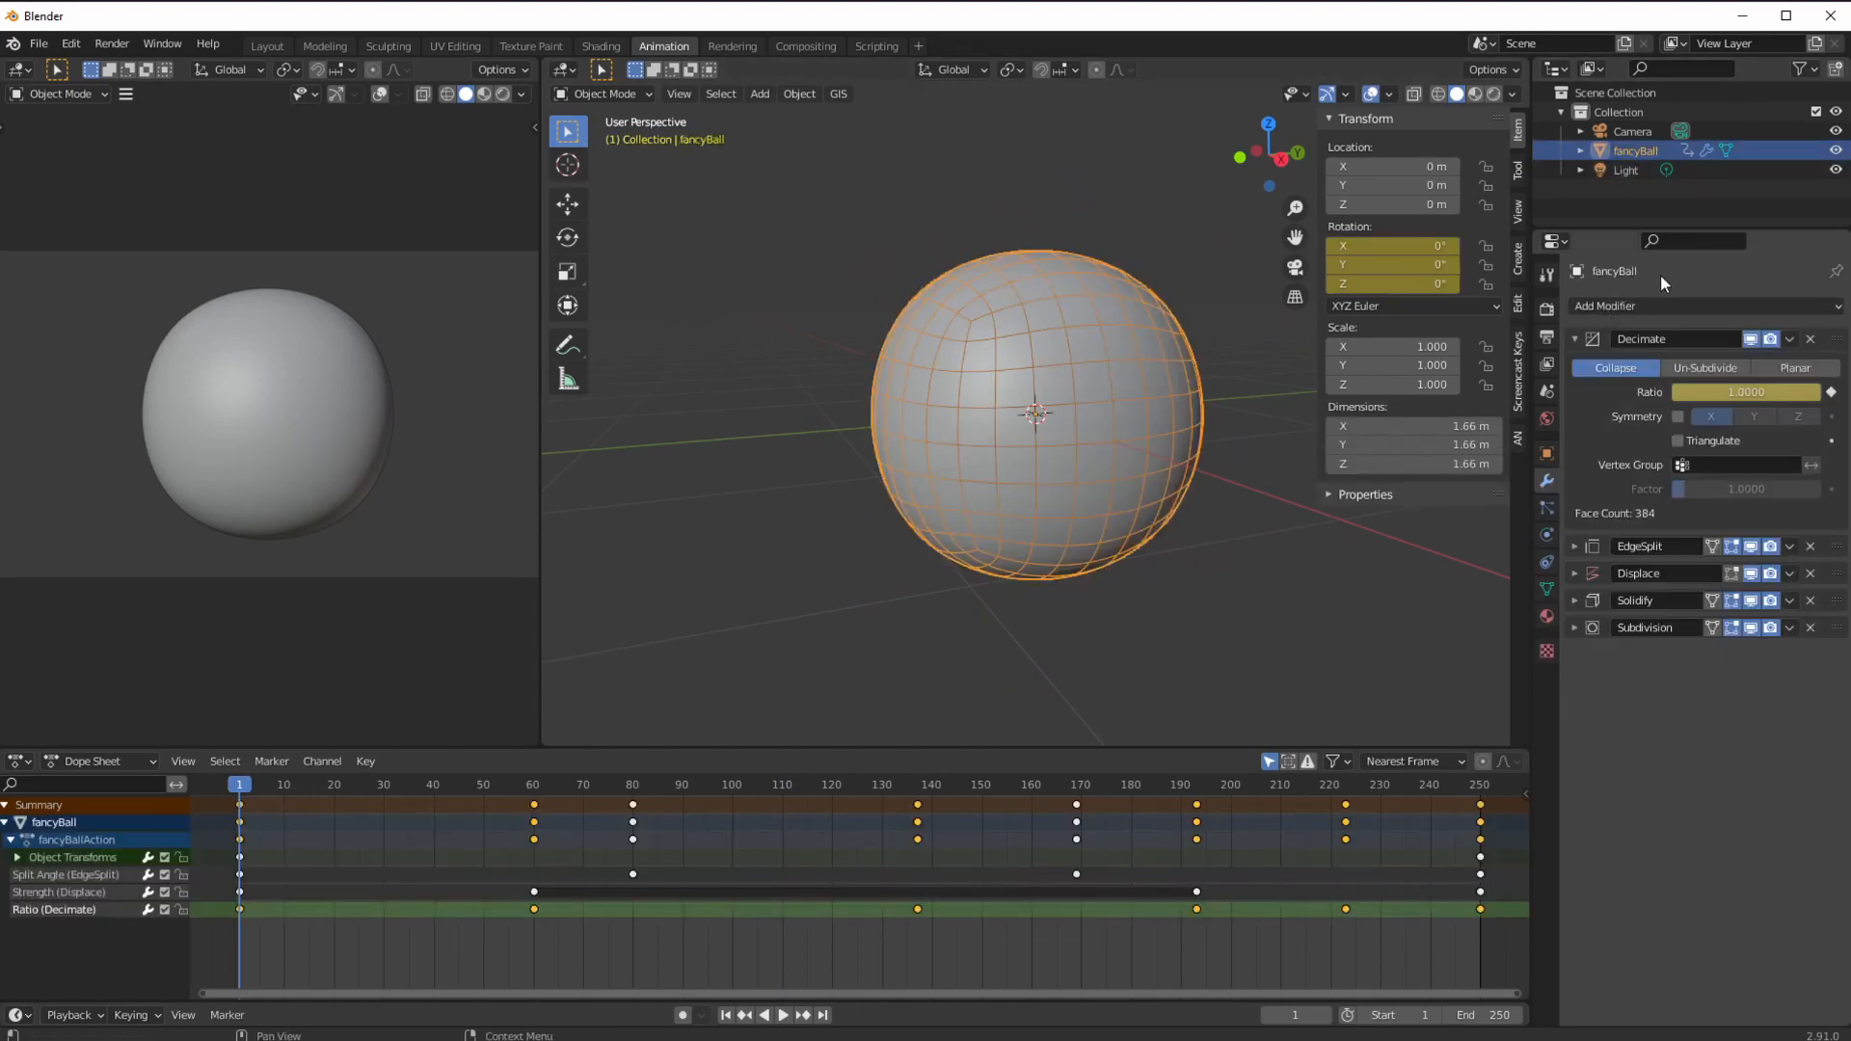
{"action": "key", "text": "shift+d"}
{"action": "right_click", "coordinate": [1016, 523]}
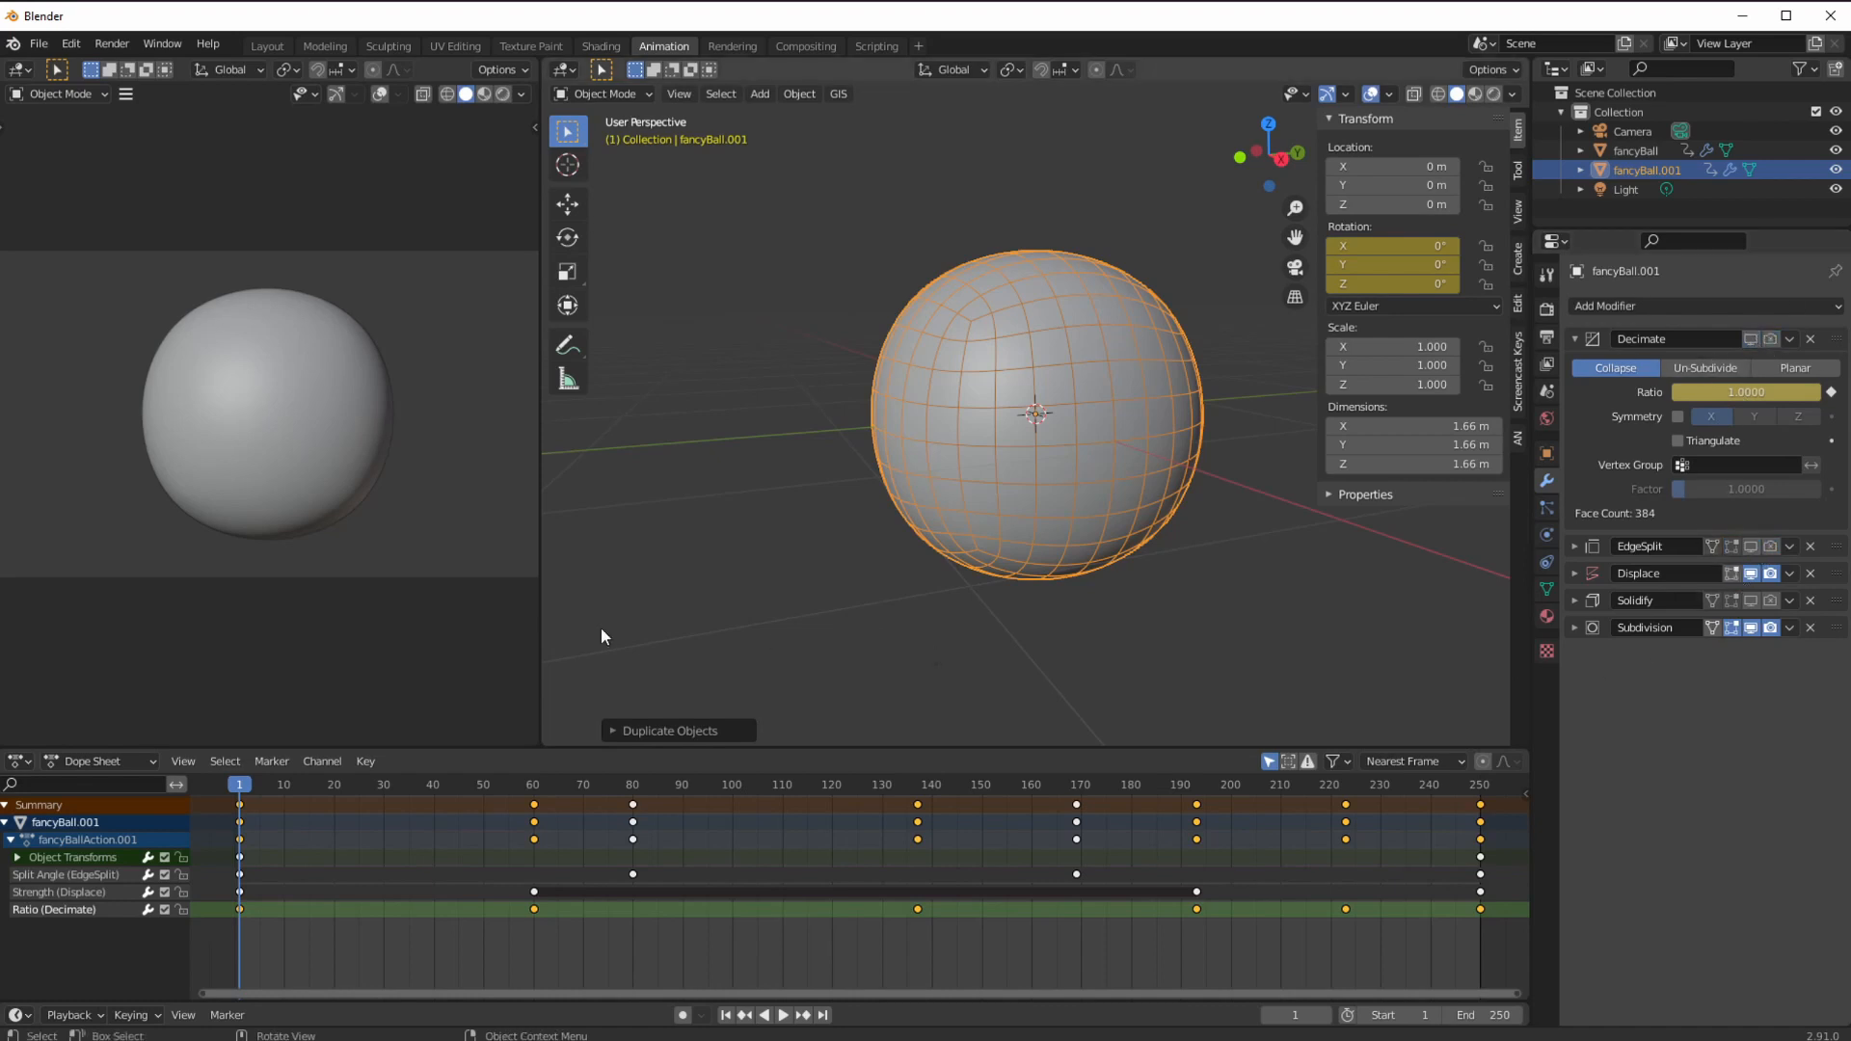
Go to frame 80, enter Edit Mode on fancyBall.001 and enable its Displace modifier in Edit Mode.
{"action": "key", "text": "space"}
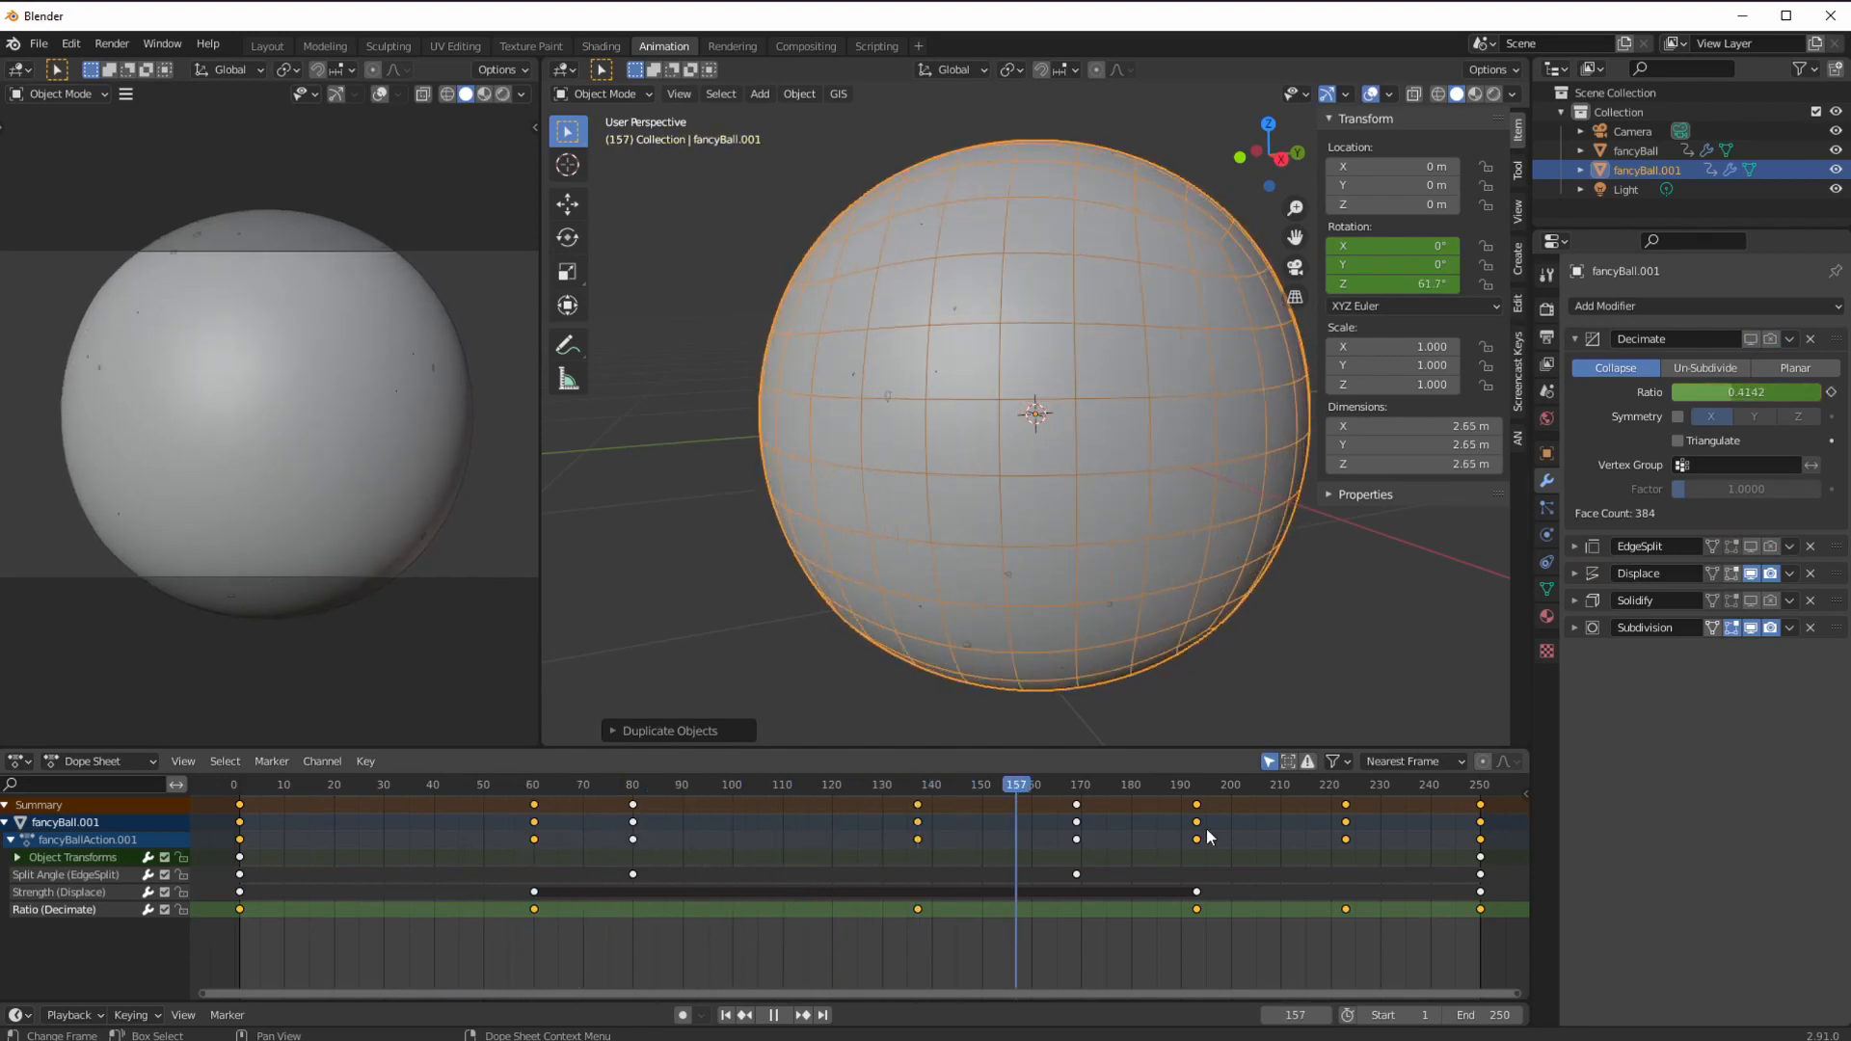
{"action": "left_click_drag", "start_coordinate": [1157, 791], "coordinate": [634, 825]}
{"action": "left_click", "coordinate": [592, 102]}
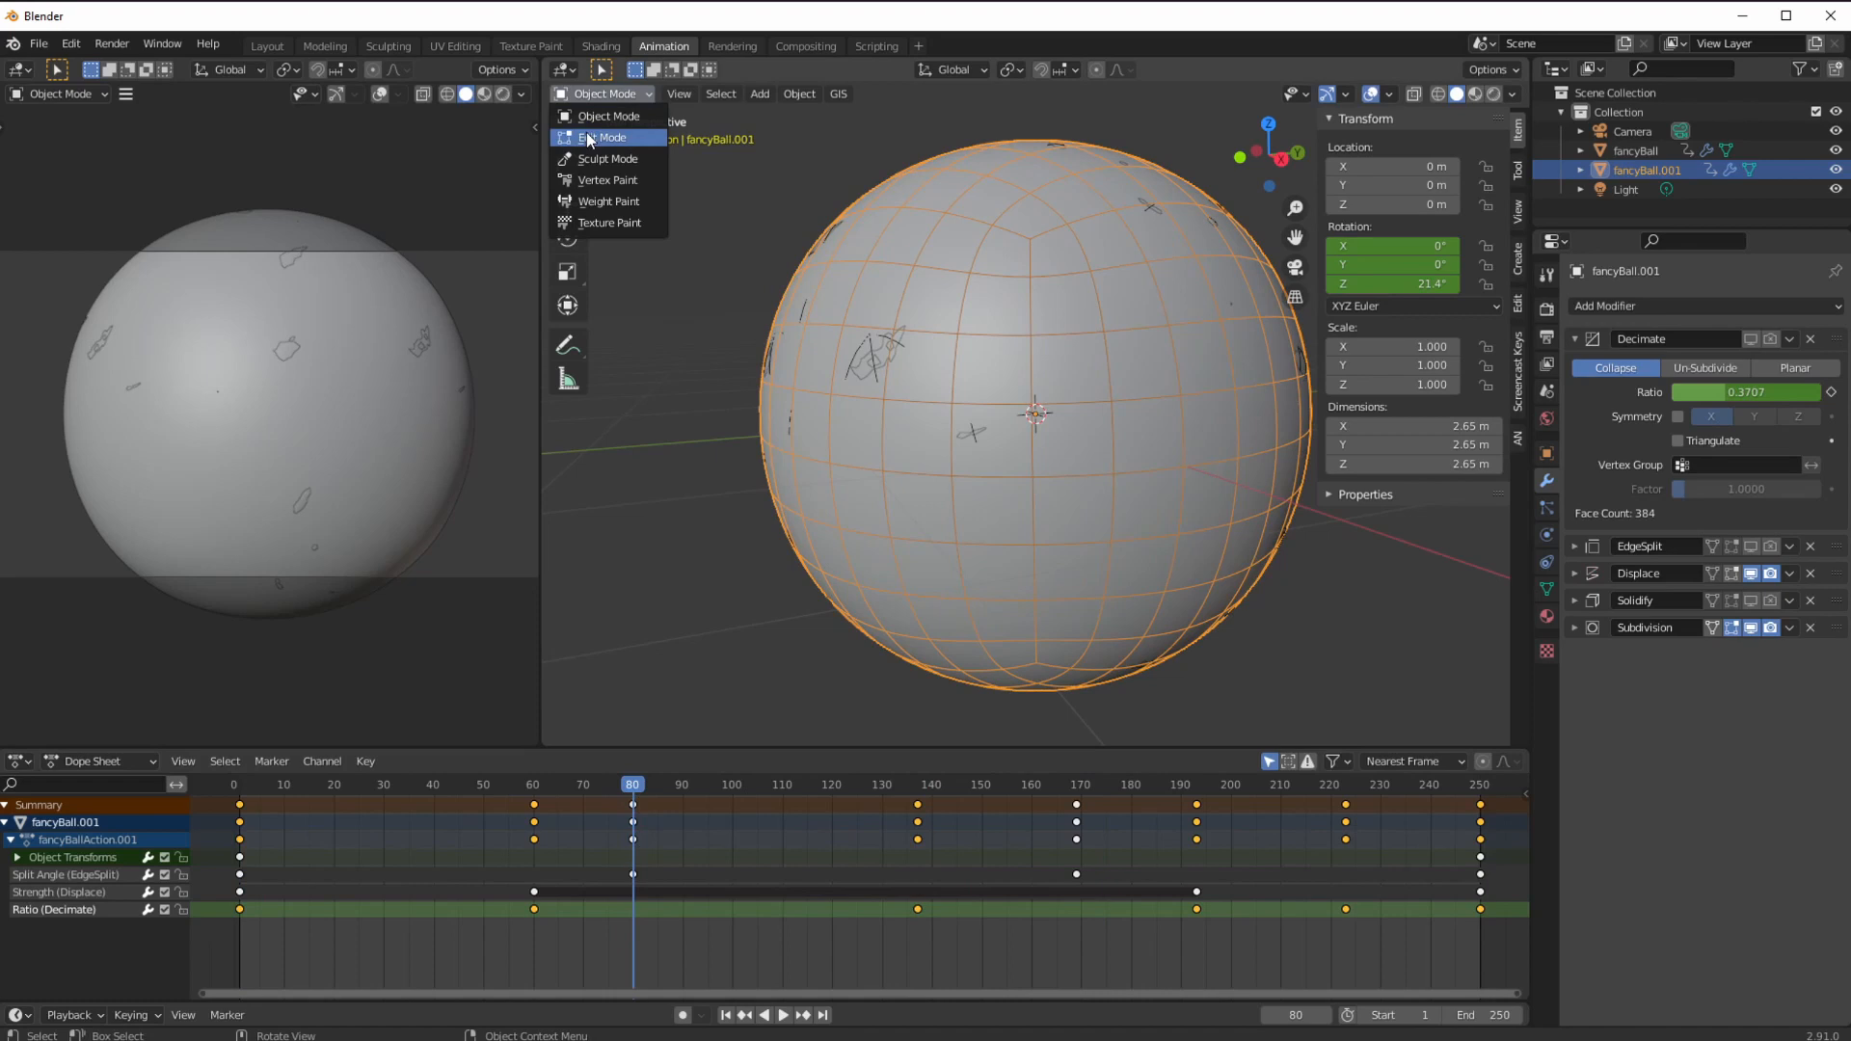
{"action": "left_click", "coordinate": [586, 132]}
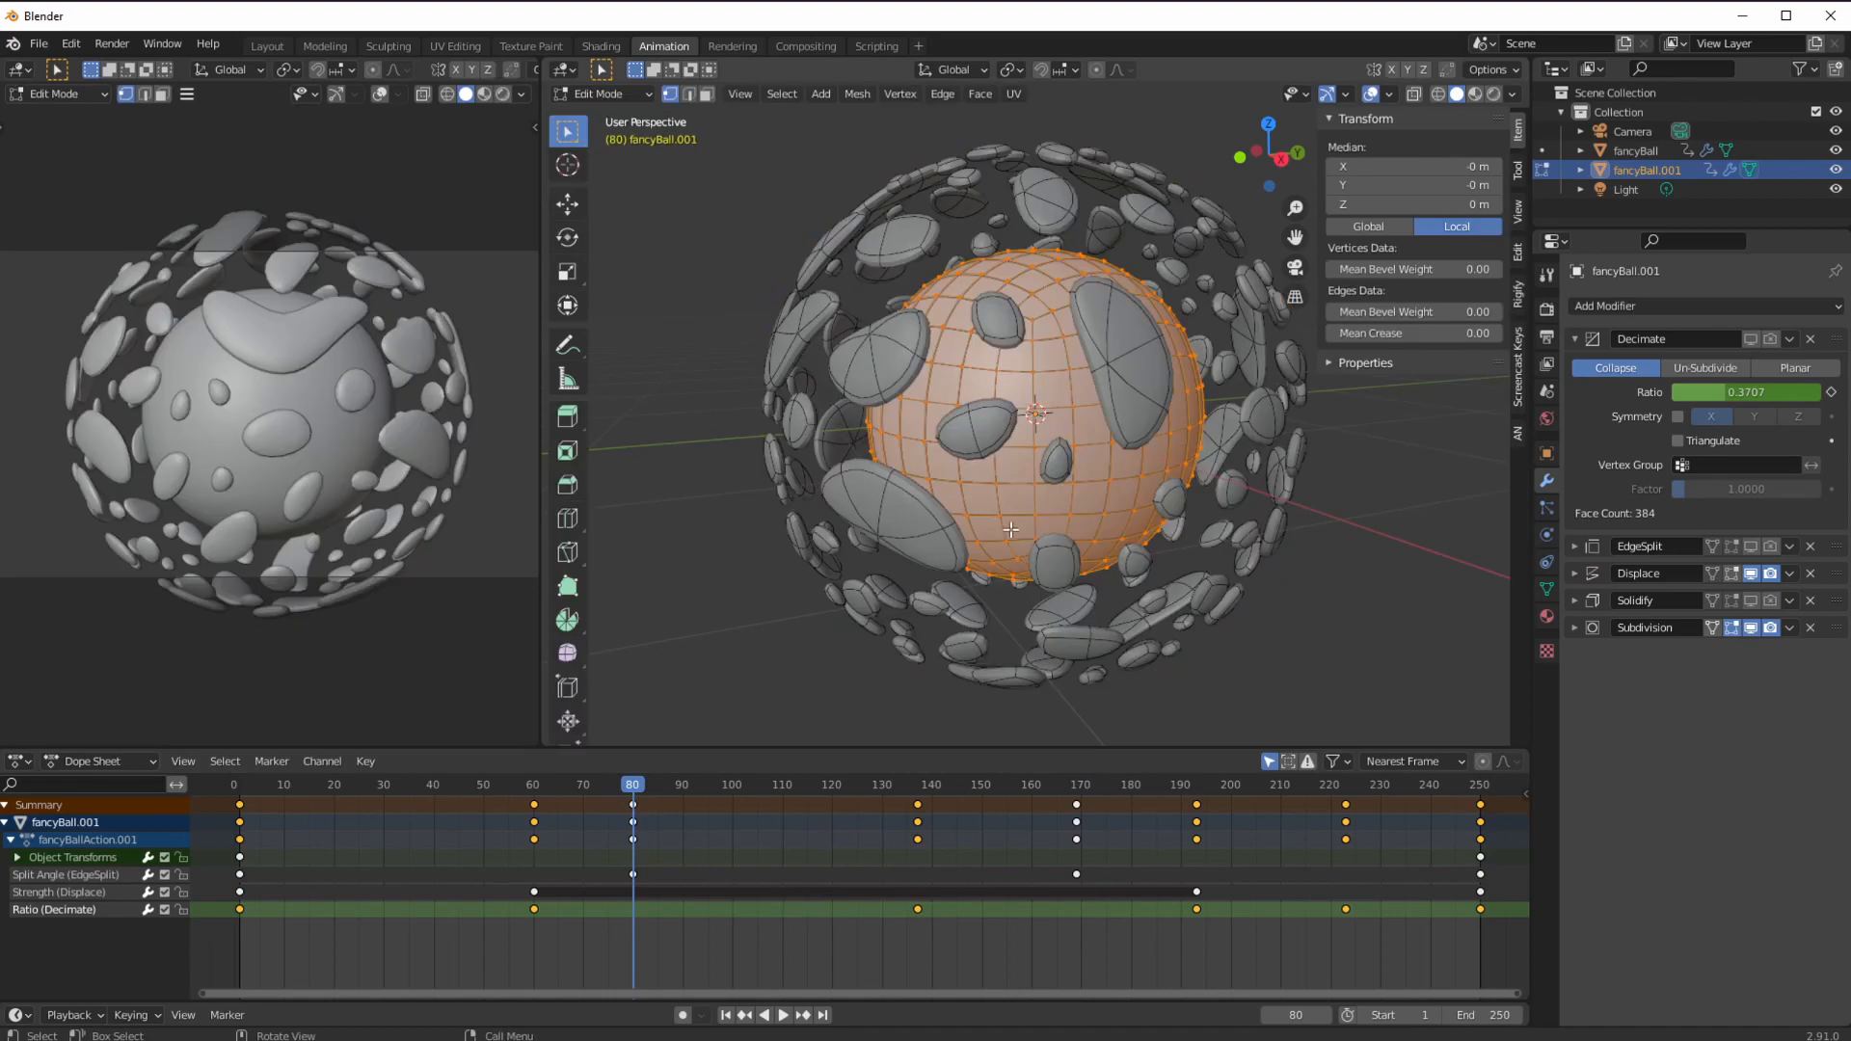
{"action": "left_click", "coordinate": [1729, 573]}
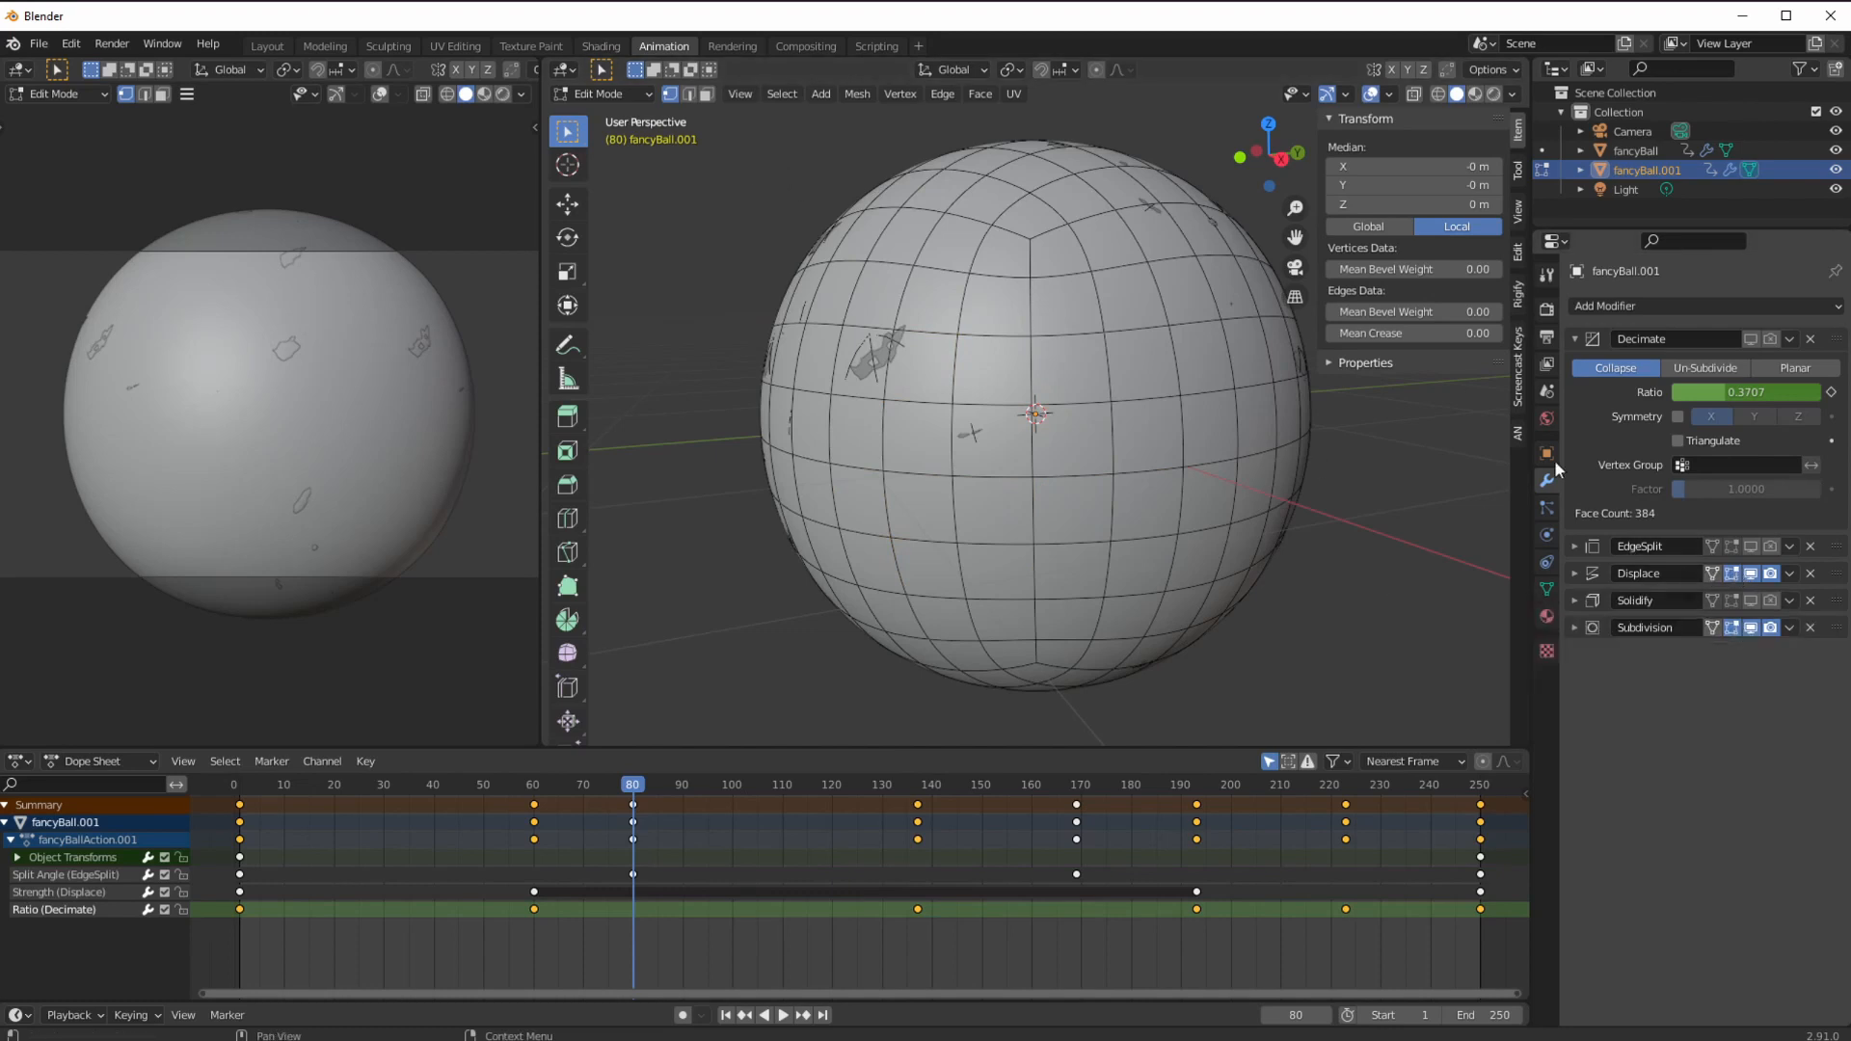
Scale the whole fancyBall.001 mesh down to about 0.905 so the outer pieces stand out from it.
{"action": "left_click_drag", "start_coordinate": [740, 145], "coordinate": [926, 299]}
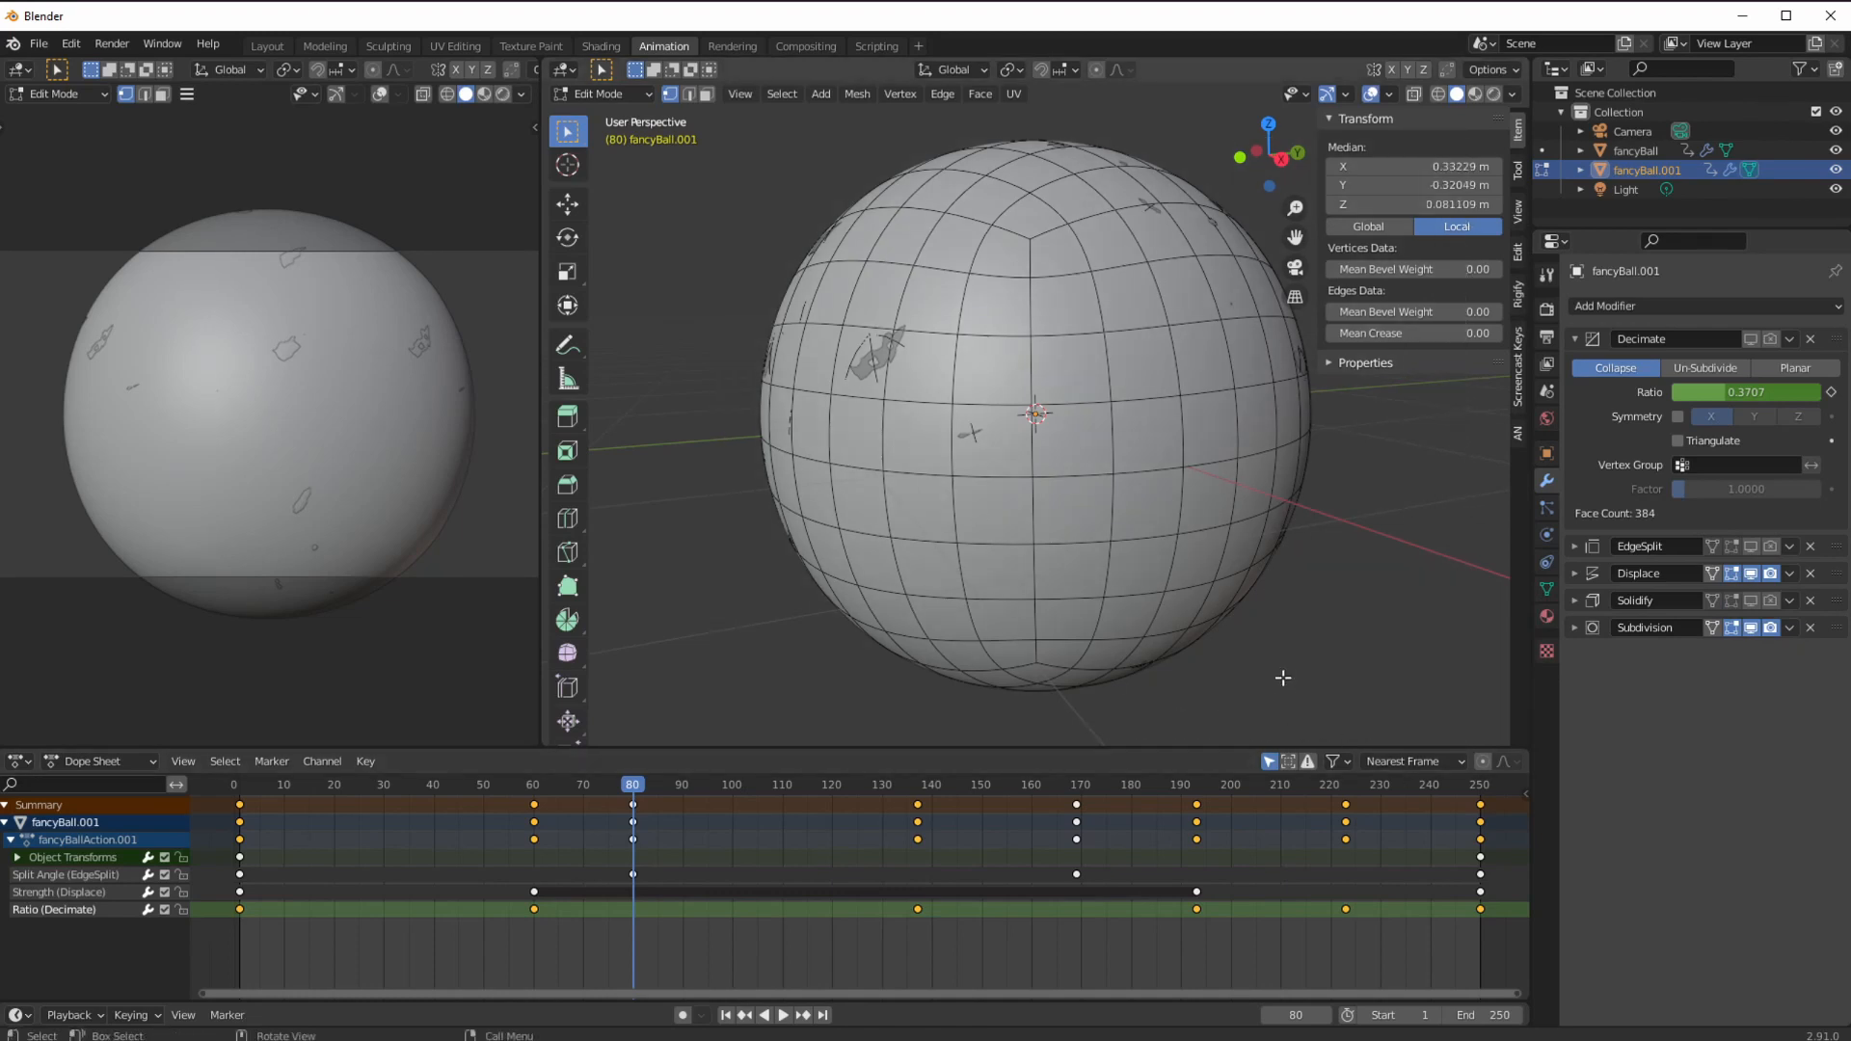
{"action": "key", "text": "s"}
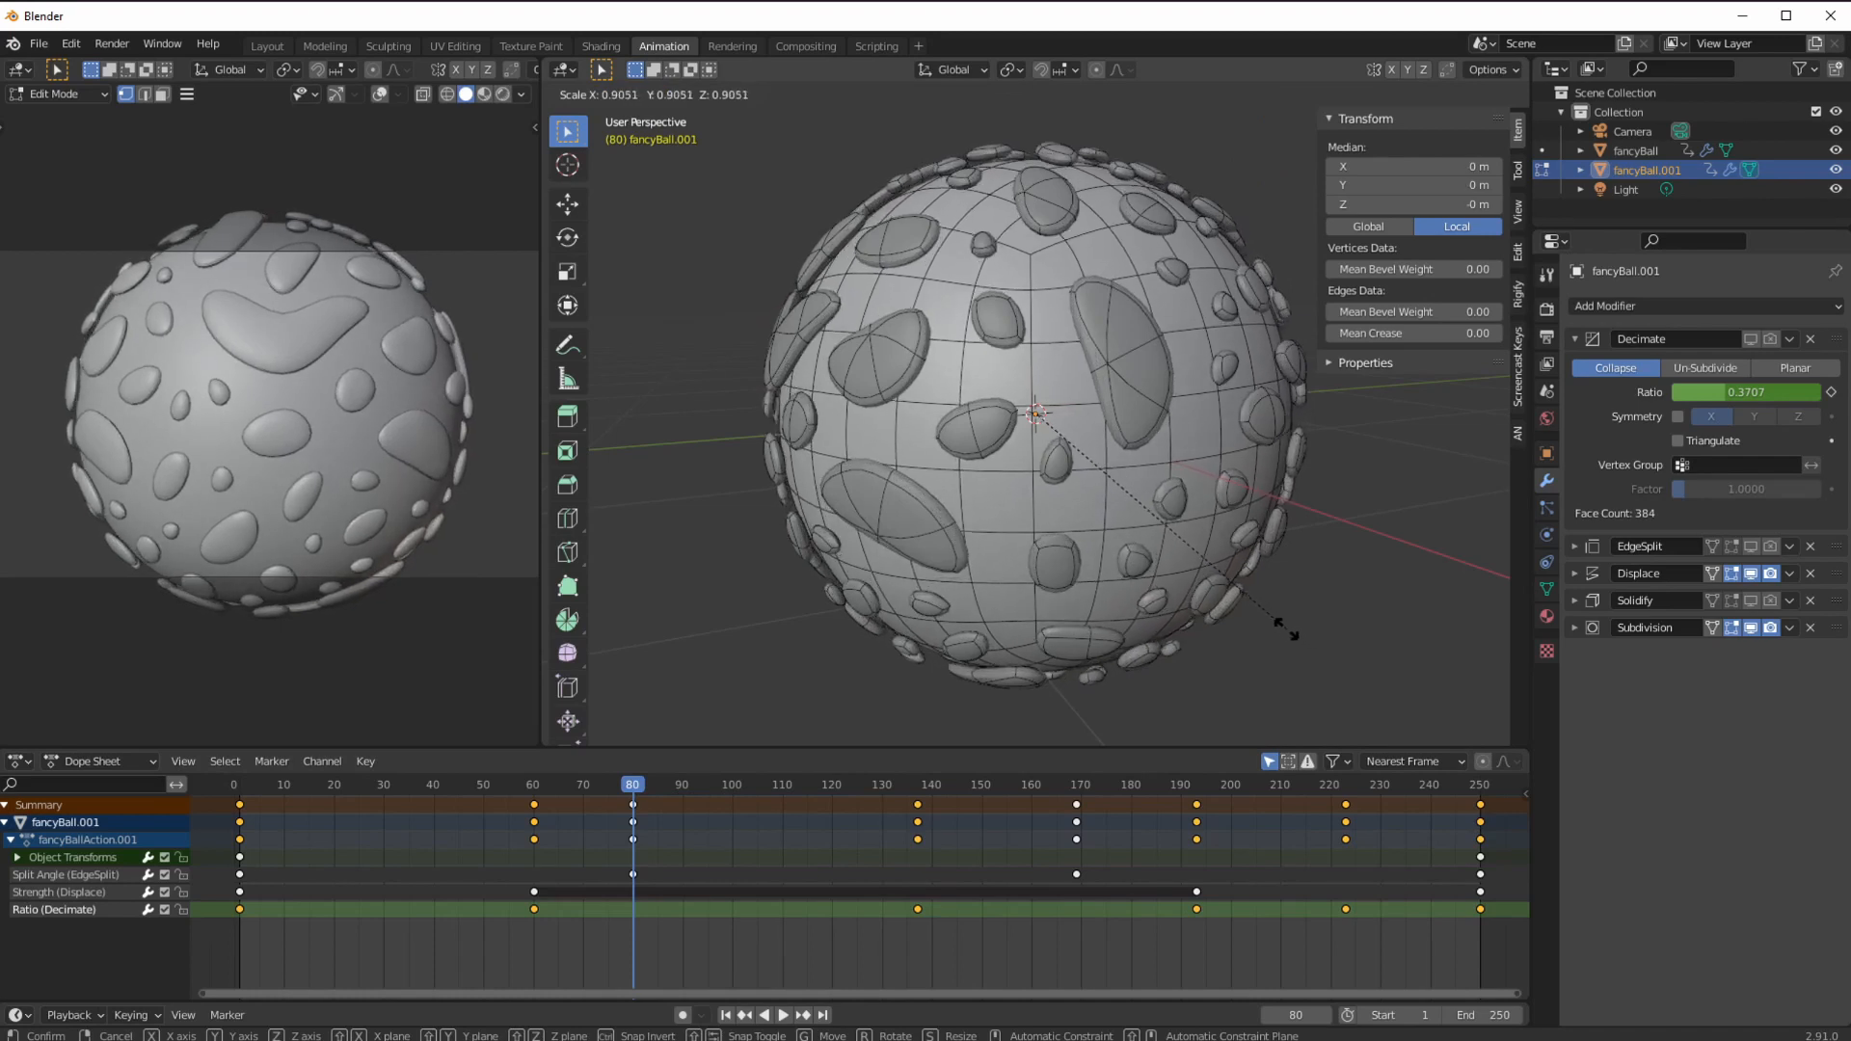
{"action": "left_click", "coordinate": [1288, 631]}
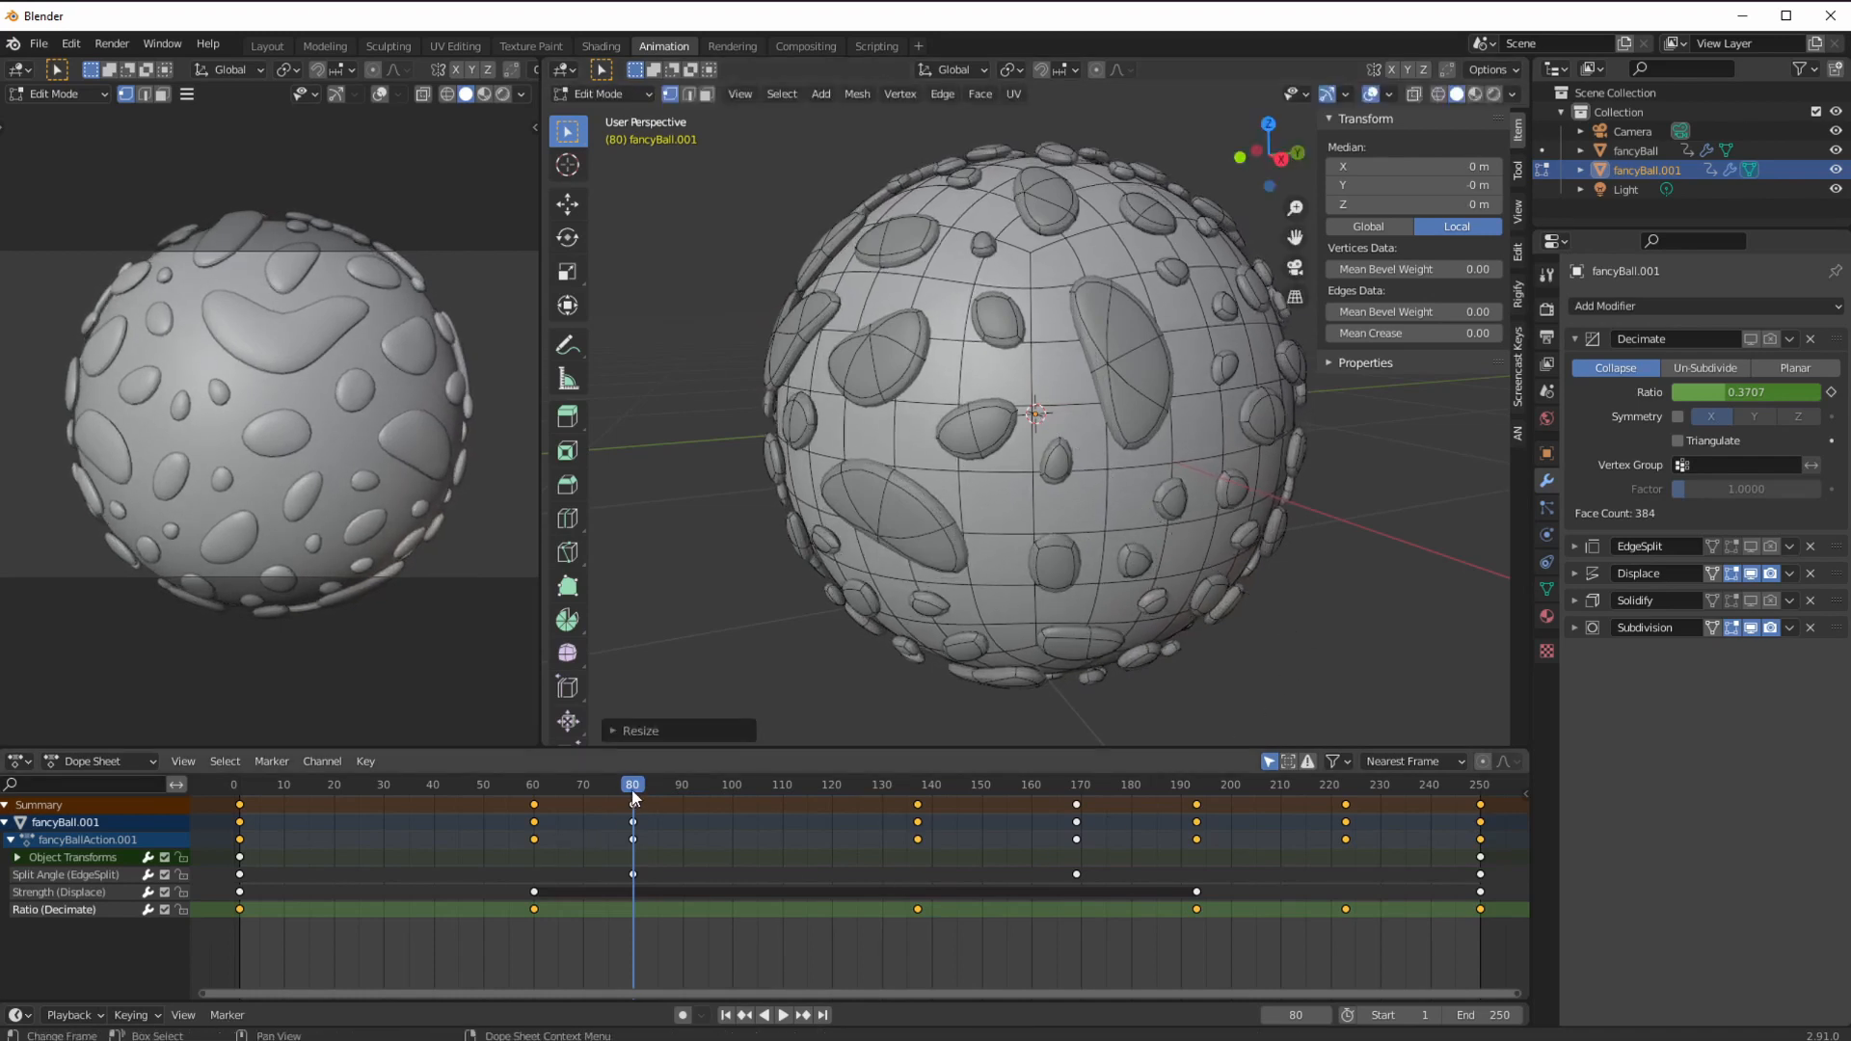
Play the animation from near the first frame to check the scaled inner ball against the outer pieces.
{"action": "left_click_drag", "start_coordinate": [632, 796], "coordinate": [249, 787]}
{"action": "key", "text": "space"}
{"action": "key", "text": "Escape"}
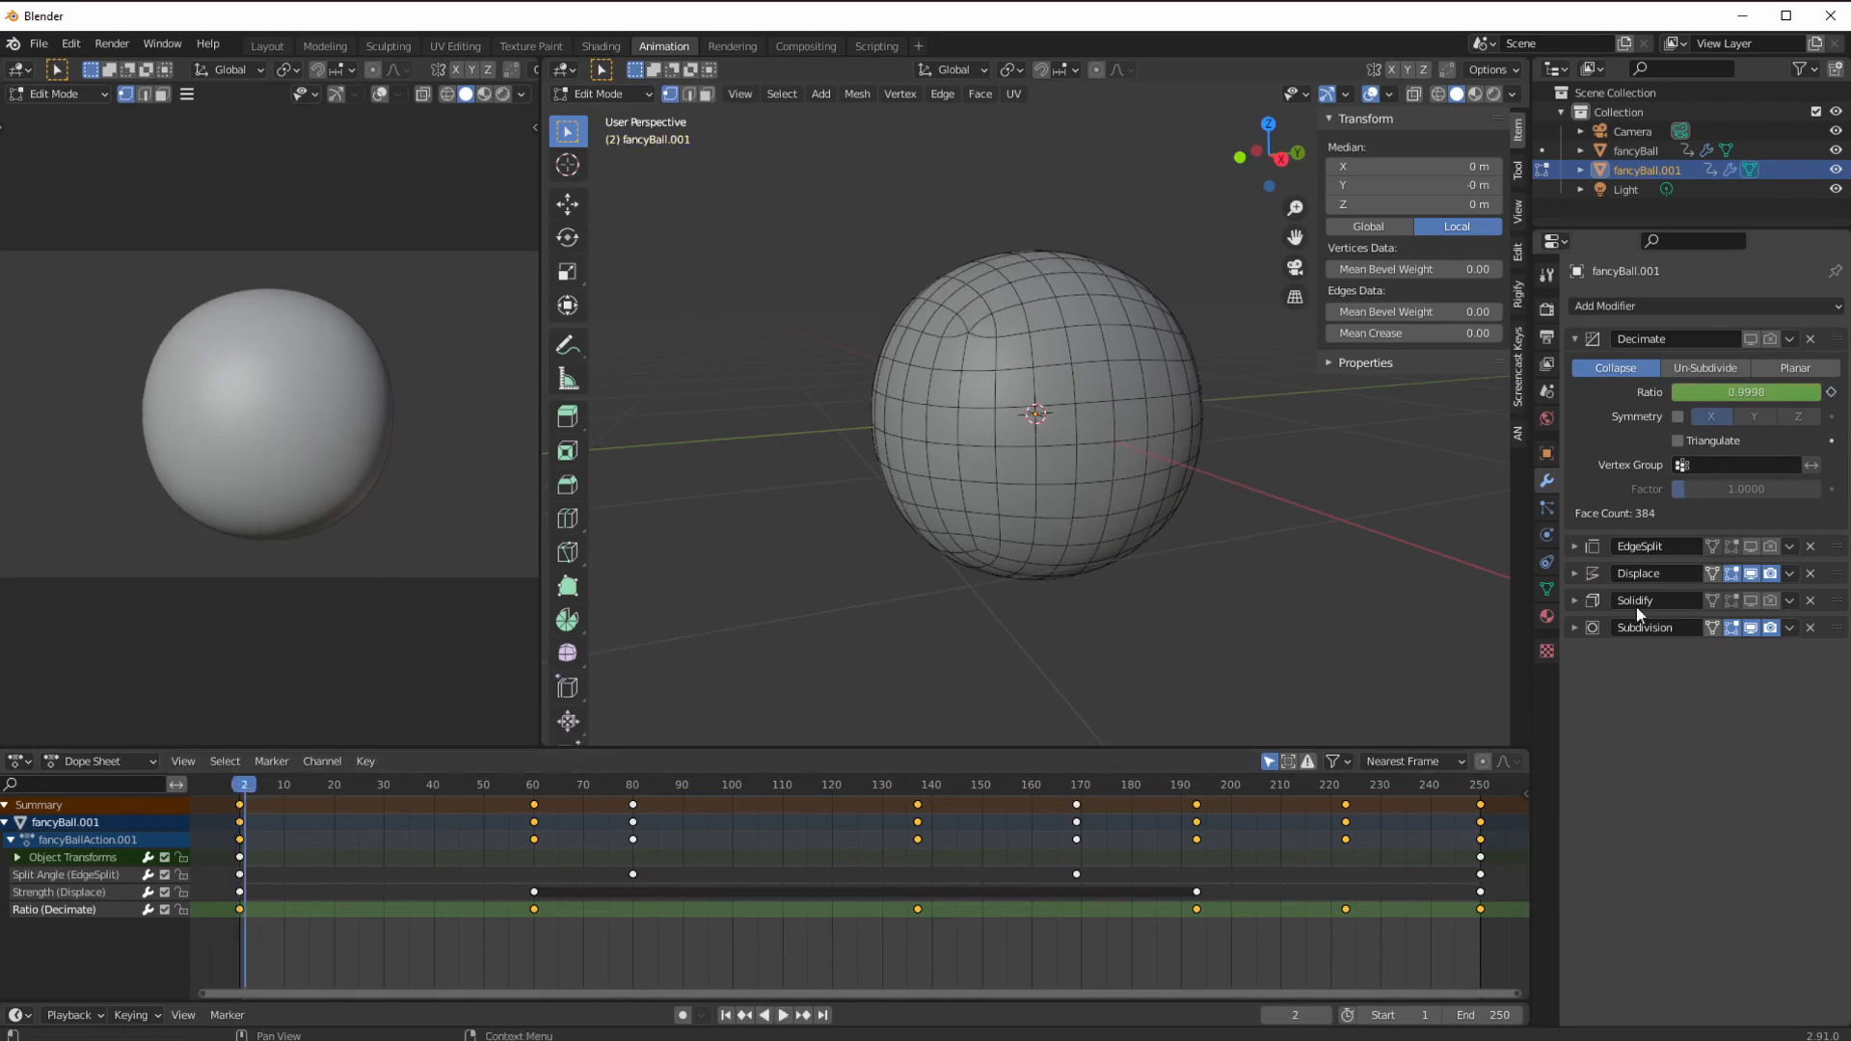
{"action": "key", "text": "space"}
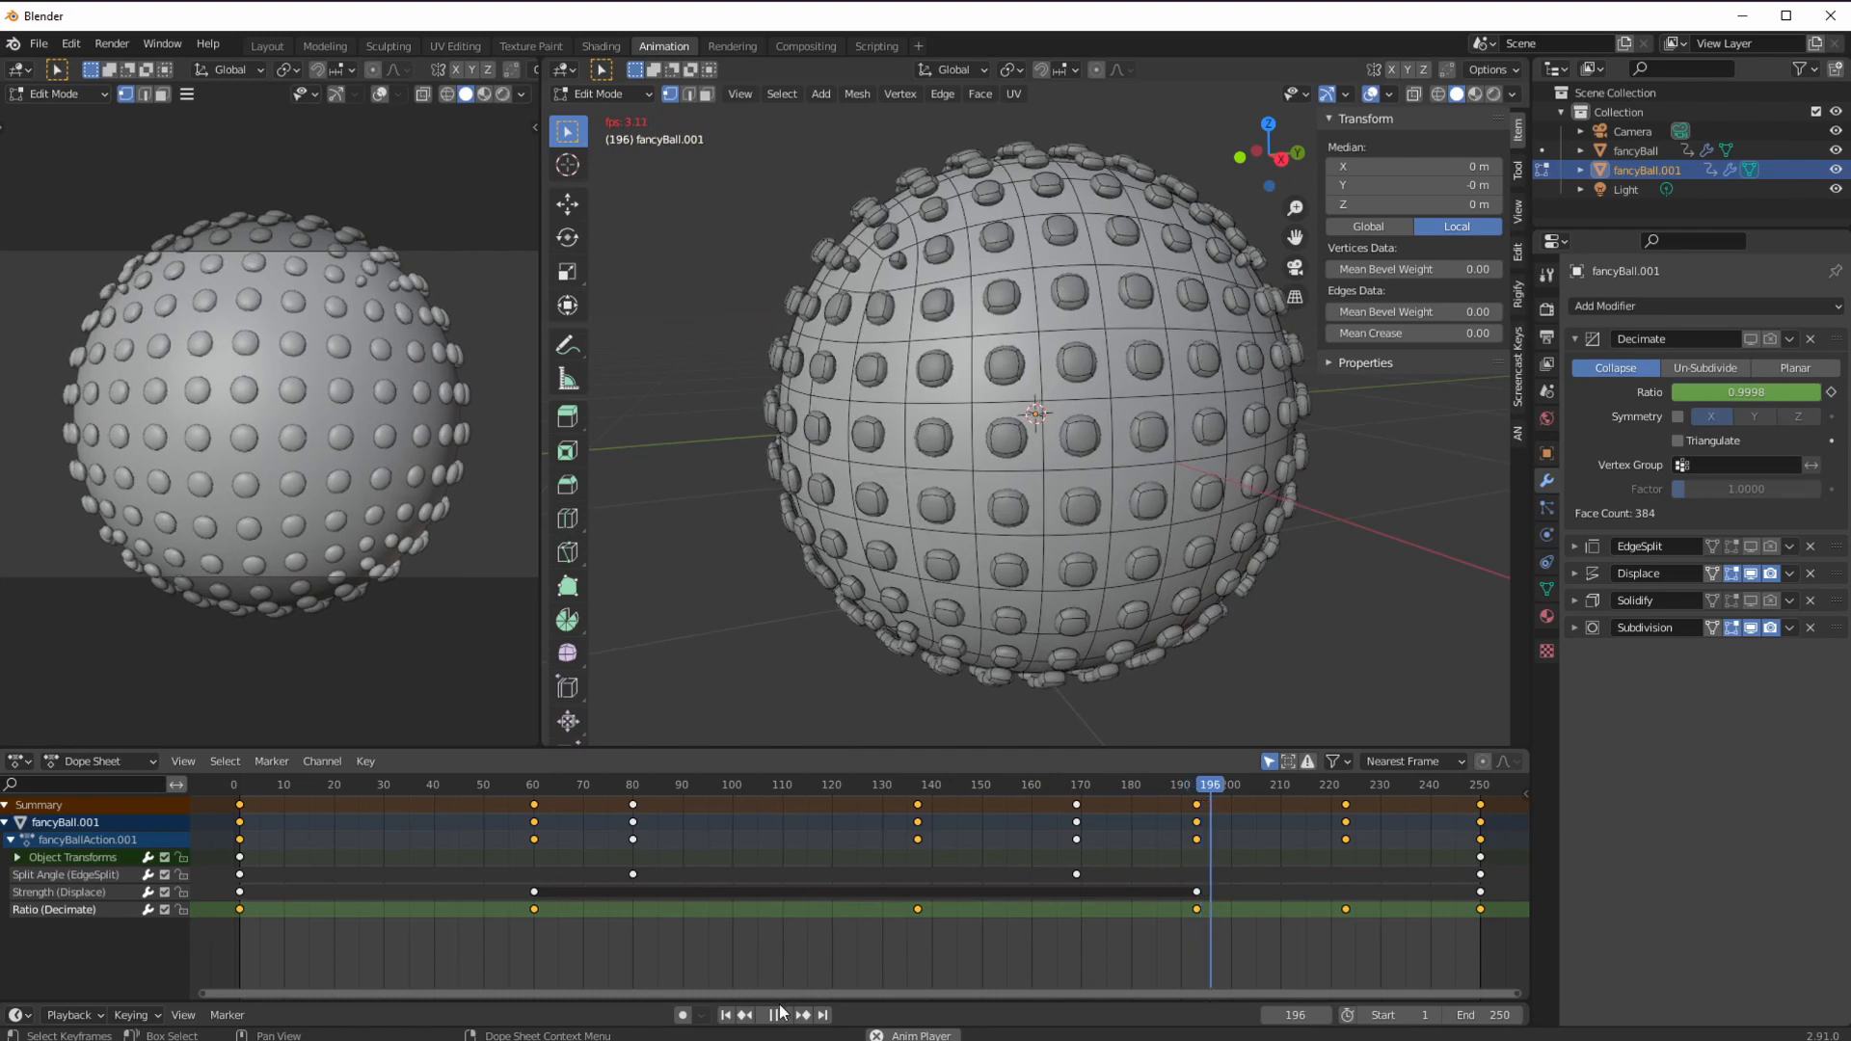
{"action": "key", "text": "space"}
Select the Camera and return from Edit Mode to Object Mode.
{"action": "left_click", "coordinate": [1632, 132]}
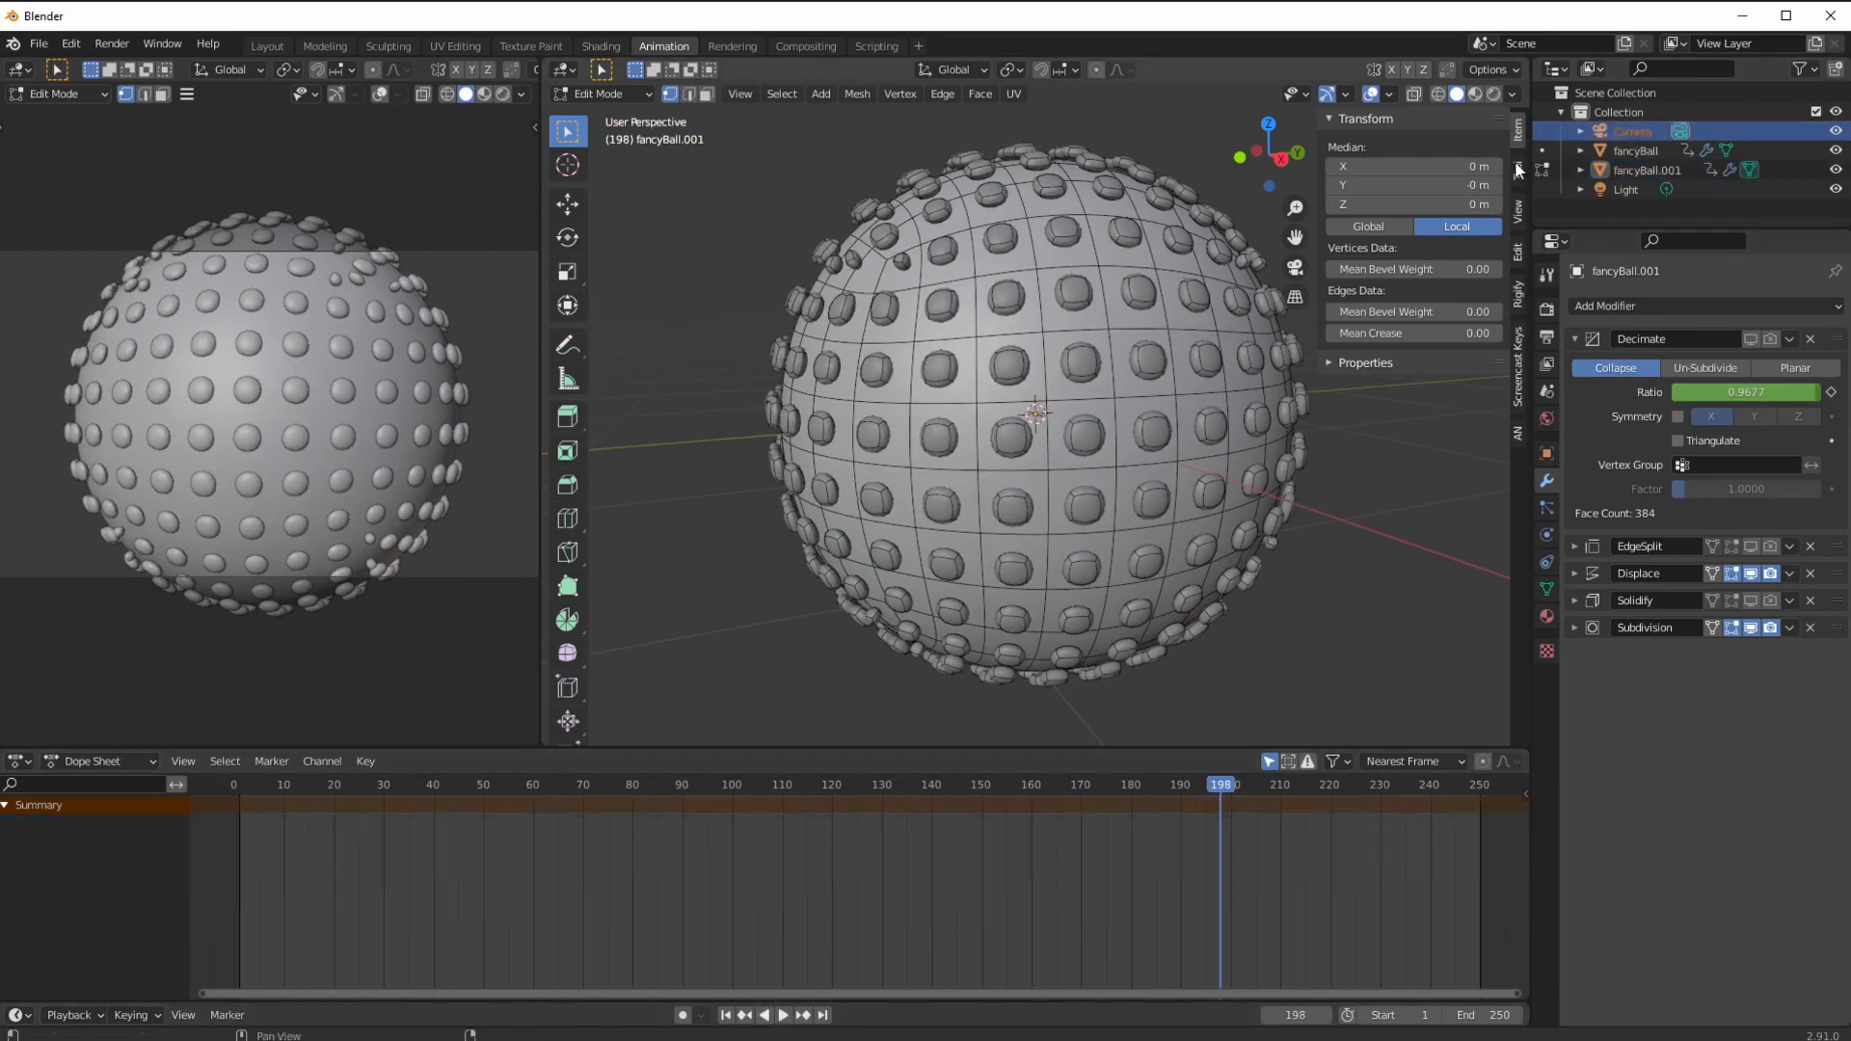
{"action": "left_click", "coordinate": [607, 93]}
{"action": "left_click", "coordinate": [603, 112]}
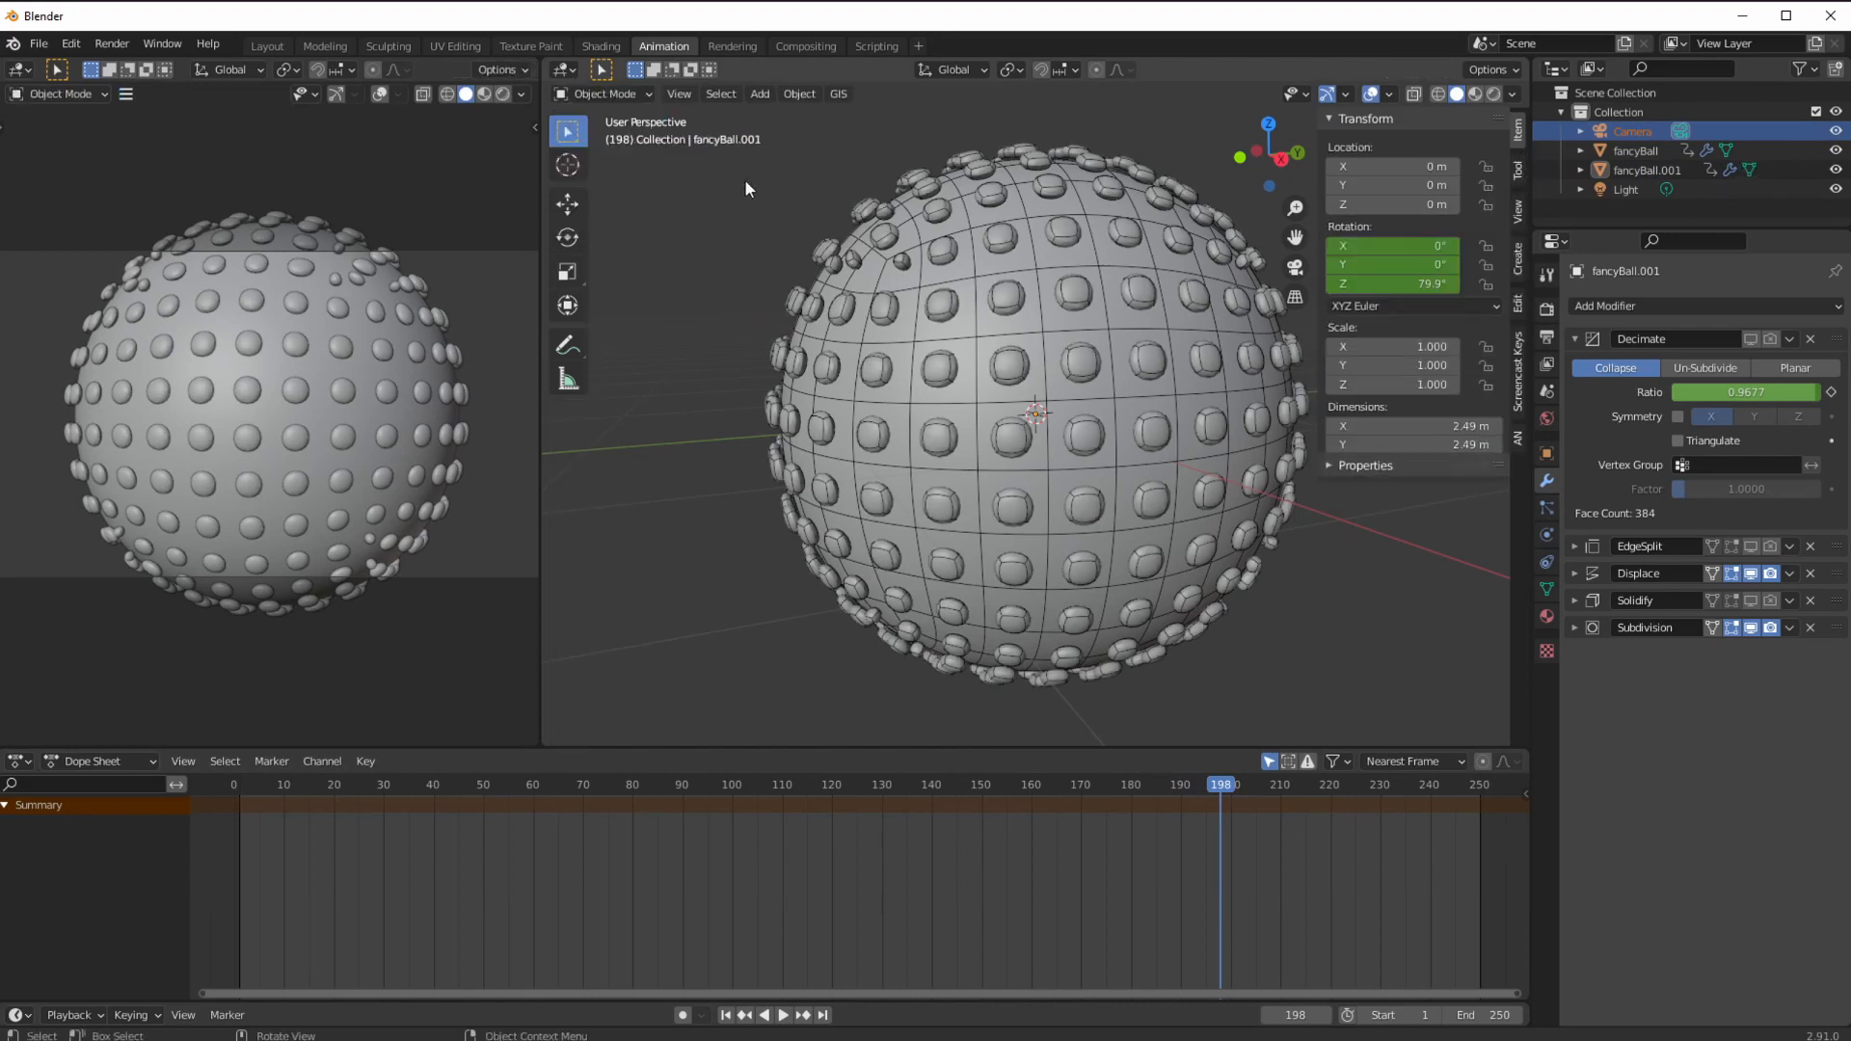
Move the camera farther back from the ball along the Y axis and go to frame 2.
{"action": "scroll", "coordinate": [1035, 478], "scroll_direction": "down", "scroll_amount": 3}
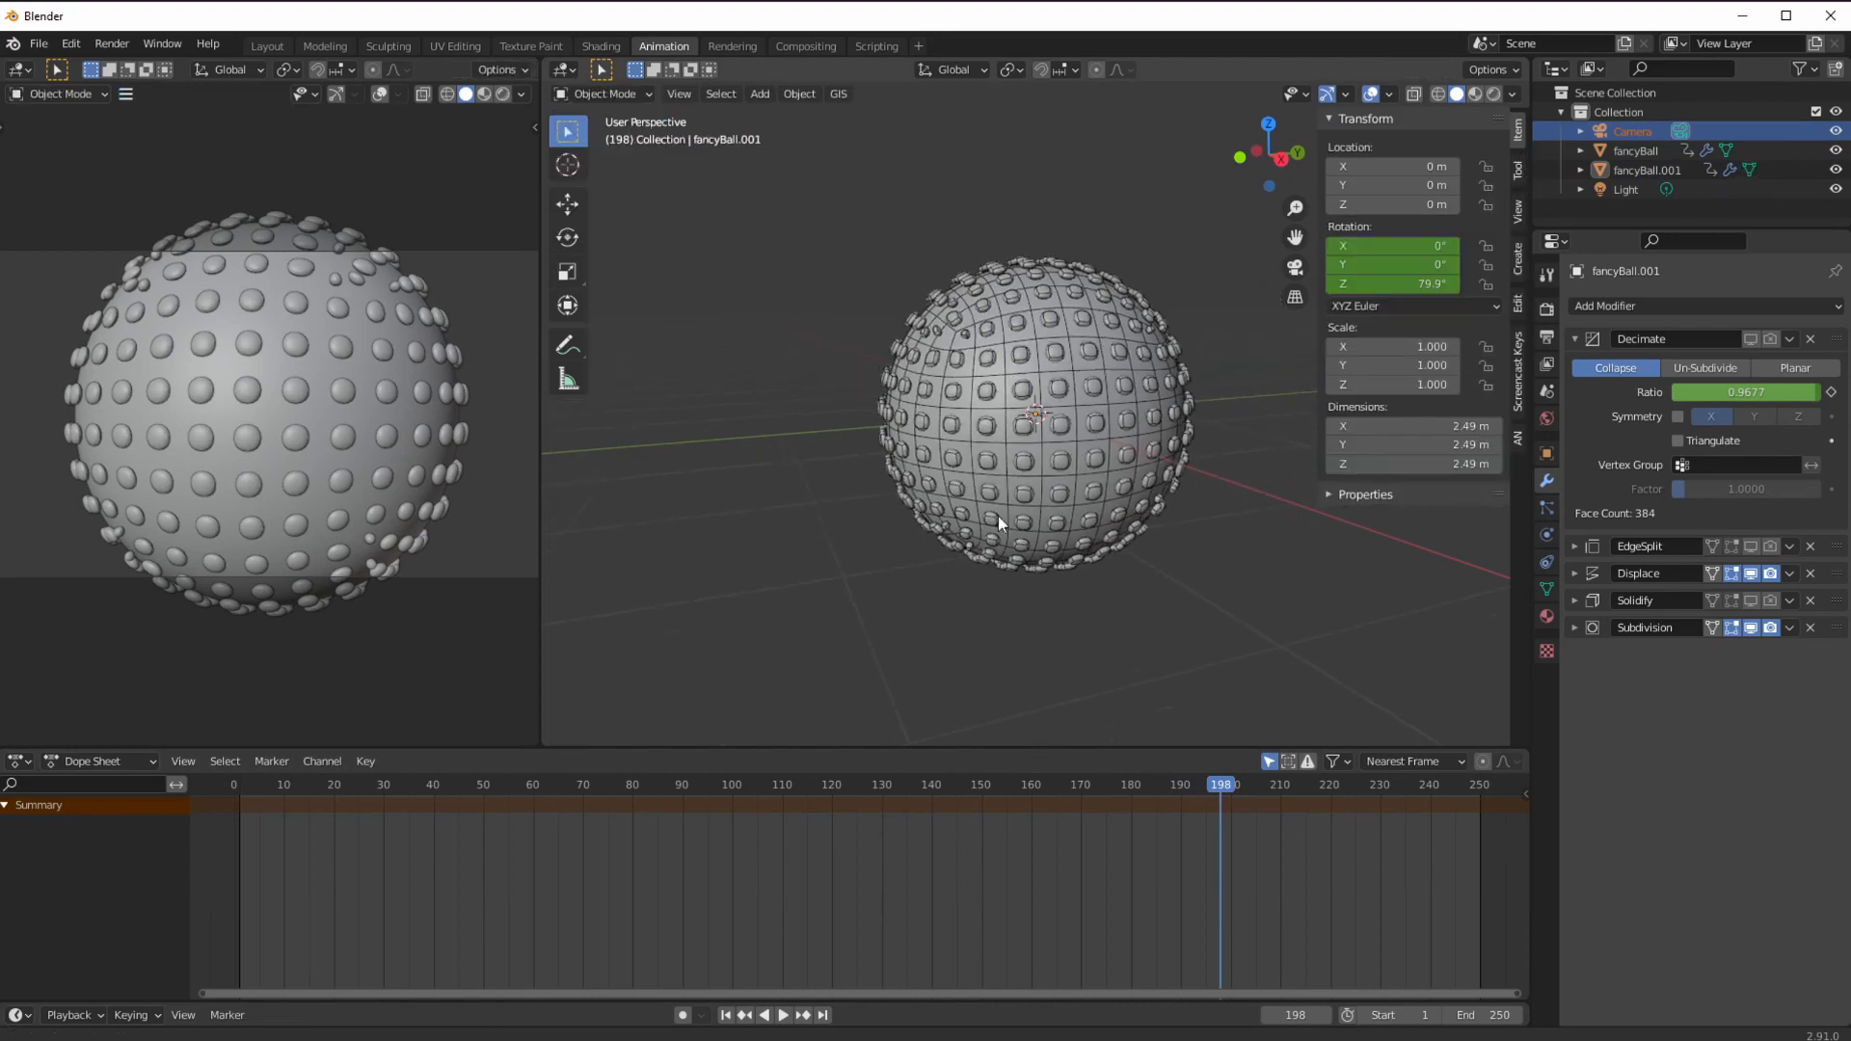
{"action": "scroll", "coordinate": [998, 516], "scroll_direction": "down", "scroll_amount": 4}
{"action": "left_click", "coordinate": [769, 445]}
{"action": "middle_click_drag", "start_coordinate": [807, 465], "coordinate": [882, 498], "text": "shift"}
{"action": "key", "text": "shift+space"}
{"action": "key", "text": "g"}
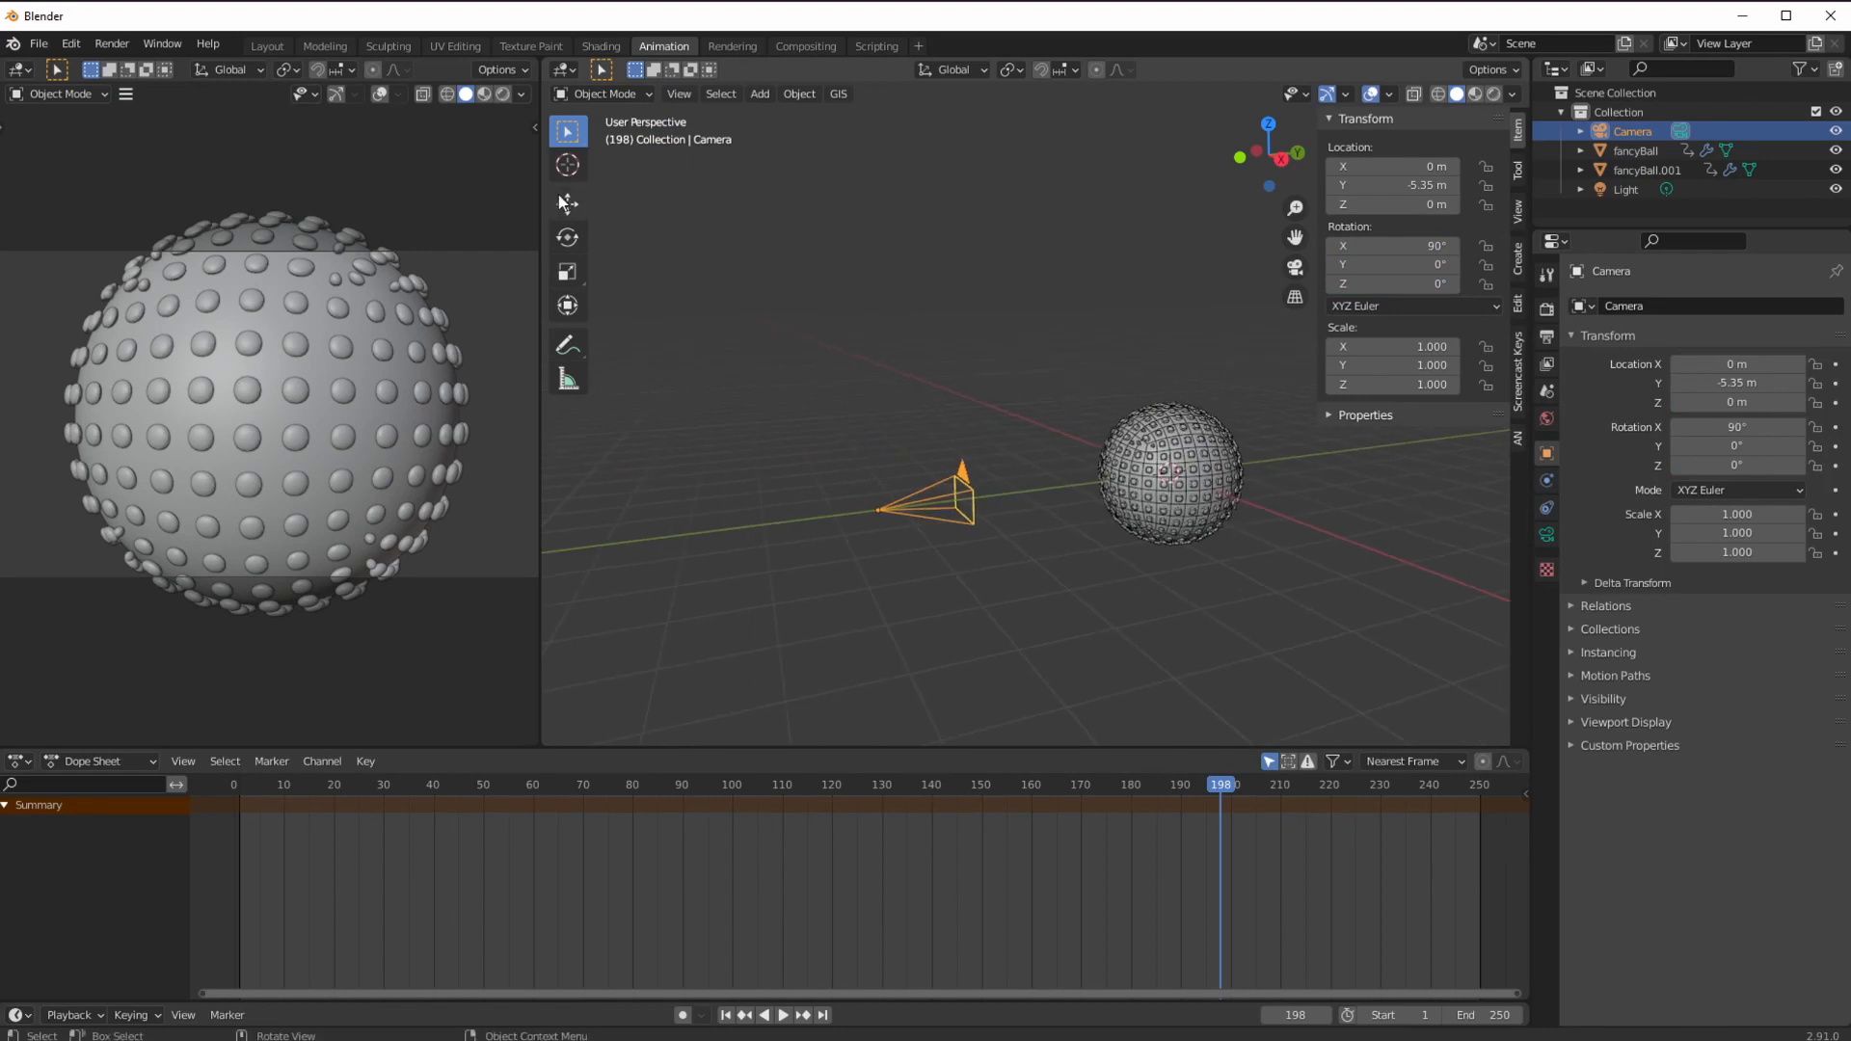
{"action": "key", "text": "g"}
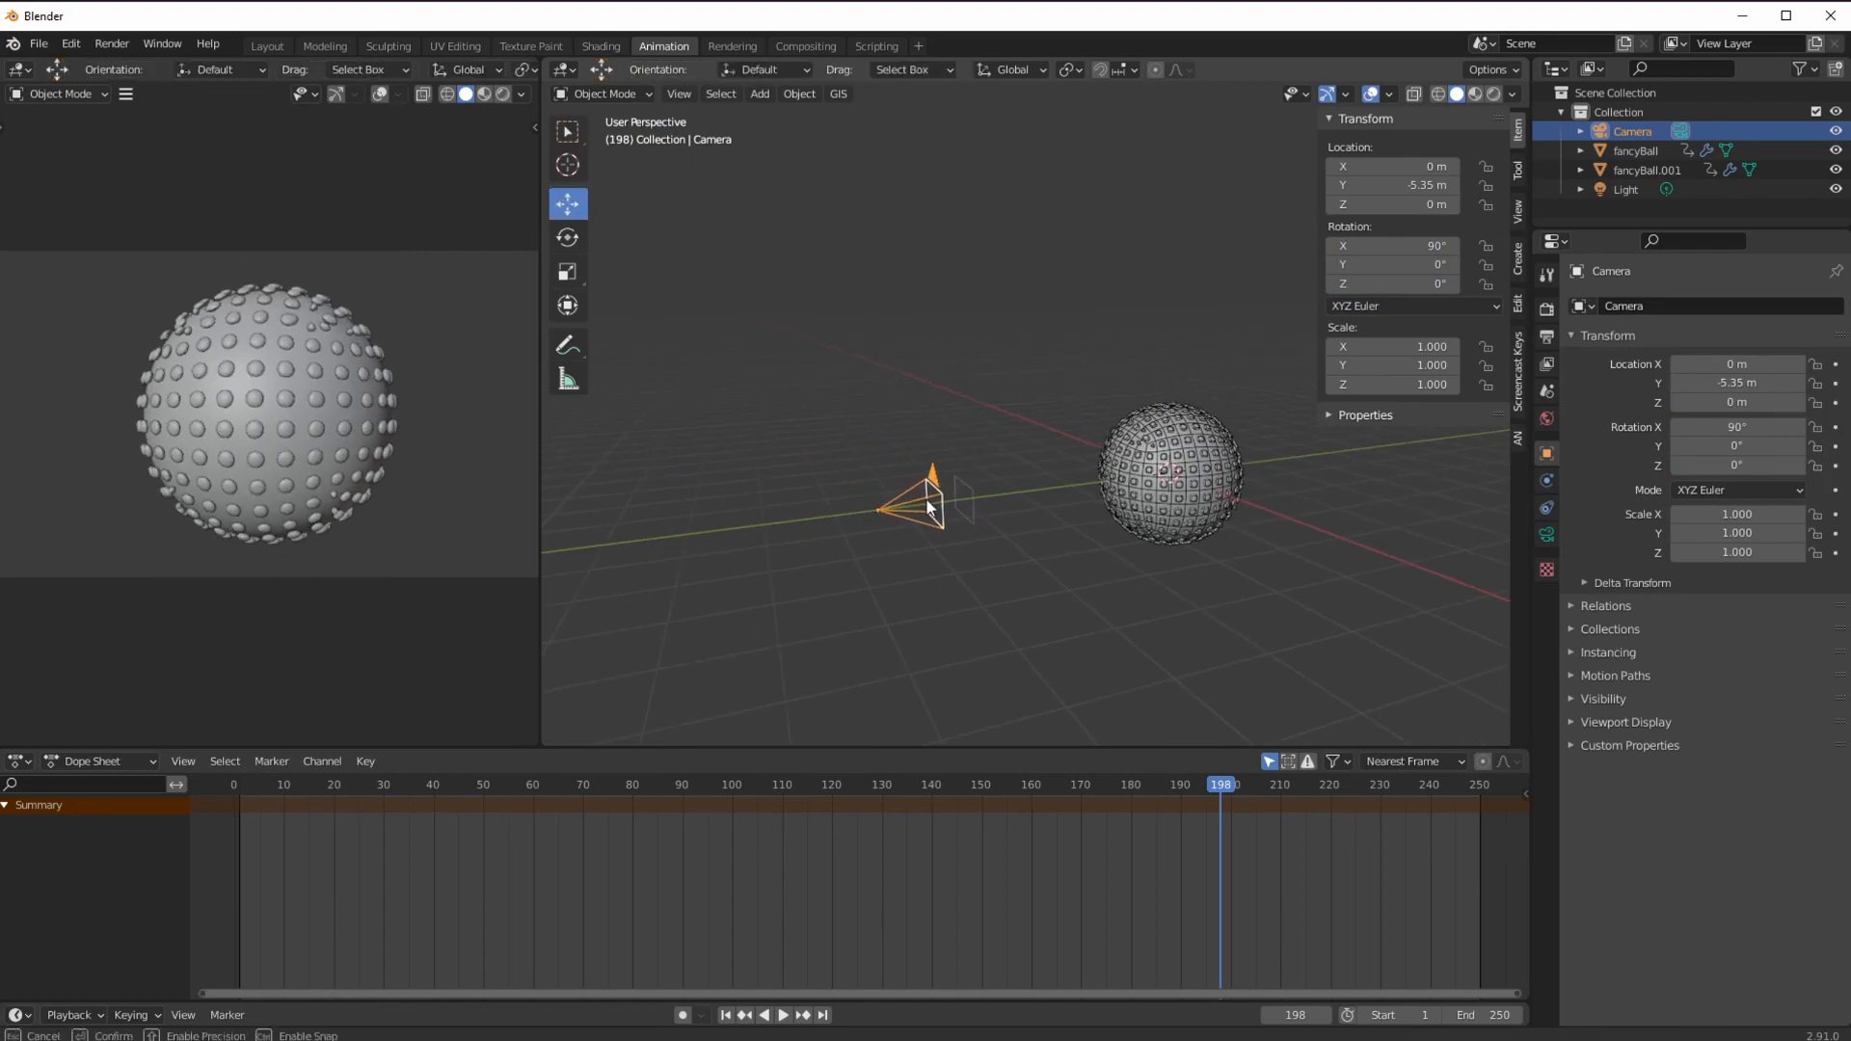
{"action": "left_click", "coordinate": [934, 506]}
{"action": "left_click", "coordinate": [241, 795]}
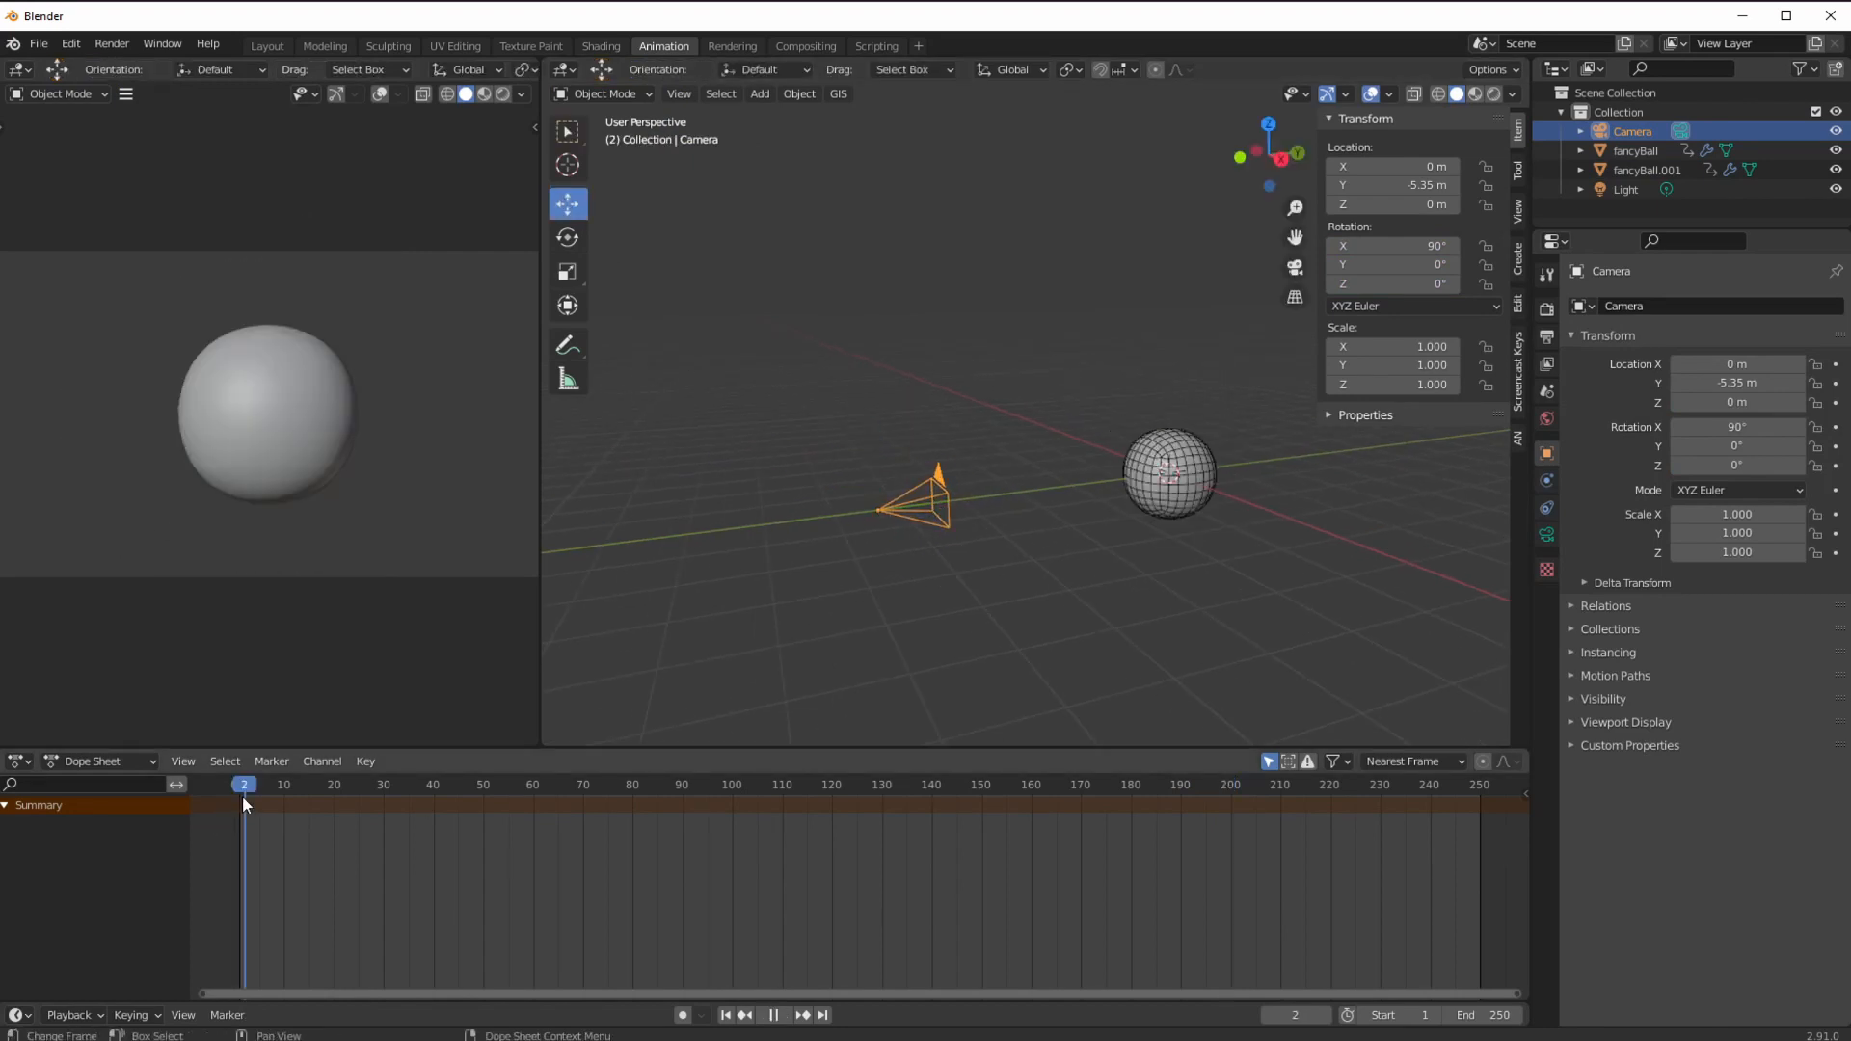
Switch to the Shading workspace, look through the camera and enable Scene World and Scene Lights in the viewport shading.
{"action": "left_click", "coordinate": [598, 47]}
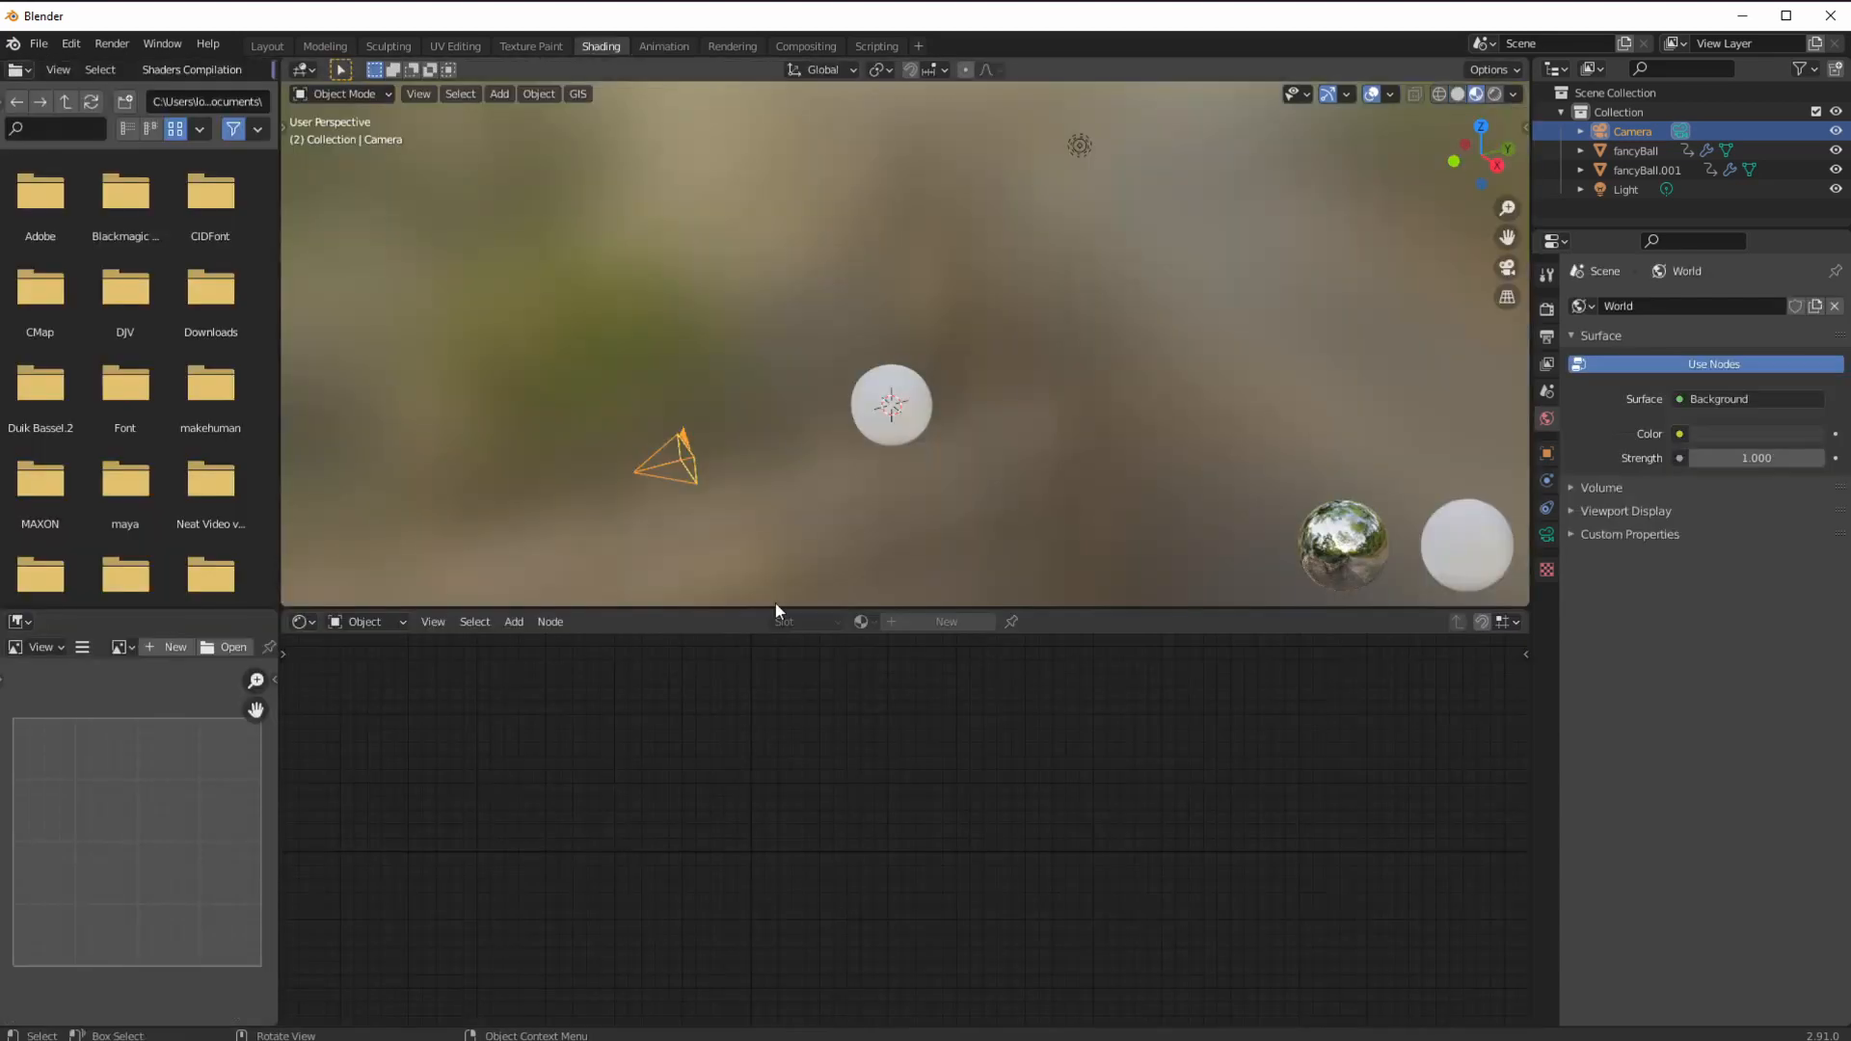
{"action": "key", "text": "KP_0"}
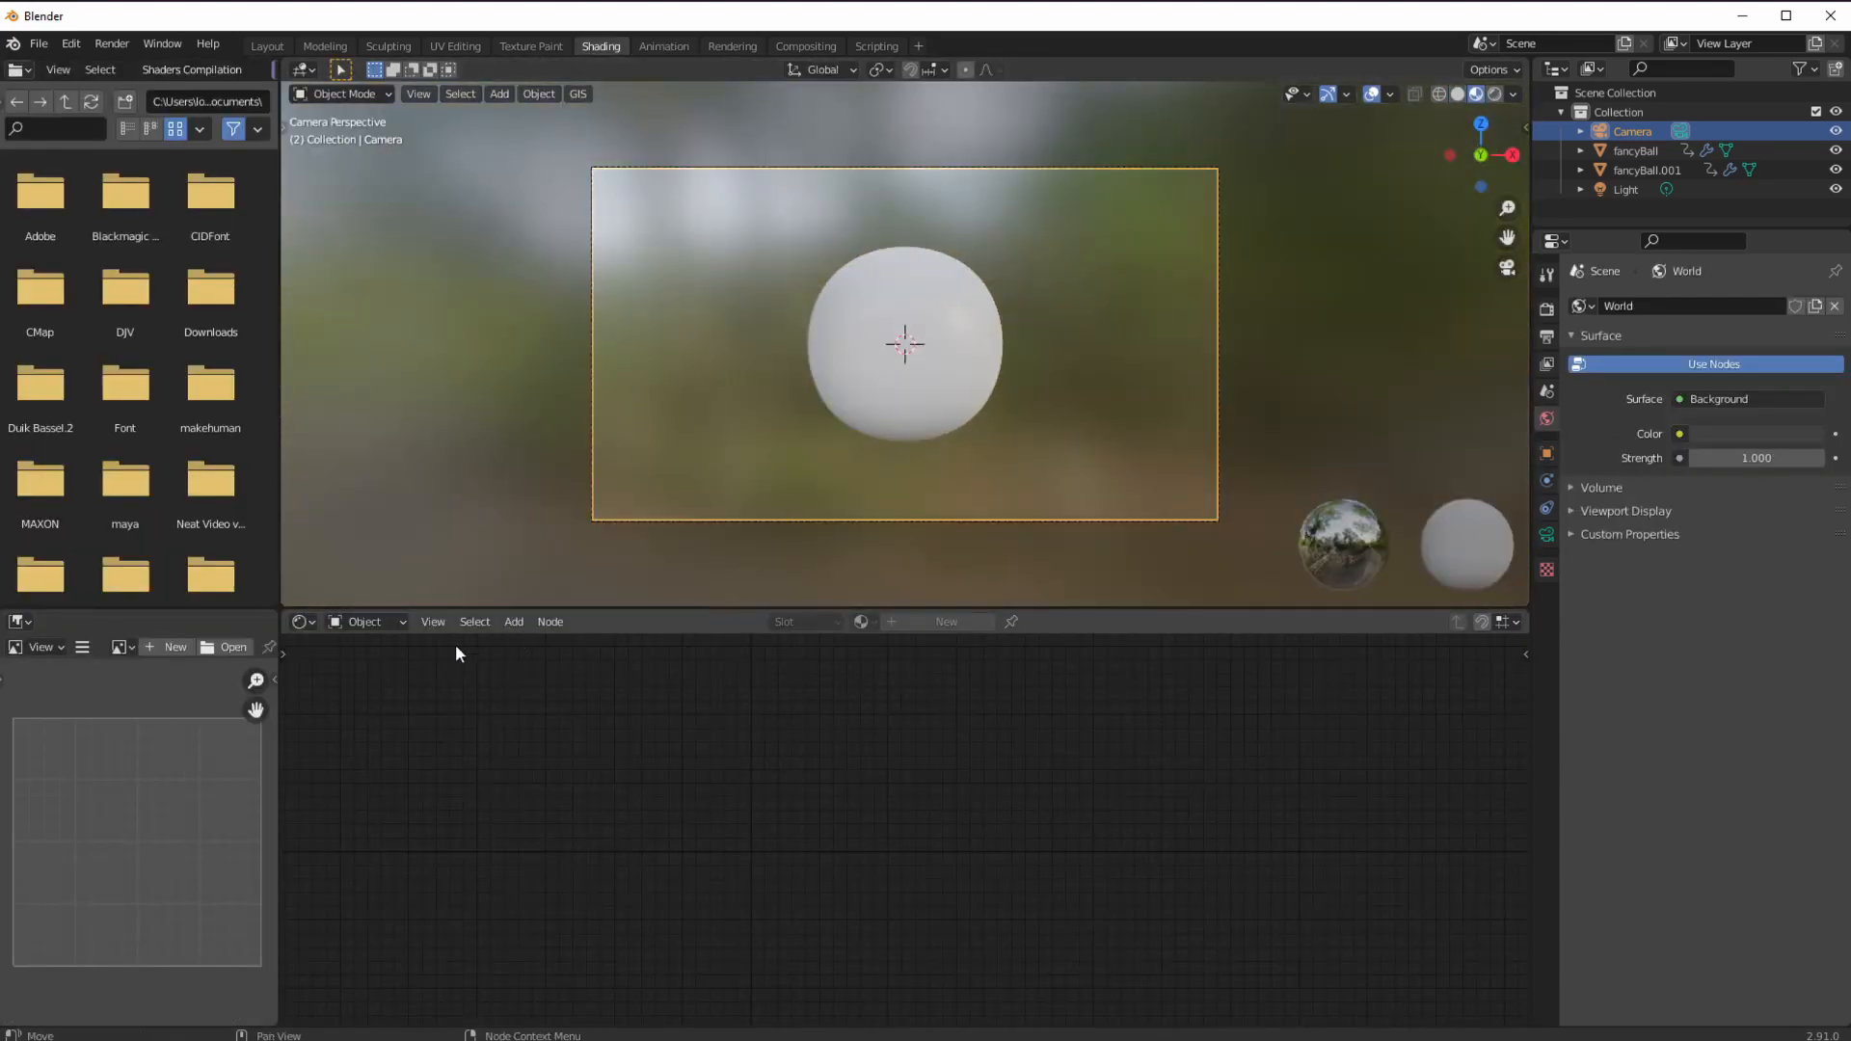
{"action": "left_click", "coordinate": [1512, 94]}
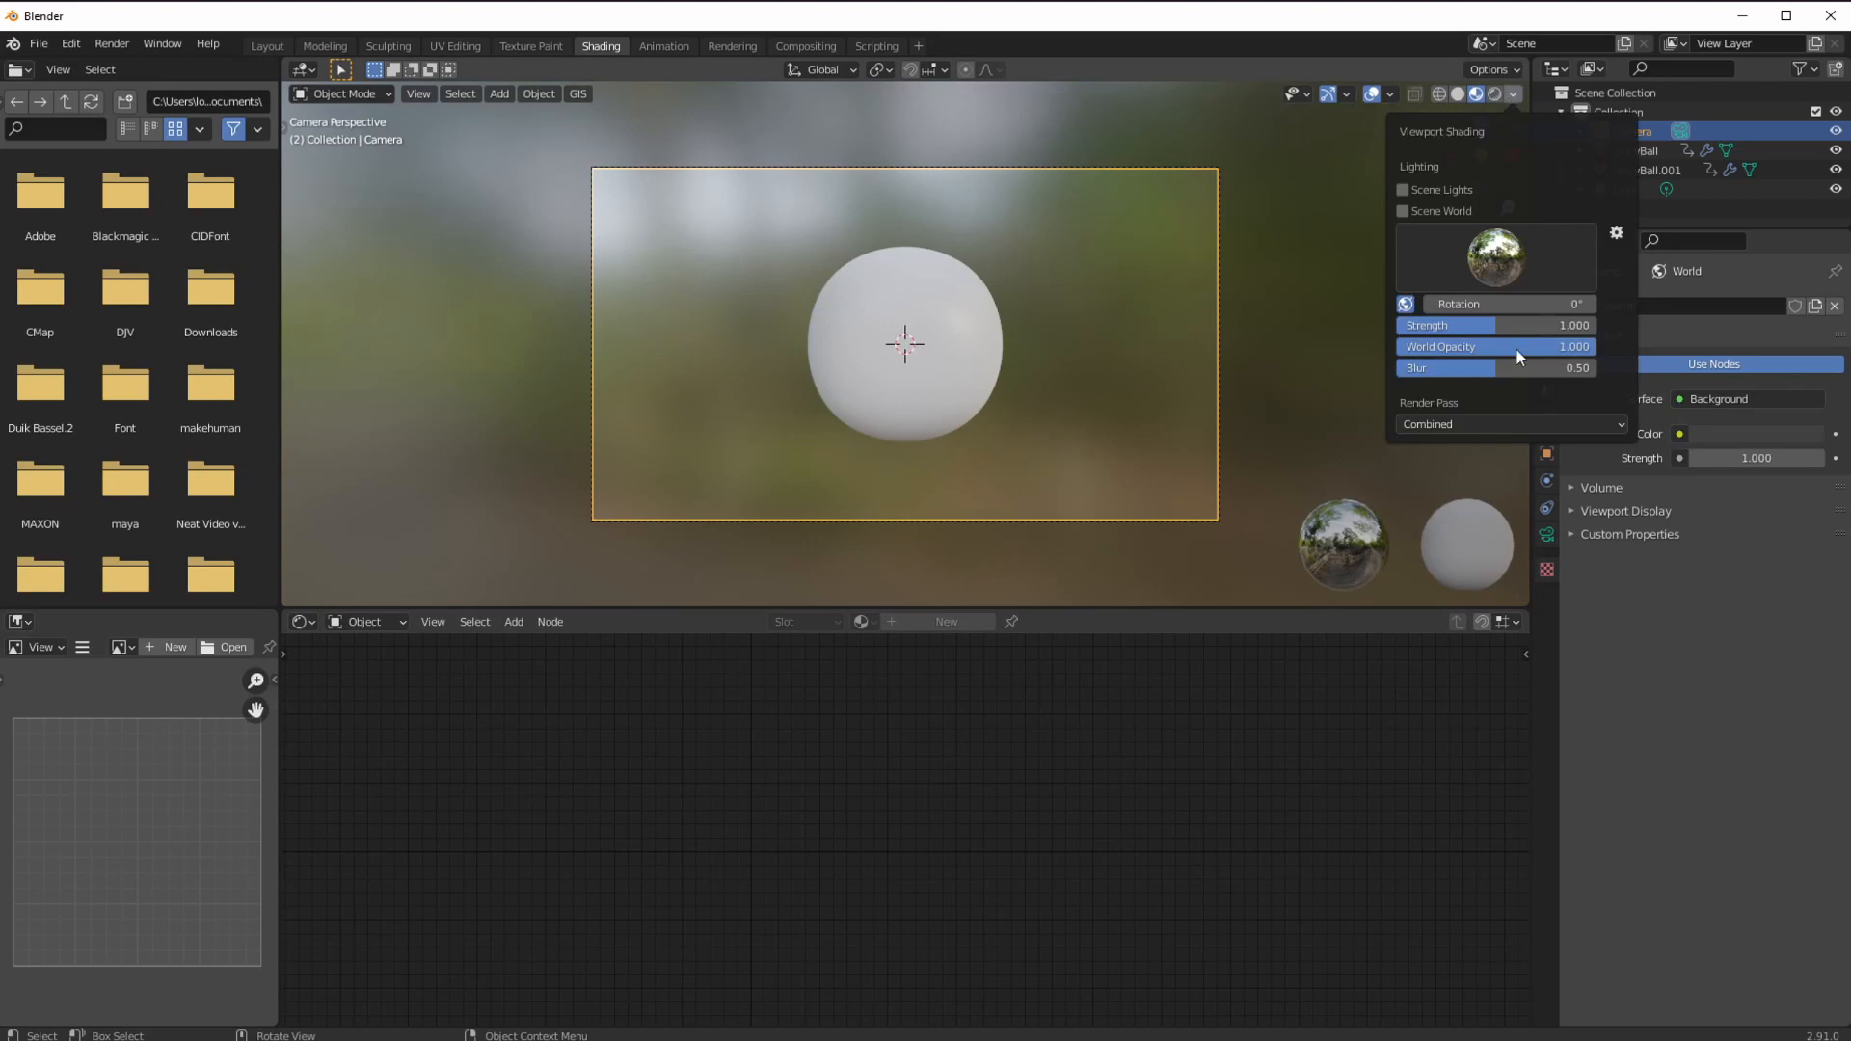
{"action": "left_click", "coordinate": [1403, 212]}
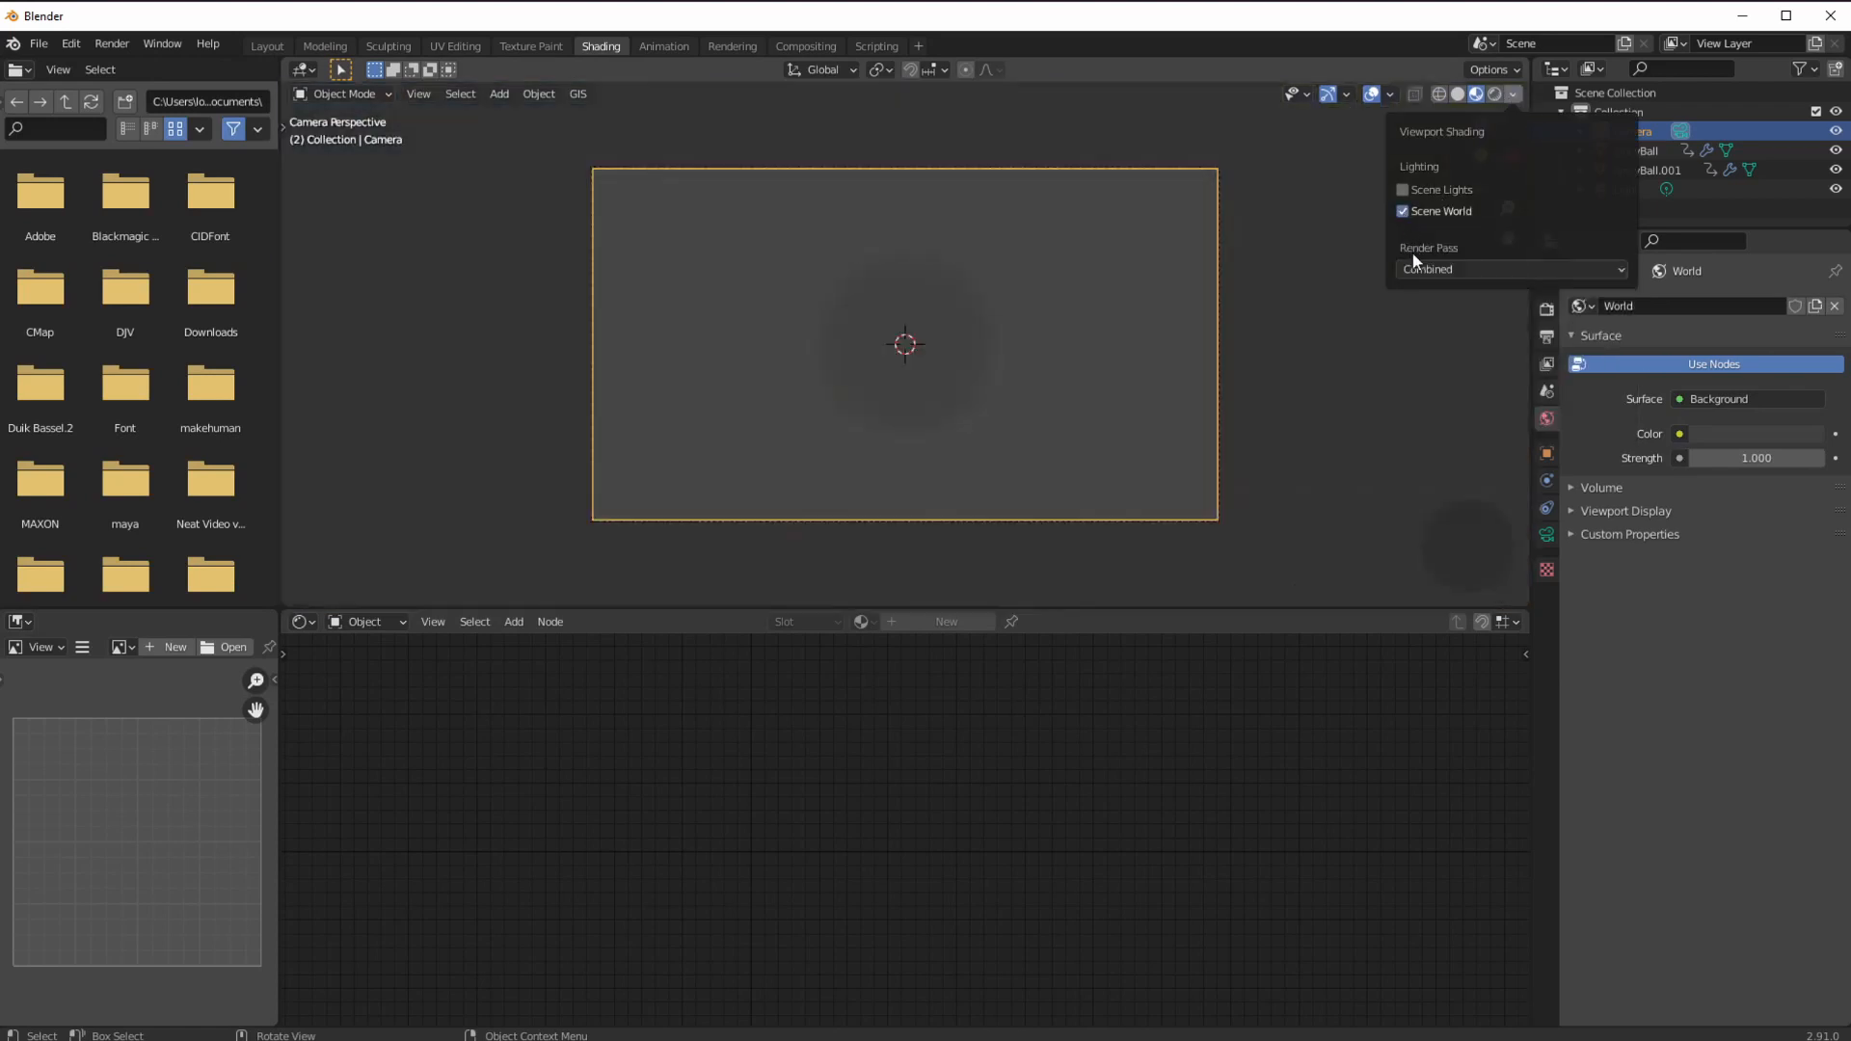
{"action": "left_click", "coordinate": [1403, 190]}
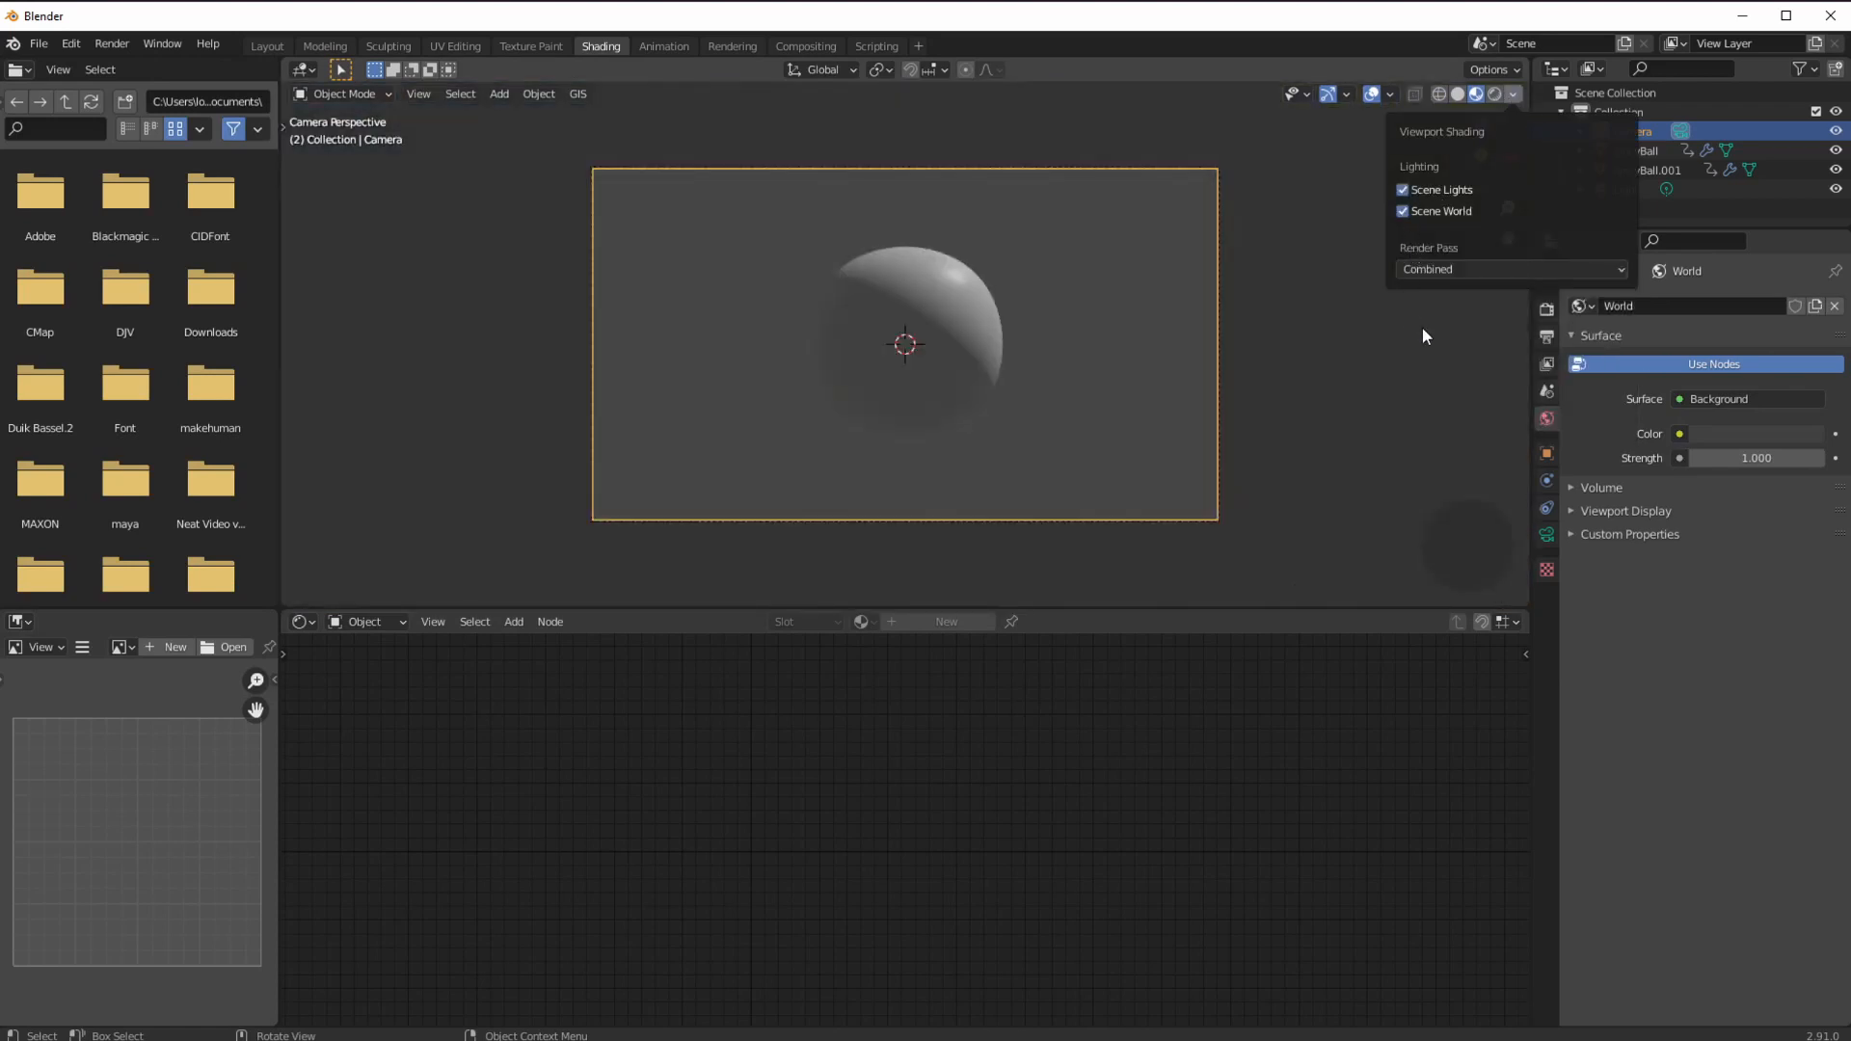
{"action": "left_click", "coordinate": [1421, 324]}
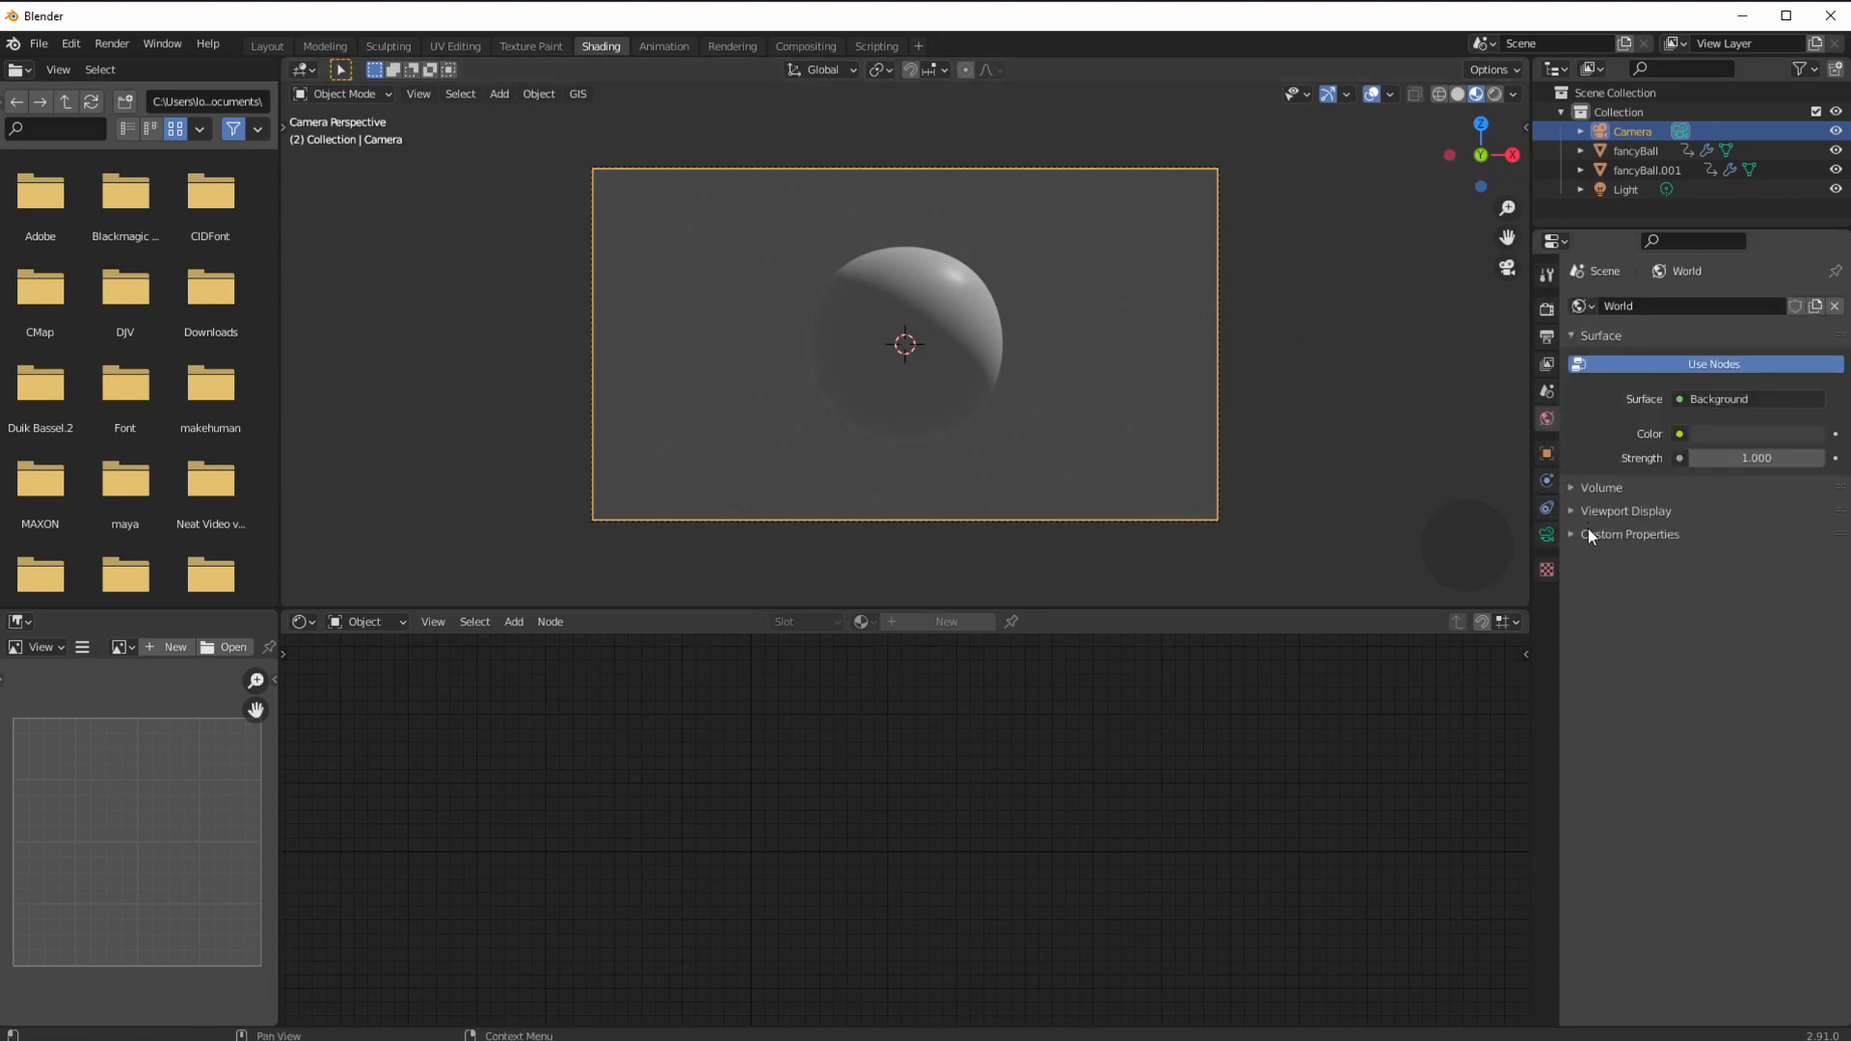
Assign an environment texture to the World color using studio_small_01_4k.hdr.
{"action": "left_click", "coordinate": [1680, 435]}
{"action": "left_click", "coordinate": [1282, 518]}
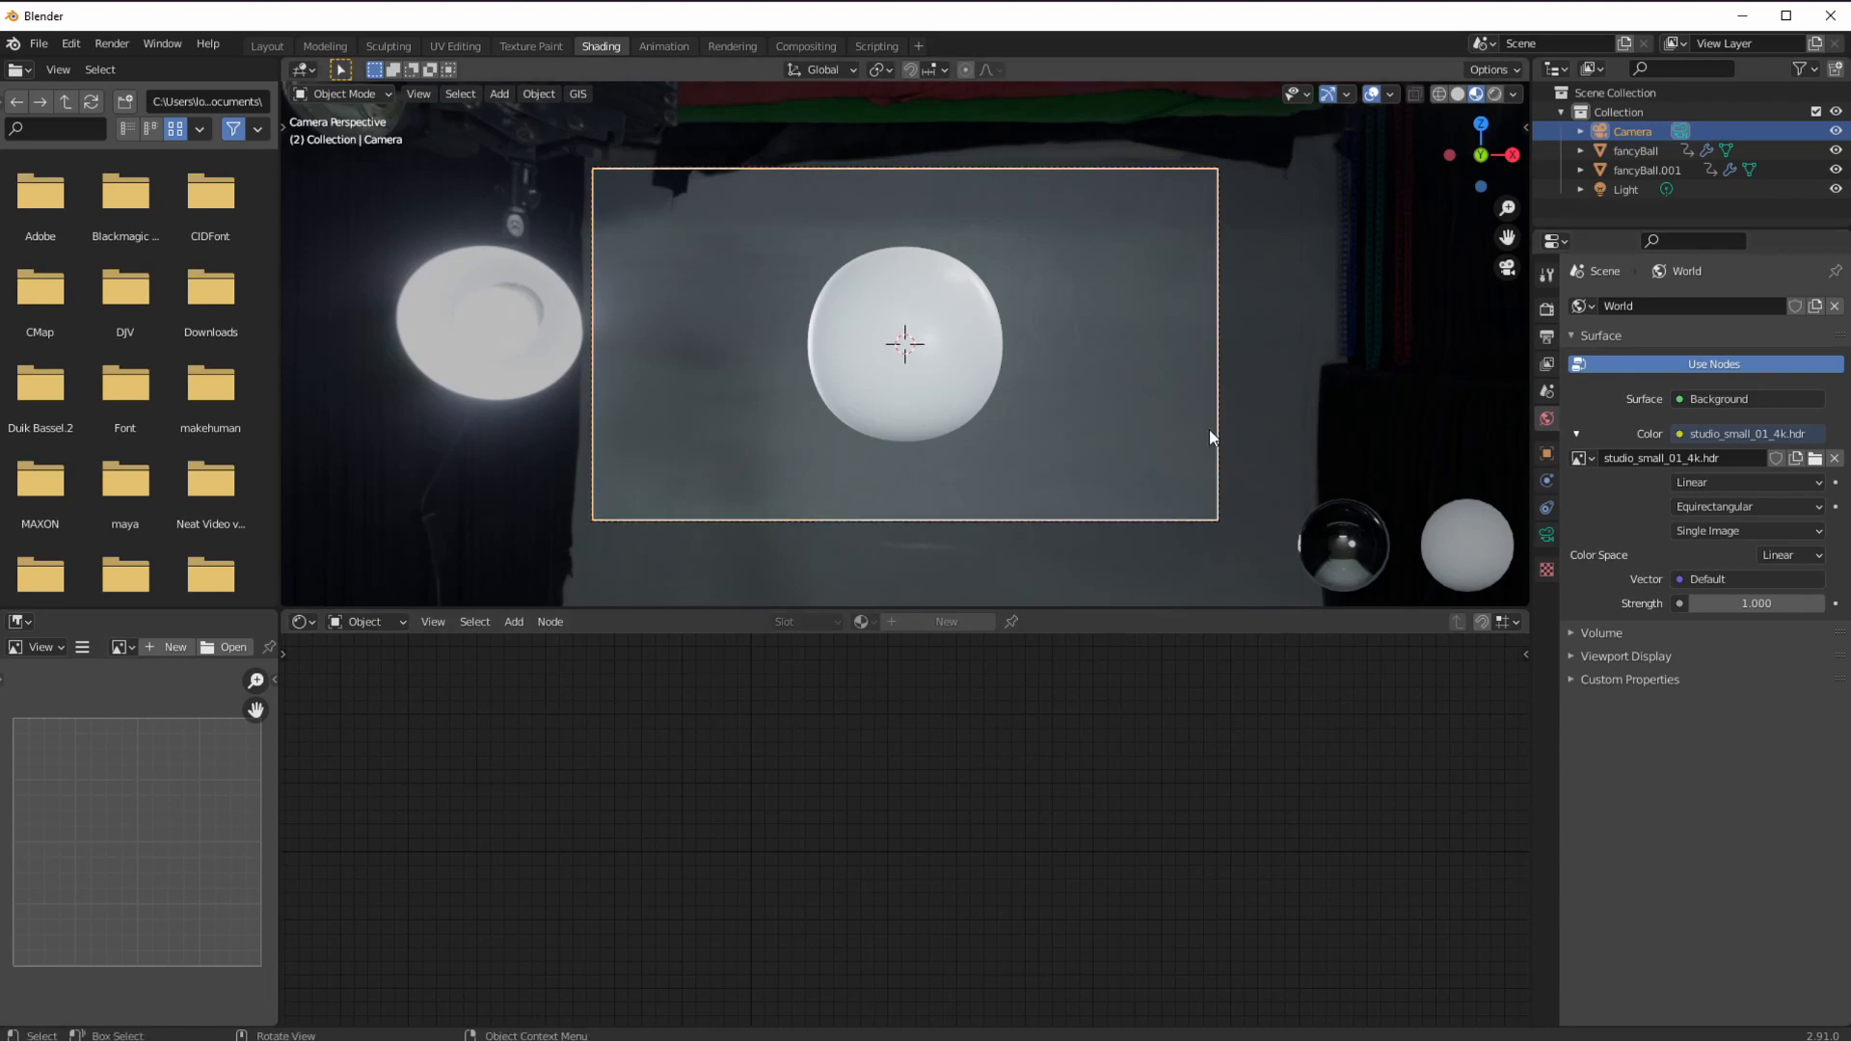
Change the scene's Light to a Sun with a strength of 1.
{"action": "left_click", "coordinate": [1637, 192]}
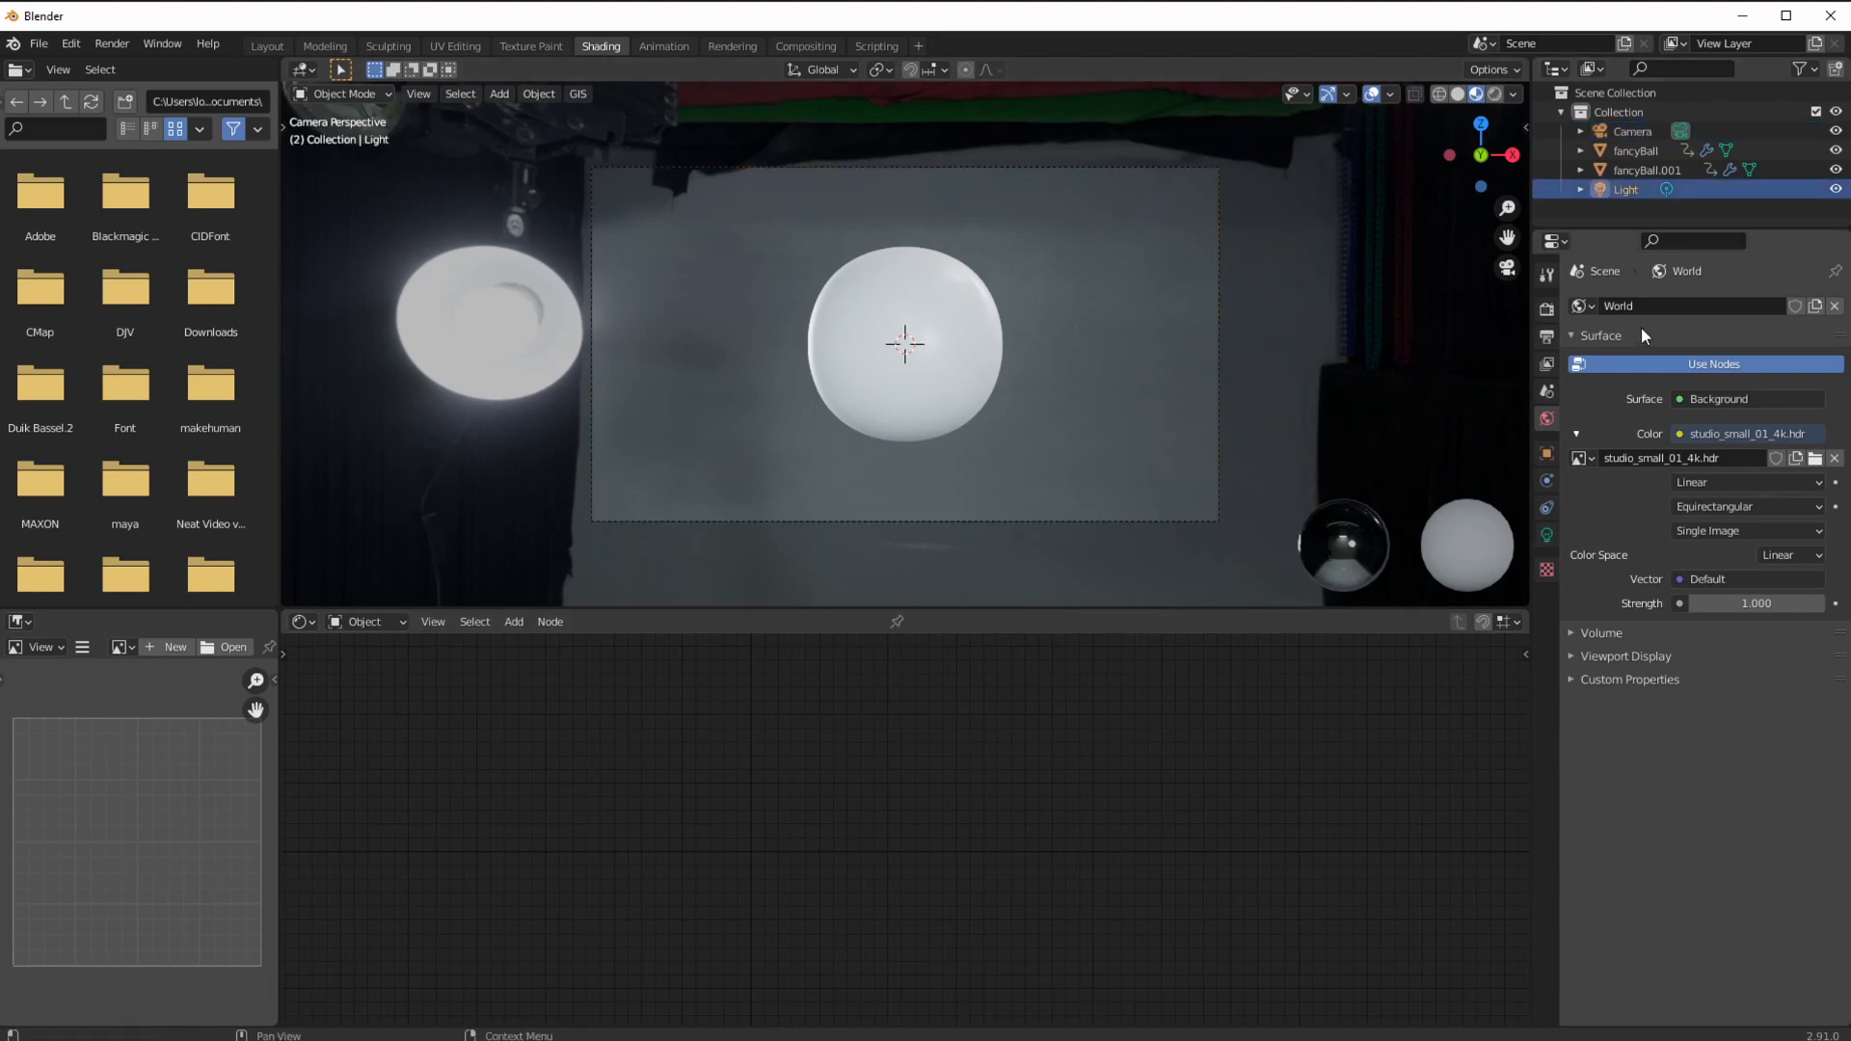
{"action": "left_click", "coordinate": [1549, 537]}
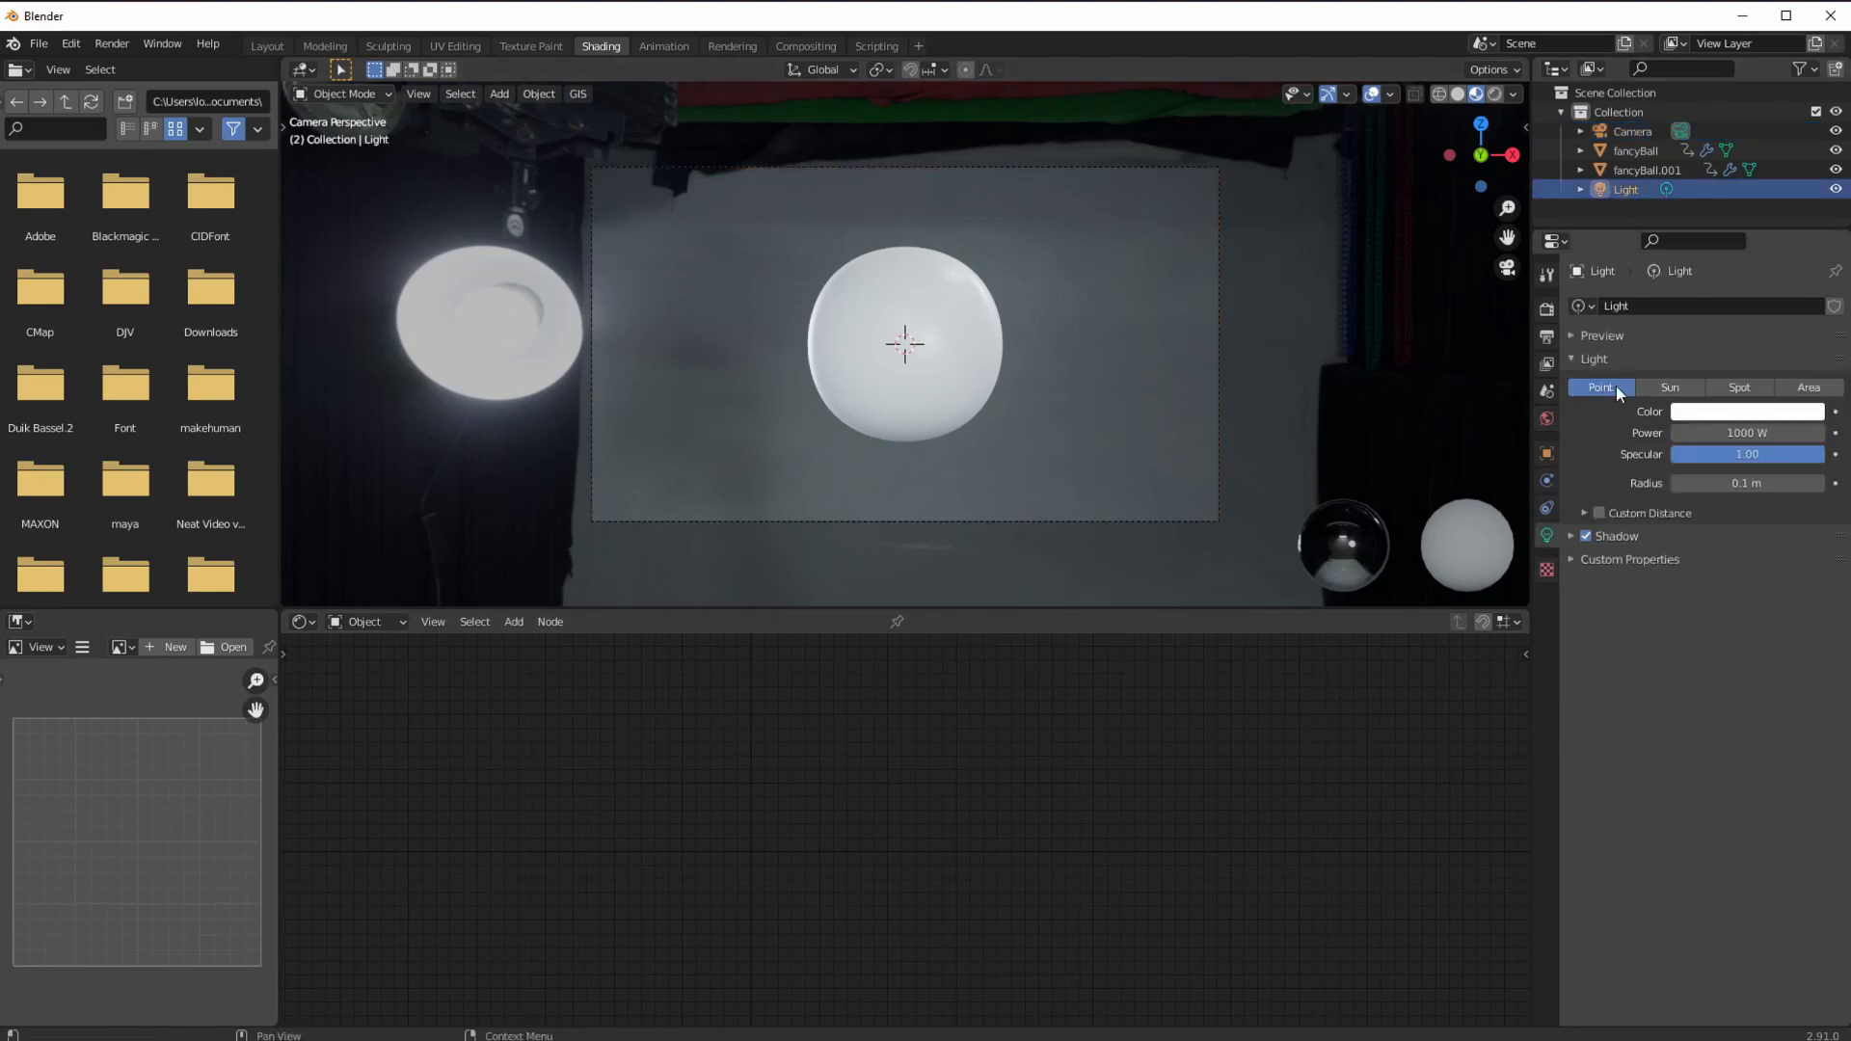
{"action": "left_click", "coordinate": [1670, 386]}
{"action": "left_click", "coordinate": [1709, 436]}
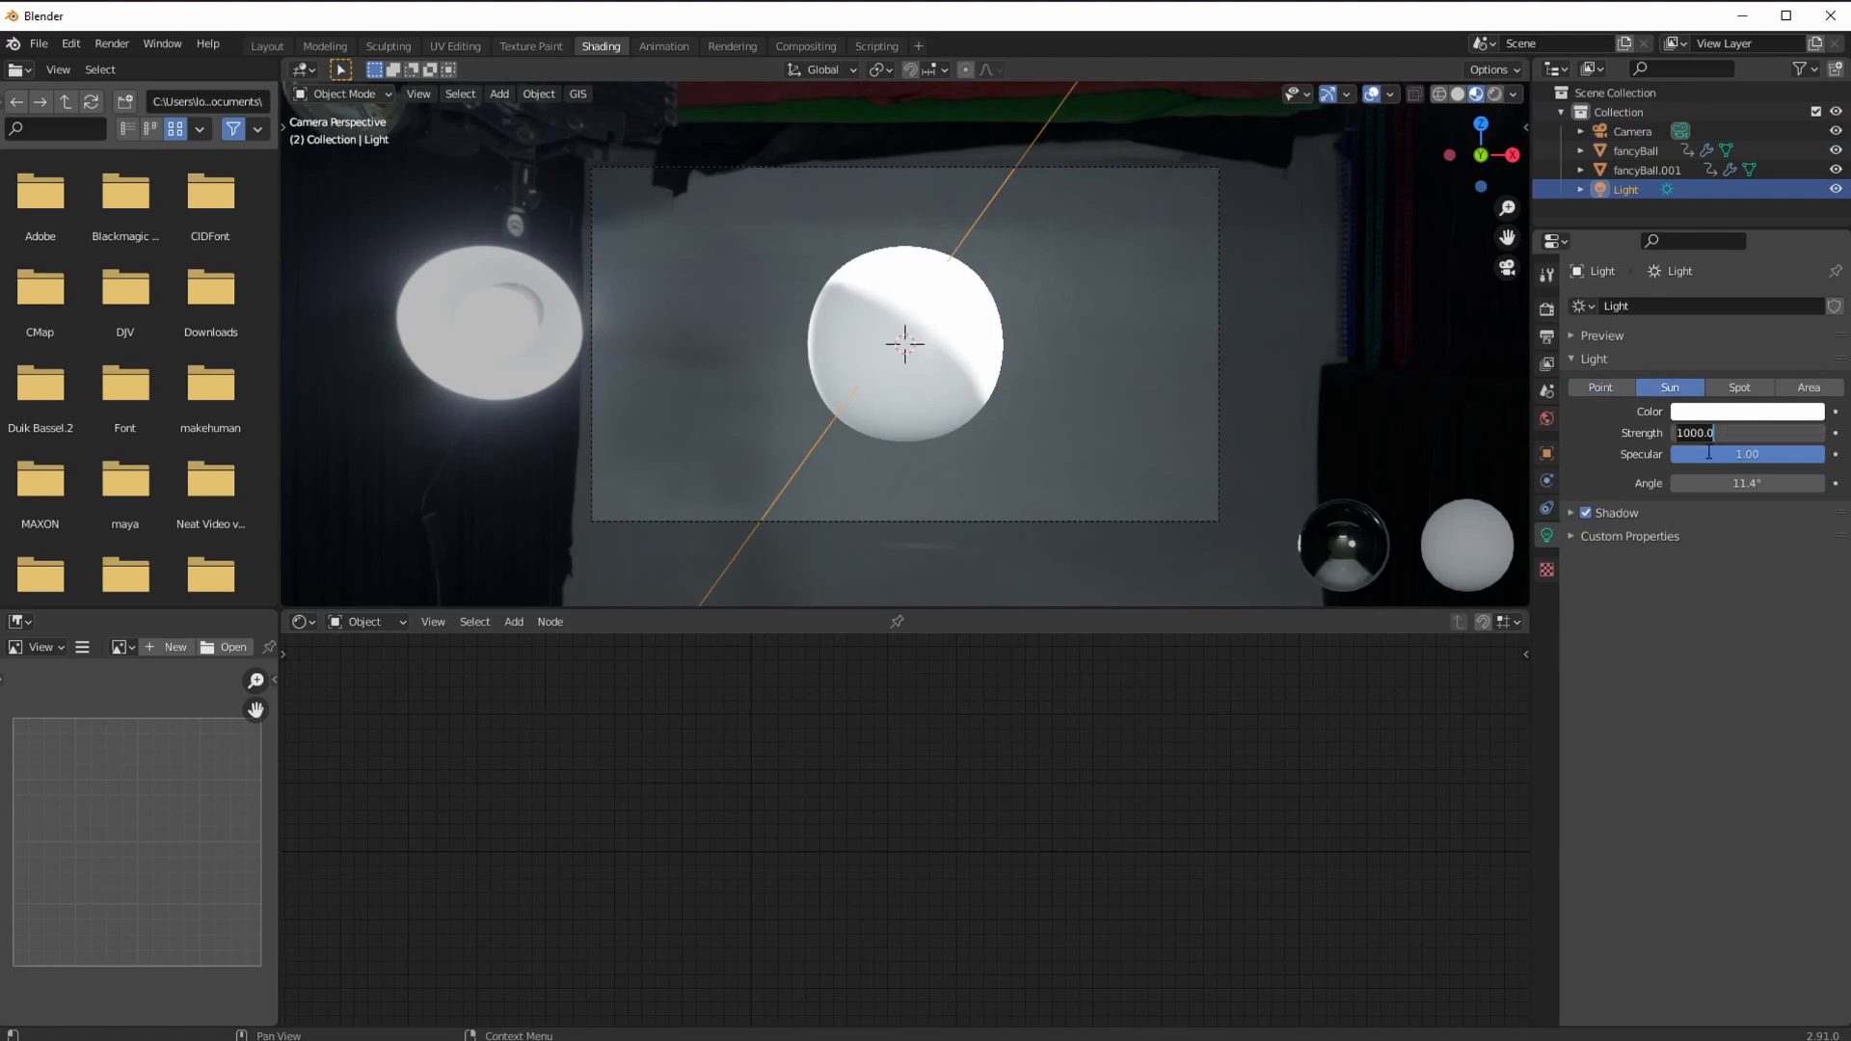
{"action": "type", "text": "1"}
{"action": "key", "text": "Return"}
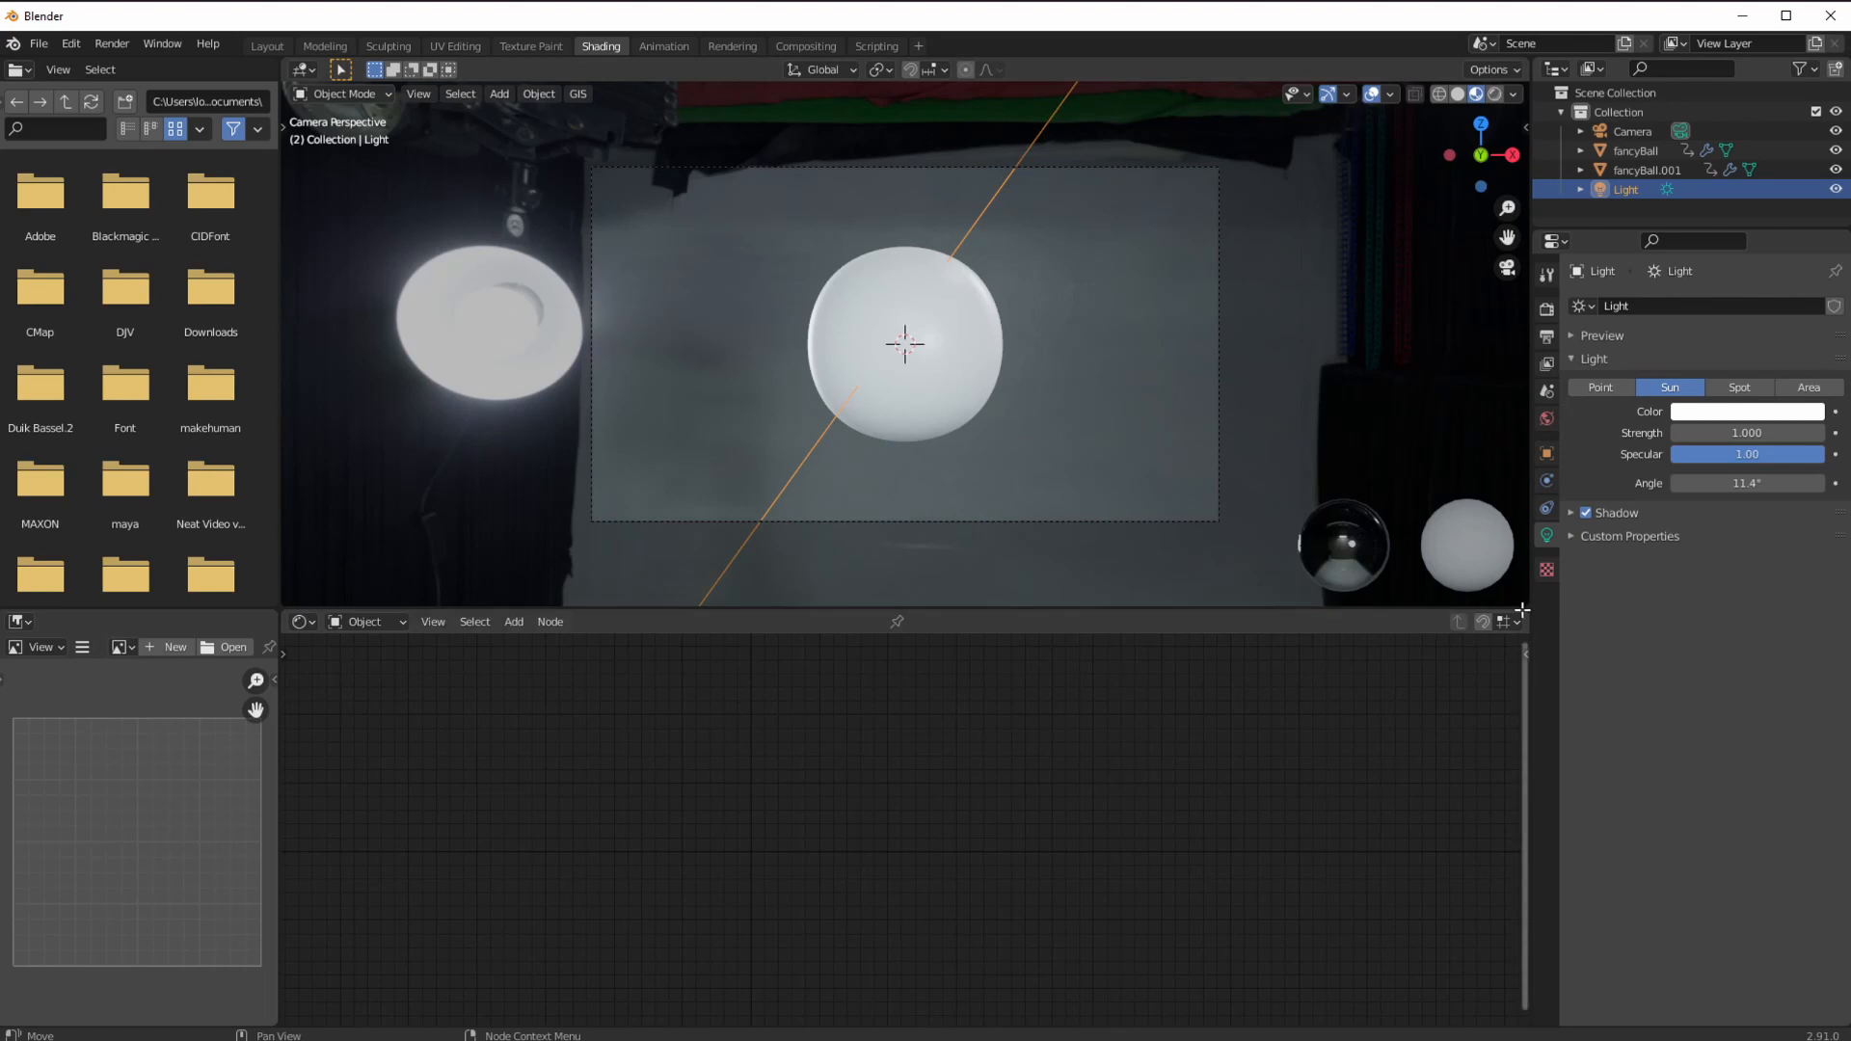
Split a strip off the top of the shader editor, turn it into a slightly enlarged Timeline, and go to frame 112.
{"action": "left_click_drag", "start_coordinate": [1525, 620], "coordinate": [1446, 669]}
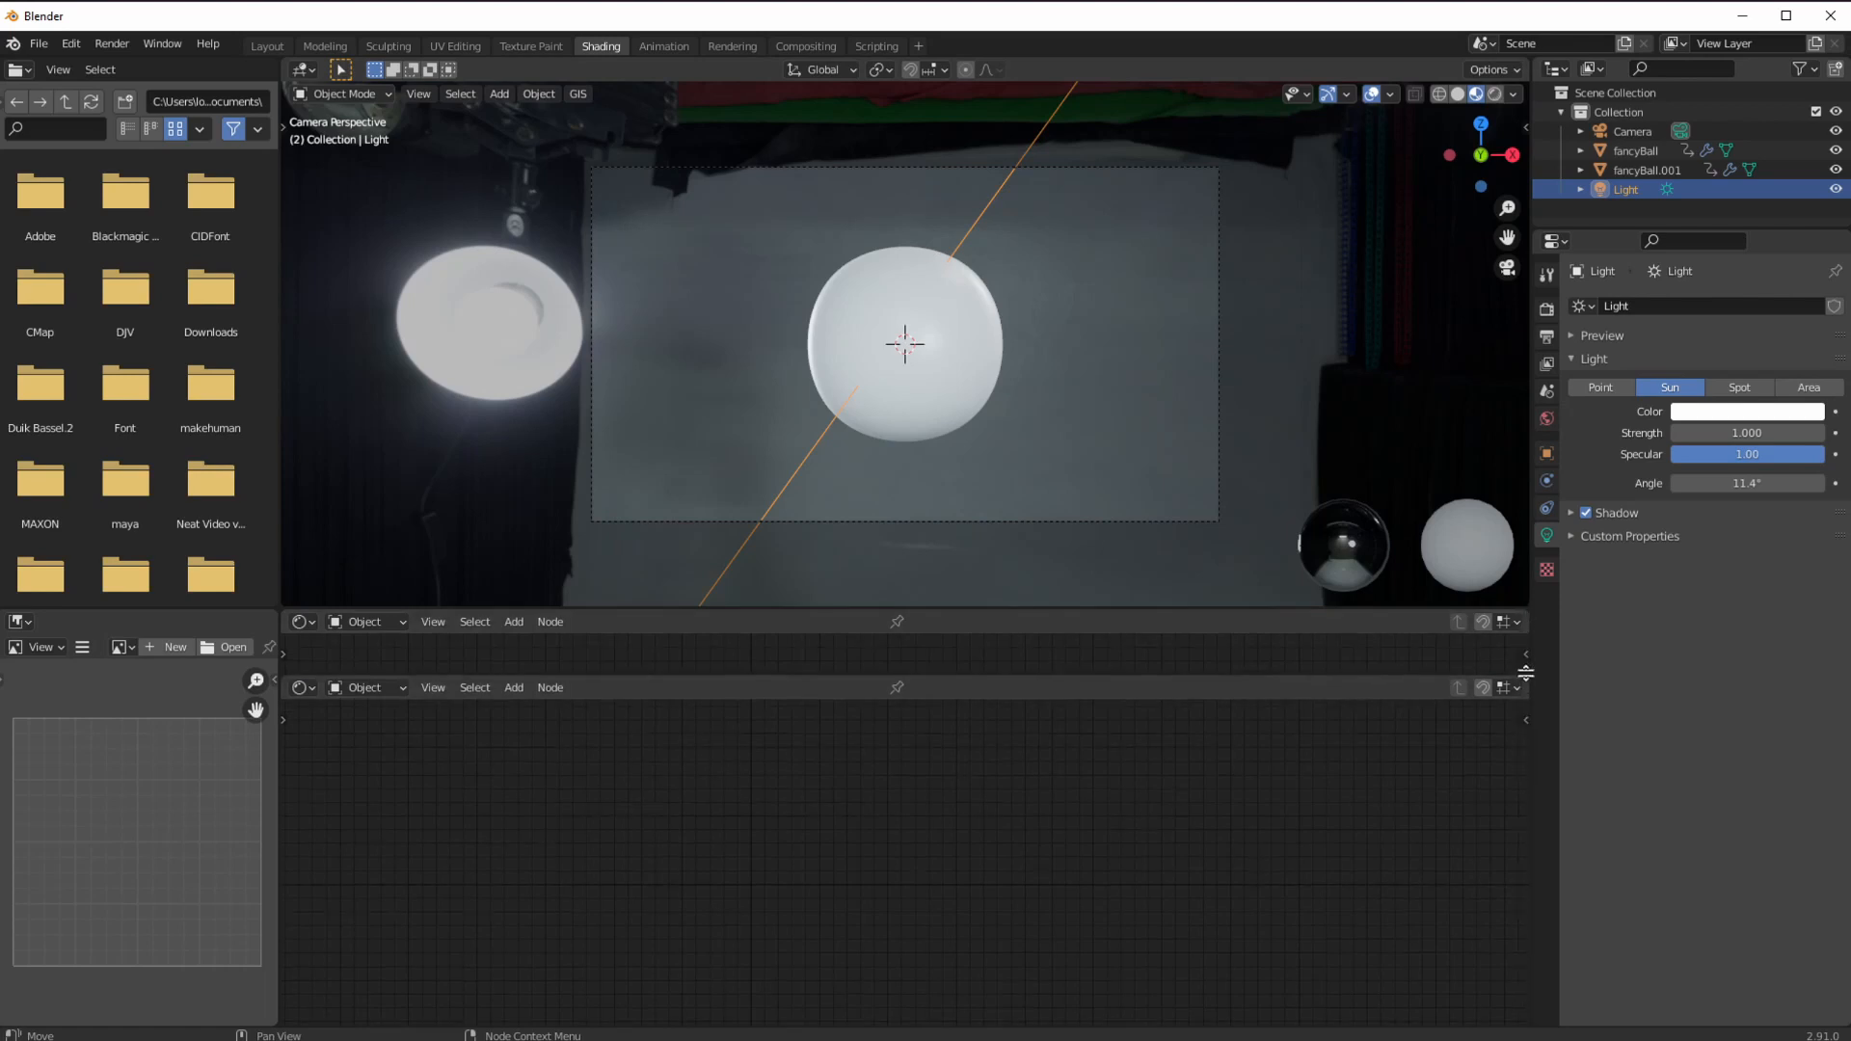
{"action": "left_click", "coordinate": [305, 621]}
{"action": "left_click", "coordinate": [559, 698]}
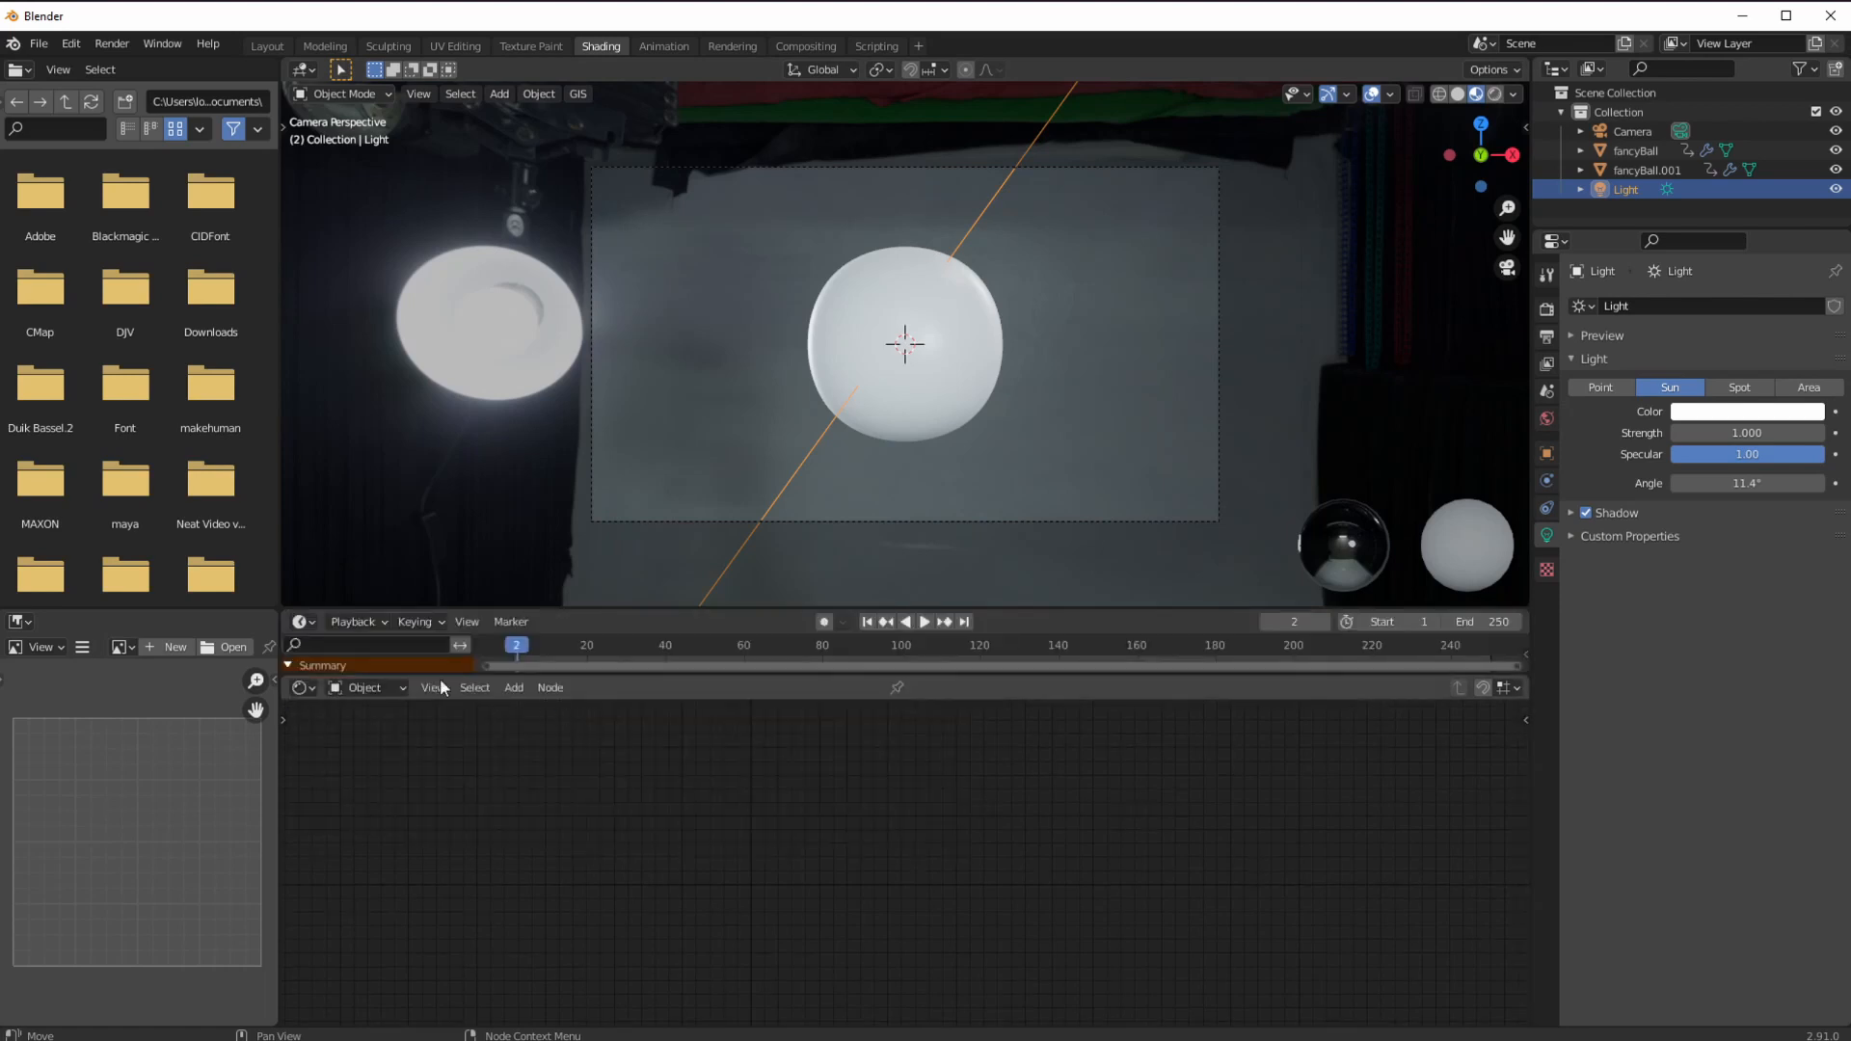
{"action": "key", "text": "space"}
{"action": "left_click", "coordinate": [947, 646]}
{"action": "key", "text": "space"}
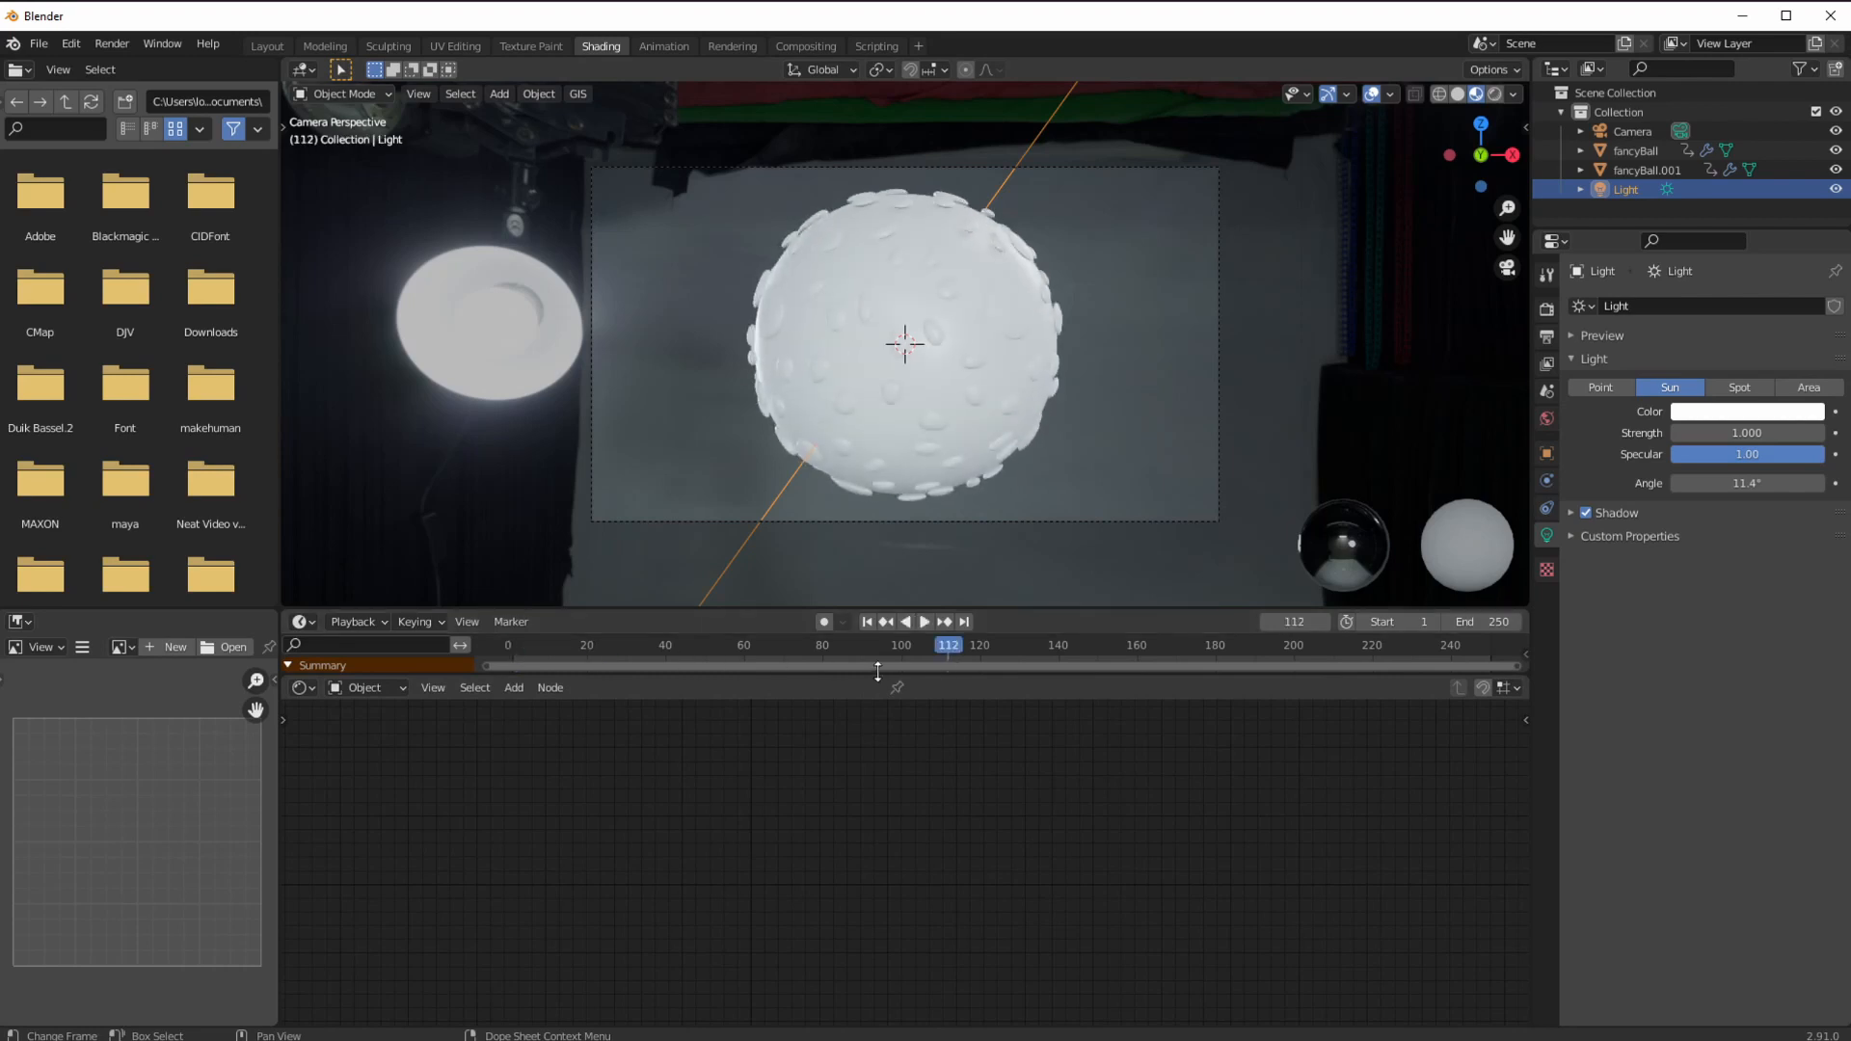
{"action": "left_click_drag", "start_coordinate": [877, 673], "coordinate": [876, 700]}
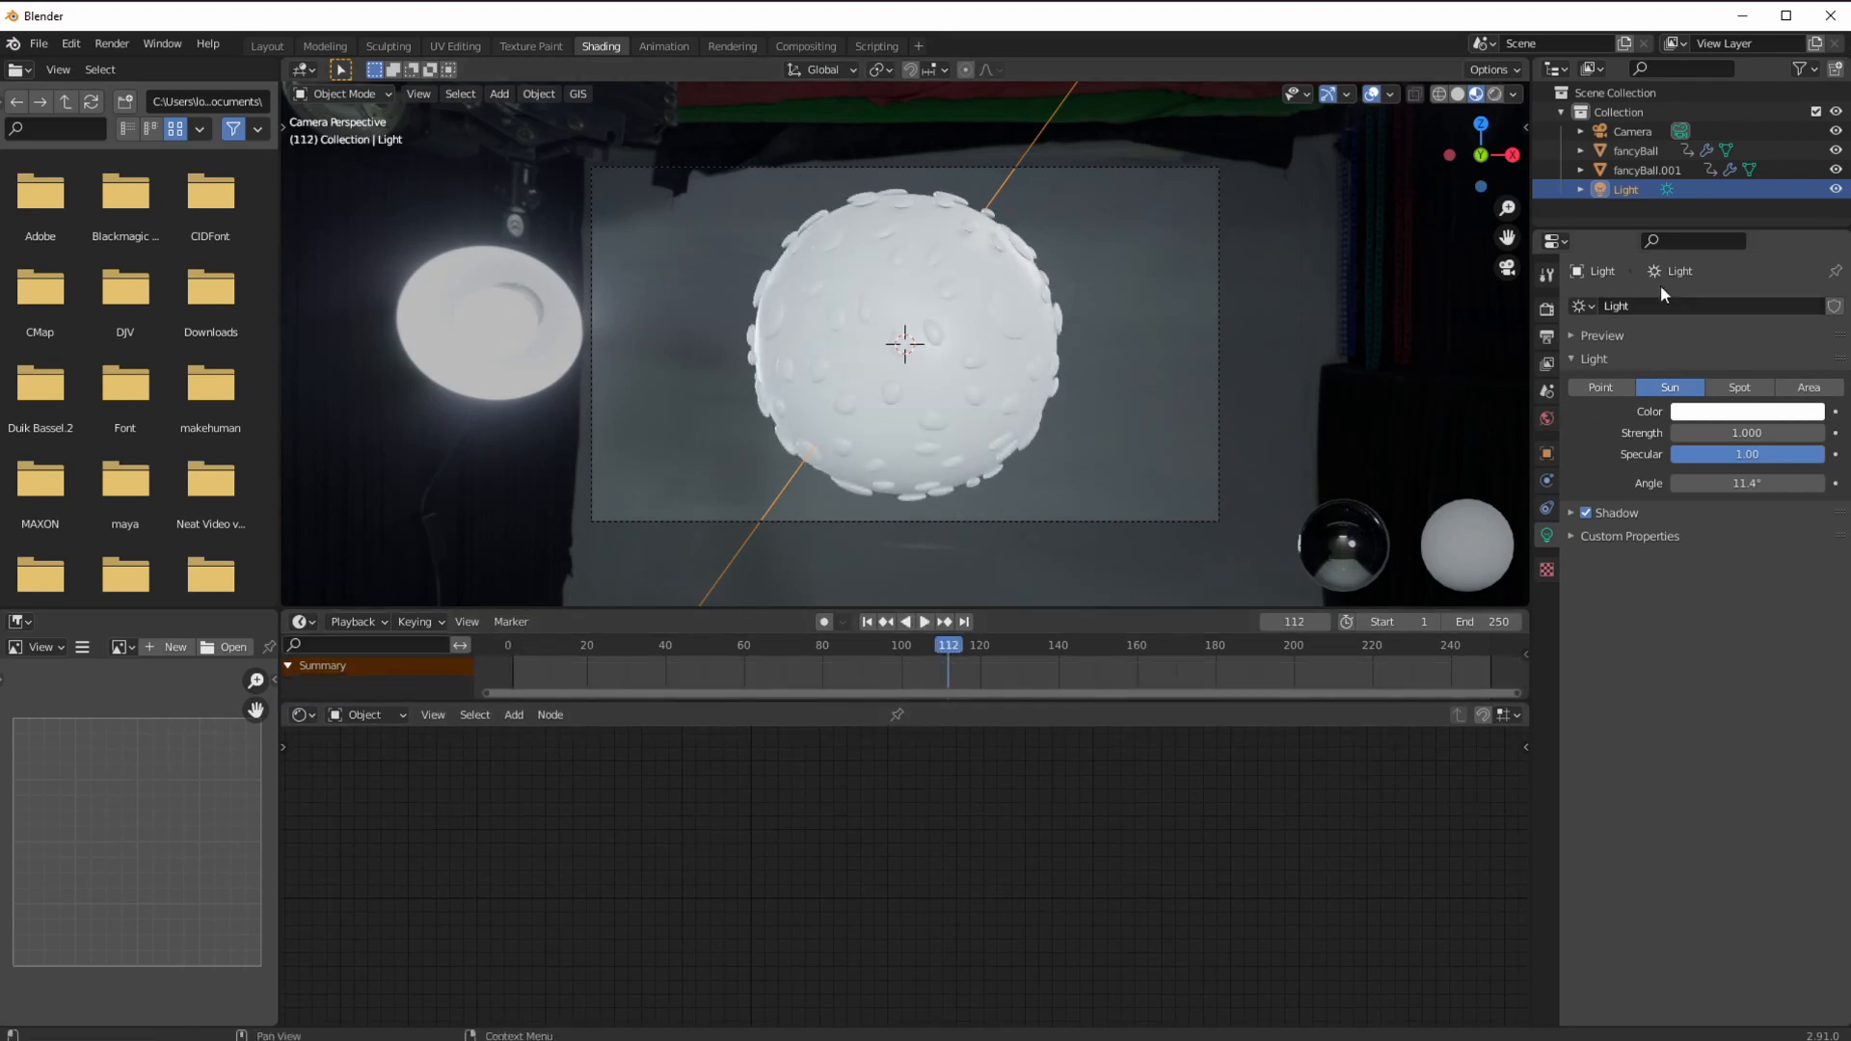
Select the fancyBall object and arrange its Principled BSDF and Material Output nodes with more space between them.
{"action": "left_click", "coordinate": [1635, 151]}
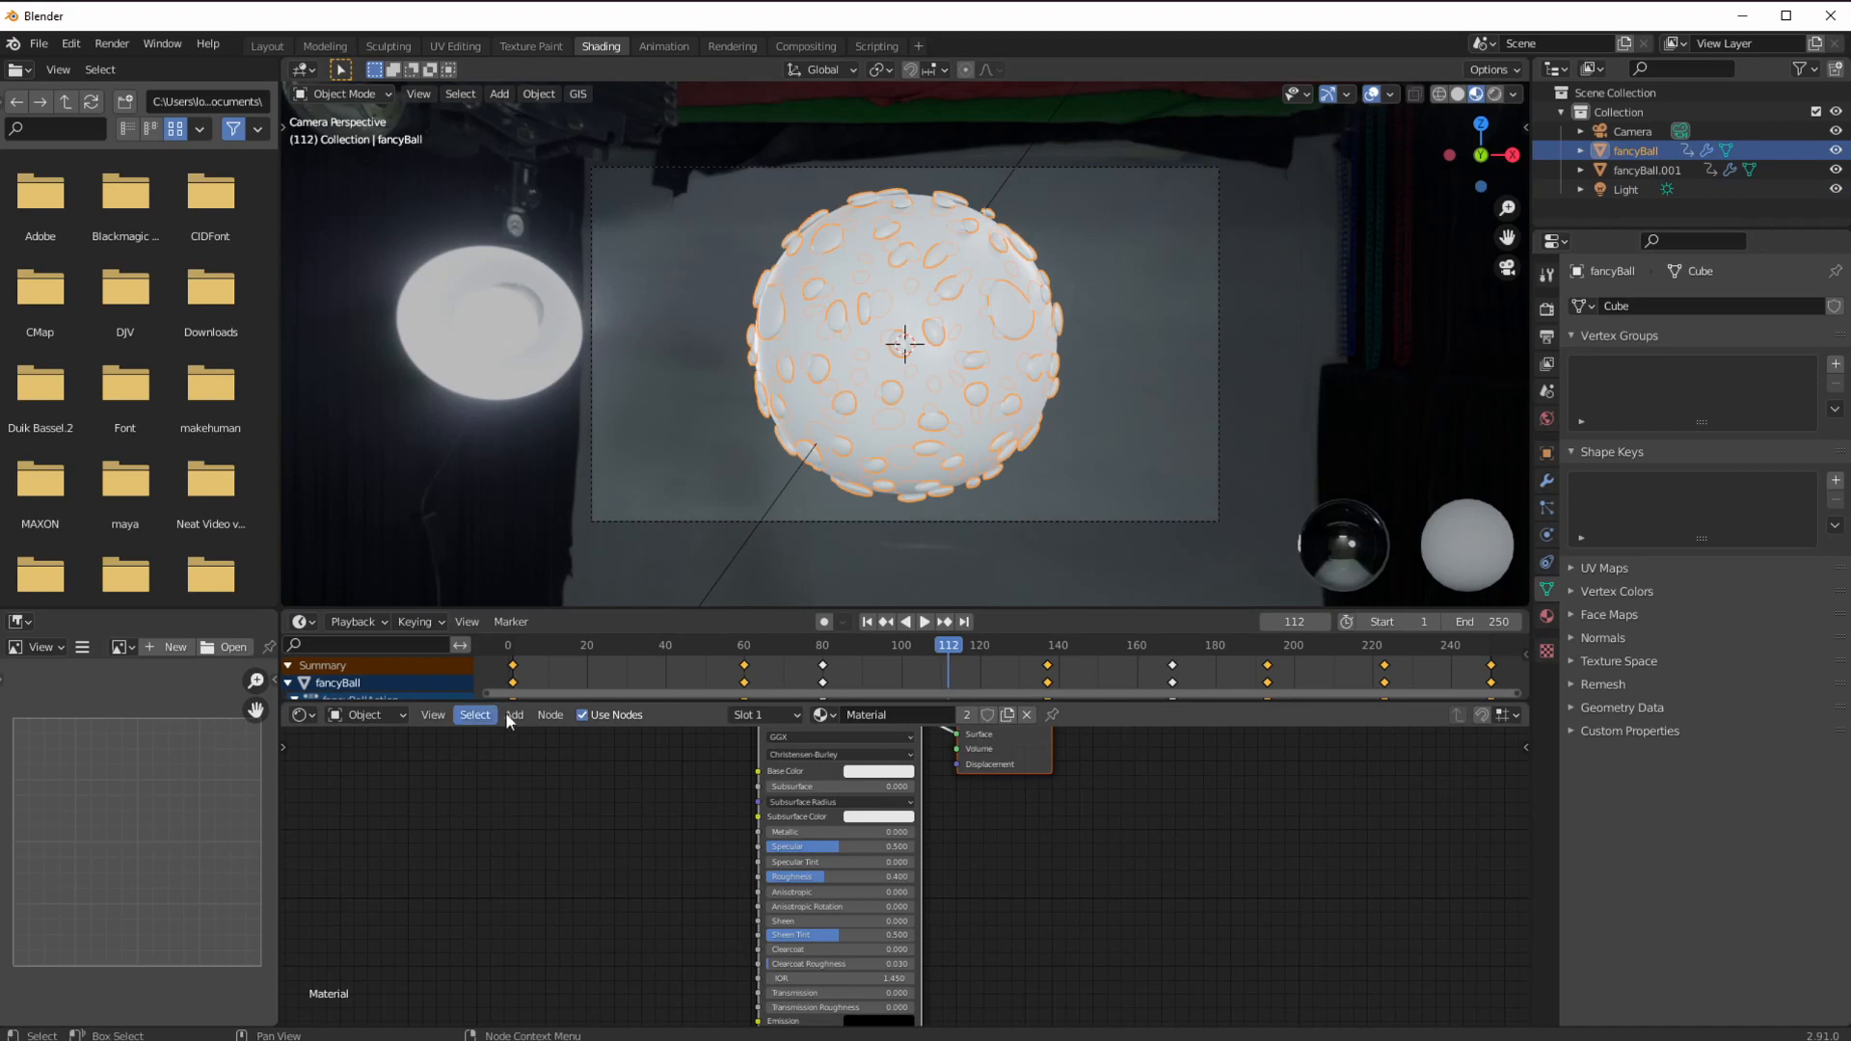
{"action": "middle_click_drag", "start_coordinate": [802, 894], "coordinate": [839, 842]}
{"action": "left_click_drag", "start_coordinate": [986, 779], "coordinate": [1114, 795]}
{"action": "left_click", "coordinate": [904, 797]}
{"action": "left_click_drag", "start_coordinate": [986, 788], "coordinate": [921, 762]}
Add a Musgrave Texture node with attached Mapping and Texture Coordinate nodes to the fancyBall material.
{"action": "left_click", "coordinate": [514, 714]}
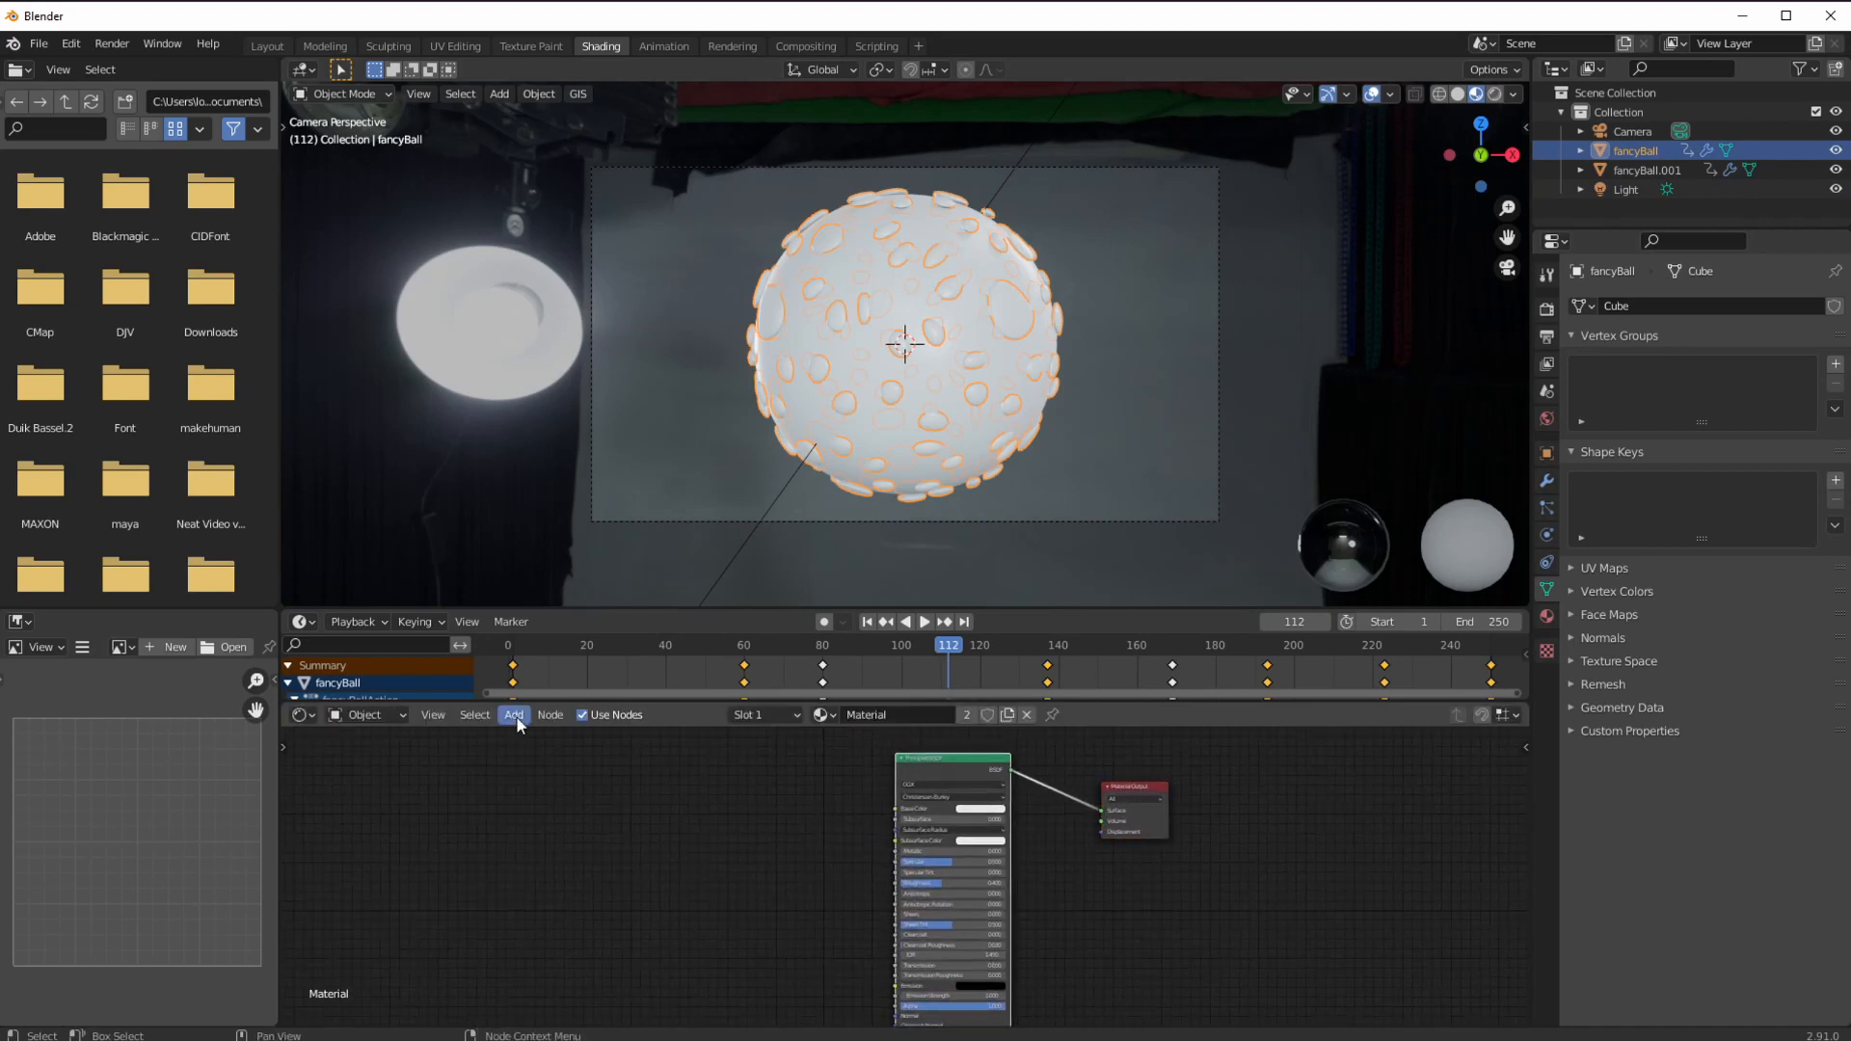
{"action": "mouse_move", "coordinate": [537, 824]}
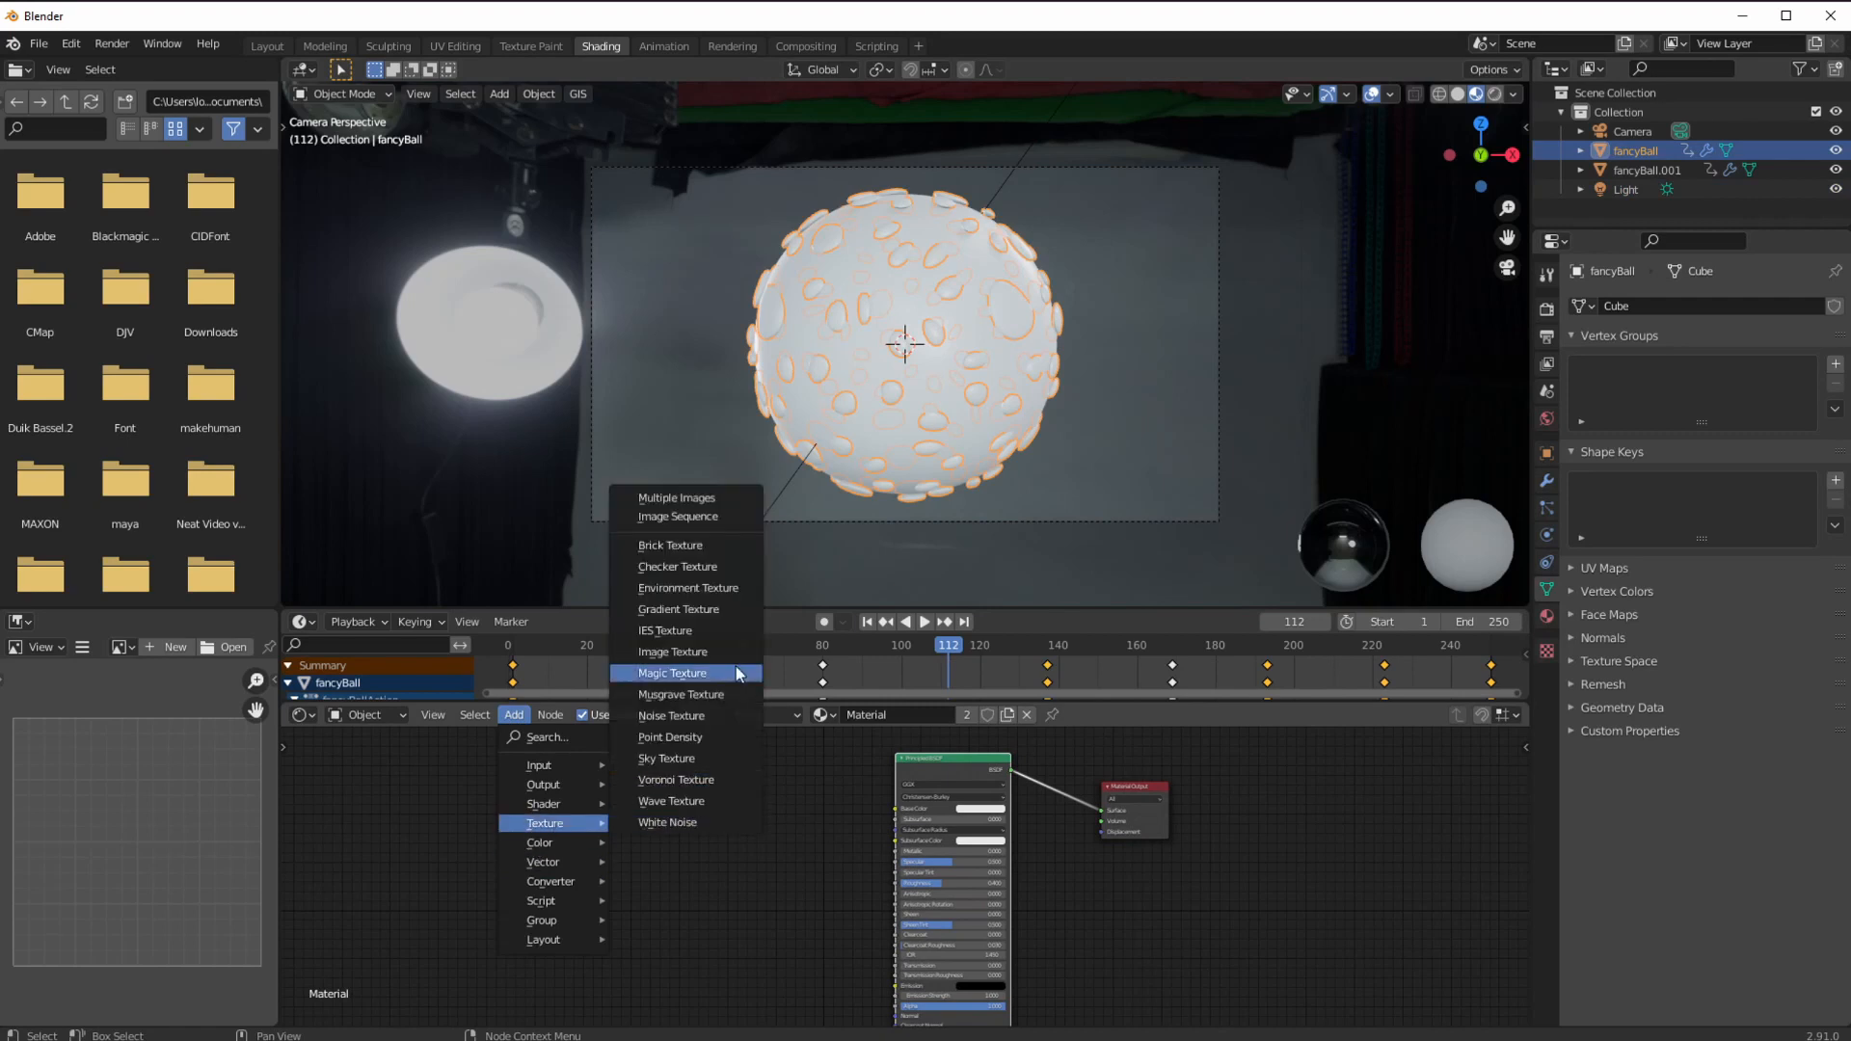
{"action": "left_click", "coordinate": [696, 692]}
{"action": "scroll", "coordinate": [691, 798], "scroll_direction": "up", "scroll_amount": 1}
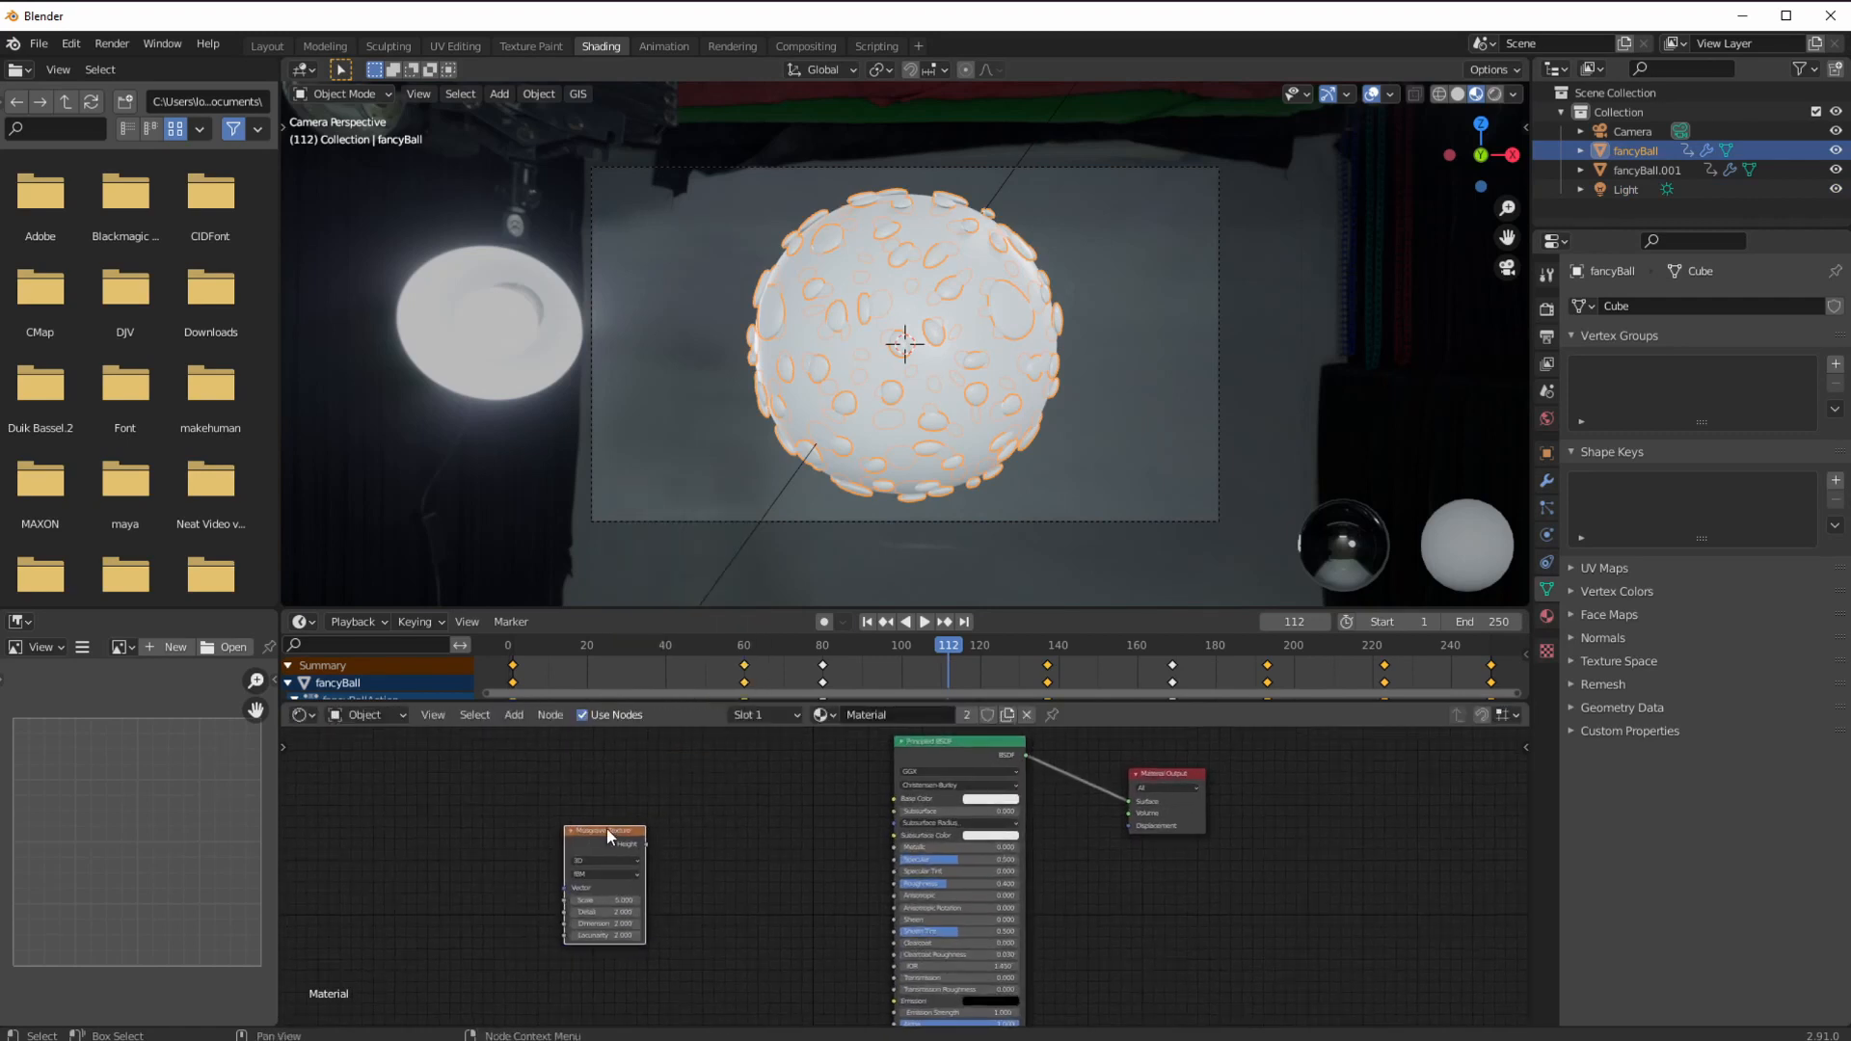
{"action": "left_click", "coordinate": [657, 858]}
{"action": "key", "text": "ctrl+t"}
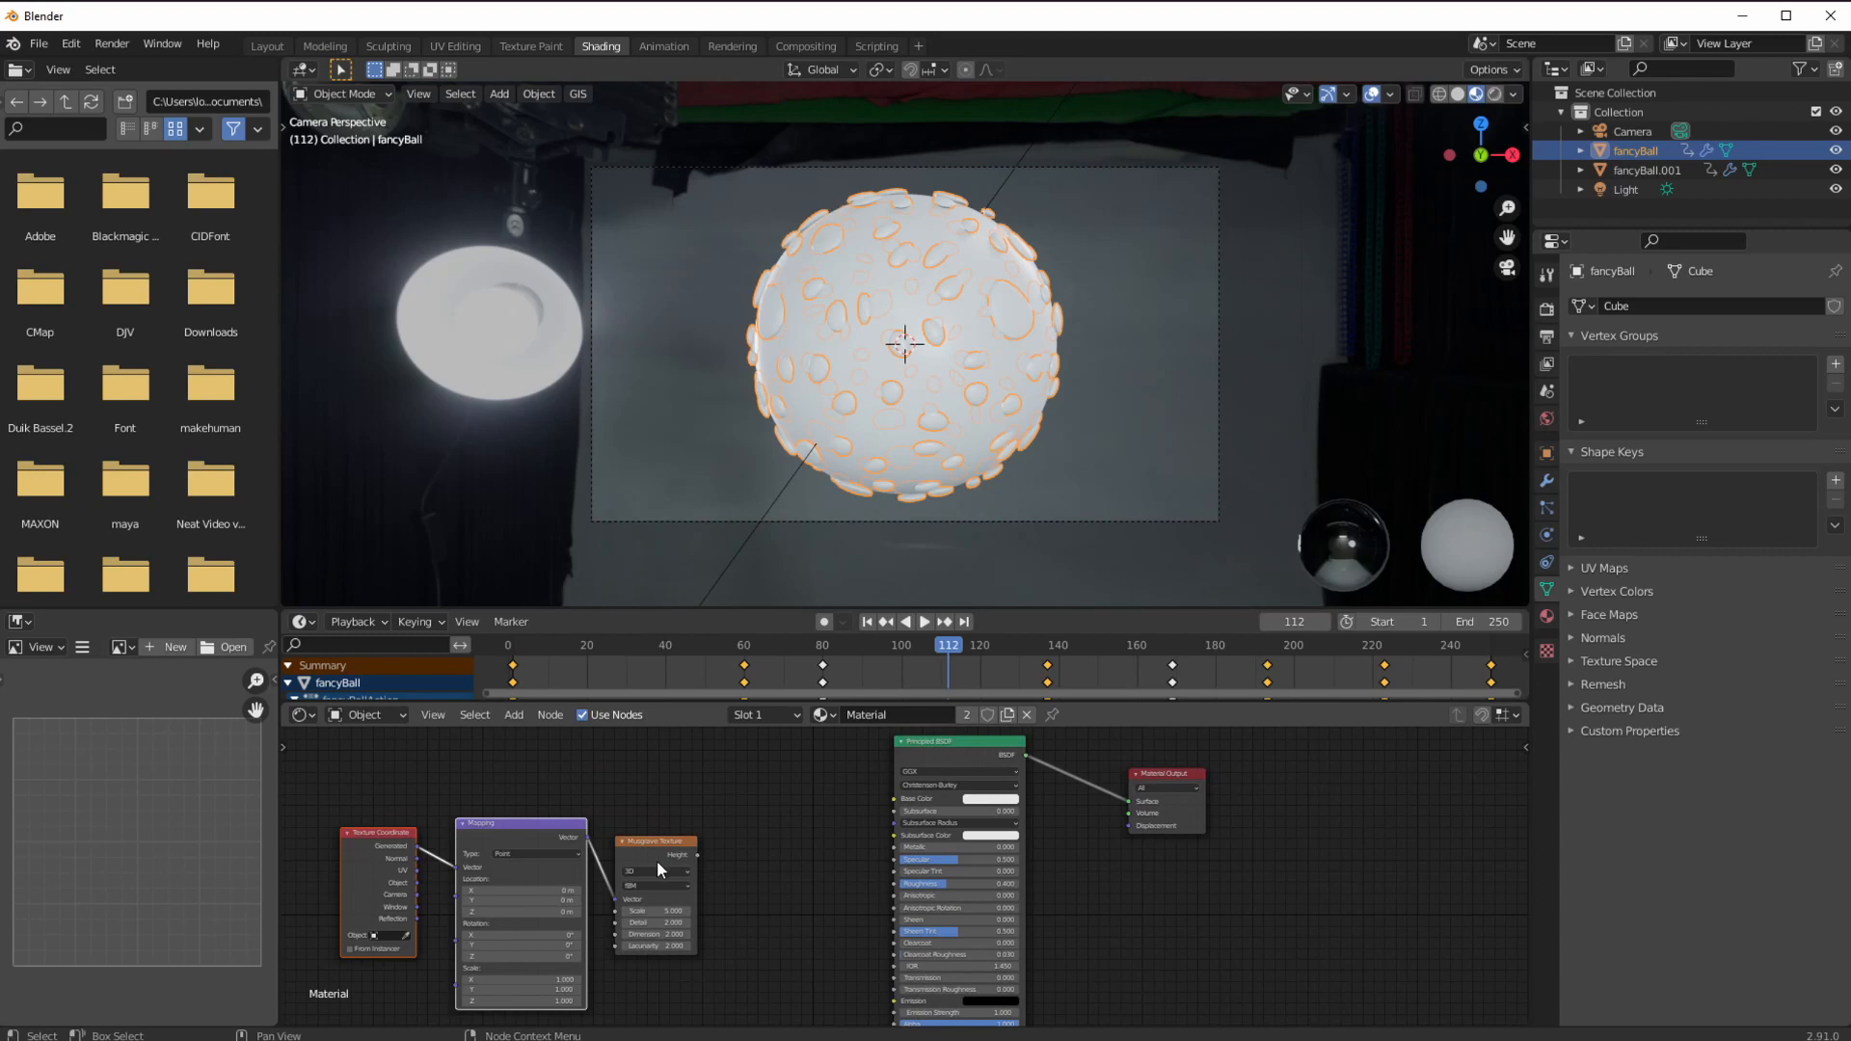
Set the Mapping type to Texture and the Musgrave Texture to Scale 20, Detail 20 and Dimension 0.25.
{"action": "left_click_drag", "start_coordinate": [522, 826], "coordinate": [517, 802]}
{"action": "left_click", "coordinate": [515, 829]}
{"action": "middle_click_drag", "start_coordinate": [584, 911], "coordinate": [629, 831], "text": "ctrl"}
{"action": "left_click_drag", "start_coordinate": [648, 834], "coordinate": [621, 834]}
{"action": "middle_click_drag", "start_coordinate": [621, 834], "coordinate": [623, 826], "text": "ctrl"}
{"action": "middle_click_drag", "start_coordinate": [623, 826], "coordinate": [682, 777]}
{"action": "scroll", "coordinate": [735, 859], "scroll_direction": "down", "scroll_amount": 1}
{"action": "middle_click_drag", "start_coordinate": [738, 858], "coordinate": [737, 821]}
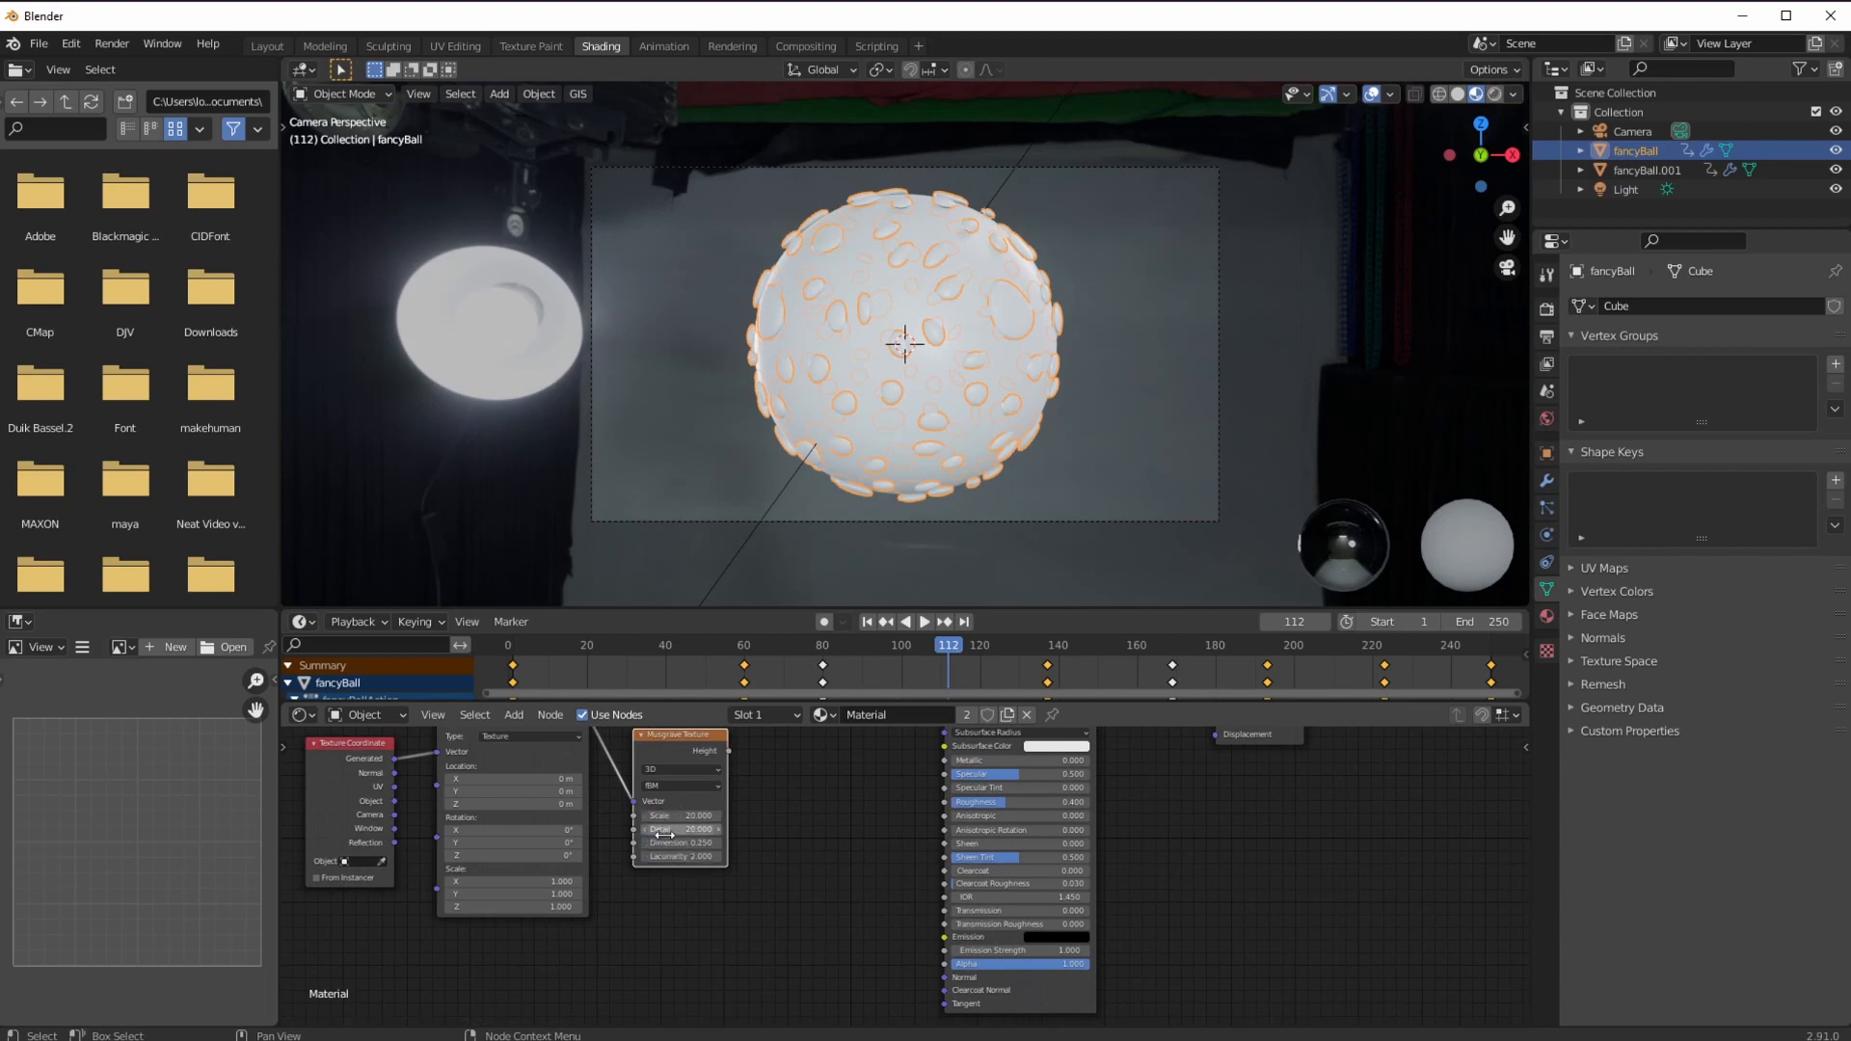
{"action": "scroll", "coordinate": [775, 899], "scroll_direction": "down", "scroll_amount": 1}
Add a Bump node, feed the Musgrave Height into its Height, and connect its Normal output to the Principled BSDF Normal.
{"action": "left_click", "coordinate": [514, 714]}
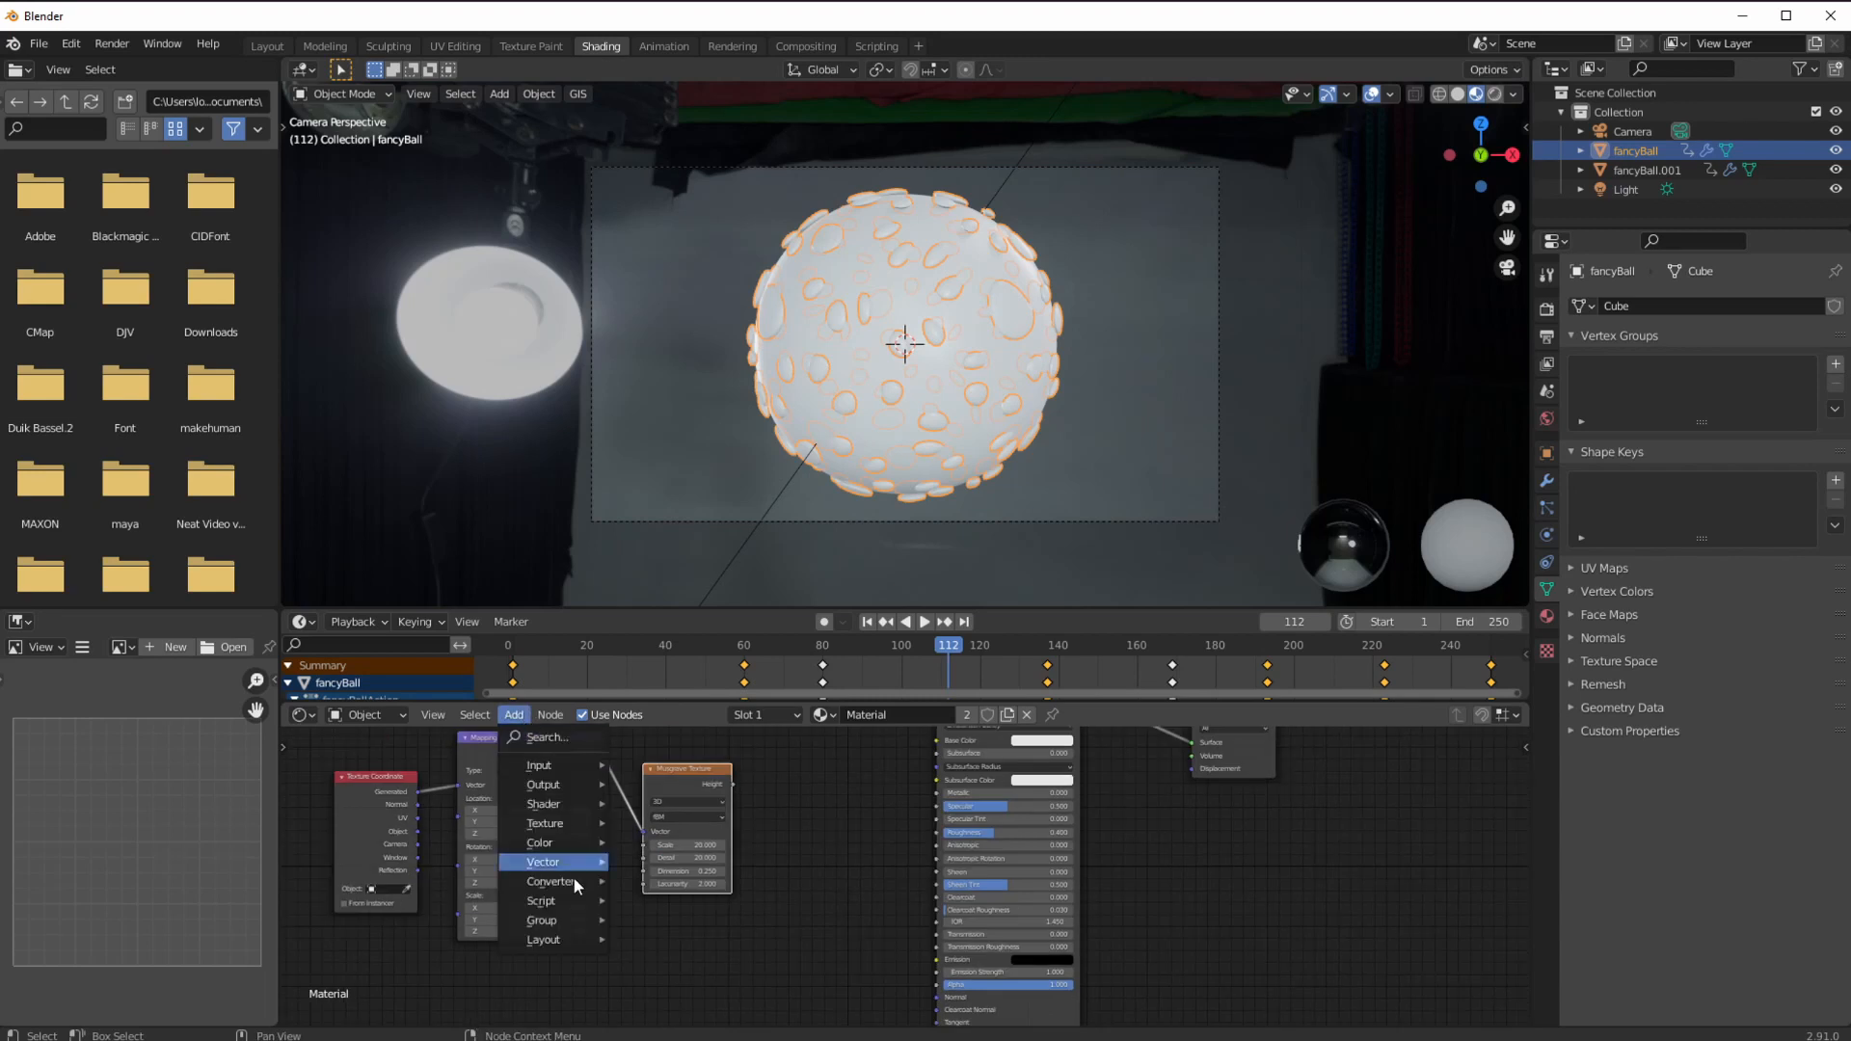
{"action": "mouse_move", "coordinate": [567, 863]}
{"action": "left_click", "coordinate": [667, 707]}
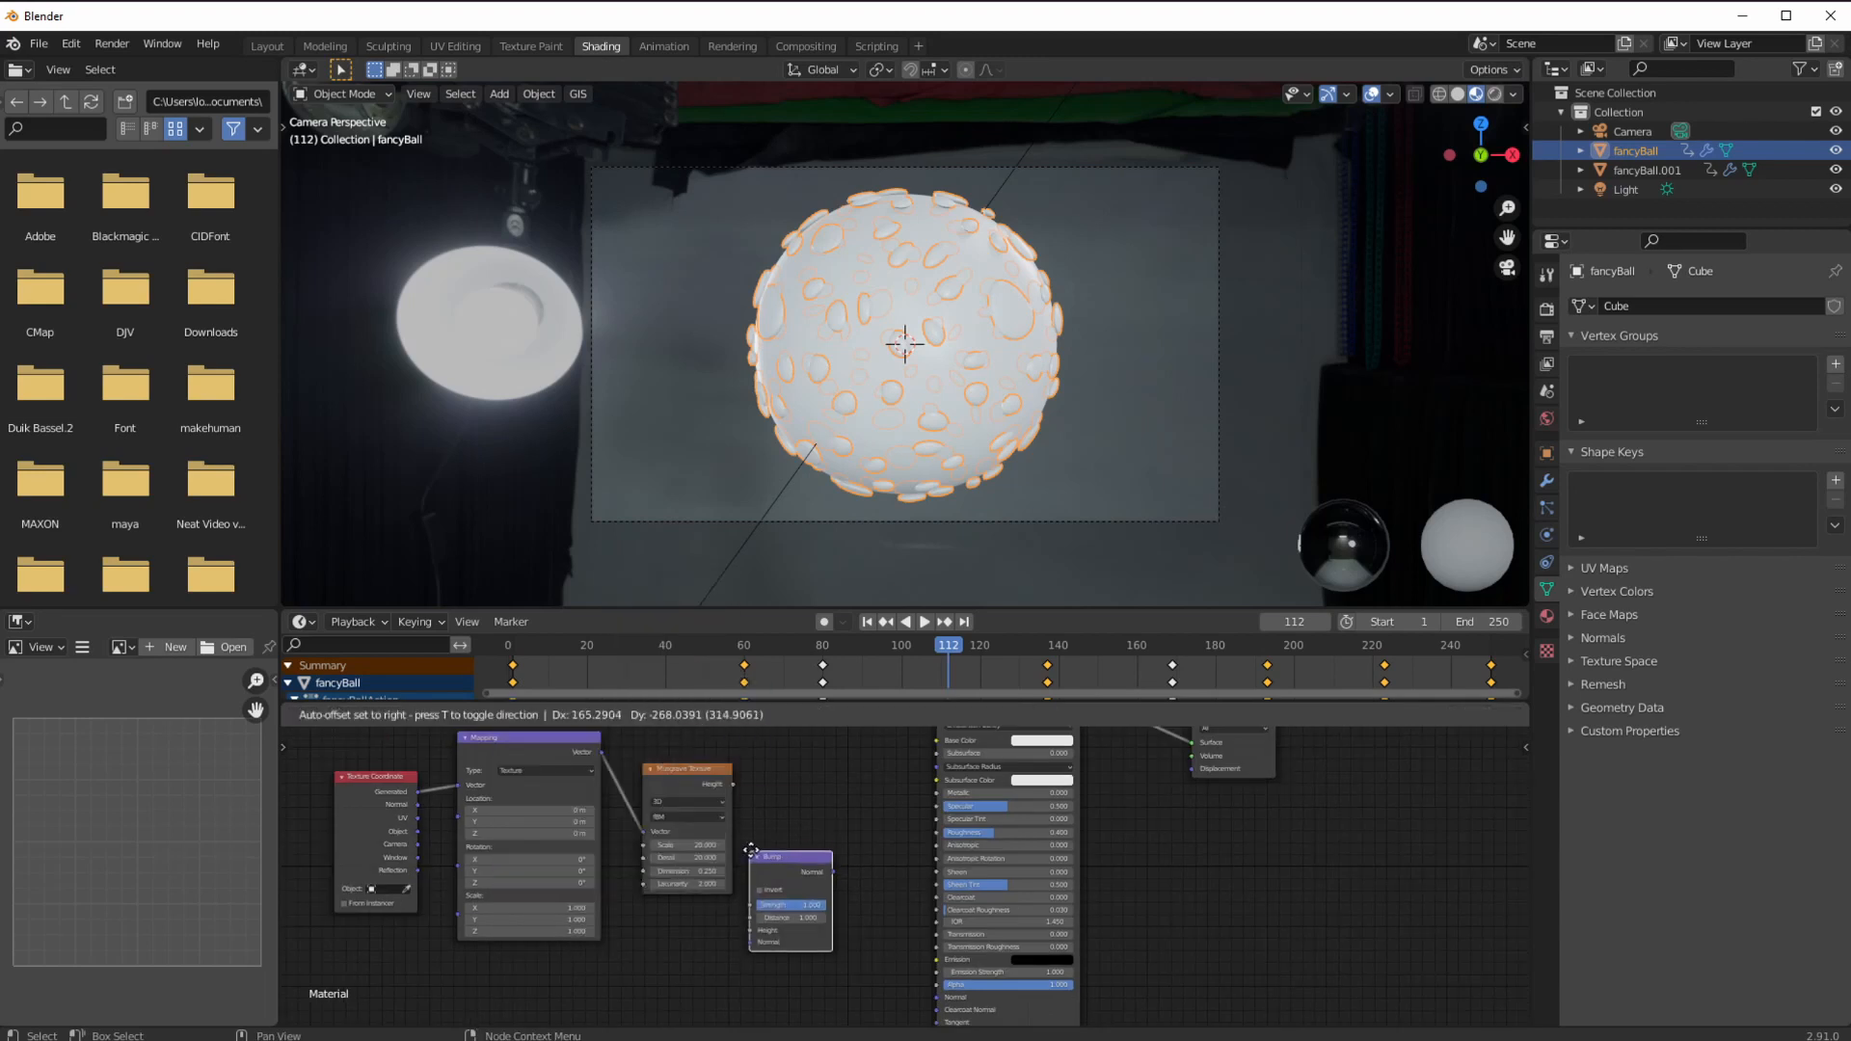
{"action": "left_click", "coordinate": [721, 808]}
{"action": "left_click_drag", "start_coordinate": [733, 784], "coordinate": [777, 915]}
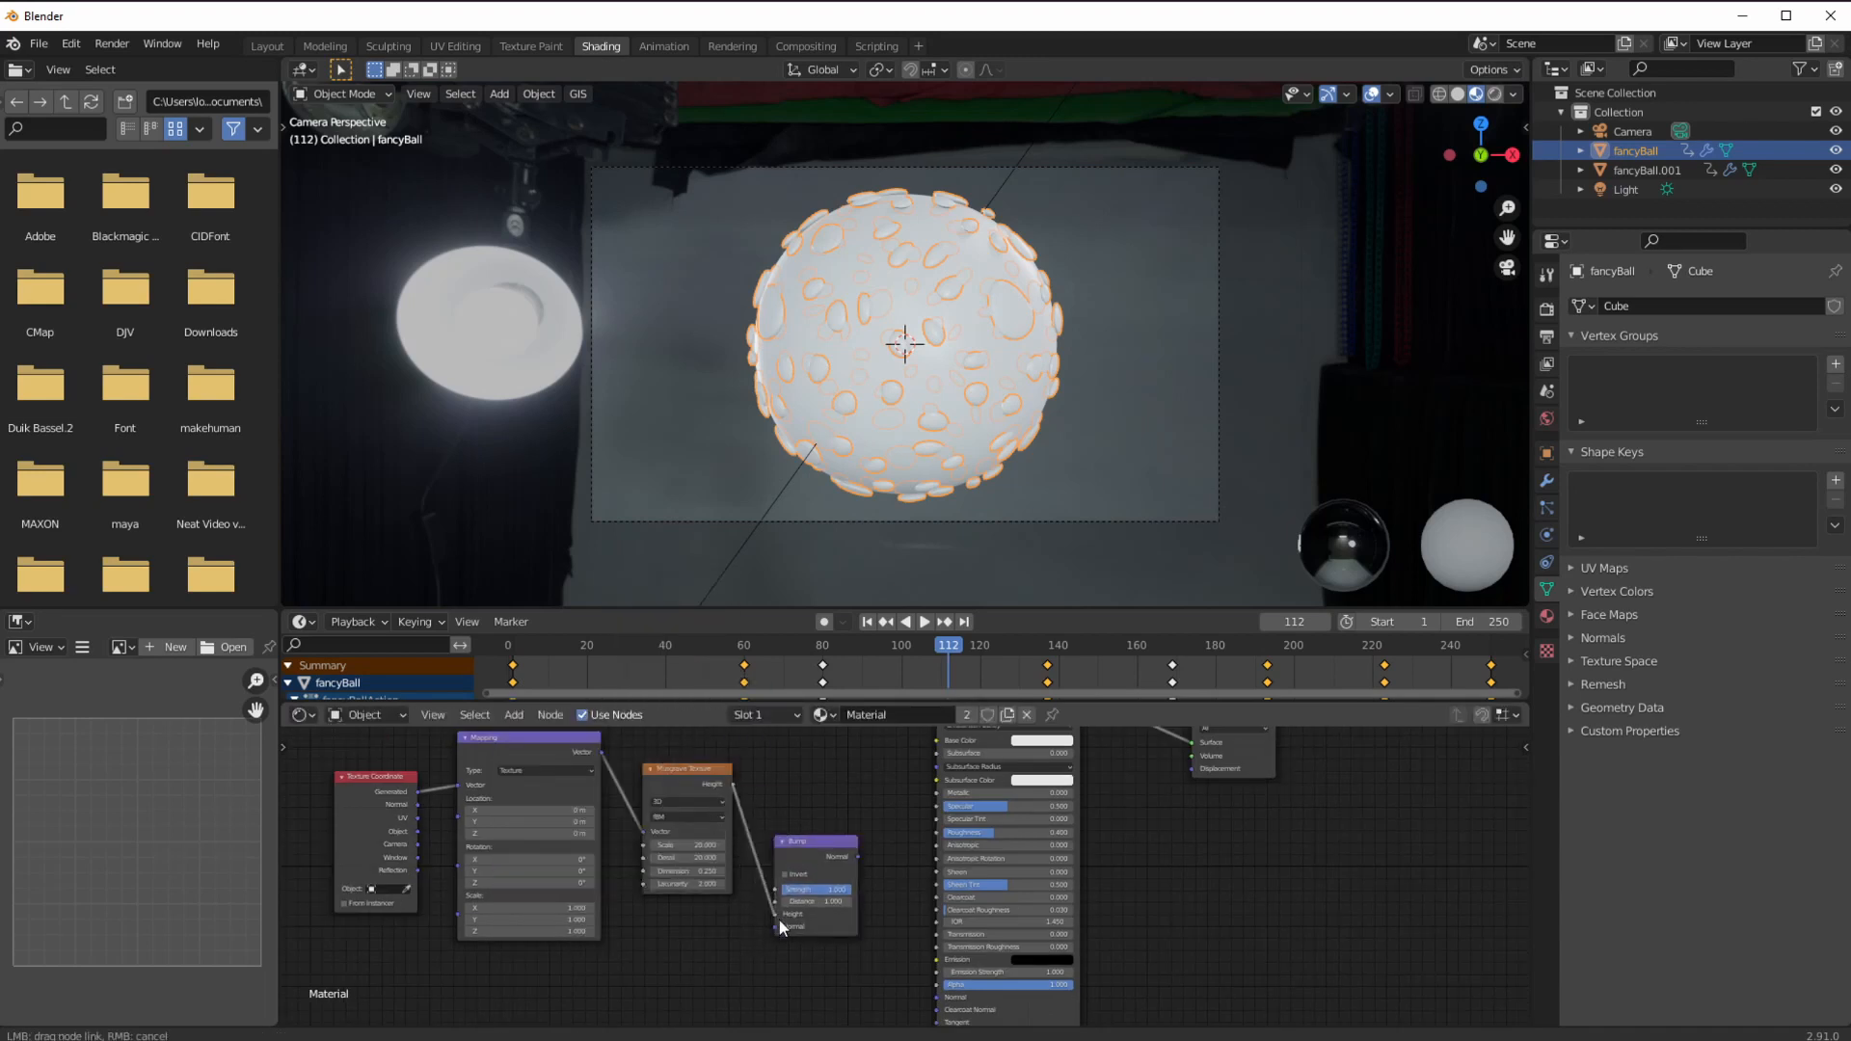
{"action": "left_click_drag", "start_coordinate": [858, 856], "coordinate": [936, 997]}
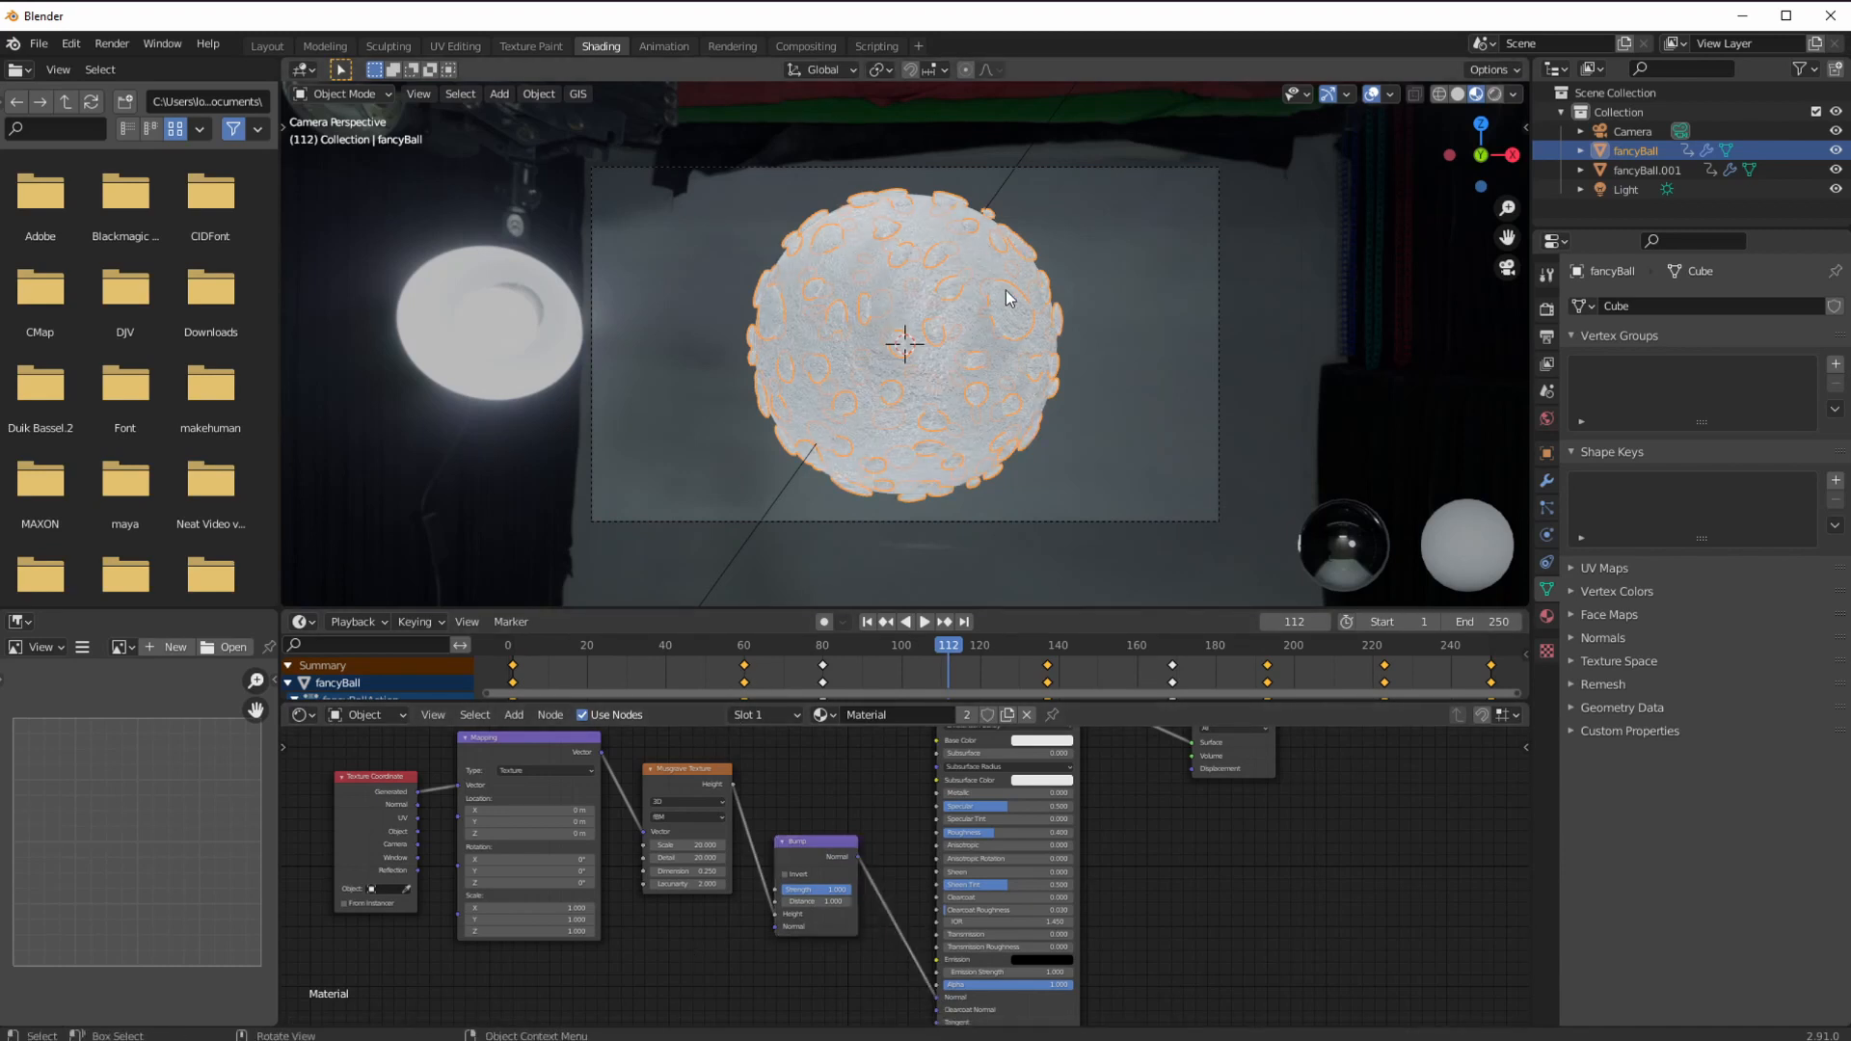
Inspect the ball's bumpy surface up close and set the Bump node's Strength to 0.2.
{"action": "scroll", "coordinate": [671, 918], "scroll_direction": "down", "scroll_amount": 1}
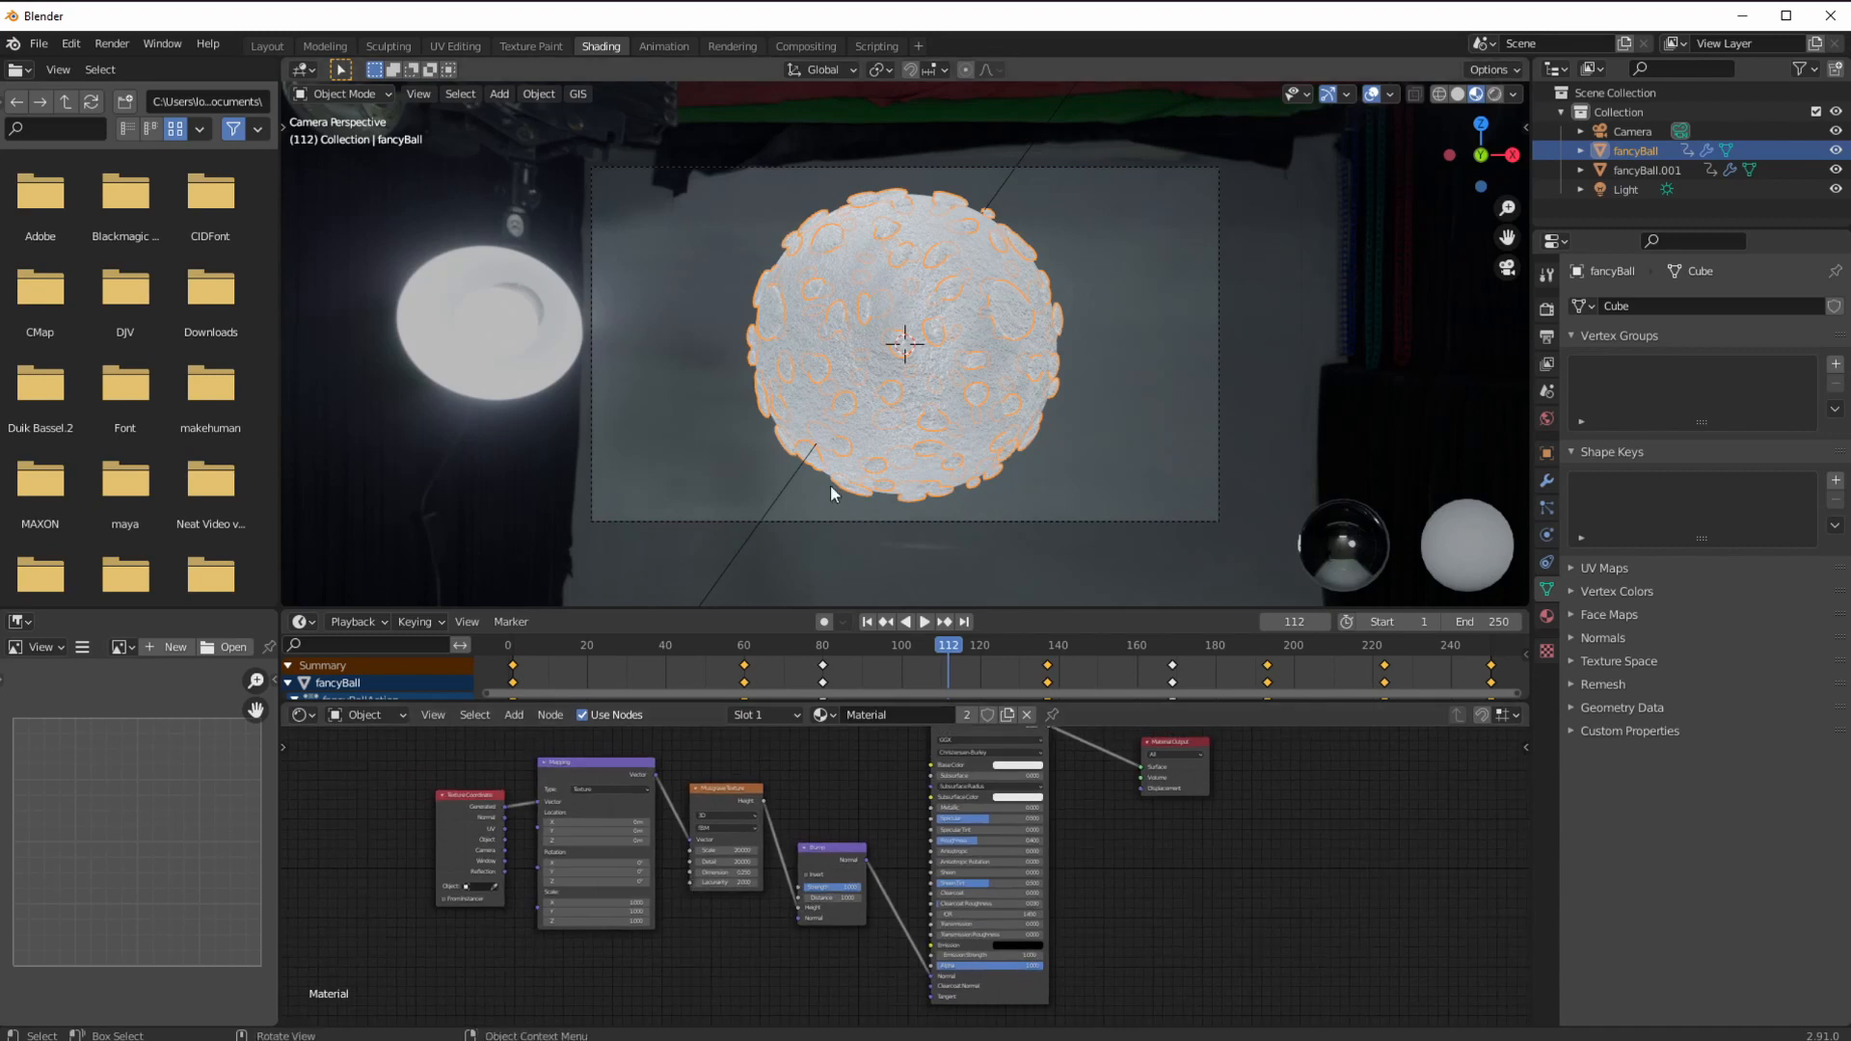
{"action": "key", "text": "KP_0"}
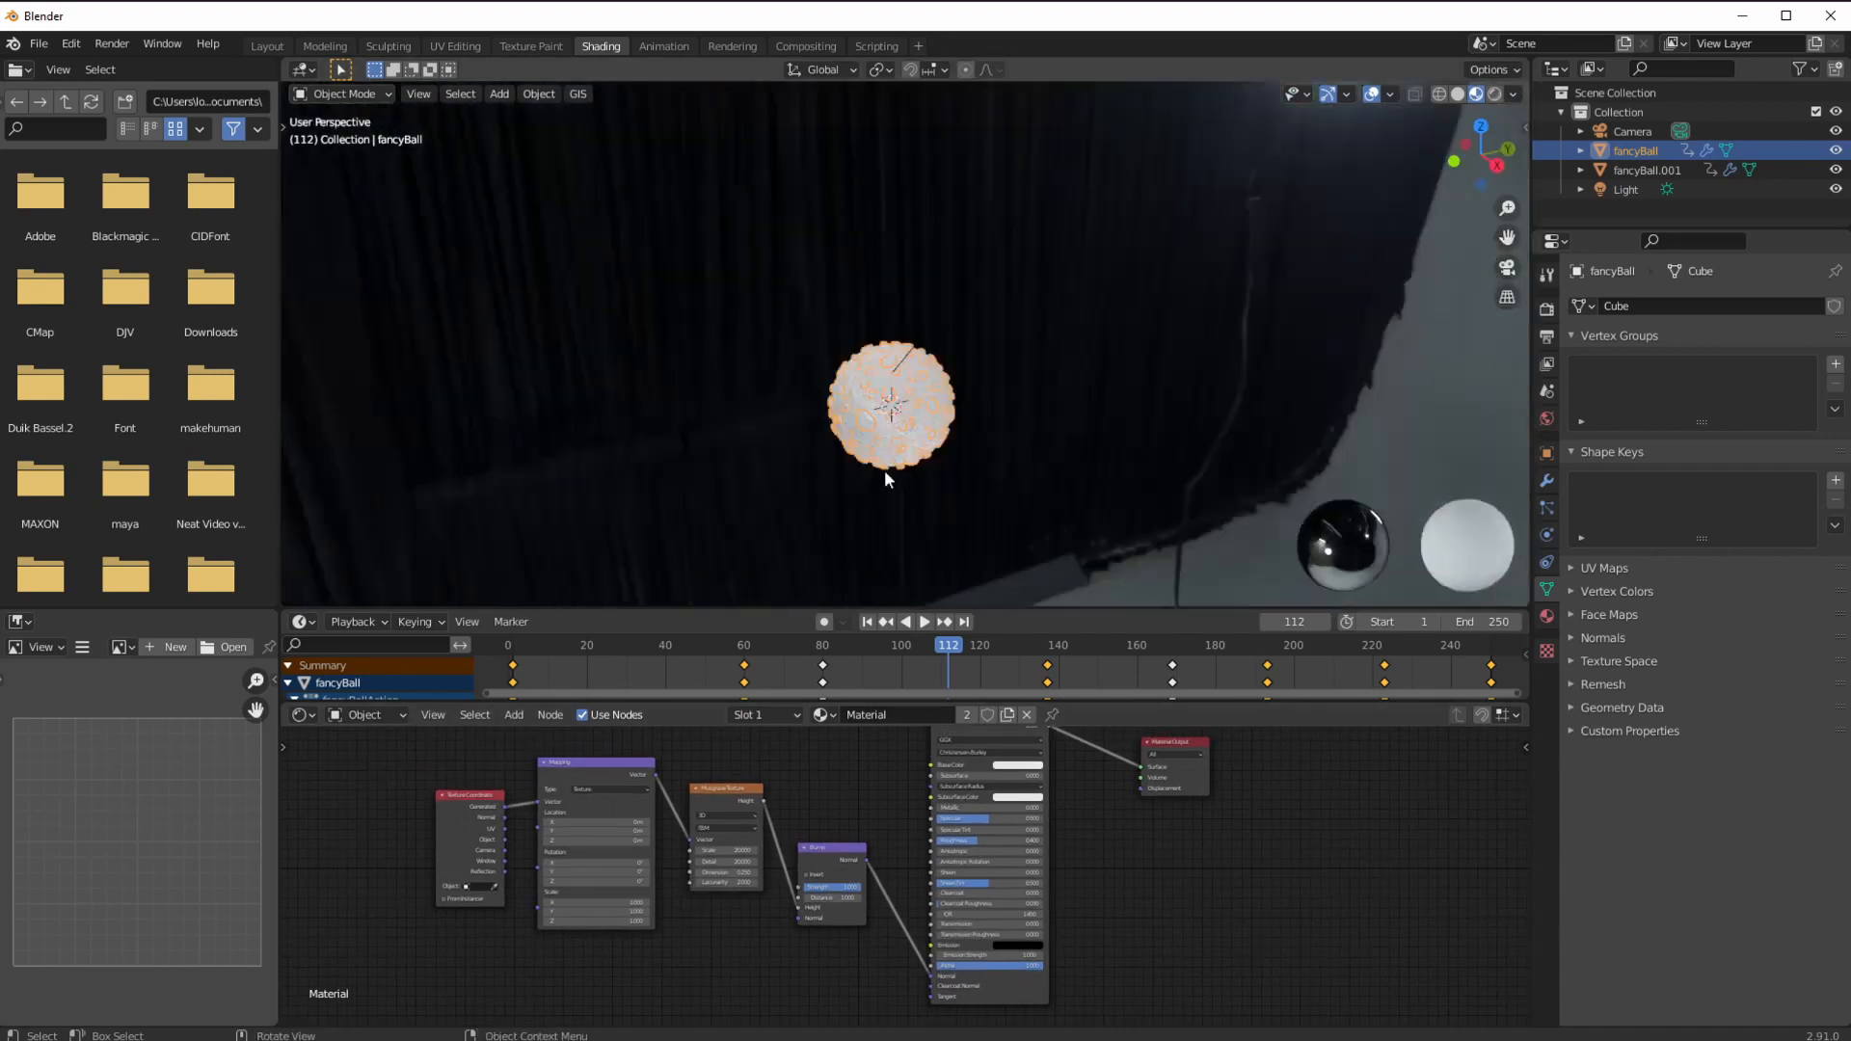
{"action": "scroll", "coordinate": [843, 430], "scroll_direction": "up", "scroll_amount": 6}
{"action": "middle_click_drag", "start_coordinate": [841, 447], "coordinate": [945, 392]}
{"action": "scroll", "coordinate": [856, 454], "scroll_direction": "up", "scroll_amount": 8}
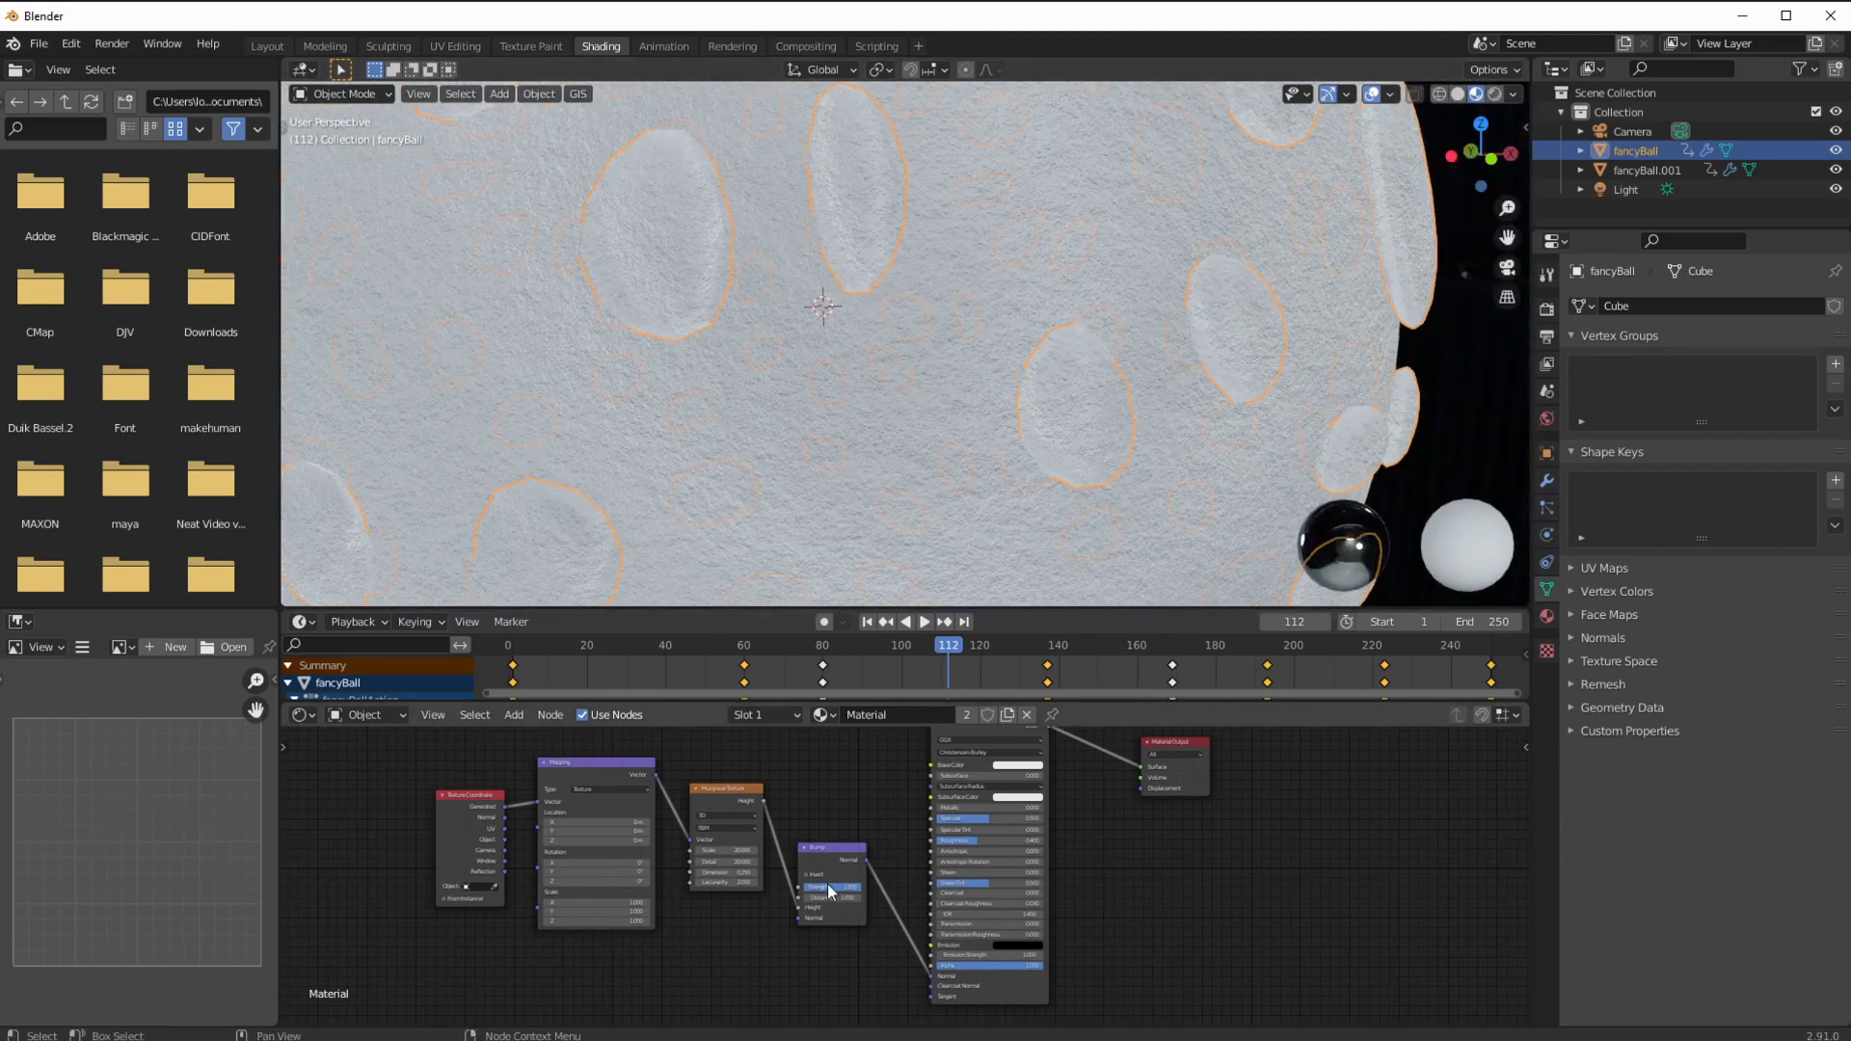
{"action": "key", "text": "Return"}
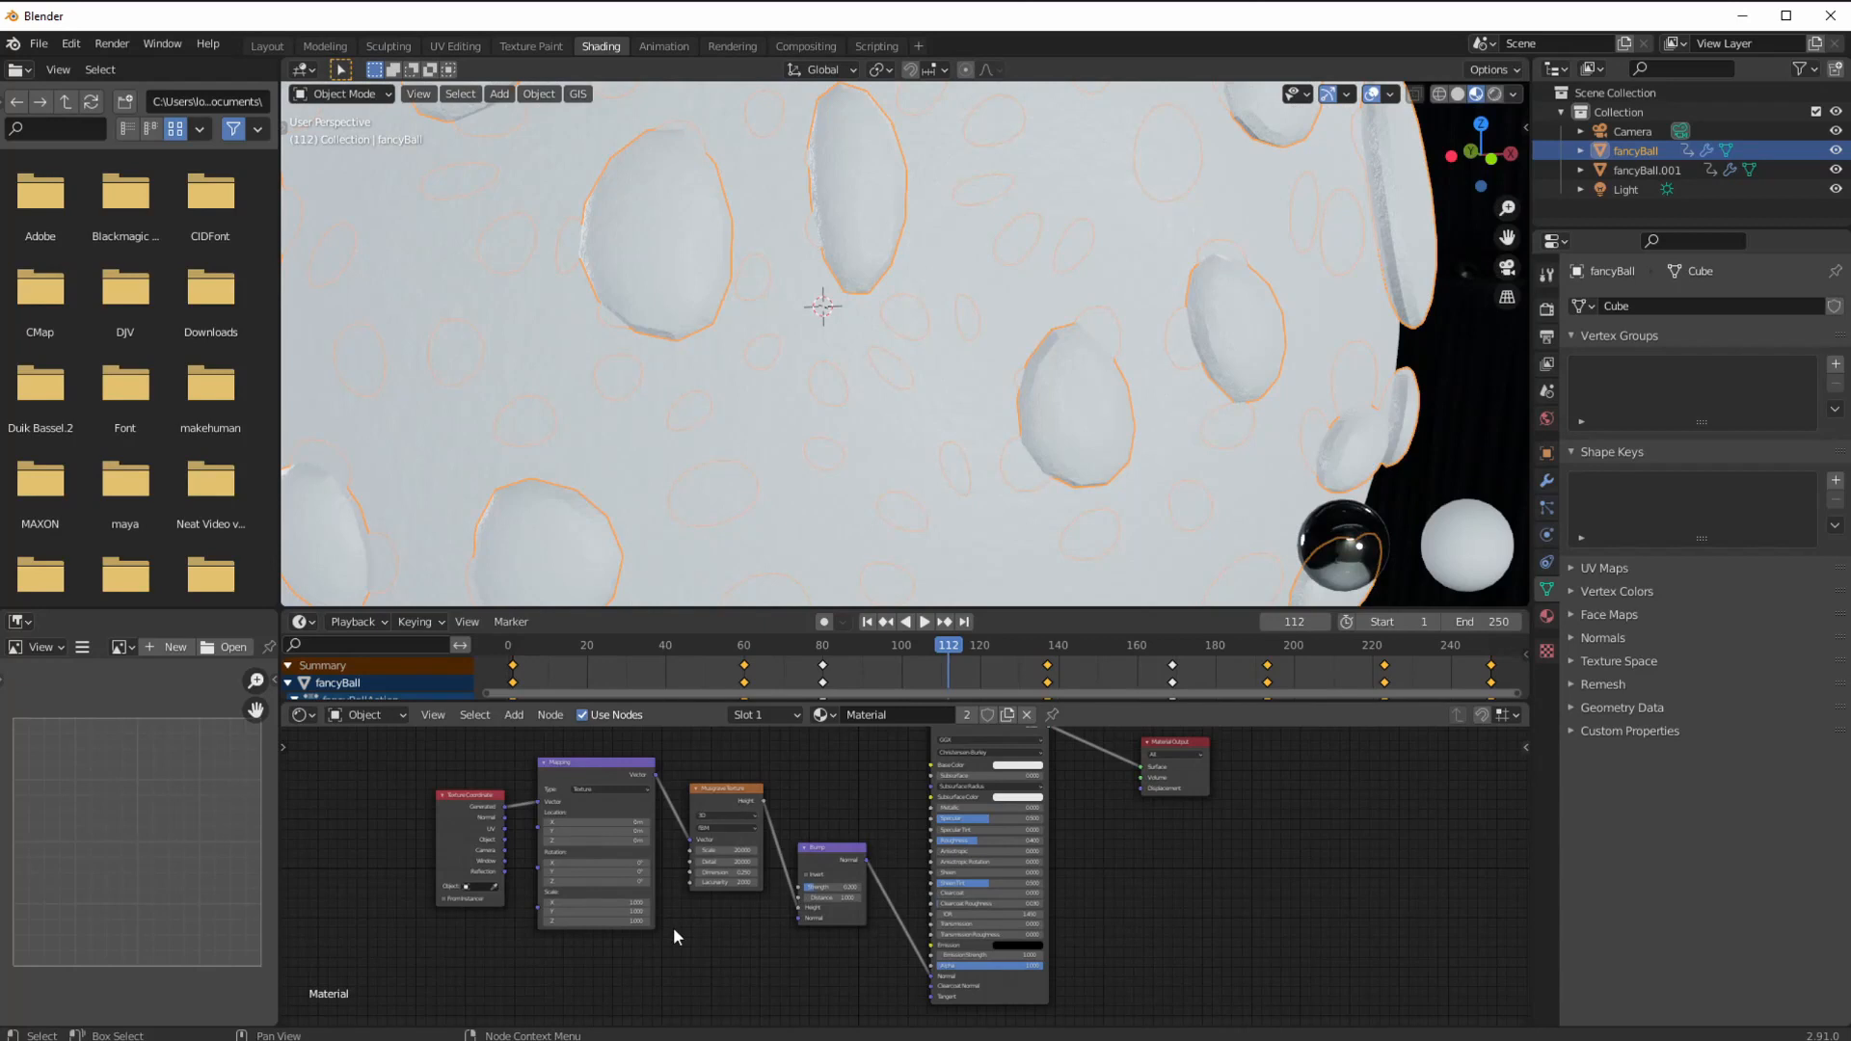
{"action": "middle_click_drag", "start_coordinate": [673, 927], "coordinate": [646, 881], "text": "ctrl"}
Give the Principled BSDF a near-black base color with Metallic 0.645, Specular 0.927 and Roughness 0.159.
{"action": "left_click", "coordinate": [998, 779]}
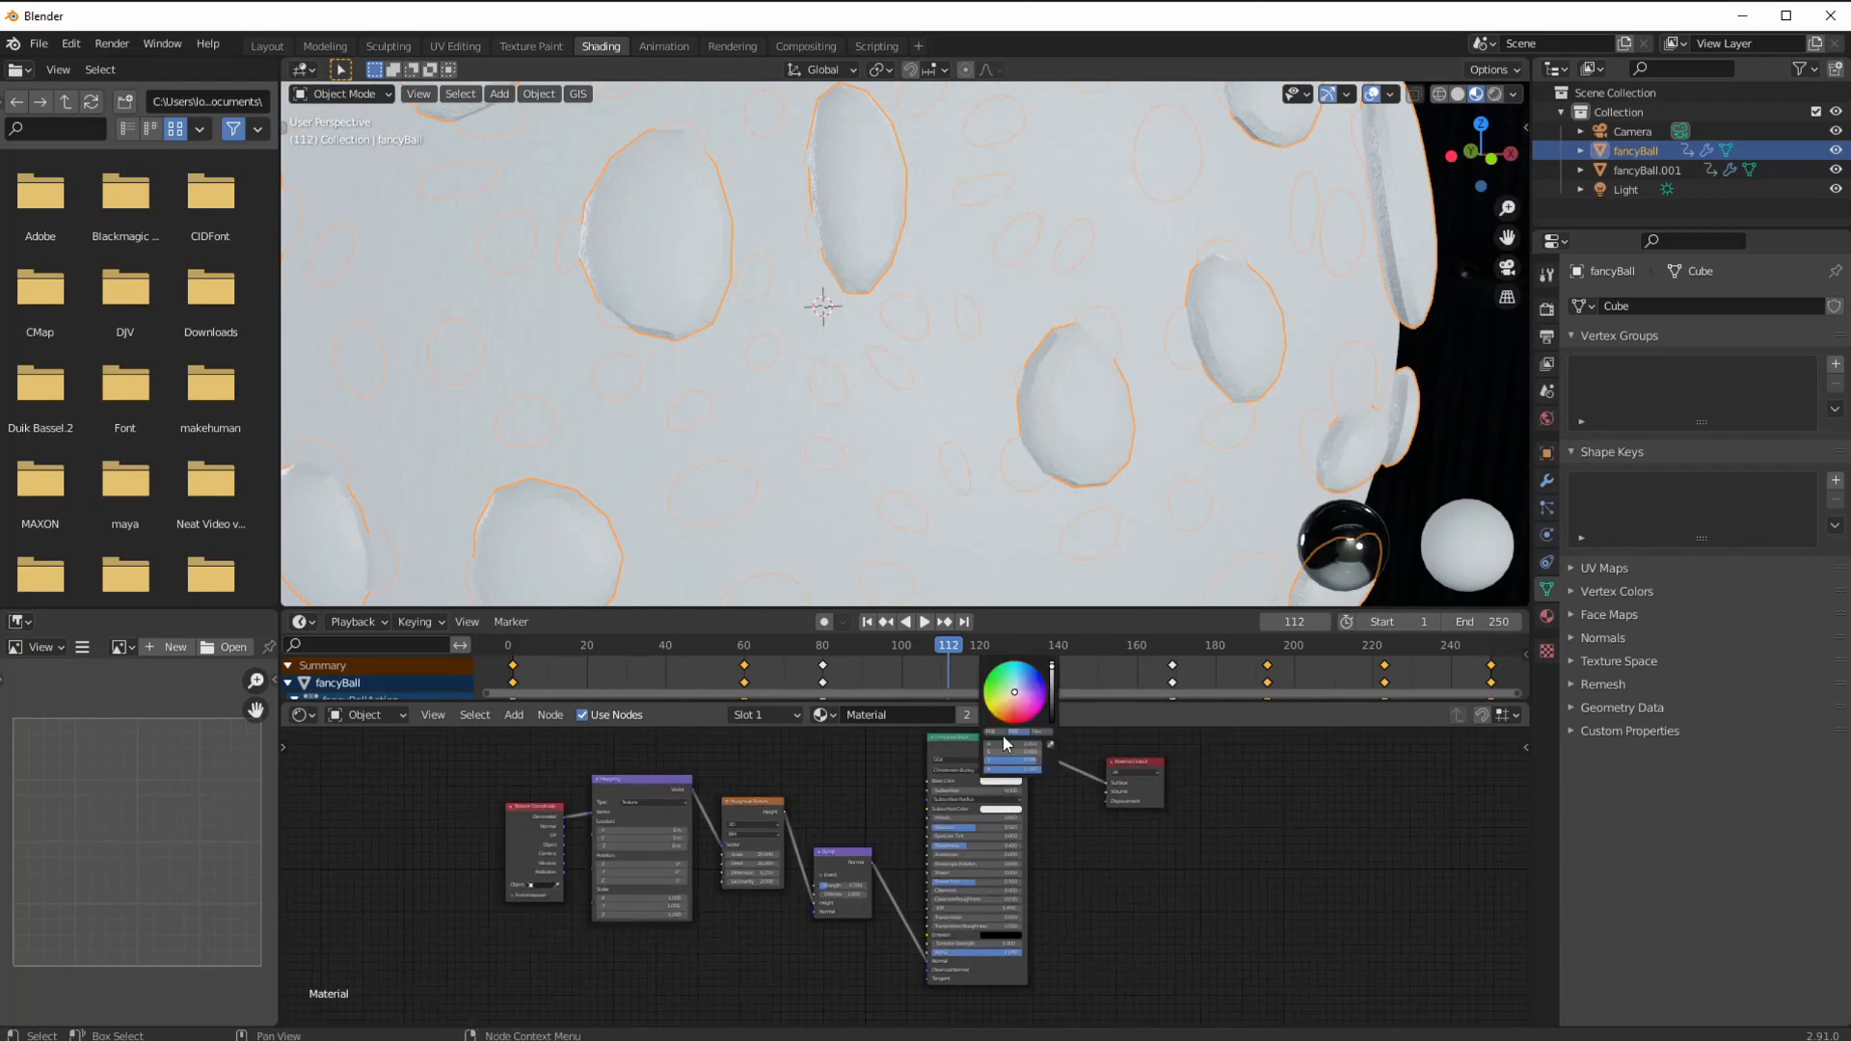
{"action": "left_click_drag", "start_coordinate": [1051, 703], "coordinate": [1009, 697]}
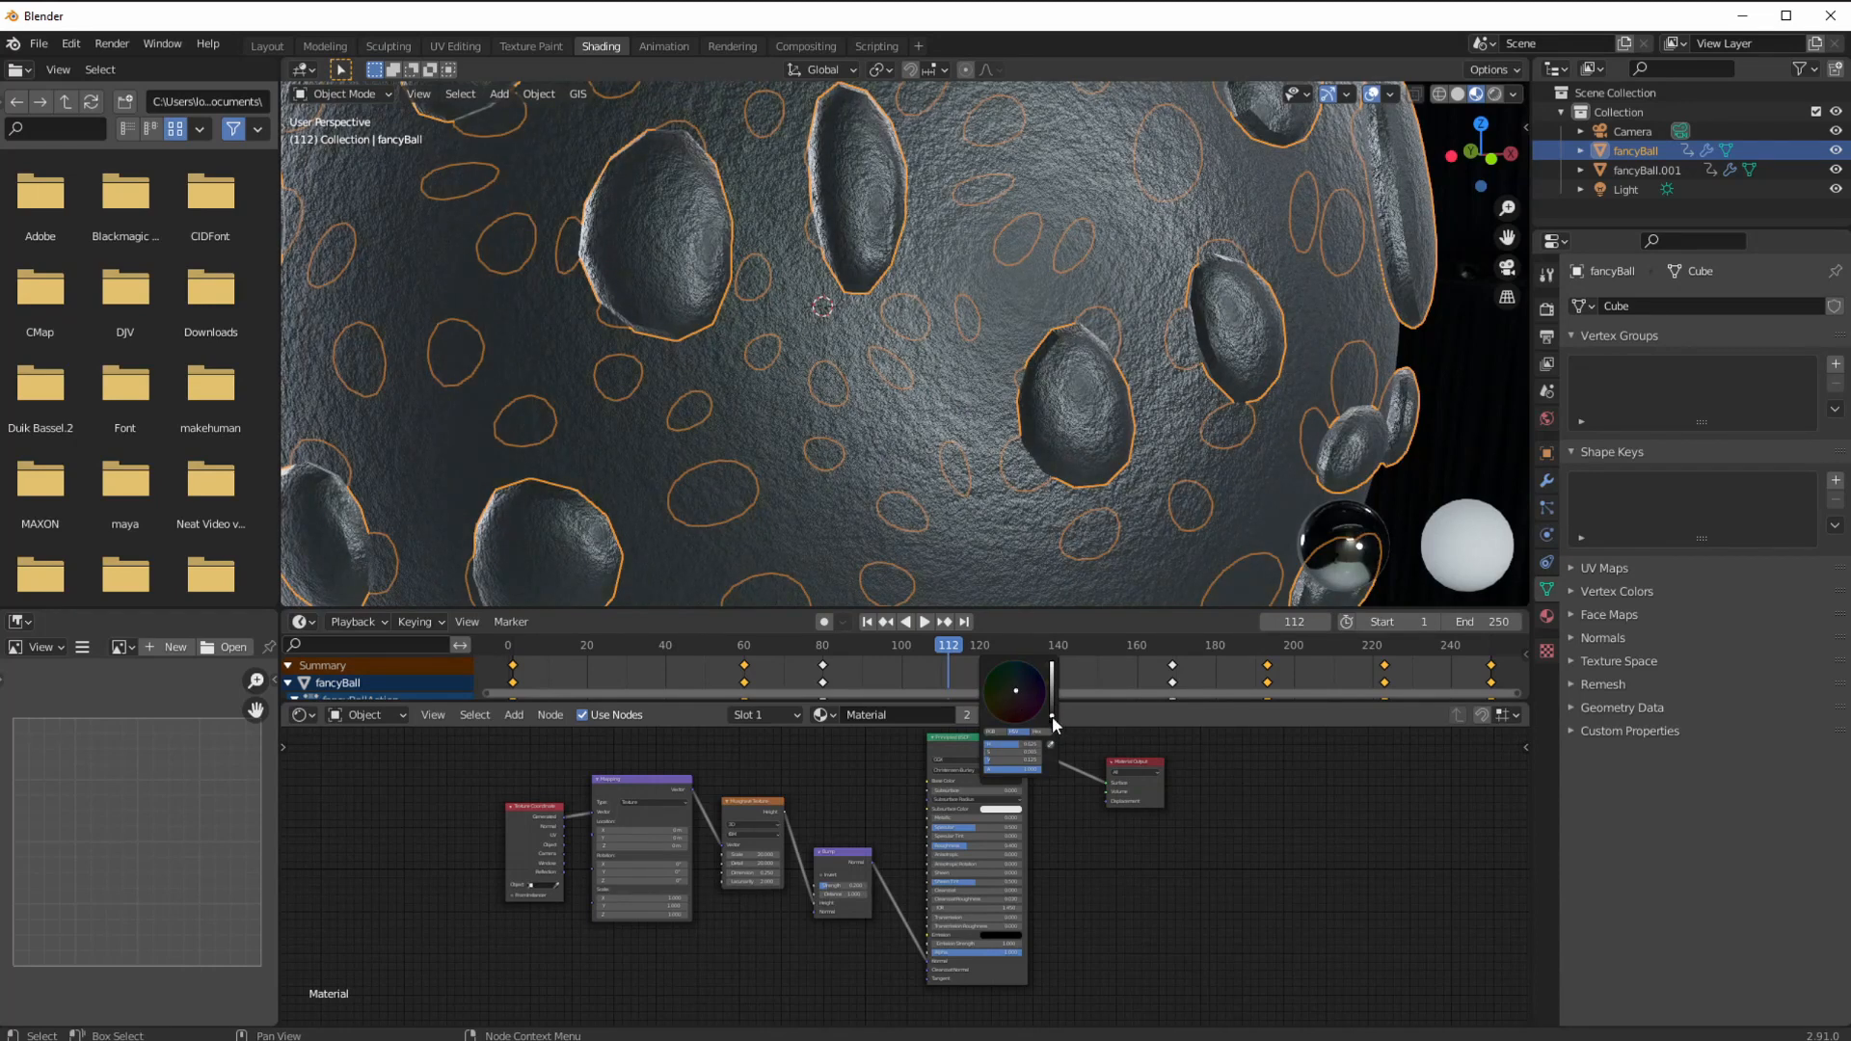
{"action": "middle_click_drag", "start_coordinate": [1035, 775], "coordinate": [790, 816], "text": "ctrl"}
{"action": "left_click_drag", "start_coordinate": [910, 926], "coordinate": [919, 866]}
{"action": "left_click_drag", "start_coordinate": [909, 883], "coordinate": [1003, 885]}
{"action": "mouse_move", "coordinate": [879, 924]}
{"action": "left_mouse_down"}
{"action": "mouse_move", "coordinate": [937, 927]}
{"action": "mouse_move", "coordinate": [866, 927]}
{"action": "left_mouse_up"}
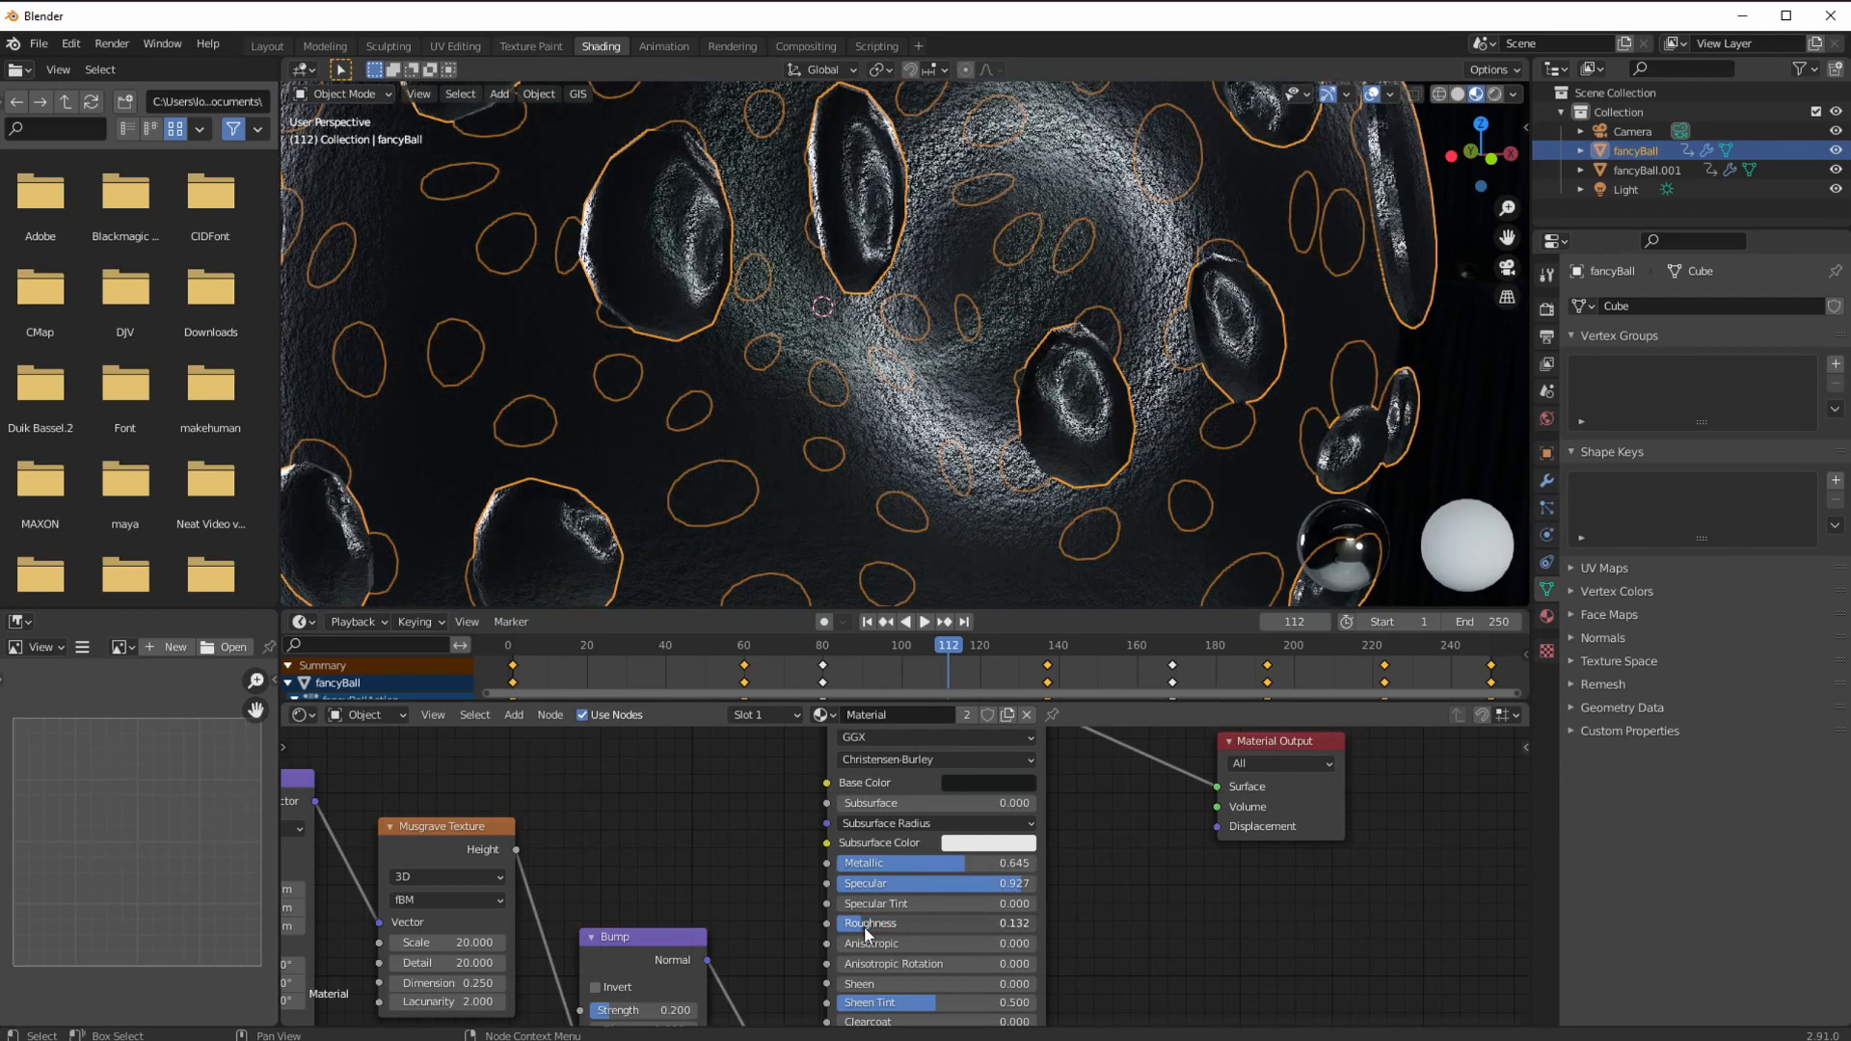
Select the inner ball fancyBall.001 and give it its own copy of the shared material.
{"action": "scroll", "coordinate": [831, 500], "scroll_direction": "down", "scroll_amount": 2}
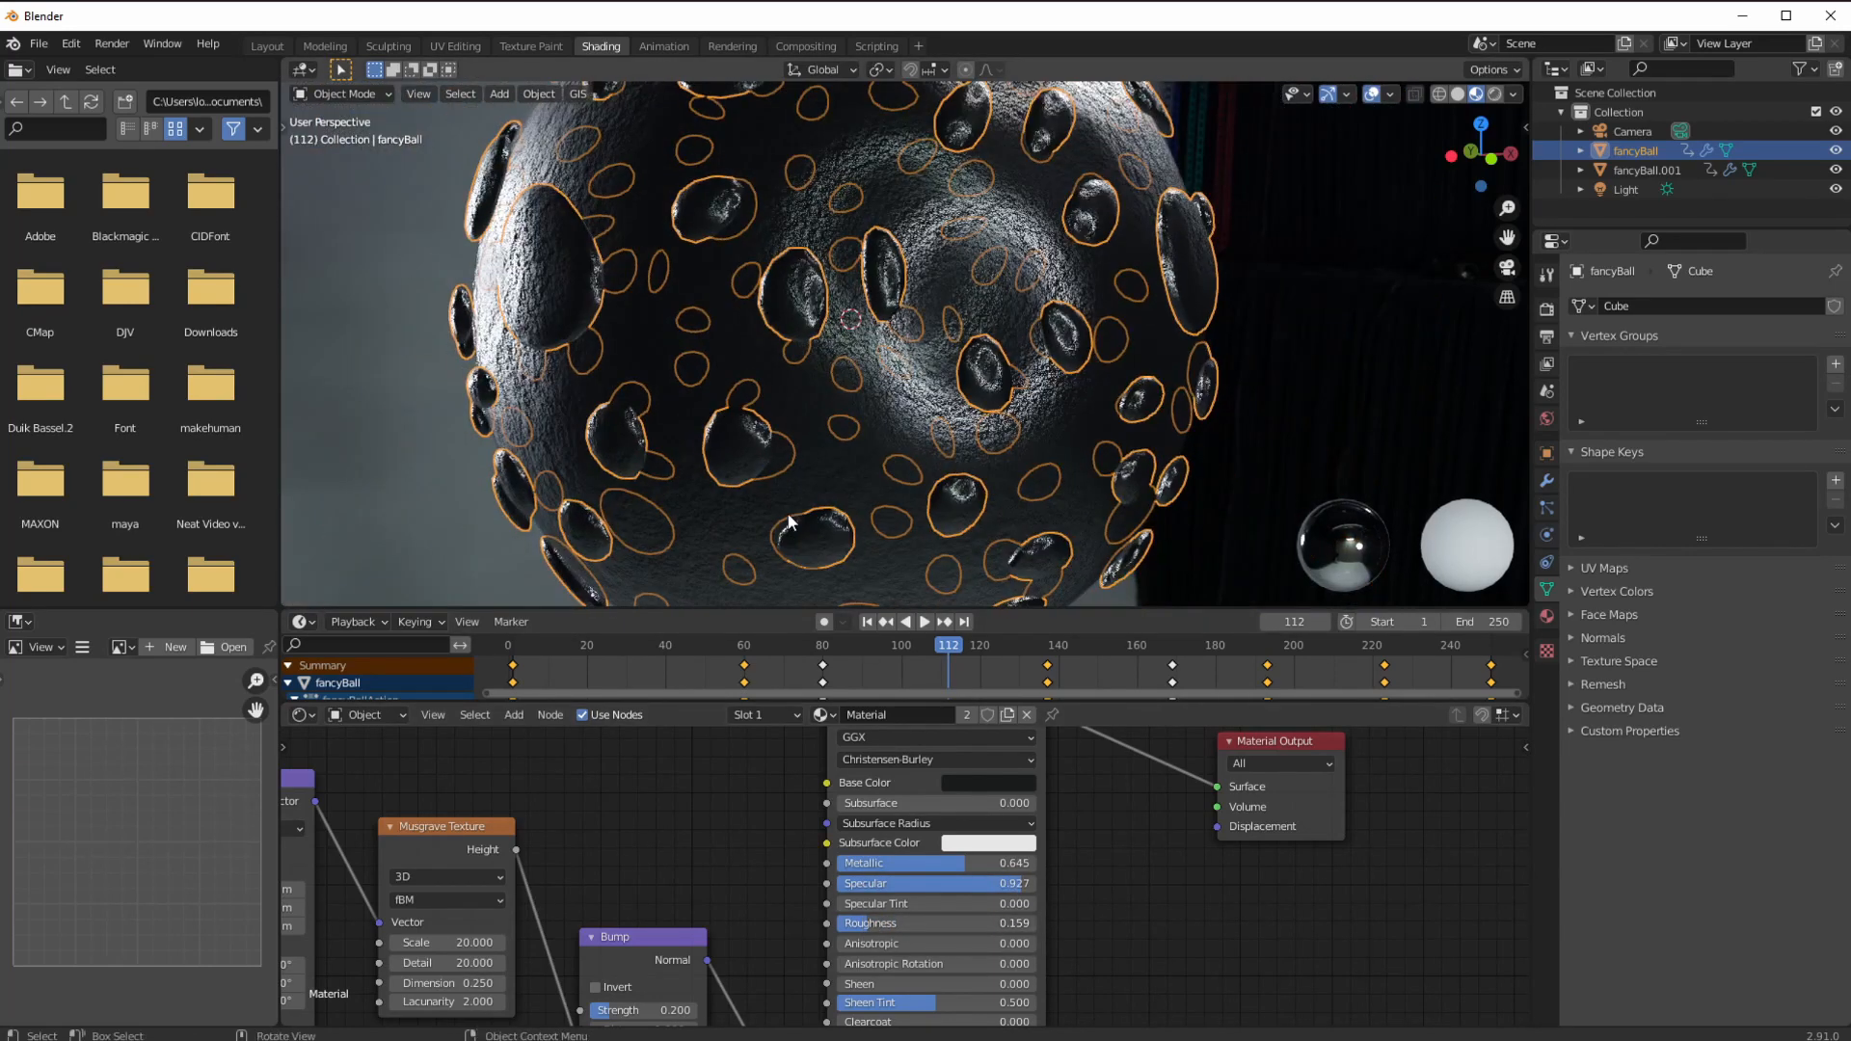
{"action": "middle_click_drag", "start_coordinate": [790, 524], "coordinate": [781, 463]}
{"action": "scroll", "coordinate": [769, 531], "scroll_direction": "down", "scroll_amount": 1}
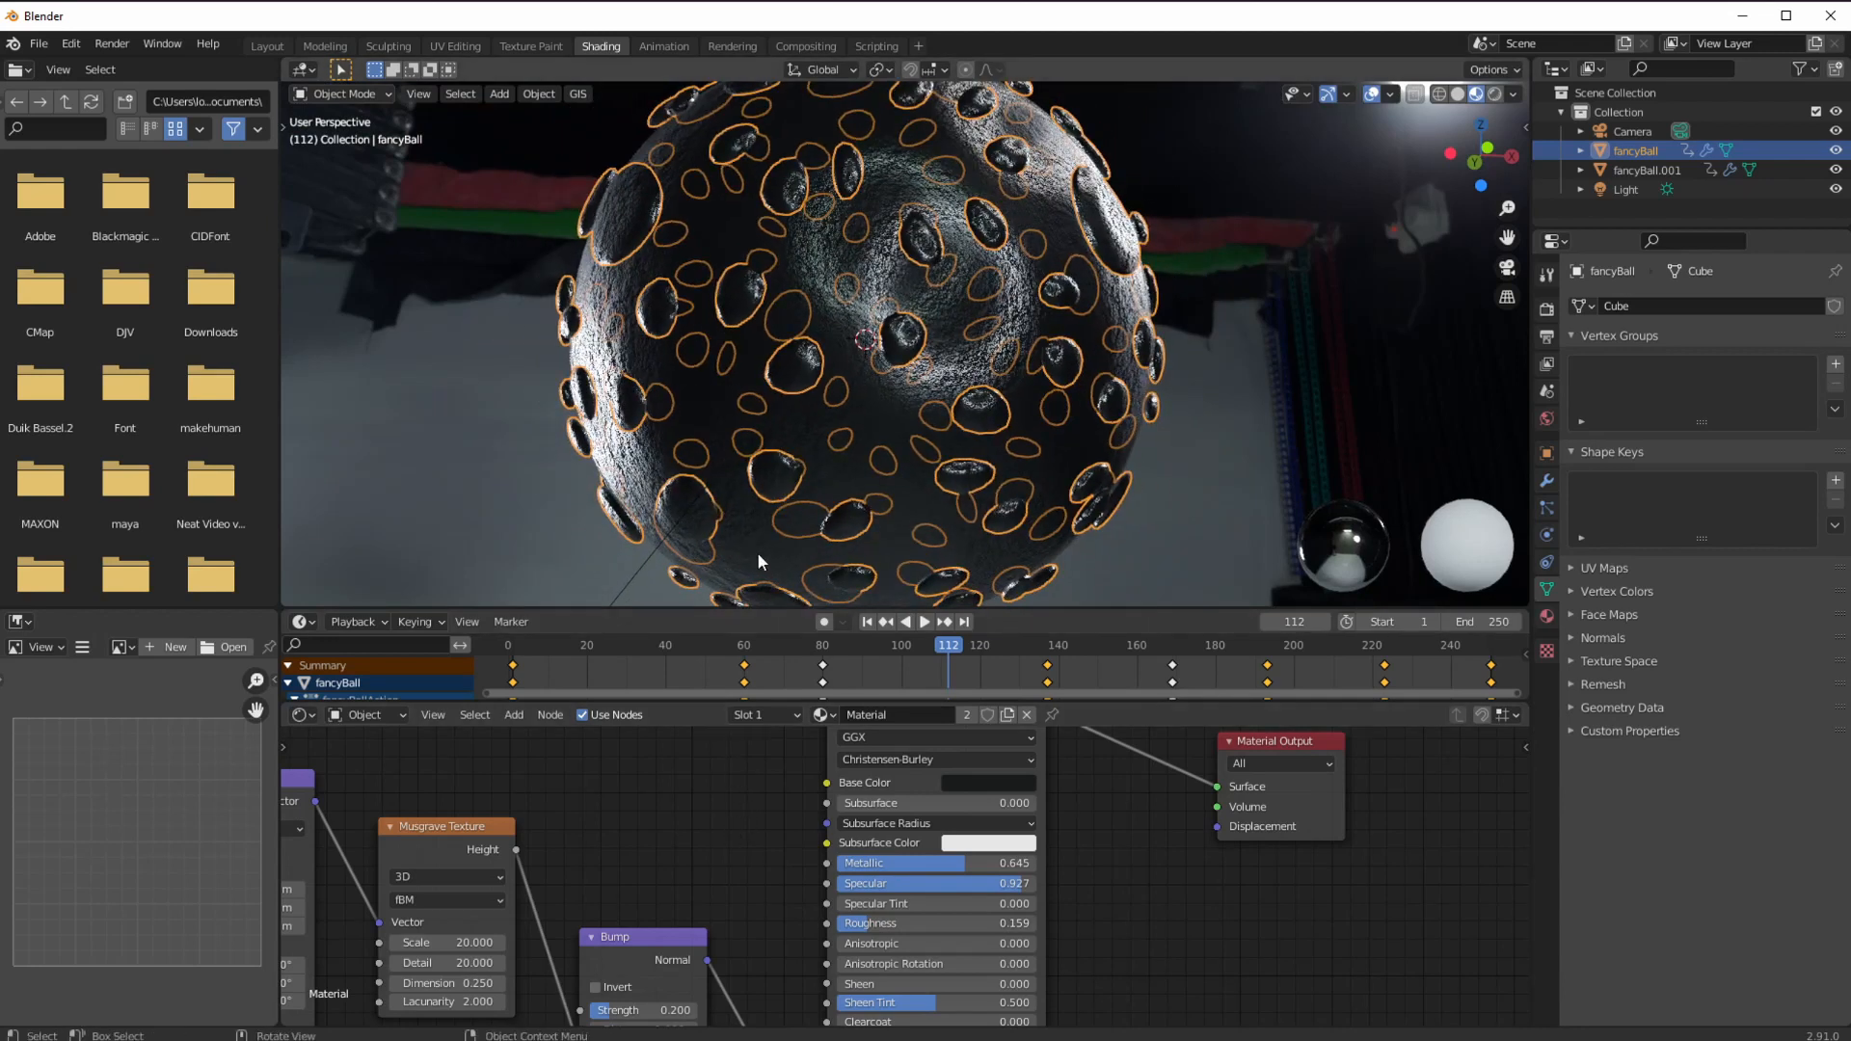
{"action": "left_click", "coordinate": [755, 552]}
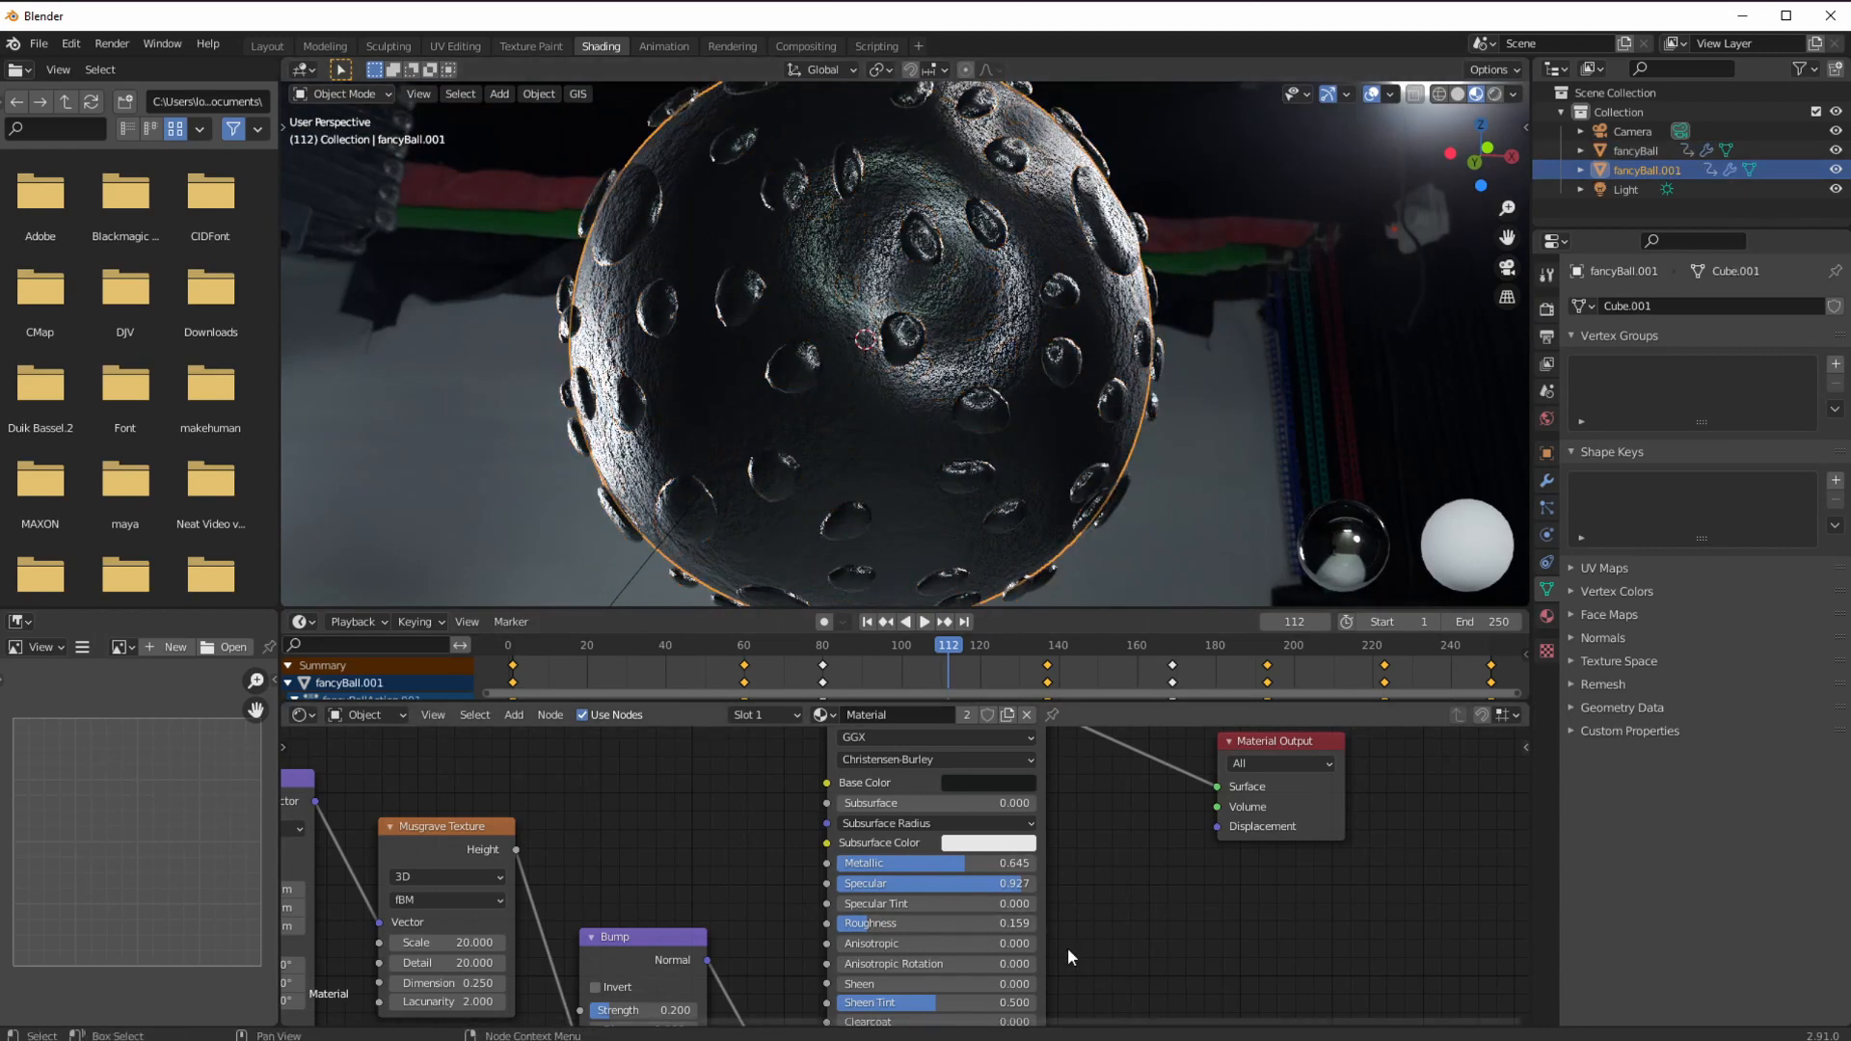
{"action": "scroll", "coordinate": [1009, 916], "scroll_direction": "down", "scroll_amount": 1}
{"action": "left_click", "coordinate": [1008, 715]}
{"action": "middle_click_drag", "start_coordinate": [801, 866], "coordinate": [800, 856], "text": "ctrl"}
{"action": "middle_click_drag", "start_coordinate": [644, 873], "coordinate": [742, 909]}
Set the inner ball's base color to dark green and its Subsurface to 0.5.
{"action": "left_click", "coordinate": [1014, 823]}
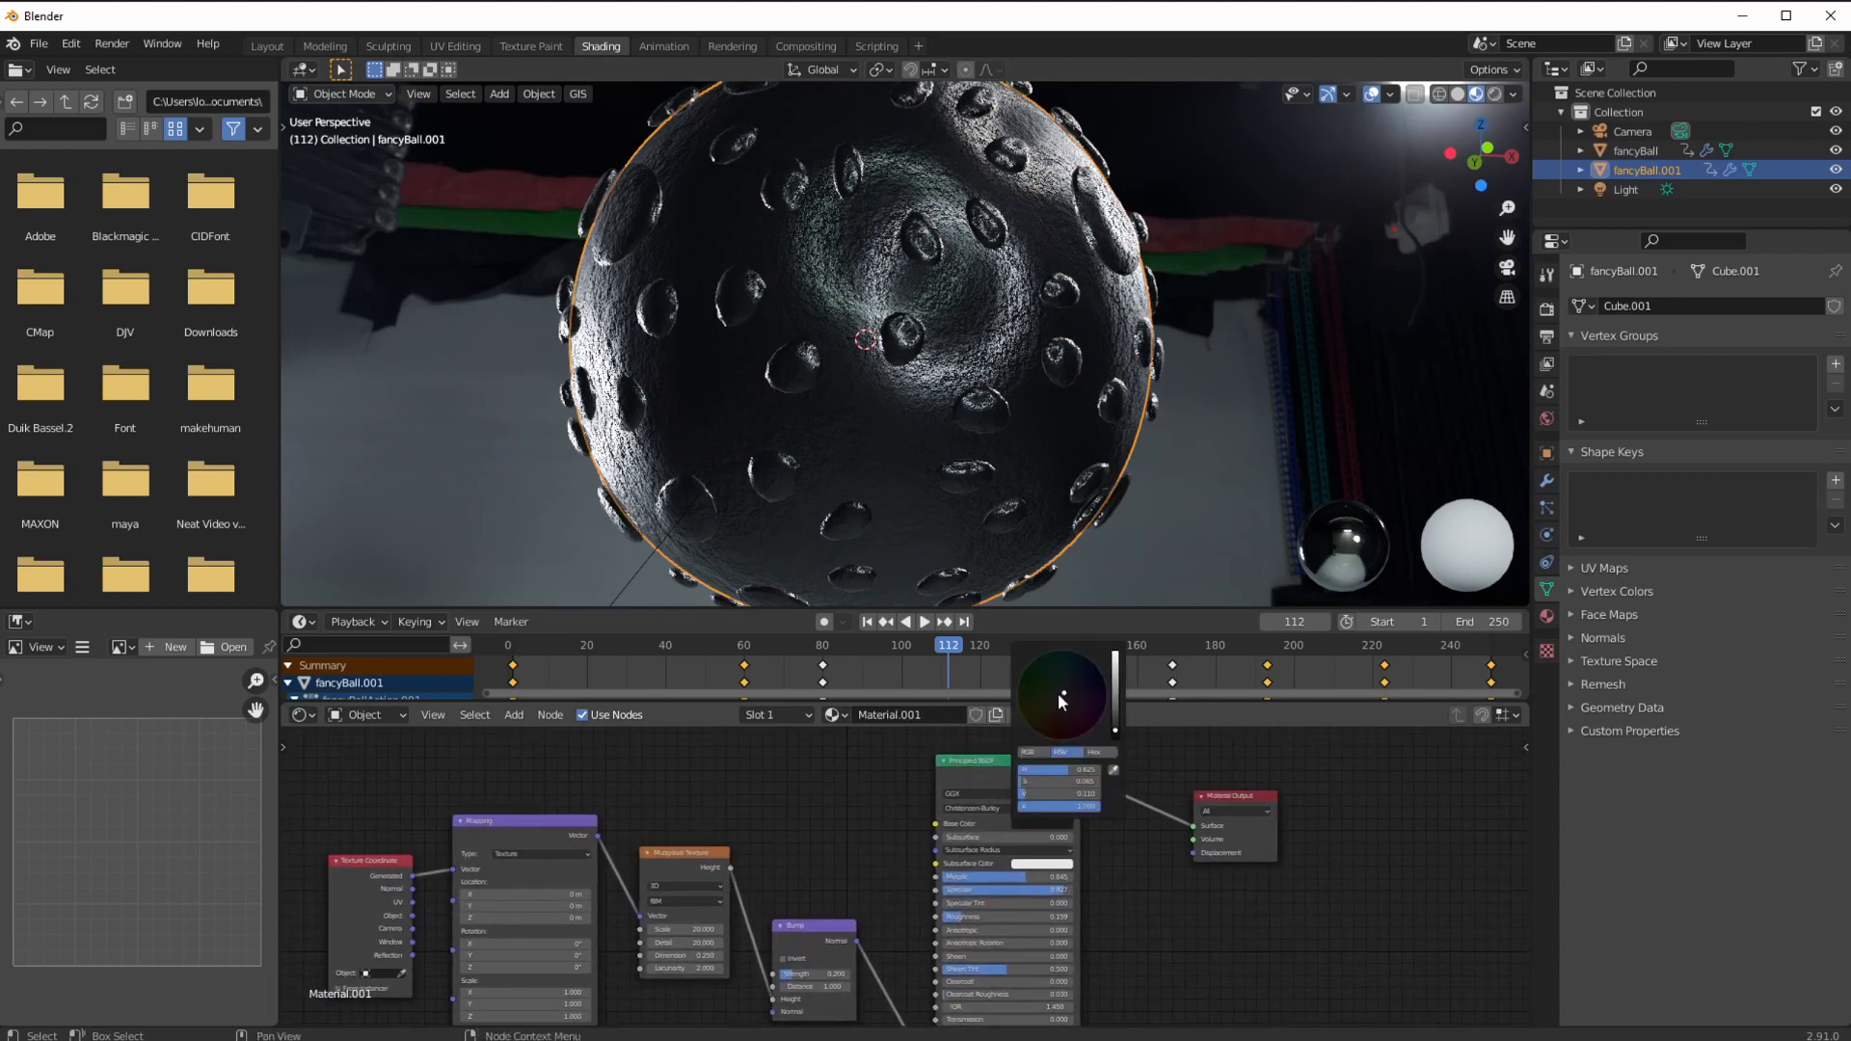
{"action": "mouse_move", "coordinate": [1064, 692]}
{"action": "left_mouse_down"}
{"action": "mouse_move", "coordinate": [1047, 718]}
{"action": "mouse_move", "coordinate": [1113, 714]}
{"action": "mouse_move", "coordinate": [1032, 698]}
{"action": "left_mouse_up"}
{"action": "left_click", "coordinate": [1115, 725]}
{"action": "left_click", "coordinate": [1030, 695]}
{"action": "mouse_move", "coordinate": [1039, 698]}
{"action": "left_mouse_down"}
{"action": "mouse_move", "coordinate": [1049, 673]}
{"action": "mouse_move", "coordinate": [1033, 706]}
{"action": "mouse_move", "coordinate": [841, 546]}
{"action": "mouse_move", "coordinate": [830, 567]}
{"action": "mouse_move", "coordinate": [1031, 670]}
{"action": "left_mouse_up"}
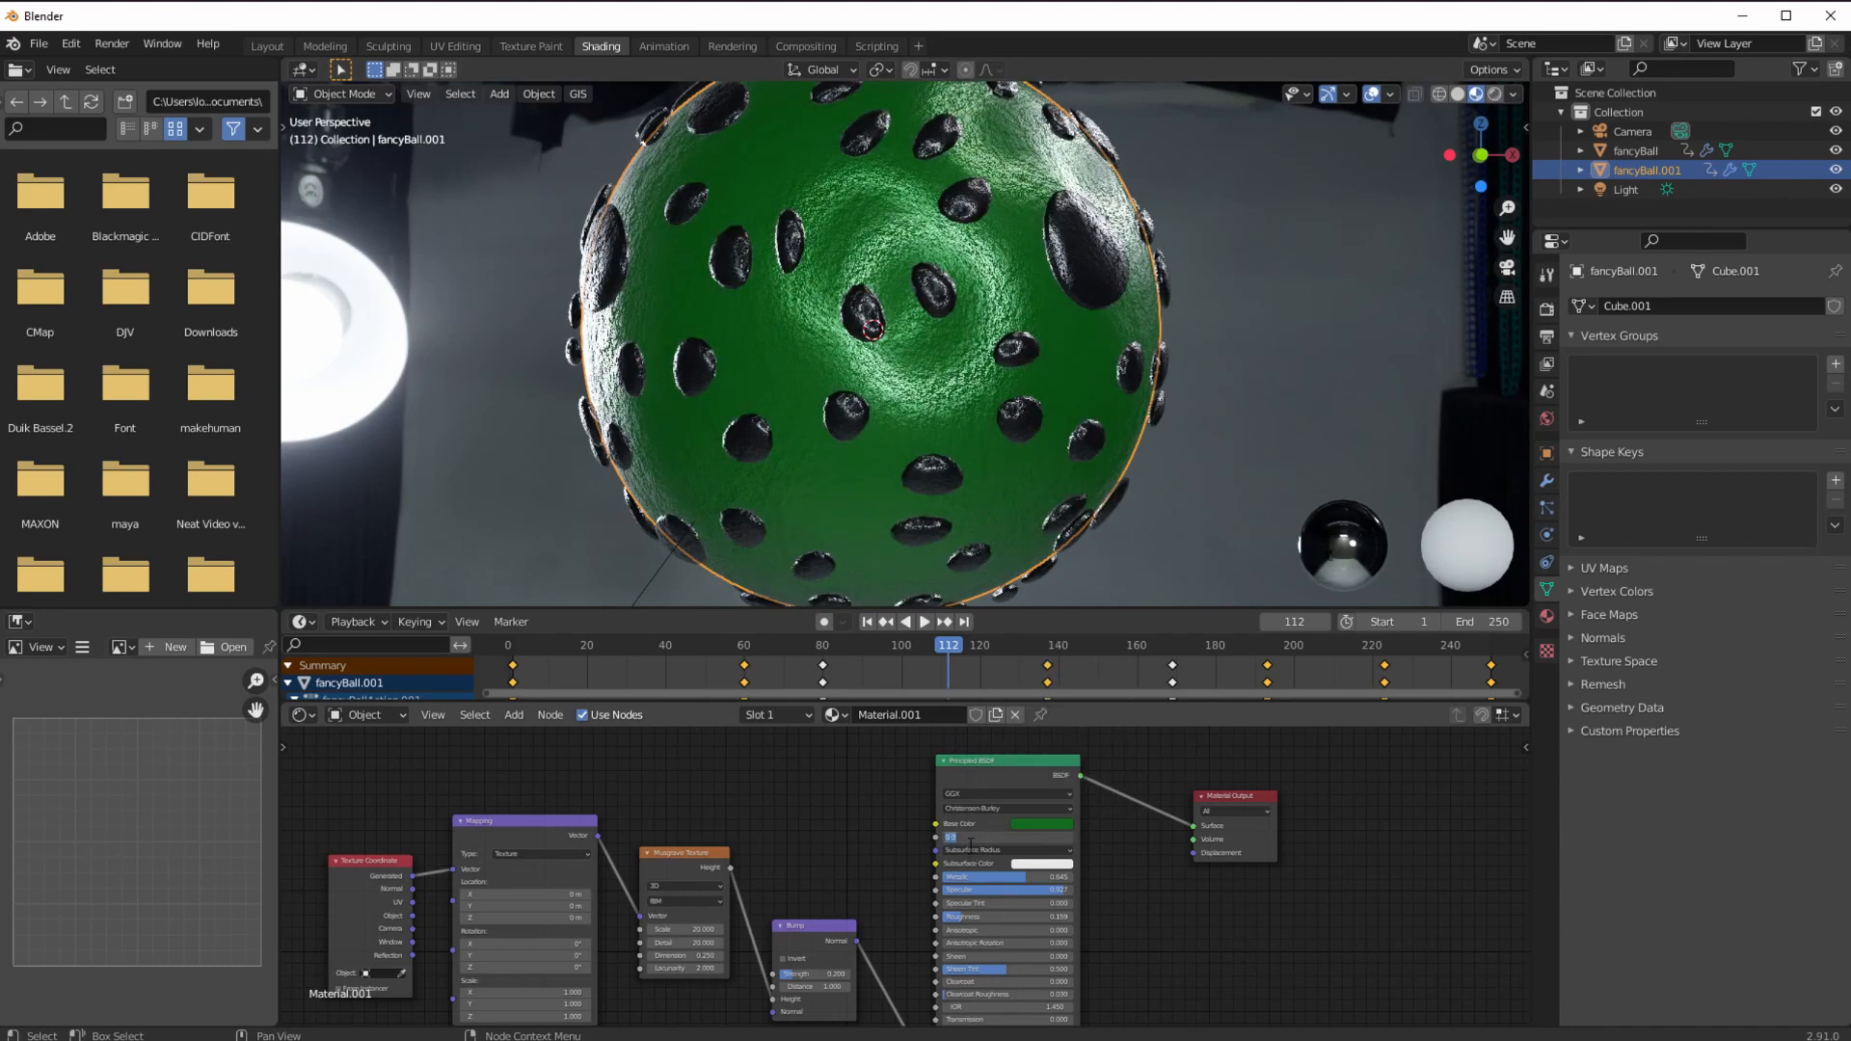
{"action": "type", "text": "0.5"}
{"action": "key", "text": "Return"}
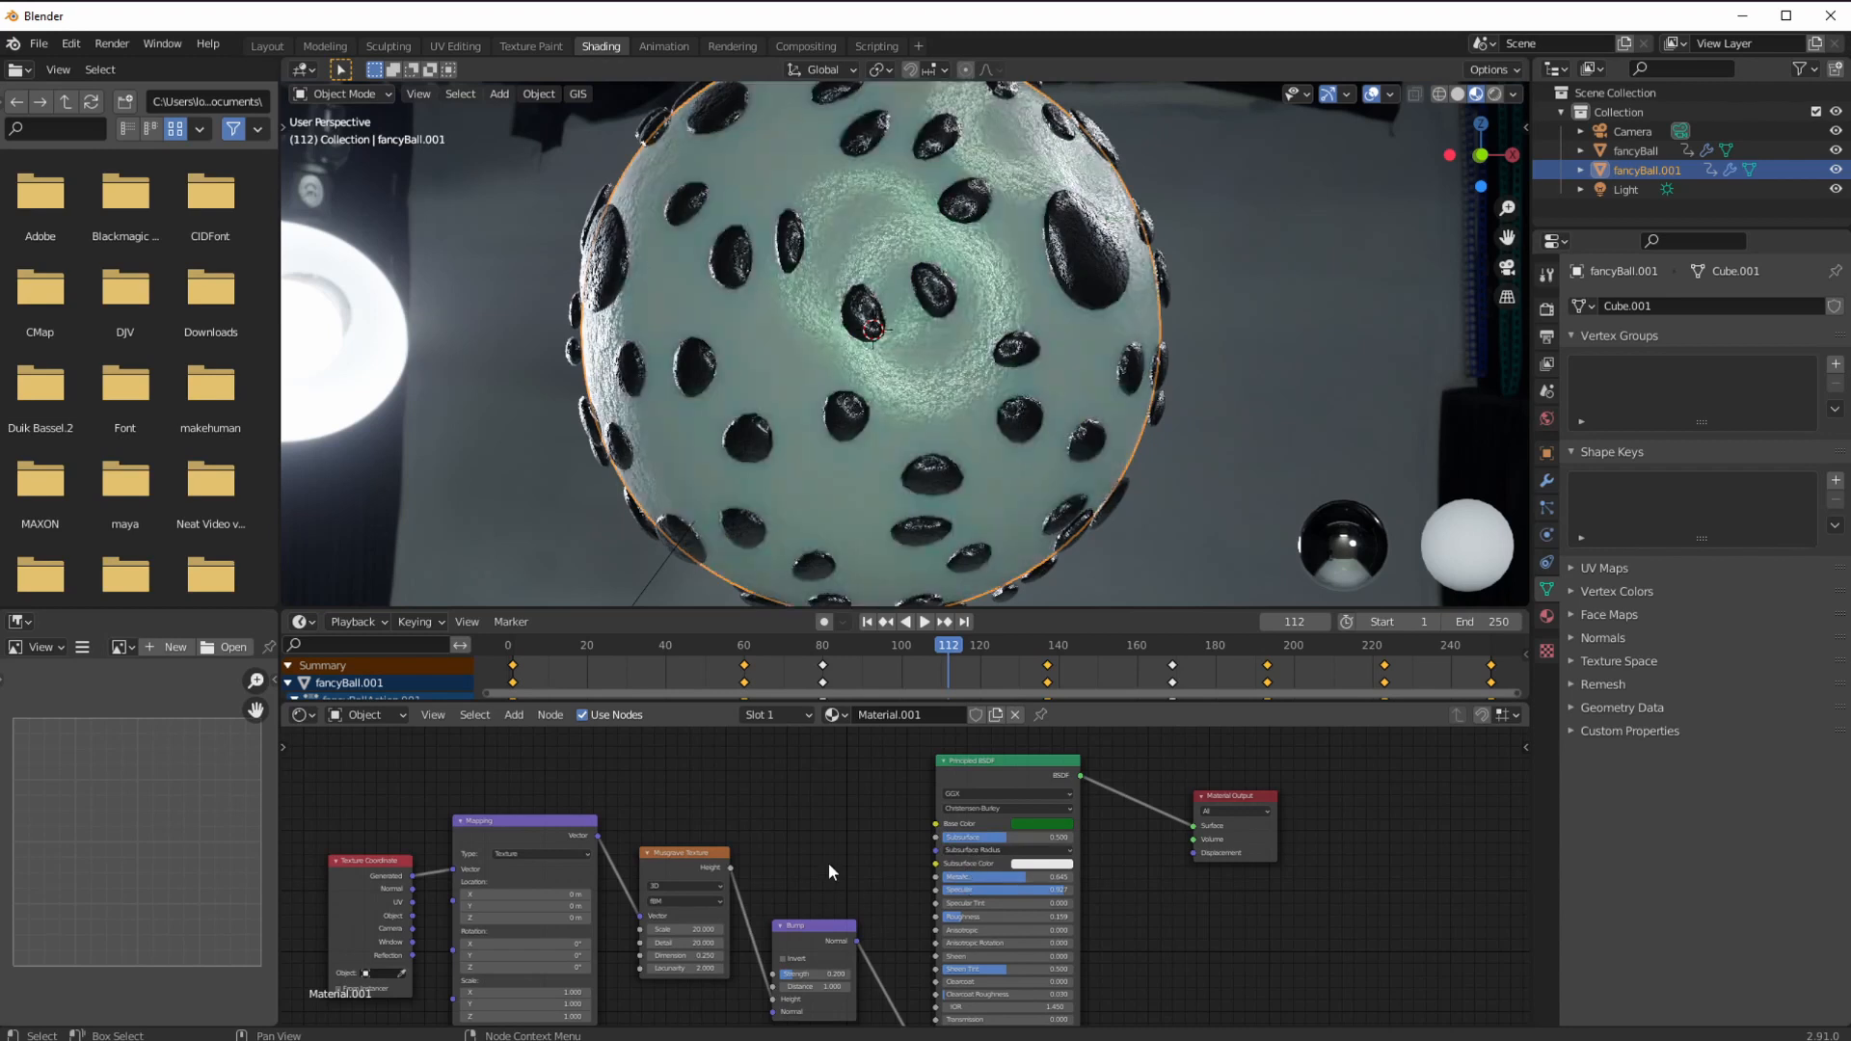
Set the inner ball material's Mapping Scale to 0.2 on X, Y and Z.
{"action": "middle_click_drag", "start_coordinate": [824, 499], "coordinate": [782, 522]}
{"action": "scroll", "coordinate": [631, 921], "scroll_direction": "up", "scroll_amount": 2}
{"action": "scroll", "coordinate": [762, 501], "scroll_direction": "up", "scroll_amount": 6}
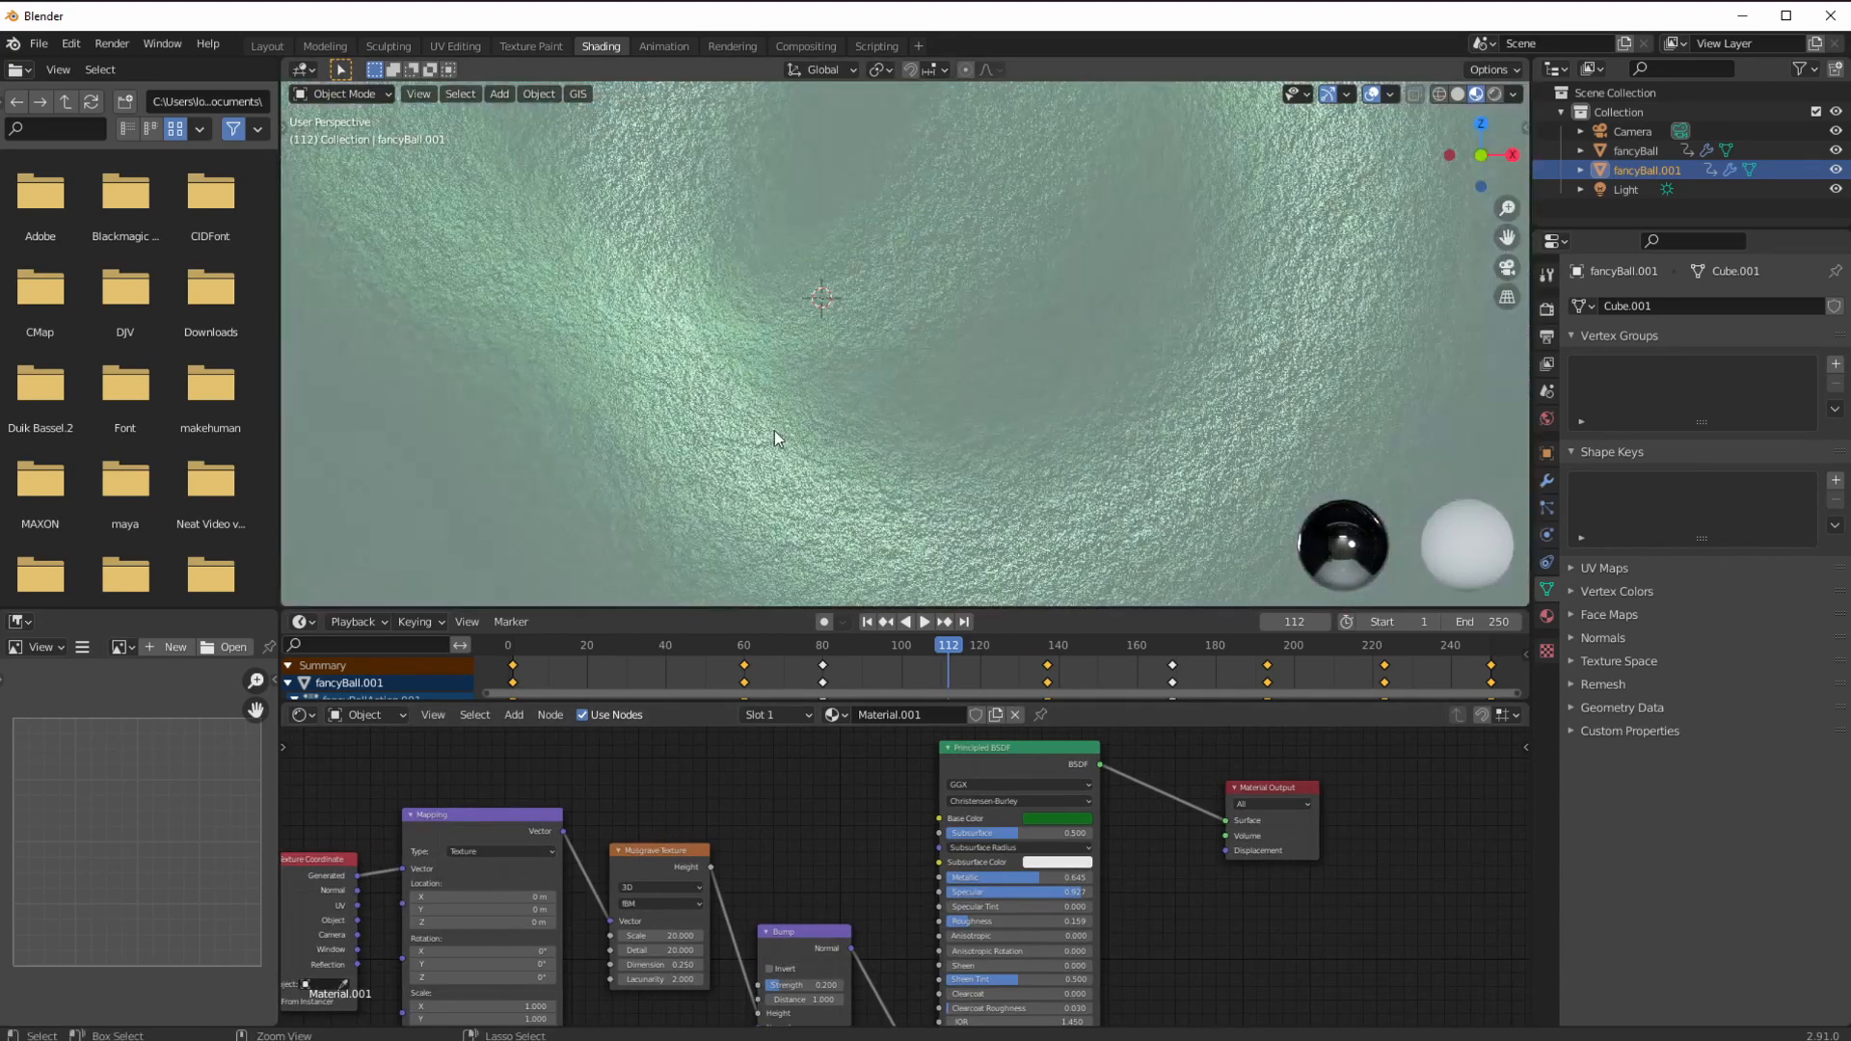
{"action": "scroll", "coordinate": [741, 513], "scroll_direction": "down", "scroll_amount": 6}
{"action": "scroll", "coordinate": [559, 902], "scroll_direction": "down", "scroll_amount": 1}
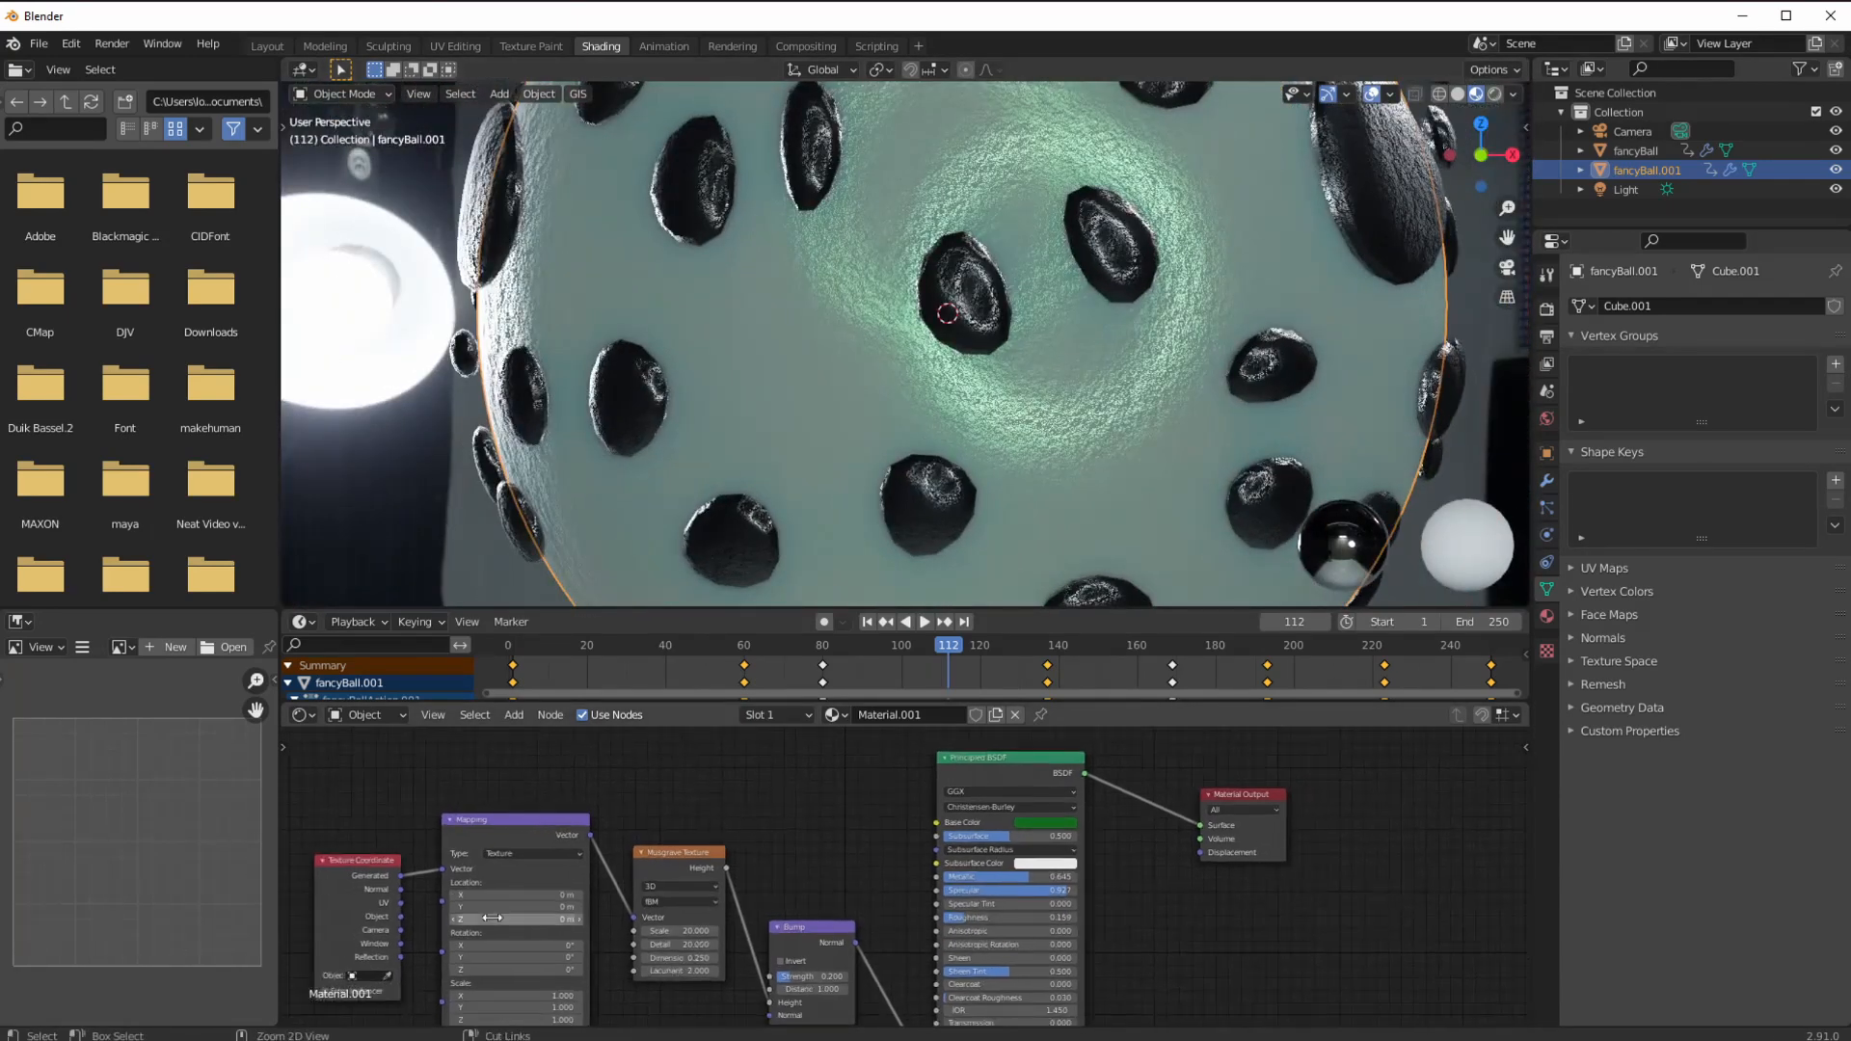
{"action": "middle_click_drag", "start_coordinate": [487, 979], "coordinate": [559, 889]}
{"action": "mouse_move", "coordinate": [559, 900]}
{"action": "left_mouse_down"}
{"action": "mouse_move", "coordinate": [493, 911]}
{"action": "mouse_move", "coordinate": [559, 899]}
{"action": "left_mouse_up"}
{"action": "type", "text": "0.2"}
{"action": "key", "text": "Return"}
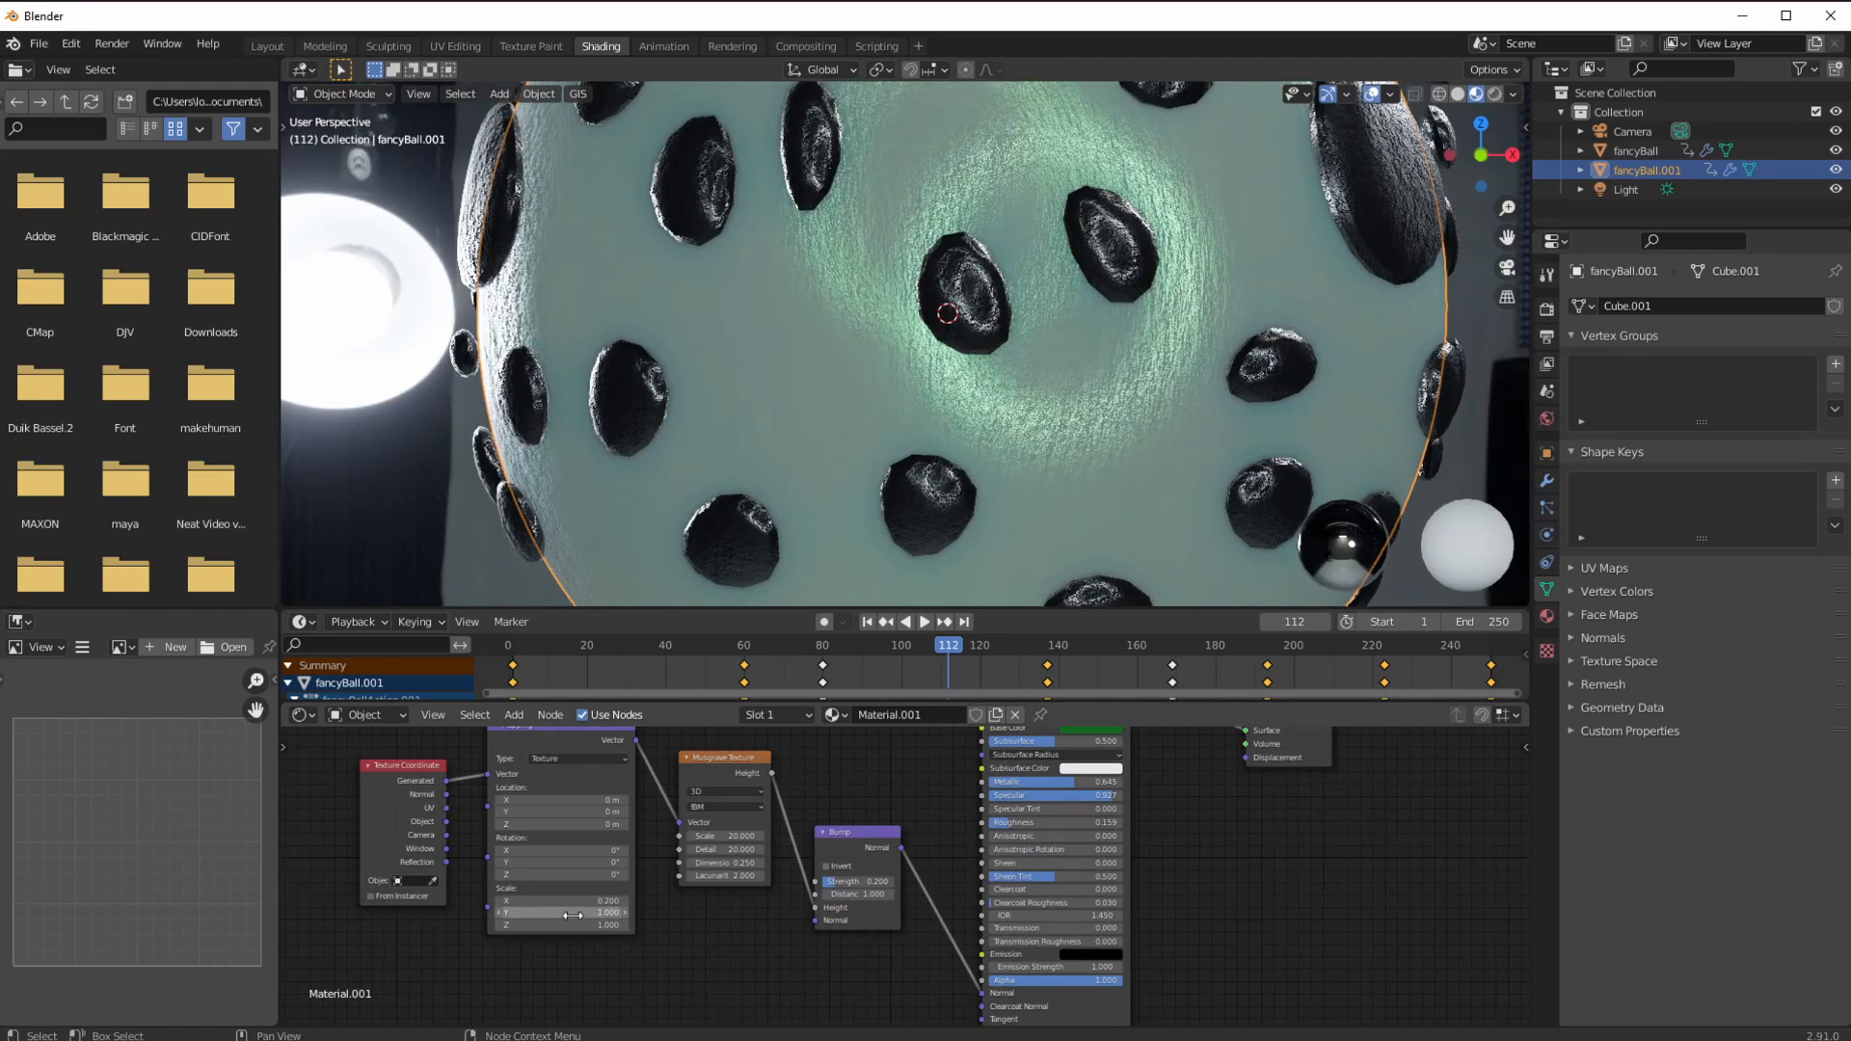
{"action": "left_click", "coordinate": [584, 928]}
{"action": "type", "text": "0.2"}
{"action": "key", "text": "Return"}
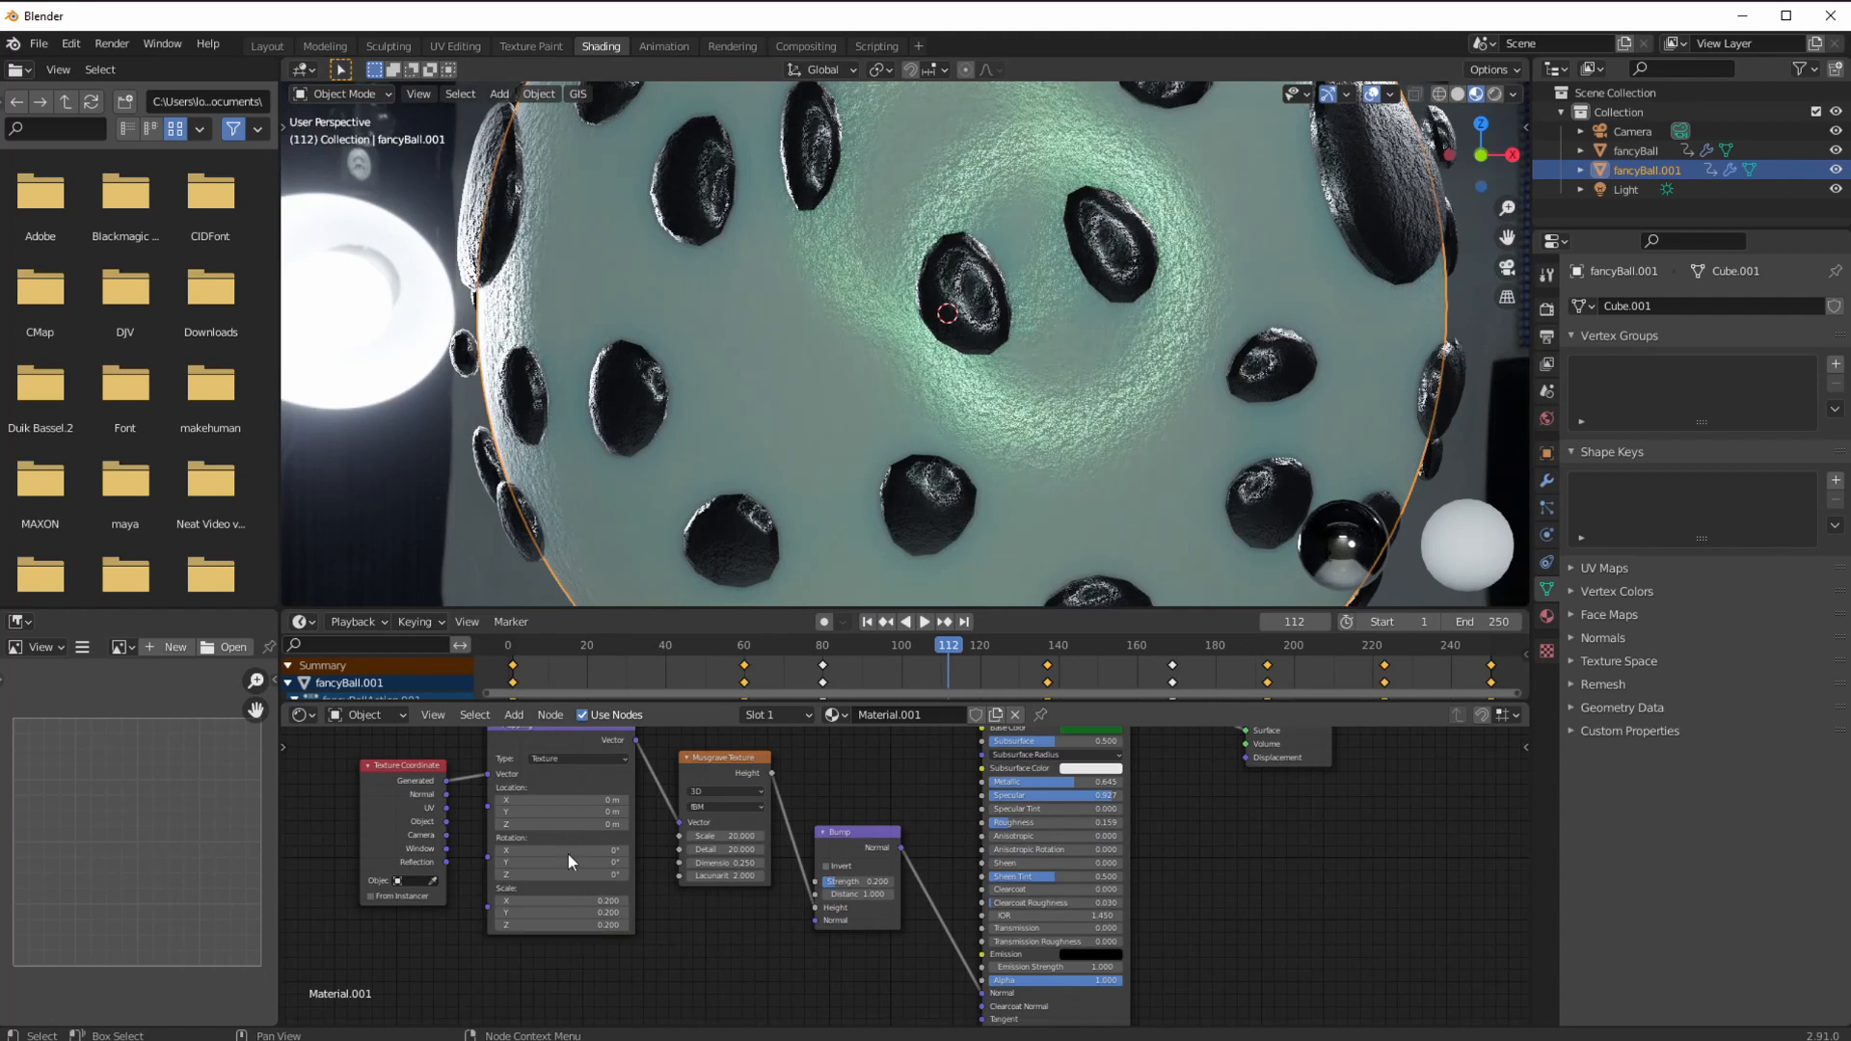
Set the inner ball's Musgrave Texture Scale to 0.2 and lower its Detail.
{"action": "left_click_drag", "start_coordinate": [723, 836], "coordinate": [540, 837]}
{"action": "left_click_drag", "start_coordinate": [721, 849], "coordinate": [599, 859]}
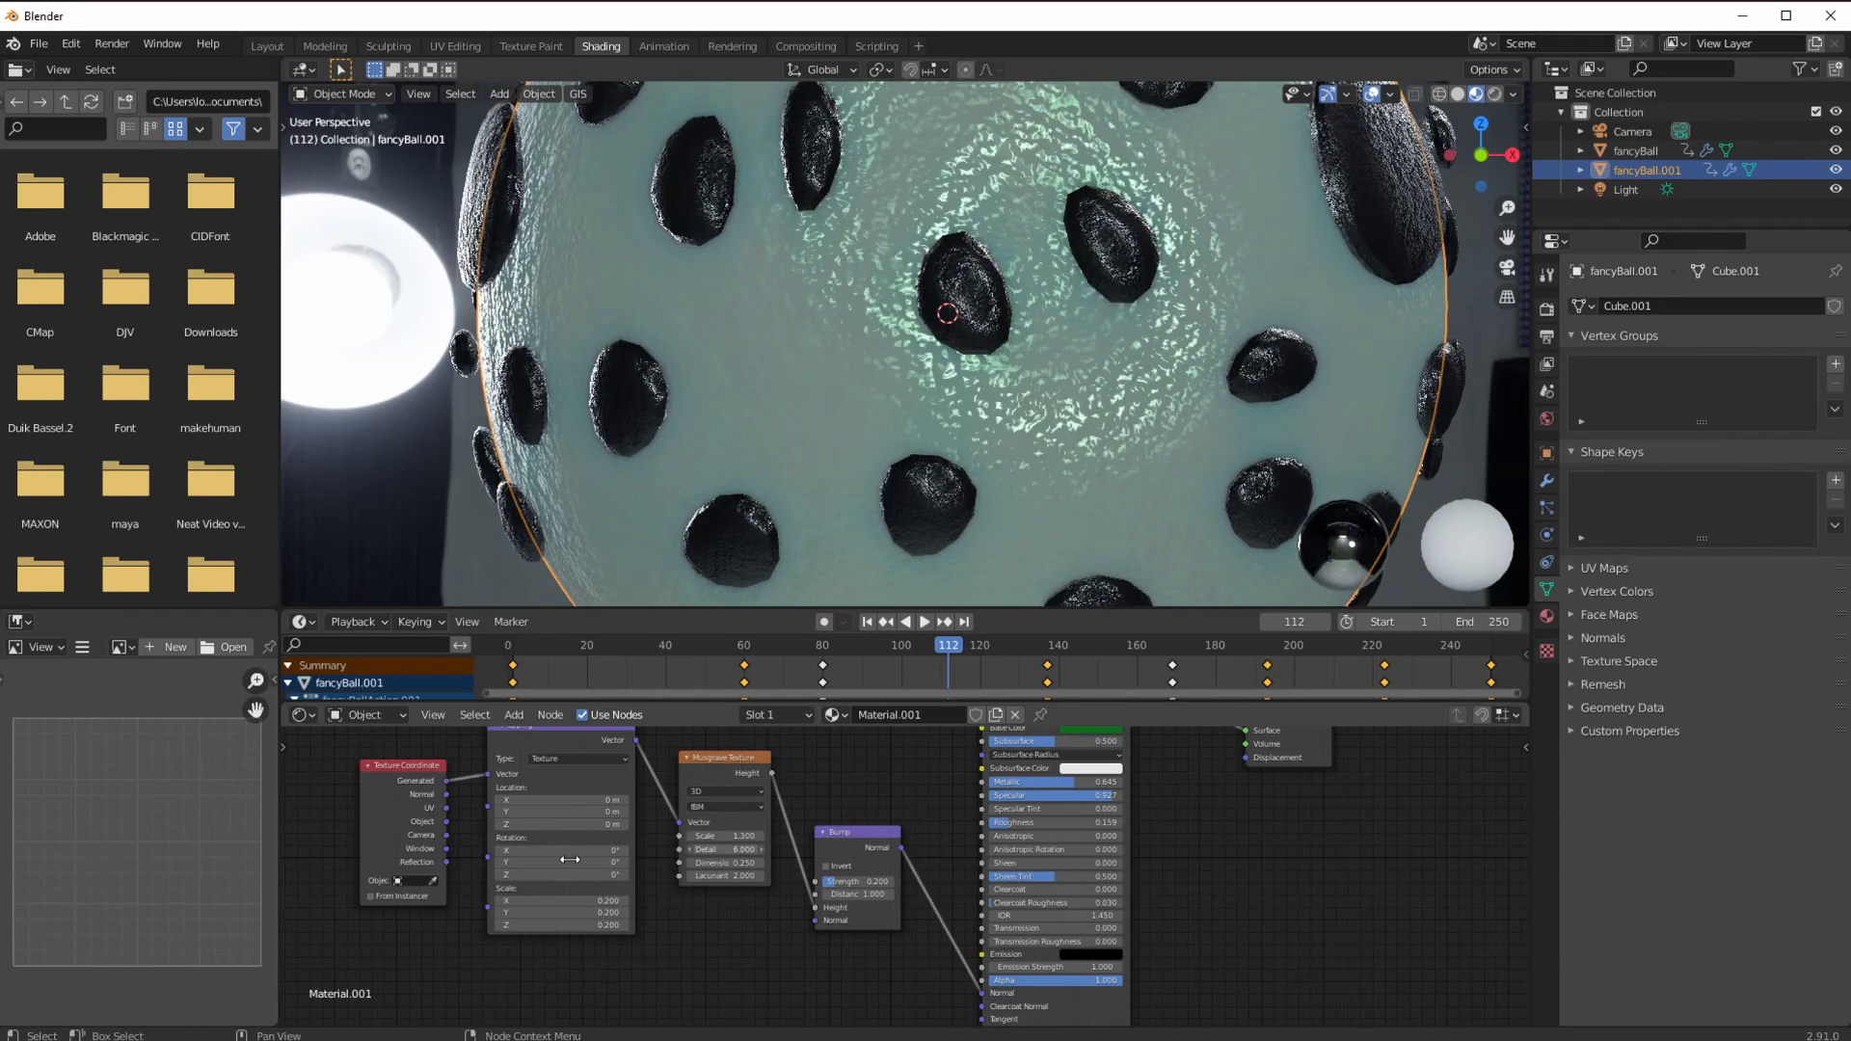
{"action": "left_click_drag", "start_coordinate": [737, 836], "coordinate": [701, 838]}
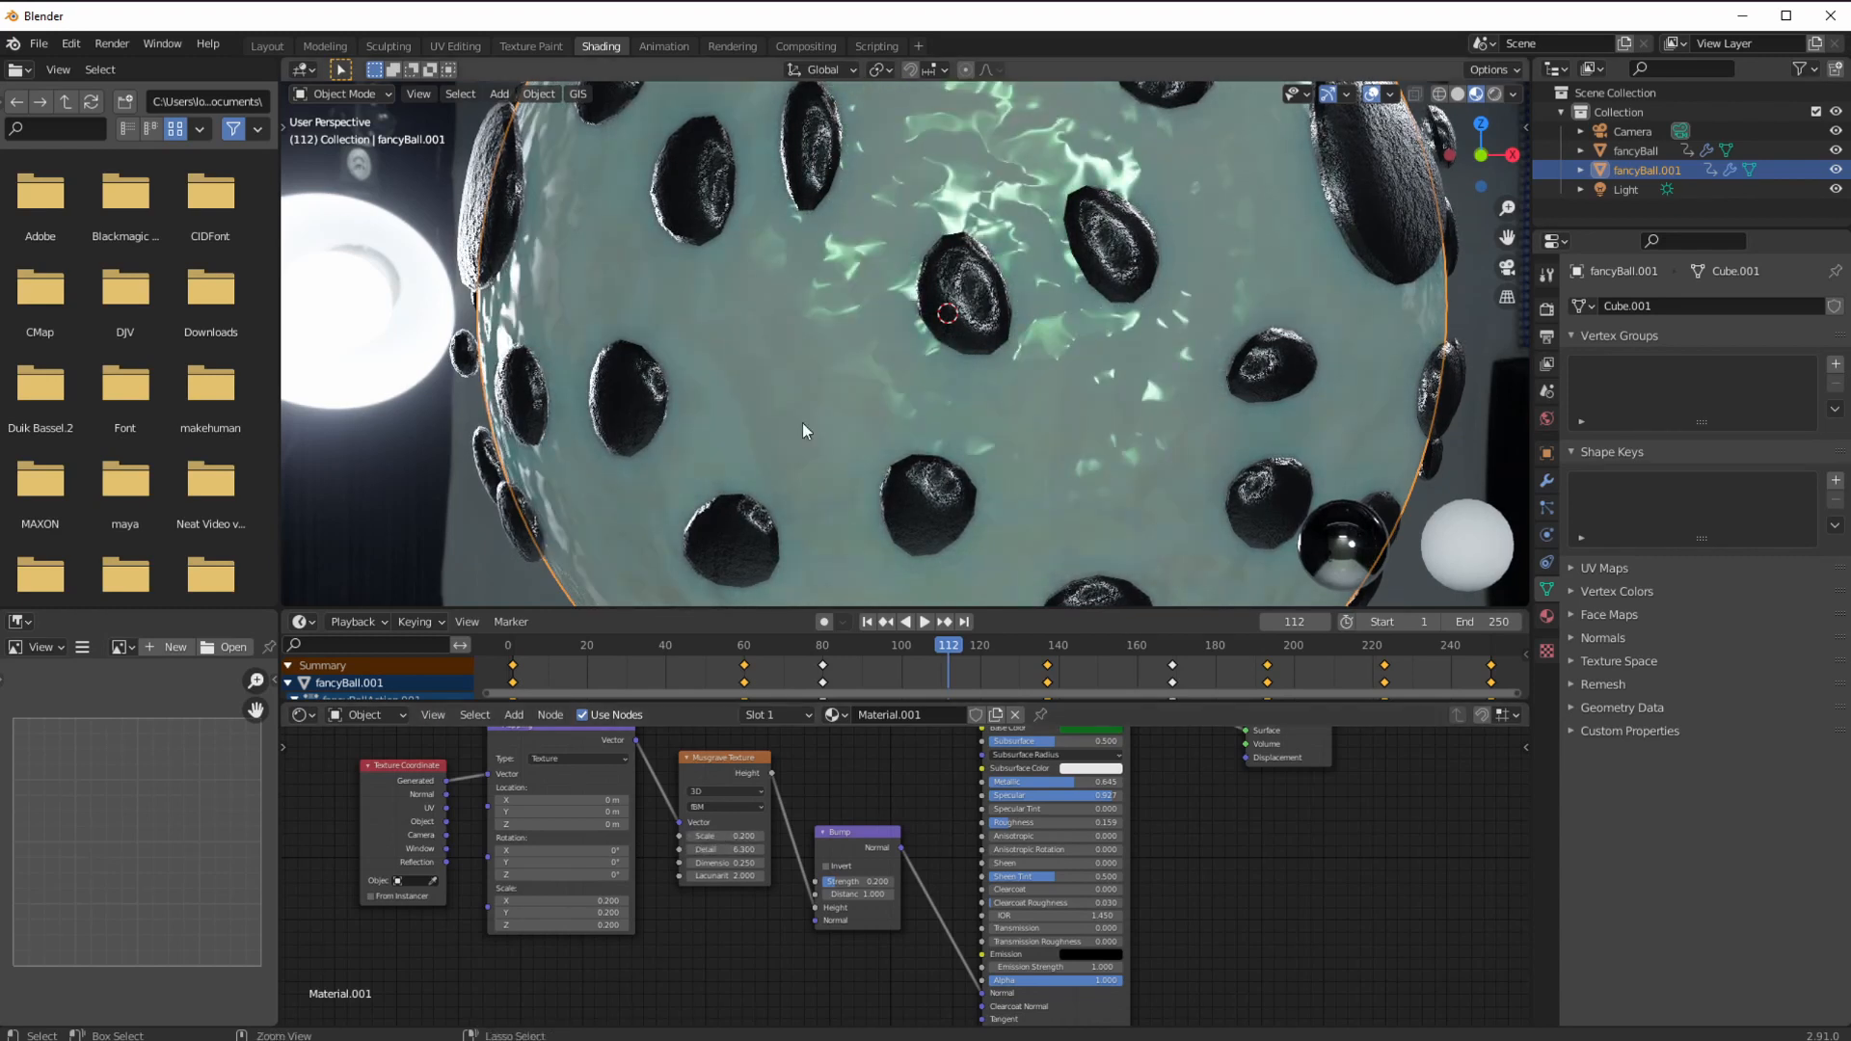
View the whole ball and go to frame 40 to check both materials.
{"action": "scroll", "coordinate": [802, 422], "scroll_direction": "down", "scroll_amount": 5}
{"action": "middle_click_drag", "start_coordinate": [777, 442], "coordinate": [779, 517]}
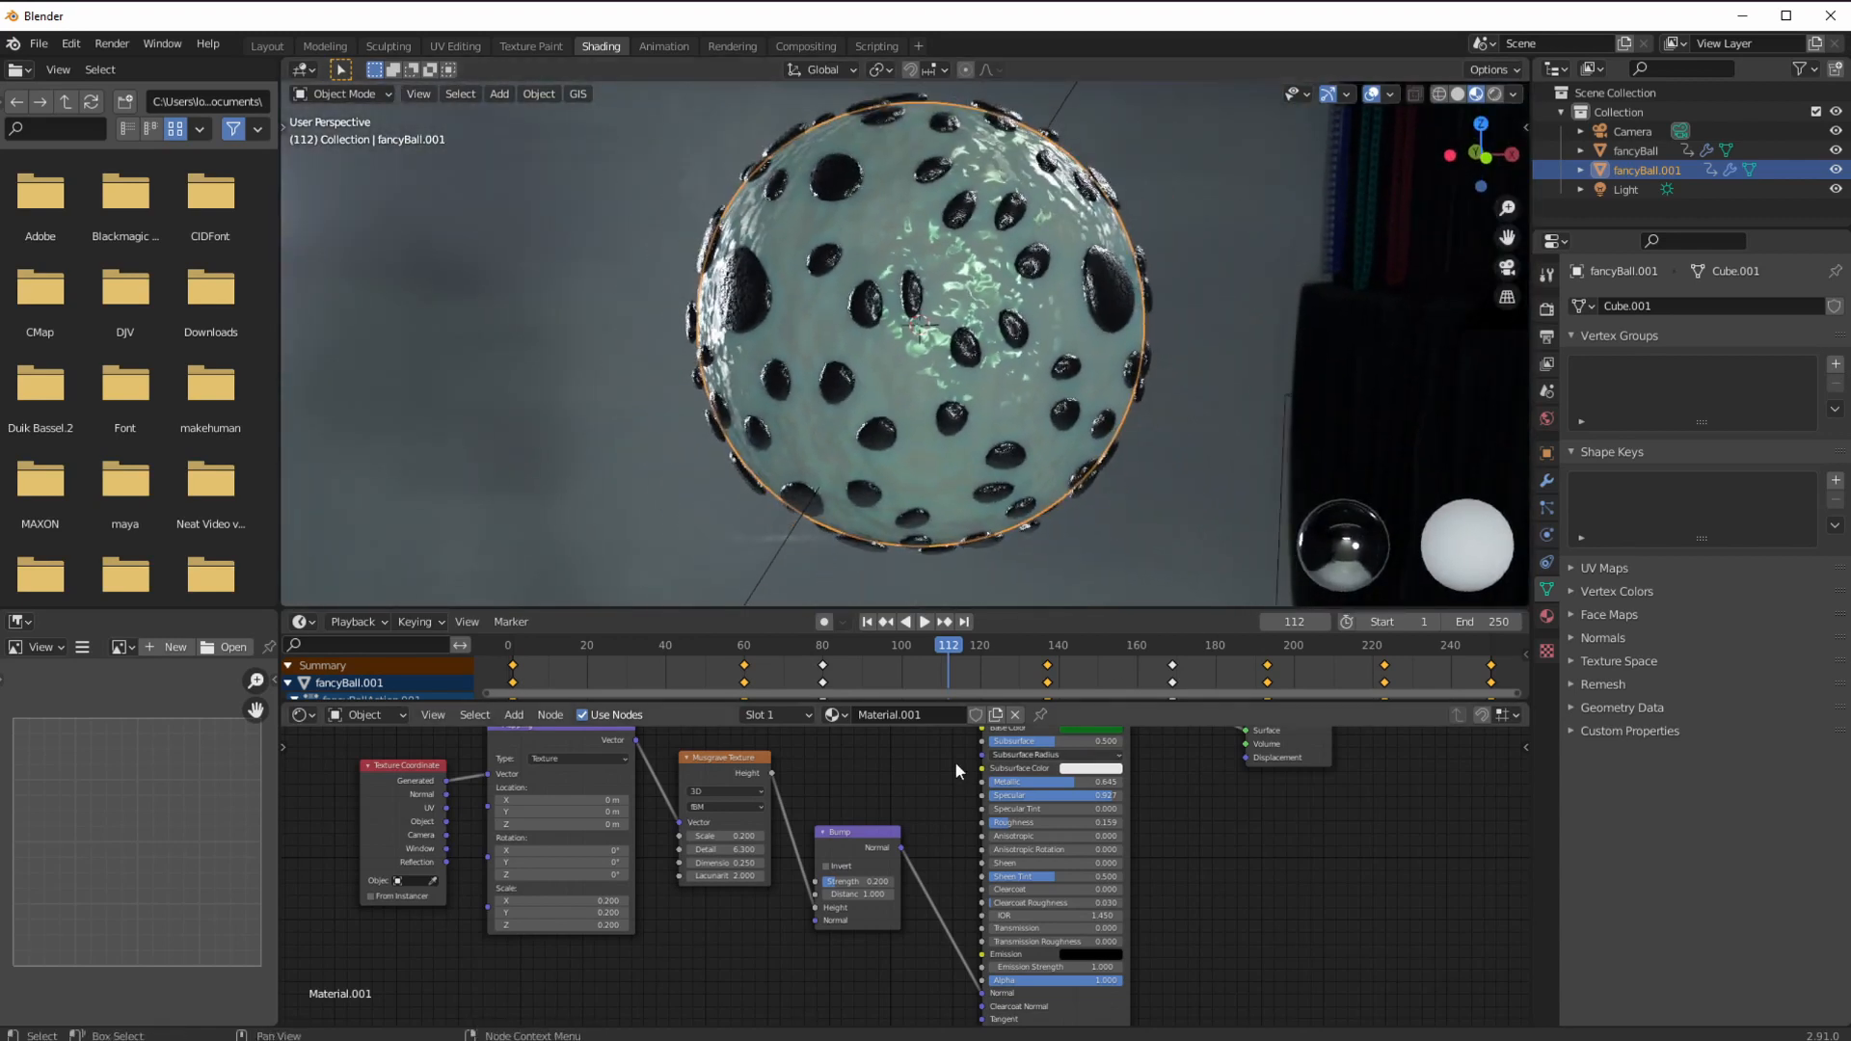
{"action": "left_click", "coordinate": [669, 645]}
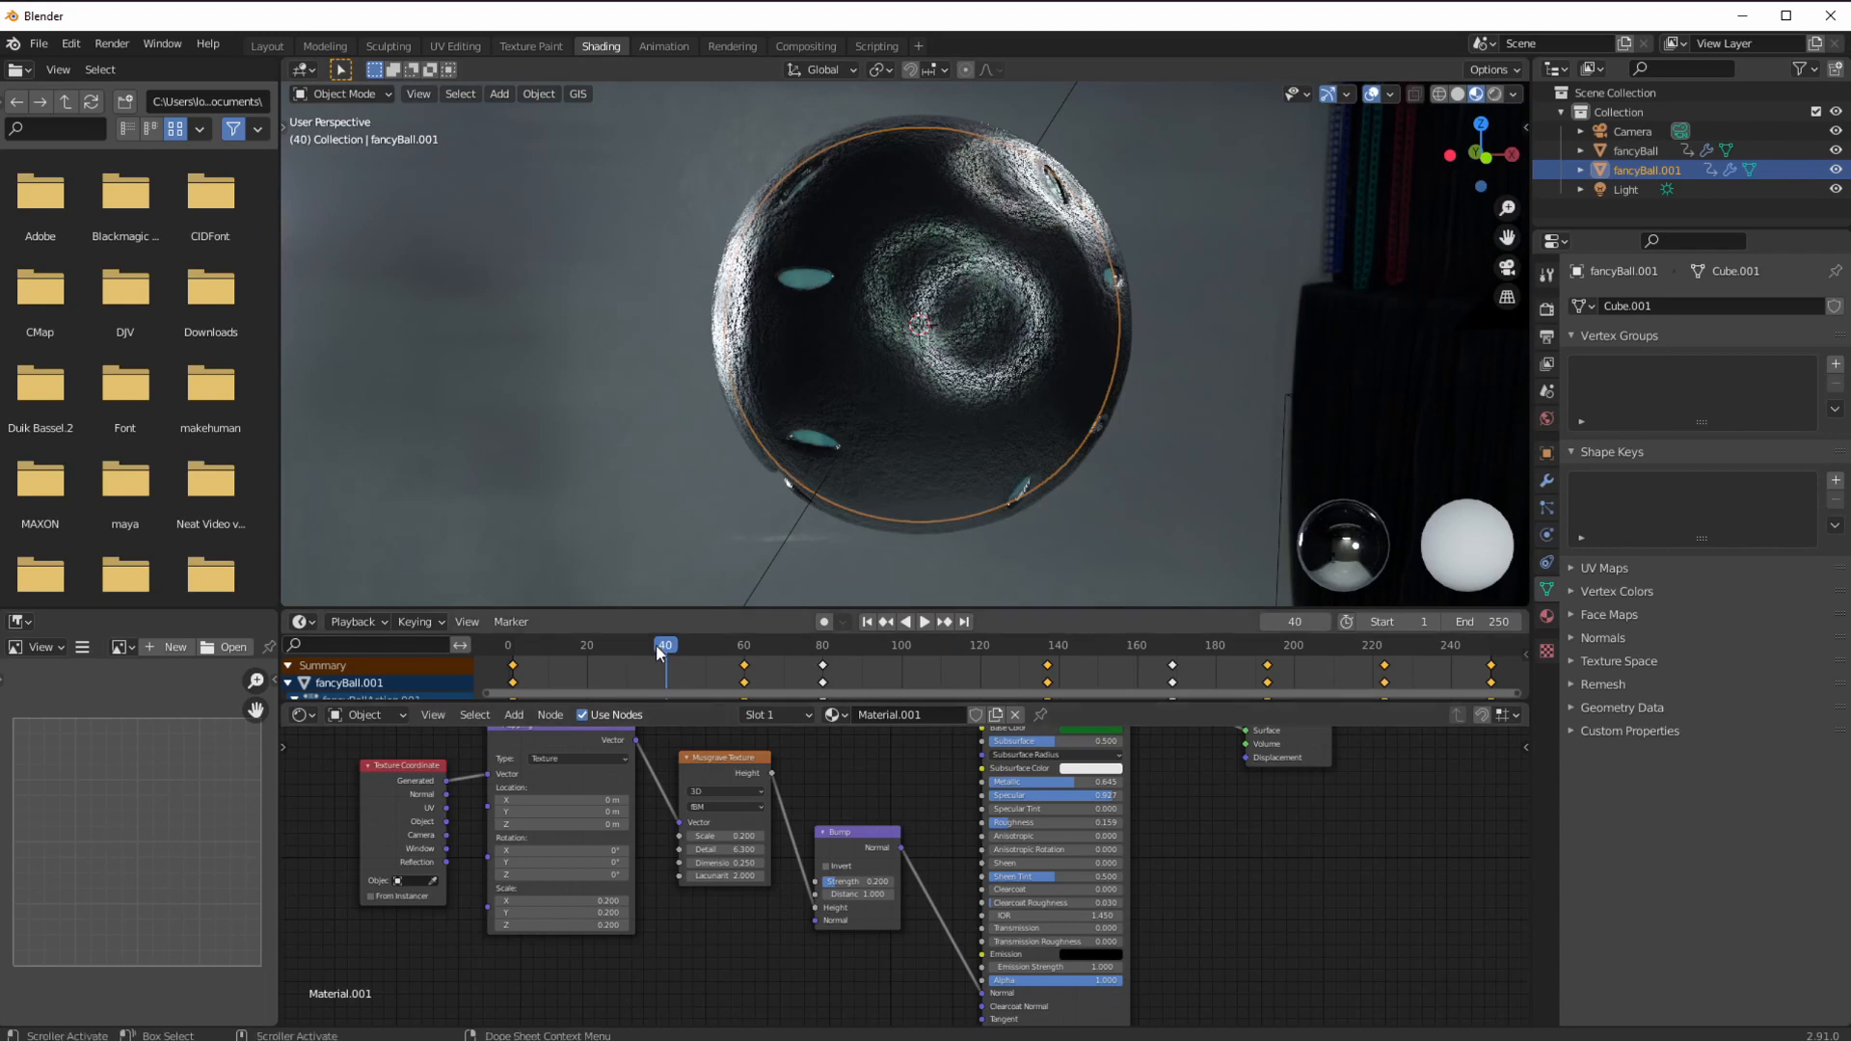
Play the animation, stop at frame 238 and look at the balls through the camera.
{"action": "left_click", "coordinate": [542, 646]}
{"action": "key", "text": "space"}
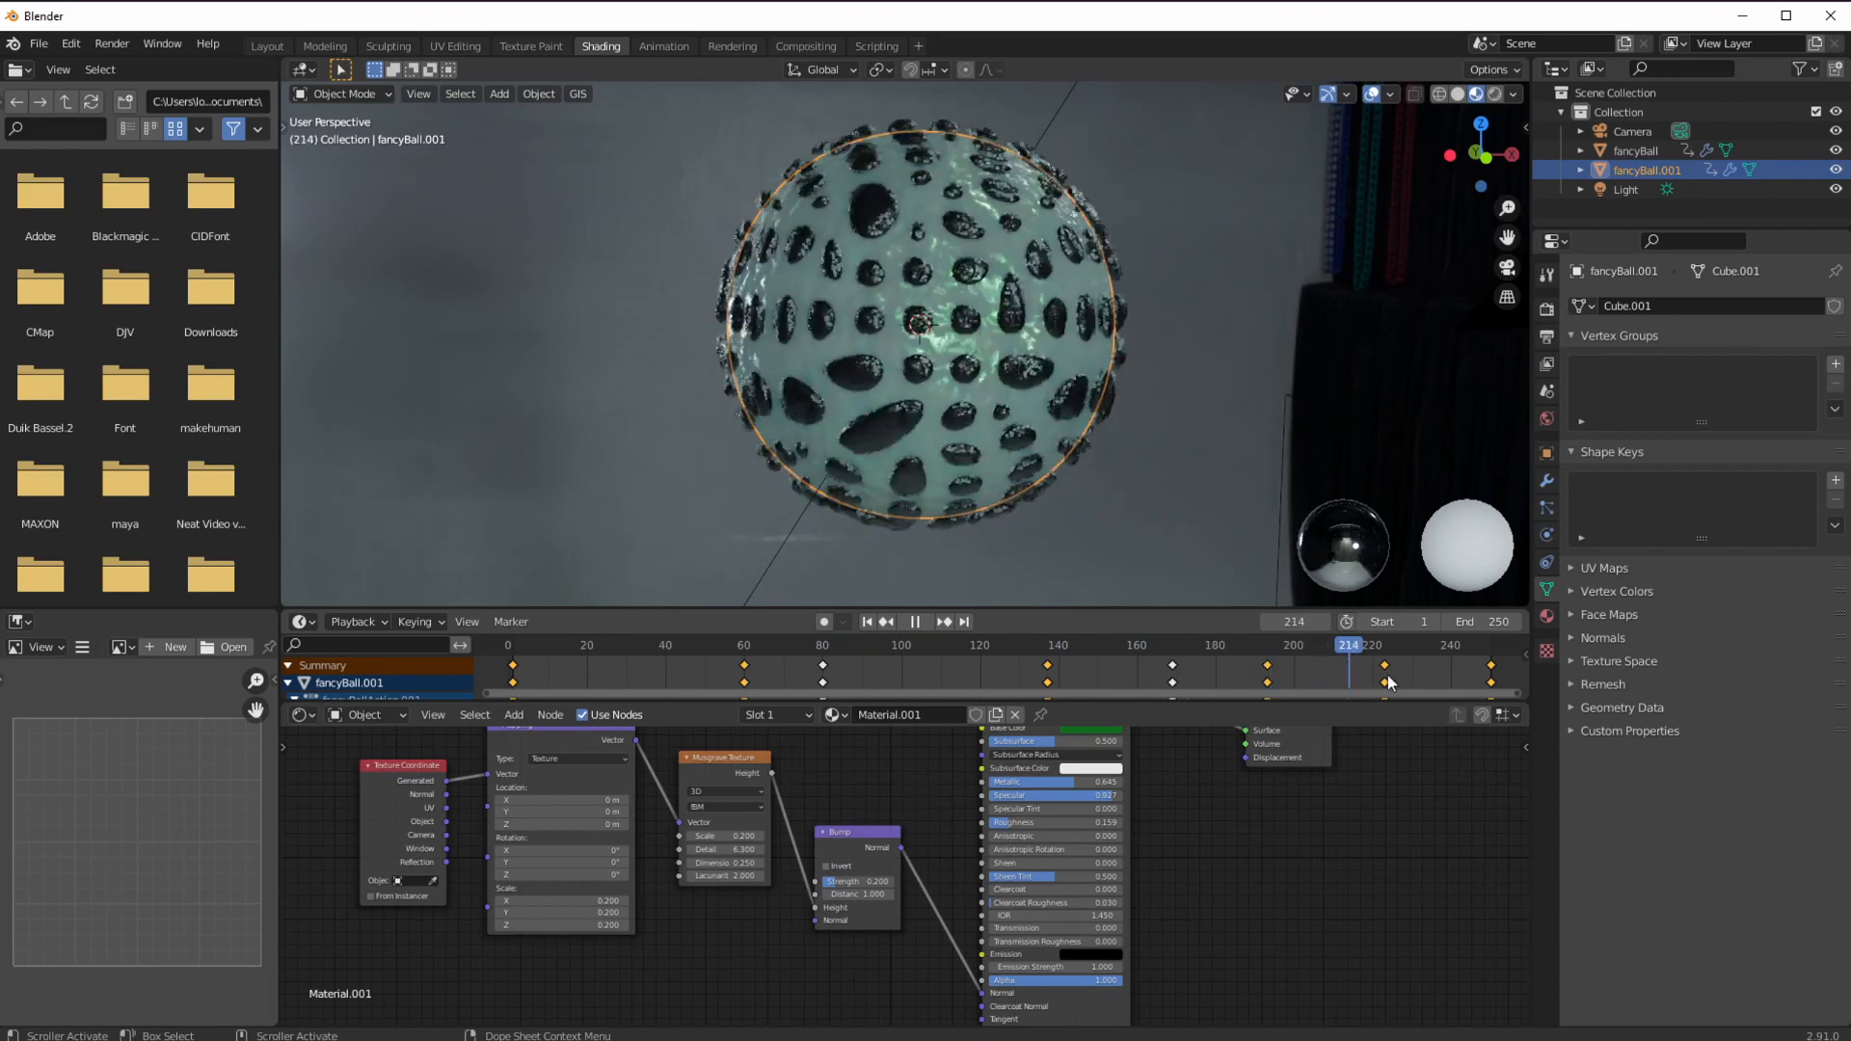
{"action": "mouse_move", "coordinate": [1454, 683]}
{"action": "left_mouse_down"}
{"action": "mouse_move", "coordinate": [1472, 683]}
{"action": "mouse_move", "coordinate": [1298, 667]}
{"action": "mouse_move", "coordinate": [1442, 667]}
{"action": "left_mouse_up"}
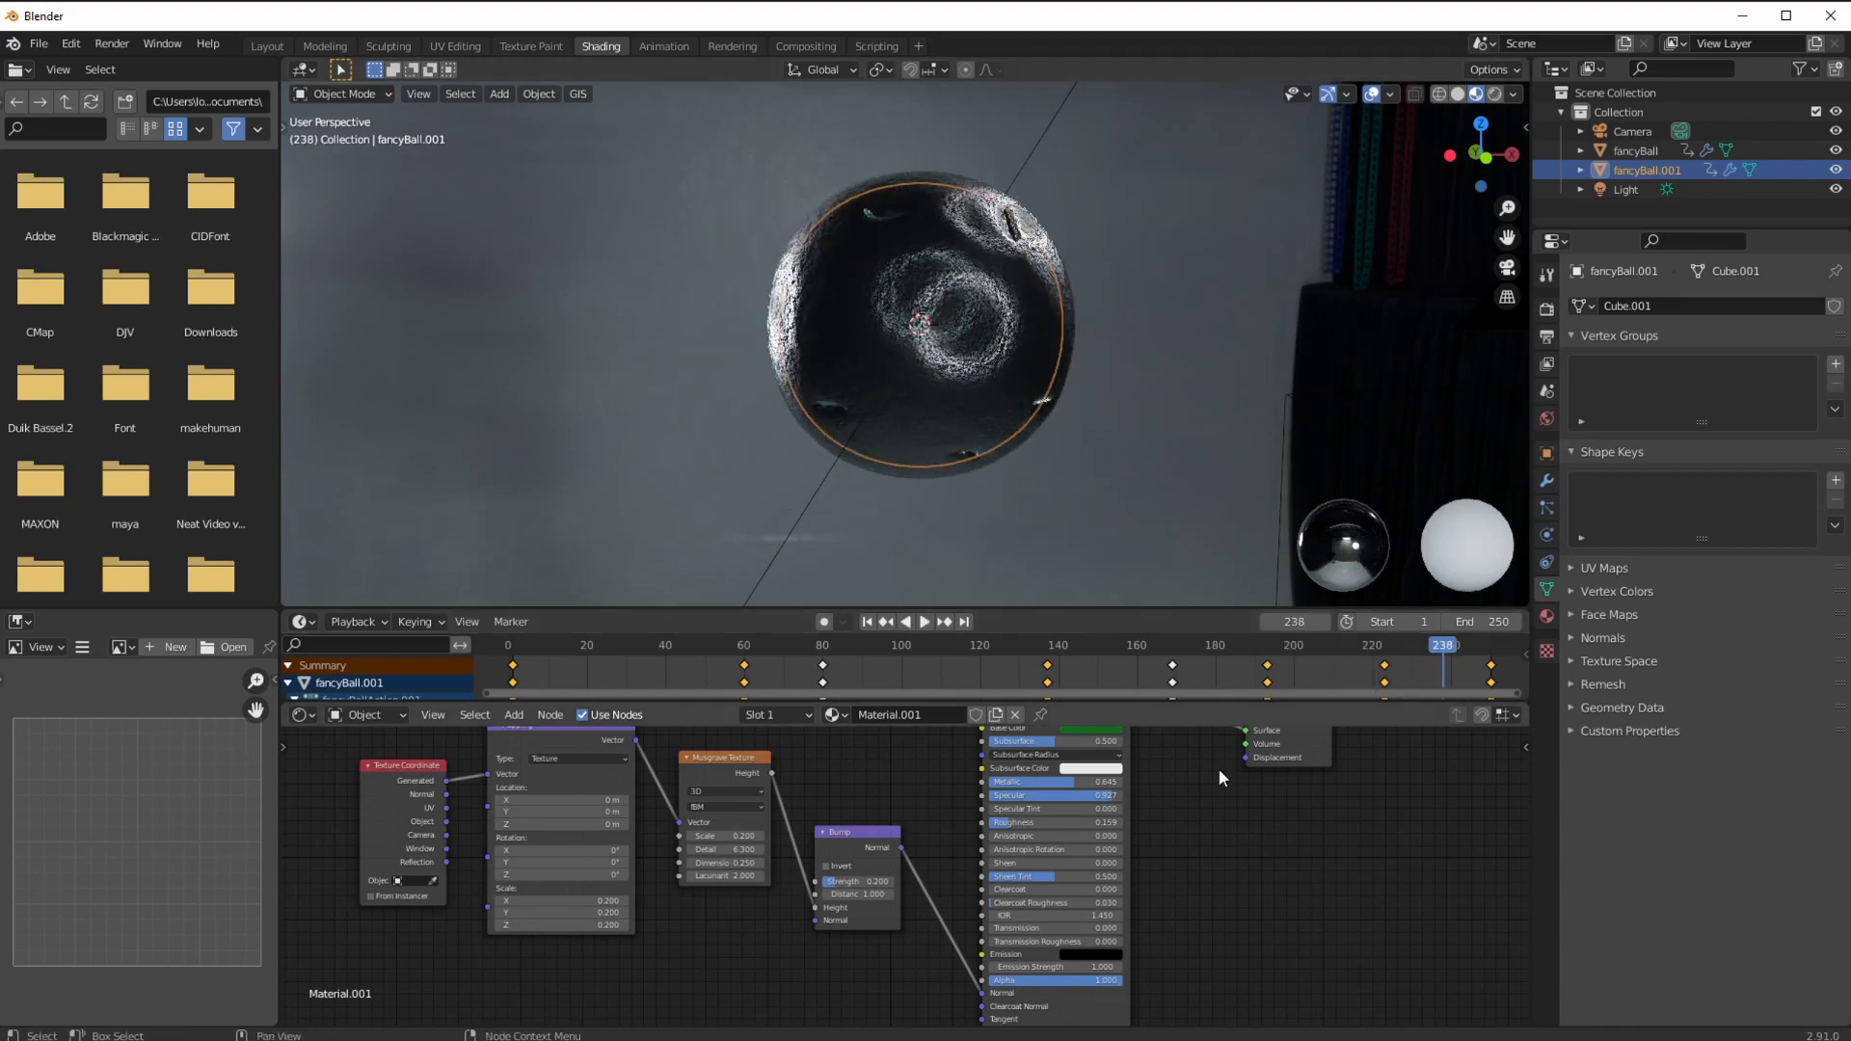
{"action": "key", "text": "KP_0"}
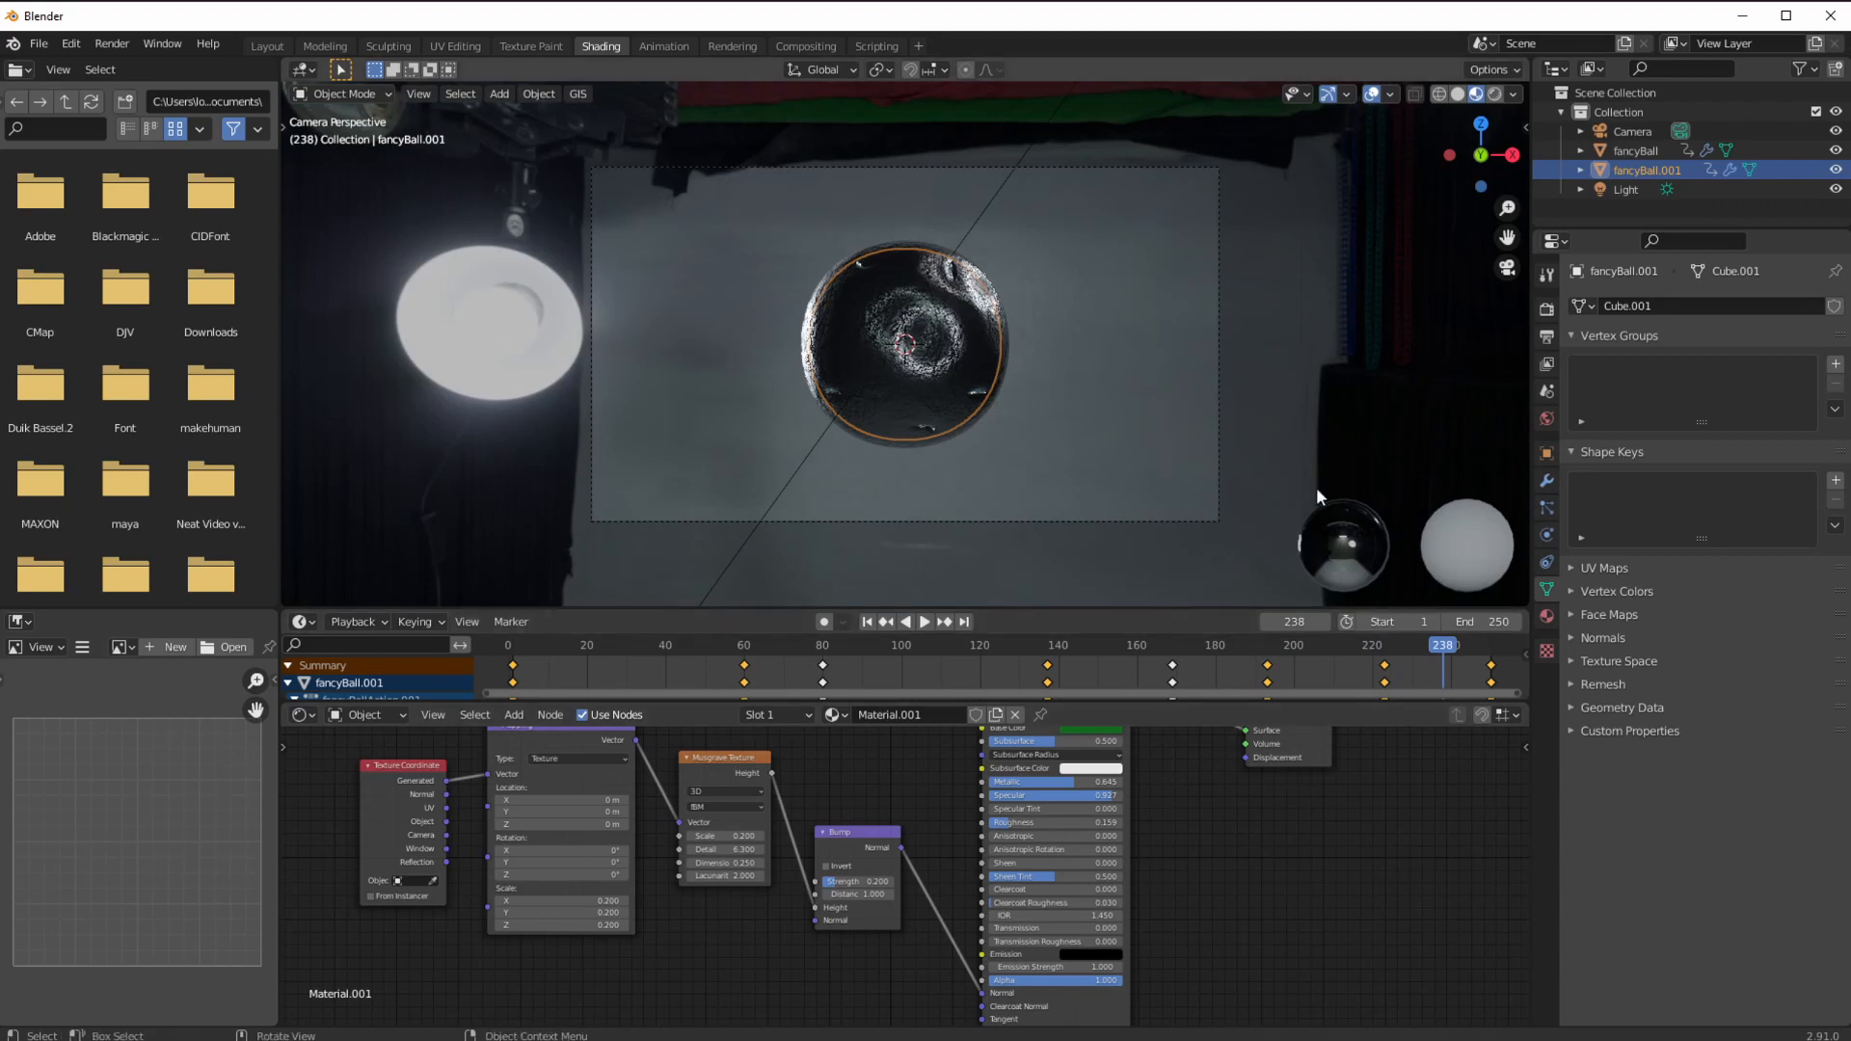
Set the render output format to OpenEXR MultiLayer and the frame rate to 25 fps.
{"action": "left_click", "coordinate": [1546, 336]}
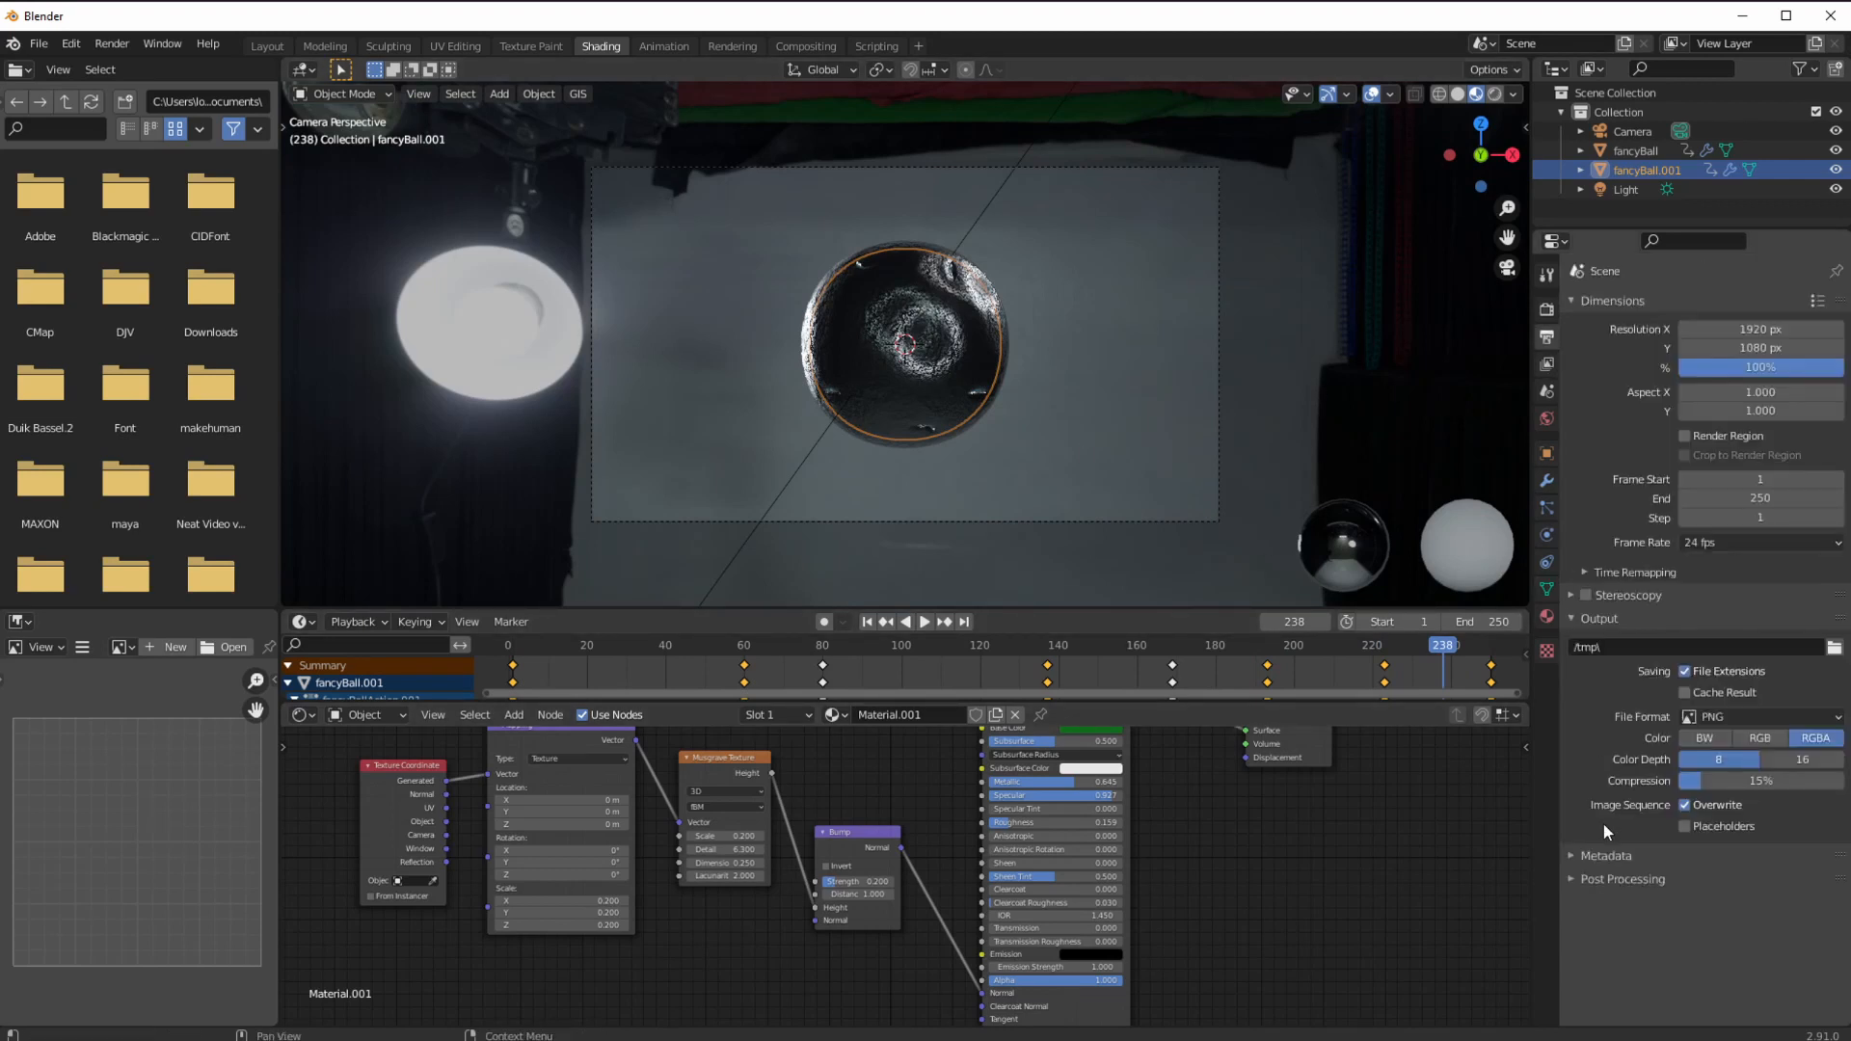
{"action": "left_click", "coordinate": [1709, 716]}
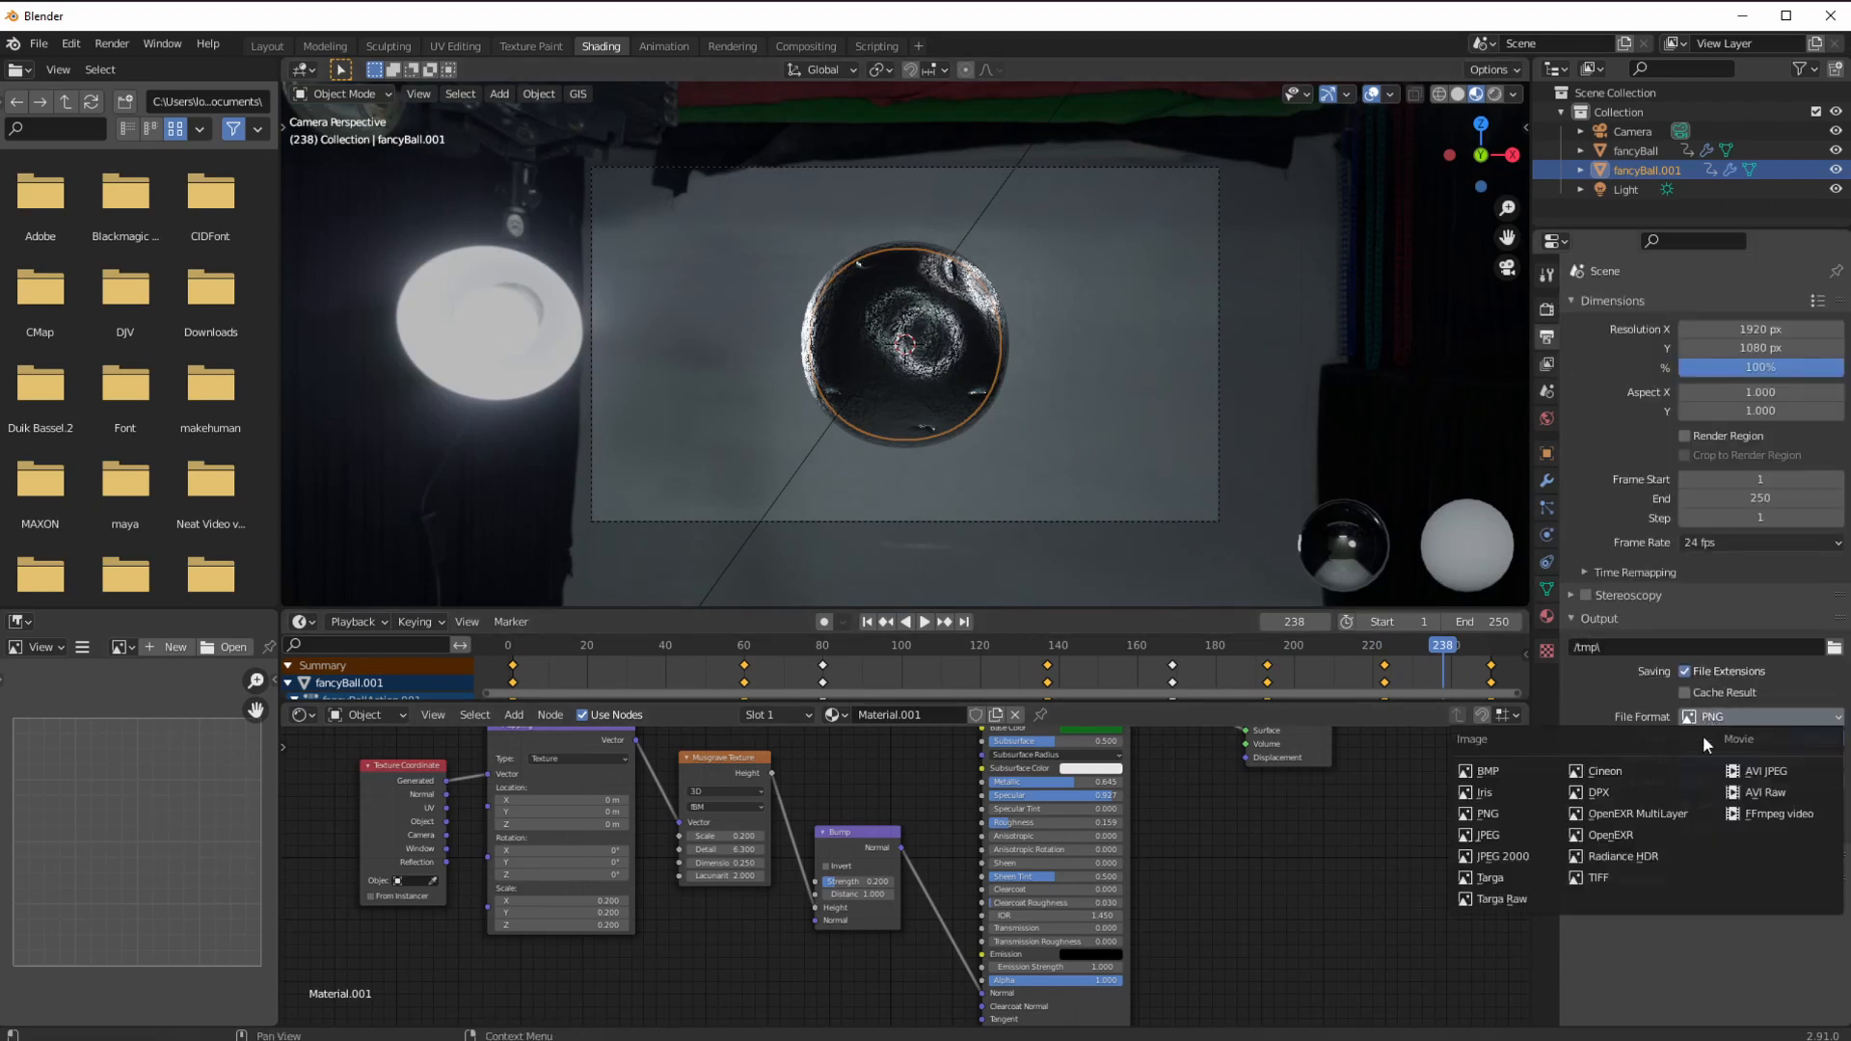
{"action": "left_click", "coordinate": [1635, 814]}
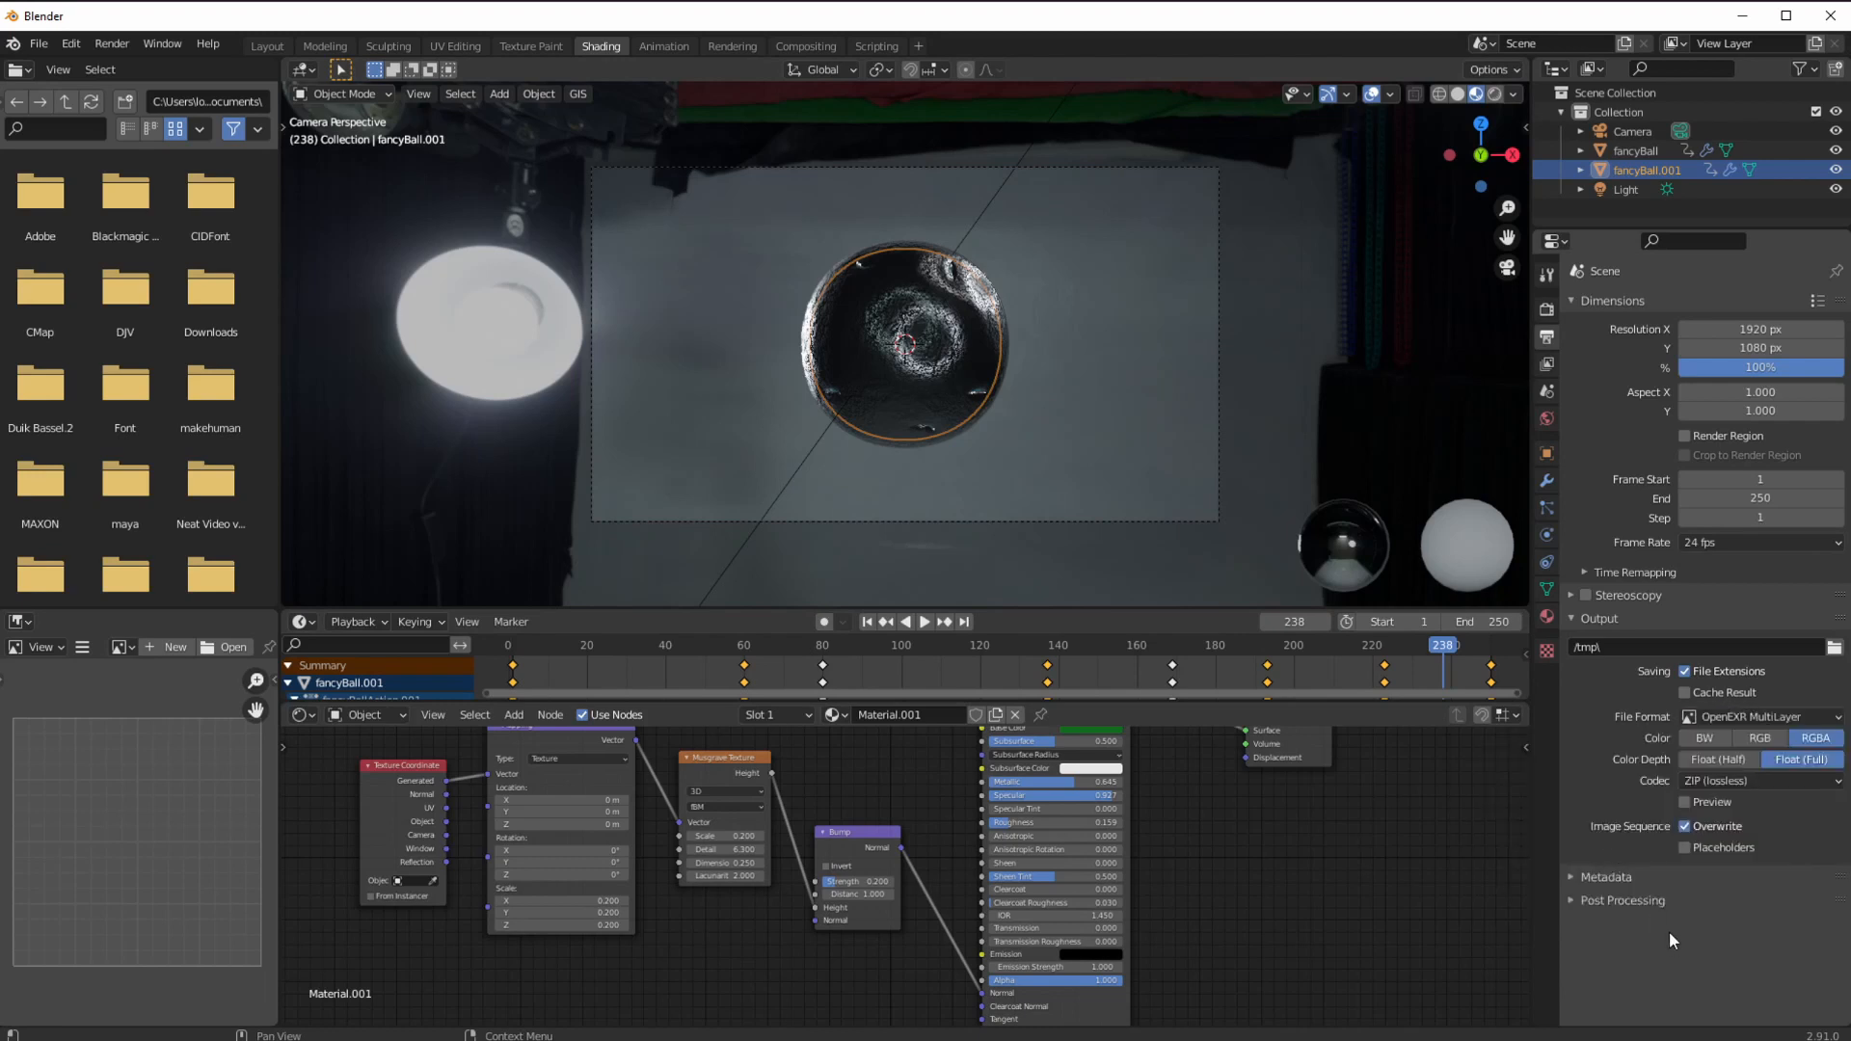
{"action": "left_click", "coordinate": [1695, 544]}
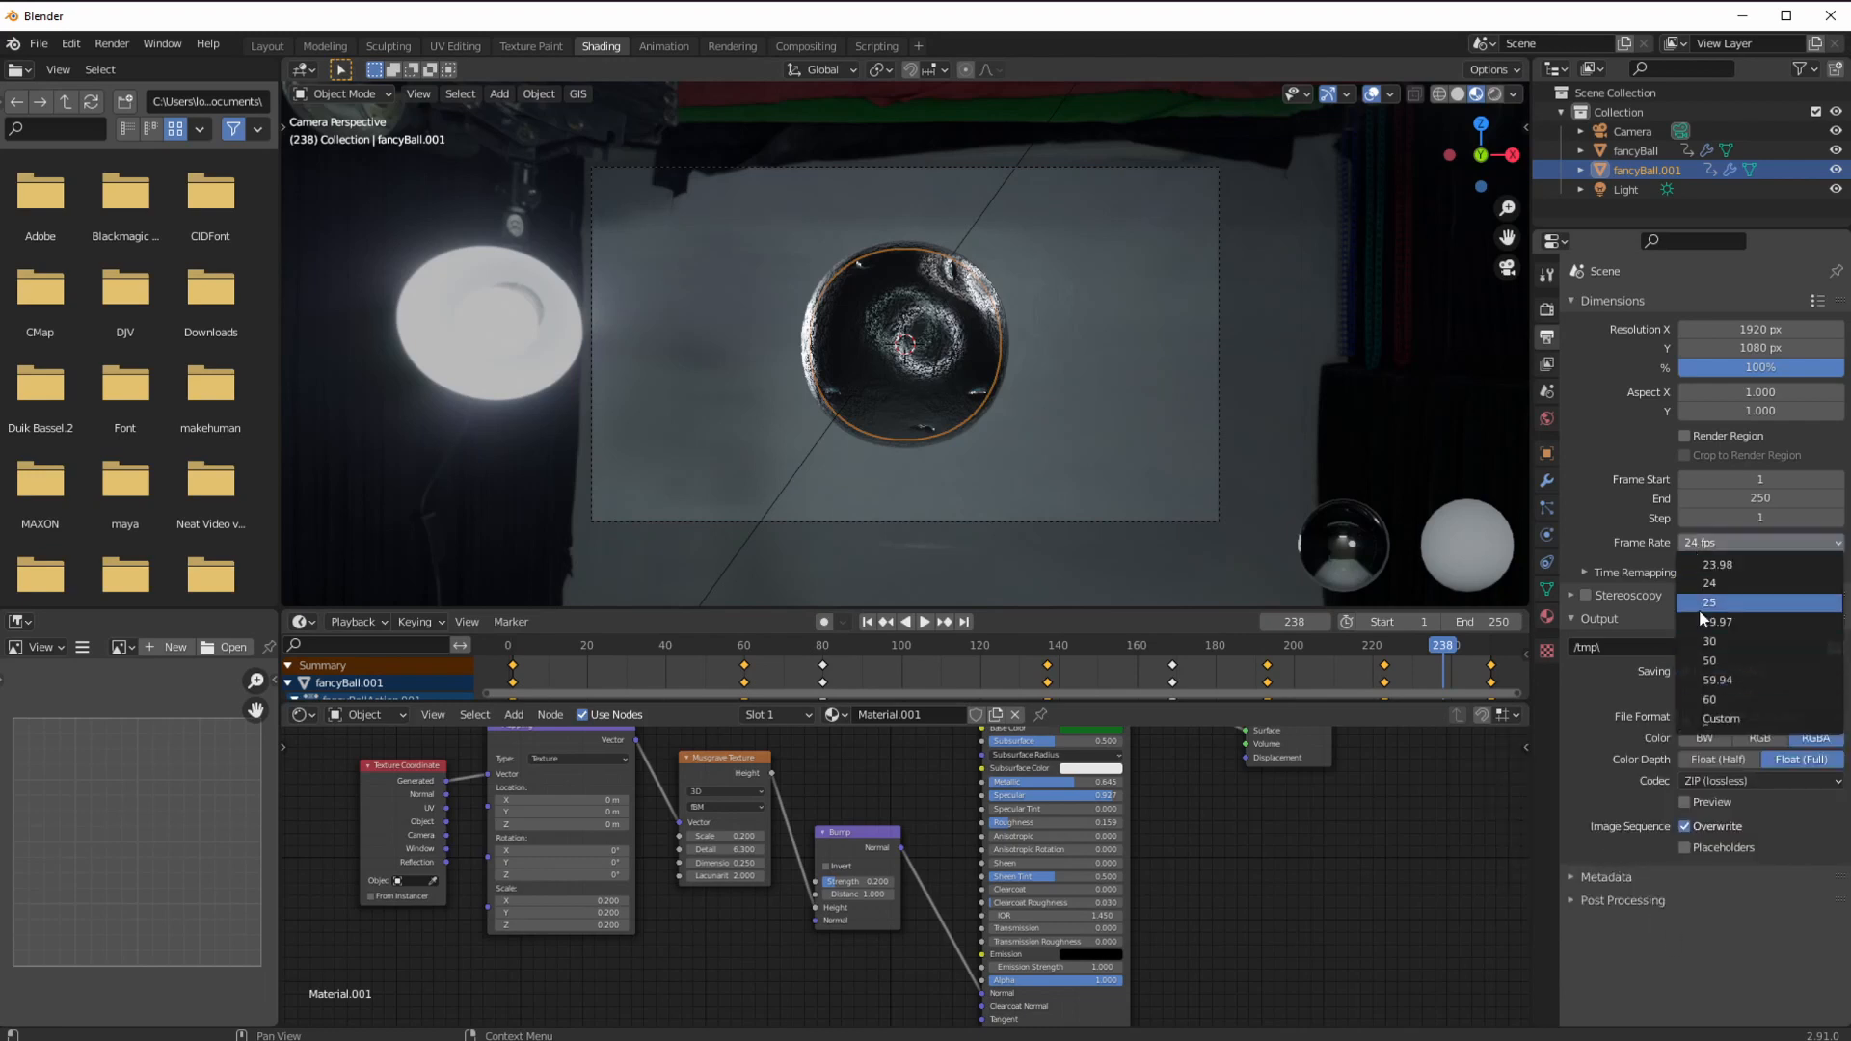
{"action": "left_click", "coordinate": [1709, 602]}
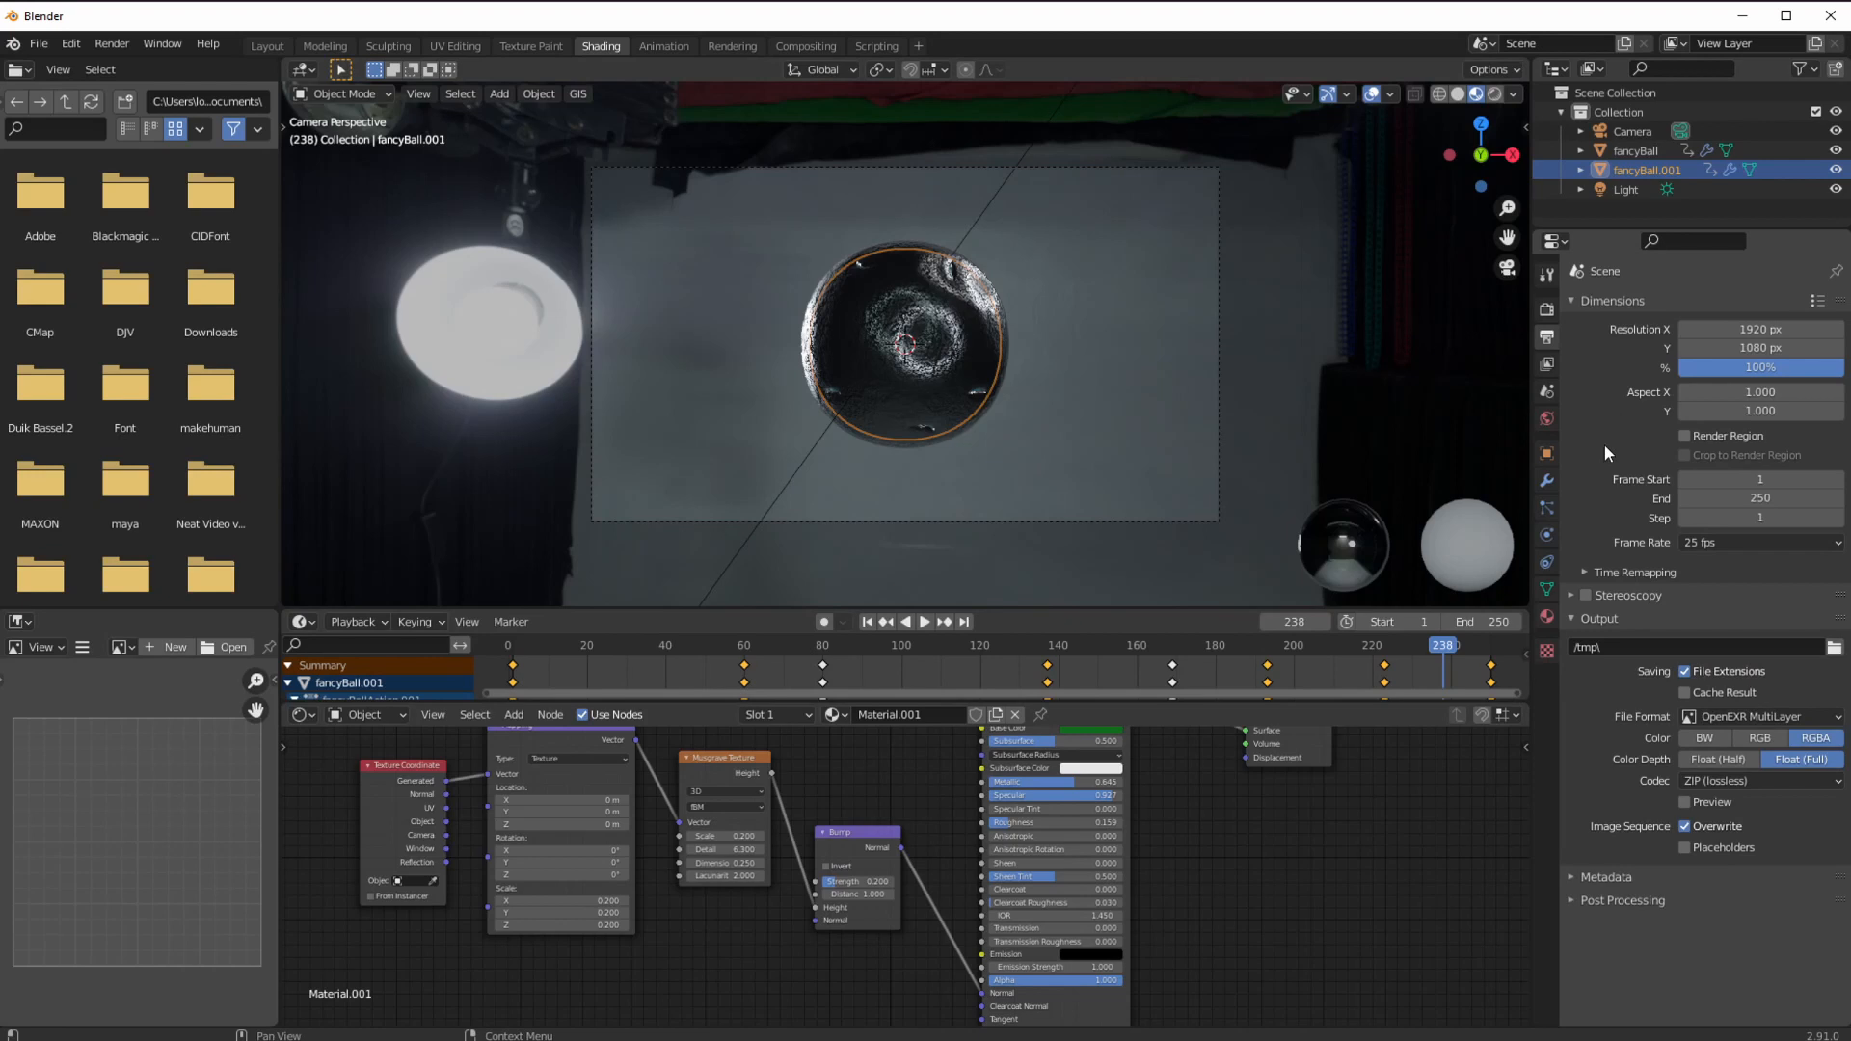
{"action": "left_click", "coordinate": [1547, 313]}
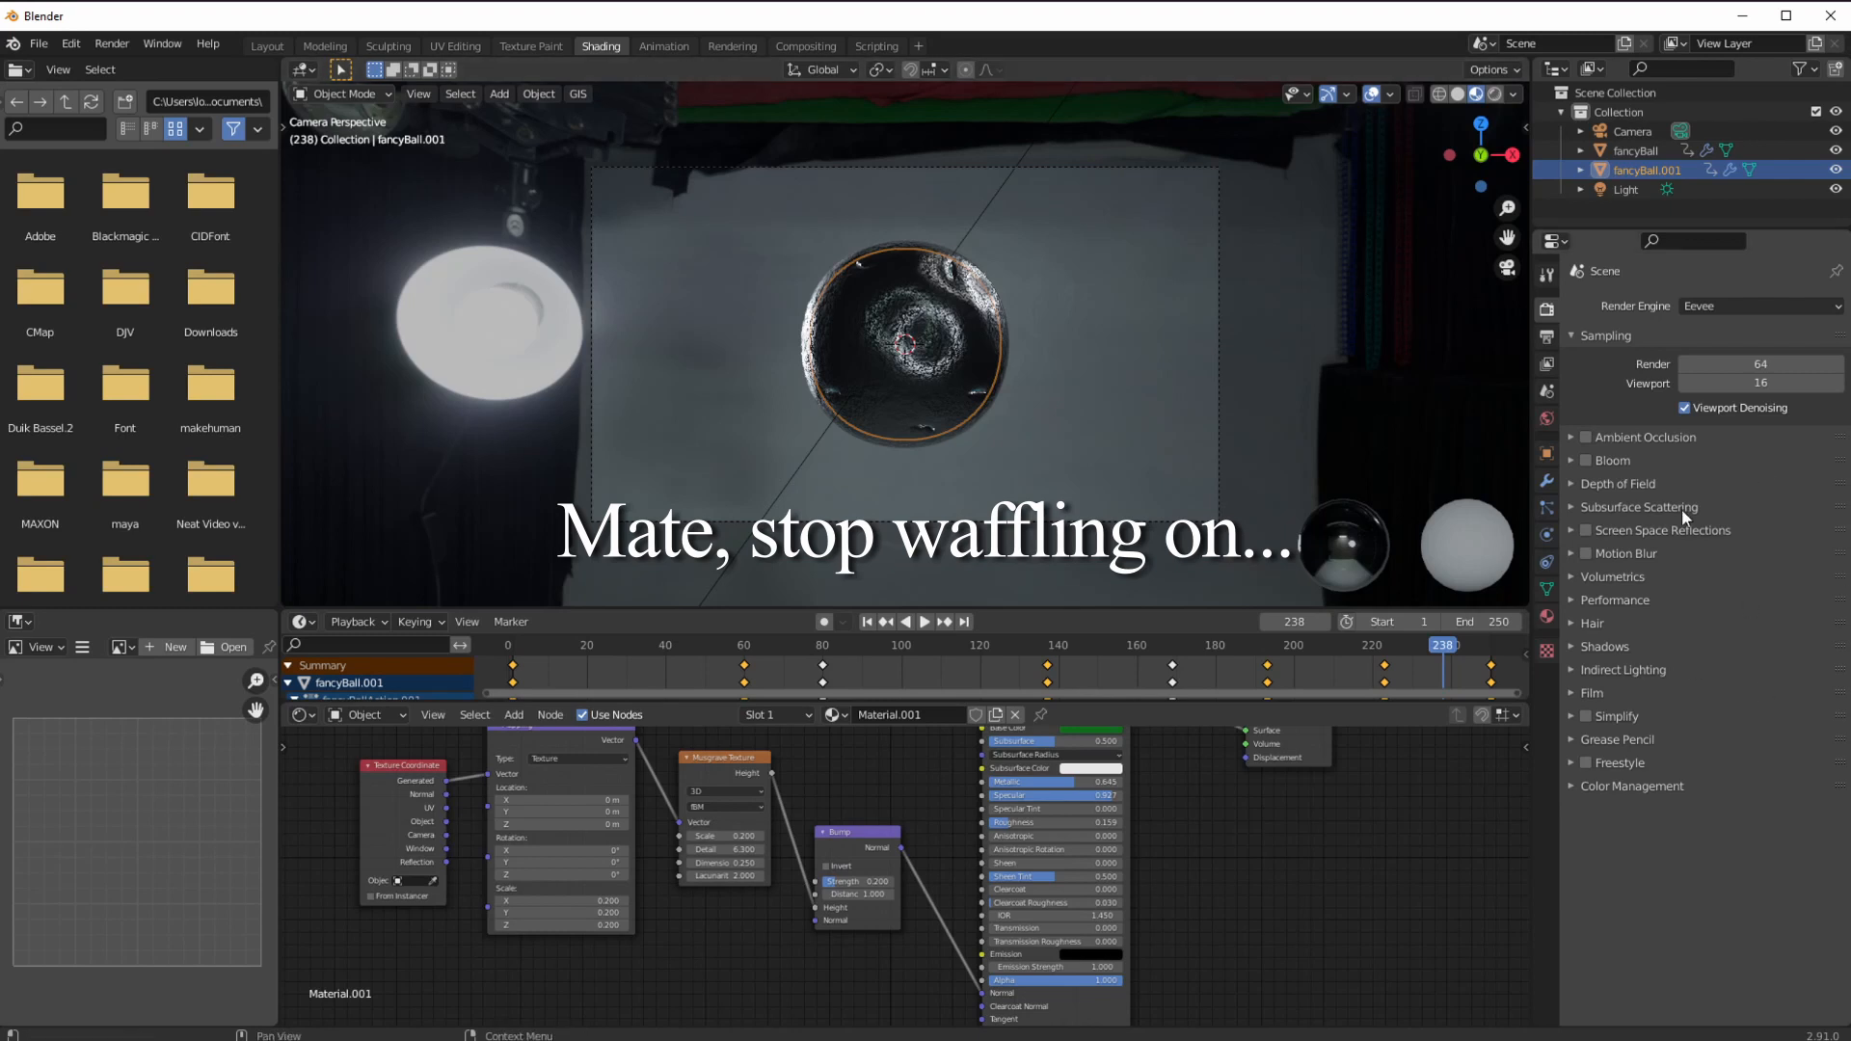
{"action": "left_click", "coordinate": [1546, 481]}
{"action": "scroll", "coordinate": [1574, 397], "scroll_direction": "down", "scroll_amount": 3}
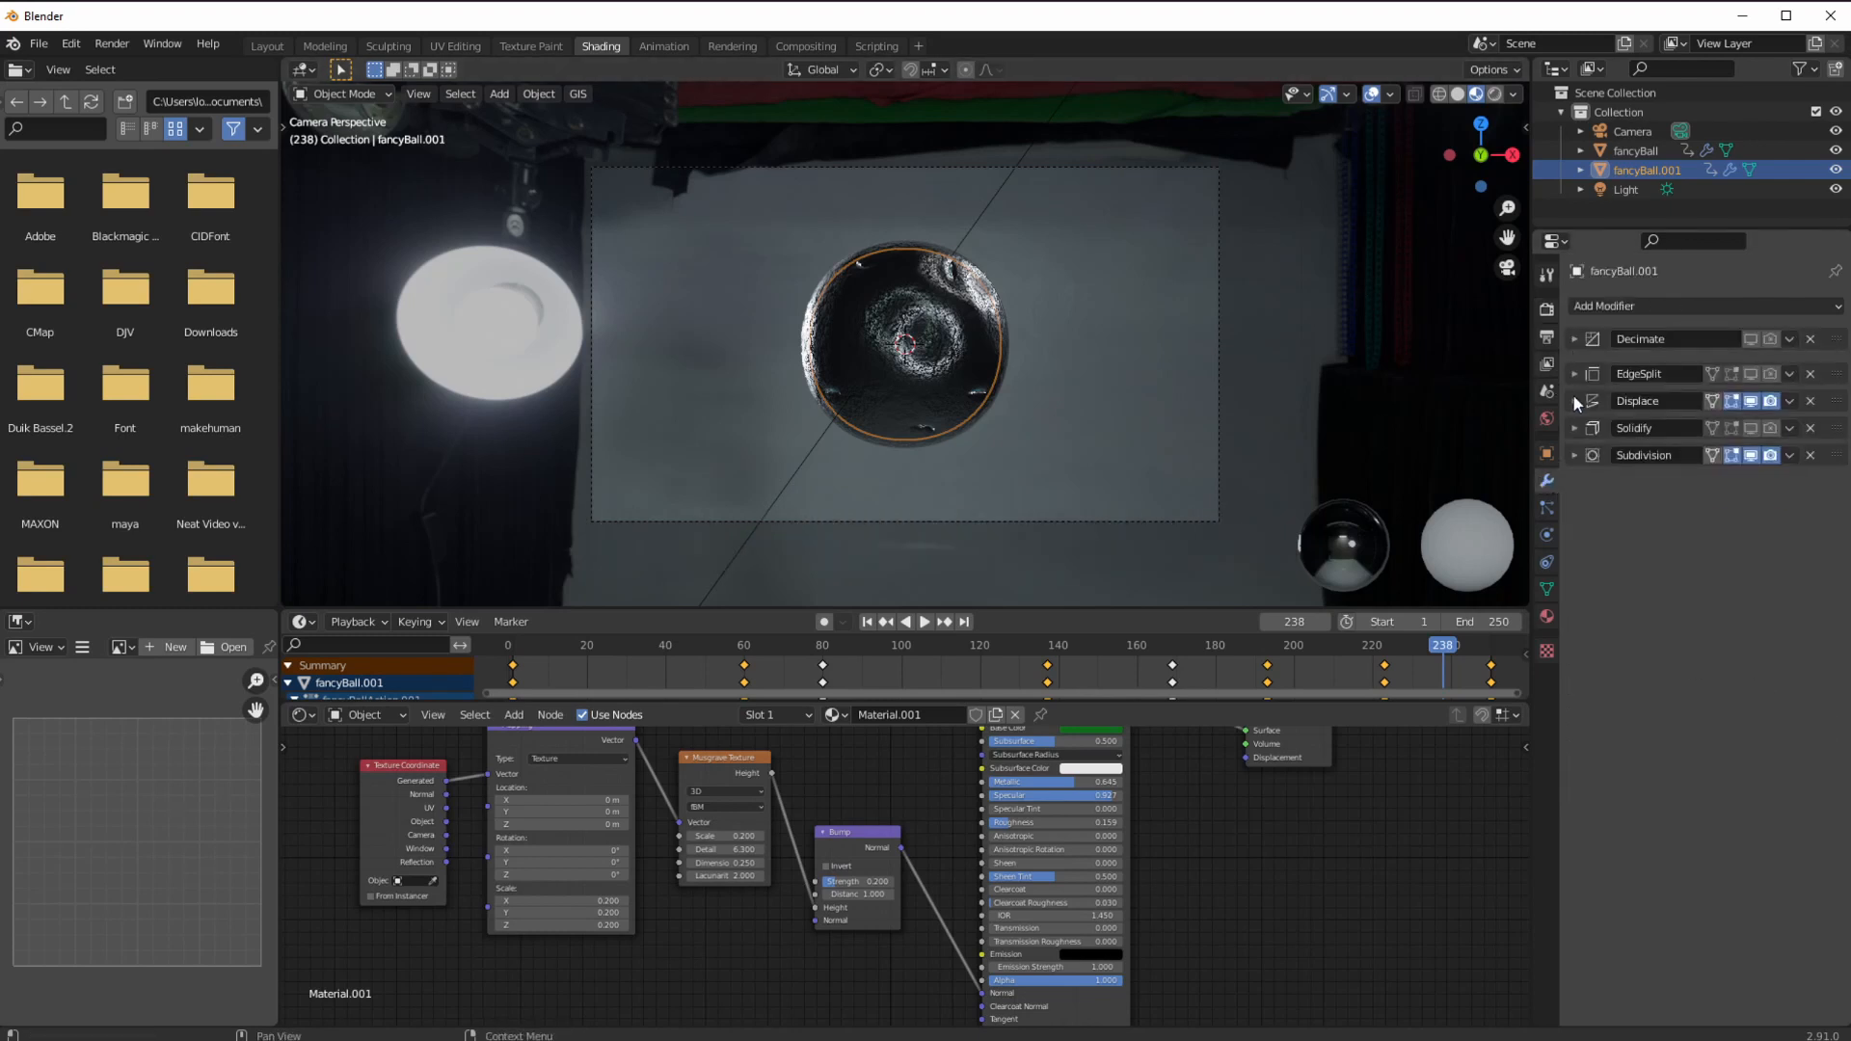
Browse for the render output location and create a folder named cookiesNCream inside tut010.
{"action": "left_click", "coordinate": [1547, 337]}
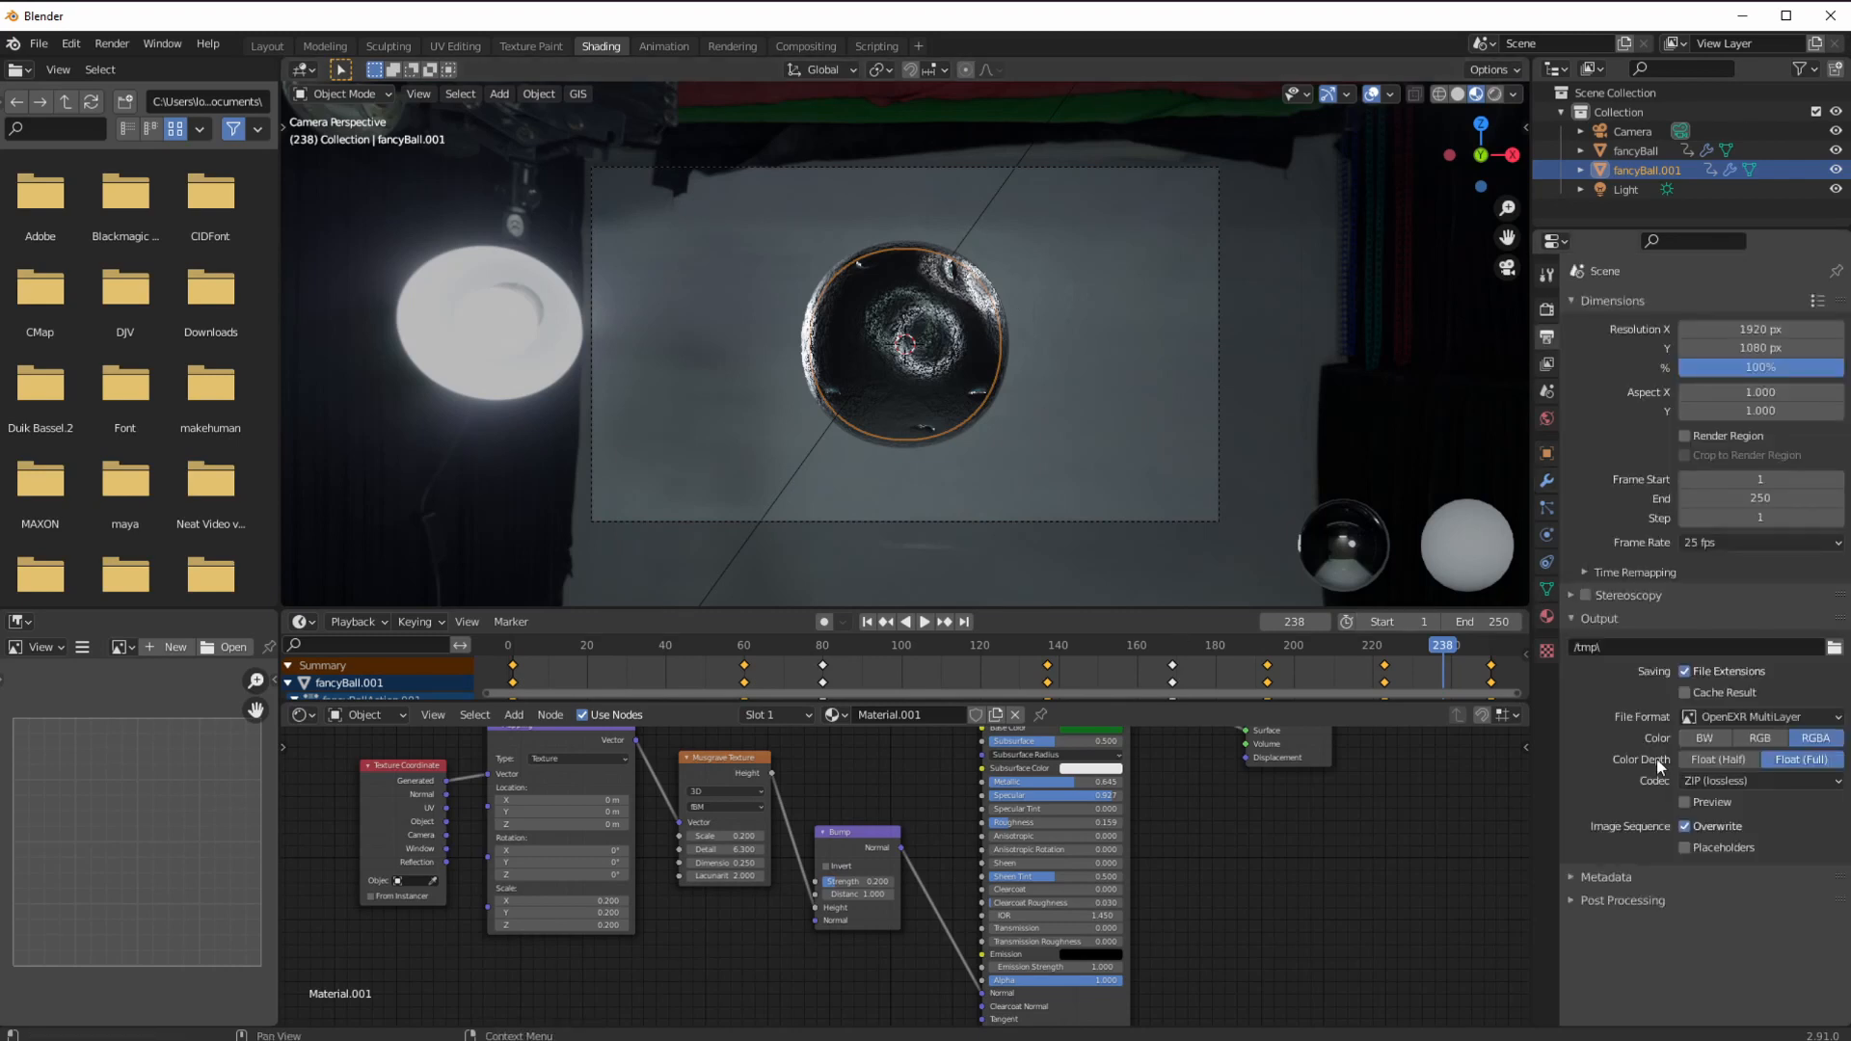
{"action": "left_click", "coordinate": [1834, 648]}
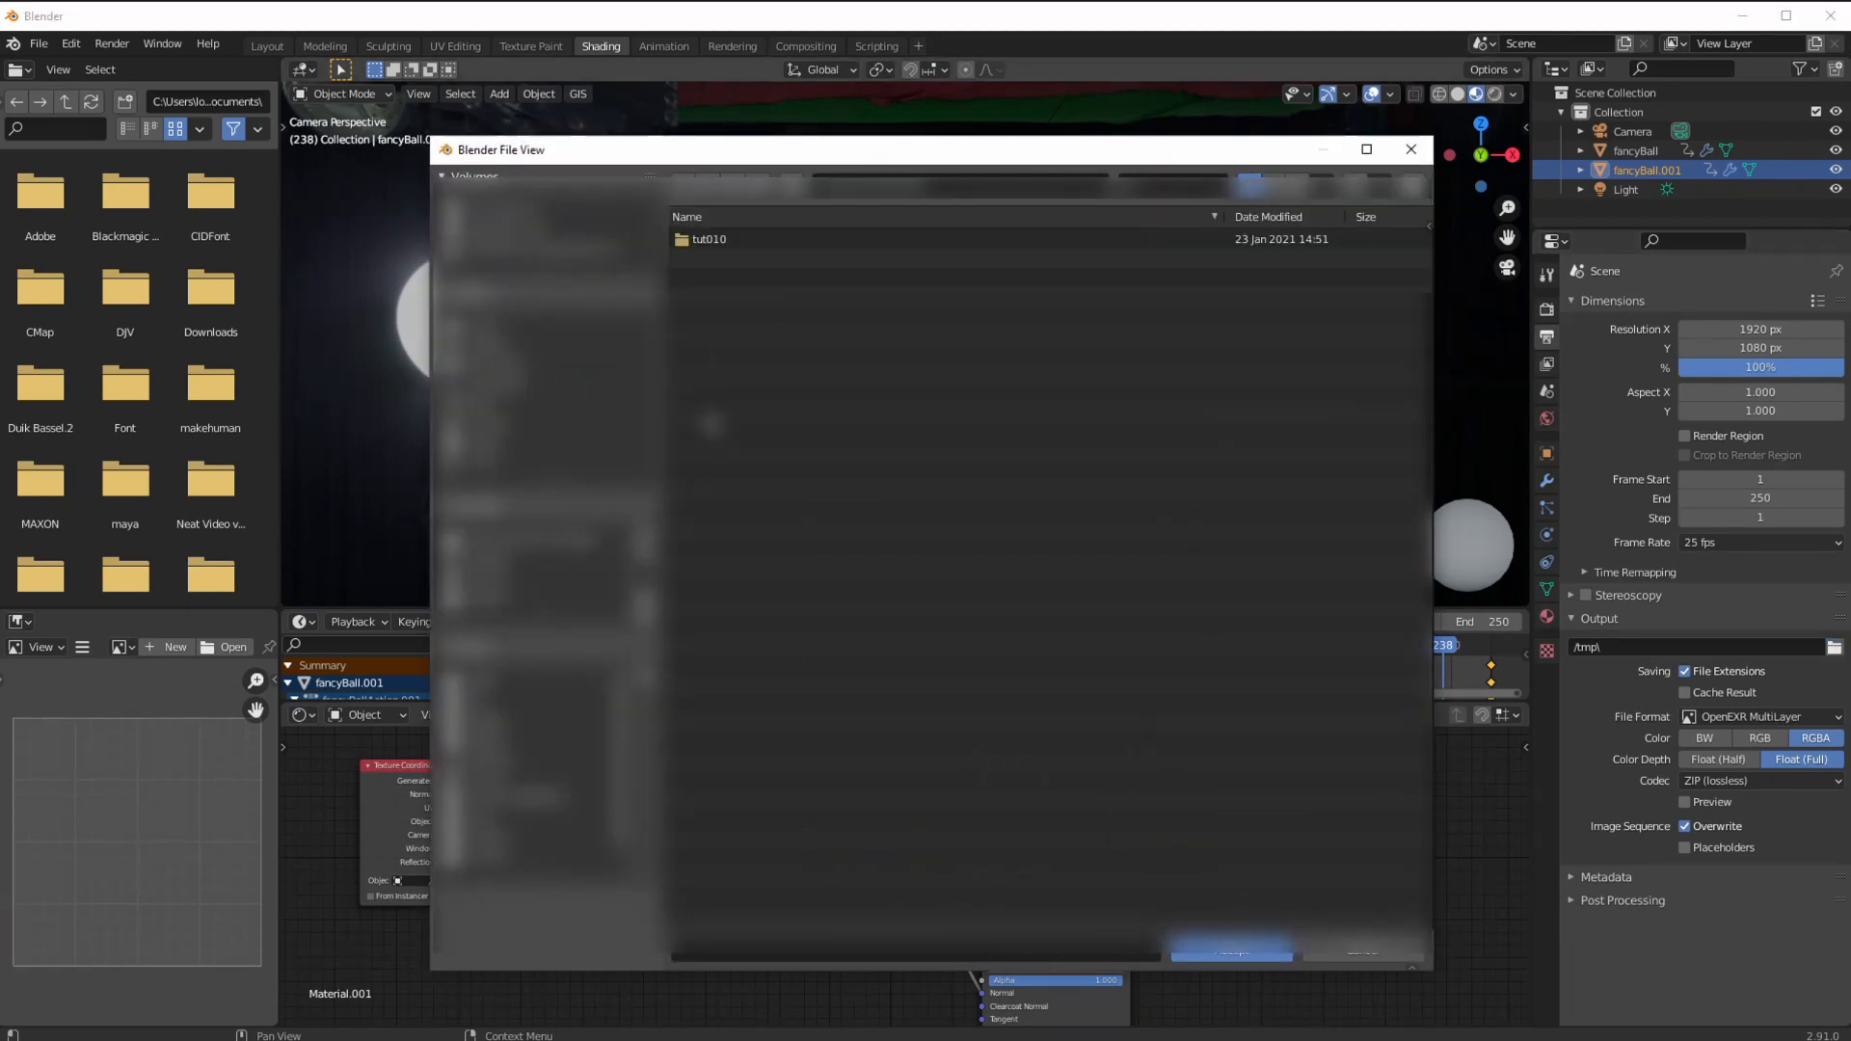
{"action": "double_click", "coordinate": [713, 238]}
{"action": "left_click", "coordinate": [789, 195]}
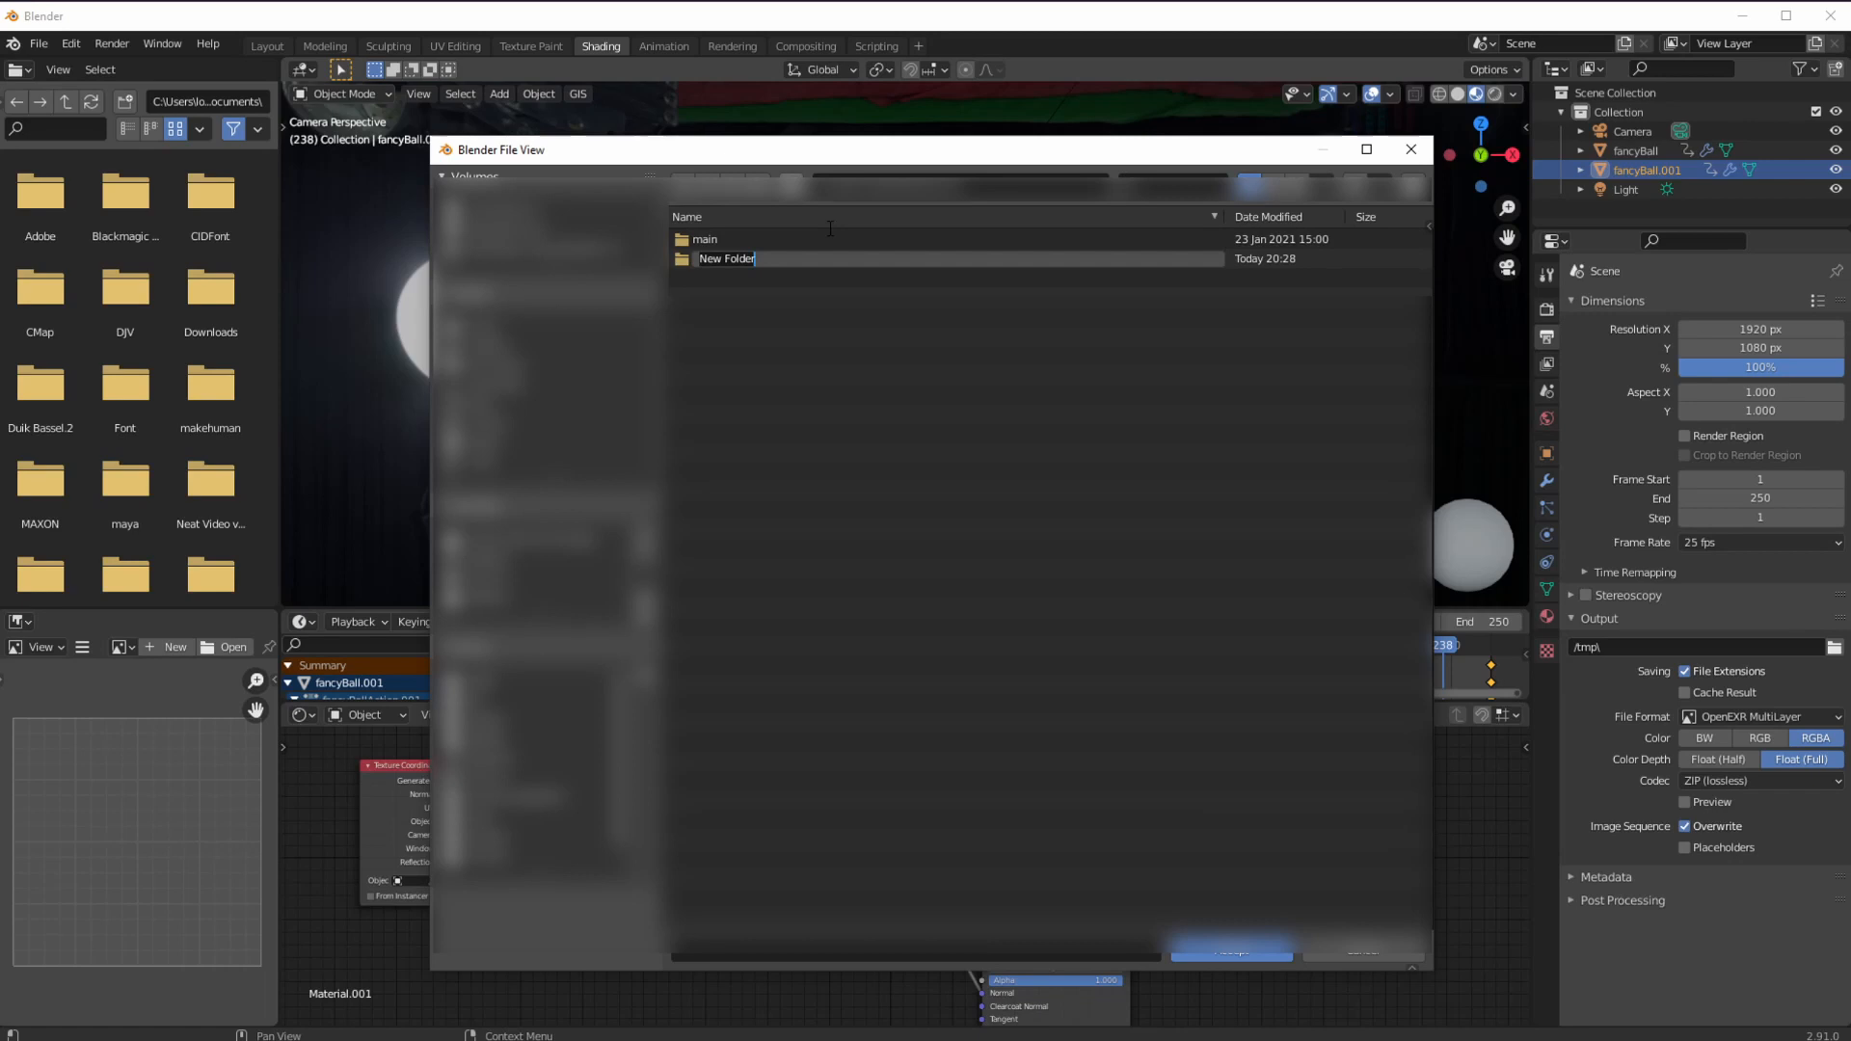
{"action": "type", "text": "coo"}
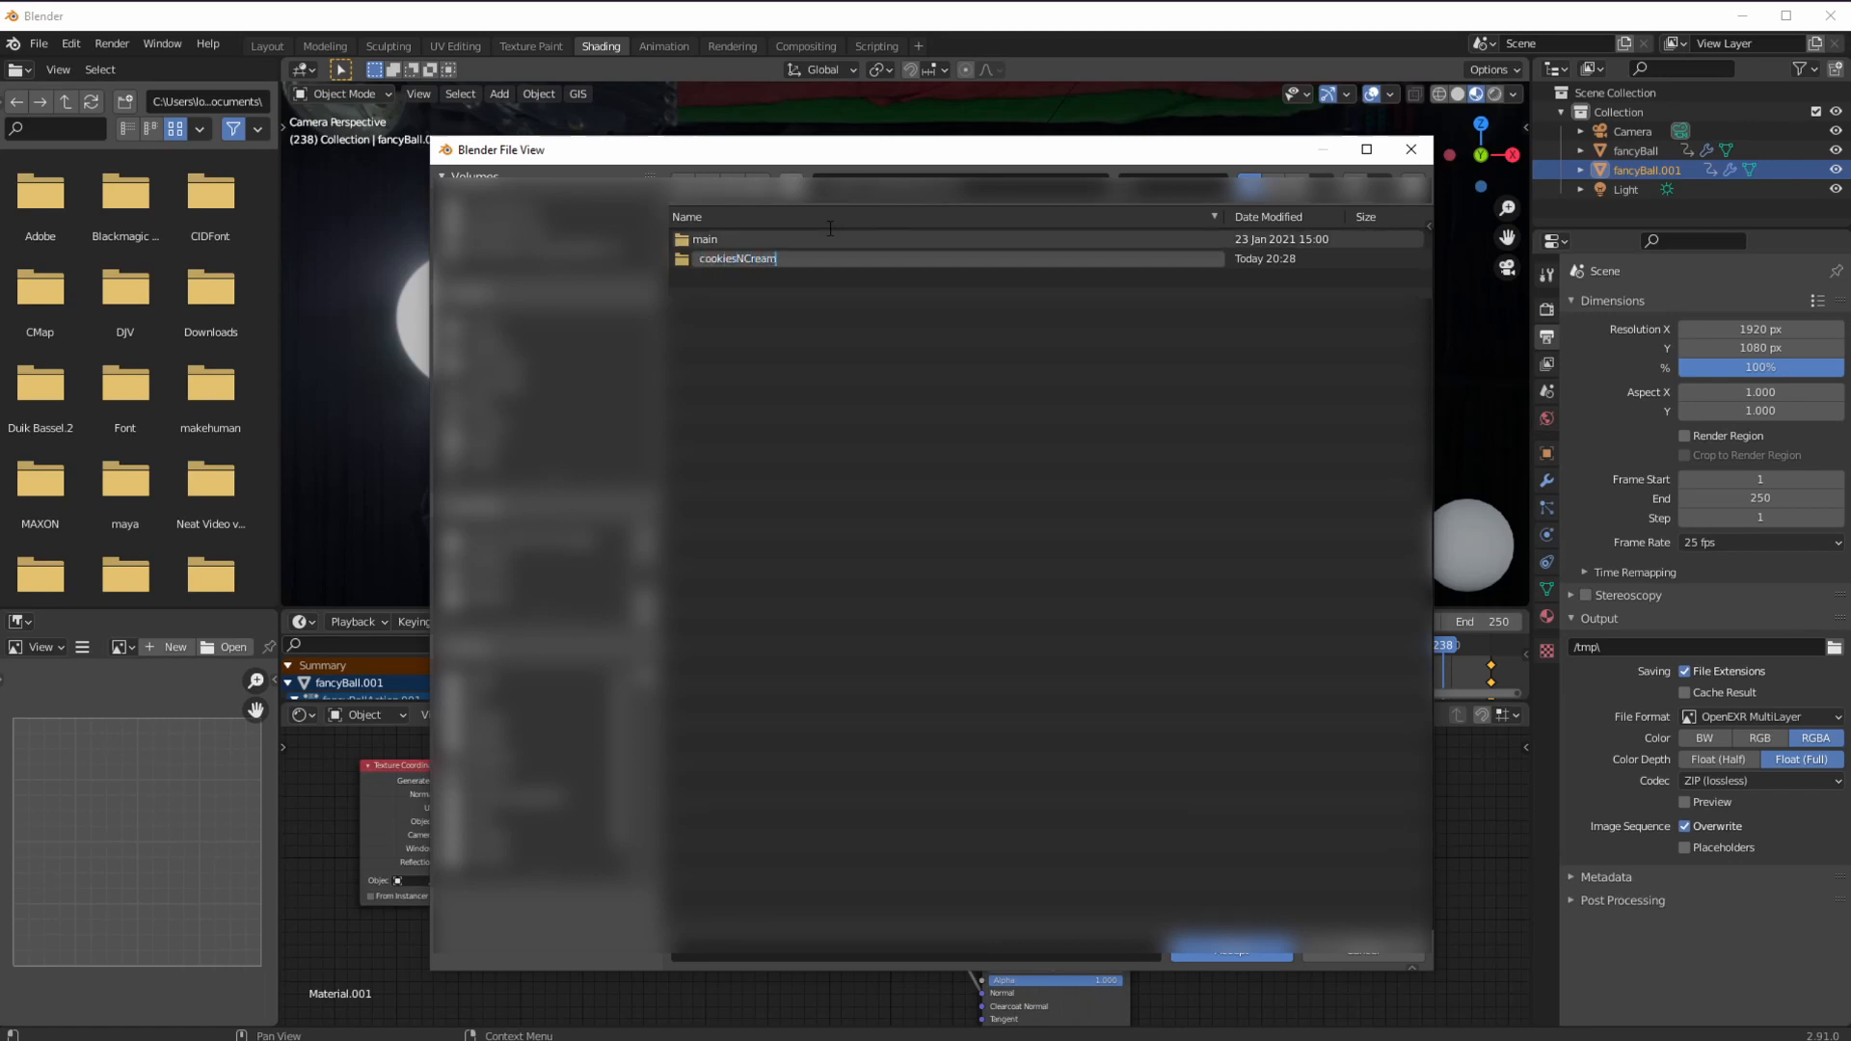
{"action": "type", "text": "kiesNCream"}
{"action": "key", "text": "Return"}
Use the cookiesNCream folder as the output path with the file name prefix cnc_.
{"action": "double_click", "coordinate": [831, 239]}
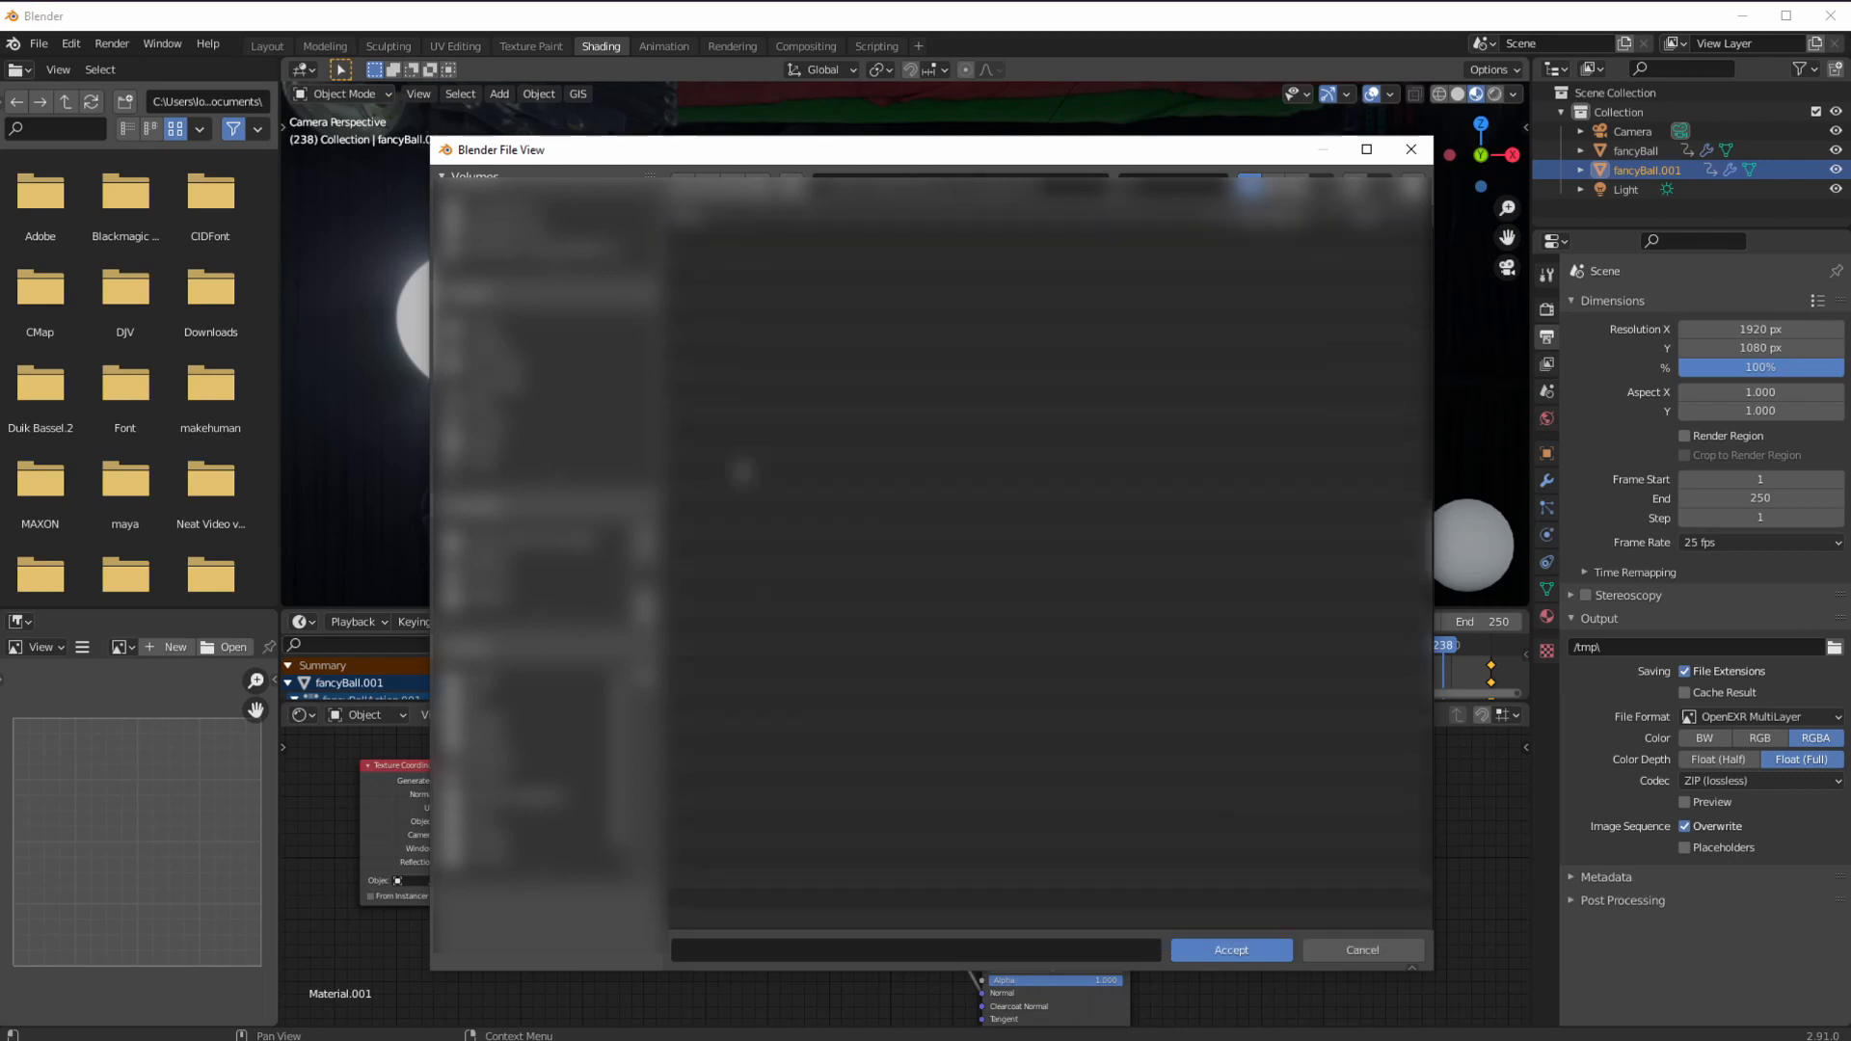
{"action": "left_click", "coordinate": [784, 953]}
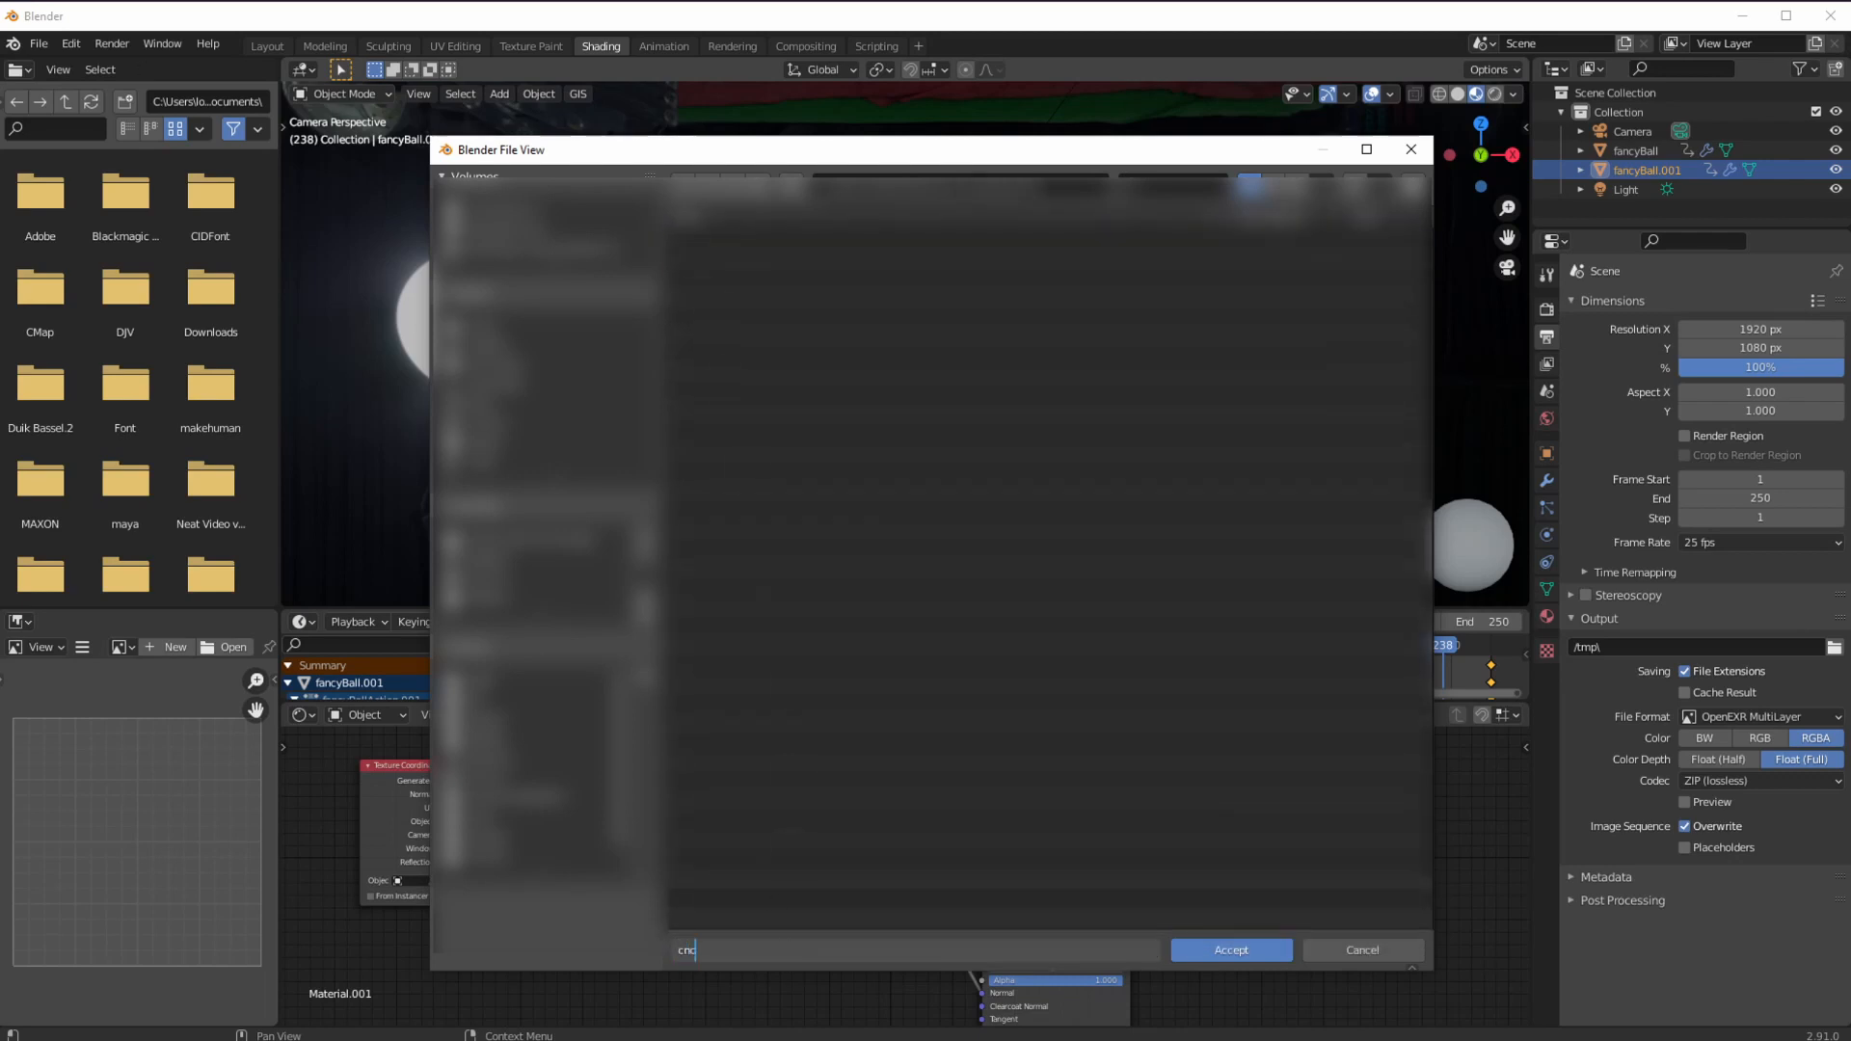
{"action": "type", "text": "cnc_"}
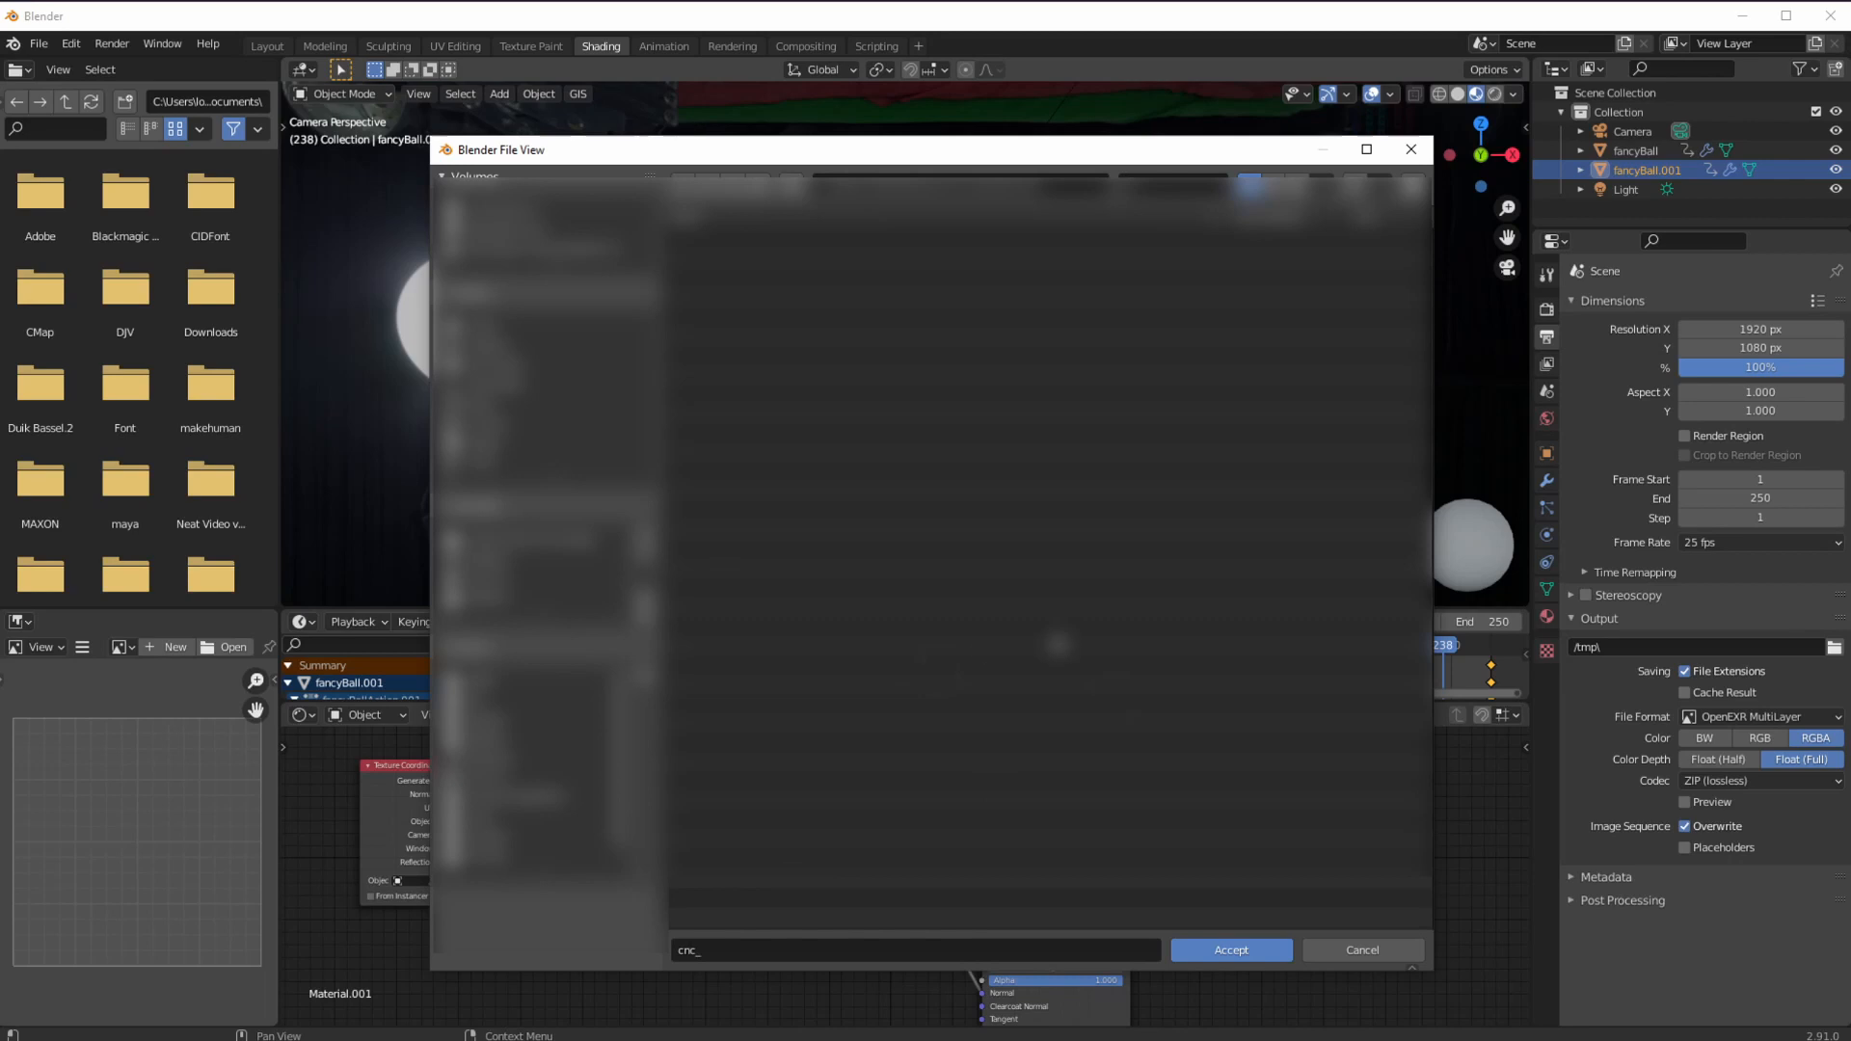
{"action": "left_click", "coordinate": [1201, 951]}
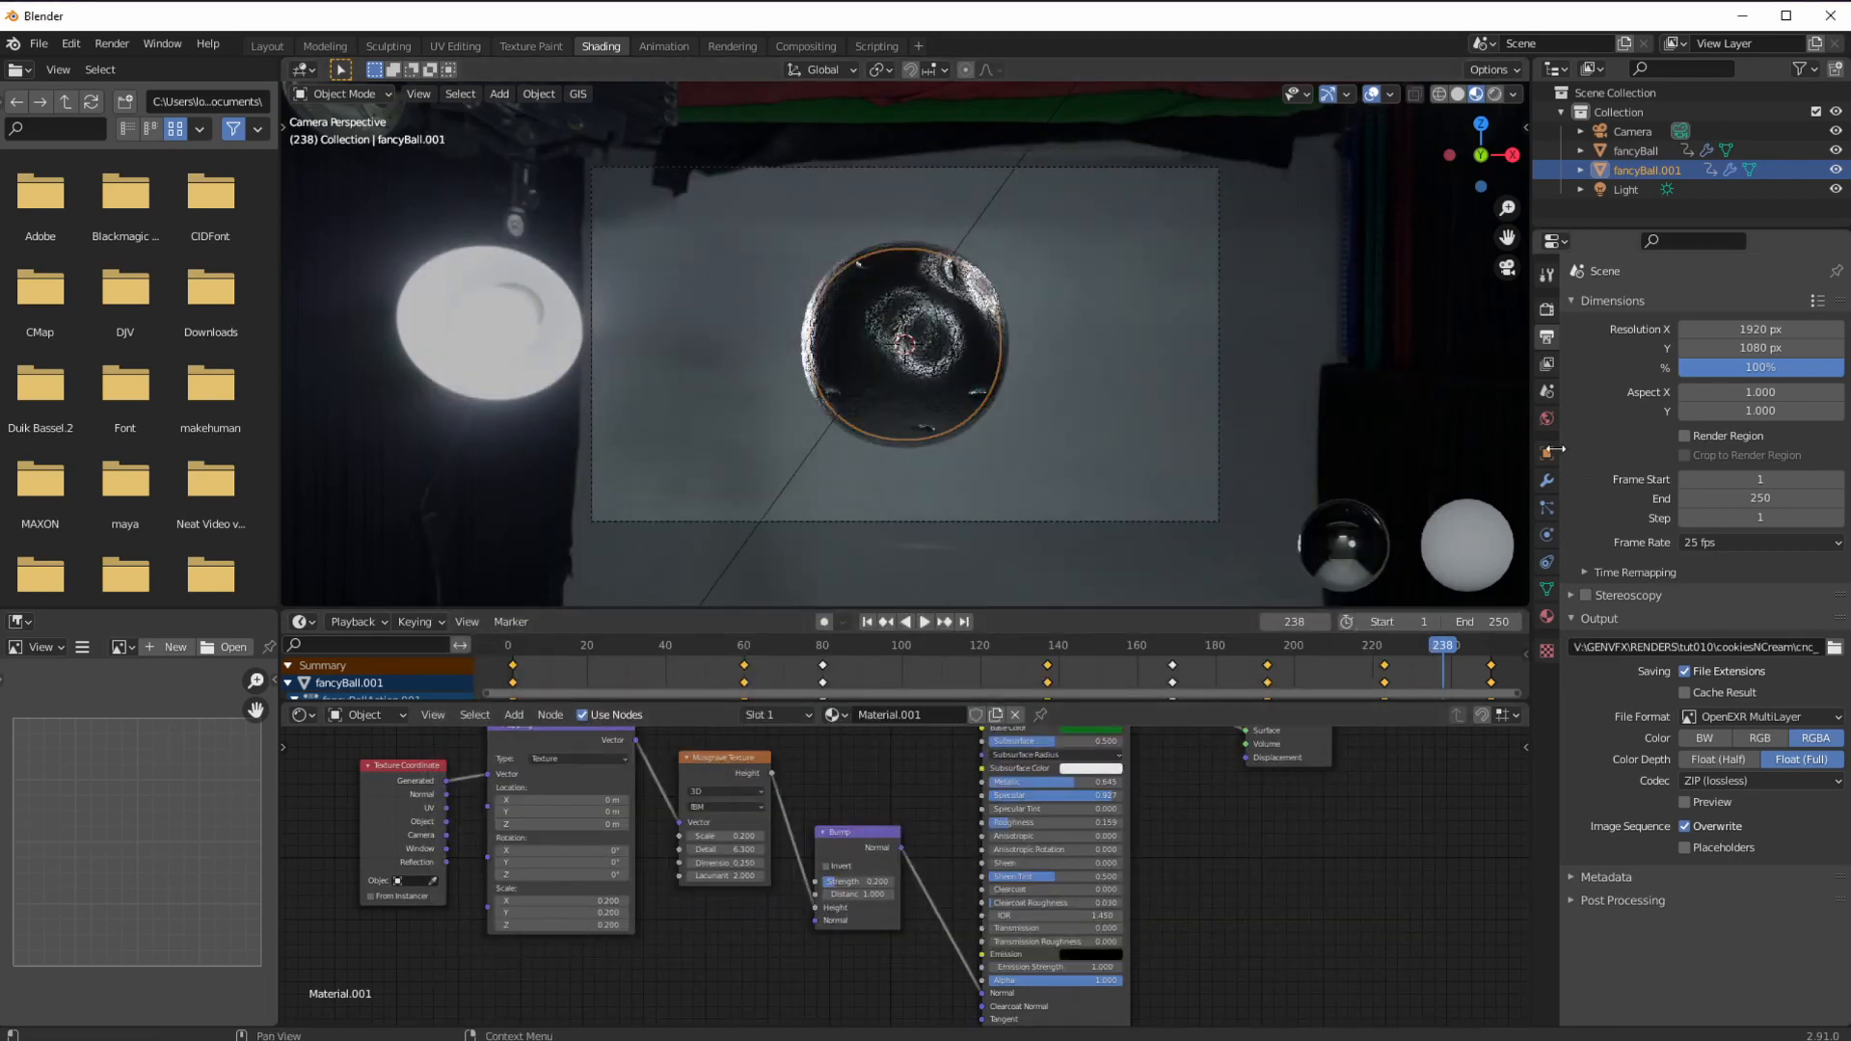
Make the film background transparent in the render settings and render frame 238 as a test.
{"action": "left_click", "coordinate": [1546, 309]}
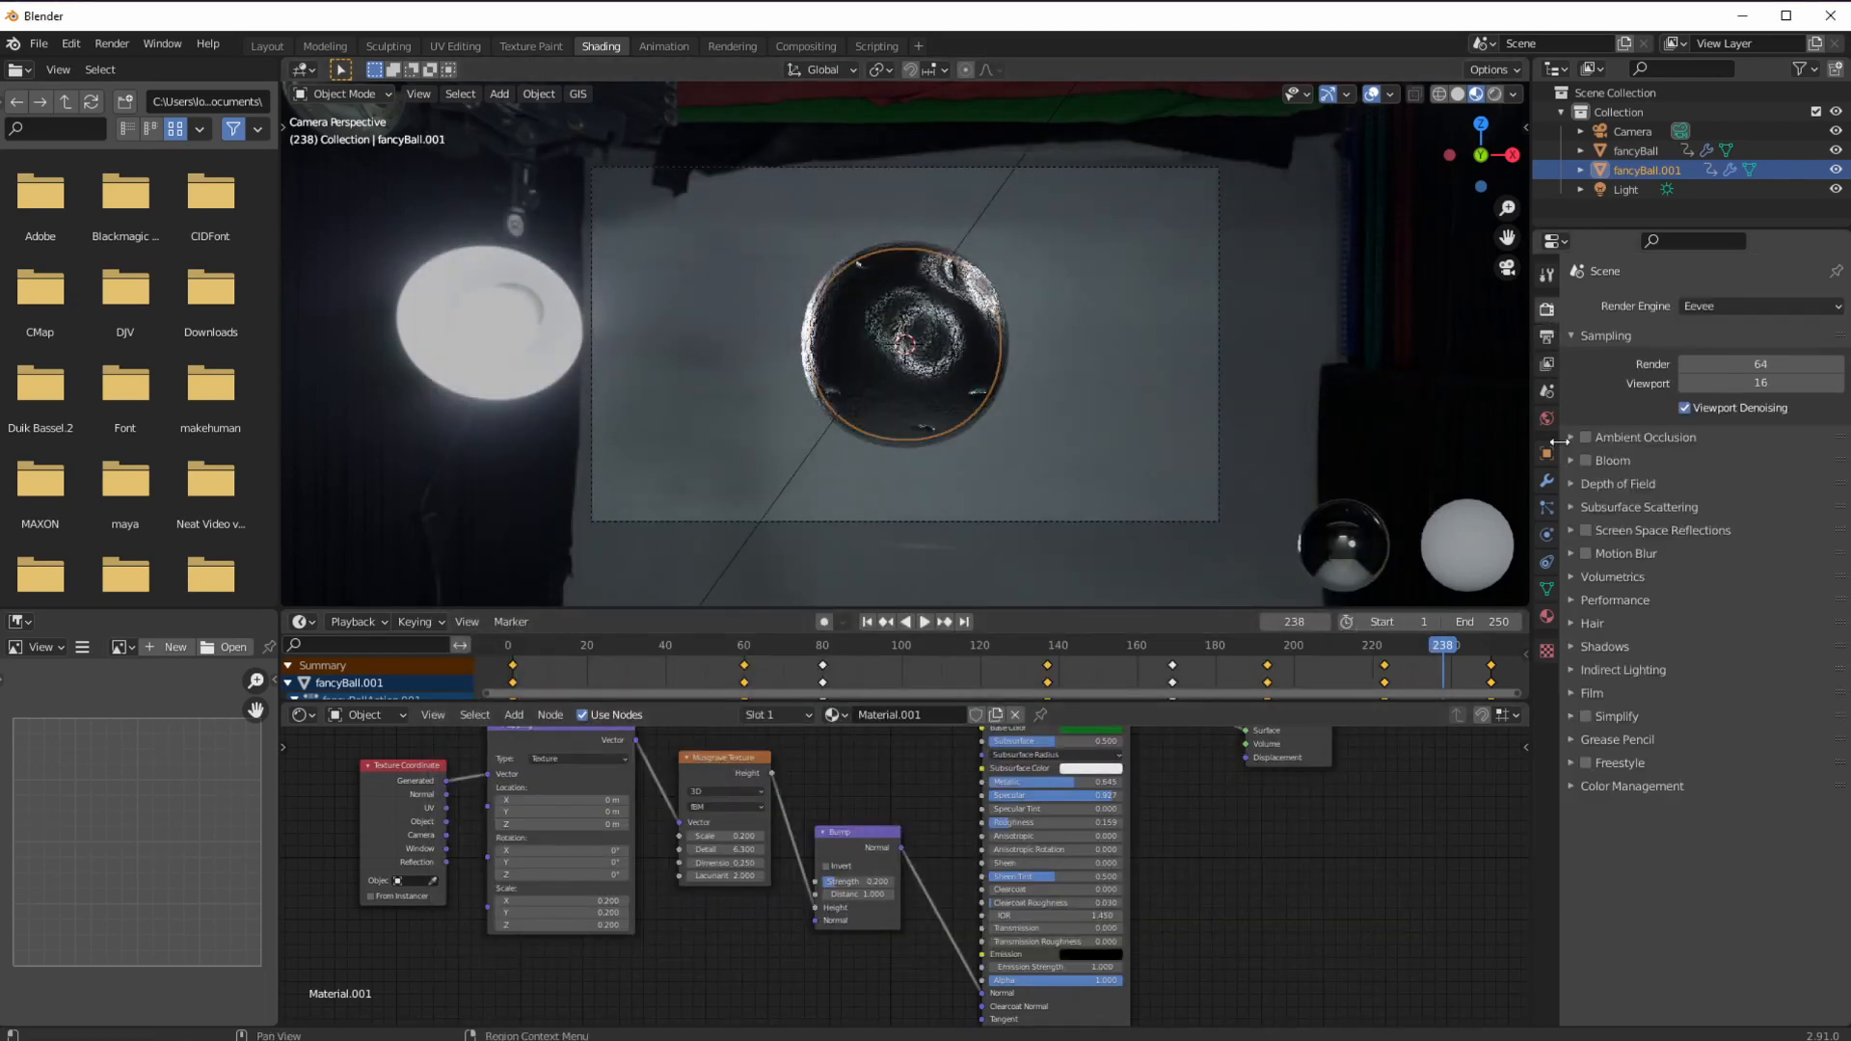
{"action": "left_click", "coordinate": [1581, 692]}
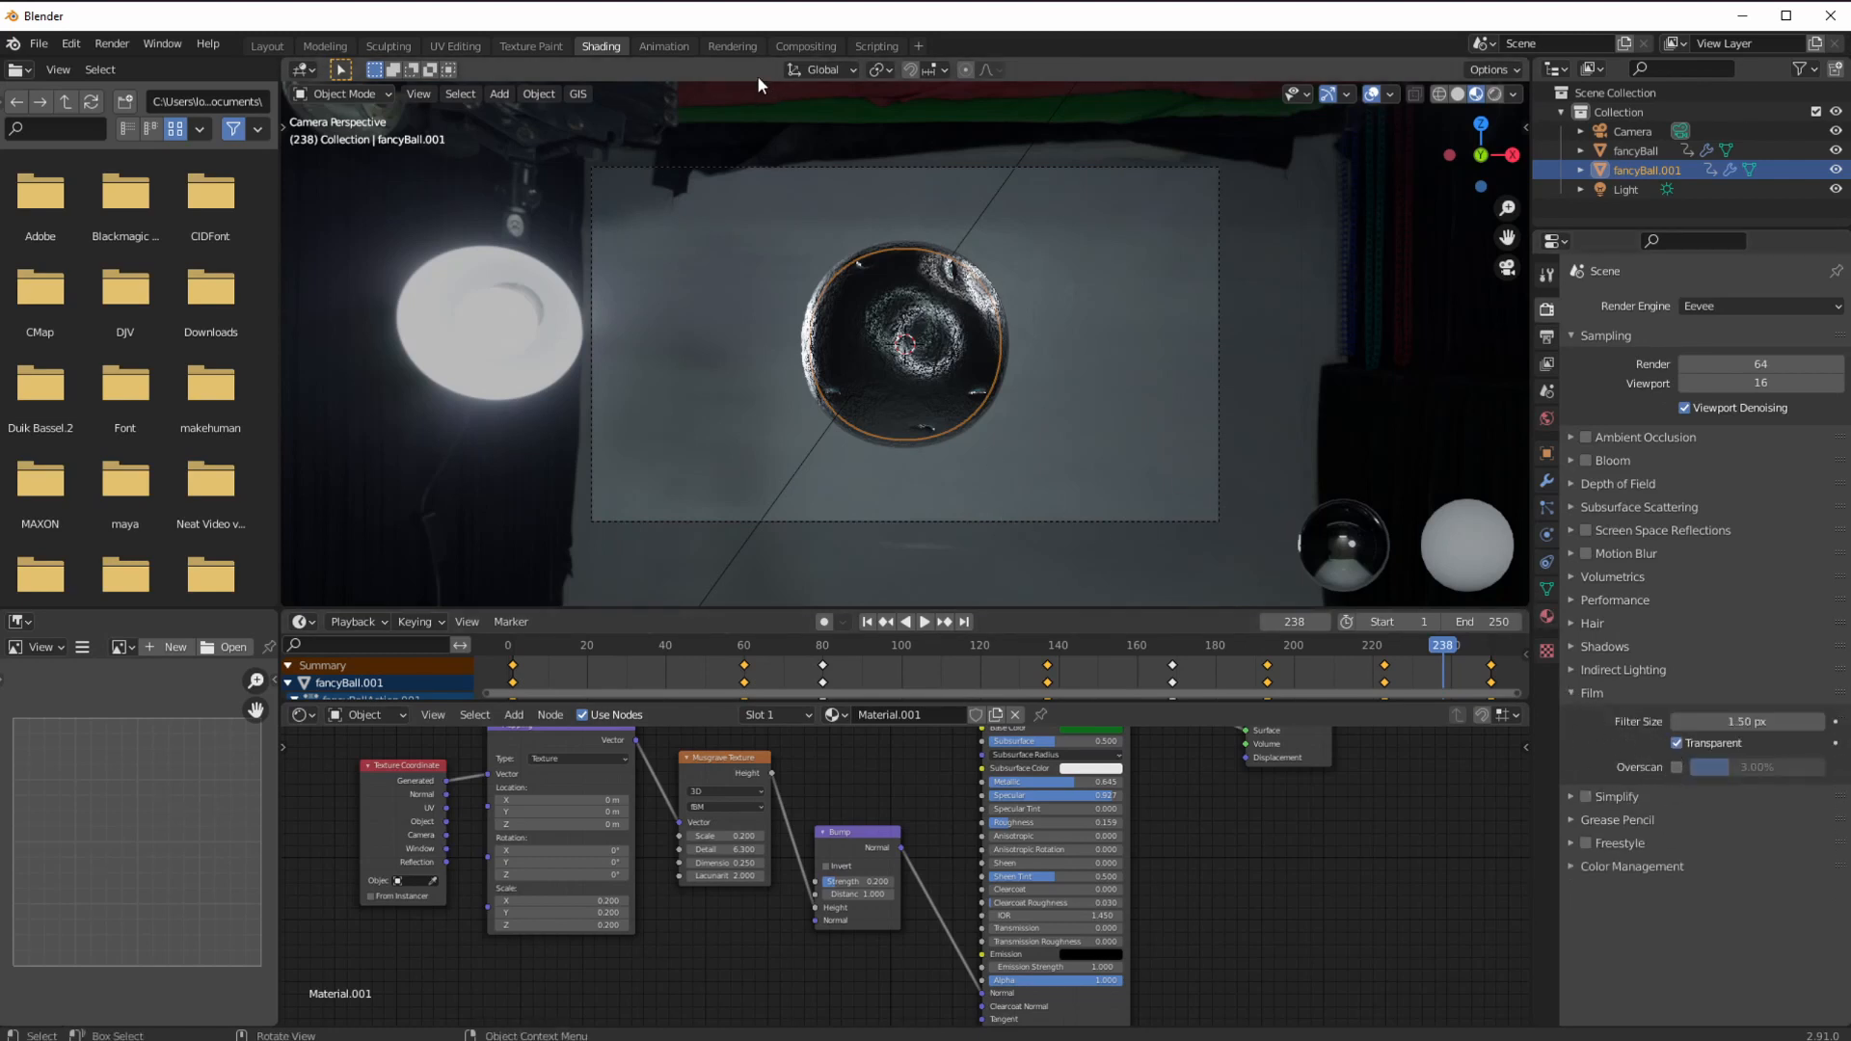
{"action": "left_click", "coordinate": [733, 46]}
{"action": "key", "text": "F12"}
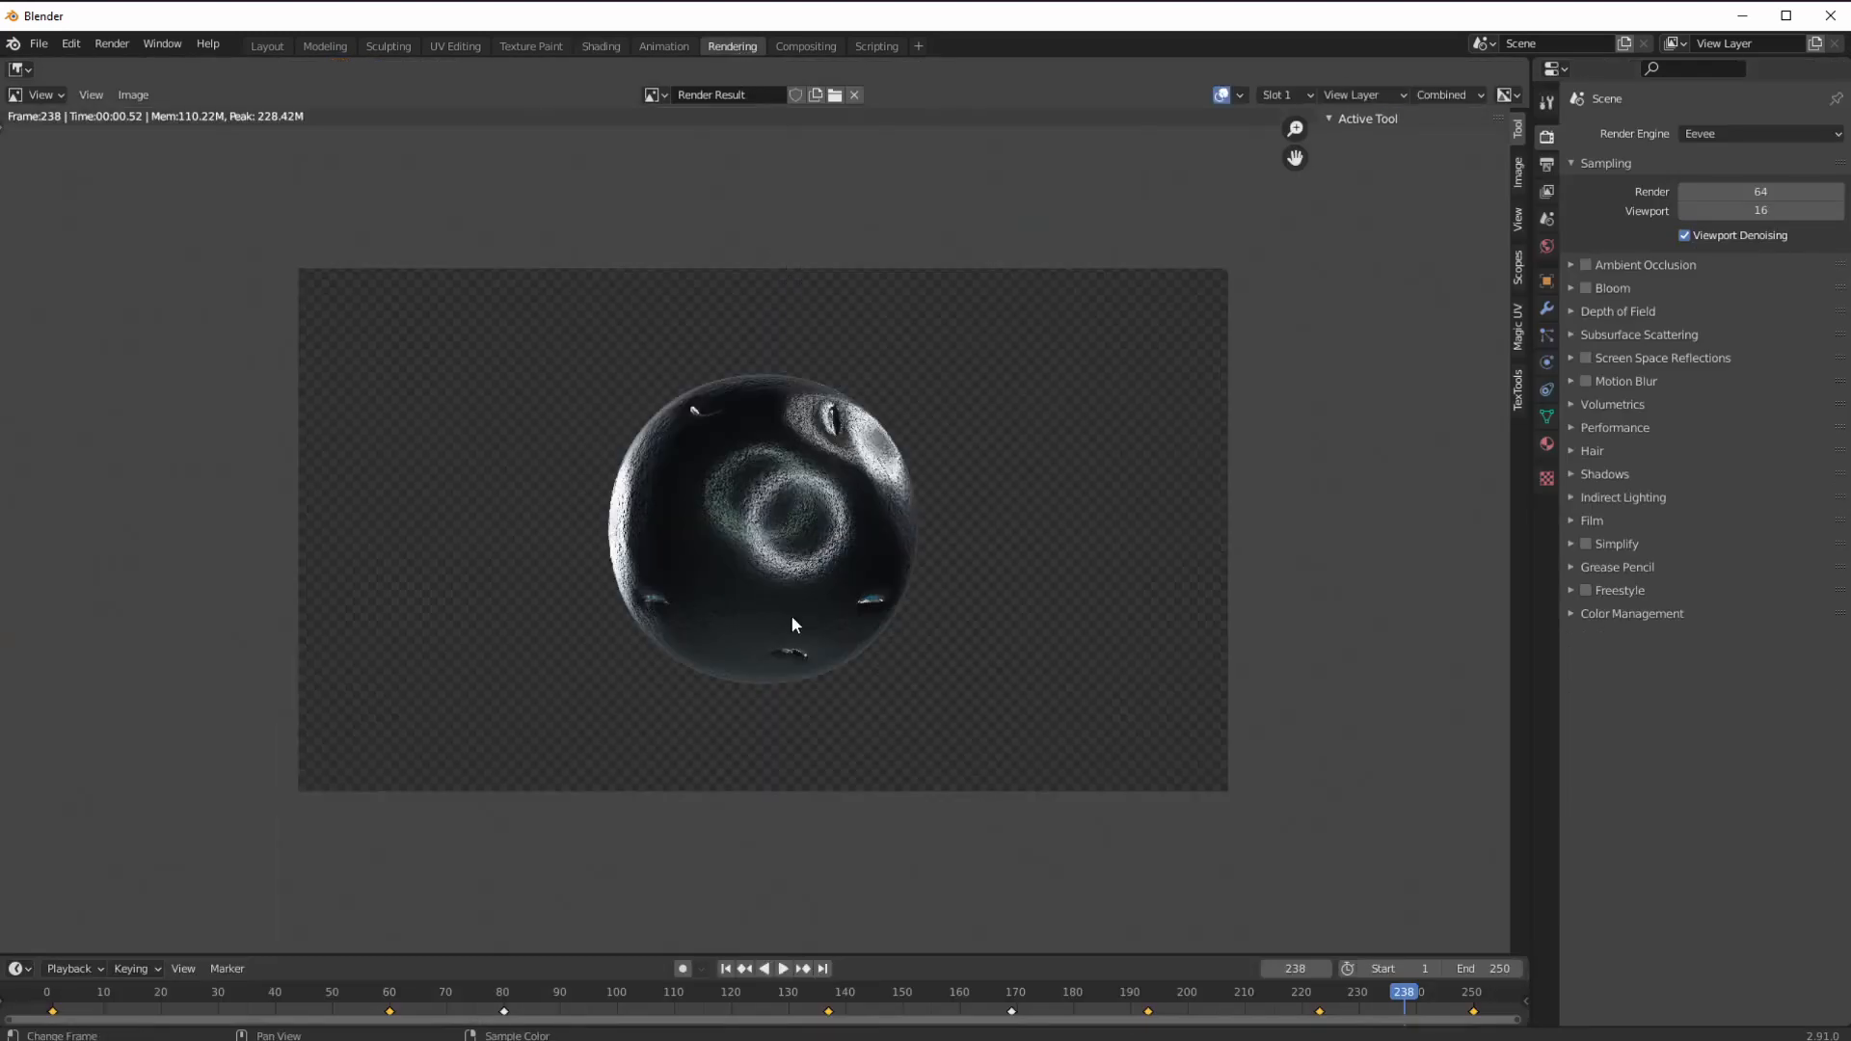
Render test stills at frame 110, two frames further along and frame 210 to check the look.
{"action": "left_click", "coordinate": [674, 1002]}
{"action": "key", "text": "F12"}
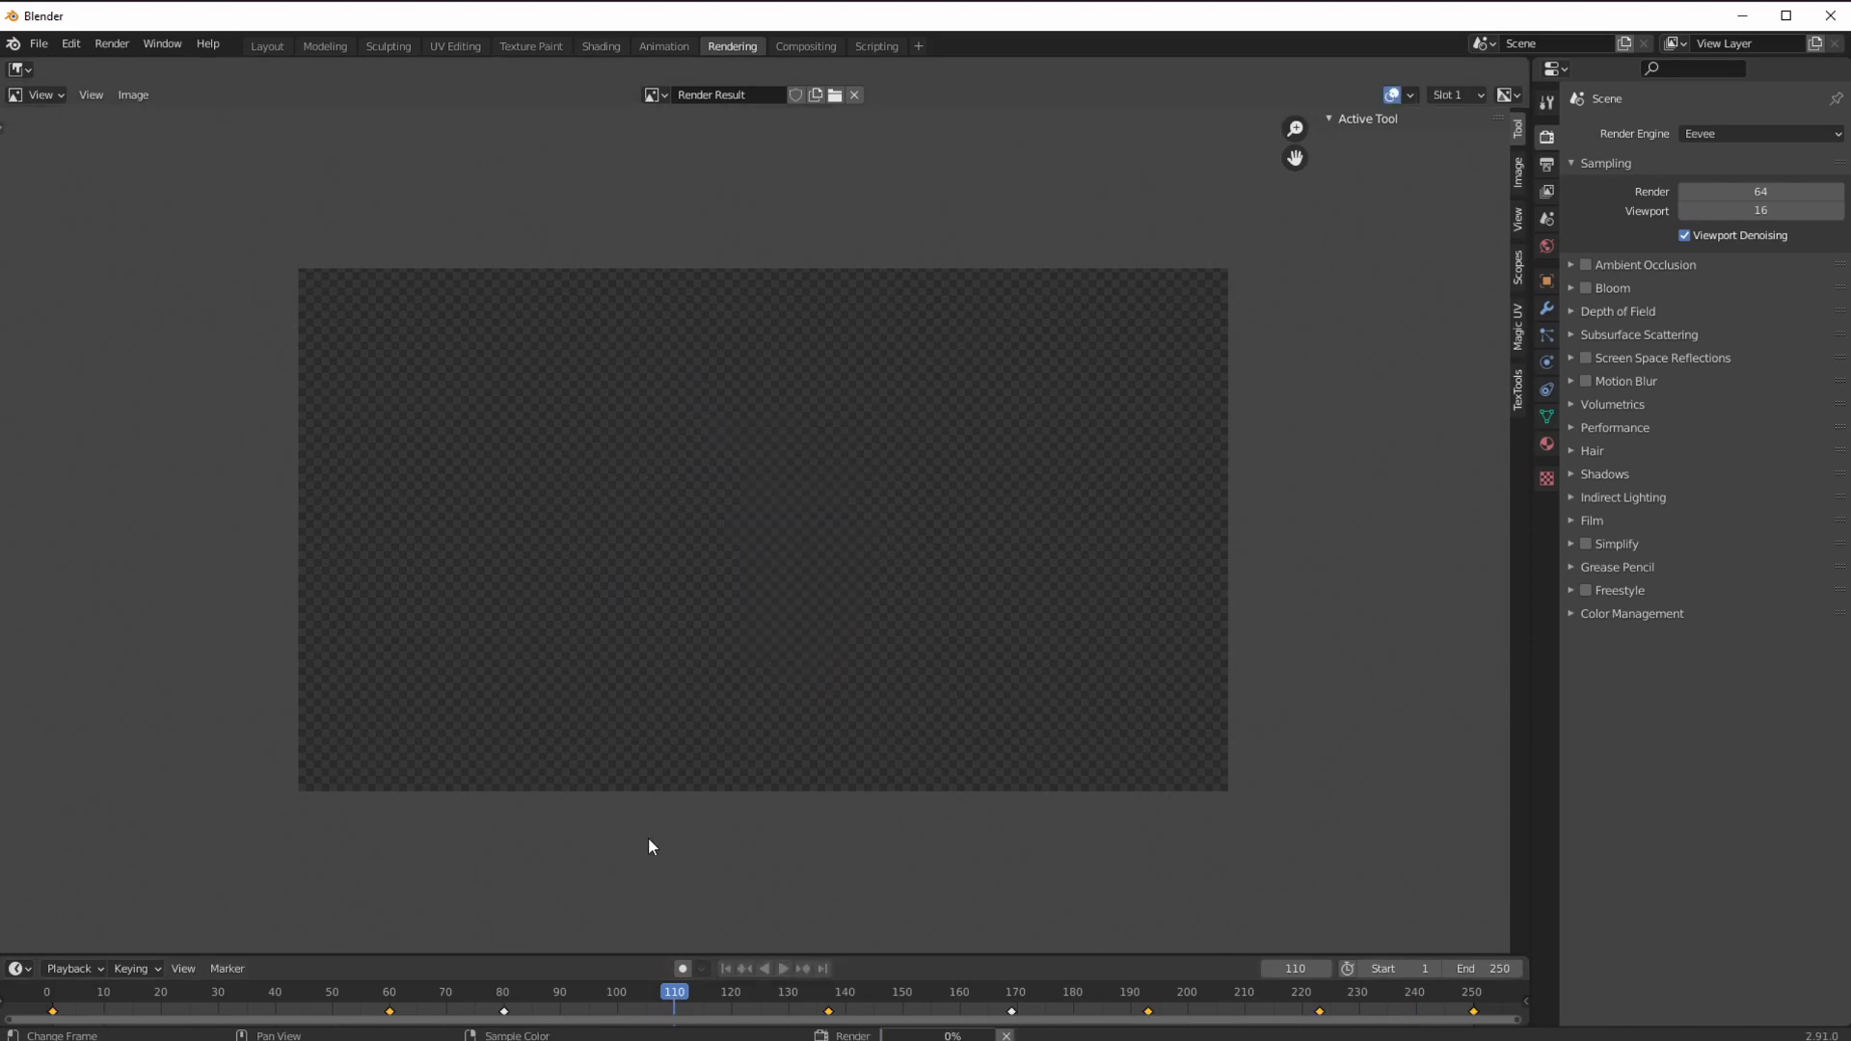
{"action": "left_click", "coordinate": [985, 993]}
{"action": "key", "text": "F12"}
{"action": "left_click", "coordinate": [1118, 995]}
{"action": "key", "text": "F12"}
{"action": "left_click", "coordinate": [1246, 995]}
{"action": "key", "text": "F12"}
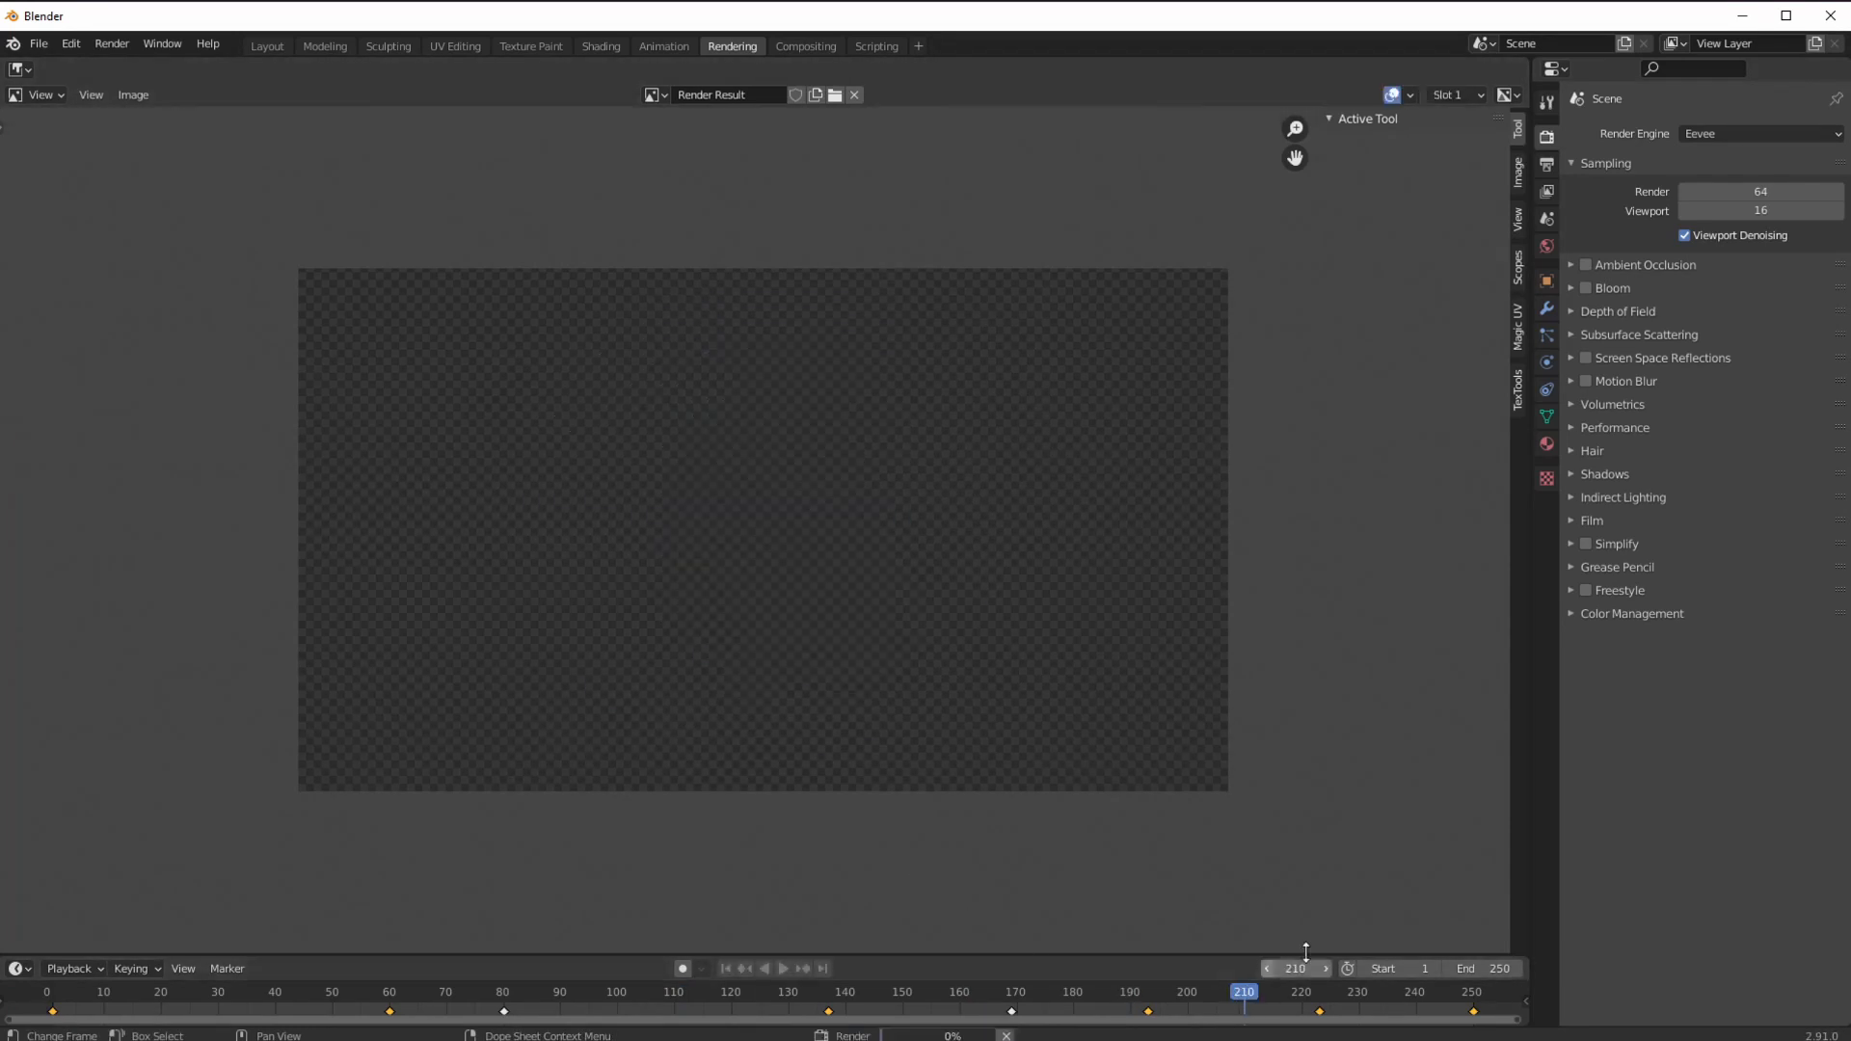
Return to frame 238 and render it again to examine how dark the closed ball is.
{"action": "key", "text": "space"}
{"action": "left_click", "coordinate": [1401, 993]}
{"action": "key", "text": "space"}
{"action": "key", "text": "F12"}
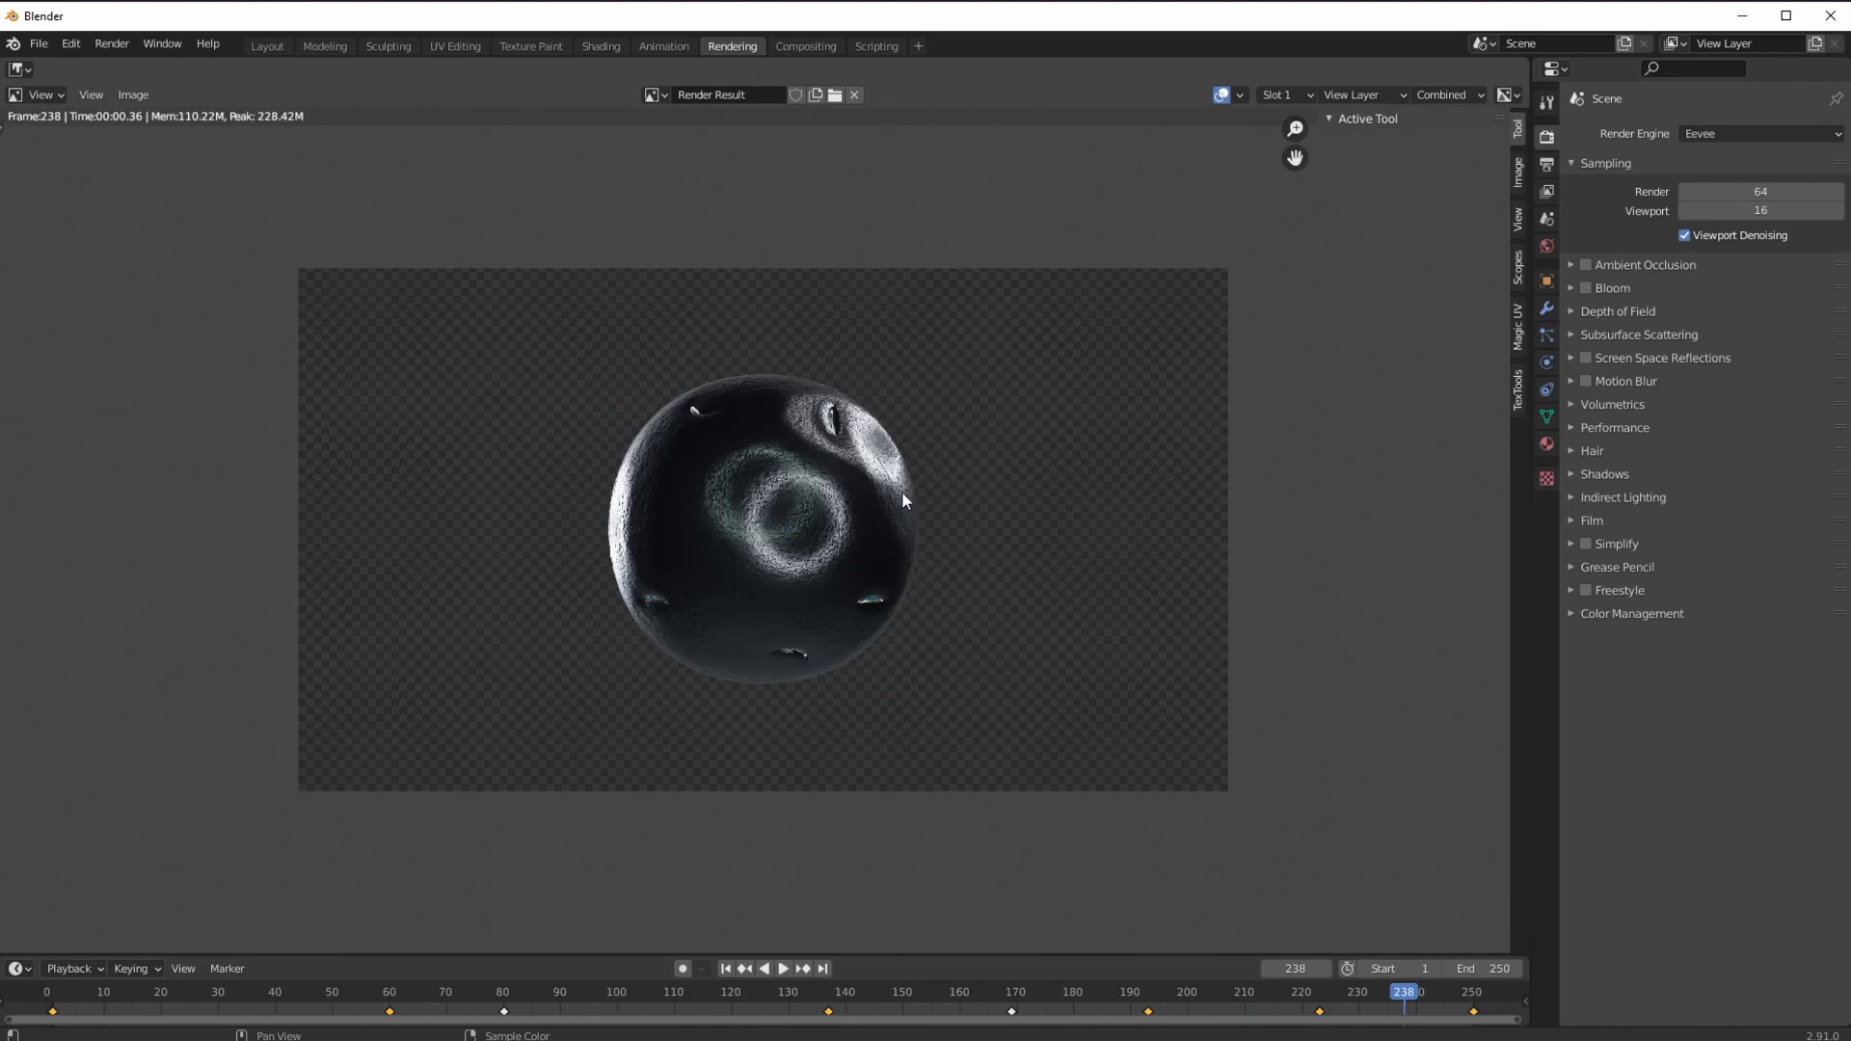
{"action": "key", "text": "F12"}
{"action": "key", "text": "F12"}
{"action": "key", "text": "F12"}
Return to the Shading workspace and add a point light to the main collection.
{"action": "left_click", "coordinate": [600, 46]}
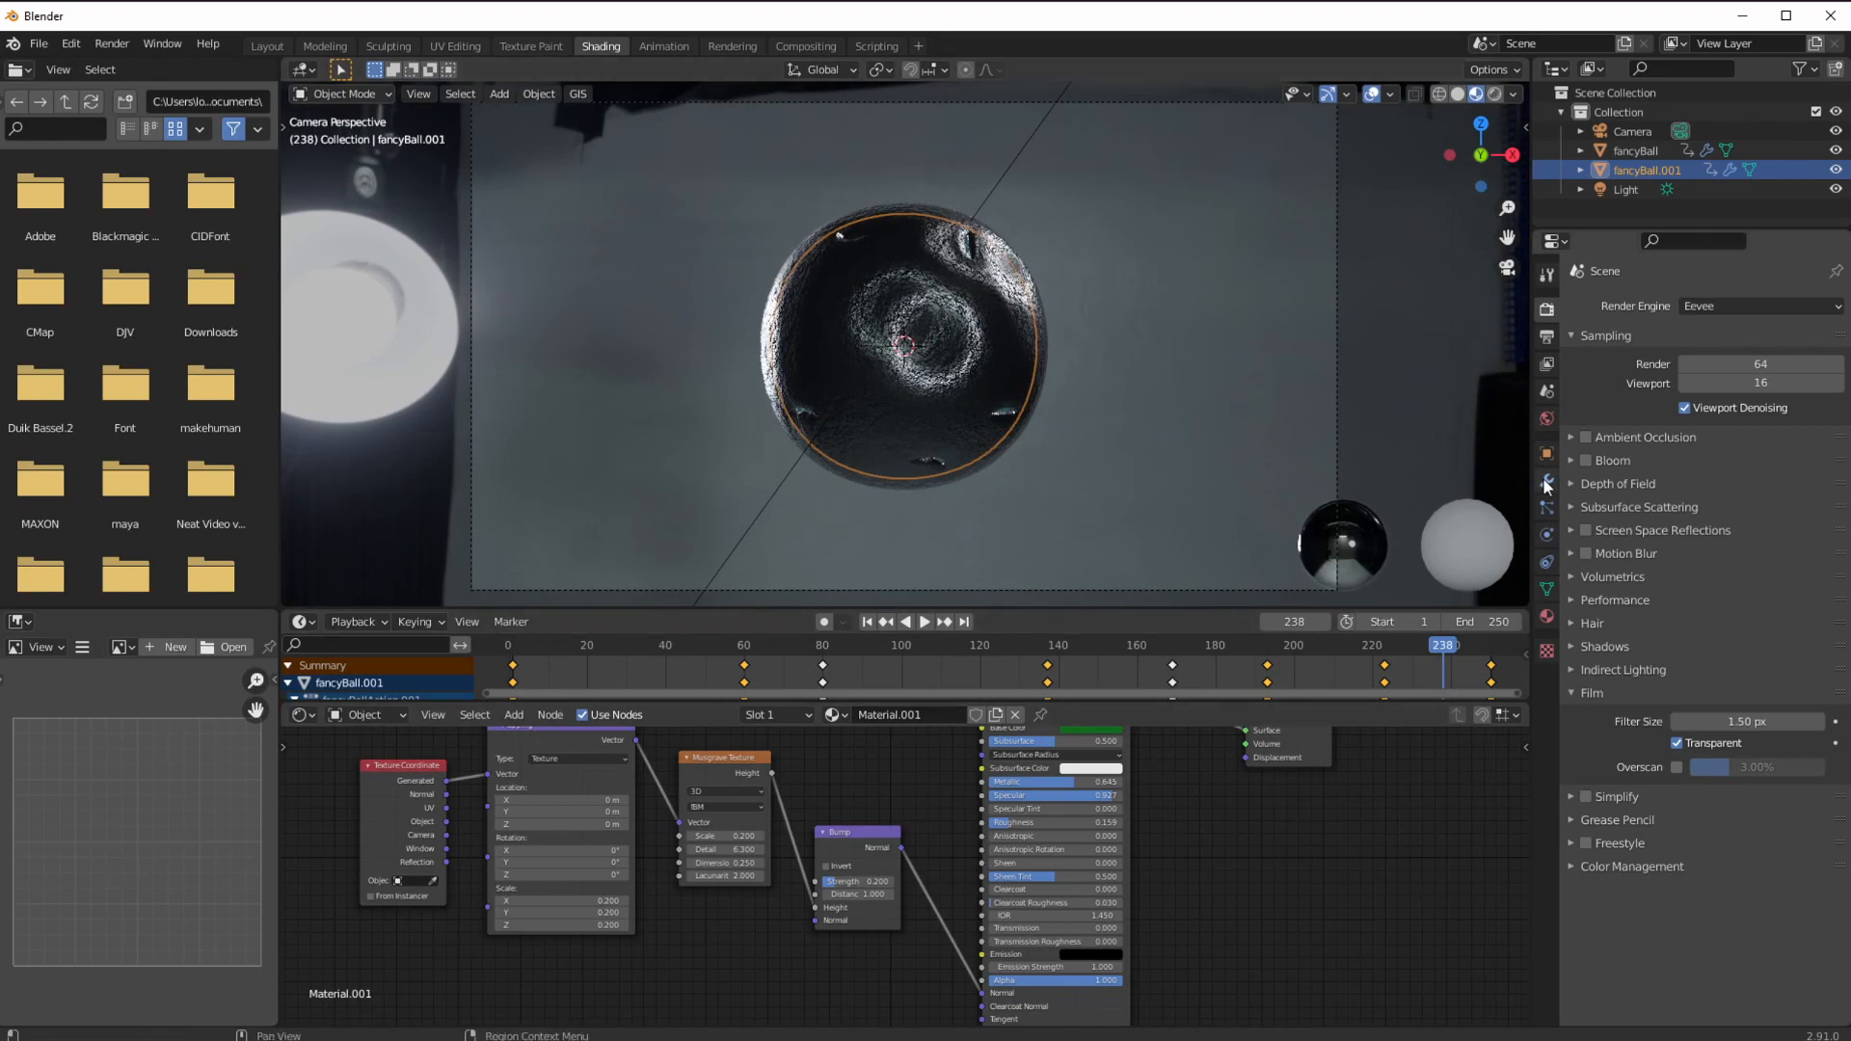
{"action": "left_click", "coordinate": [1613, 112]}
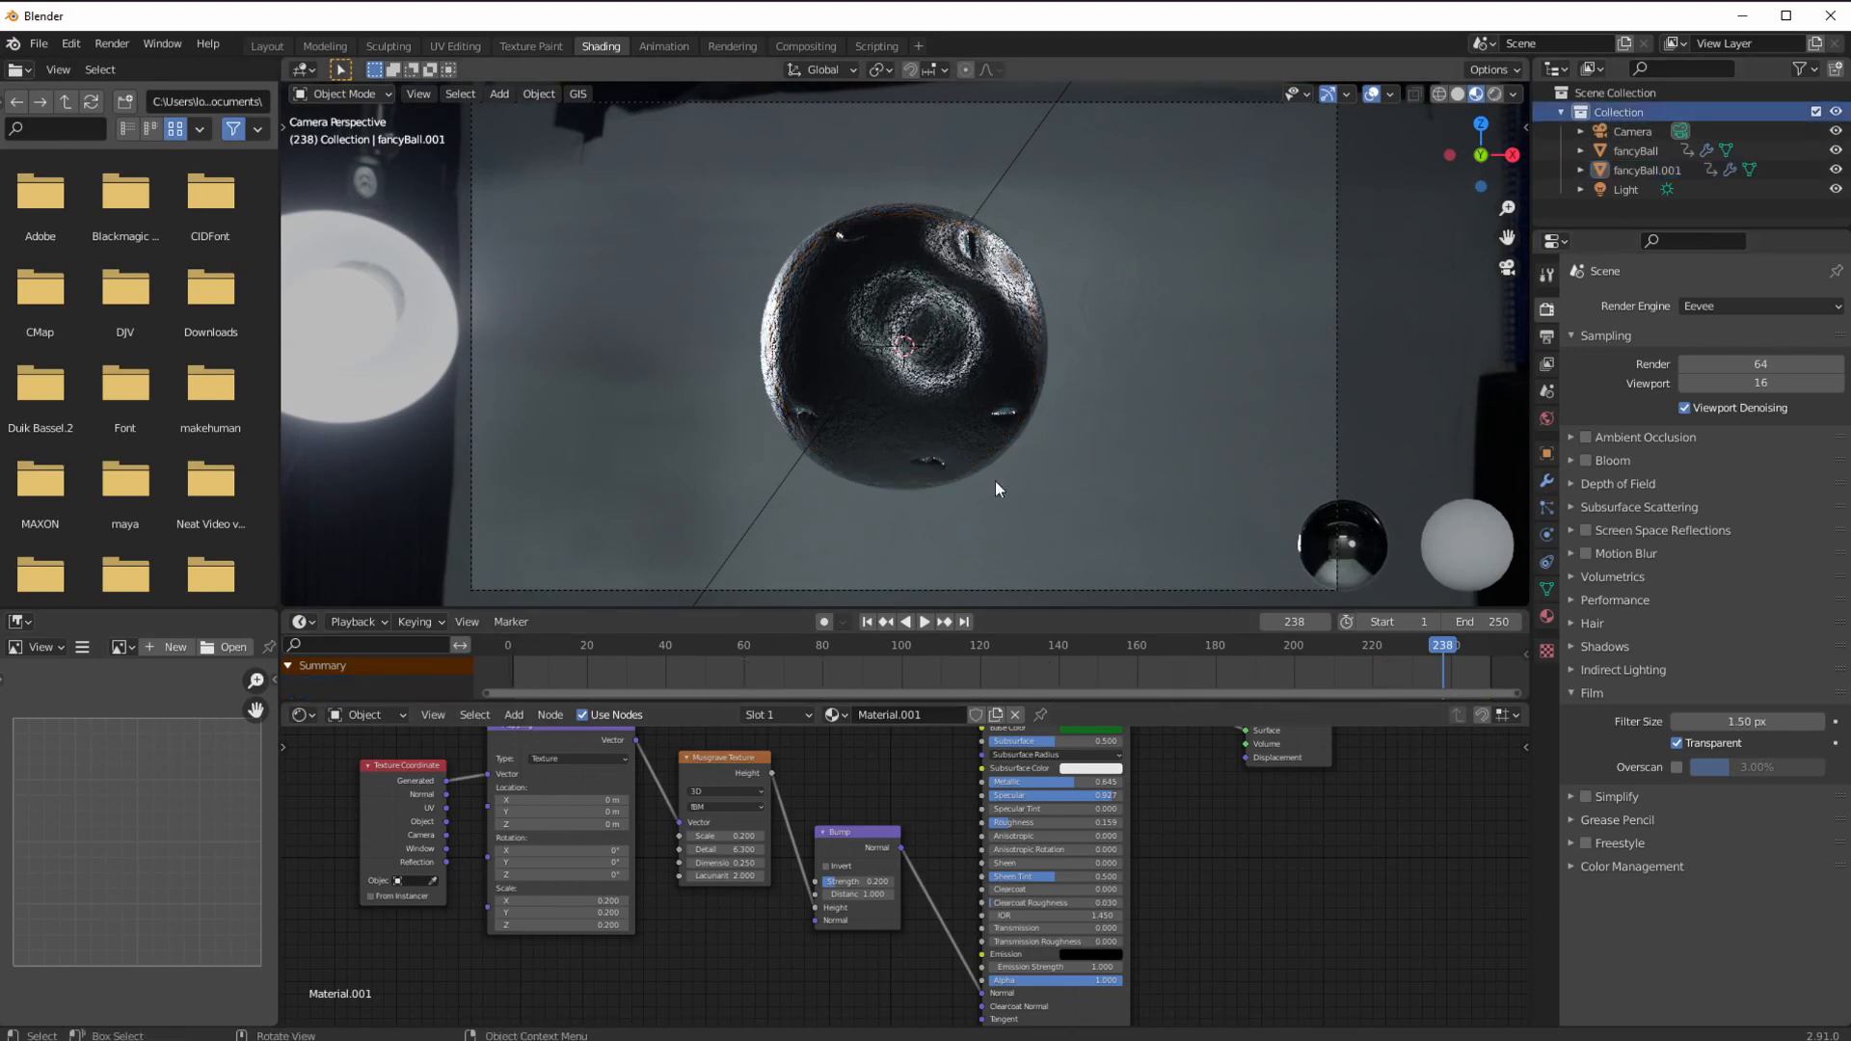
{"action": "left_click", "coordinate": [499, 93]}
{"action": "left_click", "coordinate": [499, 95]}
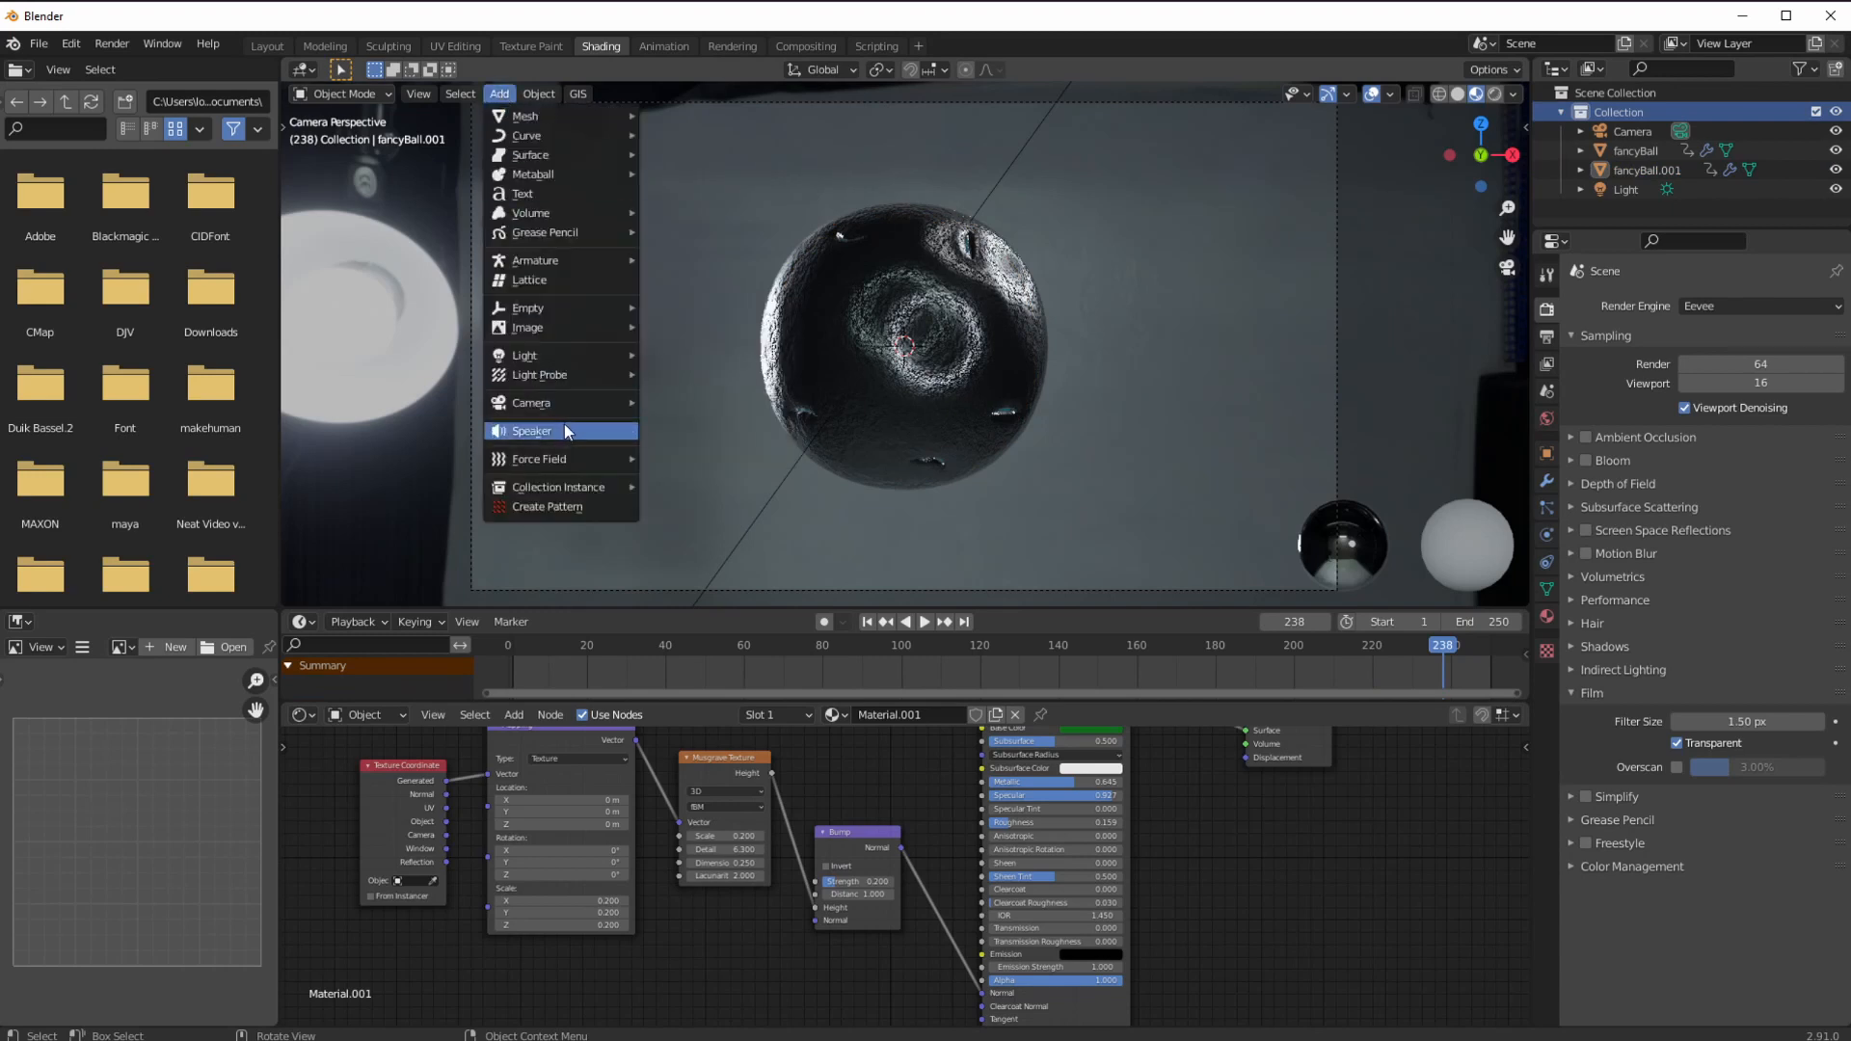
{"action": "mouse_move", "coordinate": [540, 355]}
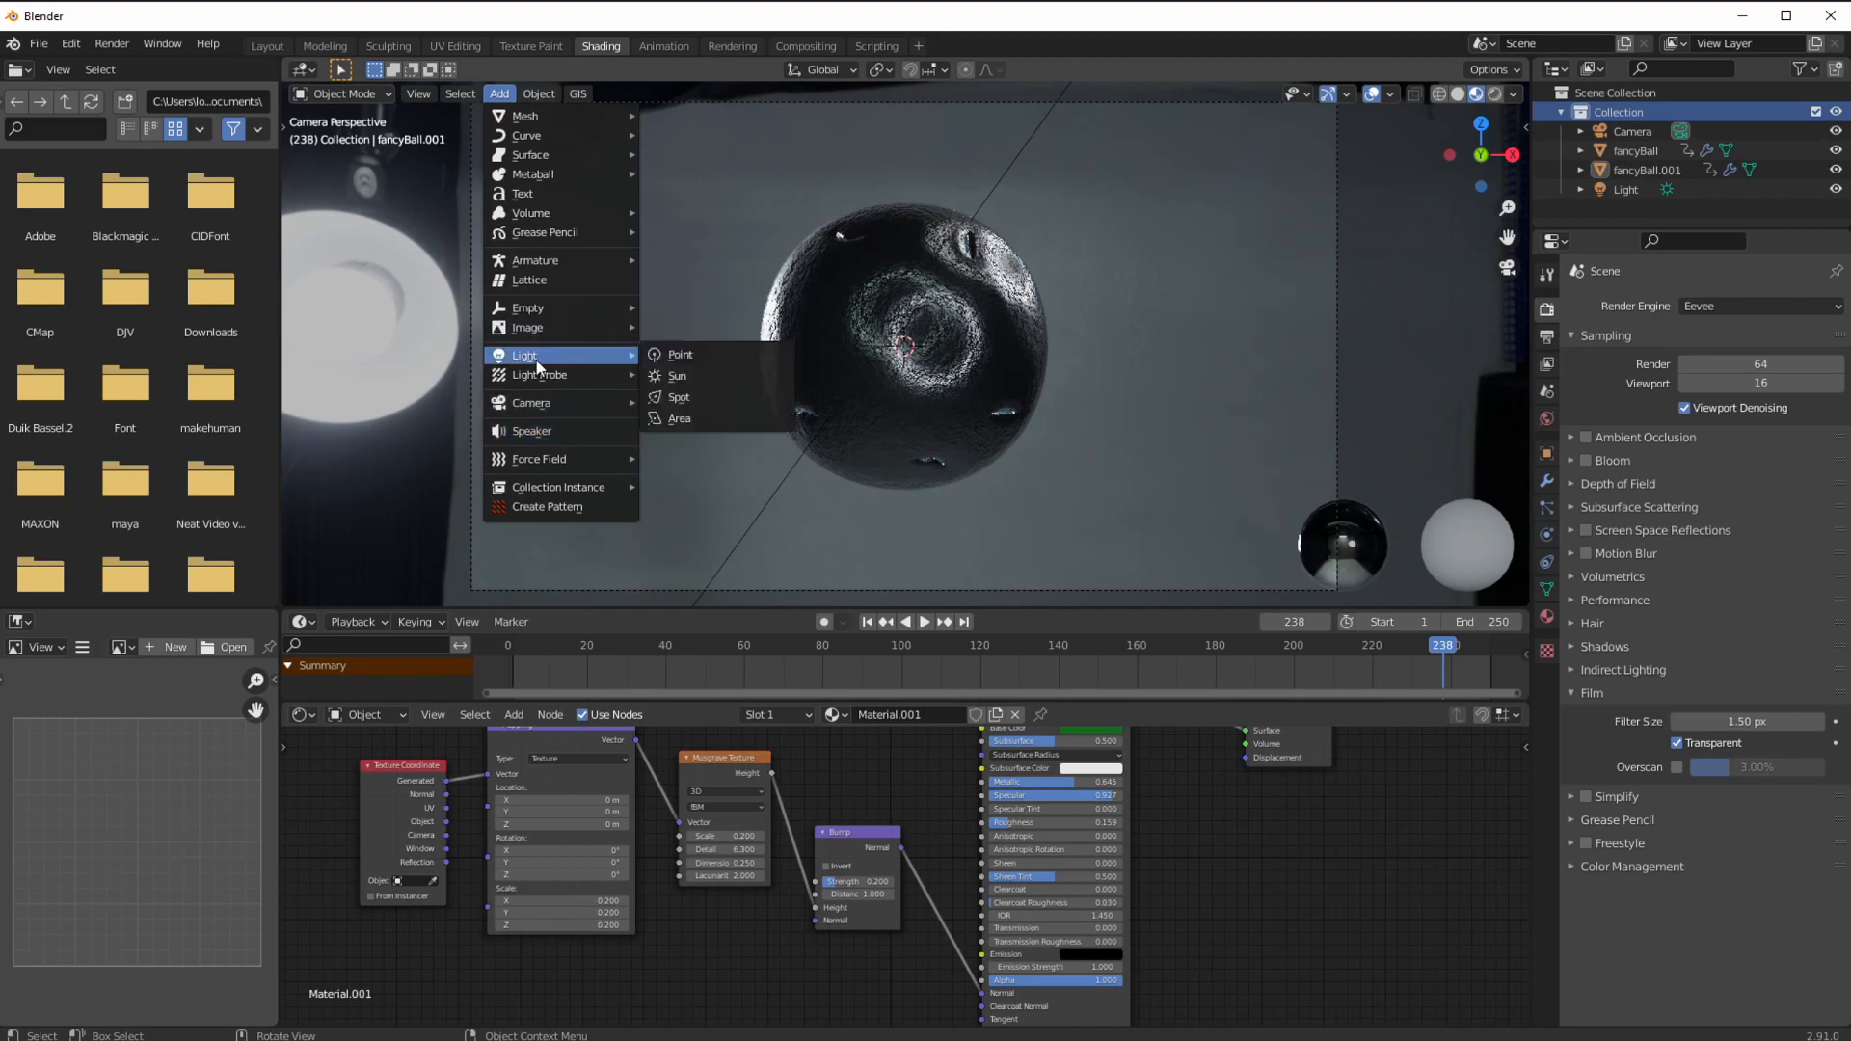
{"action": "left_click", "coordinate": [696, 355]}
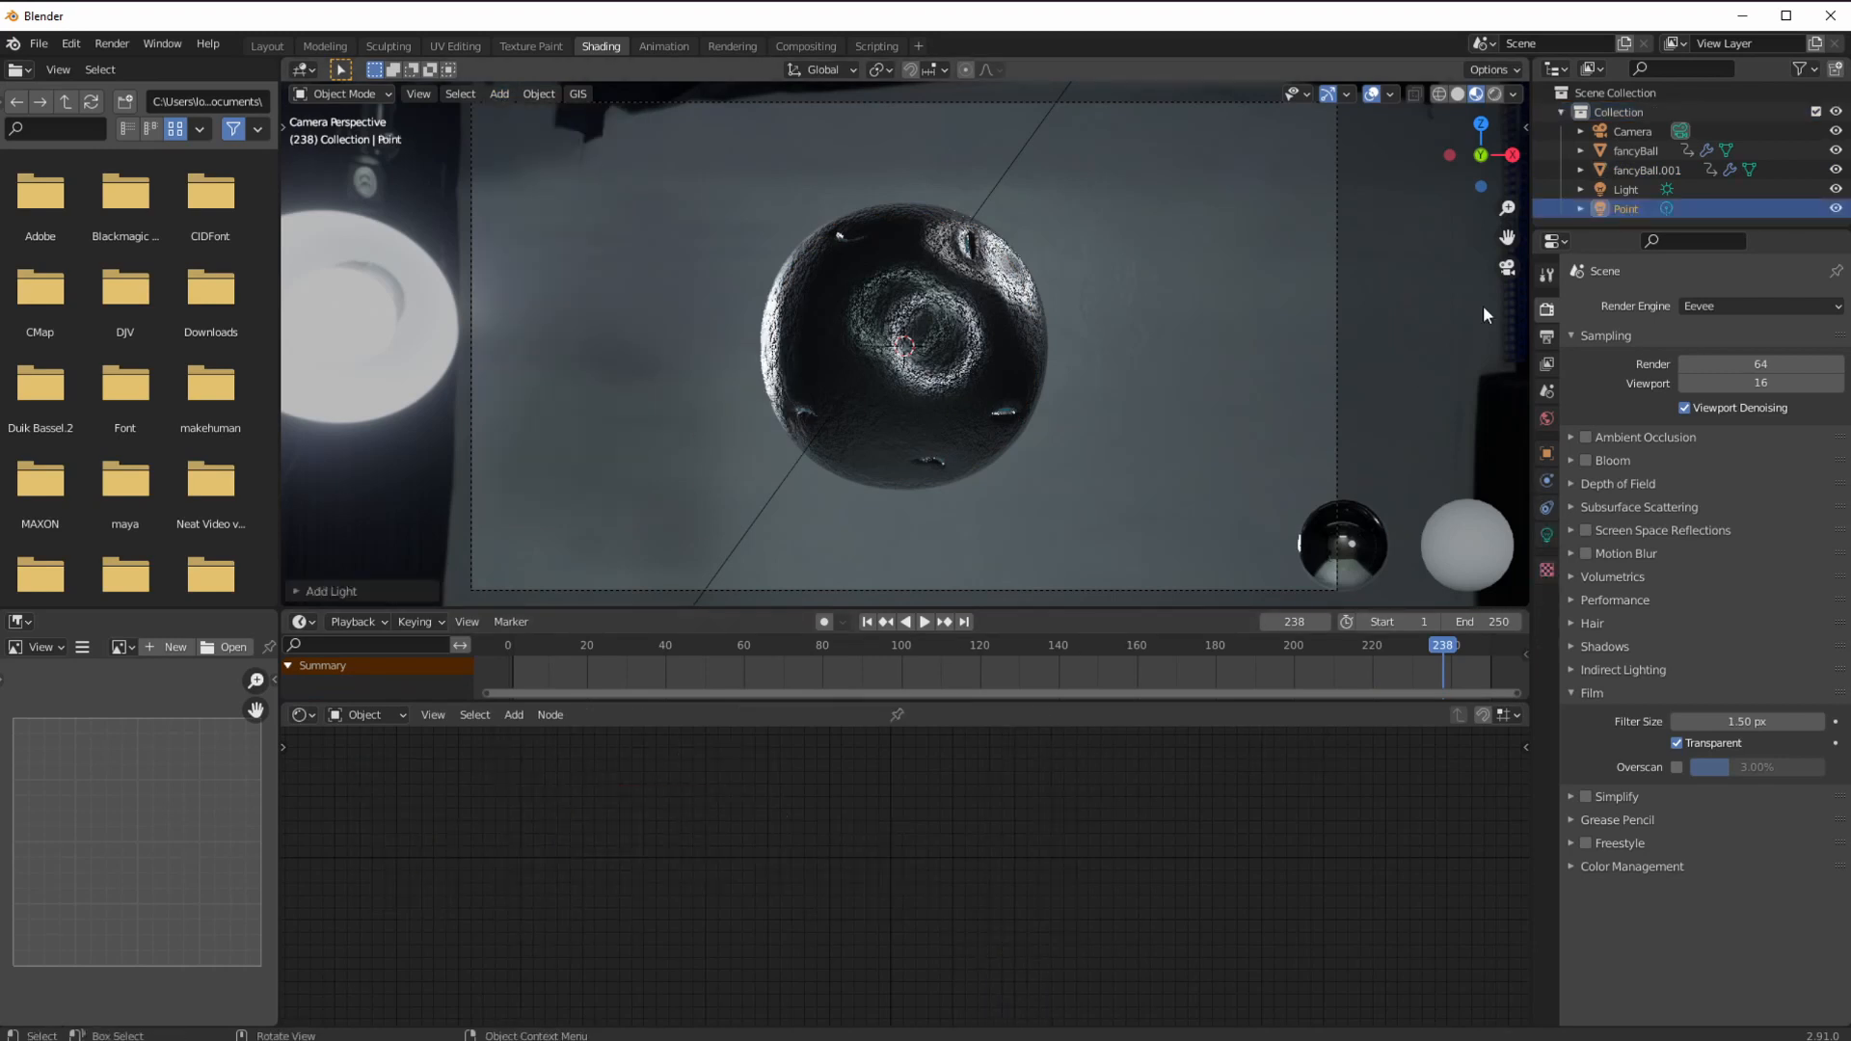
At frame 106, move the point light out of the ball to a spot below and beside it.
{"action": "left_click", "coordinate": [924, 646]}
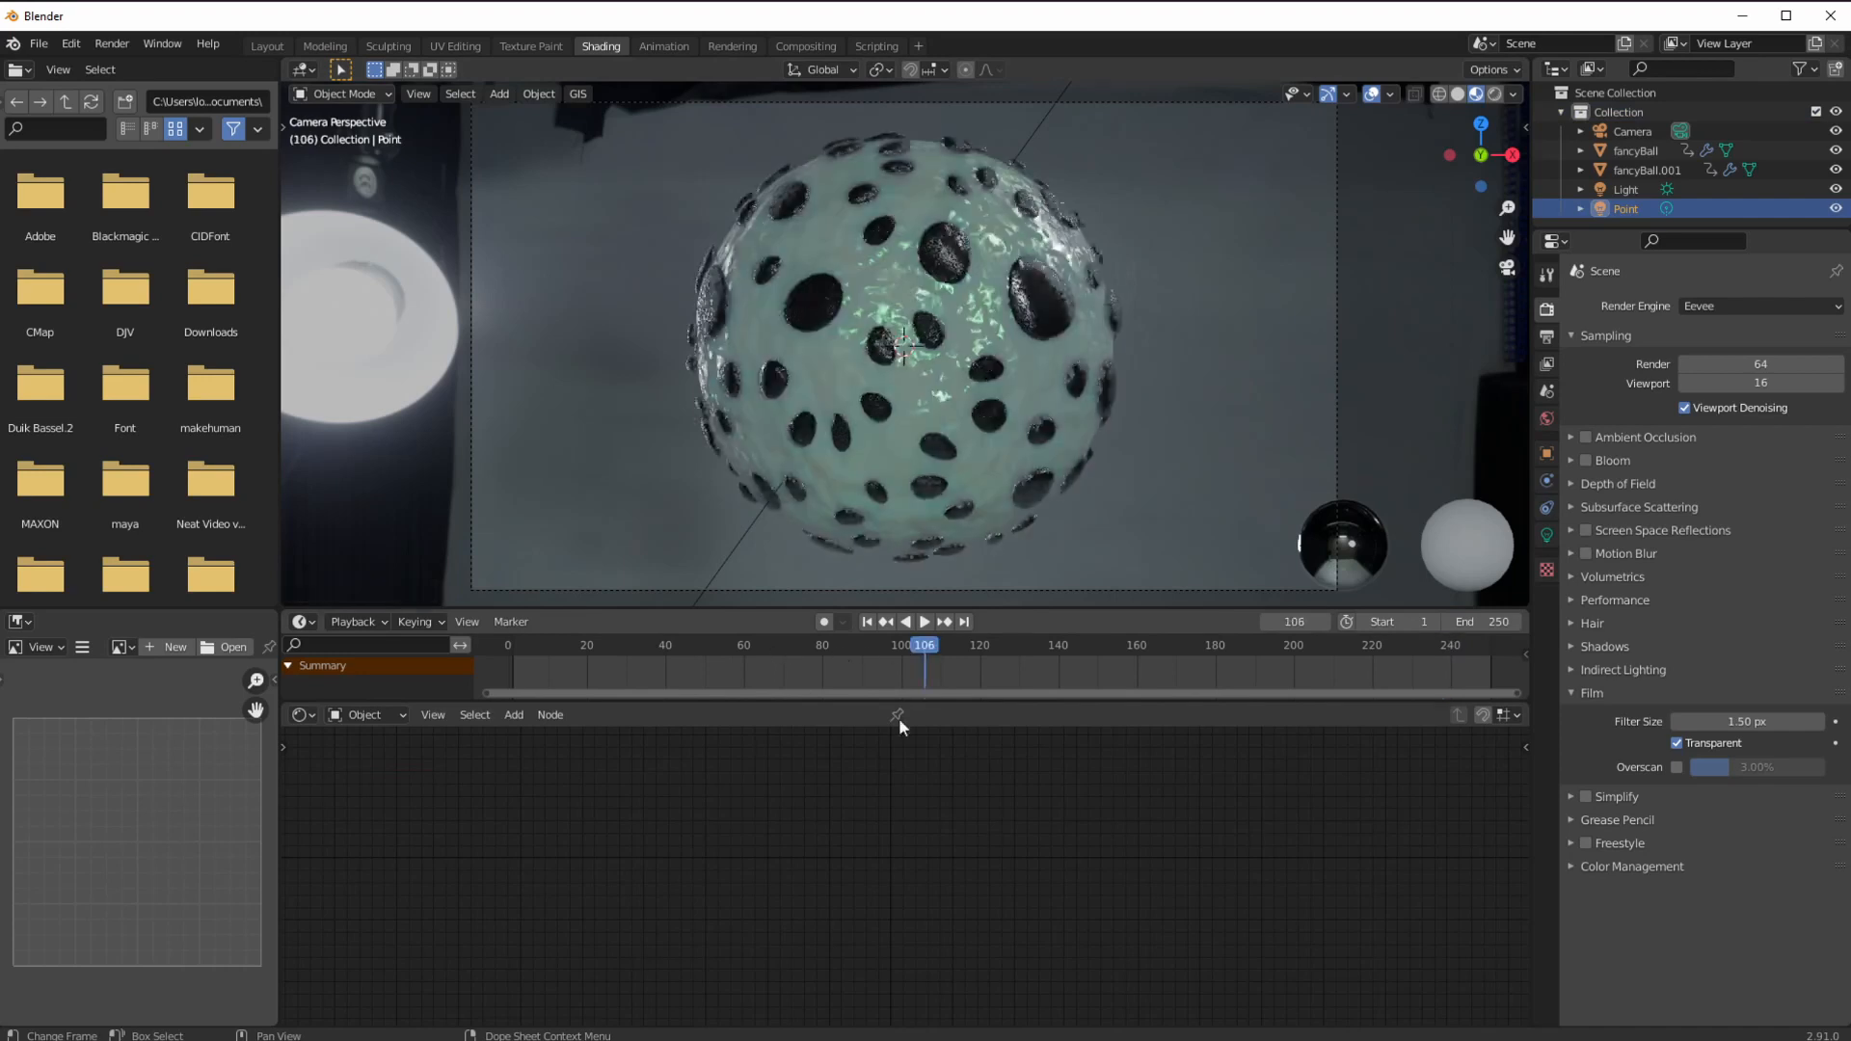
{"action": "middle_click_drag", "start_coordinate": [726, 464], "coordinate": [703, 331]}
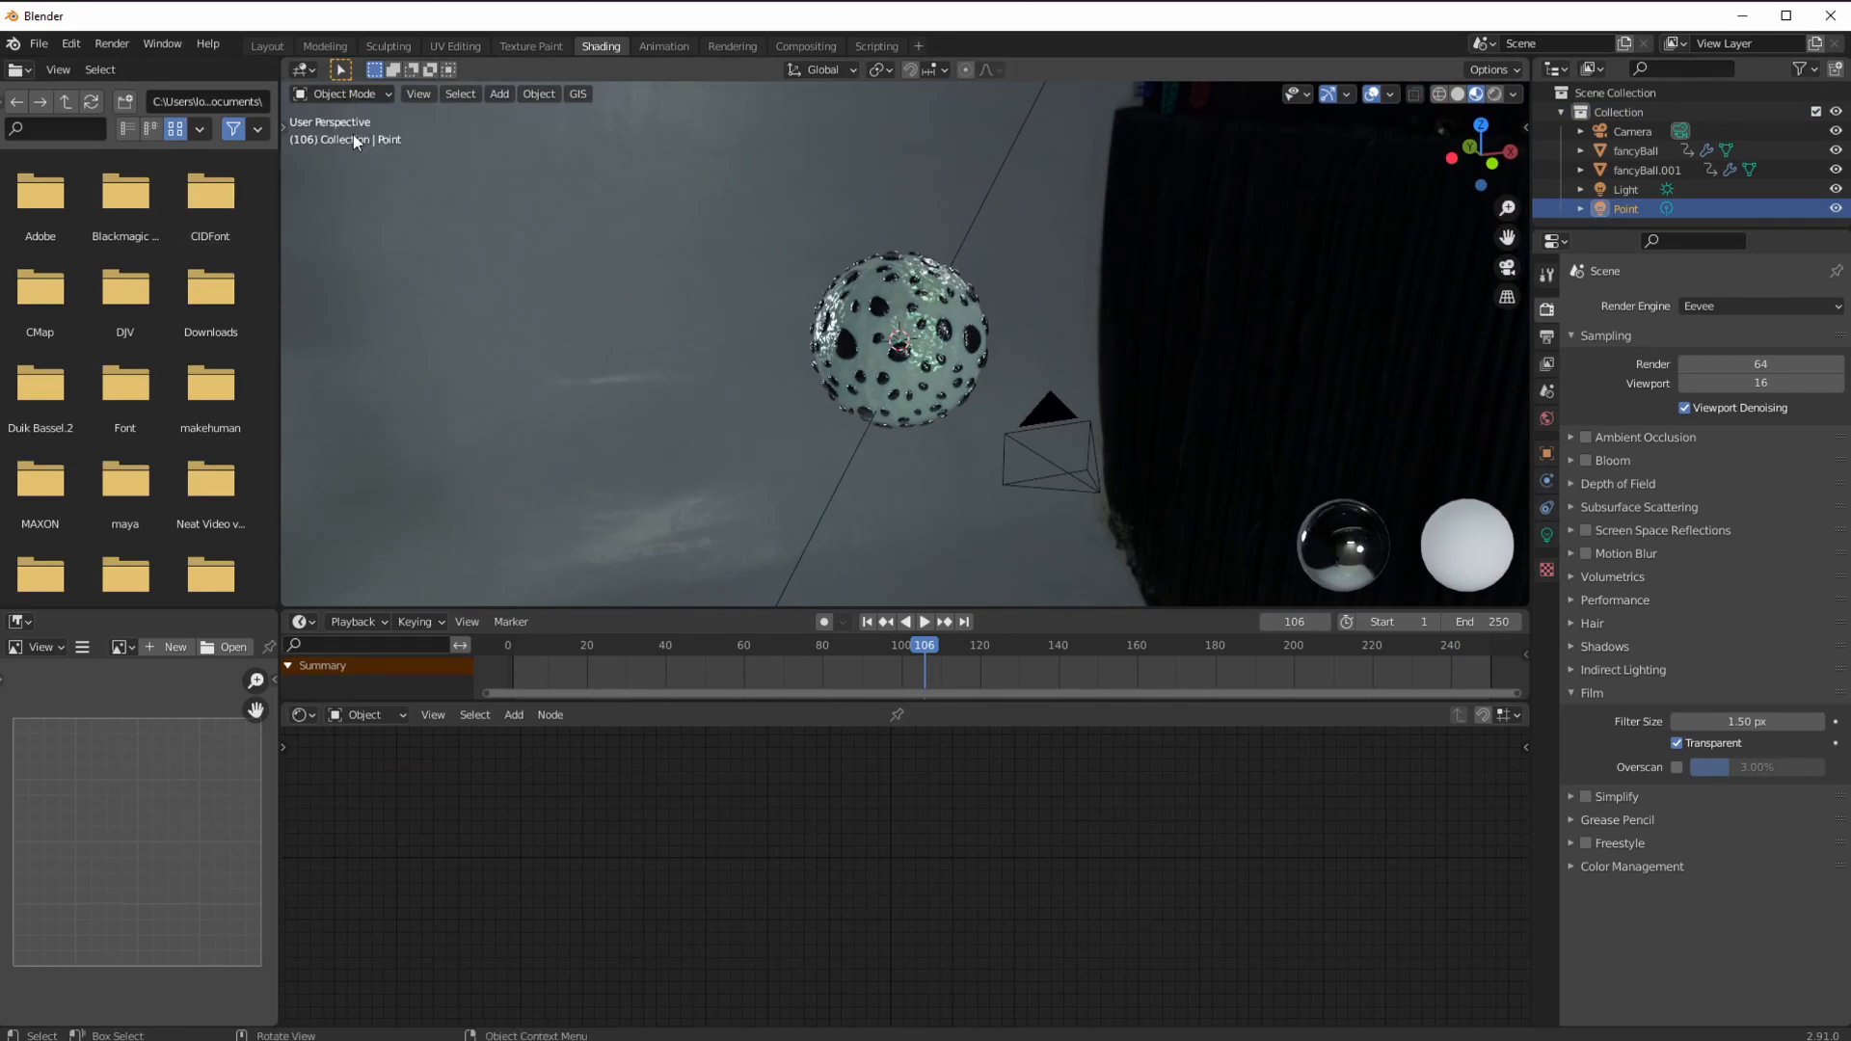
{"action": "key", "text": "t"}
{"action": "left_click", "coordinate": [306, 203]}
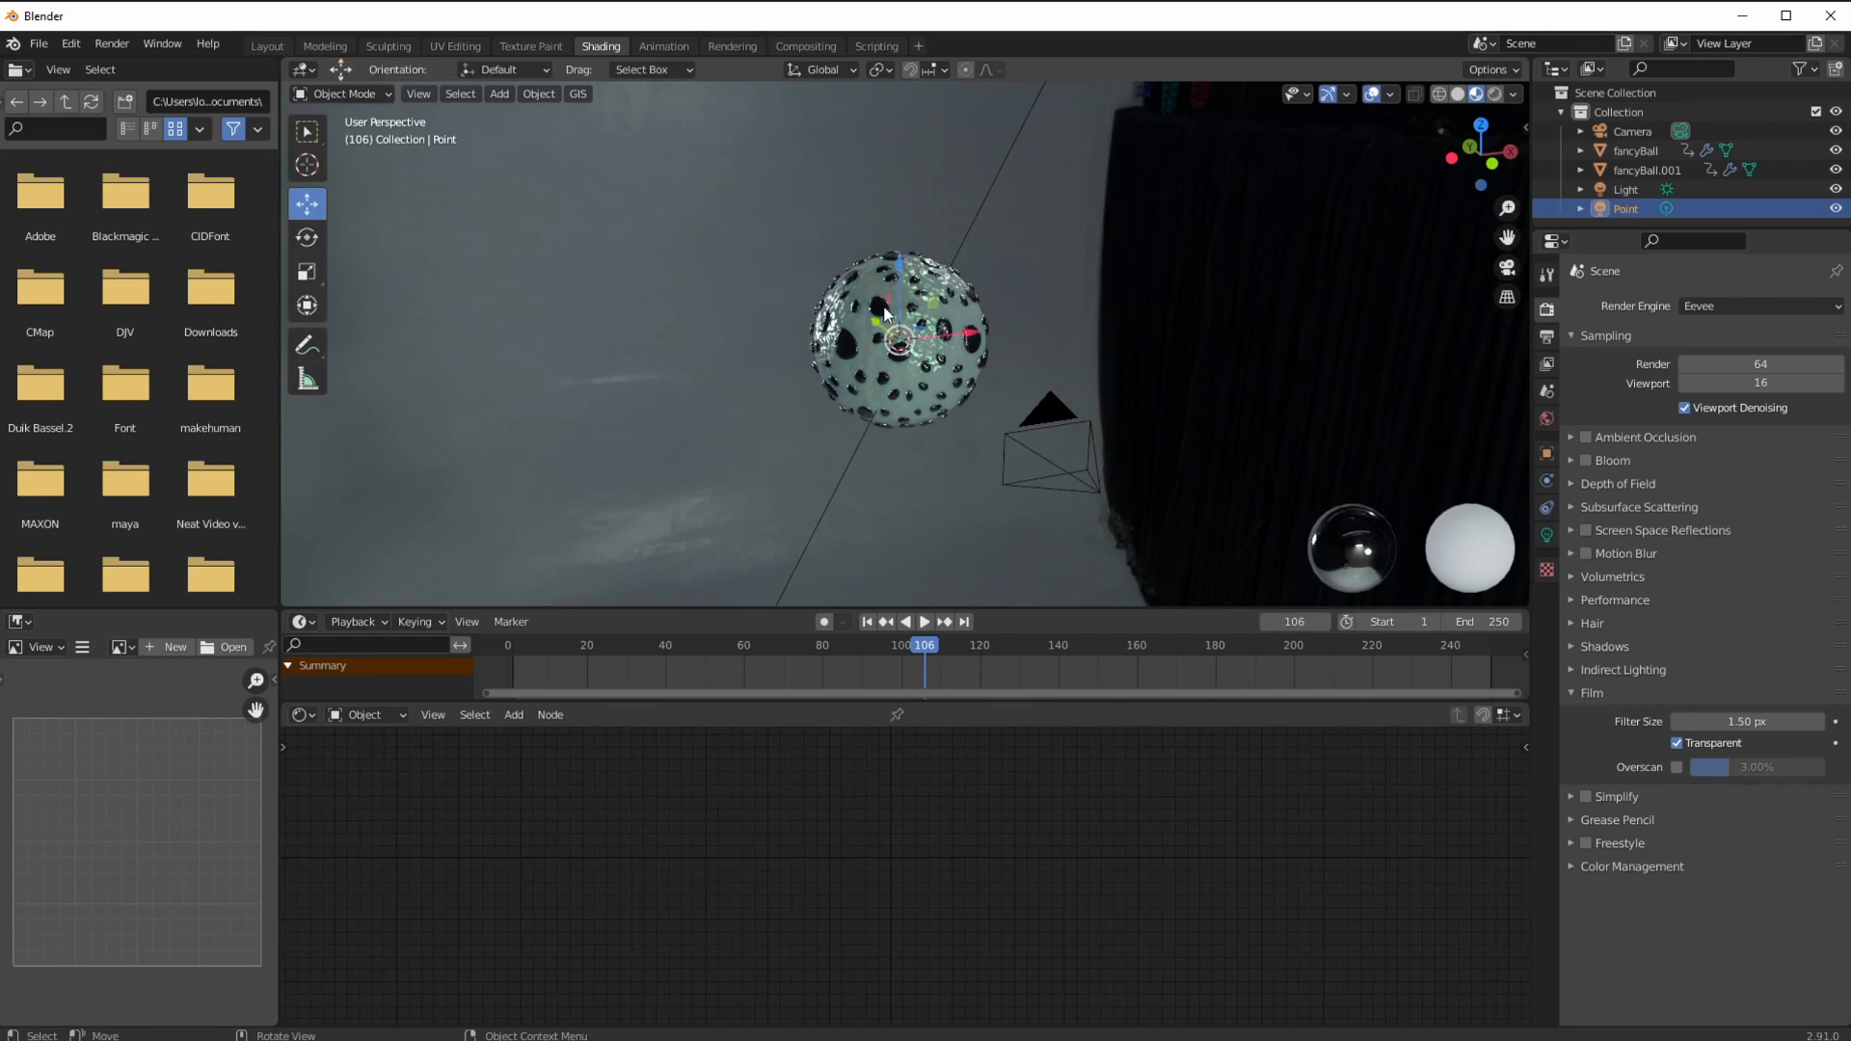
{"action": "left_click_drag", "start_coordinate": [902, 265], "coordinate": [894, 367]}
{"action": "left_click_drag", "start_coordinate": [966, 461], "coordinate": [915, 463]}
{"action": "middle_click_drag", "start_coordinate": [914, 464], "coordinate": [783, 461]}
{"action": "mouse_move", "coordinate": [953, 482]}
{"action": "left_mouse_down"}
{"action": "mouse_move", "coordinate": [1032, 463]}
{"action": "mouse_move", "coordinate": [938, 472]}
{"action": "left_mouse_up"}
{"action": "middle_click_drag", "start_coordinate": [938, 472], "coordinate": [997, 384]}
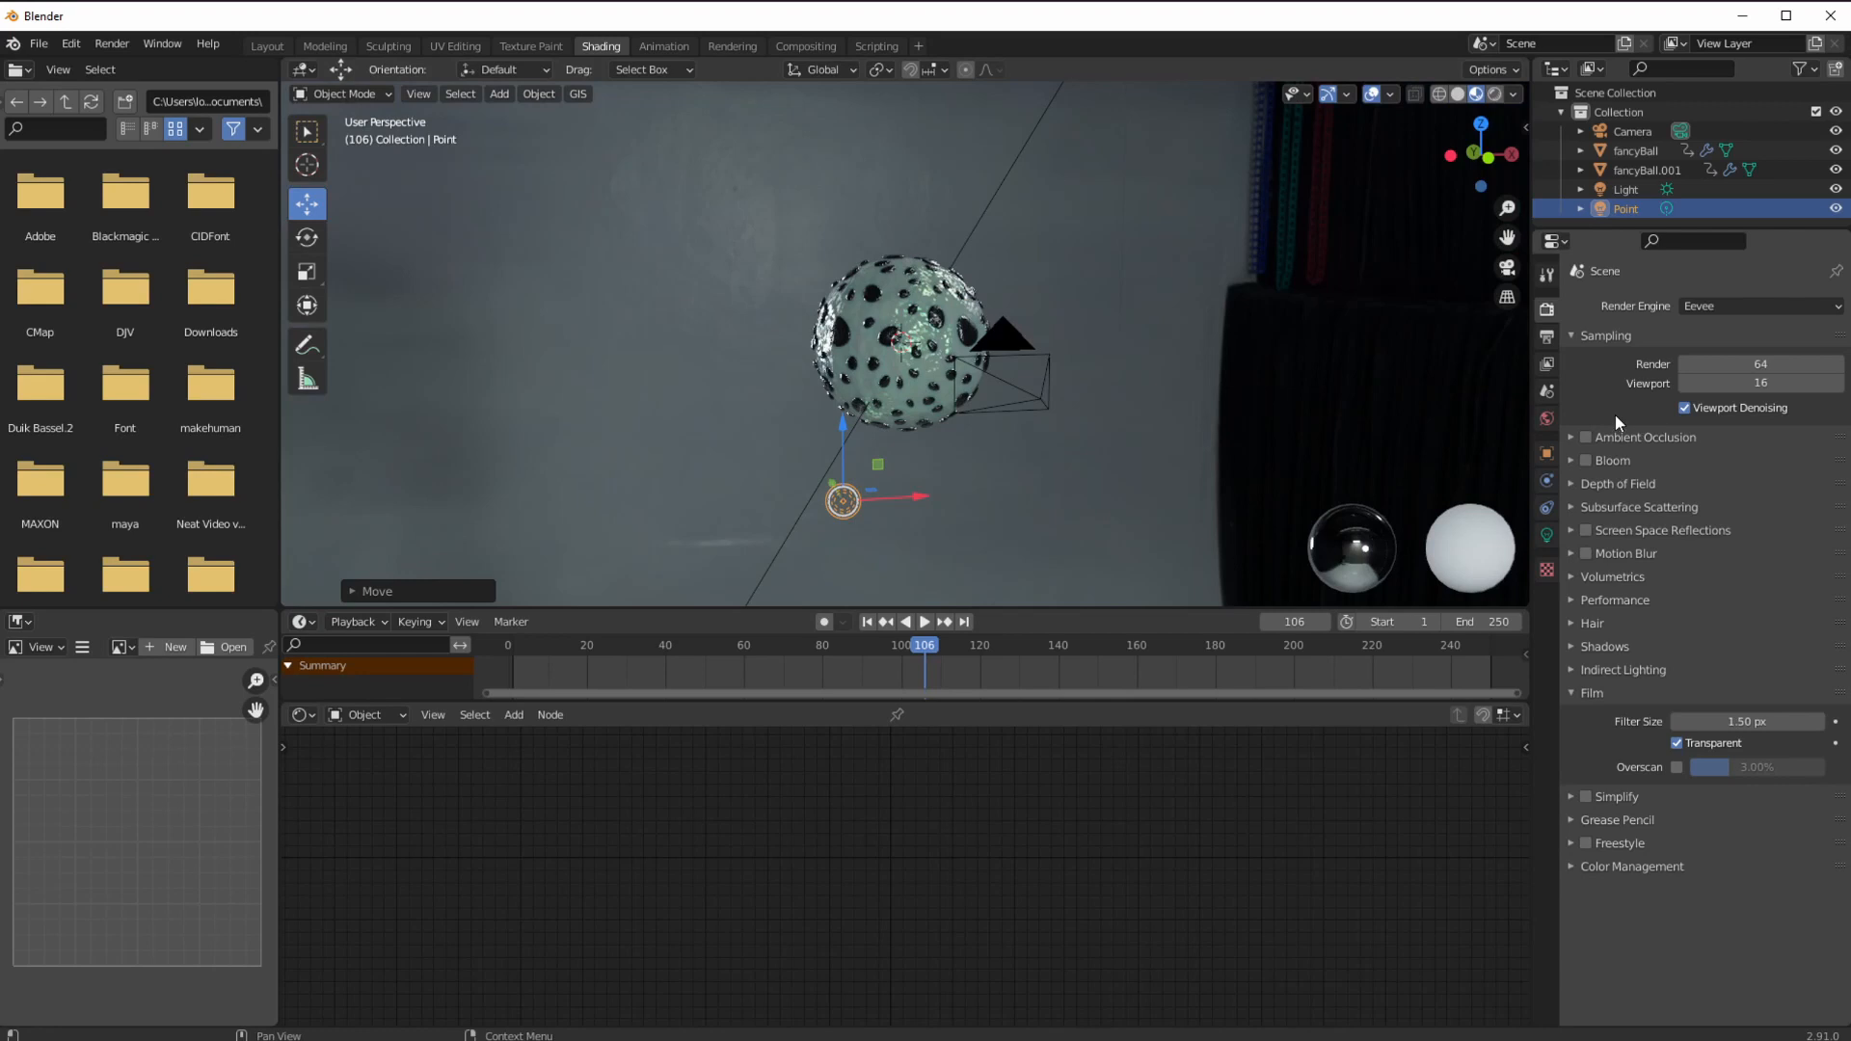
Set the point light's power to 120 W.
{"action": "left_click", "coordinate": [1547, 535]}
{"action": "left_click", "coordinate": [1701, 440]}
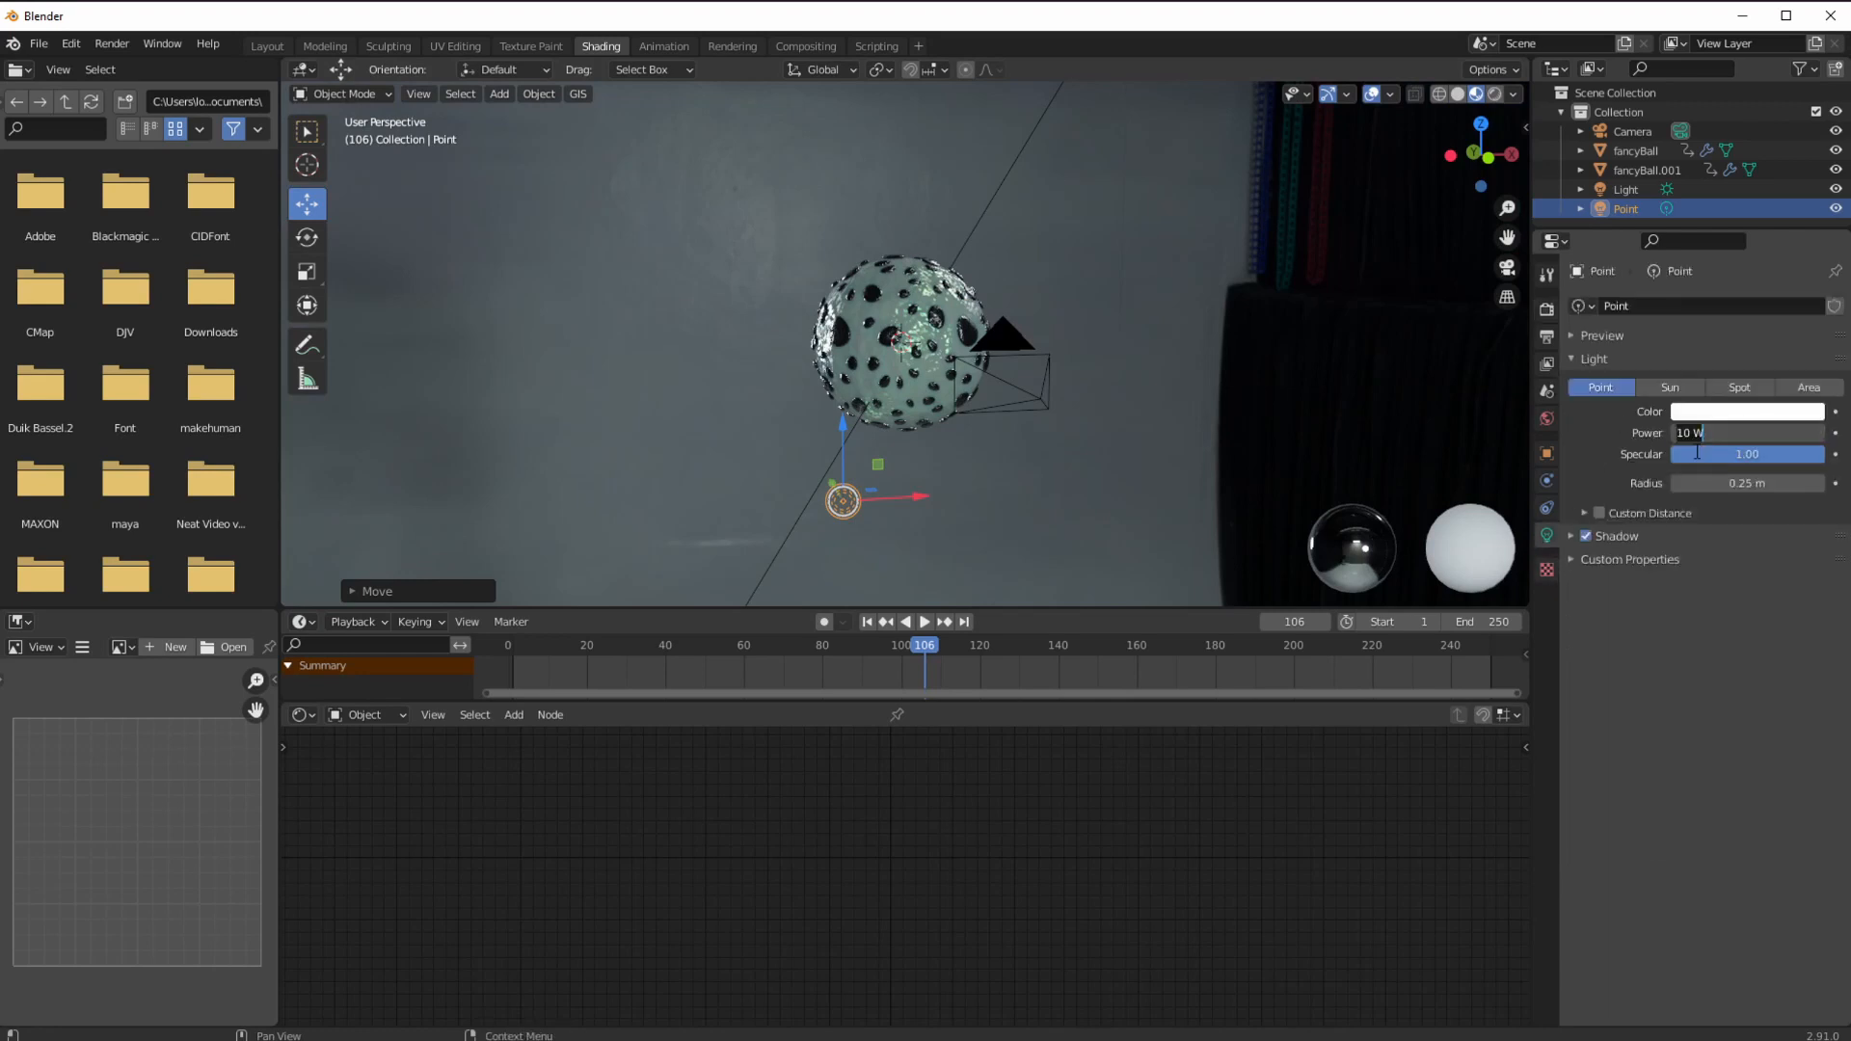
{"action": "type", "text": "120"}
{"action": "key", "text": "Return"}
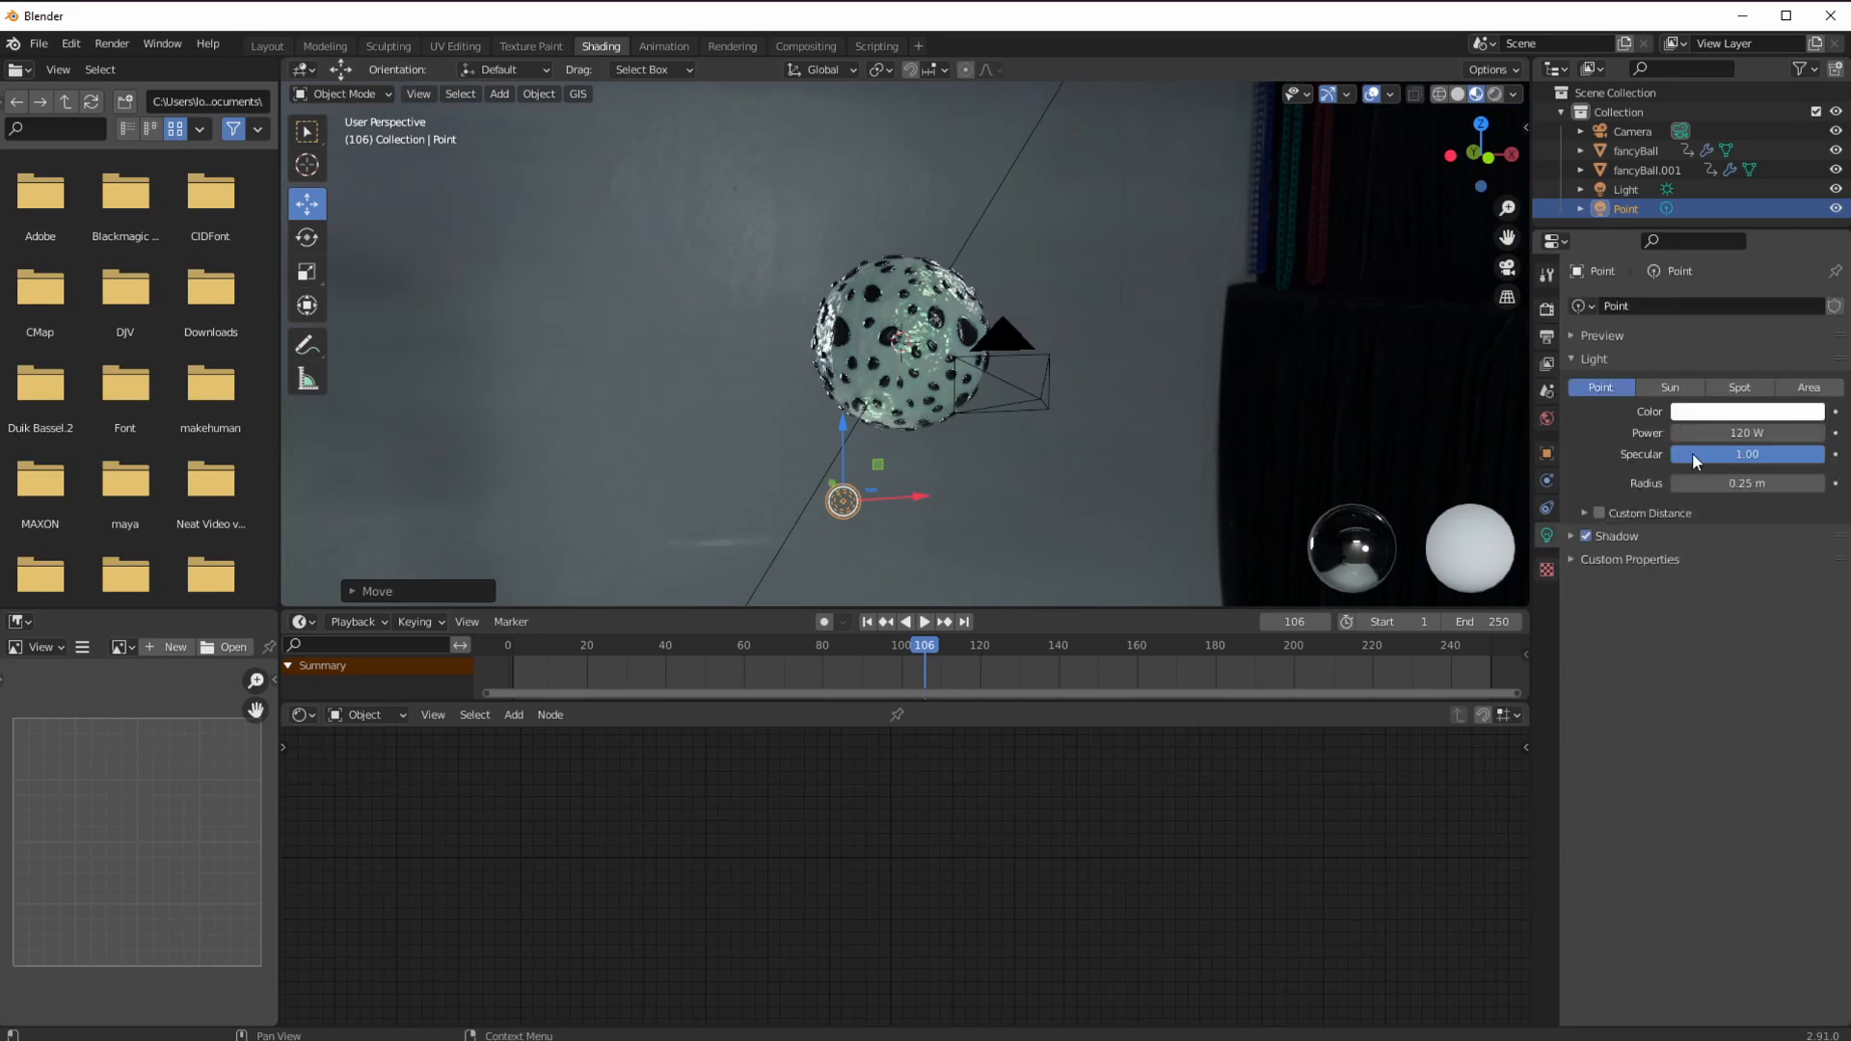
Change the point light's colour from white to a warm orange and look at the ball through the camera.
{"action": "left_click", "coordinate": [1706, 412]}
{"action": "left_click", "coordinate": [1717, 415]}
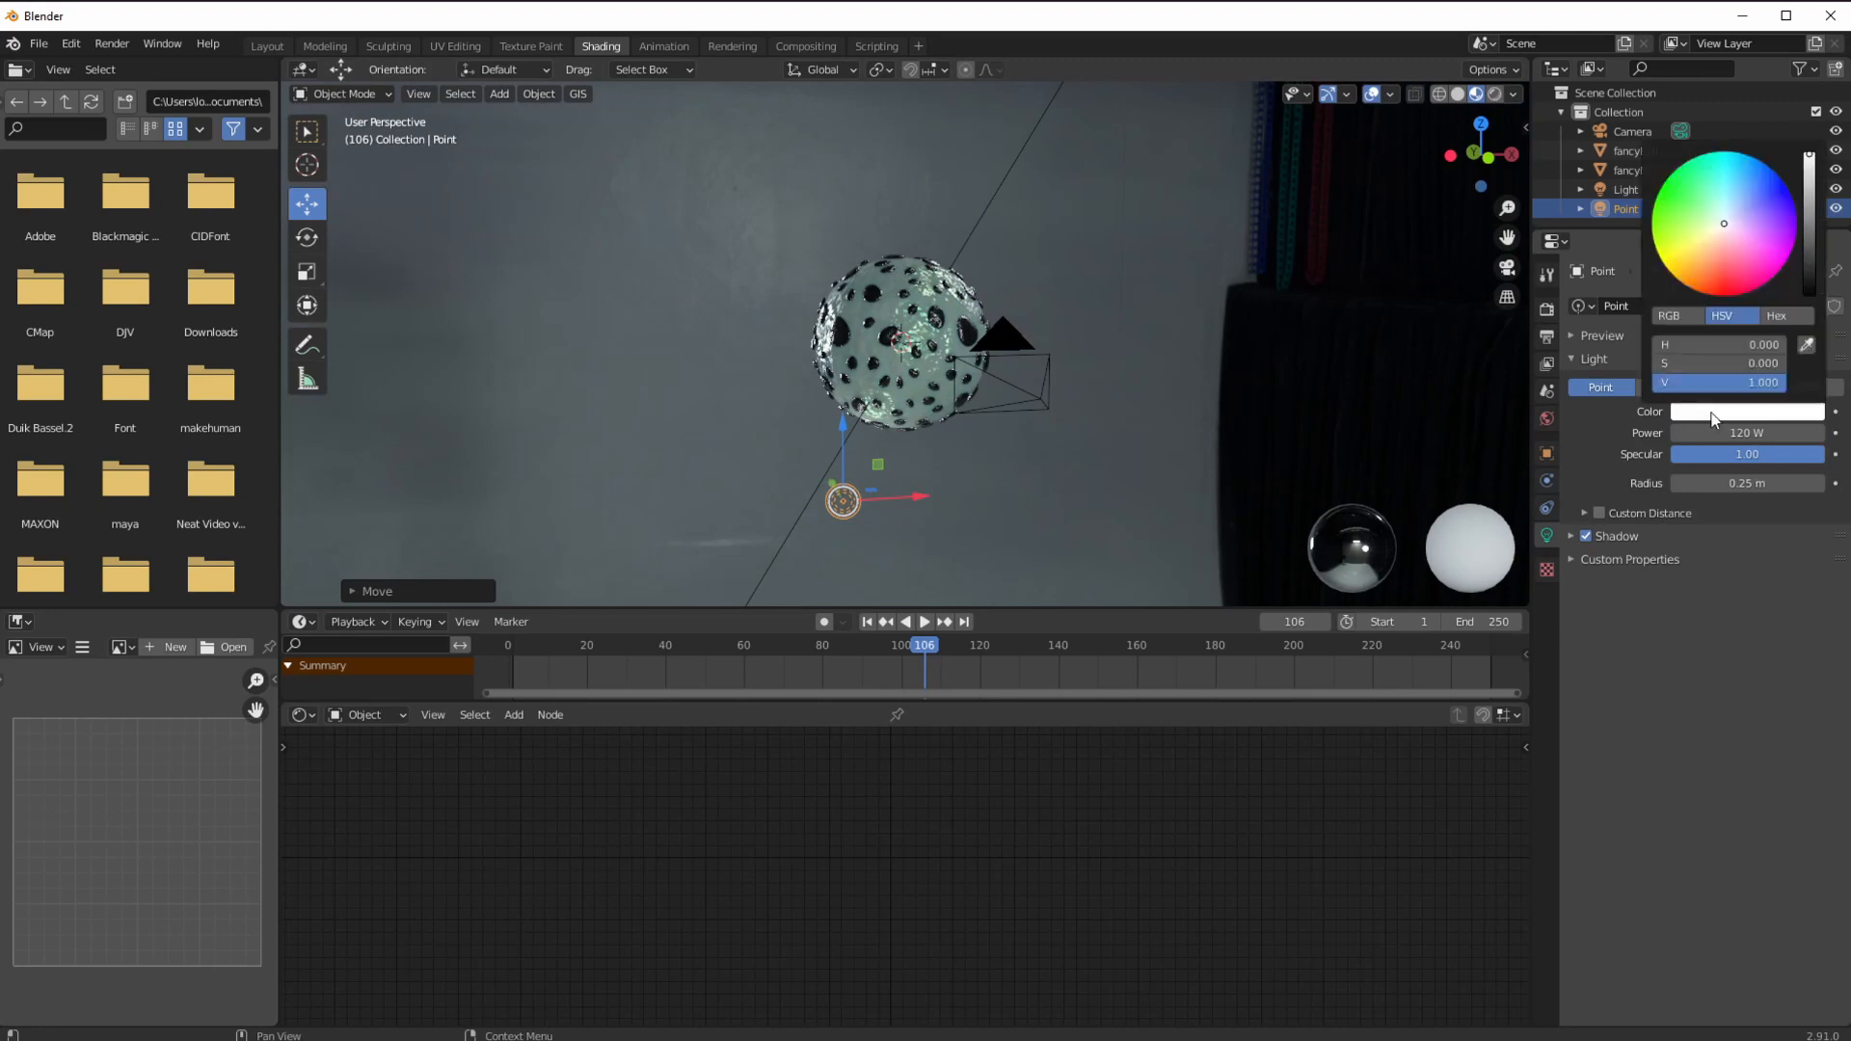
{"action": "left_click", "coordinate": [1716, 235]}
{"action": "left_click_drag", "start_coordinate": [1715, 235], "coordinate": [1672, 284]}
{"action": "key", "text": "KP_0"}
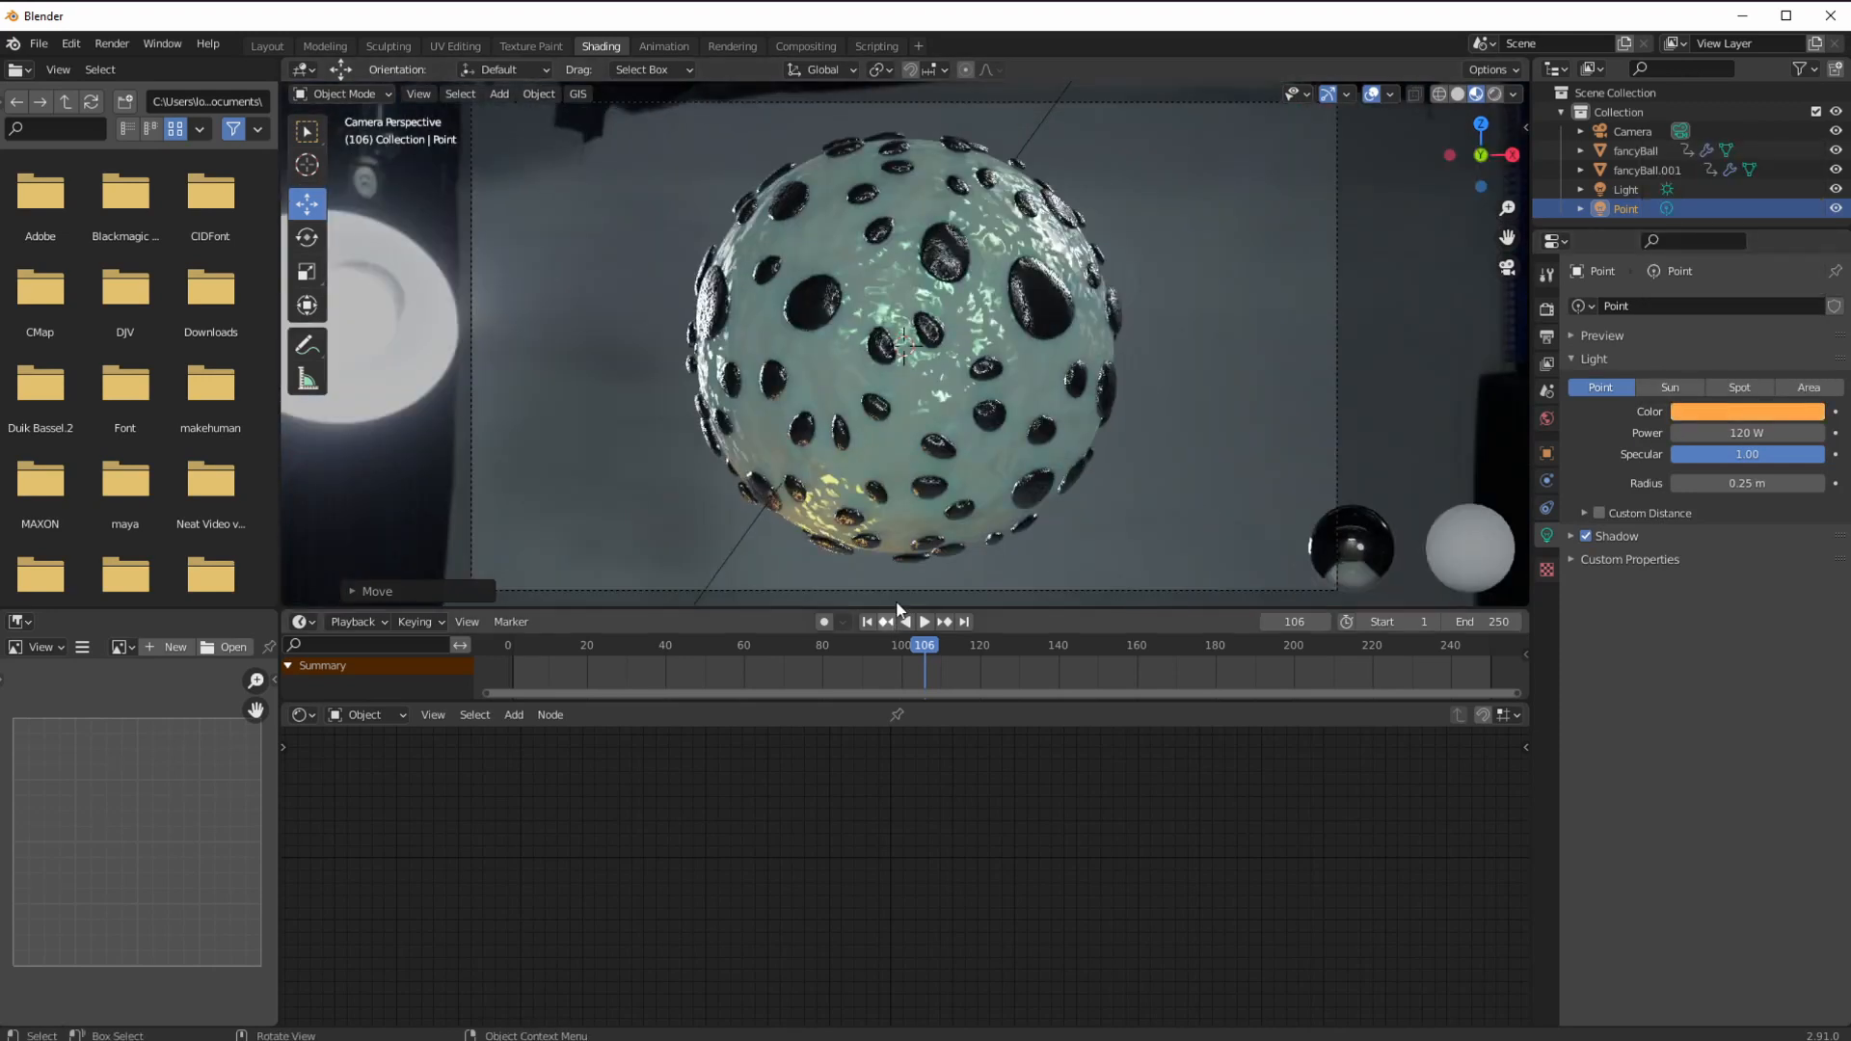
Move the orange point light farther down and away from the ball.
{"action": "middle_click_drag", "start_coordinate": [918, 513], "coordinate": [866, 476]}
{"action": "left_click_drag", "start_coordinate": [823, 443], "coordinate": [819, 458]}
{"action": "middle_click_drag", "start_coordinate": [819, 458], "coordinate": [845, 471]}
{"action": "left_click_drag", "start_coordinate": [831, 498], "coordinate": [800, 533]}
{"action": "middle_click_drag", "start_coordinate": [800, 532], "coordinate": [848, 545]}
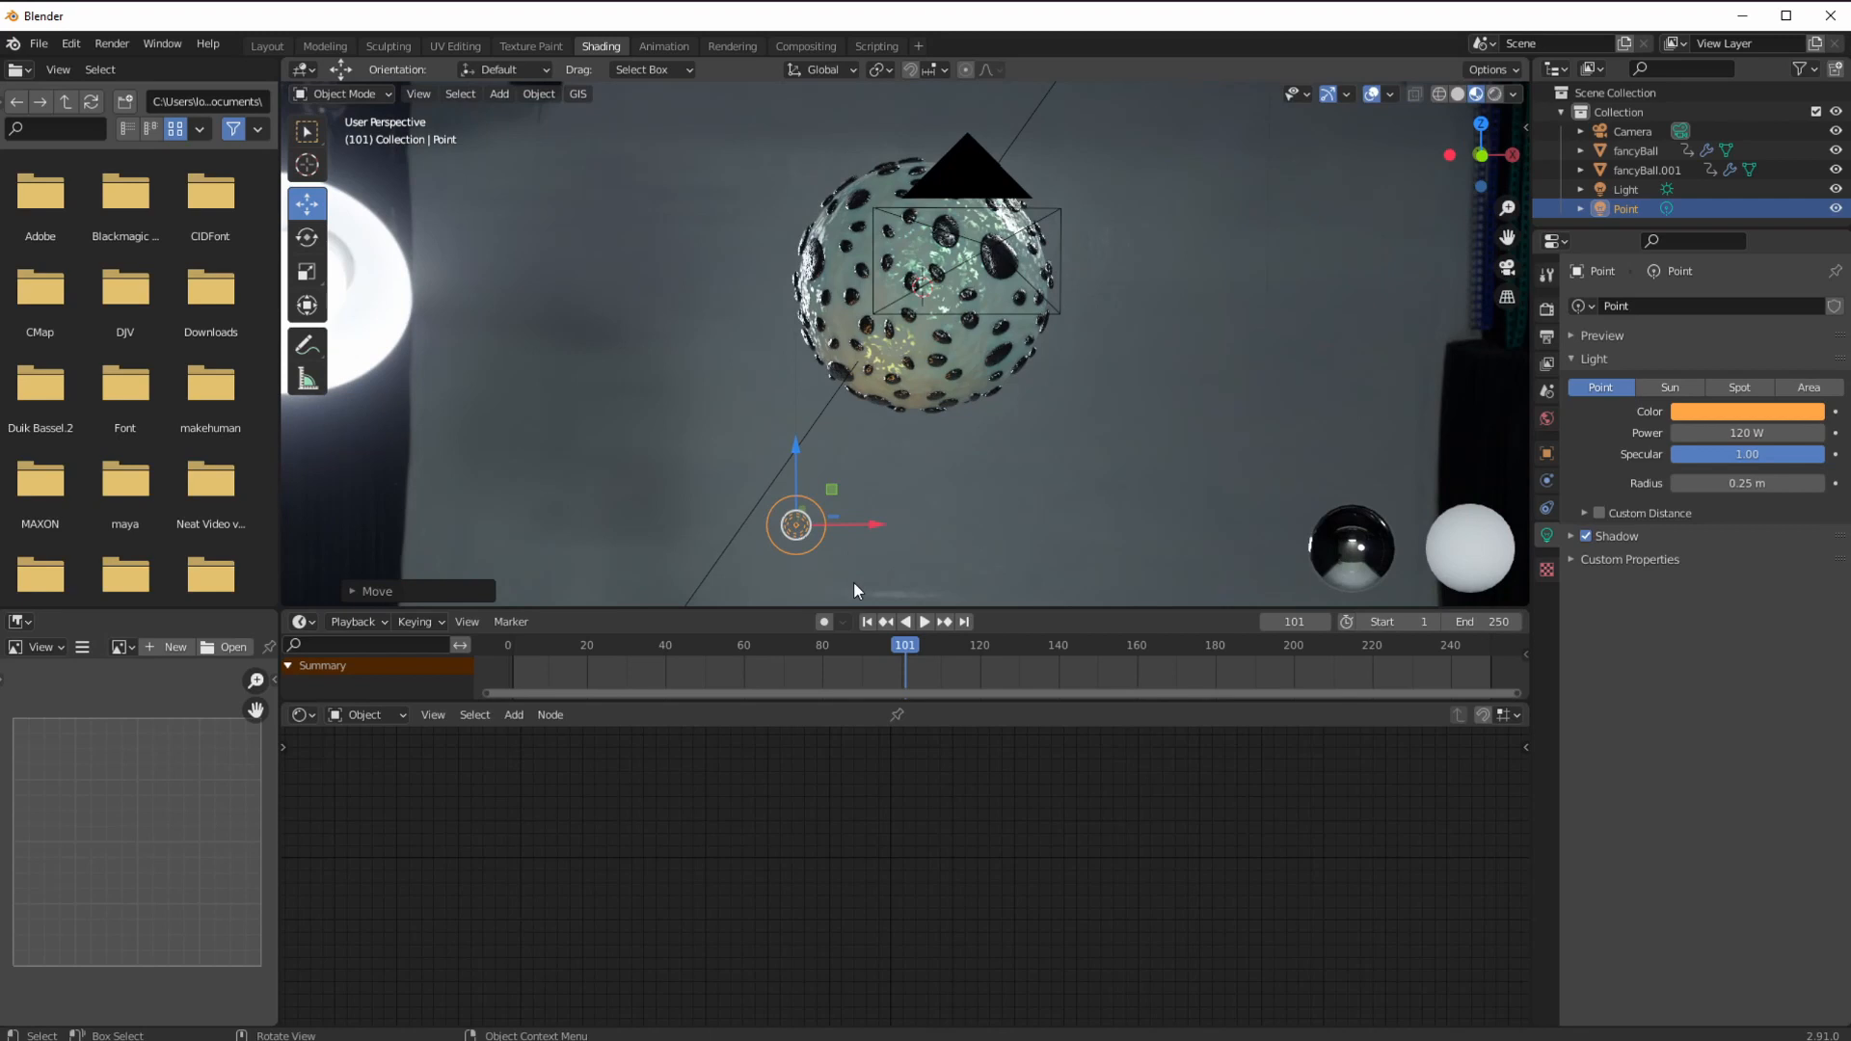
Duplicate the orange point light and move the copy along the Y axis to behind the ball.
{"action": "key", "text": "shift+d"}
{"action": "left_click", "coordinate": [837, 560]}
{"action": "middle_click_drag", "start_coordinate": [837, 560], "coordinate": [731, 532]}
{"action": "key", "text": "g"}
{"action": "key", "text": "y"}
{"action": "left_click", "coordinate": [1112, 403]}
{"action": "middle_click_drag", "start_coordinate": [1113, 403], "coordinate": [1089, 439]}
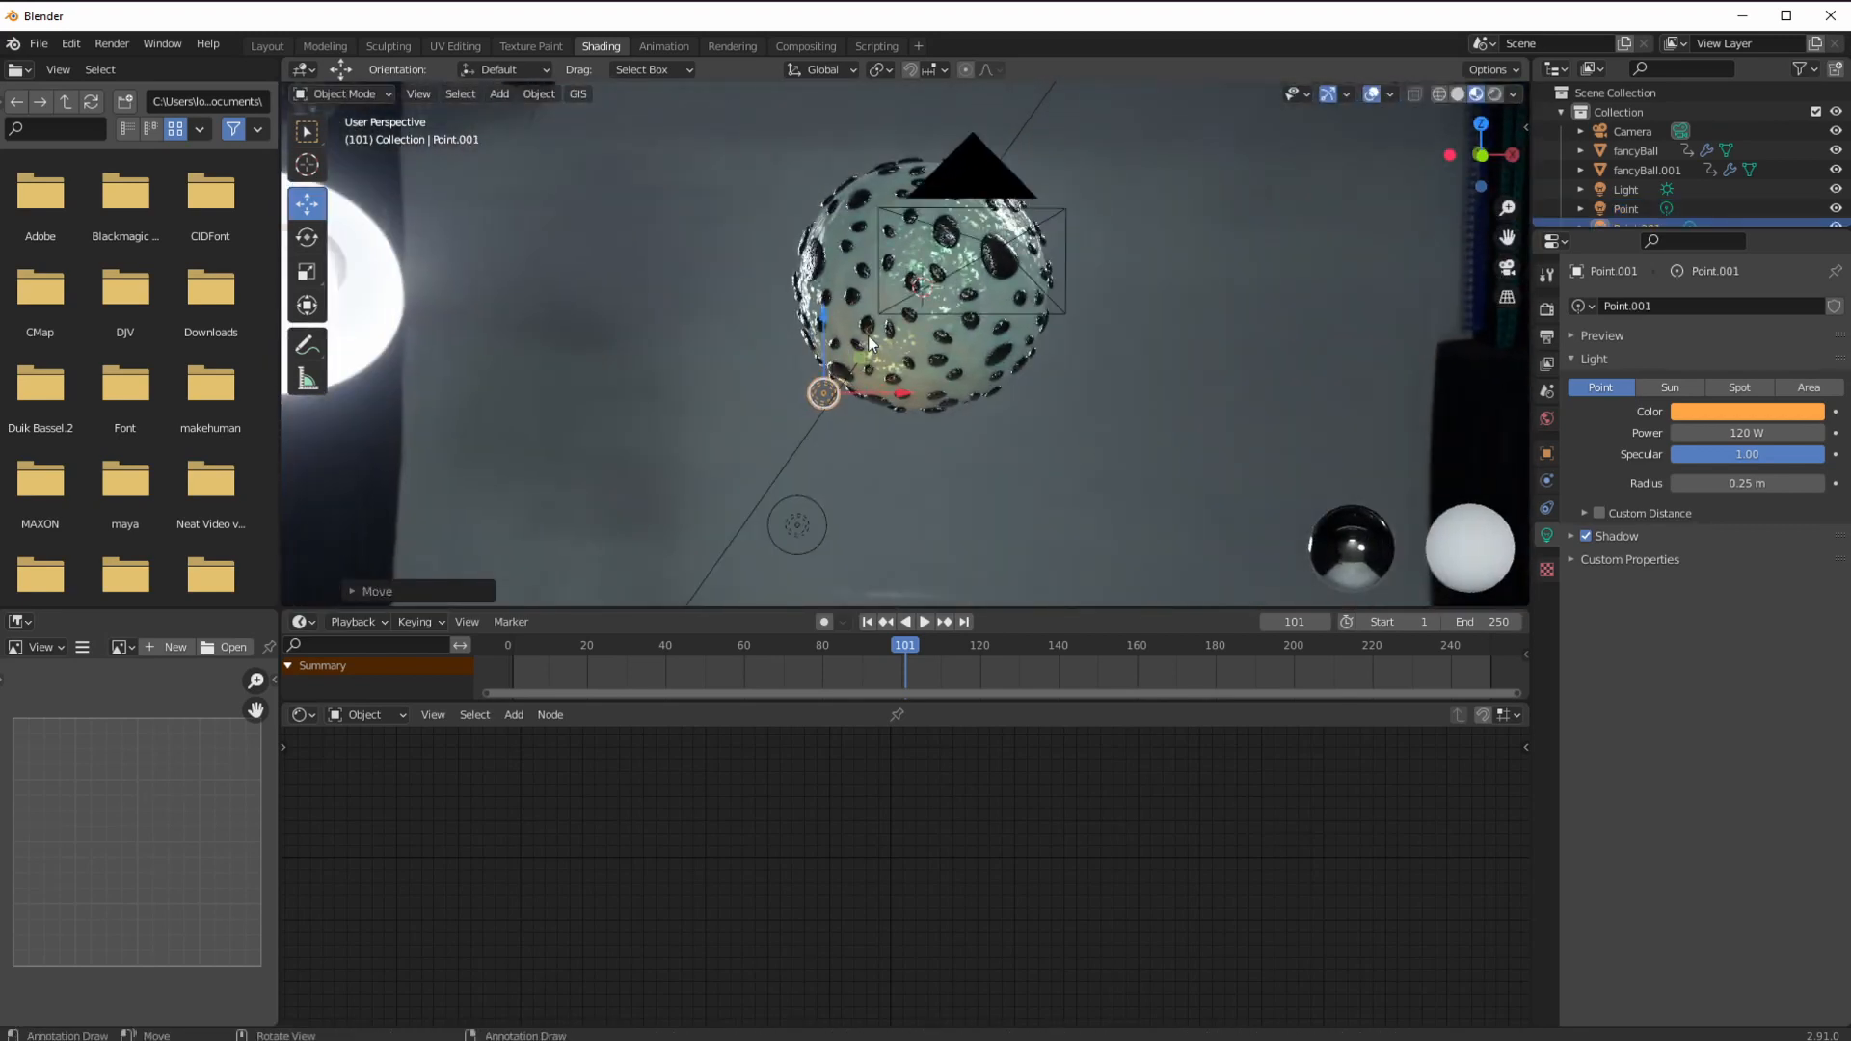
Raise the duplicated point light along the Z axis and set its power to 1000 W.
{"action": "key", "text": "g"}
{"action": "key", "text": "z"}
{"action": "left_click", "coordinate": [906, 331]}
{"action": "left_click", "coordinate": [1694, 433]}
{"action": "type", "text": "1000"}
{"action": "key", "text": "Return"}
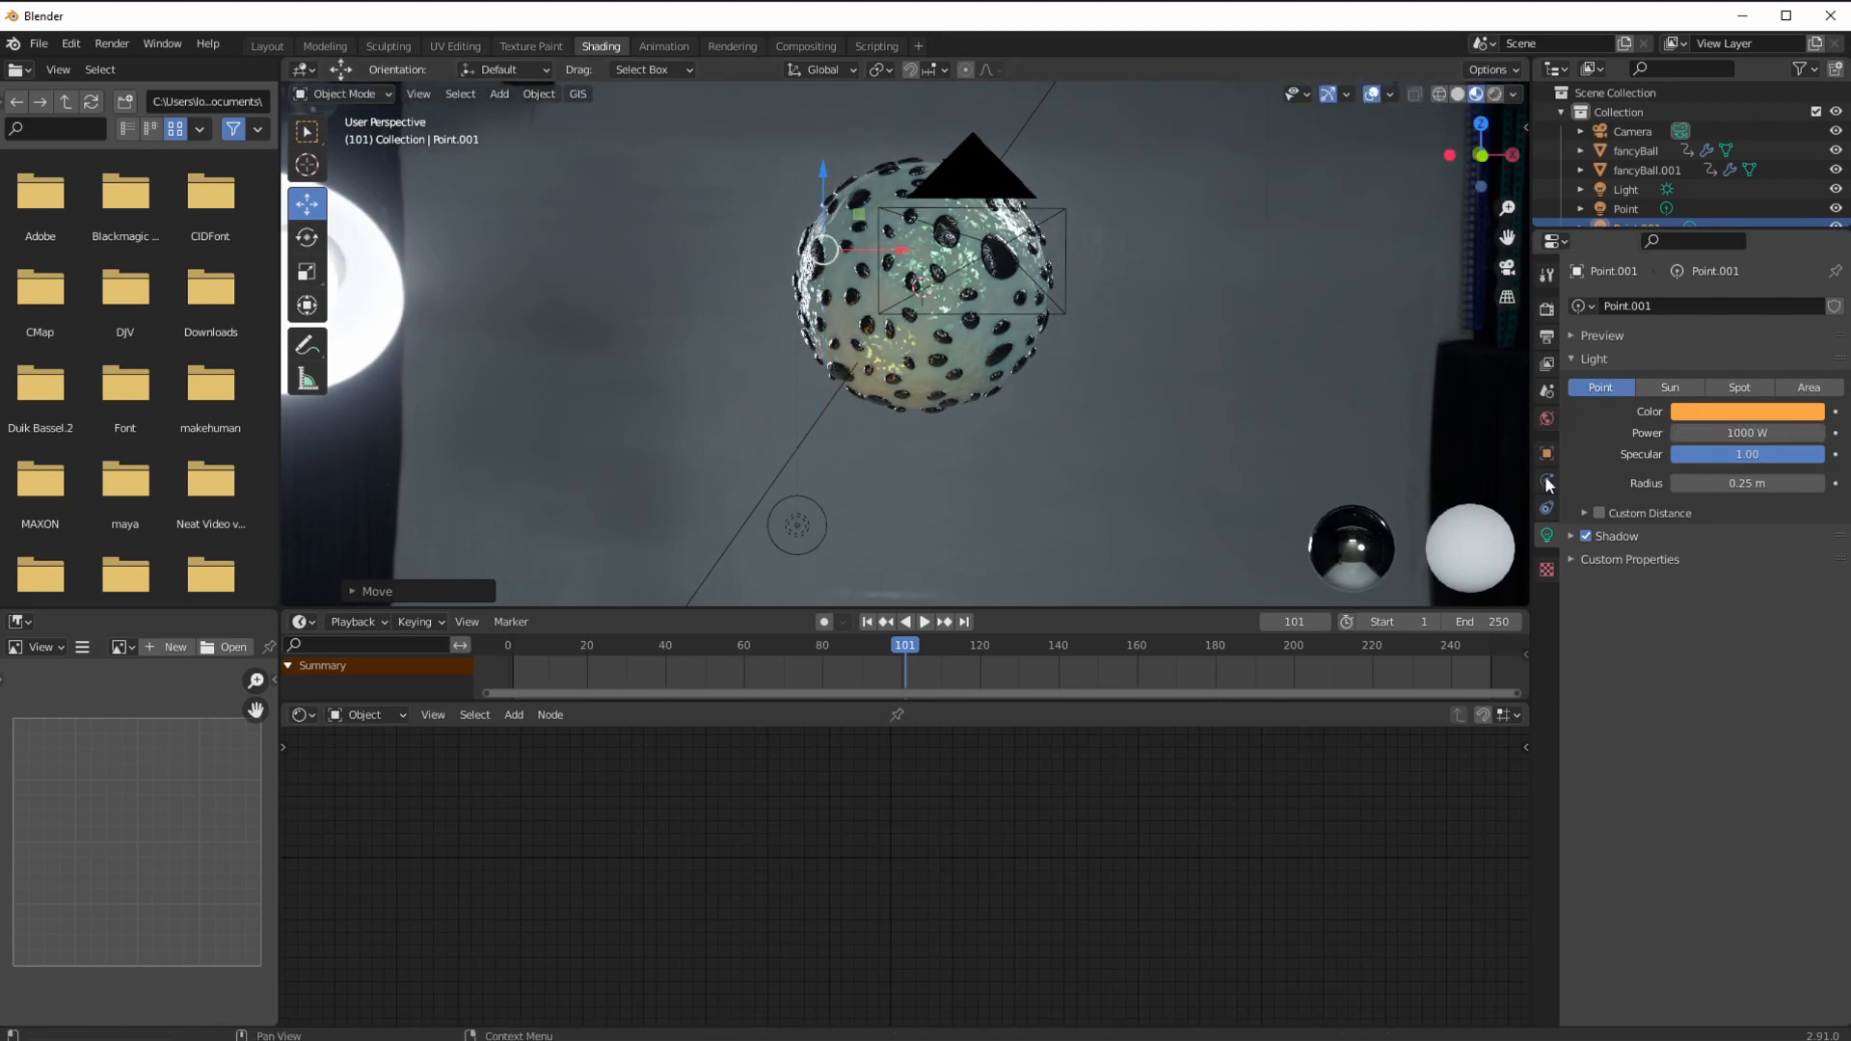
Move the duplicated point light across to the opposite side of the ball from the original one.
{"action": "middle_click_drag", "start_coordinate": [945, 424], "coordinate": [680, 181]}
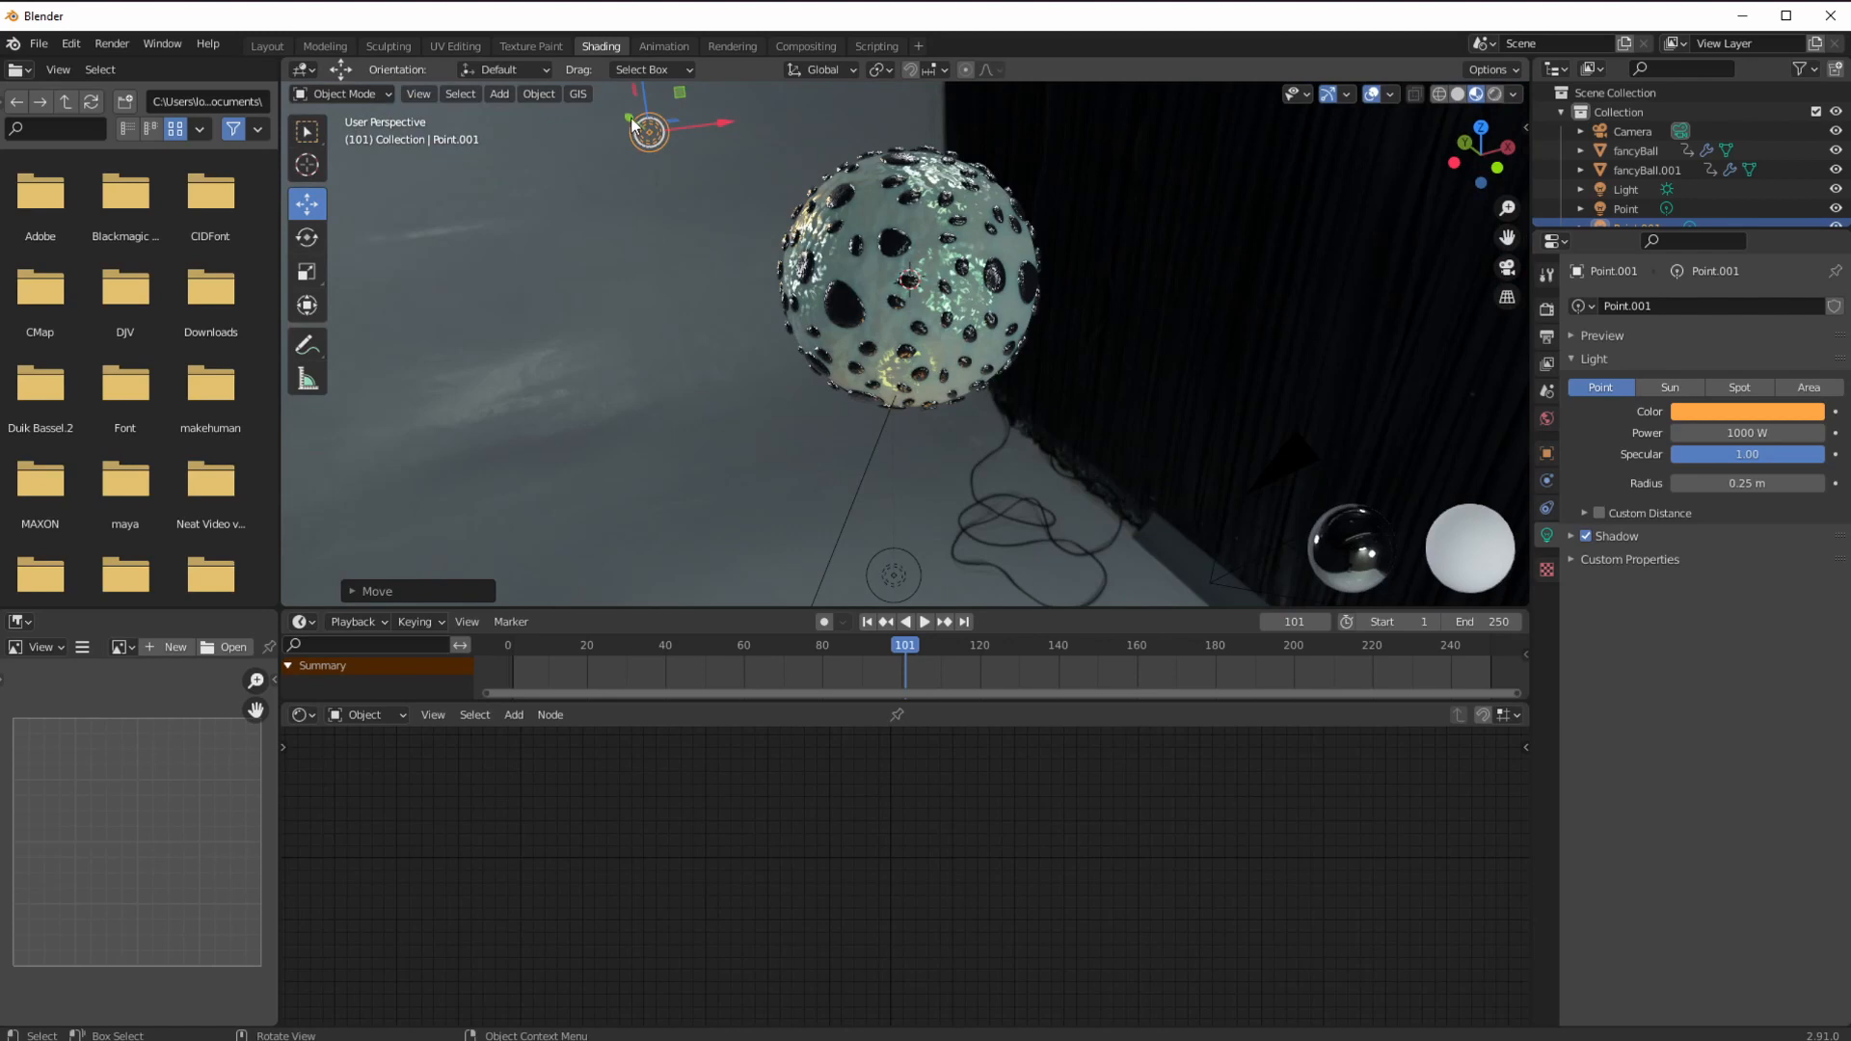
{"action": "key", "text": "g"}
{"action": "left_click", "coordinate": [788, 262]}
{"action": "middle_click_drag", "start_coordinate": [789, 262], "coordinate": [684, 390]}
{"action": "left_click_drag", "start_coordinate": [835, 286], "coordinate": [1004, 356]}
{"action": "key", "text": "z"}
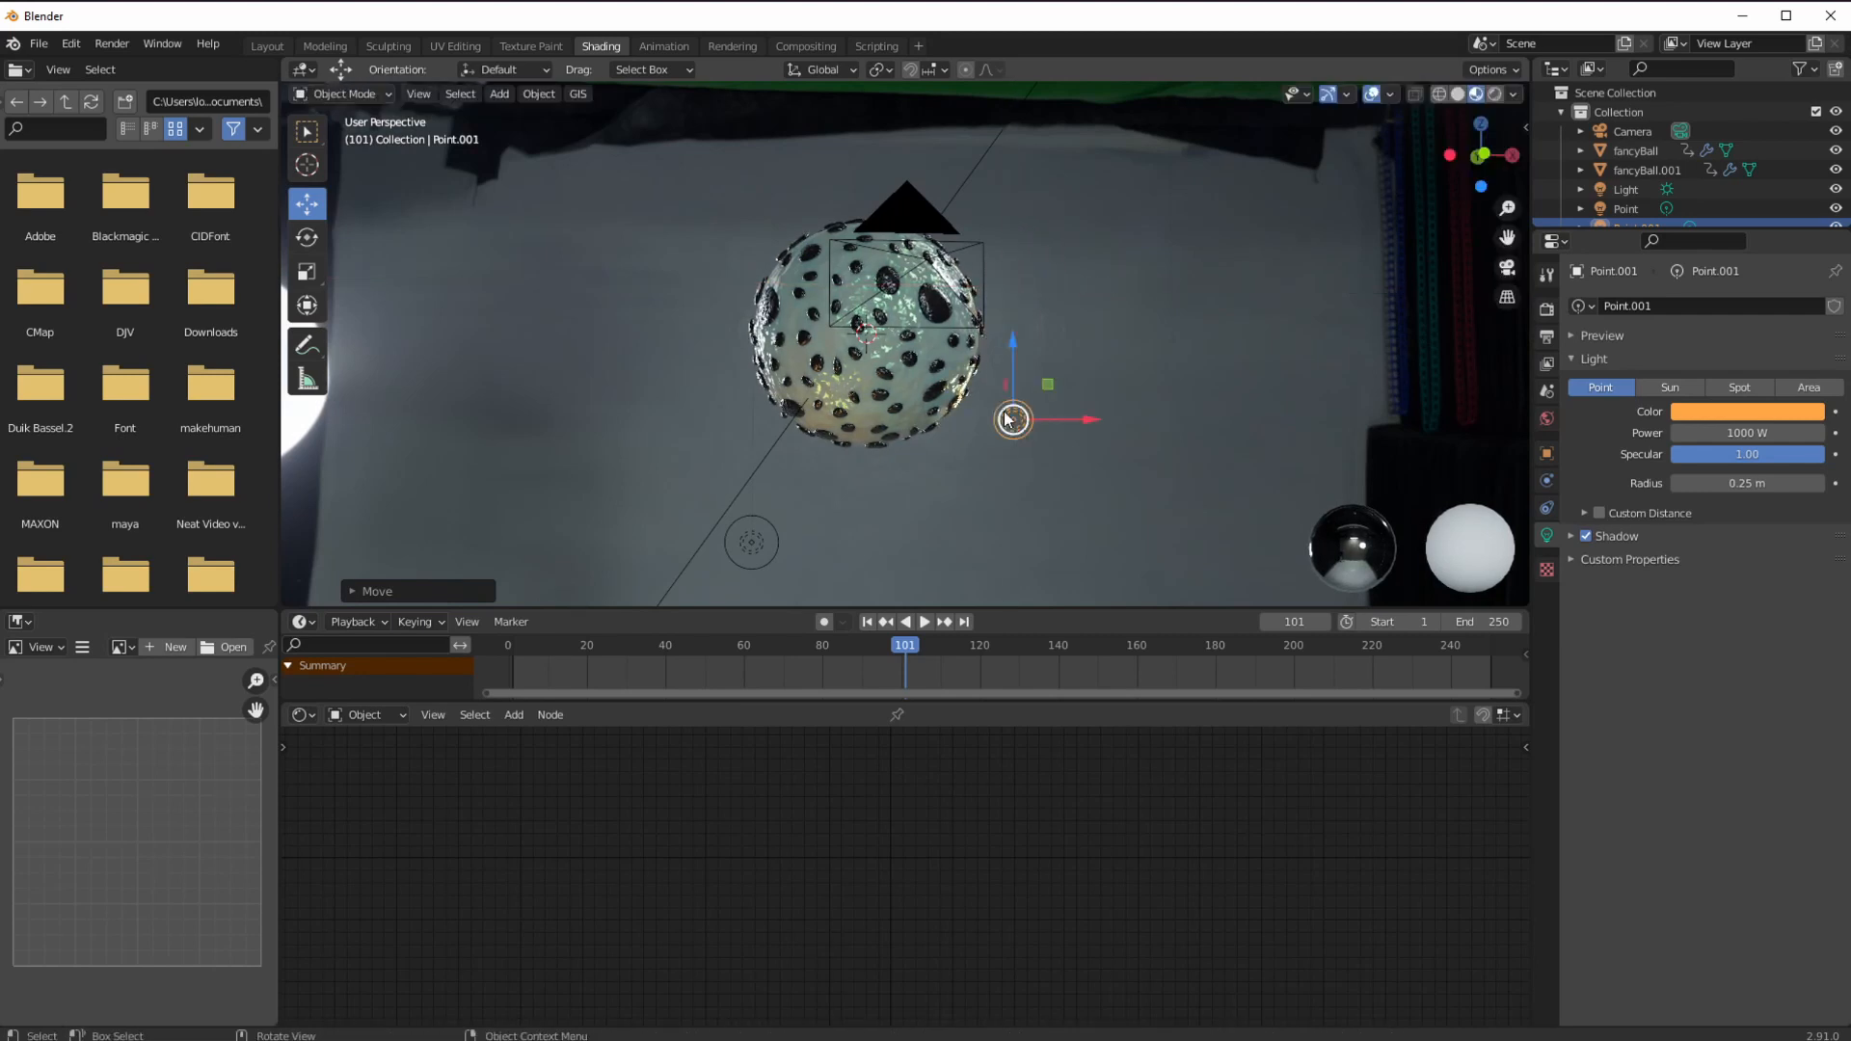
{"action": "left_click_drag", "start_coordinate": [1073, 418], "coordinate": [1066, 418]}
{"action": "middle_click_drag", "start_coordinate": [829, 542], "coordinate": [839, 545]}
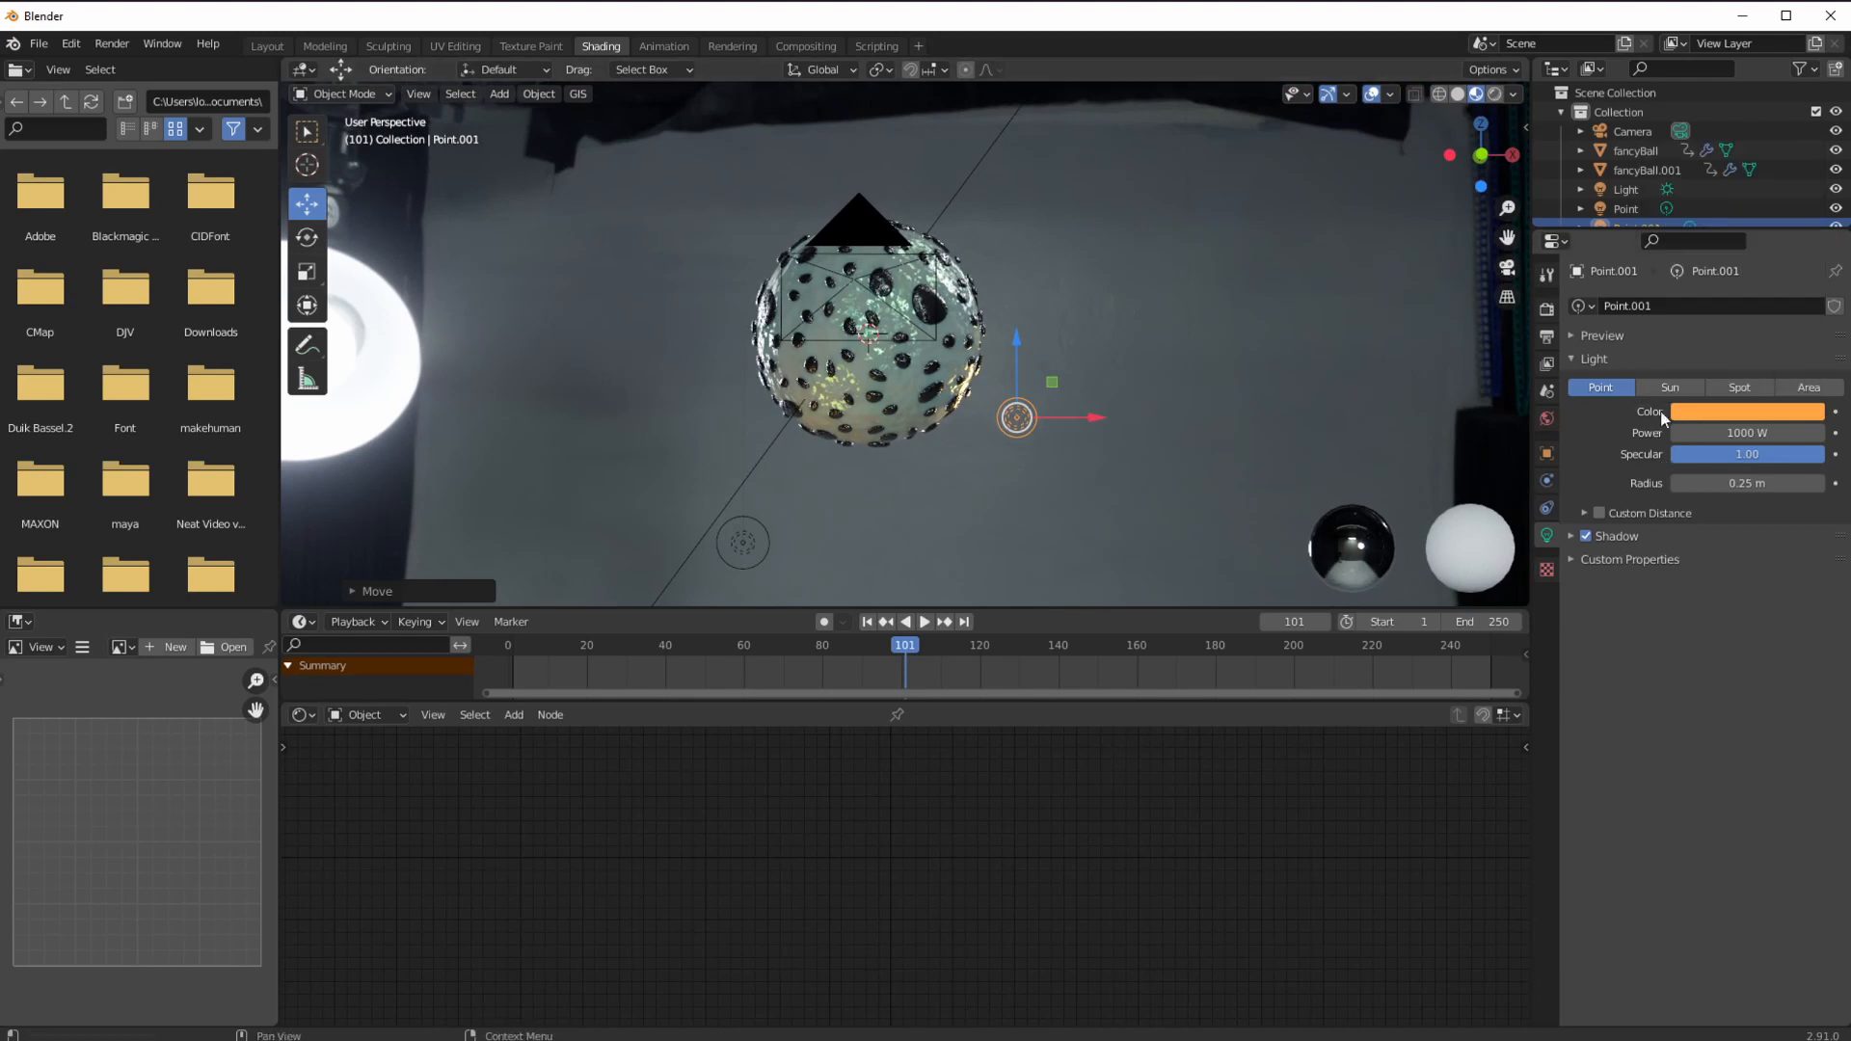
From the camera view, lower the duplicated point light beside the ball and change its colour to blue.
{"action": "key", "text": "KP_0"}
{"action": "left_click_drag", "start_coordinate": [1228, 479], "coordinate": [1238, 480]}
{"action": "left_click_drag", "start_coordinate": [1167, 403], "coordinate": [1159, 459]}
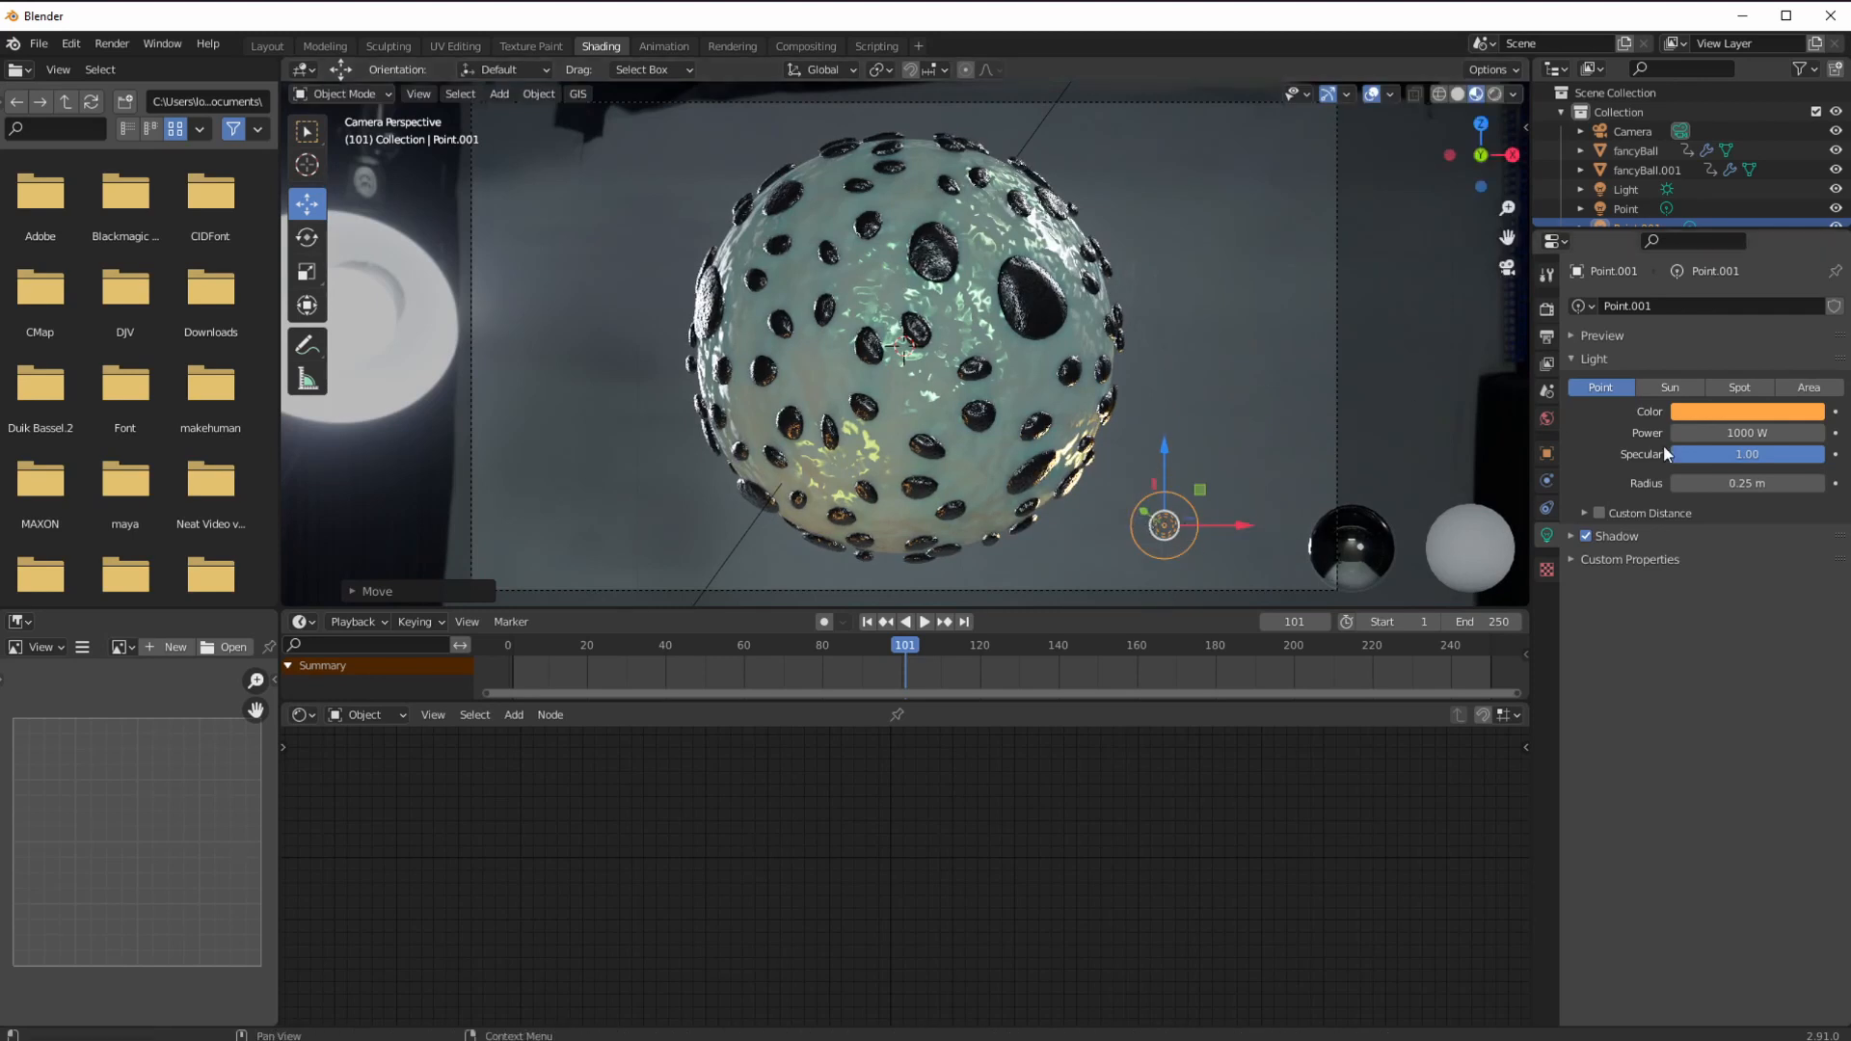
{"action": "left_click", "coordinate": [1678, 421]}
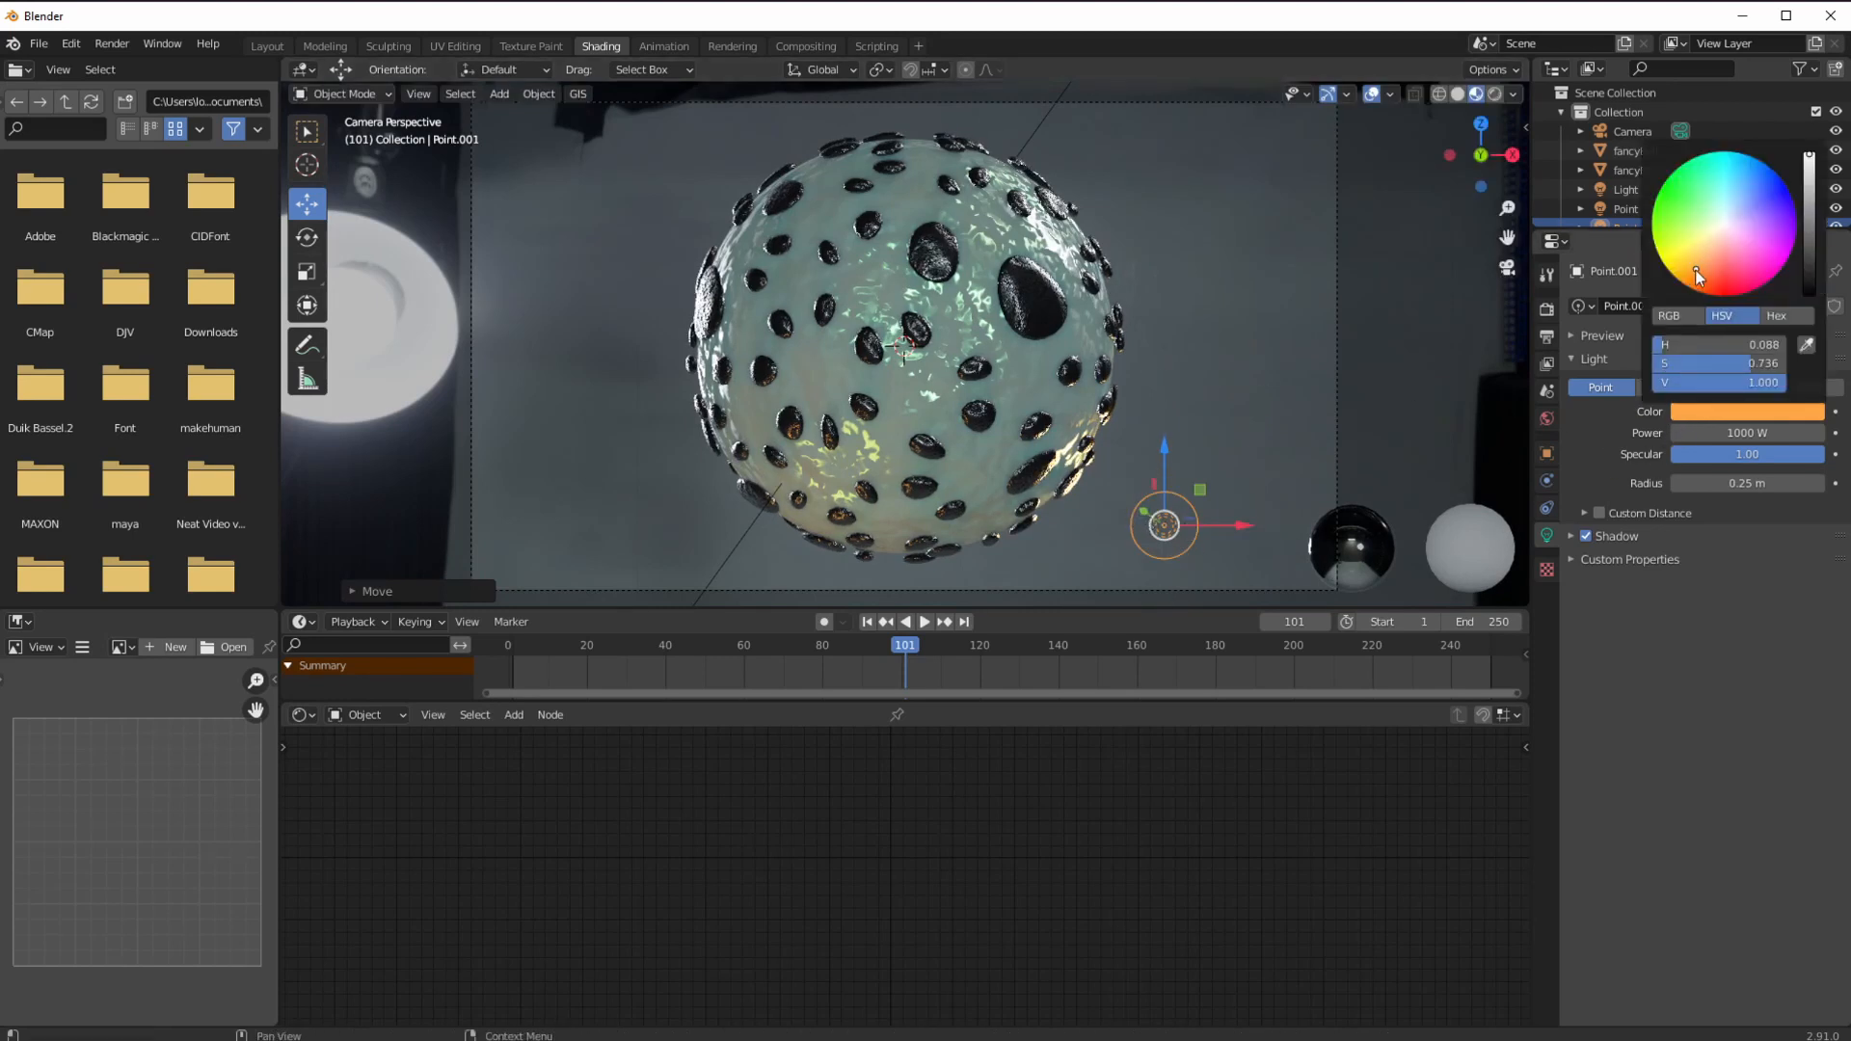
{"action": "left_click_drag", "start_coordinate": [1661, 345], "coordinate": [1739, 350]}
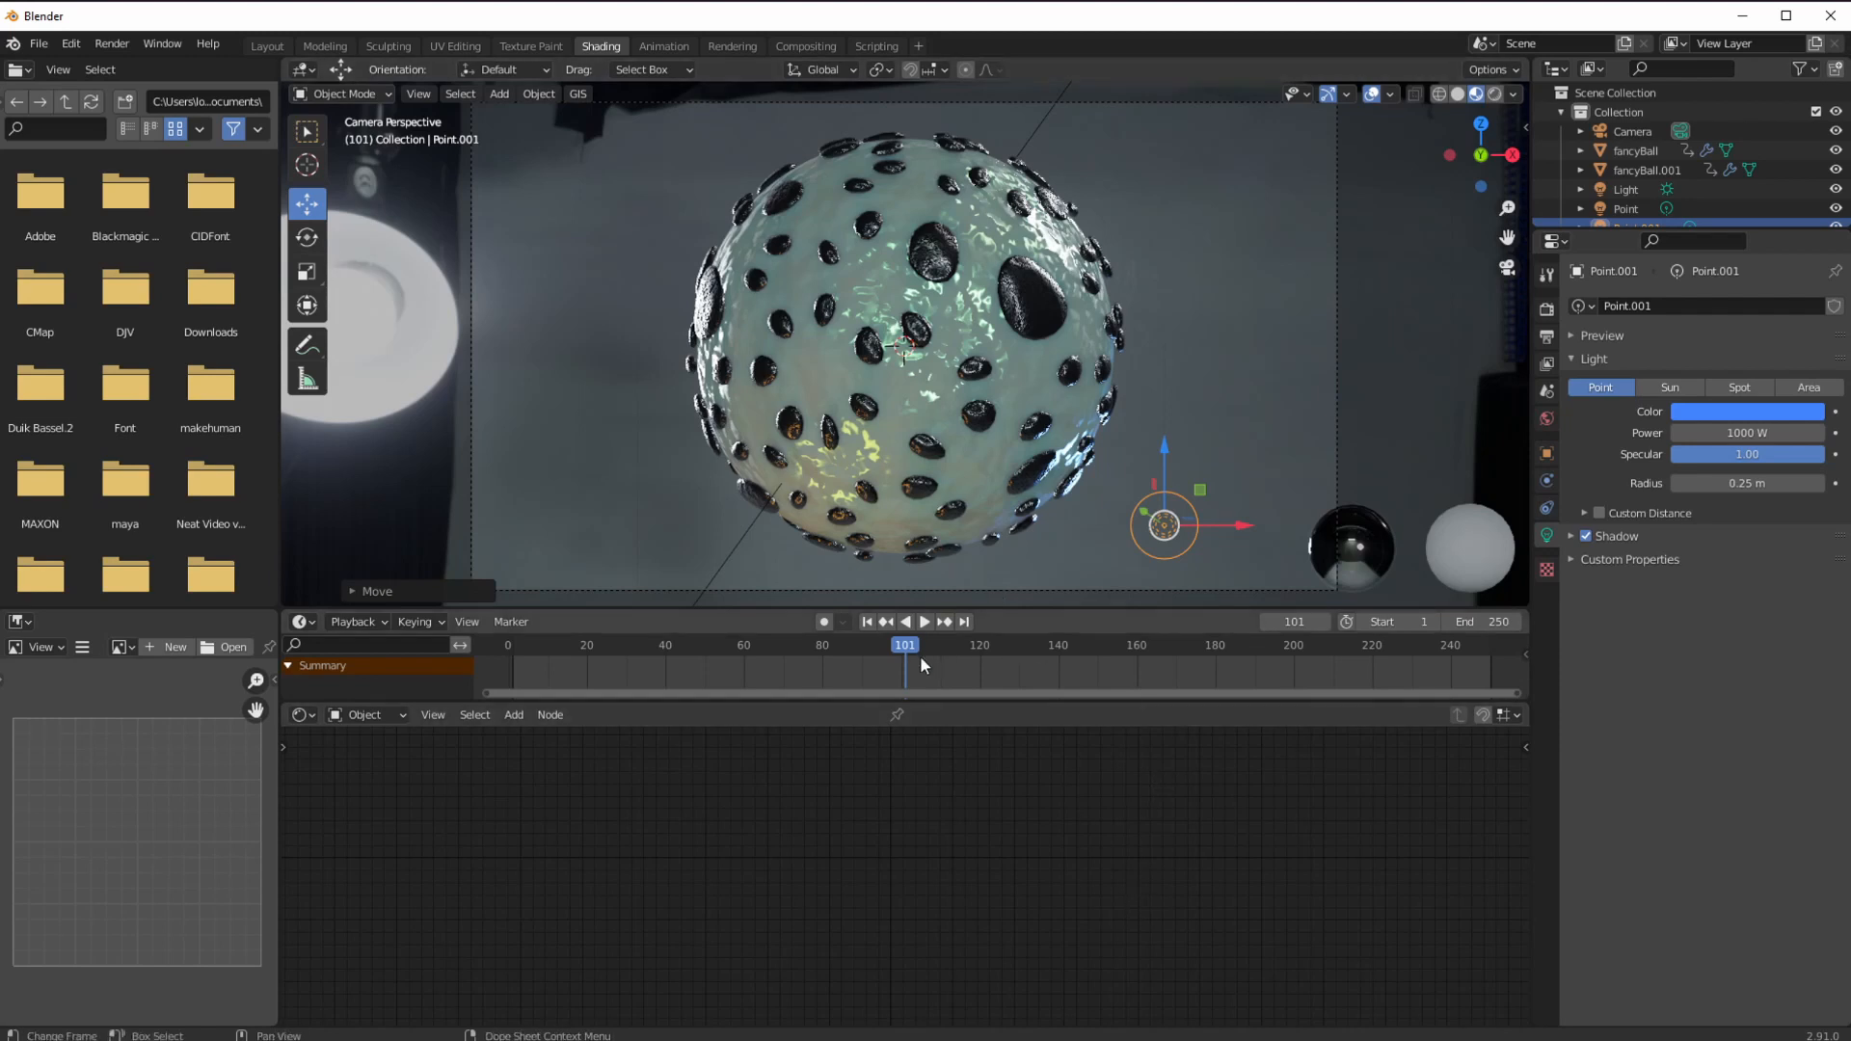
Play the animation to check the orange and blue lighting, and go to frame 220.
{"action": "key", "text": "space"}
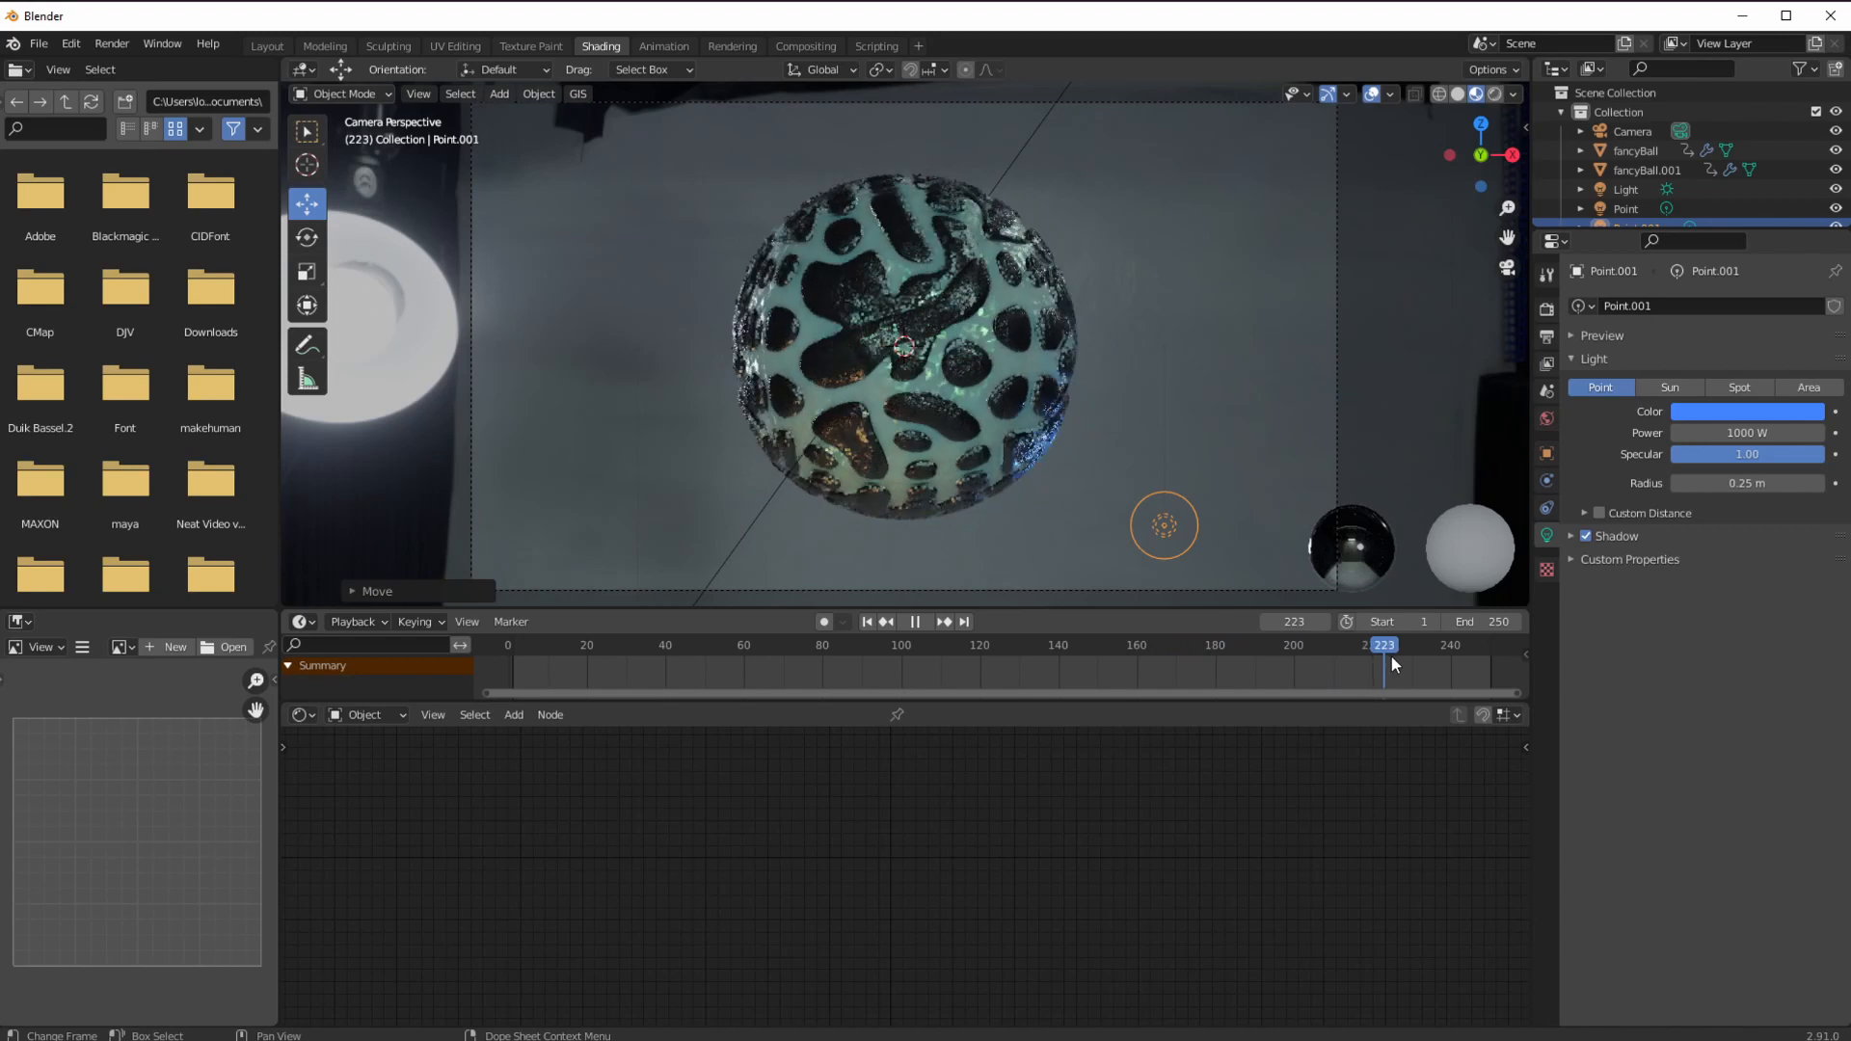
{"action": "key", "text": "Escape"}
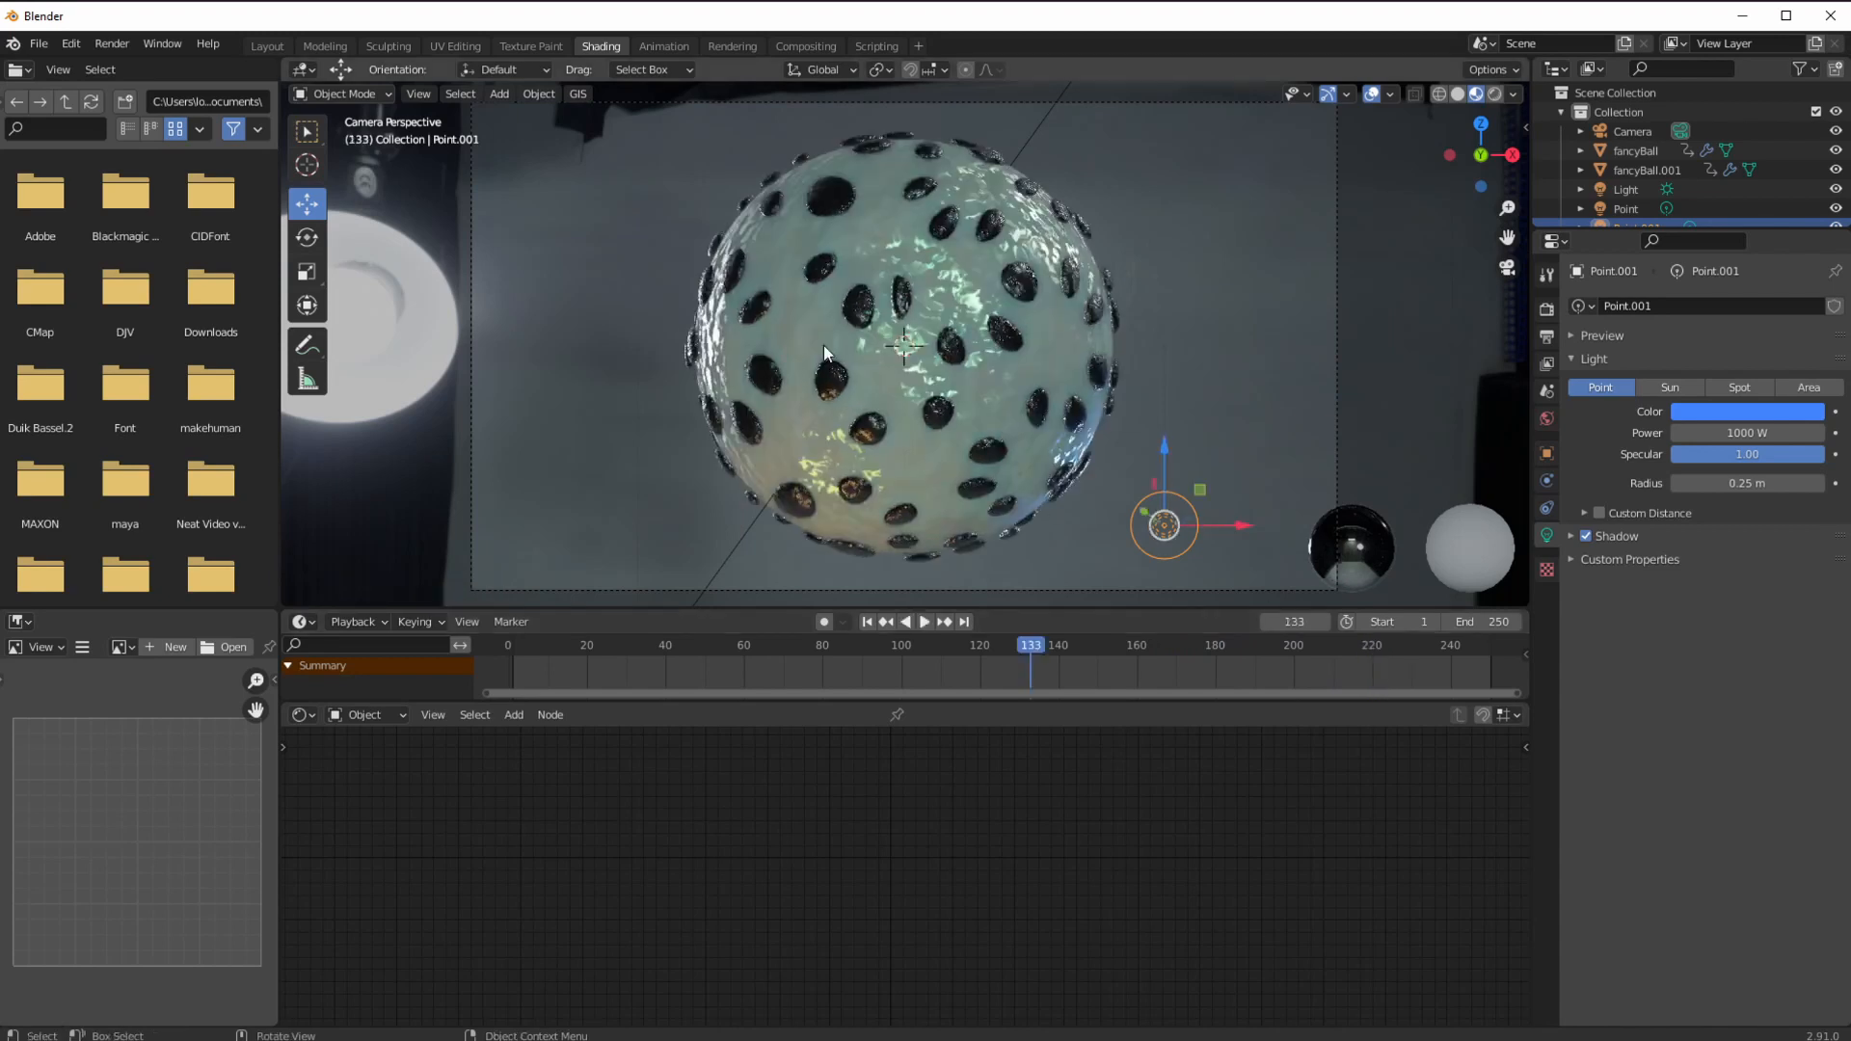
{"action": "left_click_drag", "start_coordinate": [1259, 645], "coordinate": [1375, 646]}
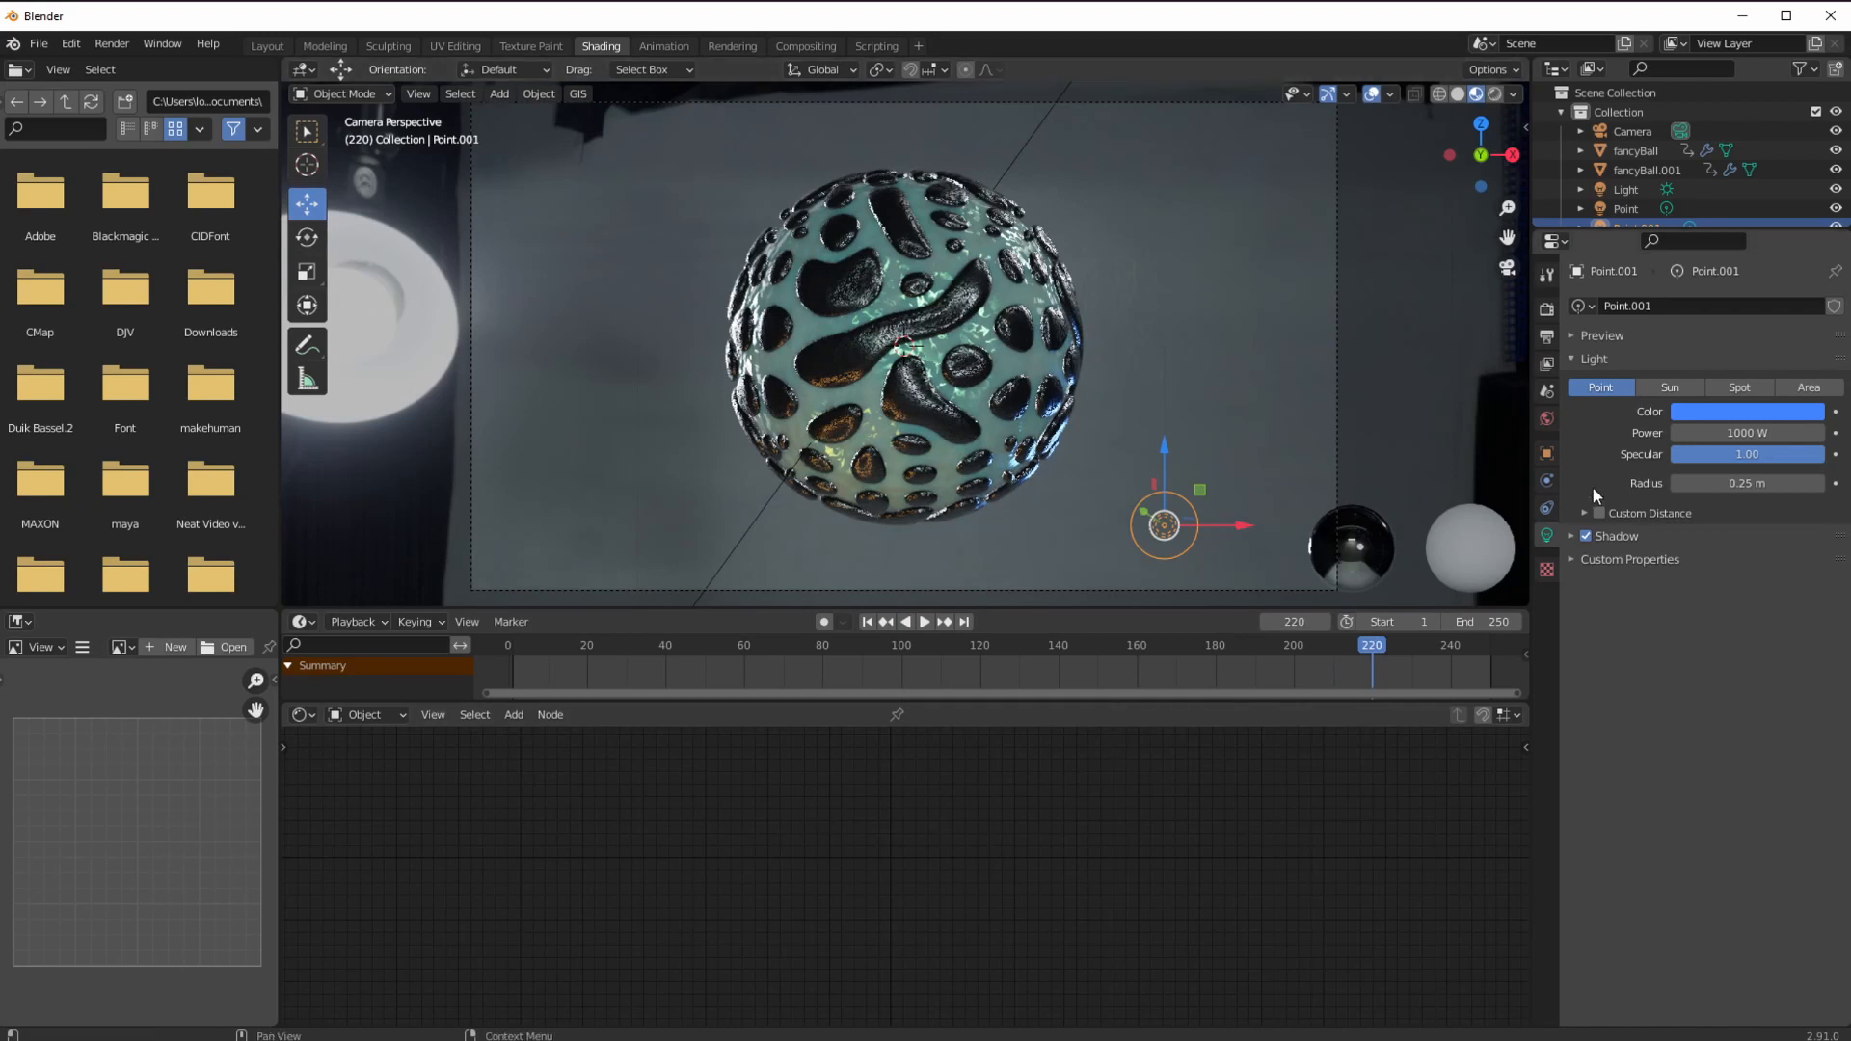
Switch to the Animation workspace, select fancyBall, and show its animation in the Graph Editor with the sidebar open.
{"action": "left_click", "coordinate": [664, 49]}
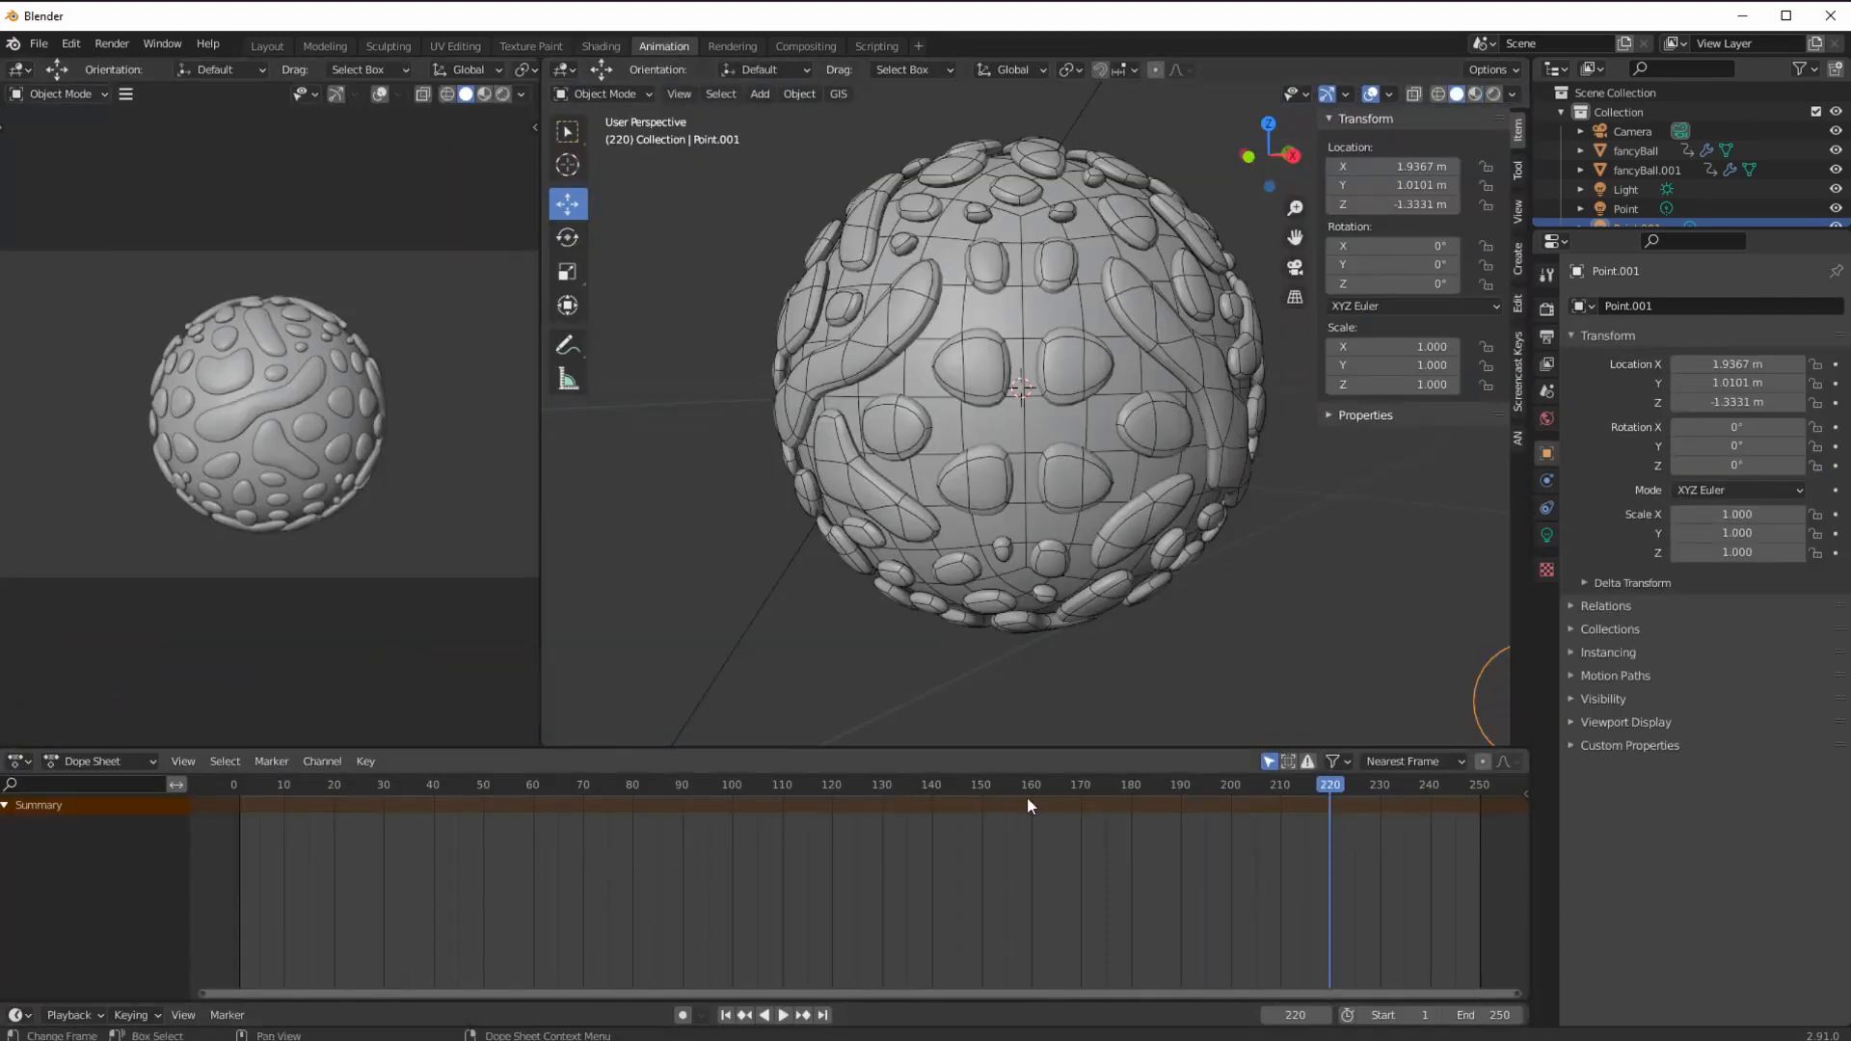
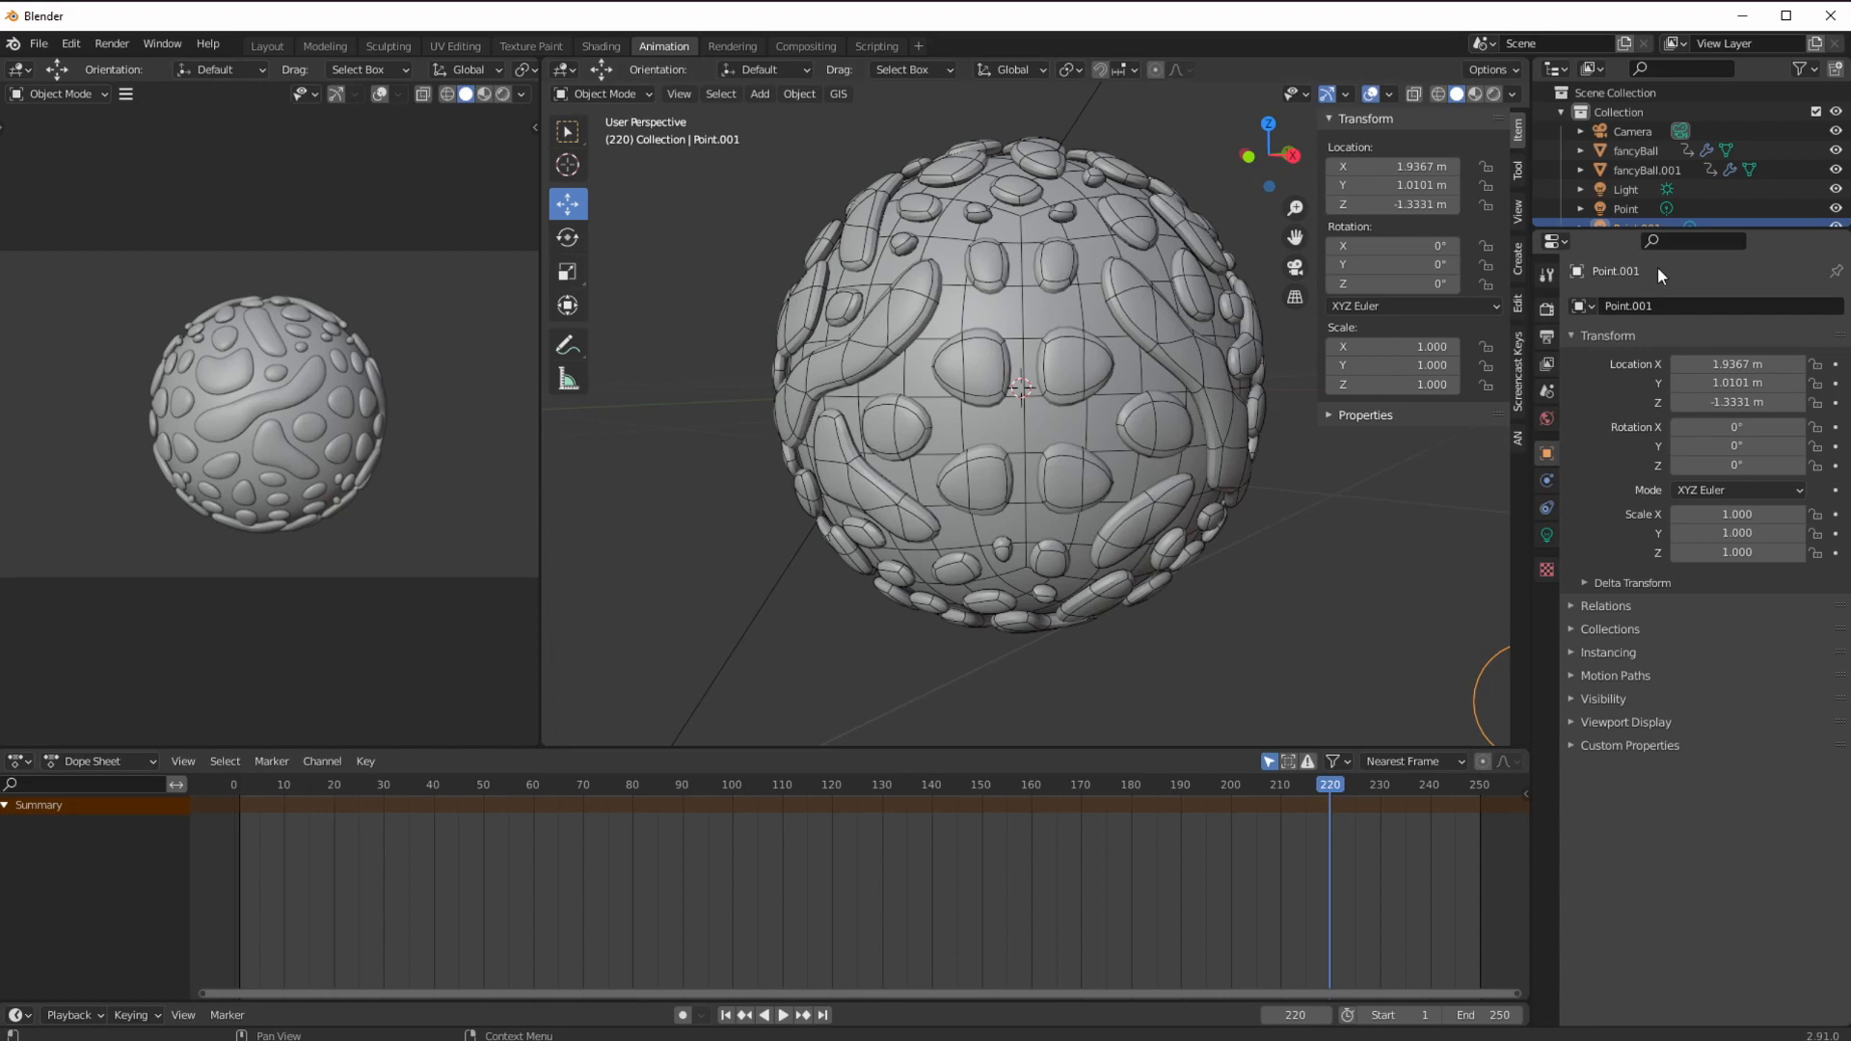
{"action": "left_click_drag", "start_coordinate": [1623, 229], "coordinate": [1617, 270]}
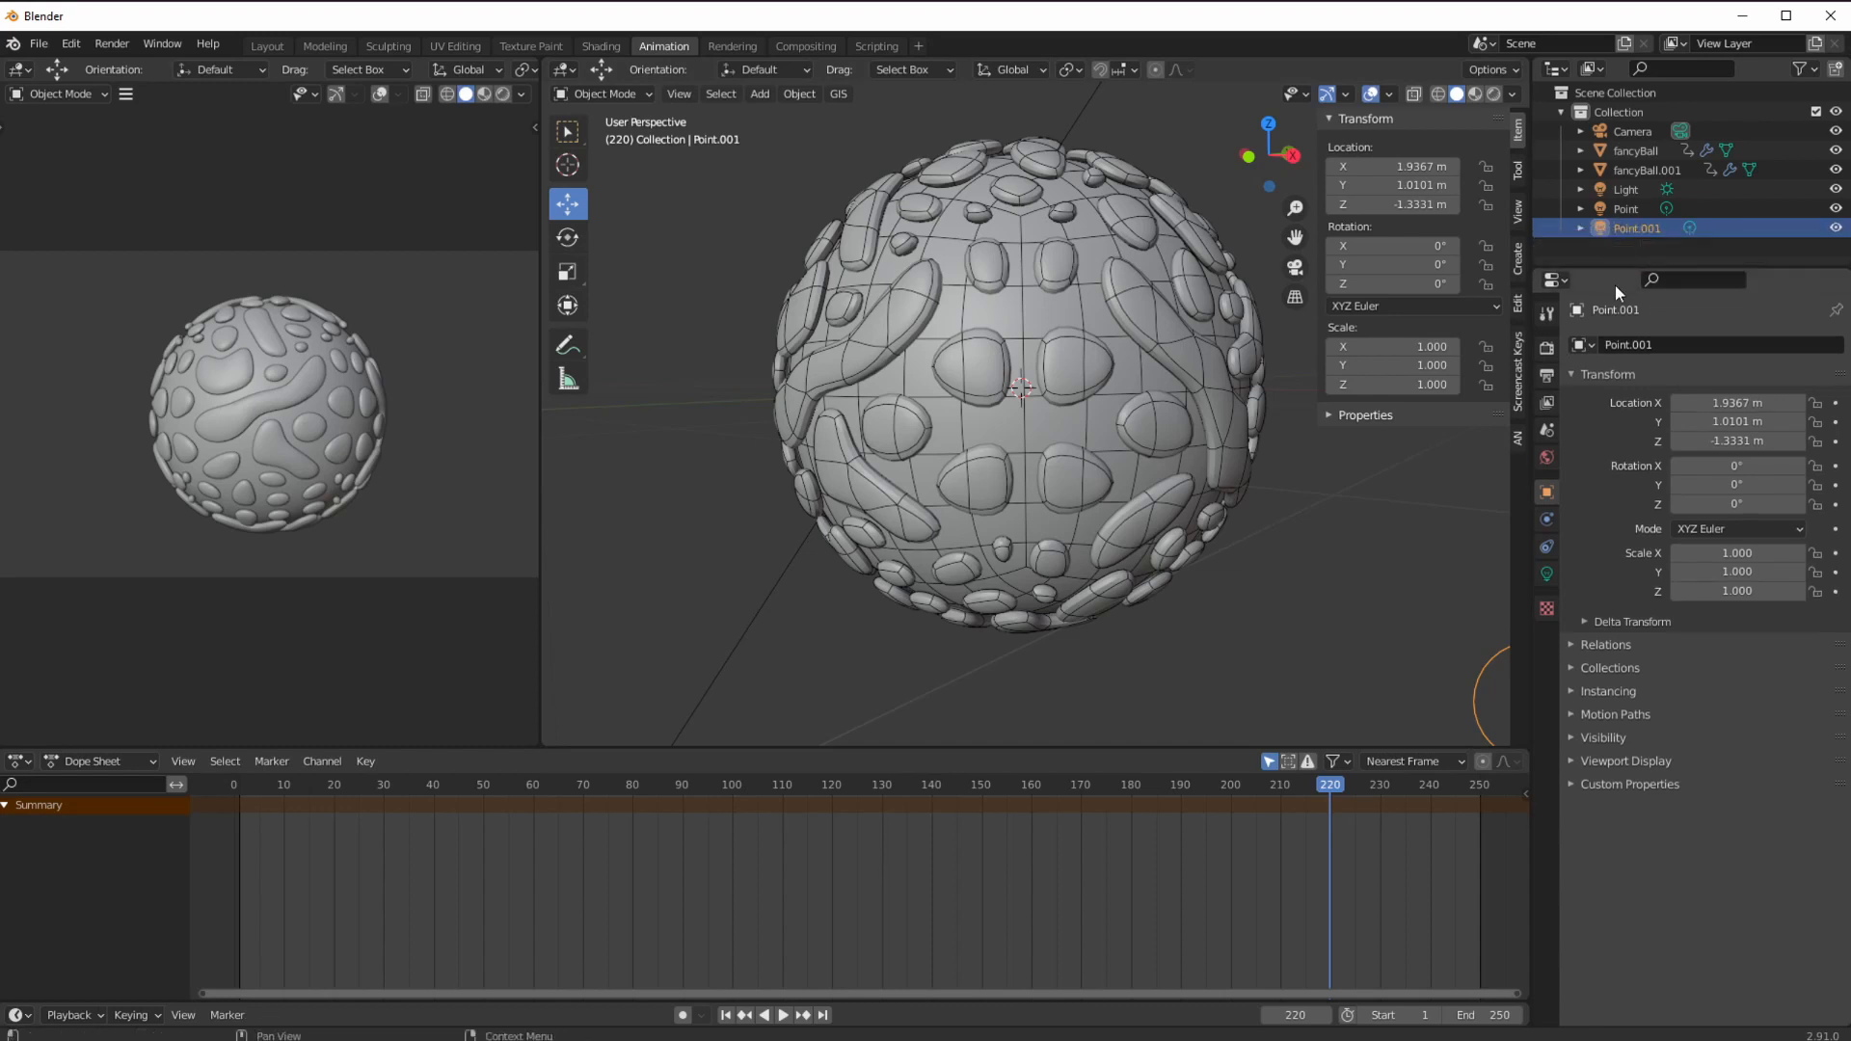
{"action": "left_click", "coordinate": [1619, 153]}
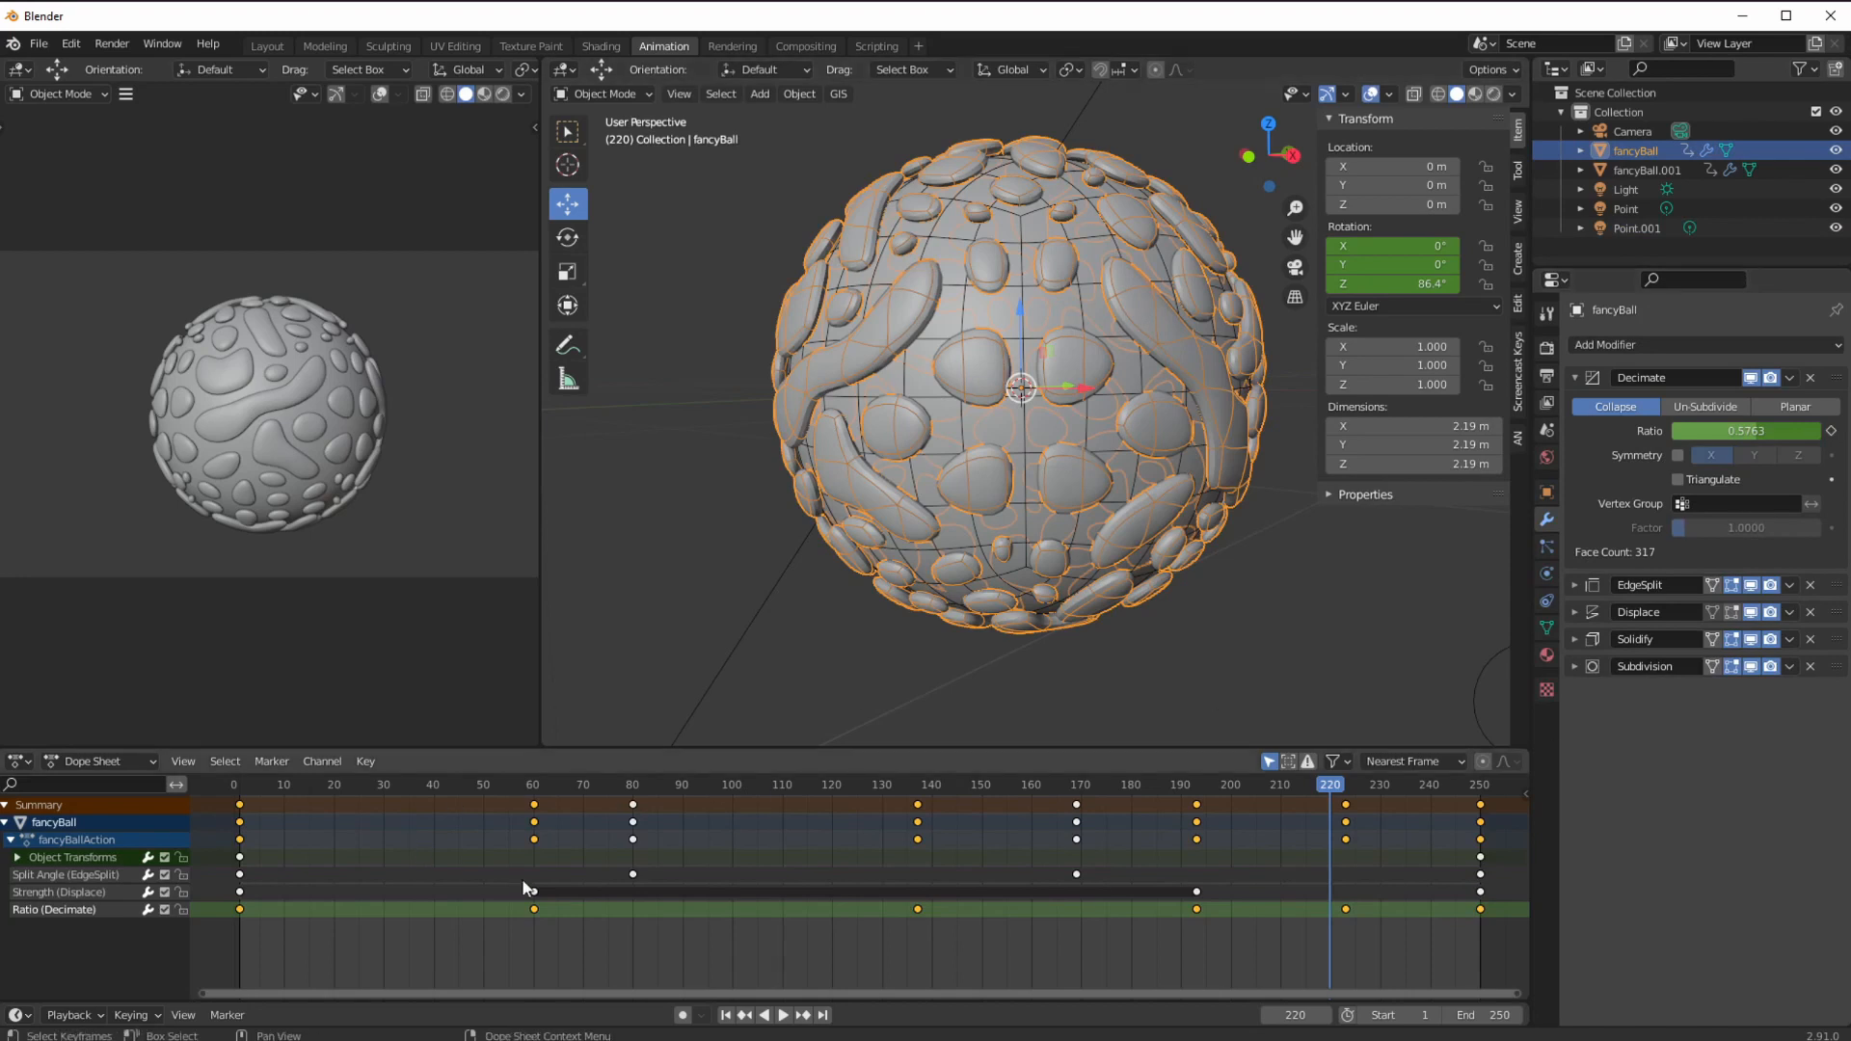
{"action": "left_click", "coordinate": [121, 762]}
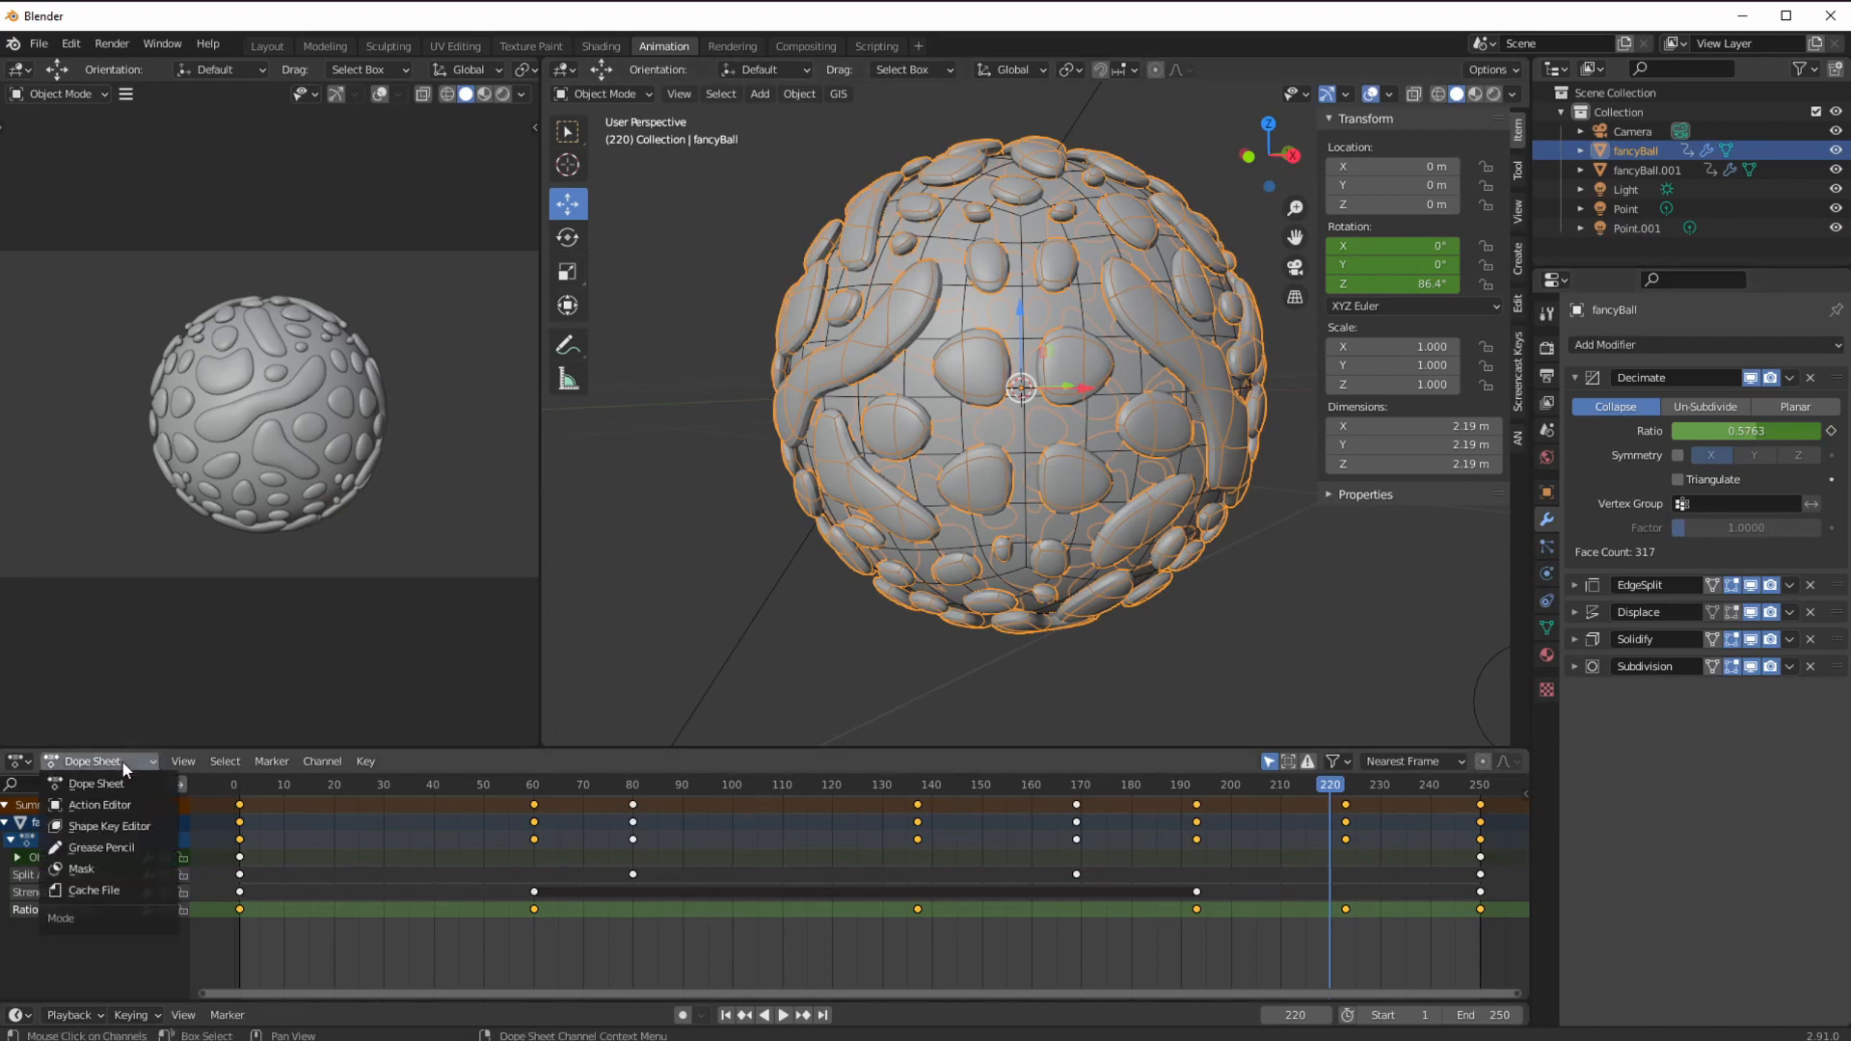
{"action": "left_click", "coordinate": [20, 762]}
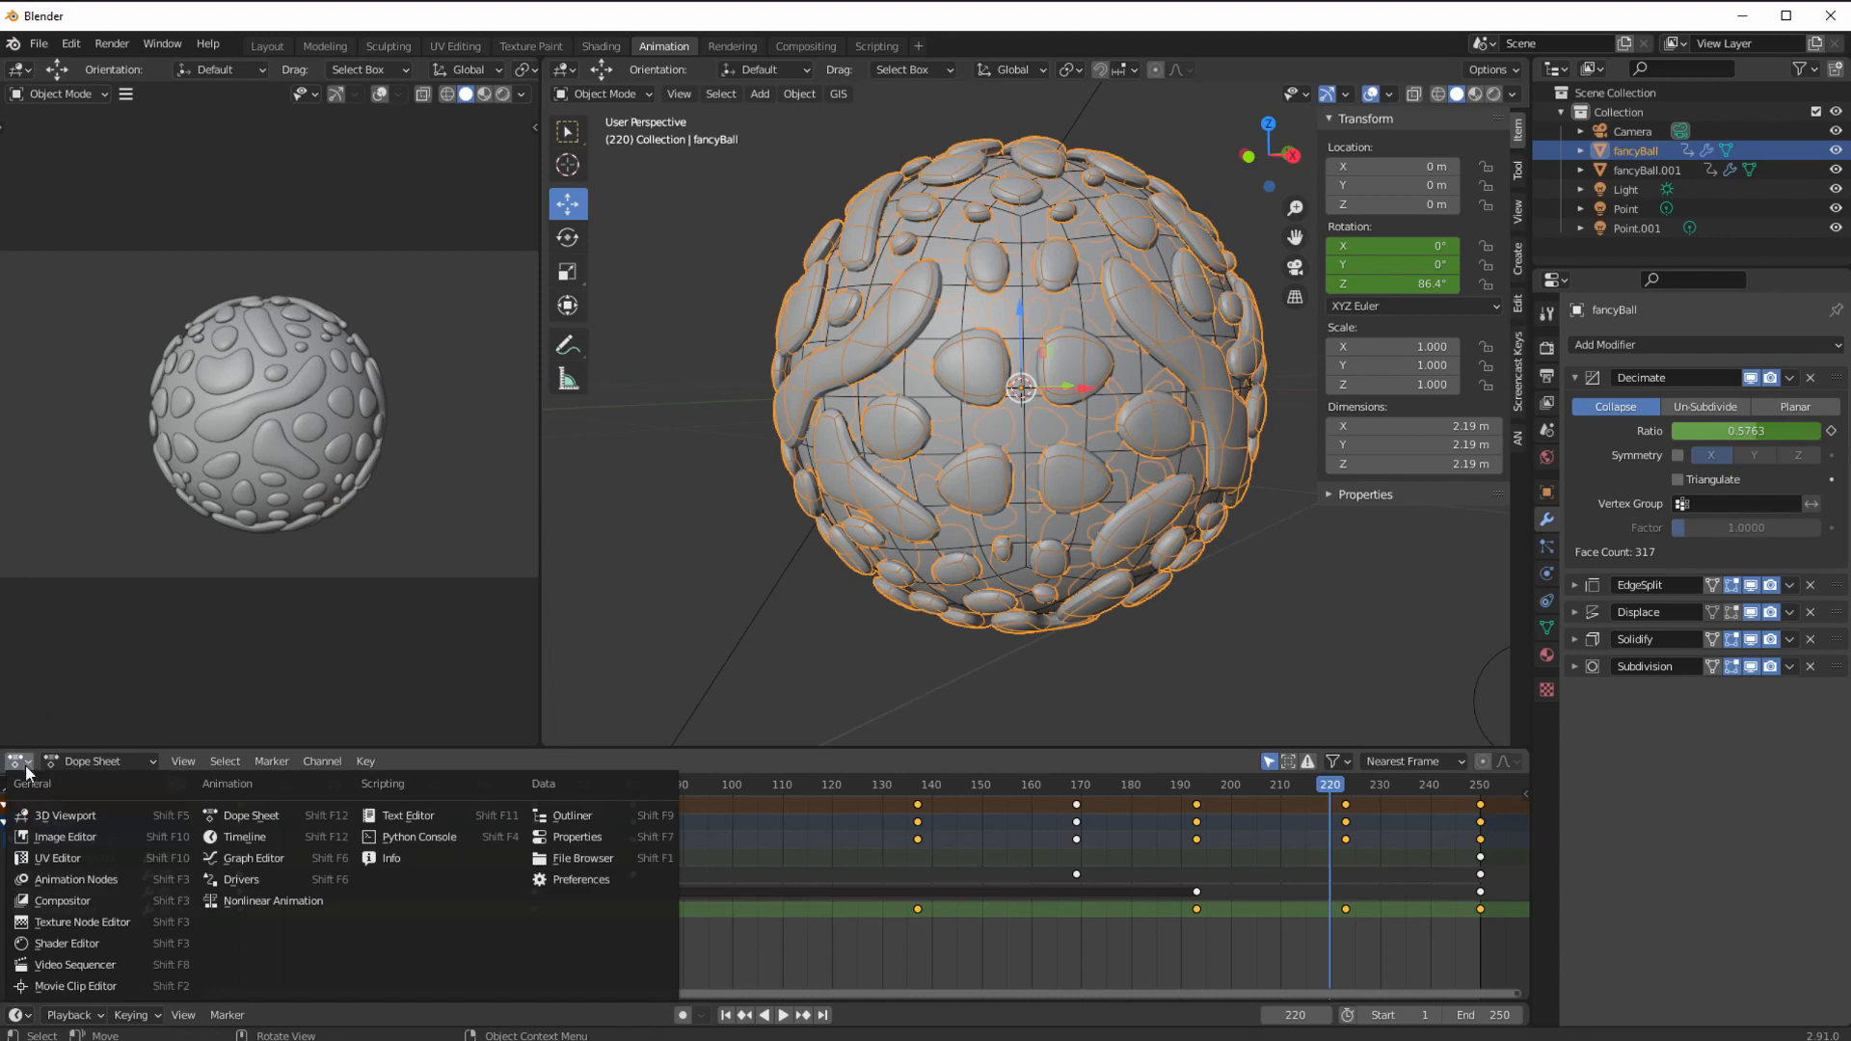
{"action": "left_click", "coordinate": [253, 859]}
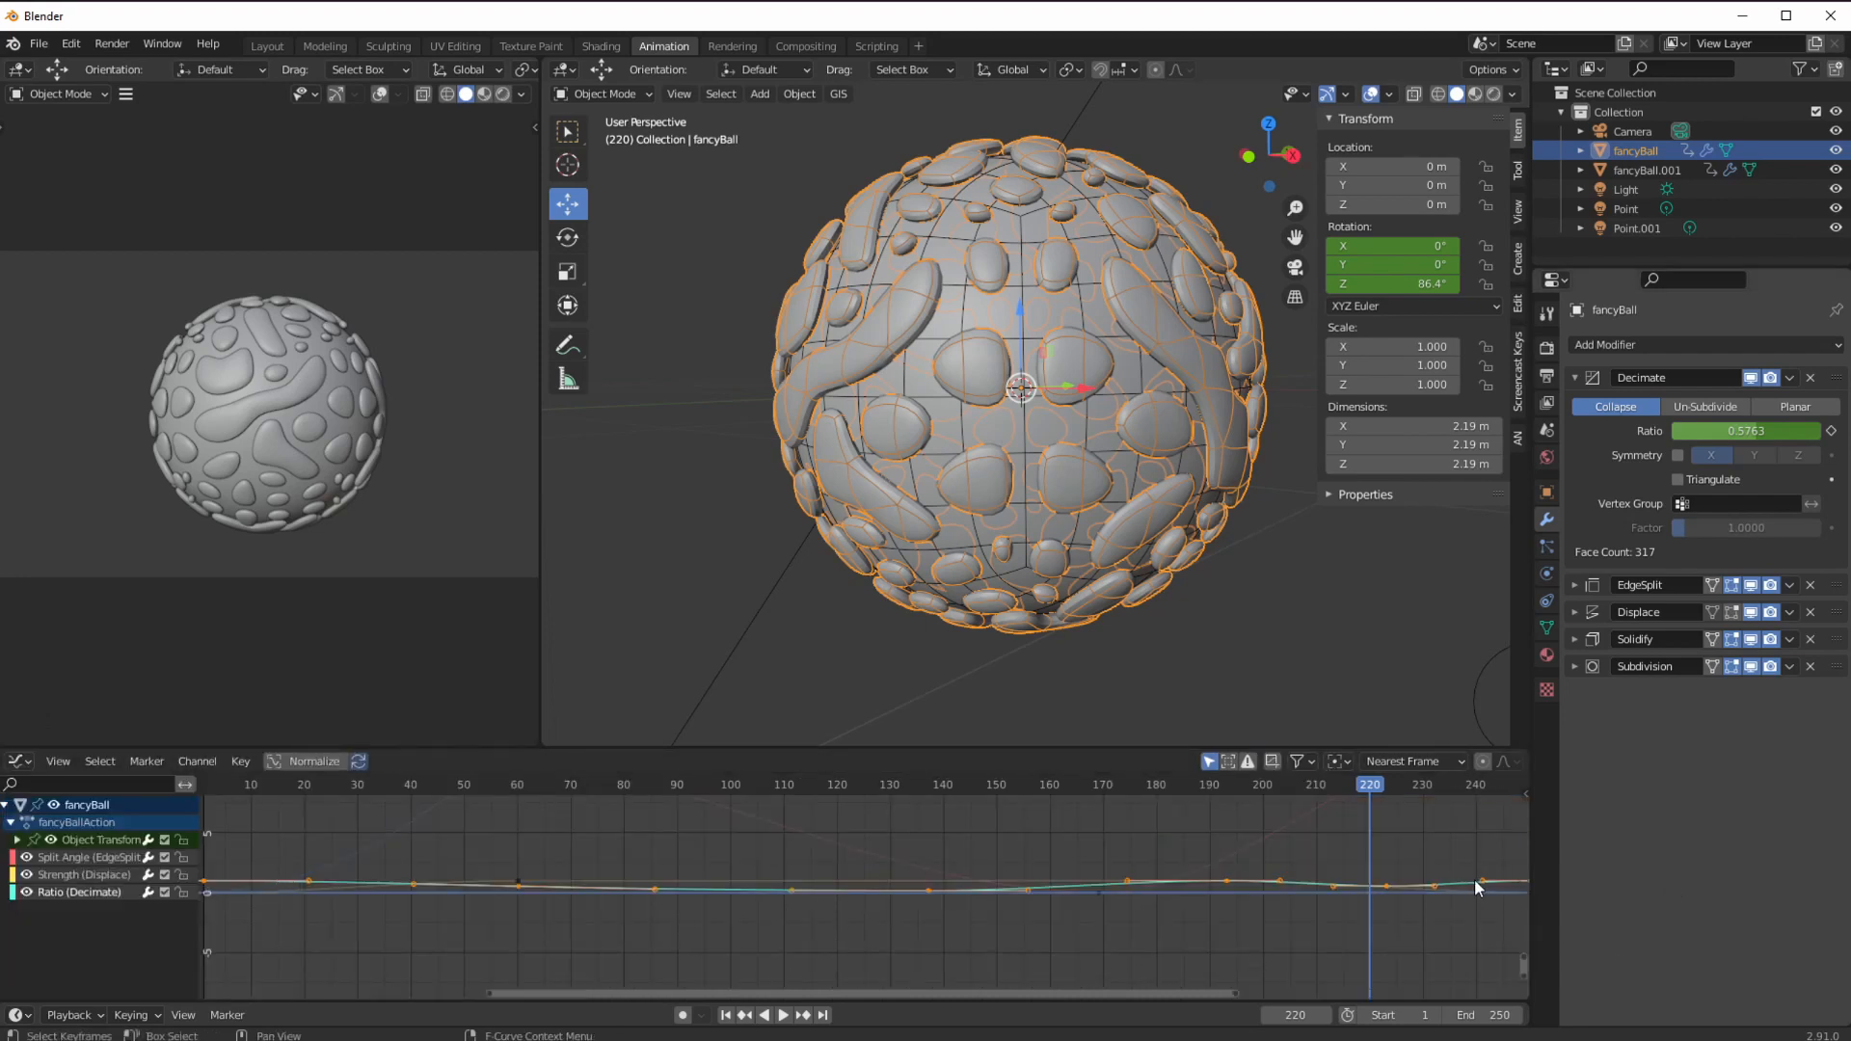
{"action": "key", "text": "n"}
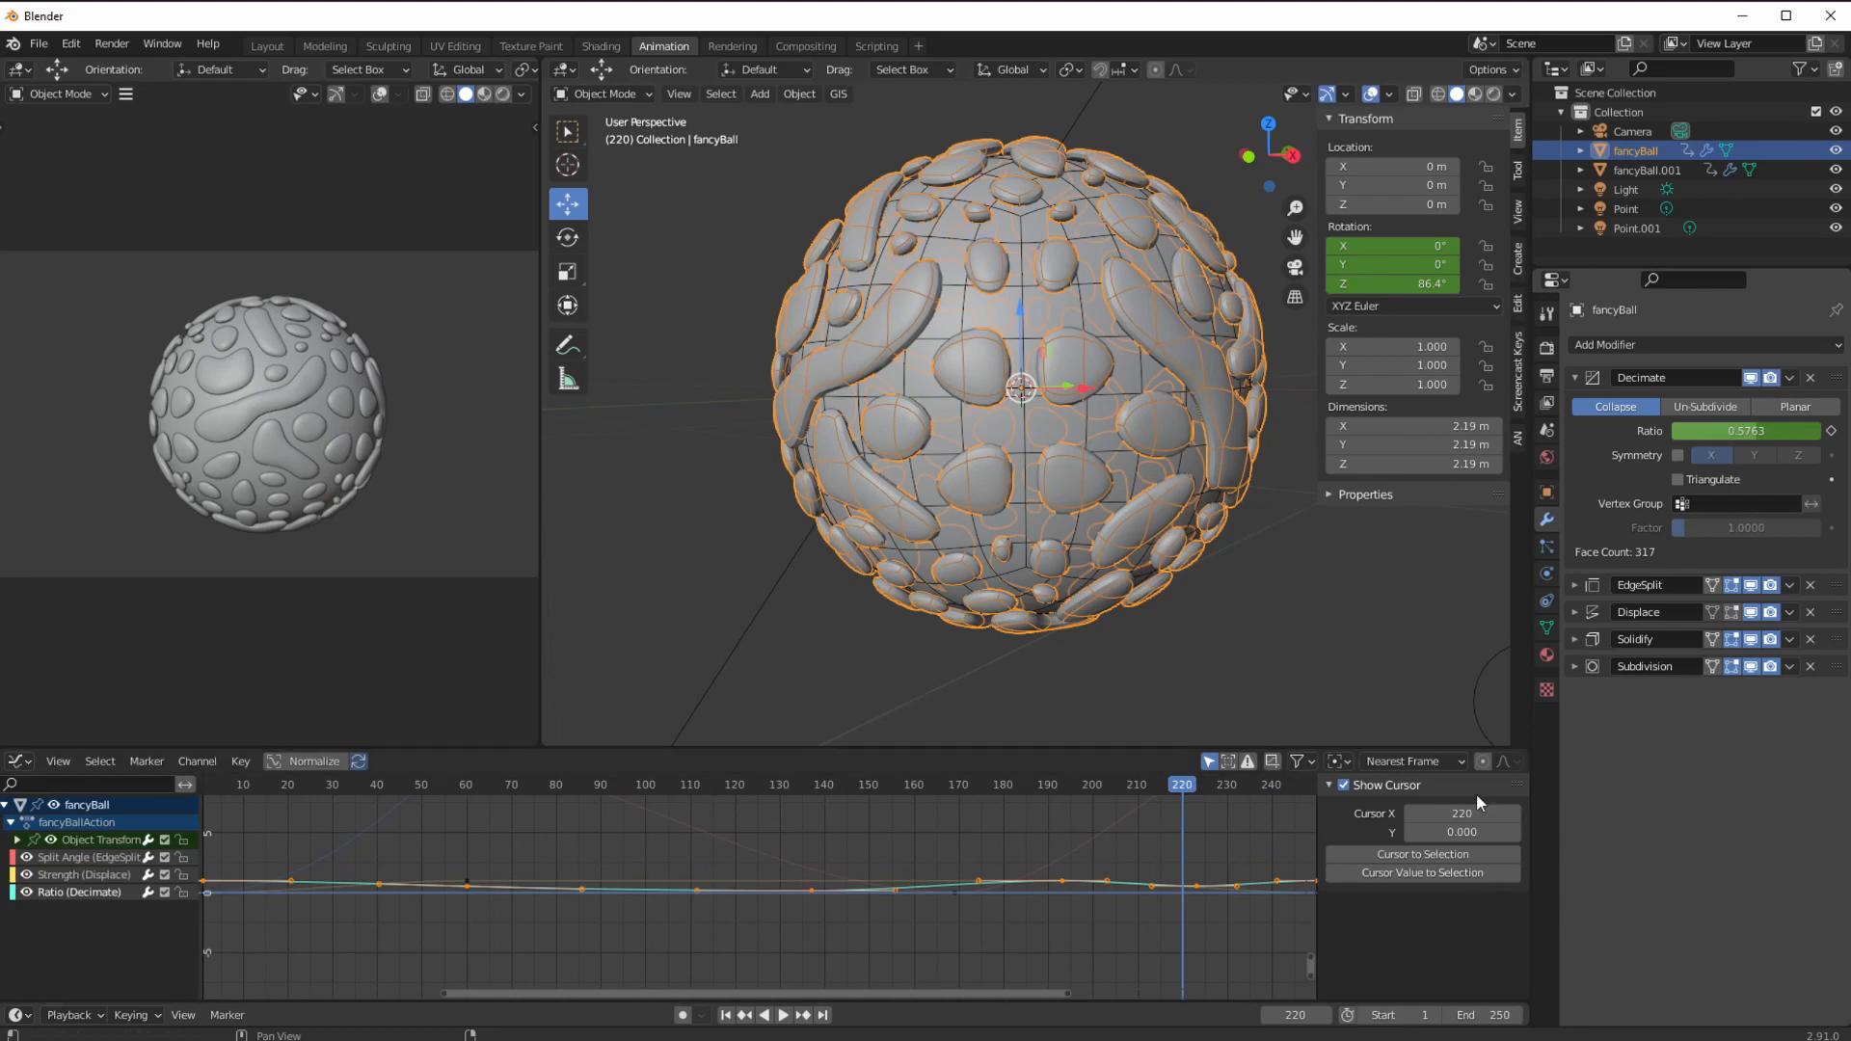
Hide the Decimate ratio and EdgeSplit split angle curves and make the Displace strength curve active.
{"action": "left_click", "coordinate": [27, 892]}
{"action": "left_click", "coordinate": [27, 857]}
{"action": "left_click", "coordinate": [73, 875]}
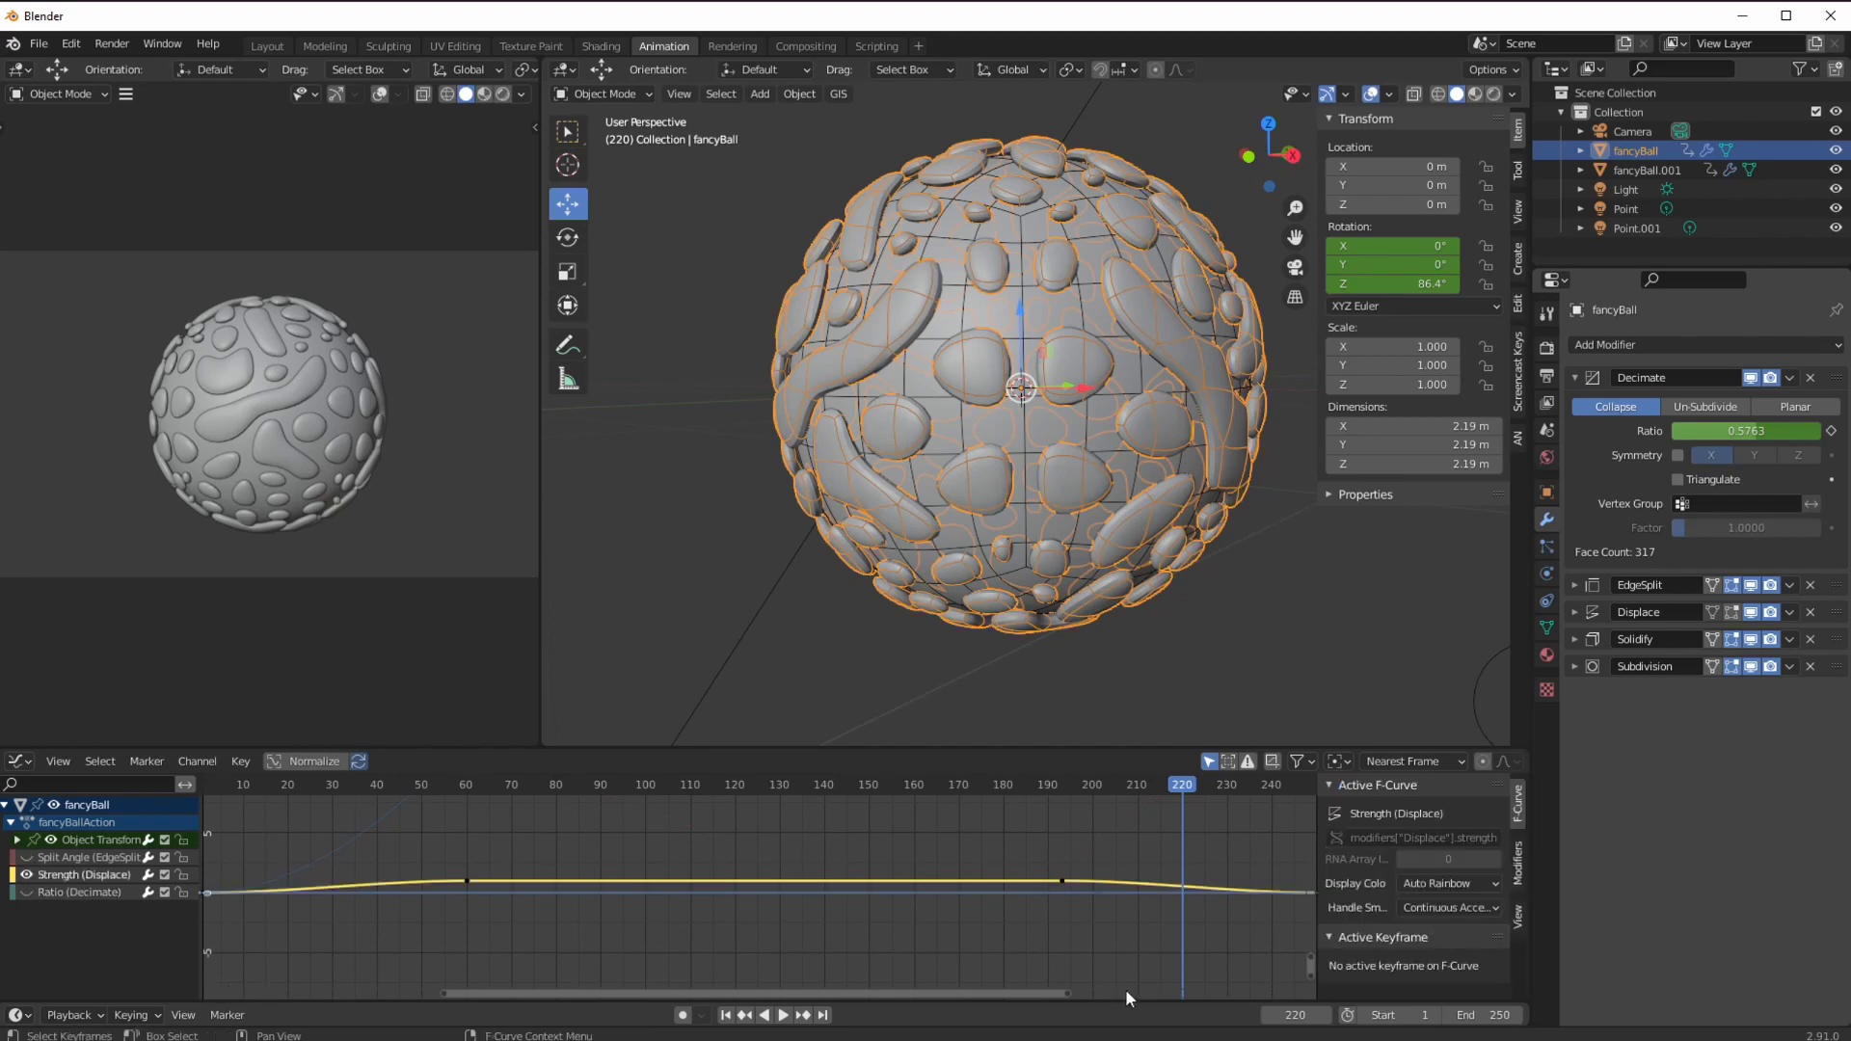
{"action": "left_click", "coordinate": [1310, 935]}
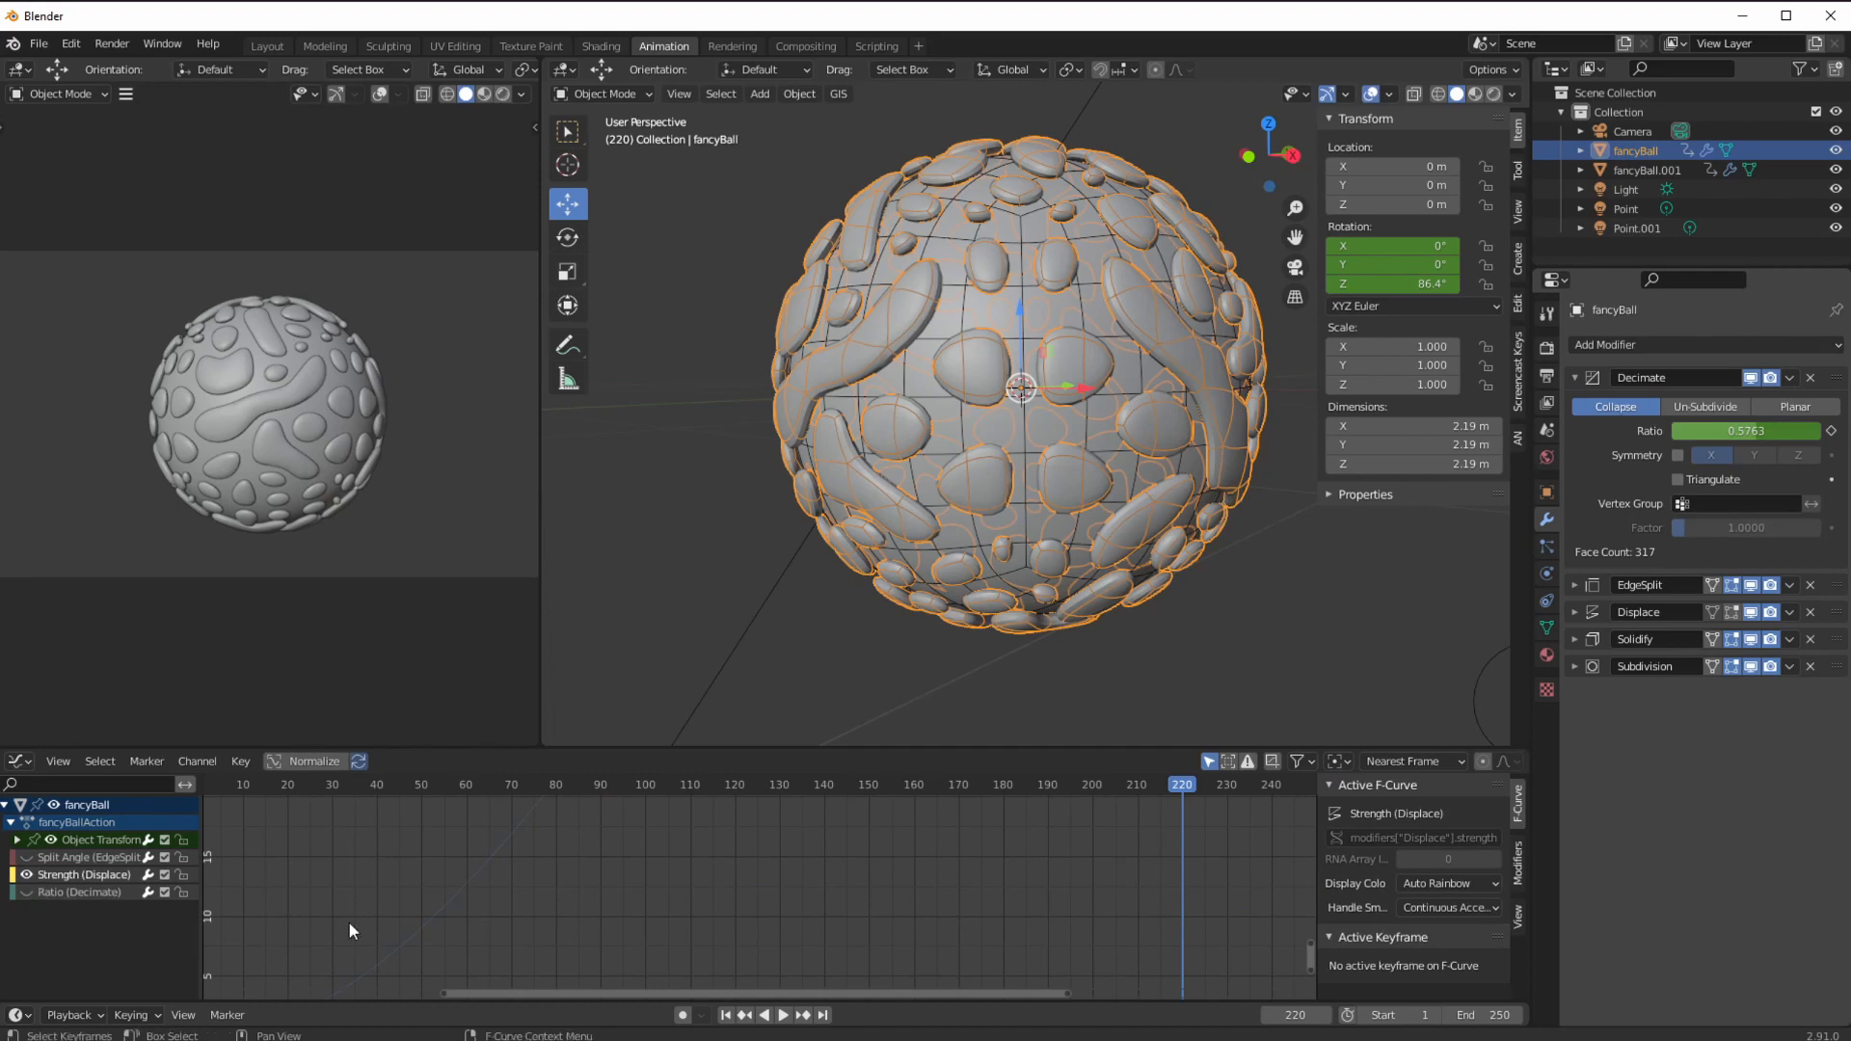
{"action": "key", "text": "Home"}
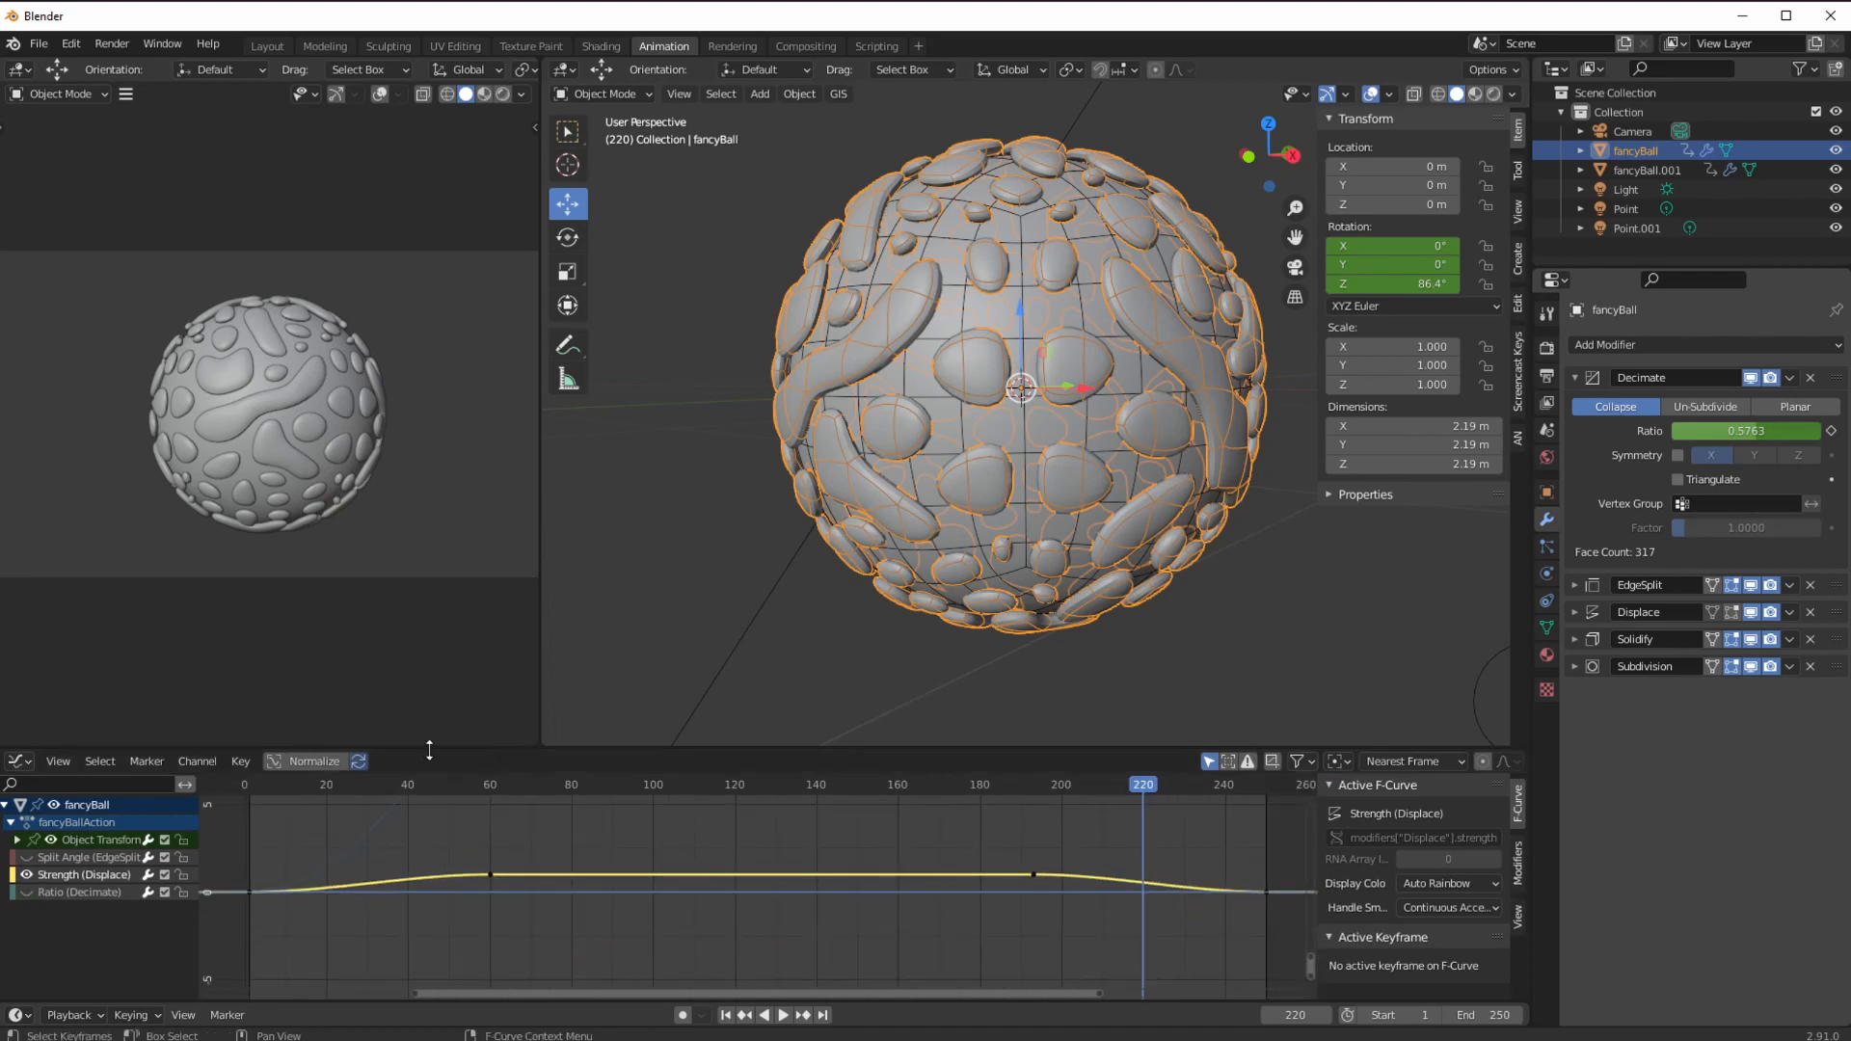
Select the keyframes of the Displace strength curve, fit the curve in the graph, and clear the selection.
{"action": "left_click_drag", "start_coordinate": [228, 831], "coordinate": [1296, 933]}
{"action": "key", "text": "Home"}
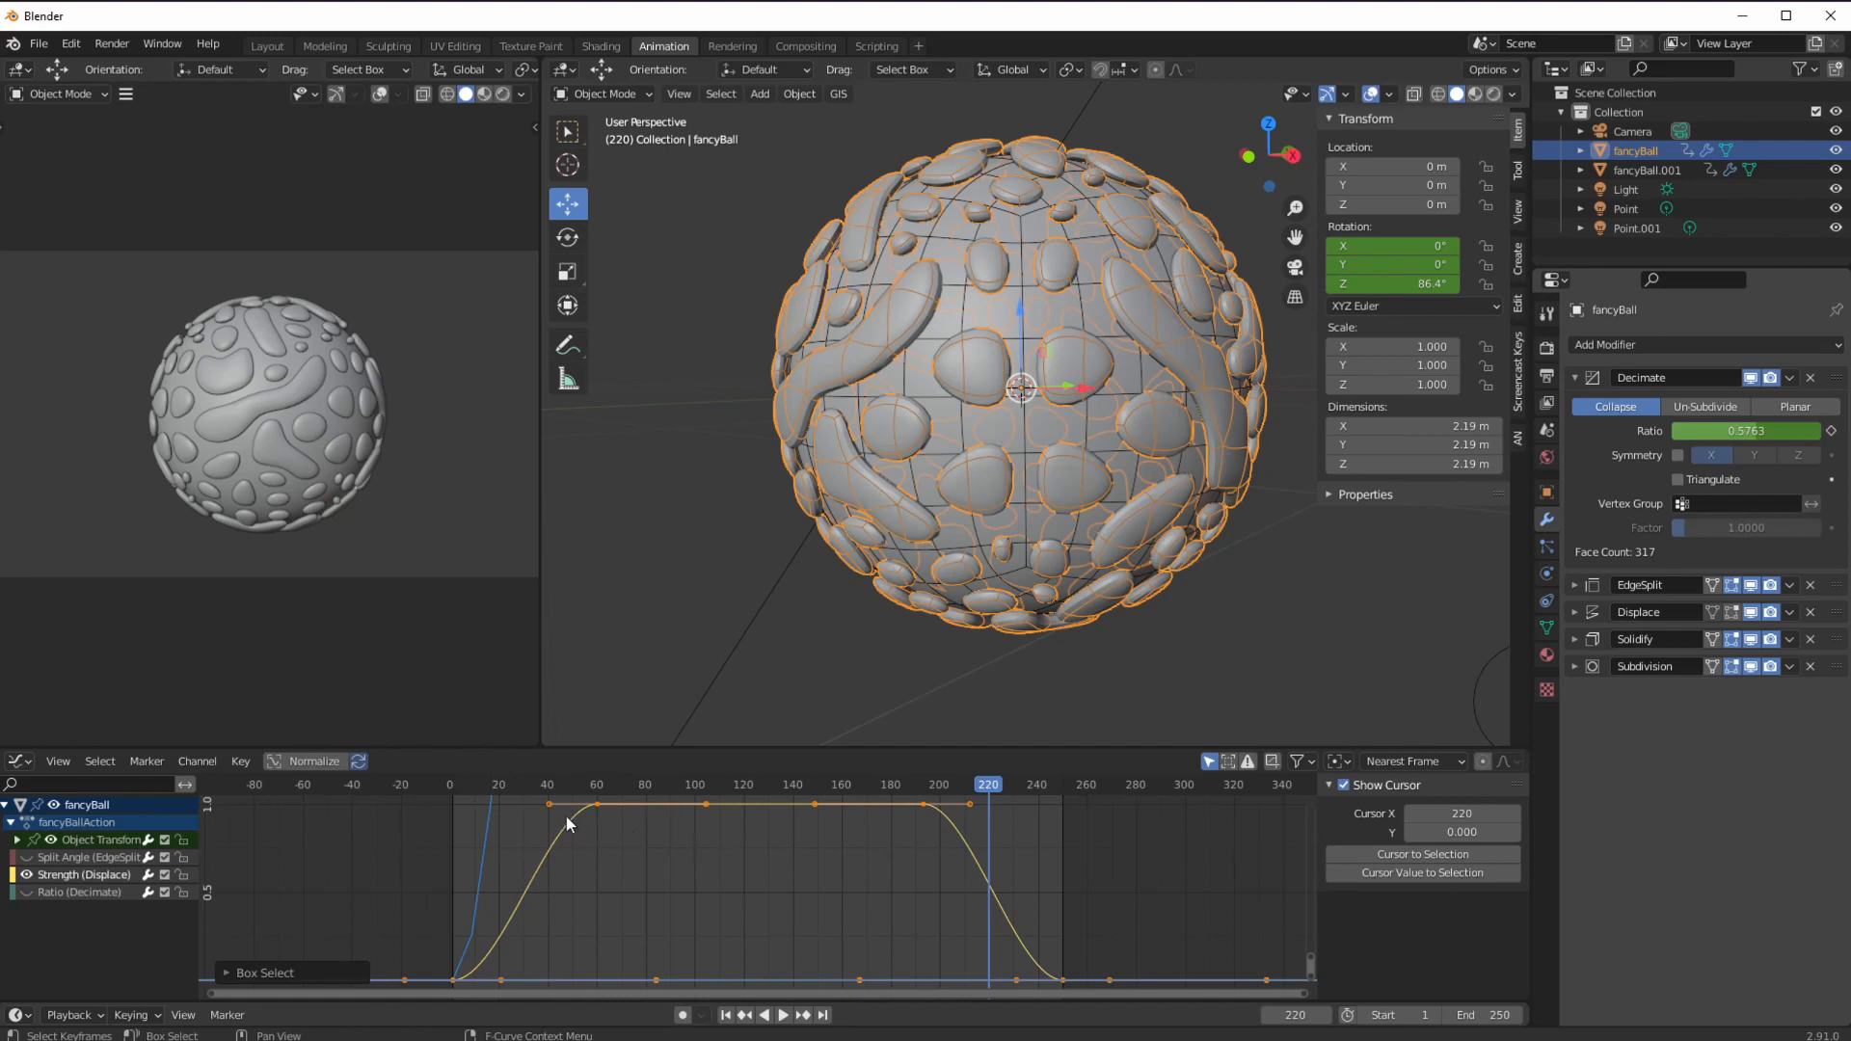
{"action": "left_click_drag", "start_coordinate": [709, 869], "coordinate": [652, 767]}
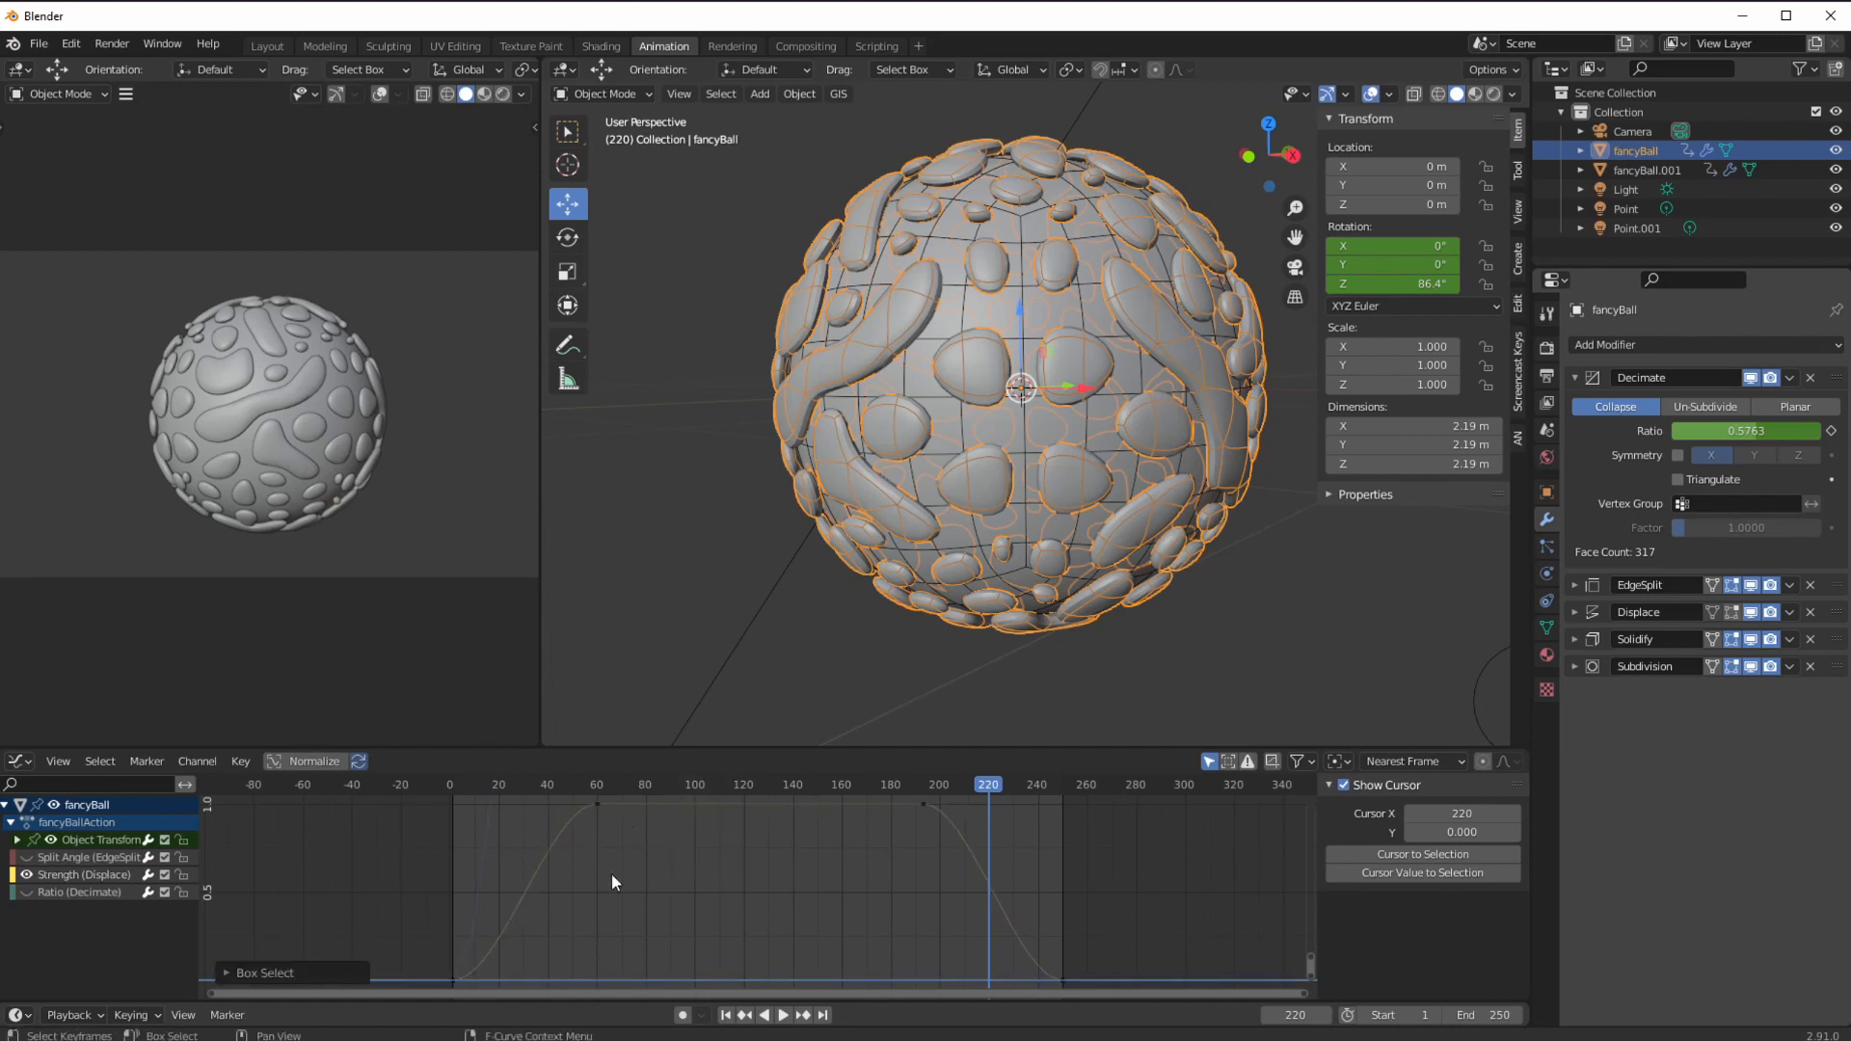
{"action": "left_click_drag", "start_coordinate": [549, 798], "coordinate": [1009, 855]}
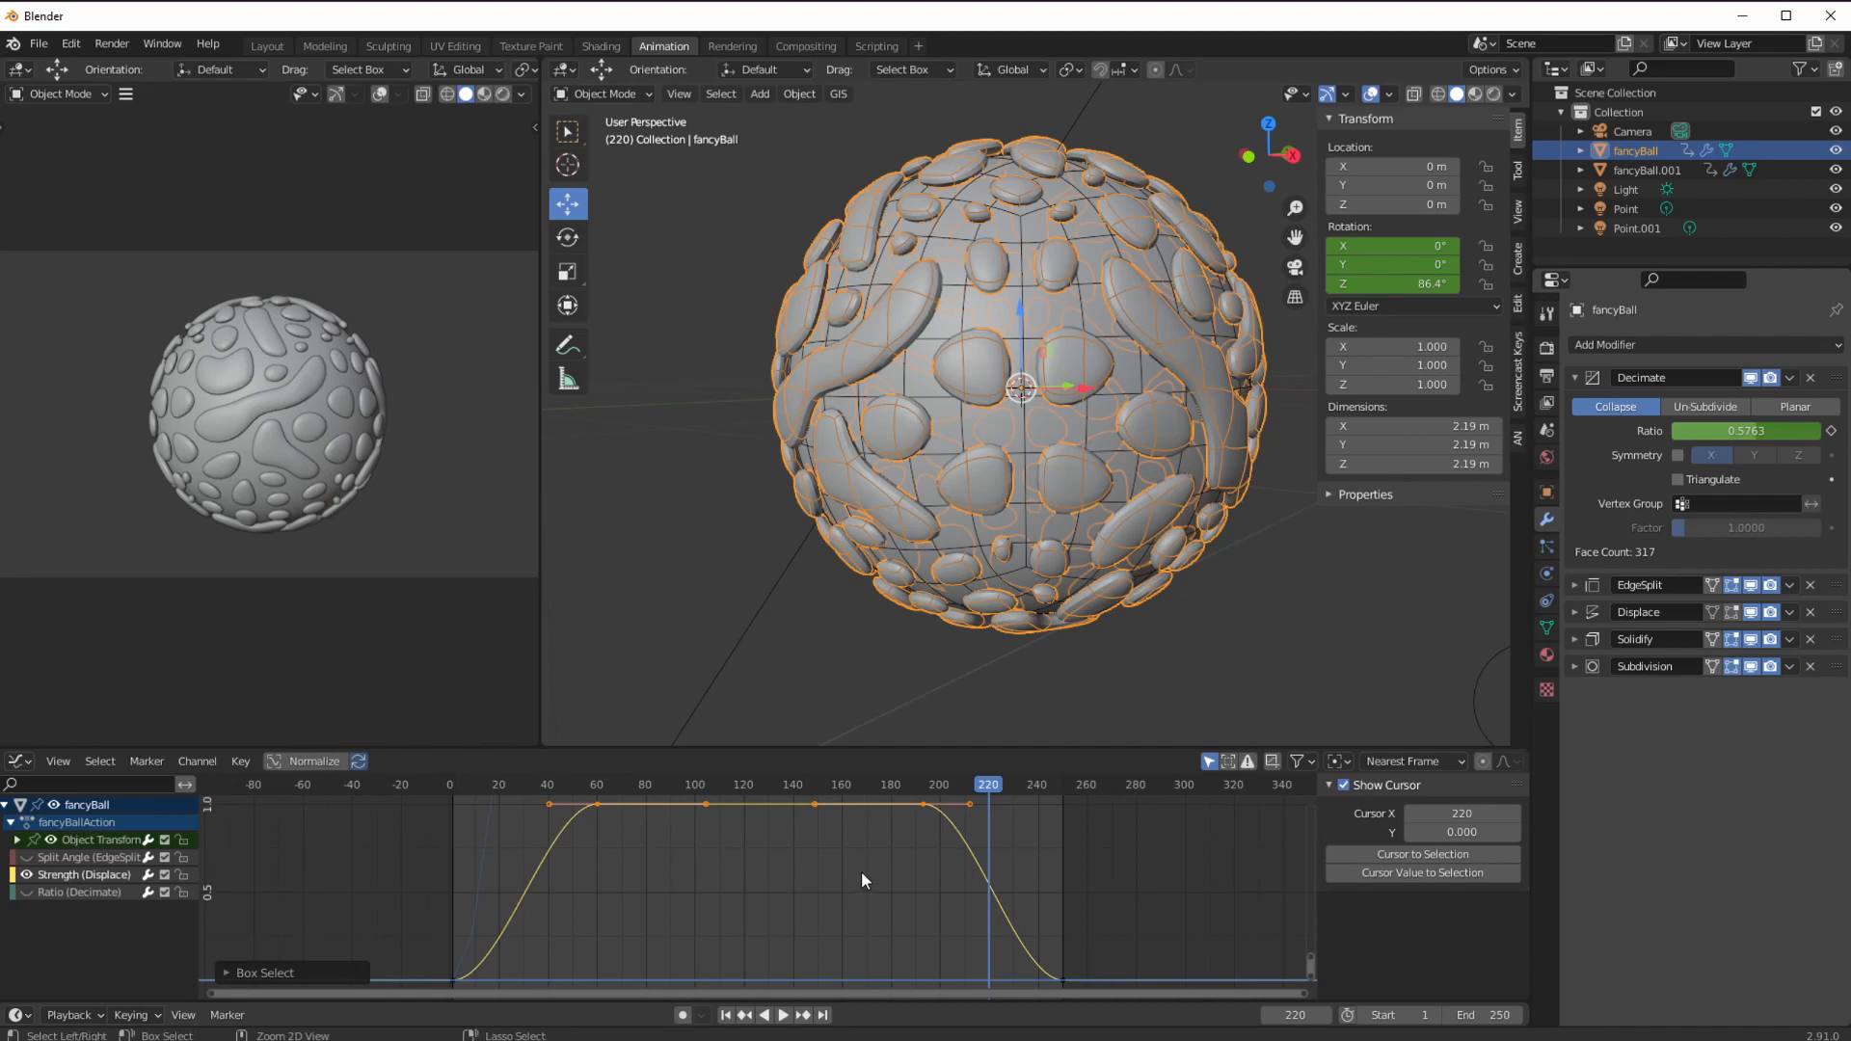
{"action": "key", "text": "Home"}
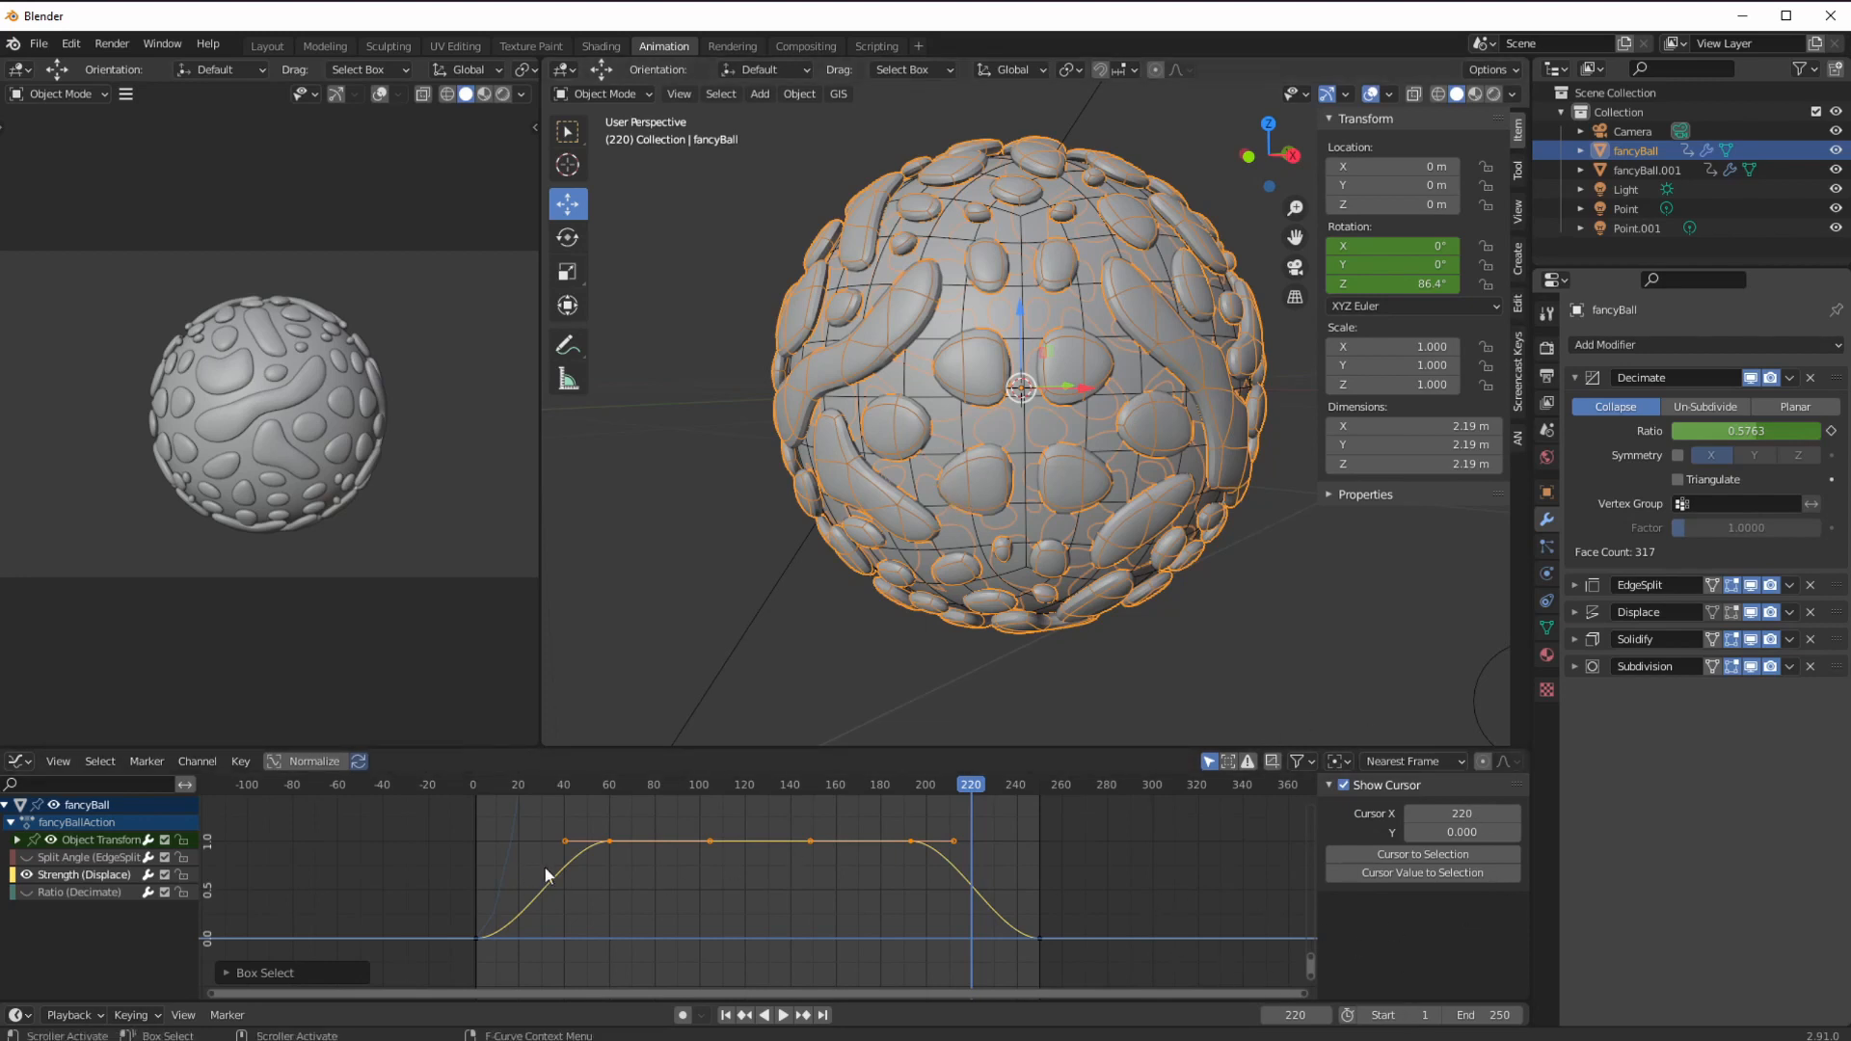
{"action": "left_click", "coordinate": [640, 913]}
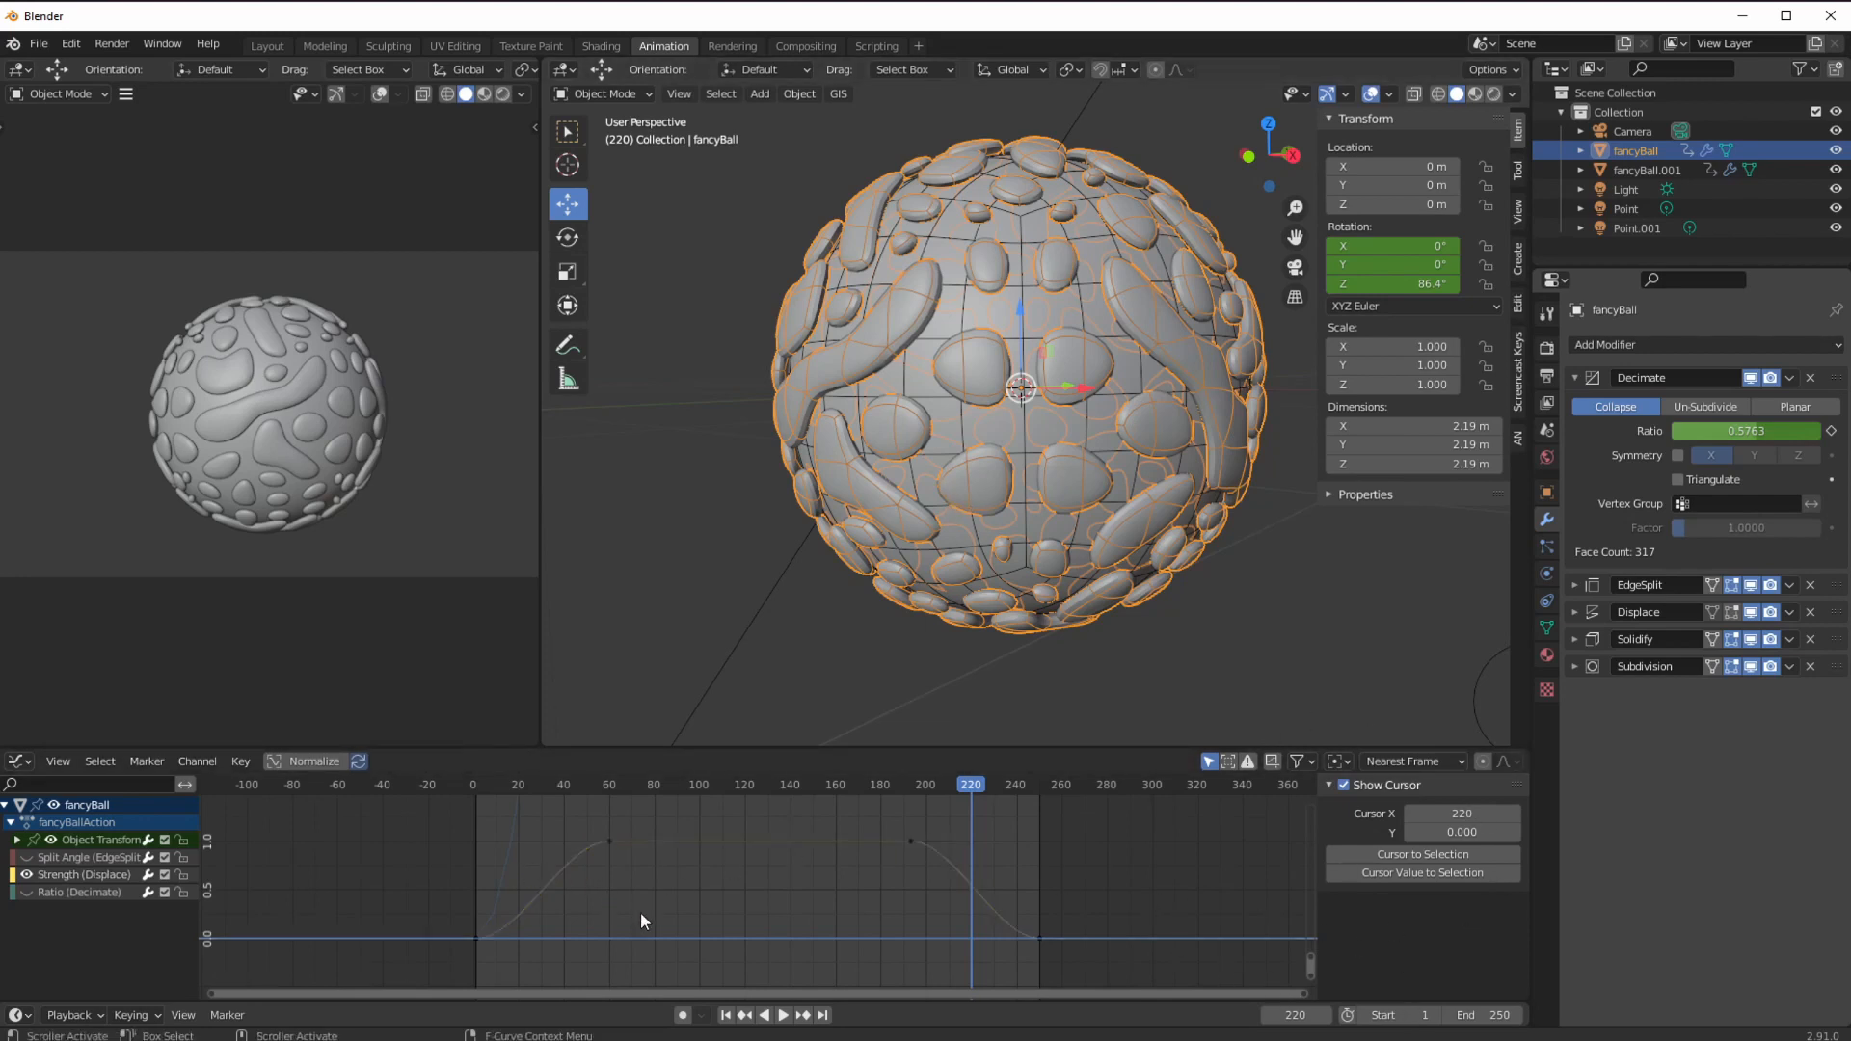
Add a Noise modifier to the Displace strength curve of fancyBall.
{"action": "left_click", "coordinate": [97, 874]}
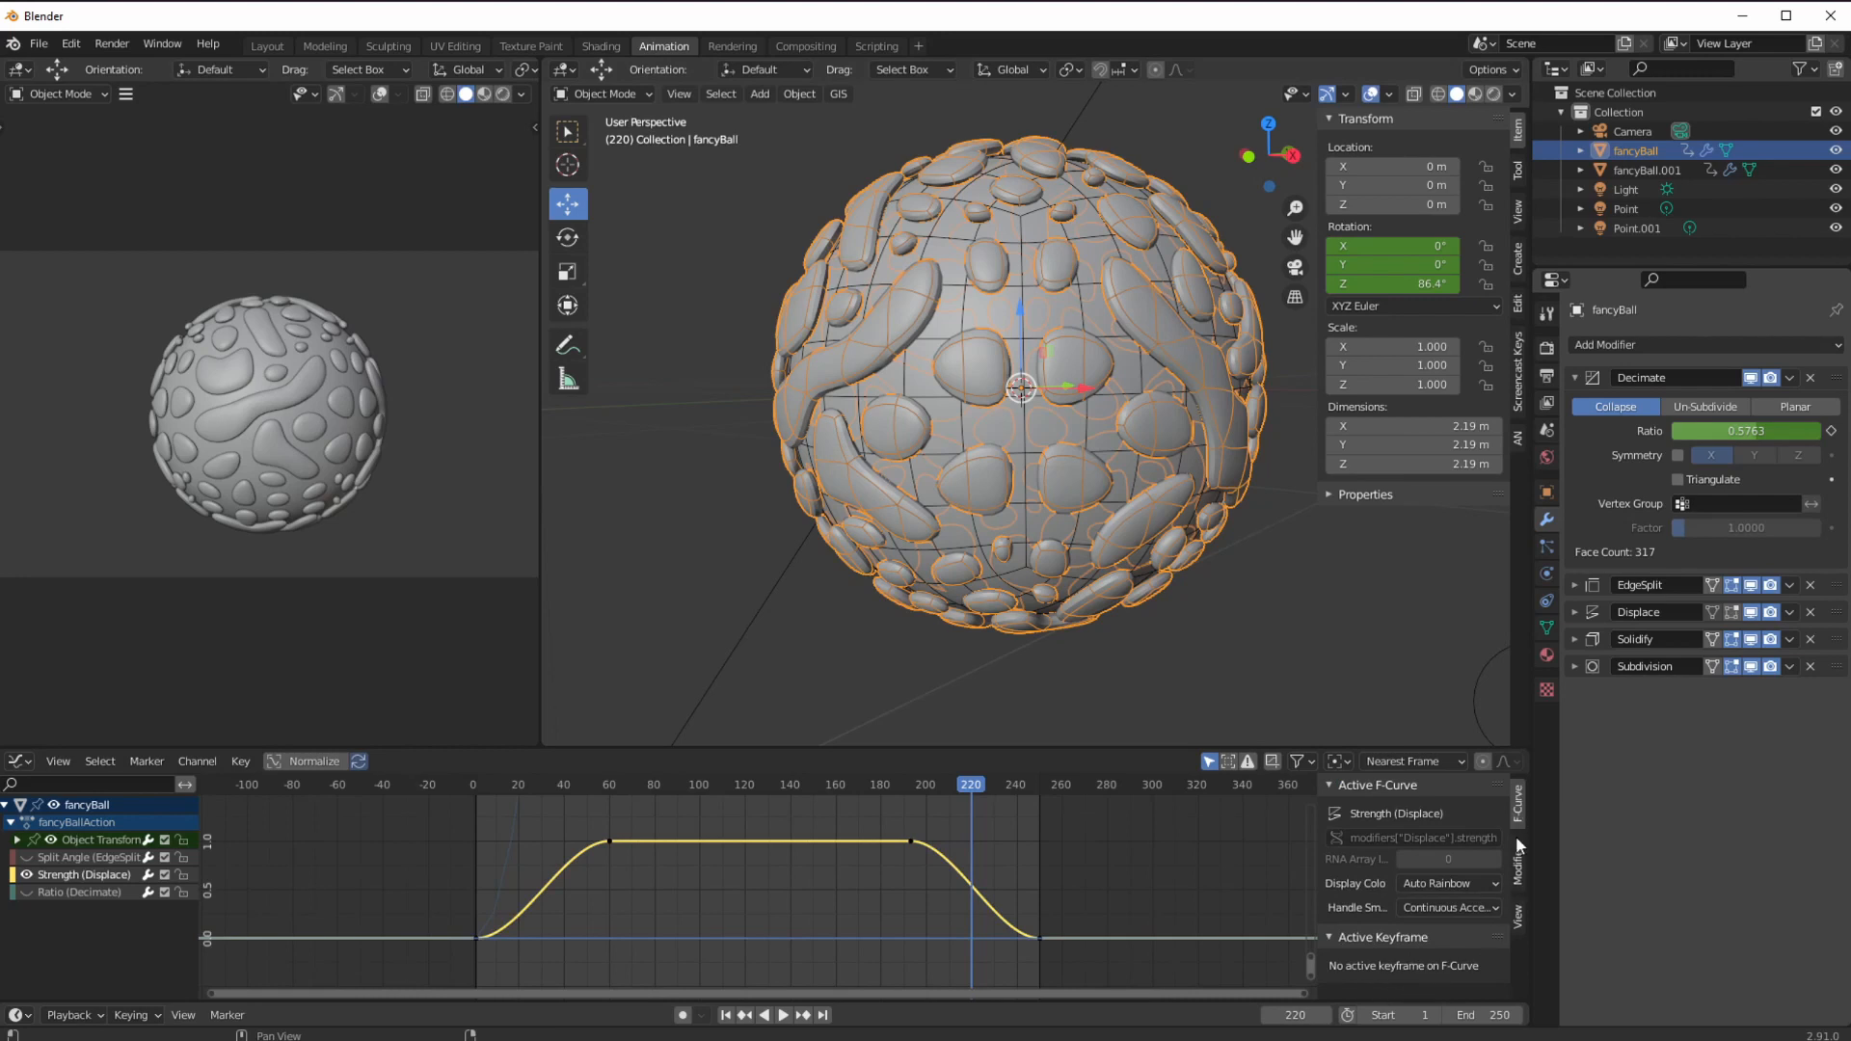
{"action": "left_click", "coordinate": [1518, 863]}
{"action": "left_click", "coordinate": [1443, 814]}
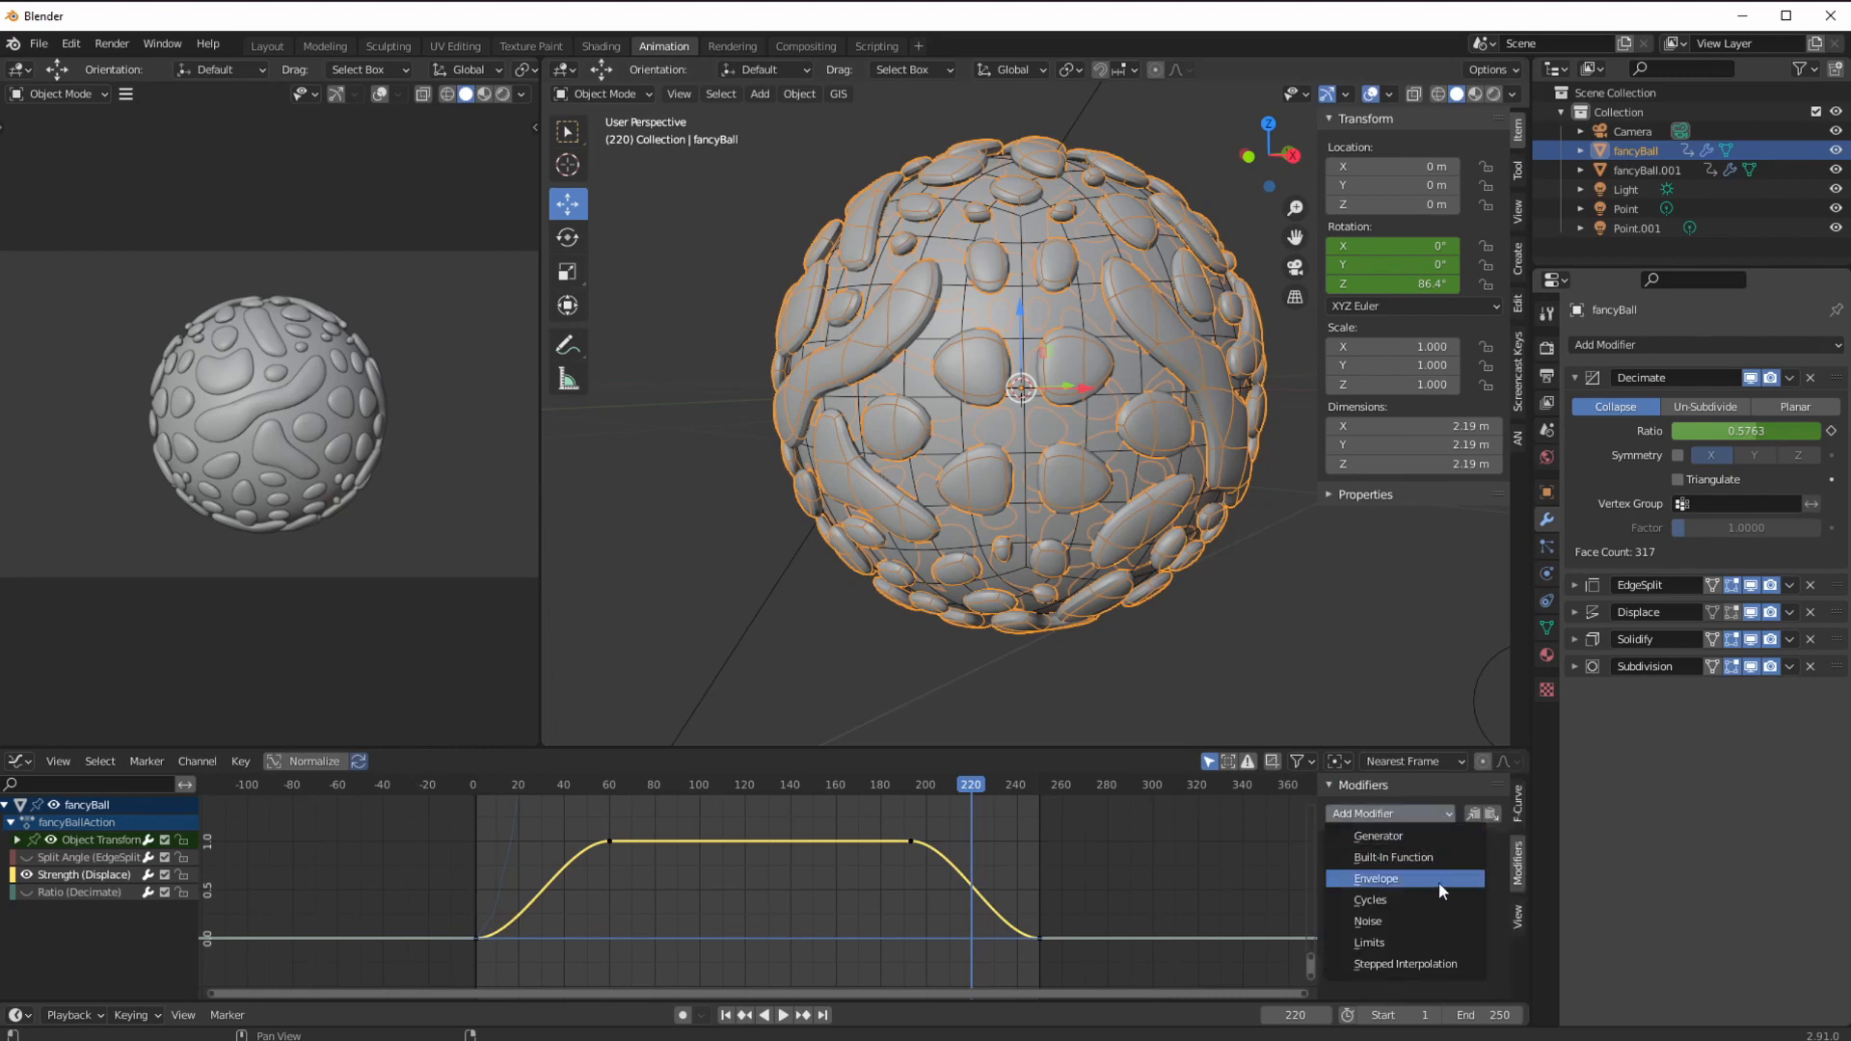
{"action": "left_click", "coordinate": [1429, 918]}
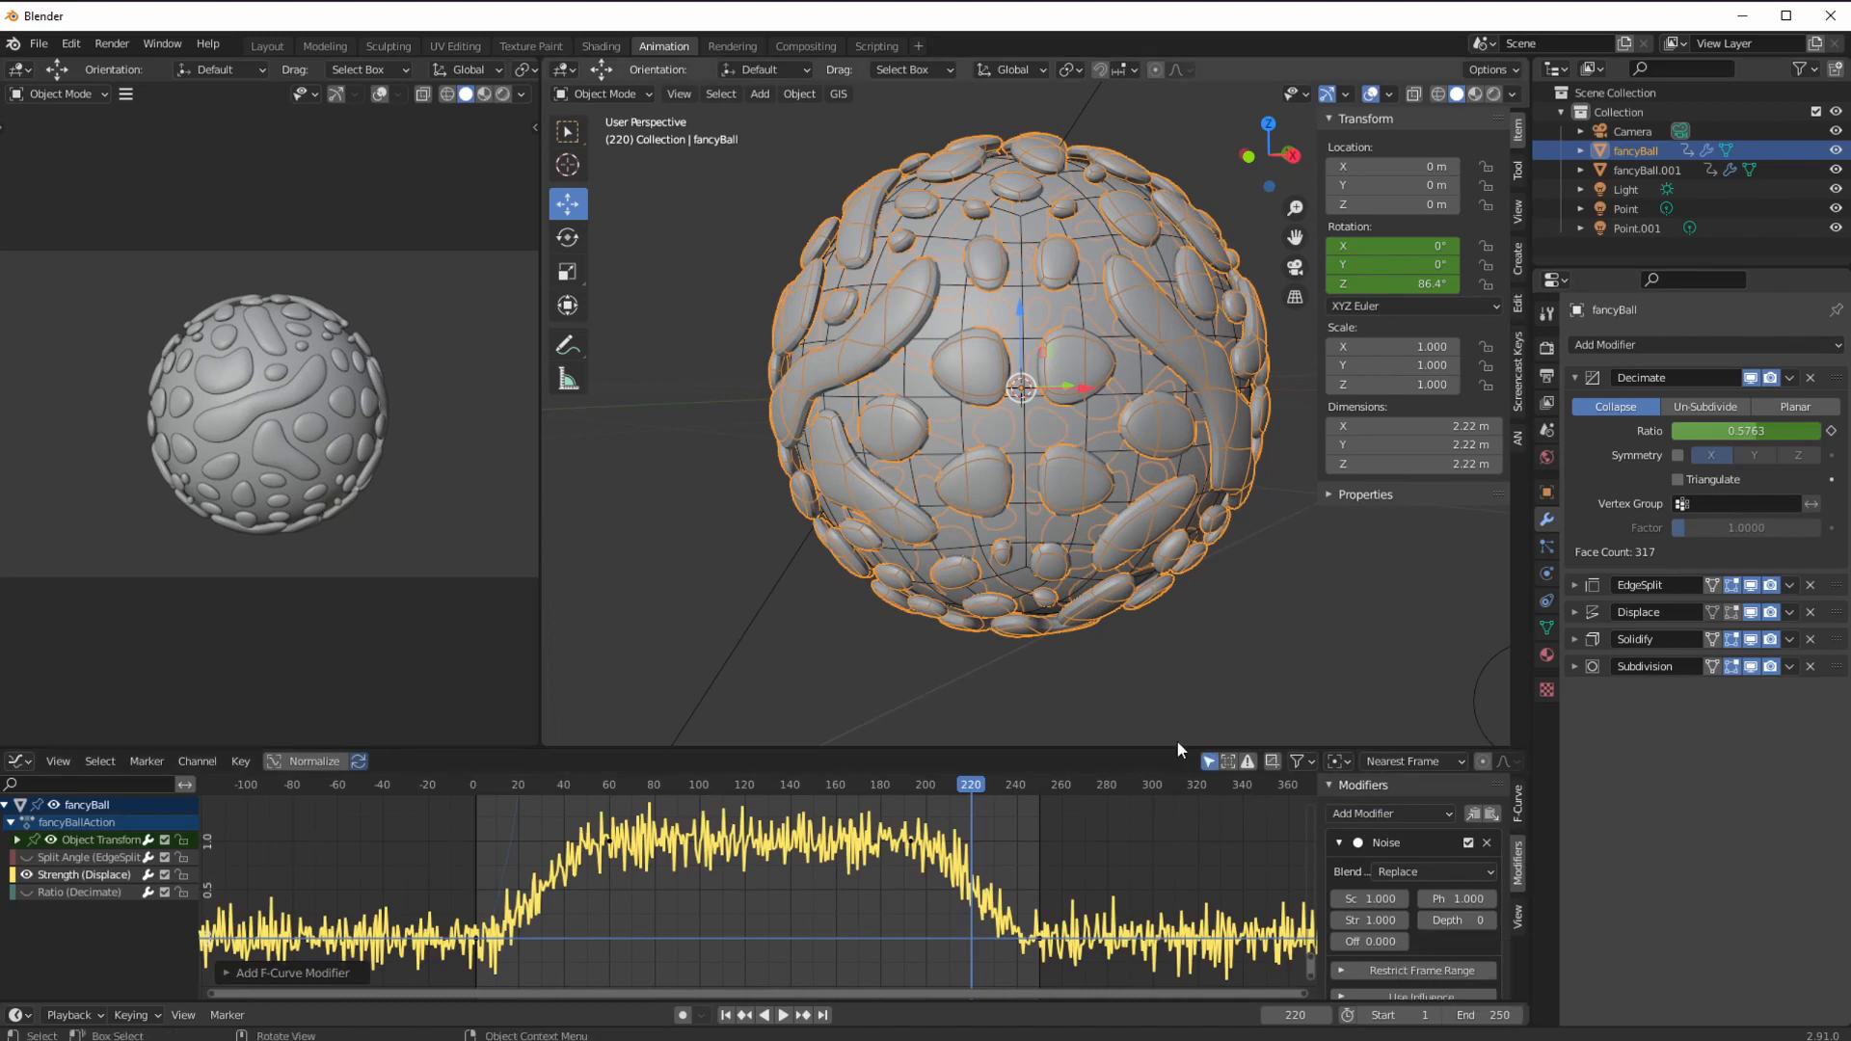
Enlarge the graph area and set the Noise modifier's scale to 16.2 and its strength to 0.2.
{"action": "left_click_drag", "start_coordinate": [1171, 746], "coordinate": [1162, 696]}
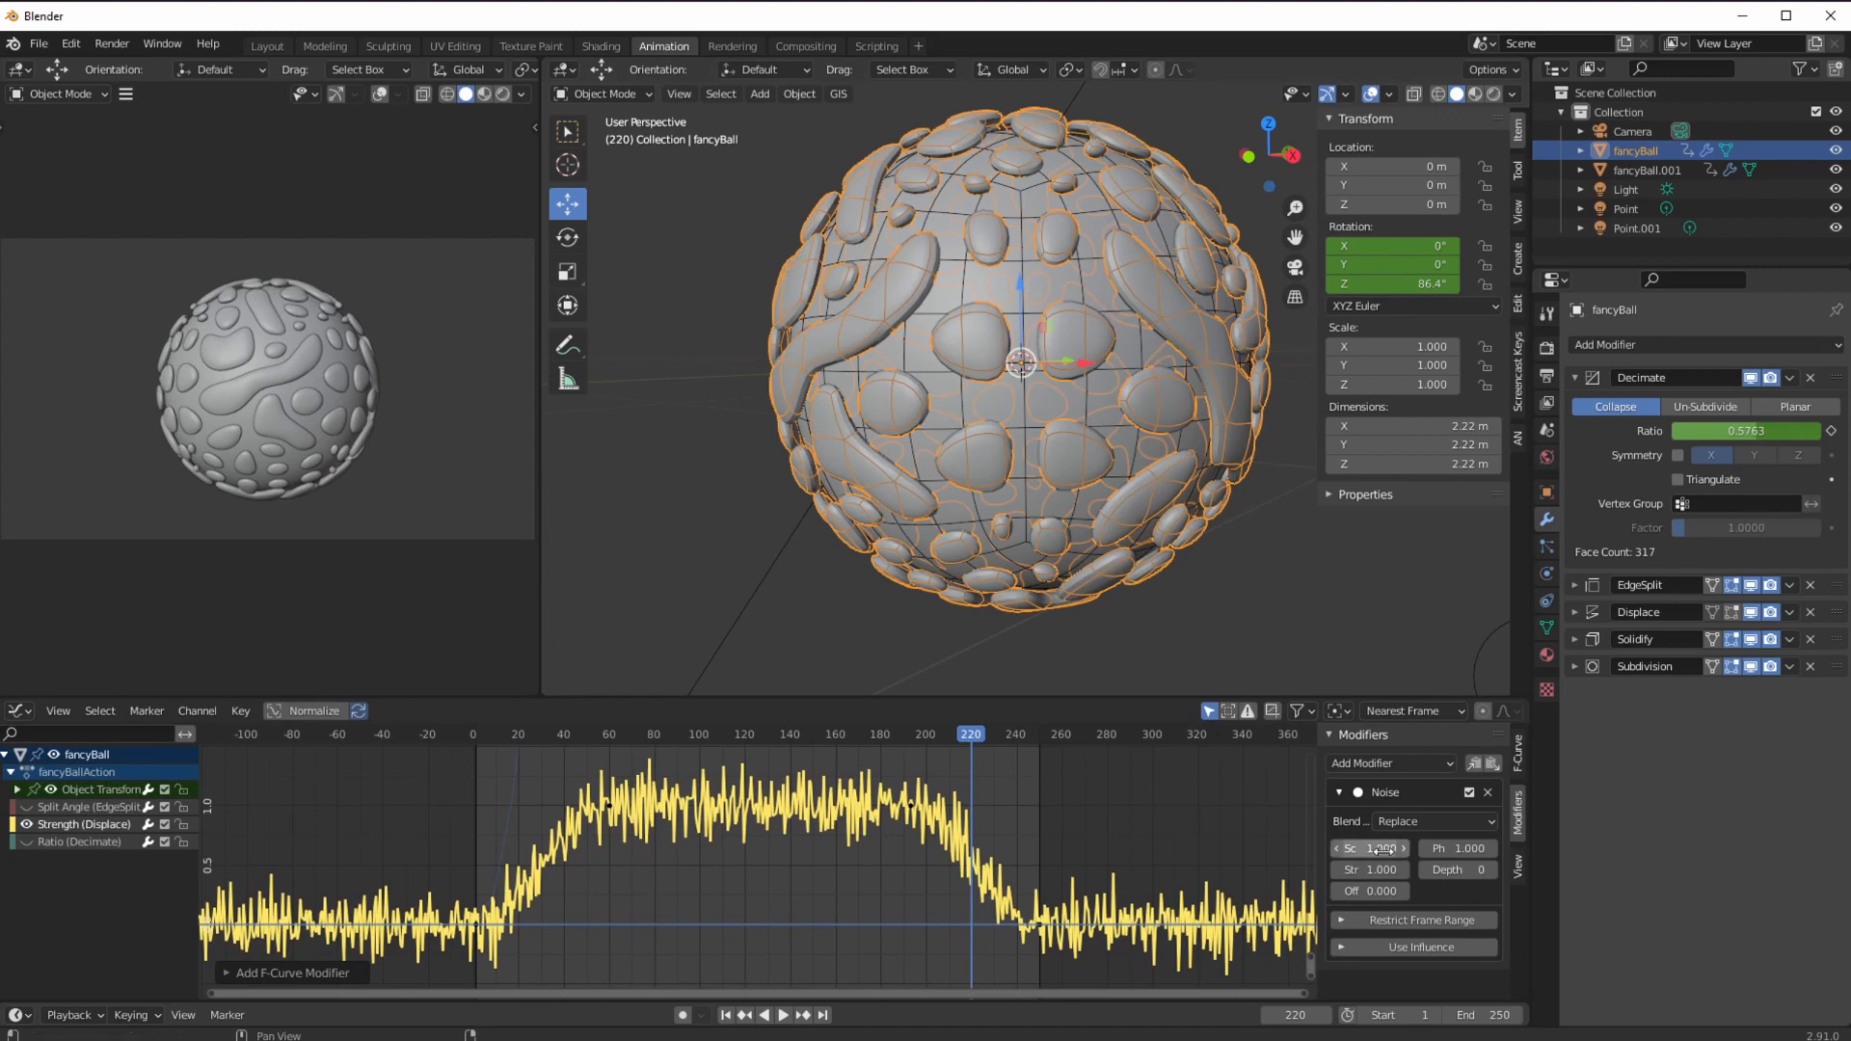
{"action": "mouse_move", "coordinate": [1366, 849]}
{"action": "left_mouse_down"}
{"action": "mouse_move", "coordinate": [1576, 831]}
{"action": "mouse_move", "coordinate": [1369, 871]}
{"action": "left_mouse_up"}
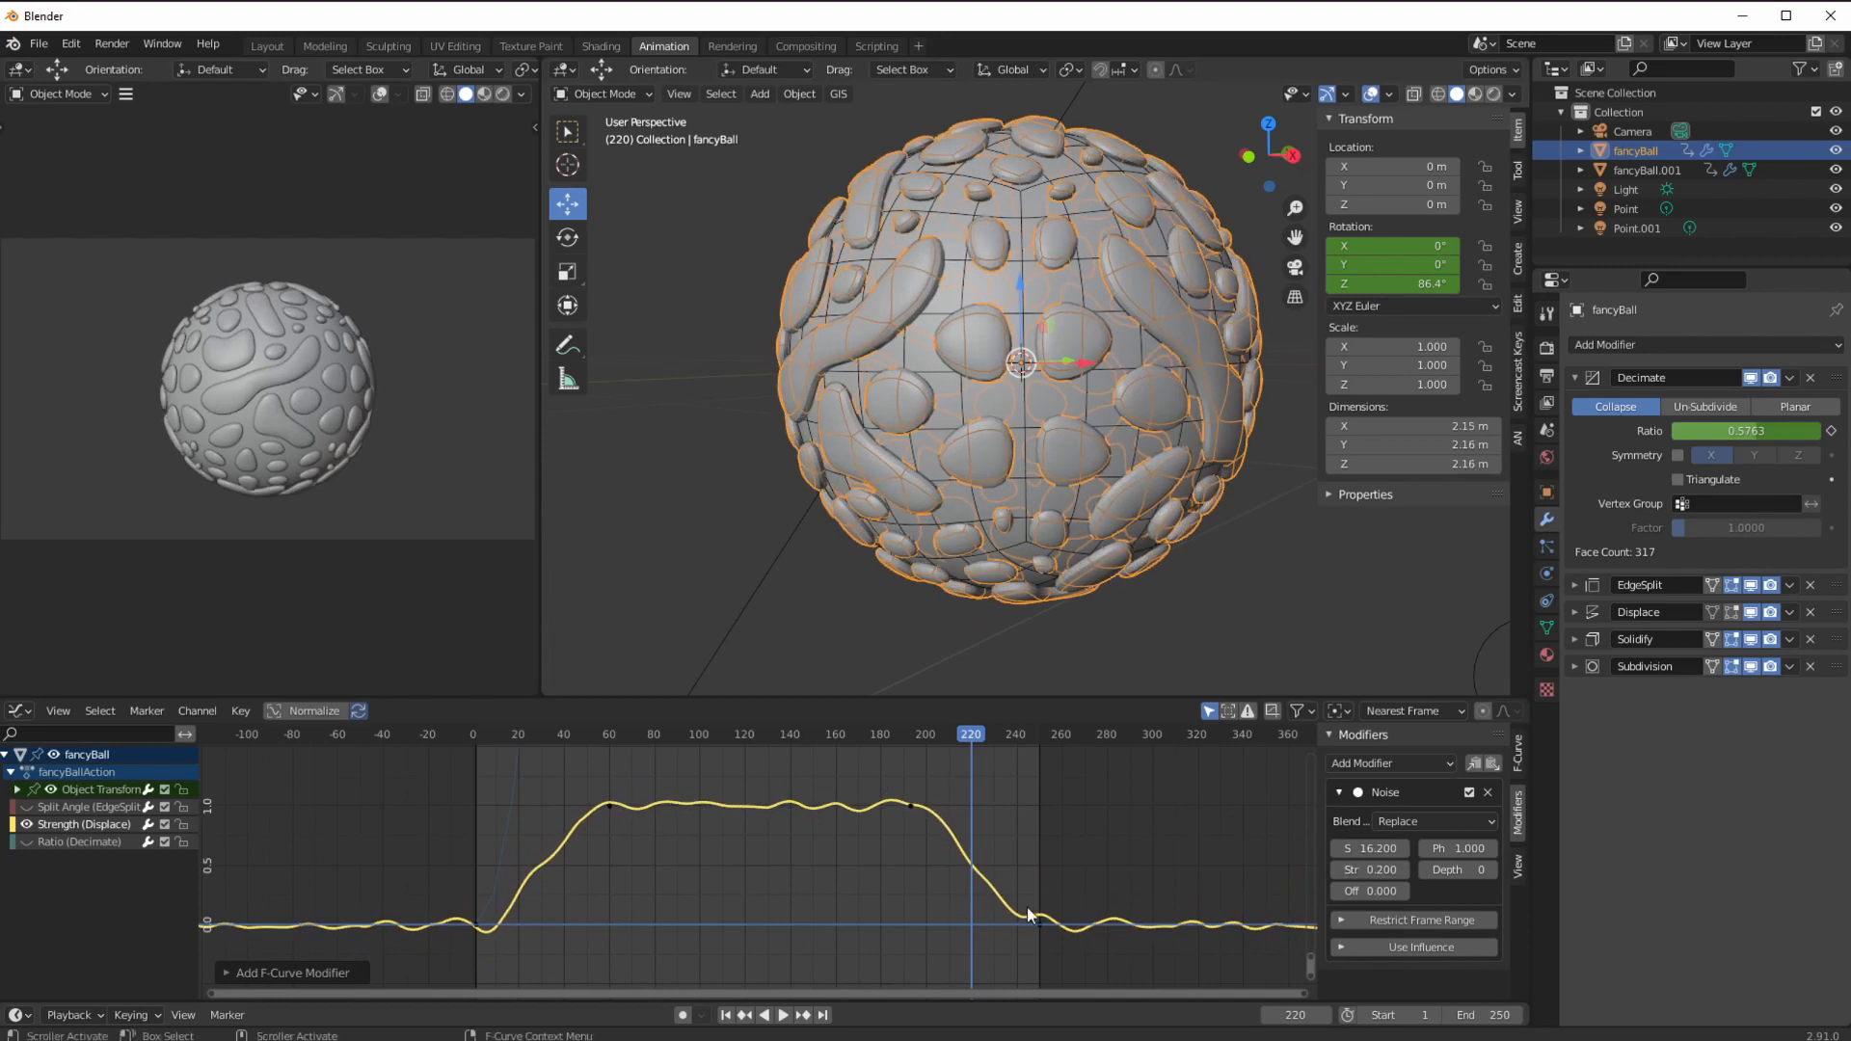
Play back the animation to check the displacement noise, set the Noise modifier's scale to 10.6, and preview it again.
{"action": "left_click", "coordinate": [509, 731]}
{"action": "key", "text": "space"}
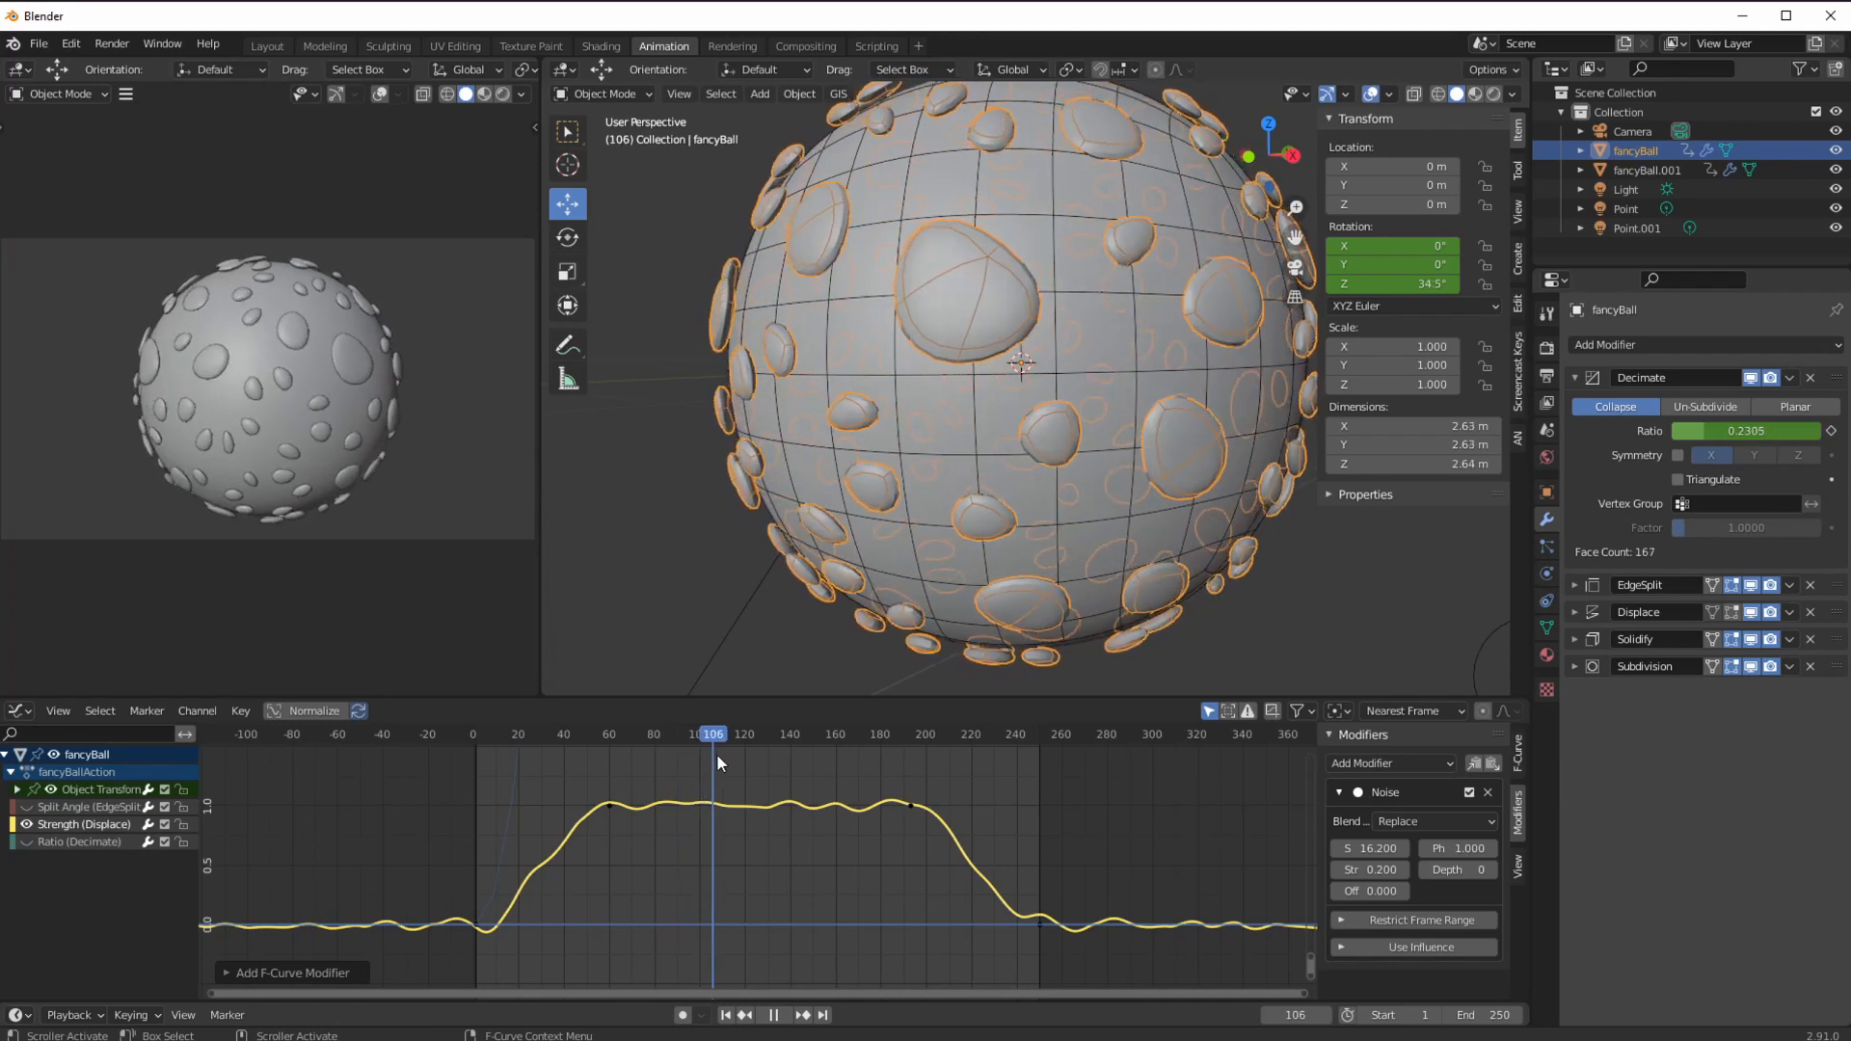
{"action": "key", "text": "space"}
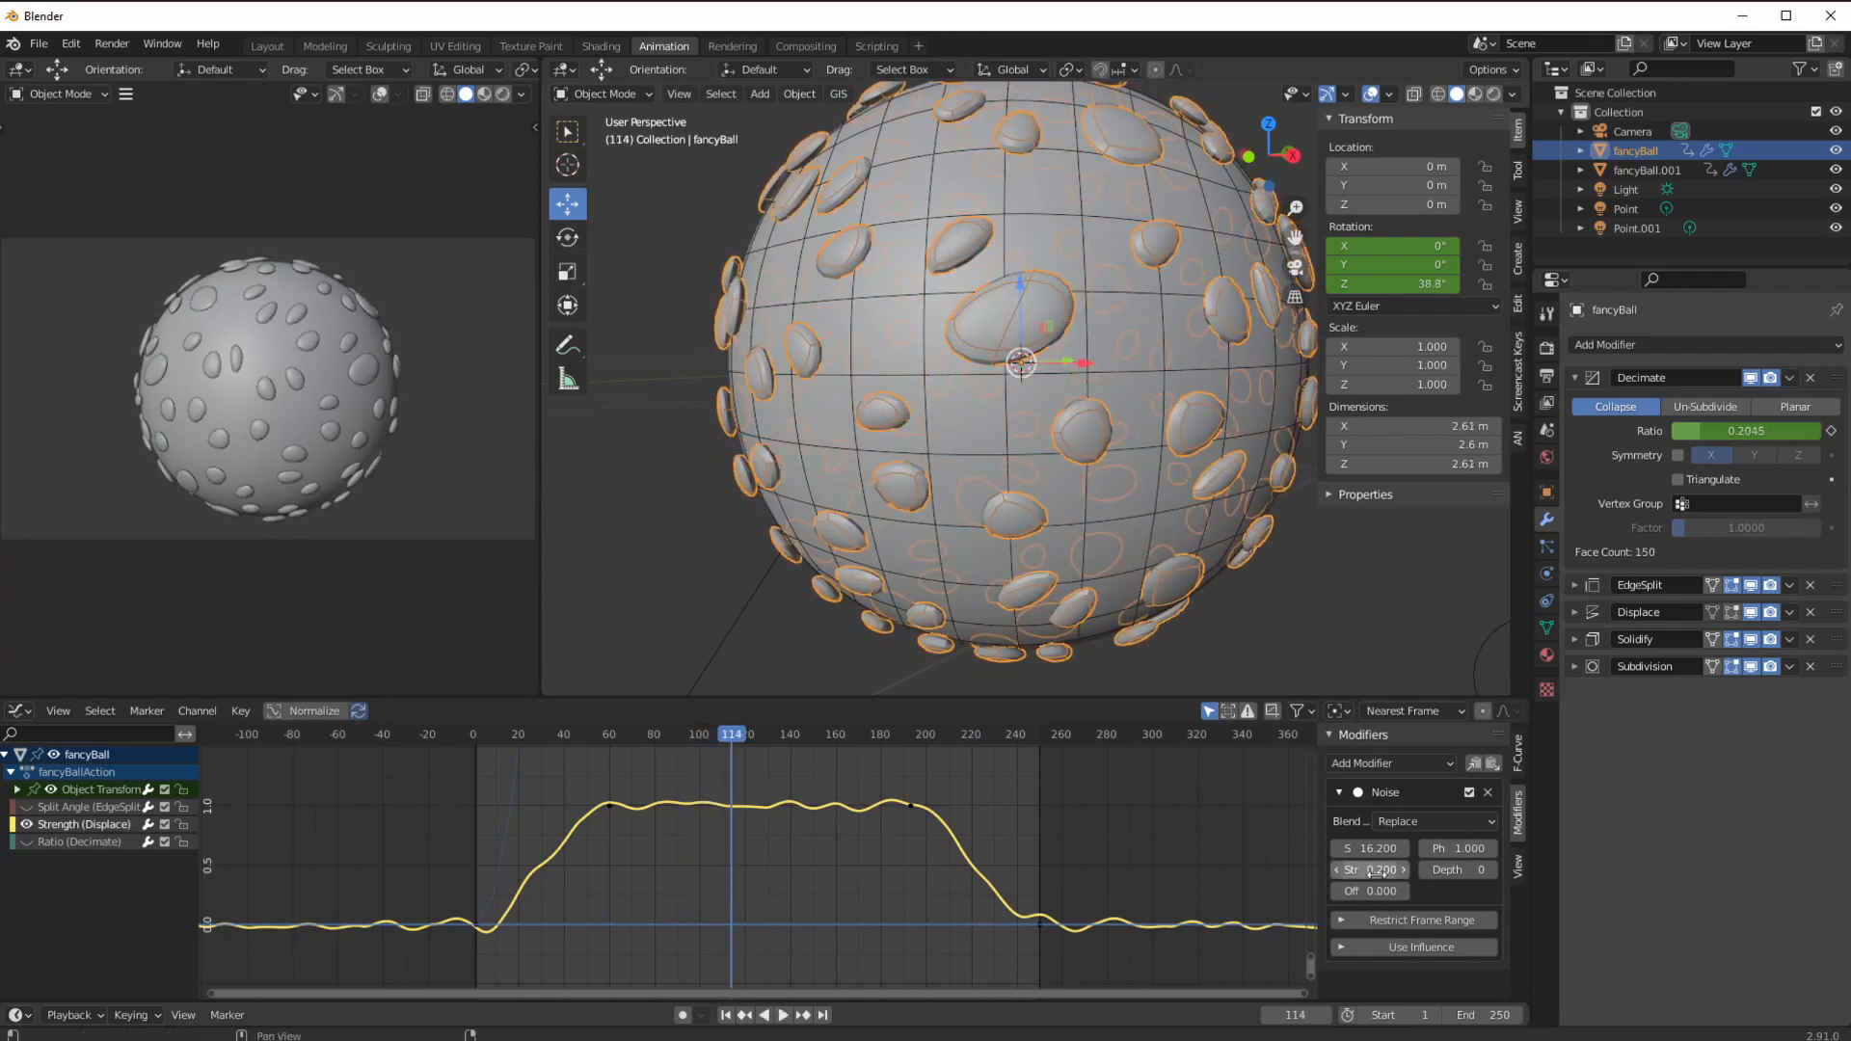
{"action": "left_click_drag", "start_coordinate": [1374, 849], "coordinate": [1323, 857]}
{"action": "key", "text": "space"}
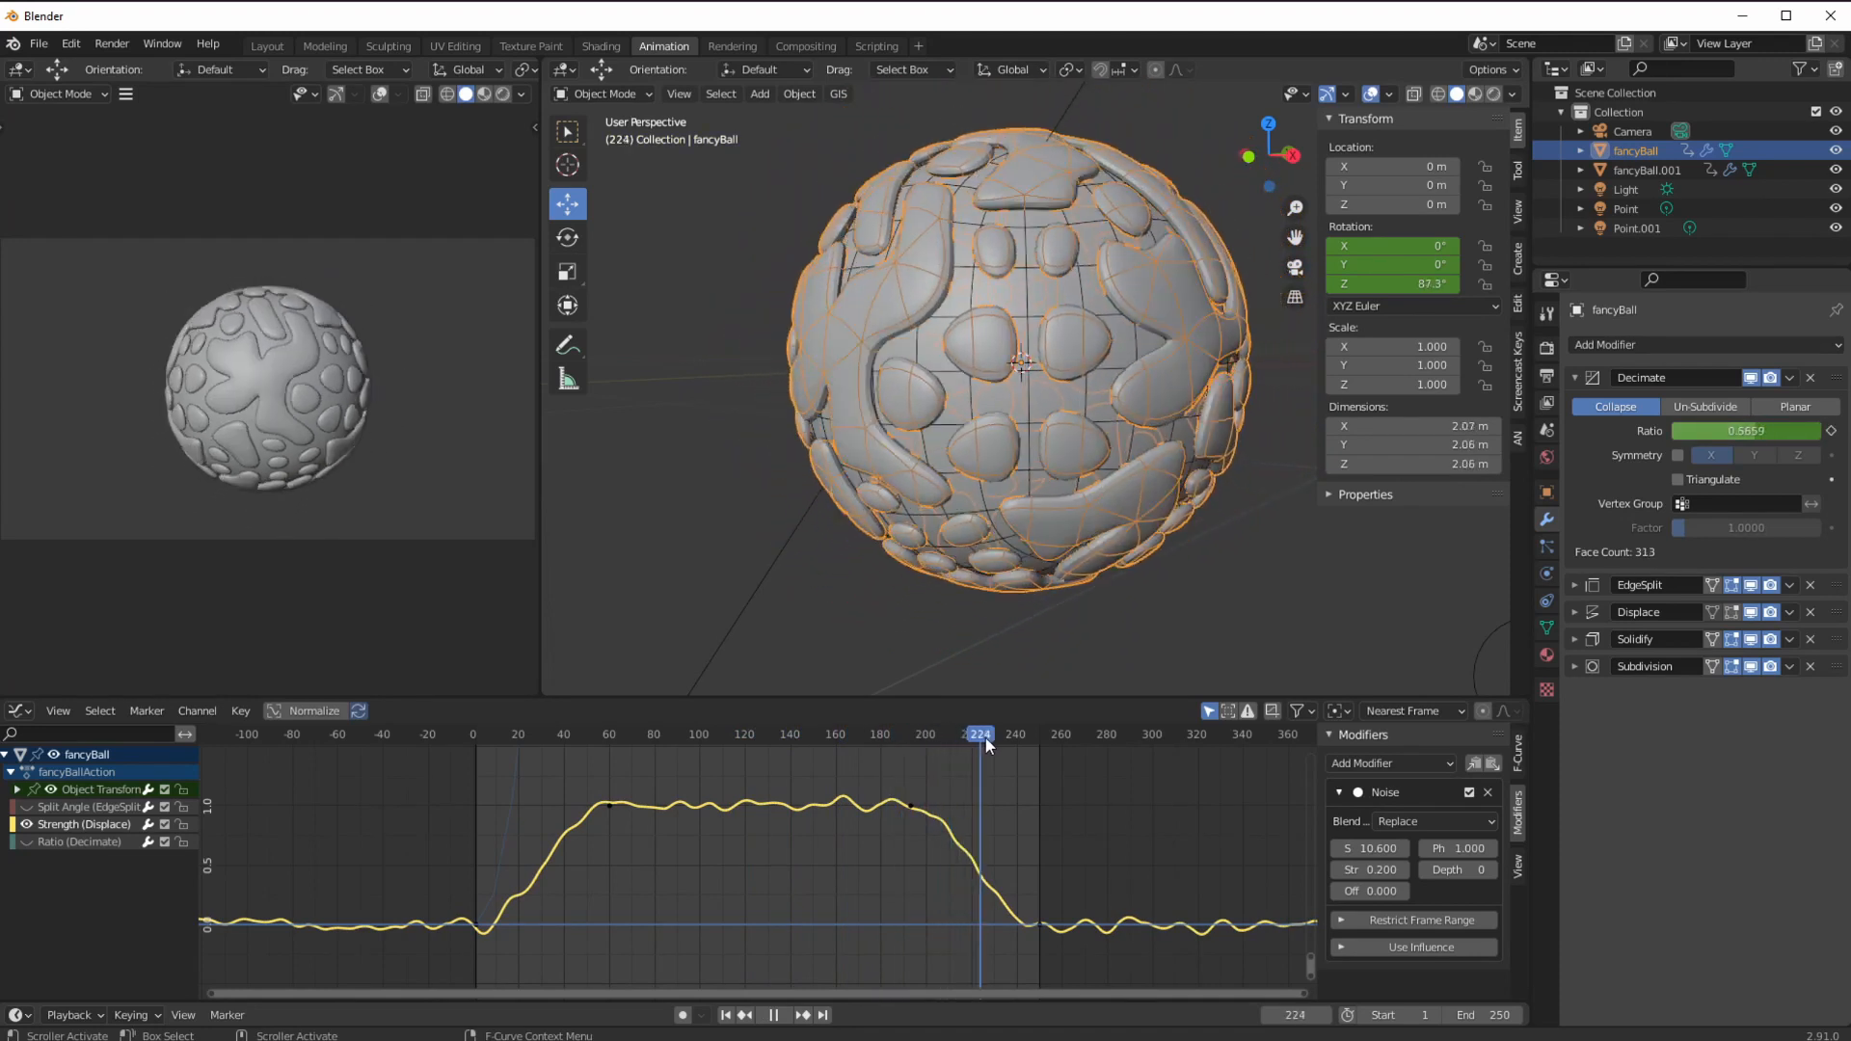
{"action": "left_click_drag", "start_coordinate": [1007, 739], "coordinate": [829, 754]}
{"action": "key", "text": "space"}
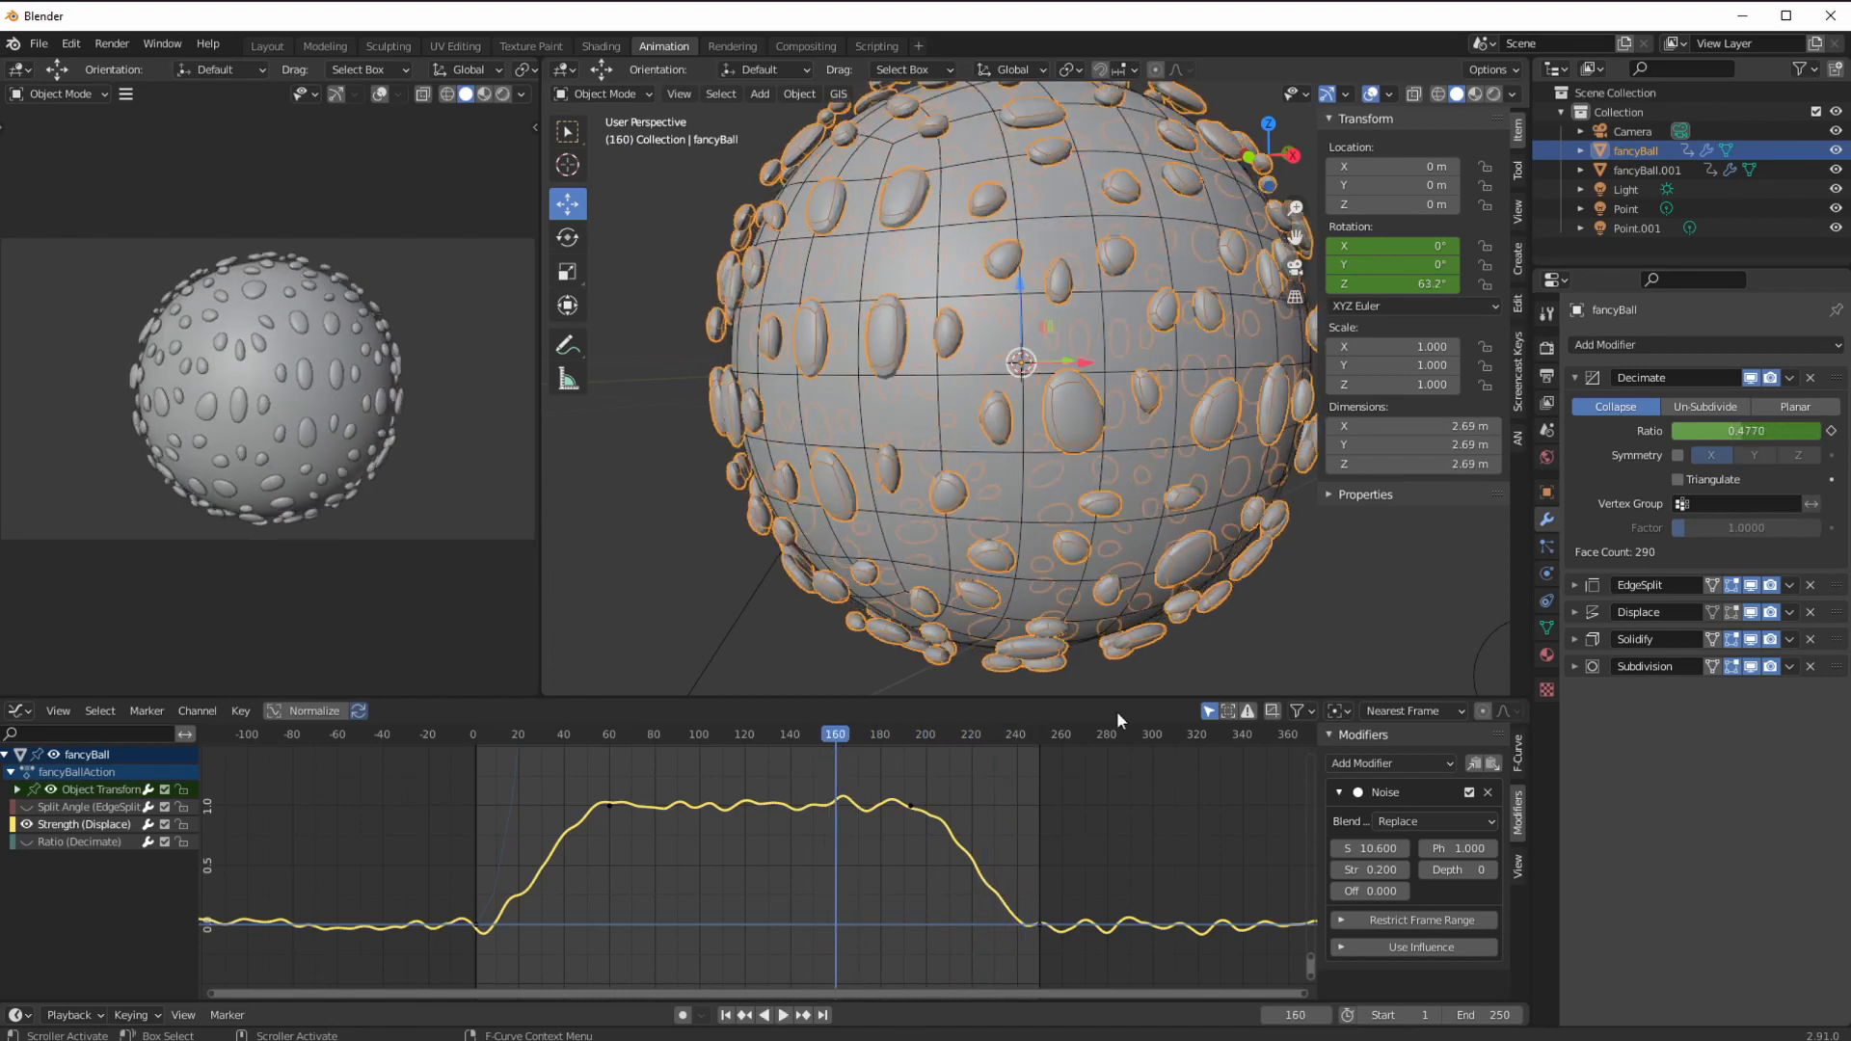
Set the Noise modifier's phase to 8 and try depth values of 2, 0 and 1 on the Displace strength curve.
{"action": "mouse_move", "coordinate": [1461, 848]}
{"action": "left_mouse_down"}
{"action": "mouse_move", "coordinate": [1561, 838]}
{"action": "mouse_move", "coordinate": [1462, 849]}
{"action": "mouse_move", "coordinate": [1596, 859]}
{"action": "mouse_move", "coordinate": [1436, 849]}
{"action": "mouse_move", "coordinate": [1489, 849]}
{"action": "left_mouse_up"}
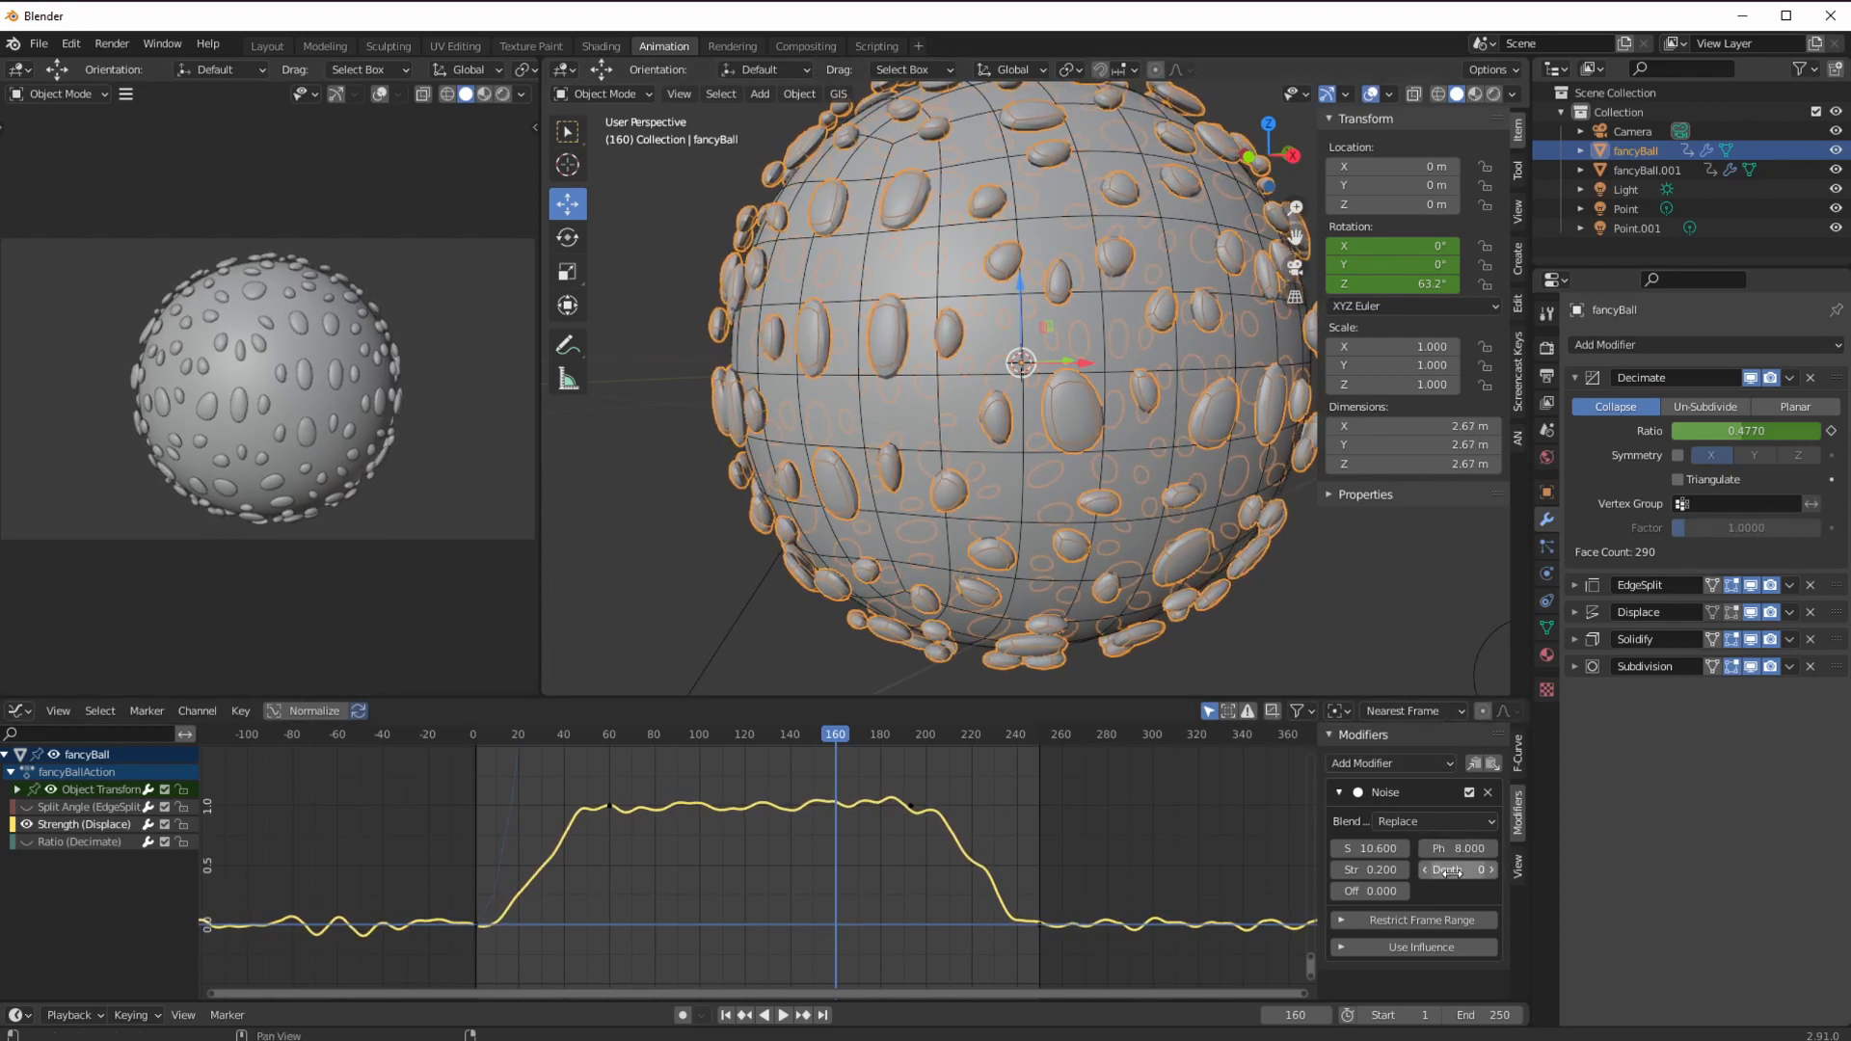
{"action": "mouse_move", "coordinate": [1460, 874]}
{"action": "left_mouse_down"}
{"action": "mouse_move", "coordinate": [1509, 875]}
{"action": "mouse_move", "coordinate": [1452, 879]}
{"action": "left_mouse_up"}
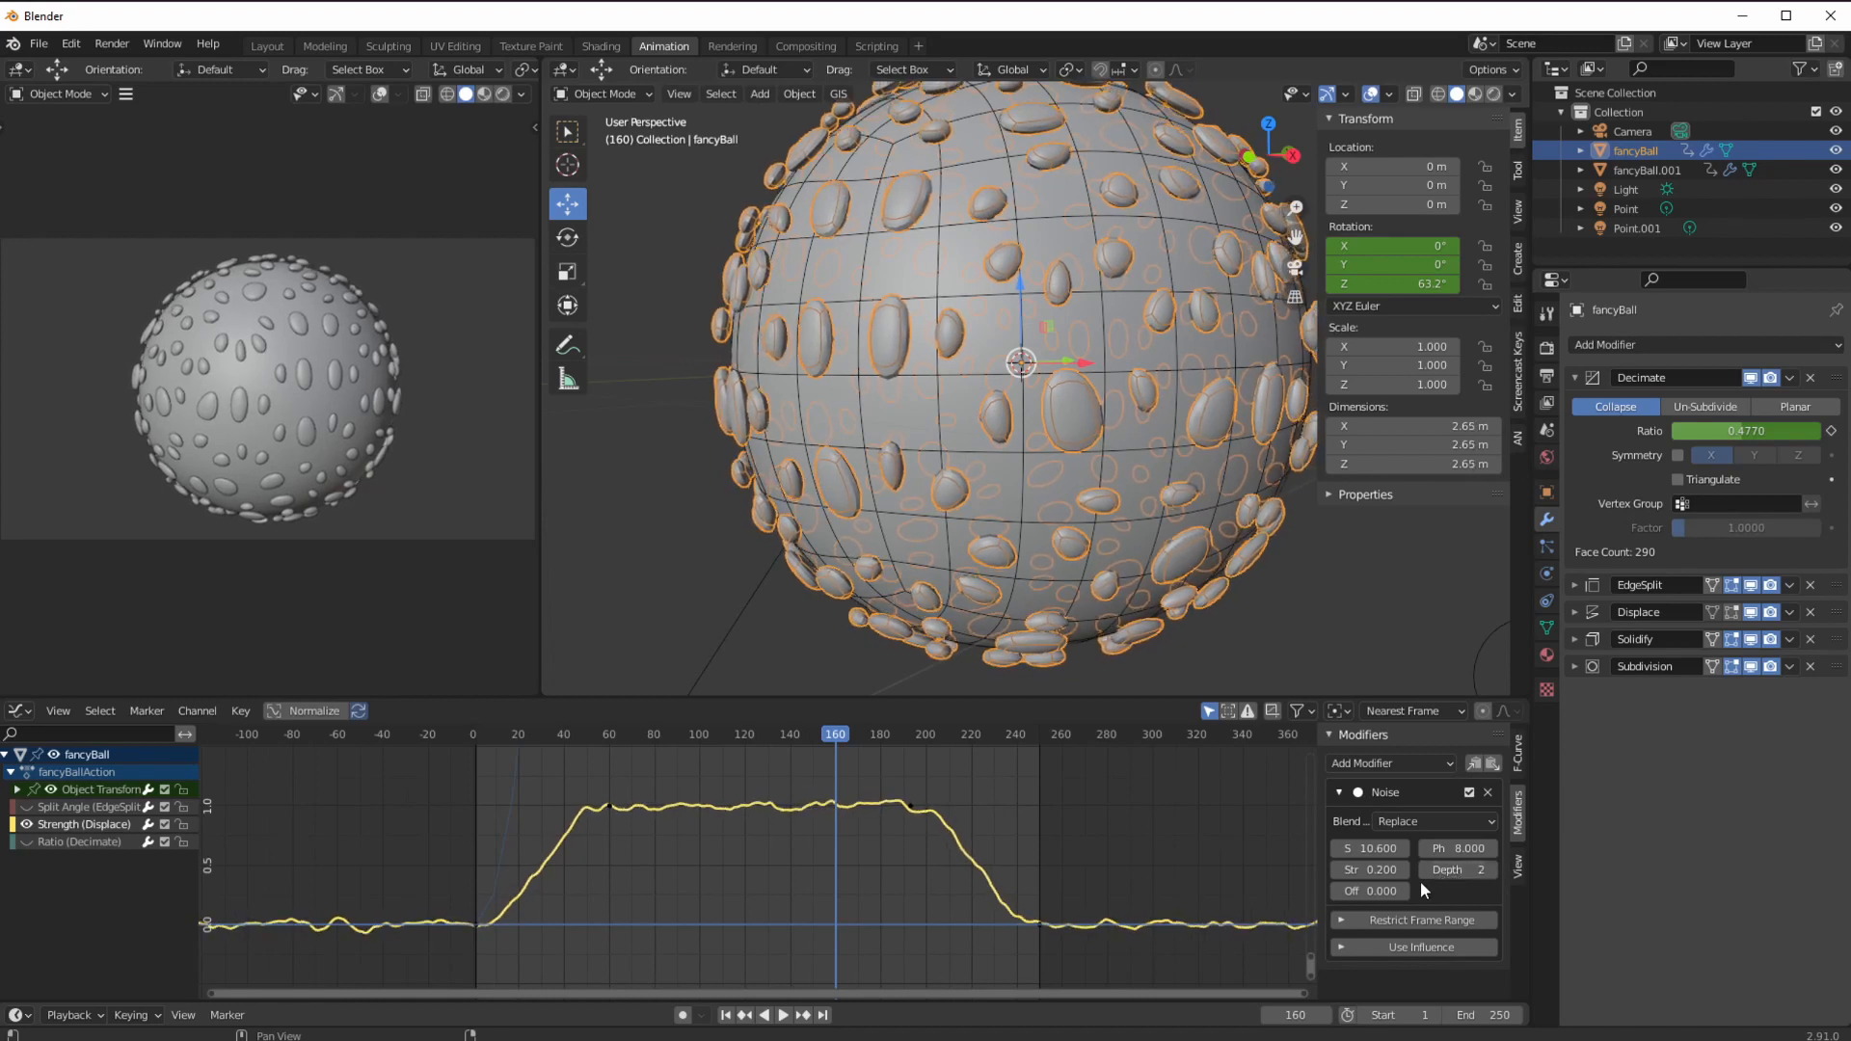
{"action": "left_click", "coordinate": [1437, 877]}
{"action": "type", "text": "0"}
{"action": "key", "text": "Return"}
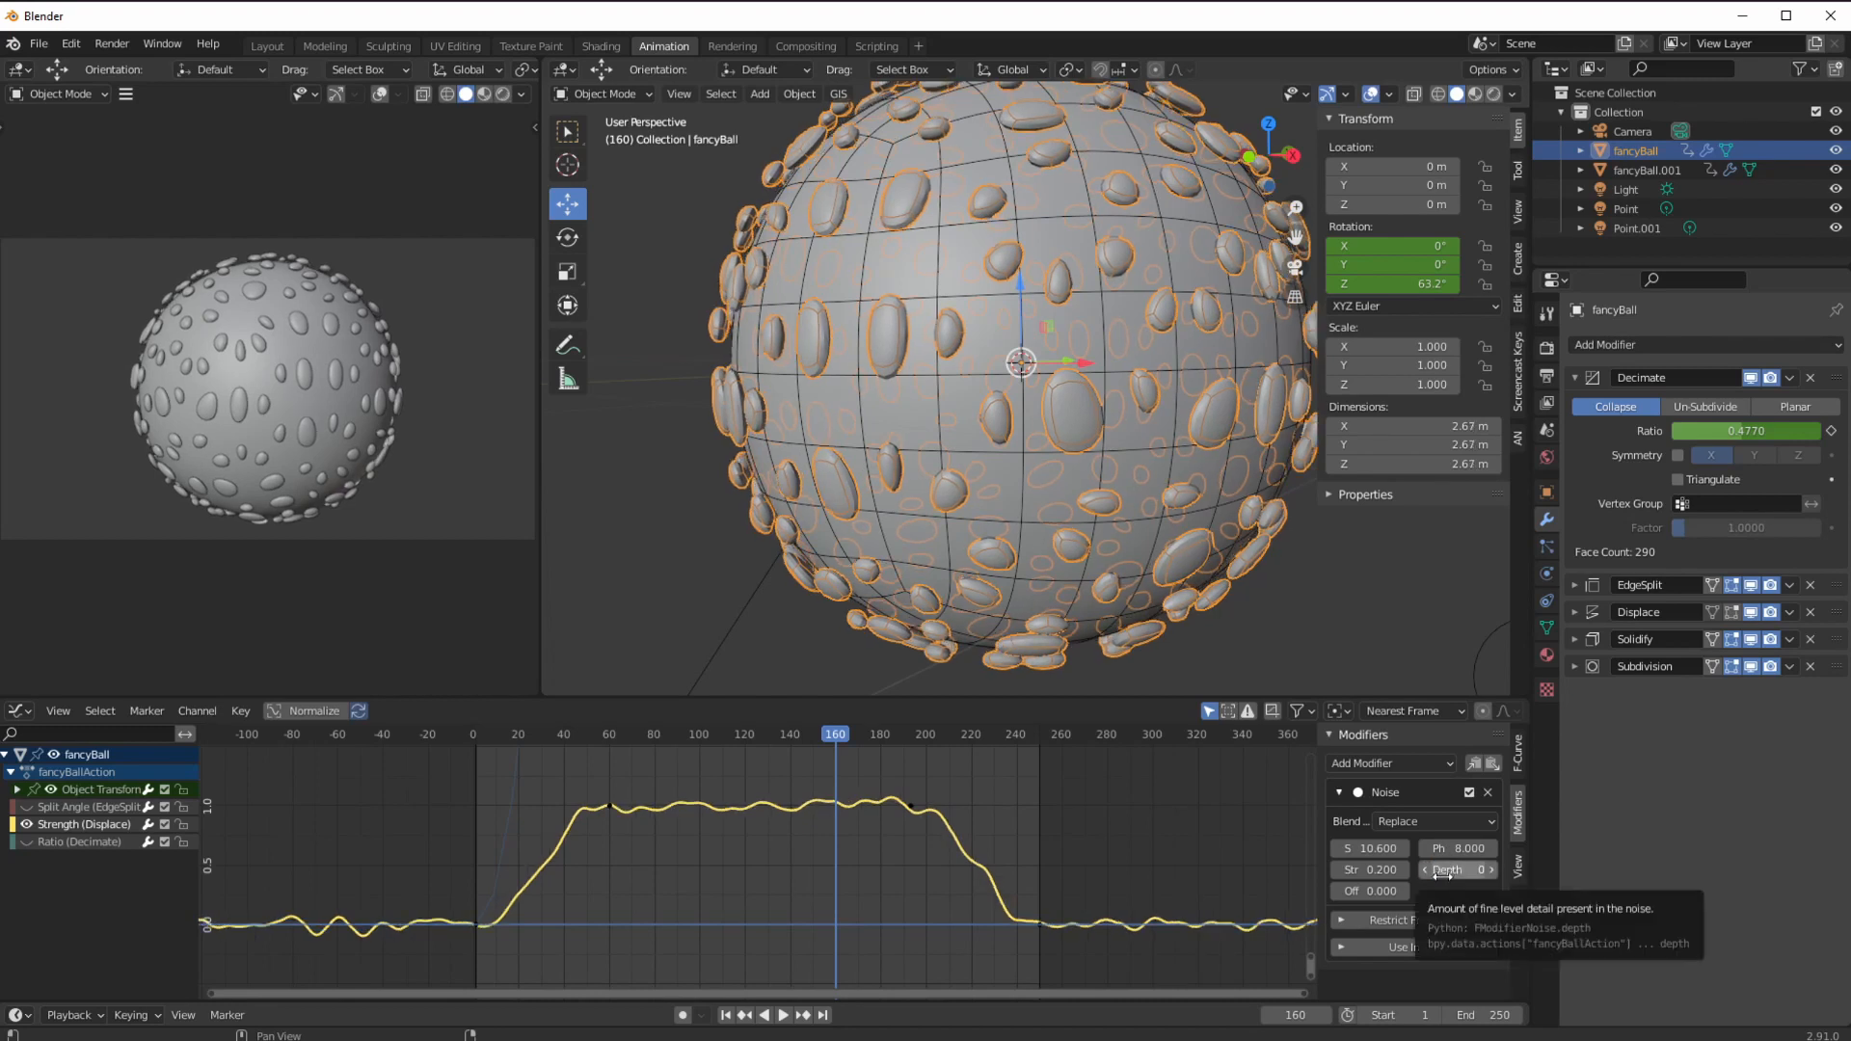
{"action": "key", "text": "Return"}
{"action": "left_click", "coordinate": [1446, 873]}
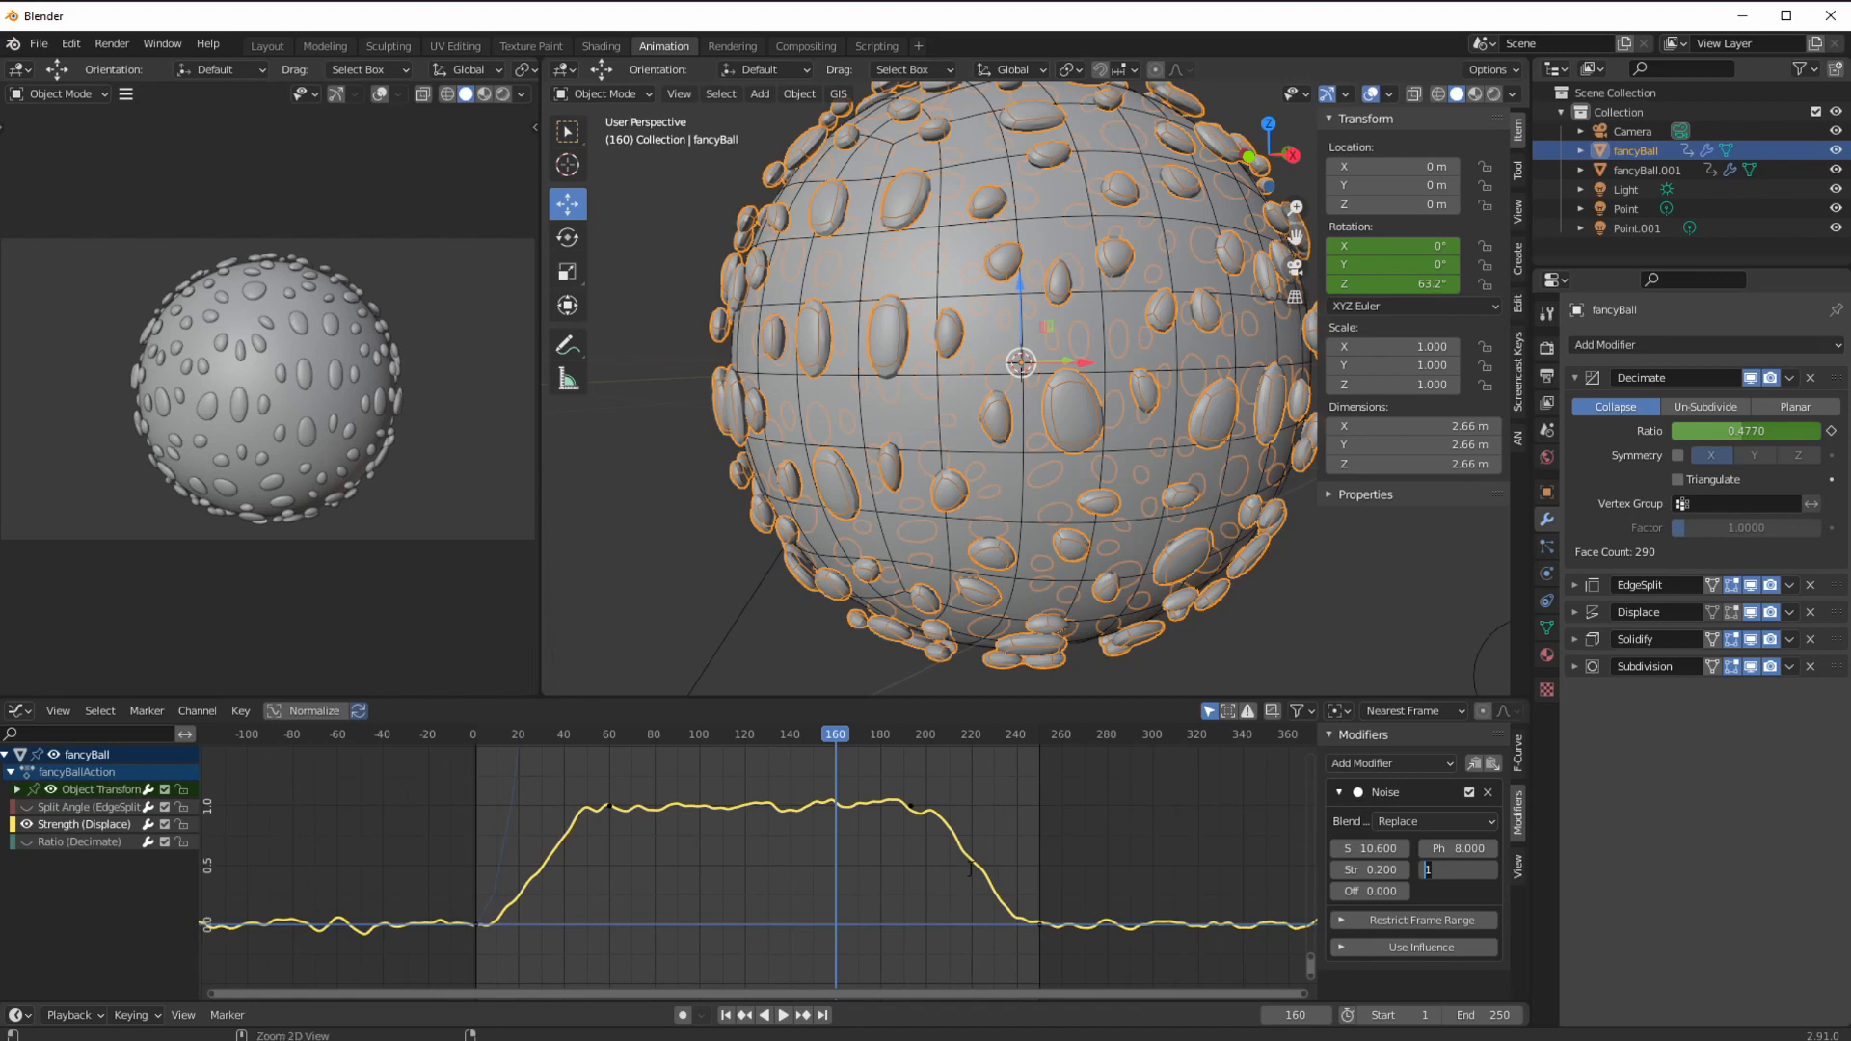
Compare the Displace strength curve's fine detail up close around frame 160 and set the Noise modifier's depth to 1.
{"action": "left_click", "coordinate": [928, 852]}
{"action": "middle_click_drag", "start_coordinate": [914, 878], "coordinate": [817, 935], "text": "ctrl"}
{"action": "middle_click_drag", "start_coordinate": [842, 923], "coordinate": [899, 876], "text": "ctrl"}
{"action": "left_click_drag", "start_coordinate": [1485, 865], "coordinate": [1447, 865]}
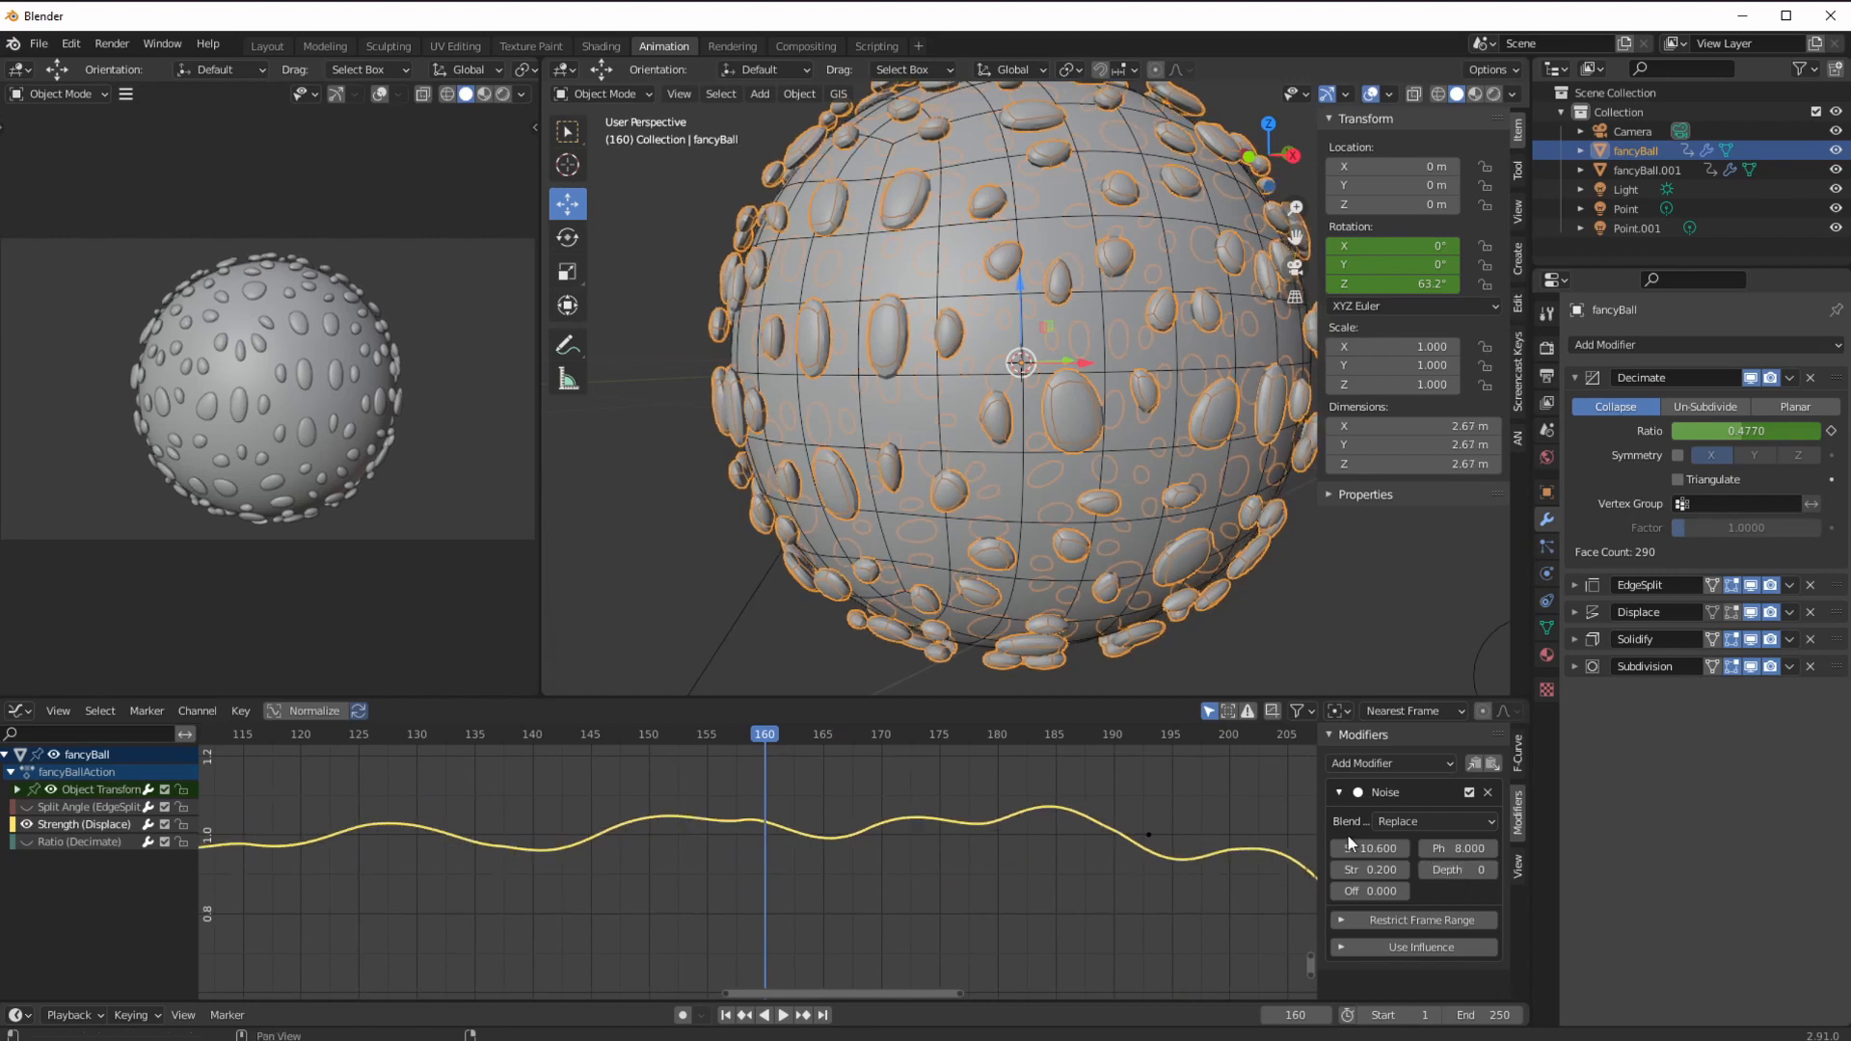
{"action": "left_click", "coordinate": [1444, 882]}
{"action": "type", "text": "1"}
{"action": "key", "text": "Return"}
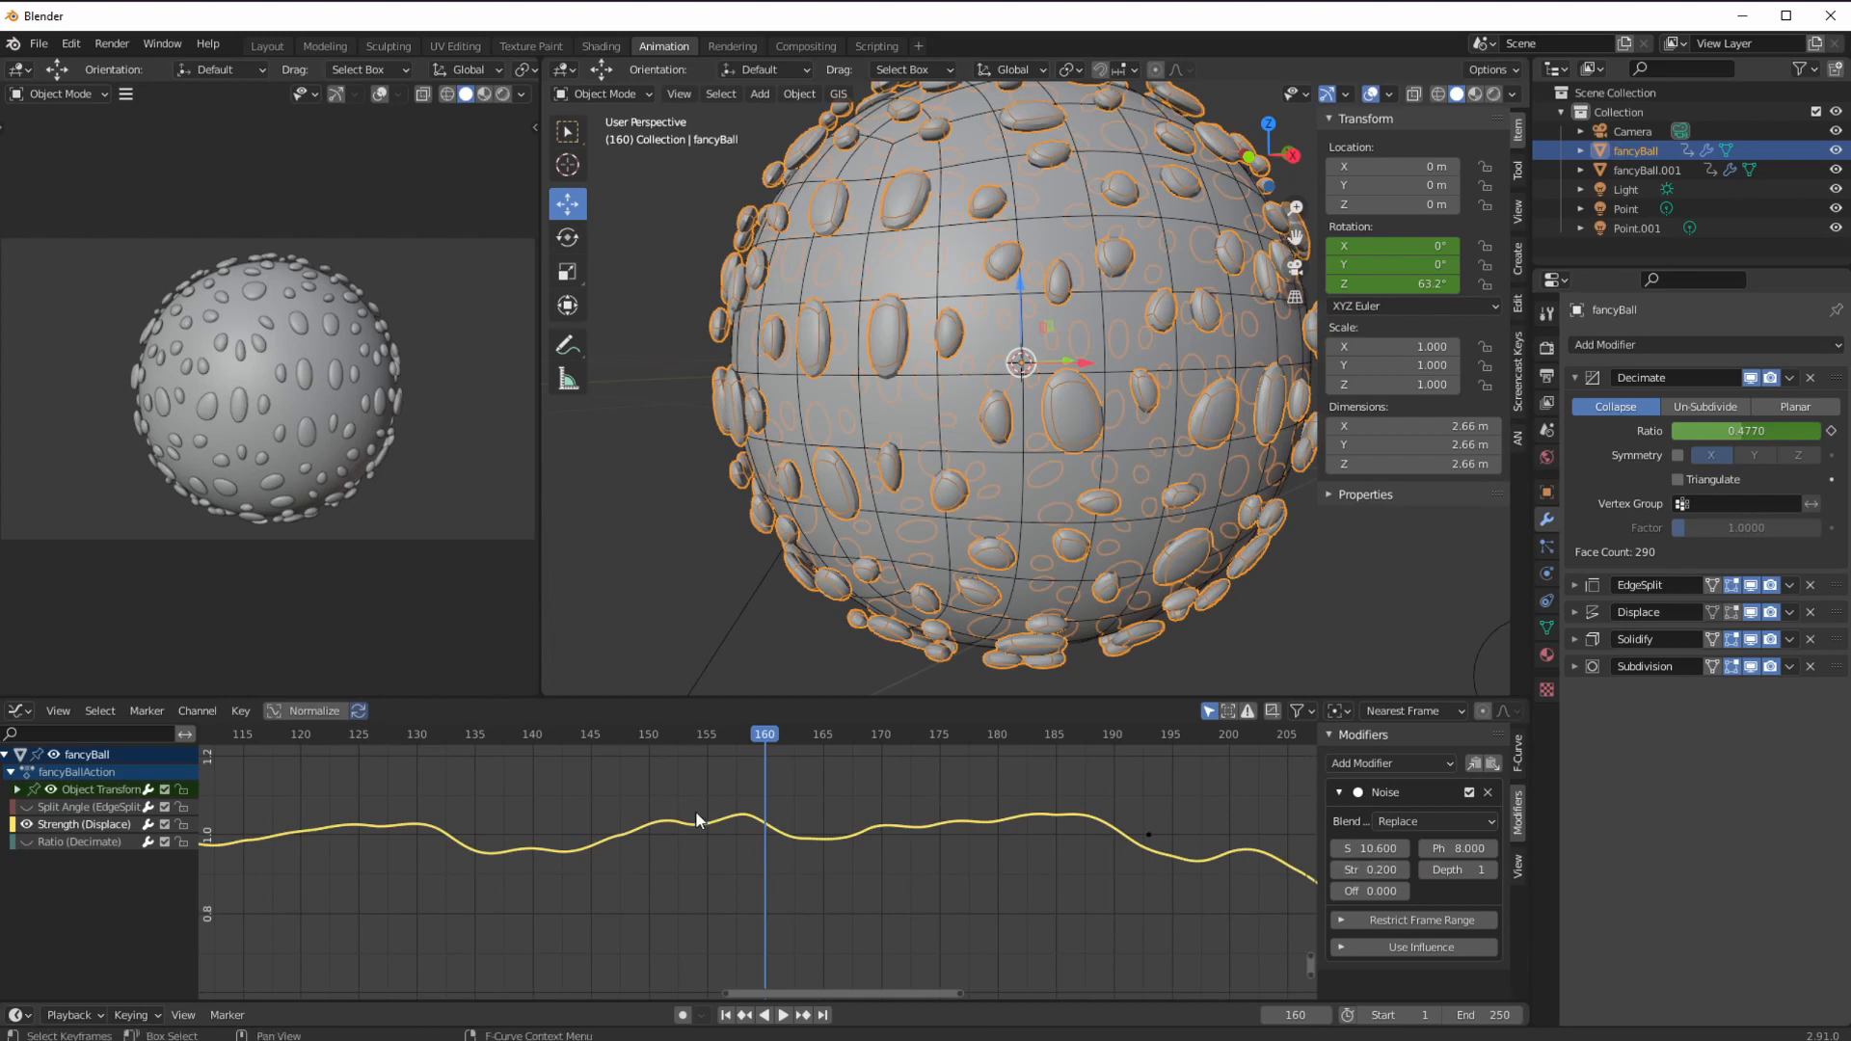
Try a Noise depth of 2 while playing the animation, and return the depth to 1.
{"action": "key", "text": "Return"}
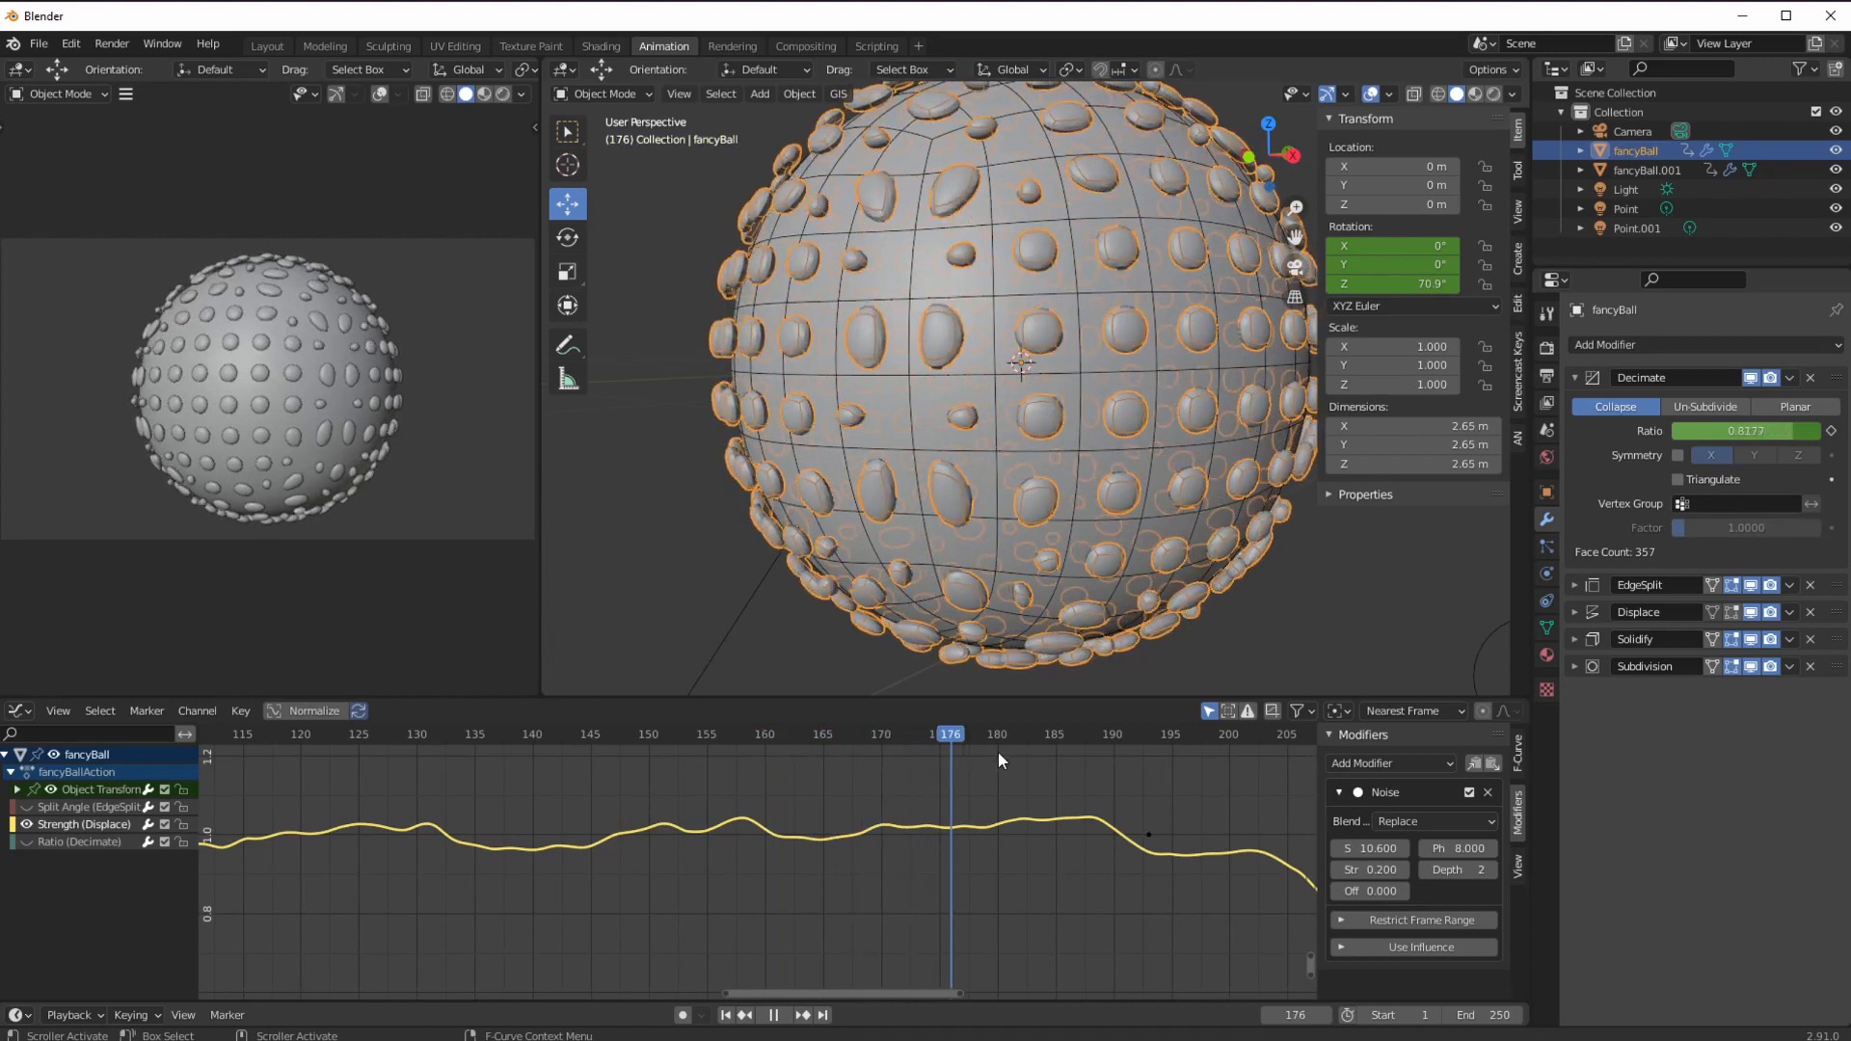
{"action": "left_click_drag", "start_coordinate": [852, 759], "coordinate": [614, 795]}
{"action": "middle_click_drag", "start_coordinate": [1161, 866], "coordinate": [1104, 922], "text": "ctrl"}
{"action": "key", "text": "Escape"}
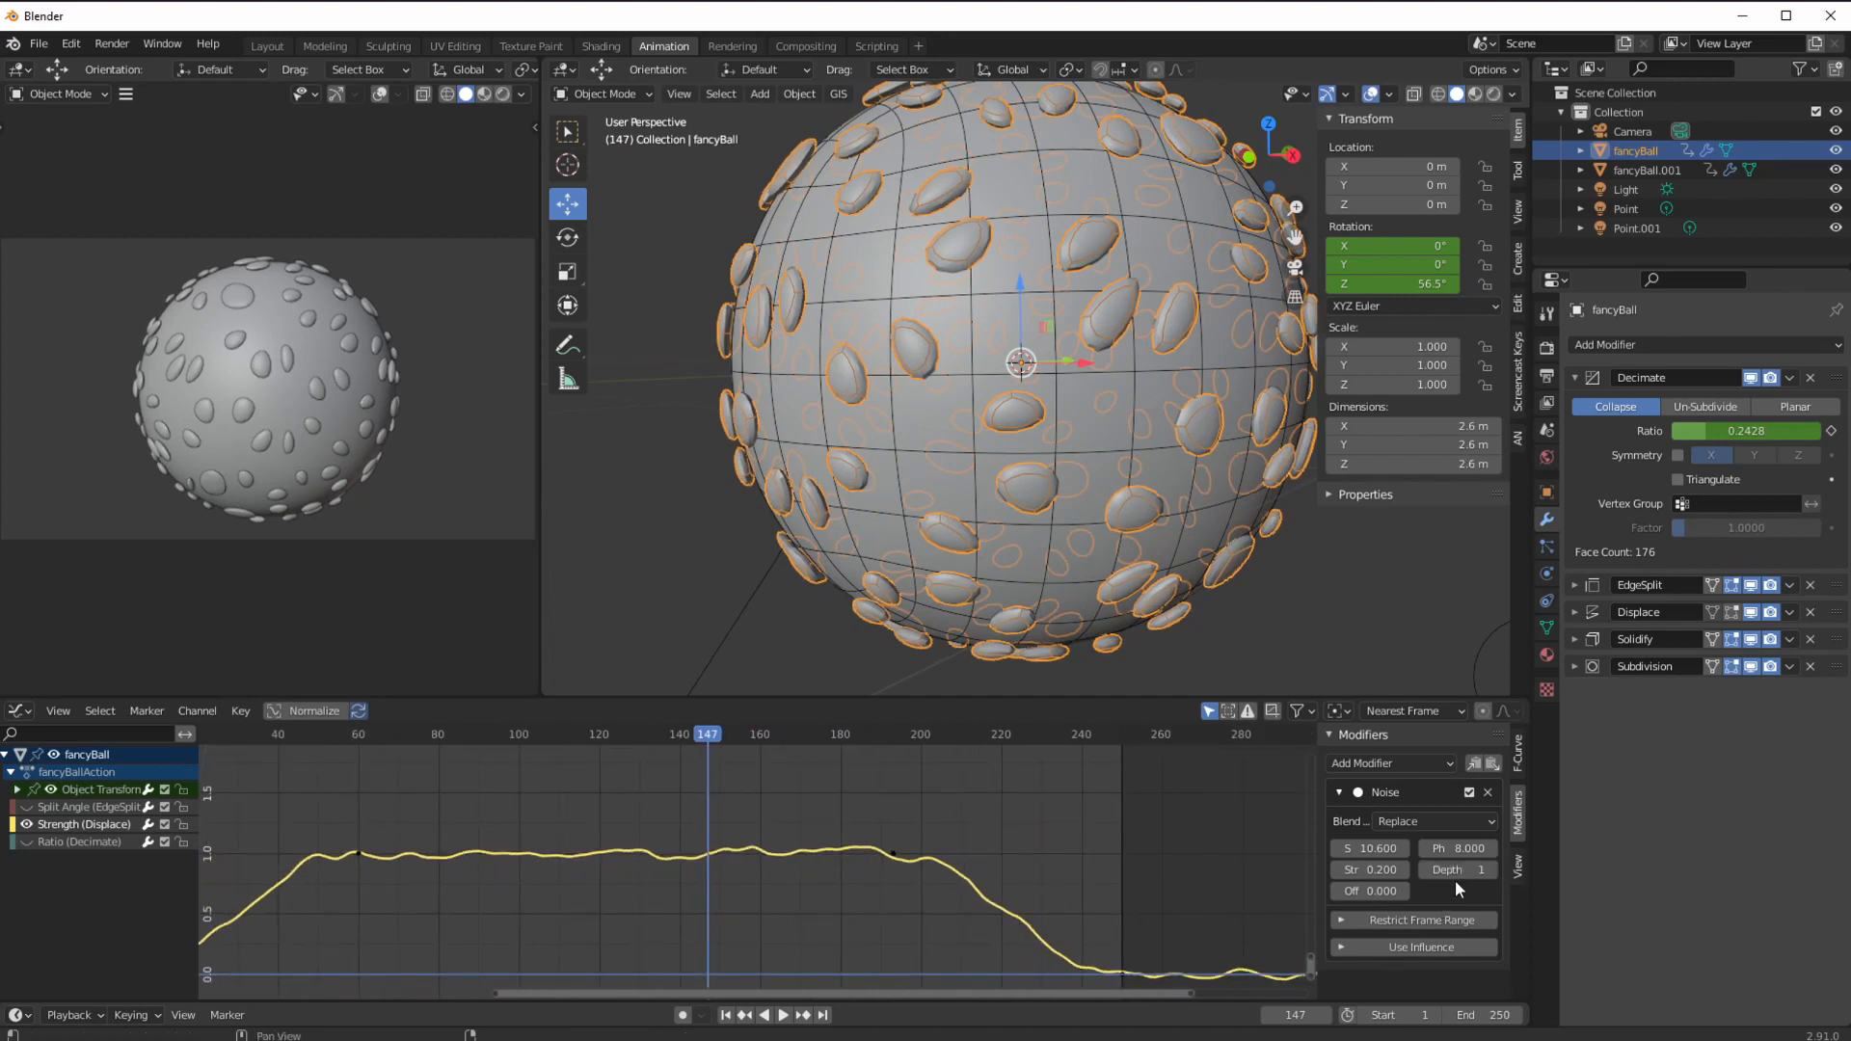
Set the Noise modifier's scale to 8.6 and play the animation to check the ball's displacement.
{"action": "left_click_drag", "start_coordinate": [1348, 848], "coordinate": [1329, 850]}
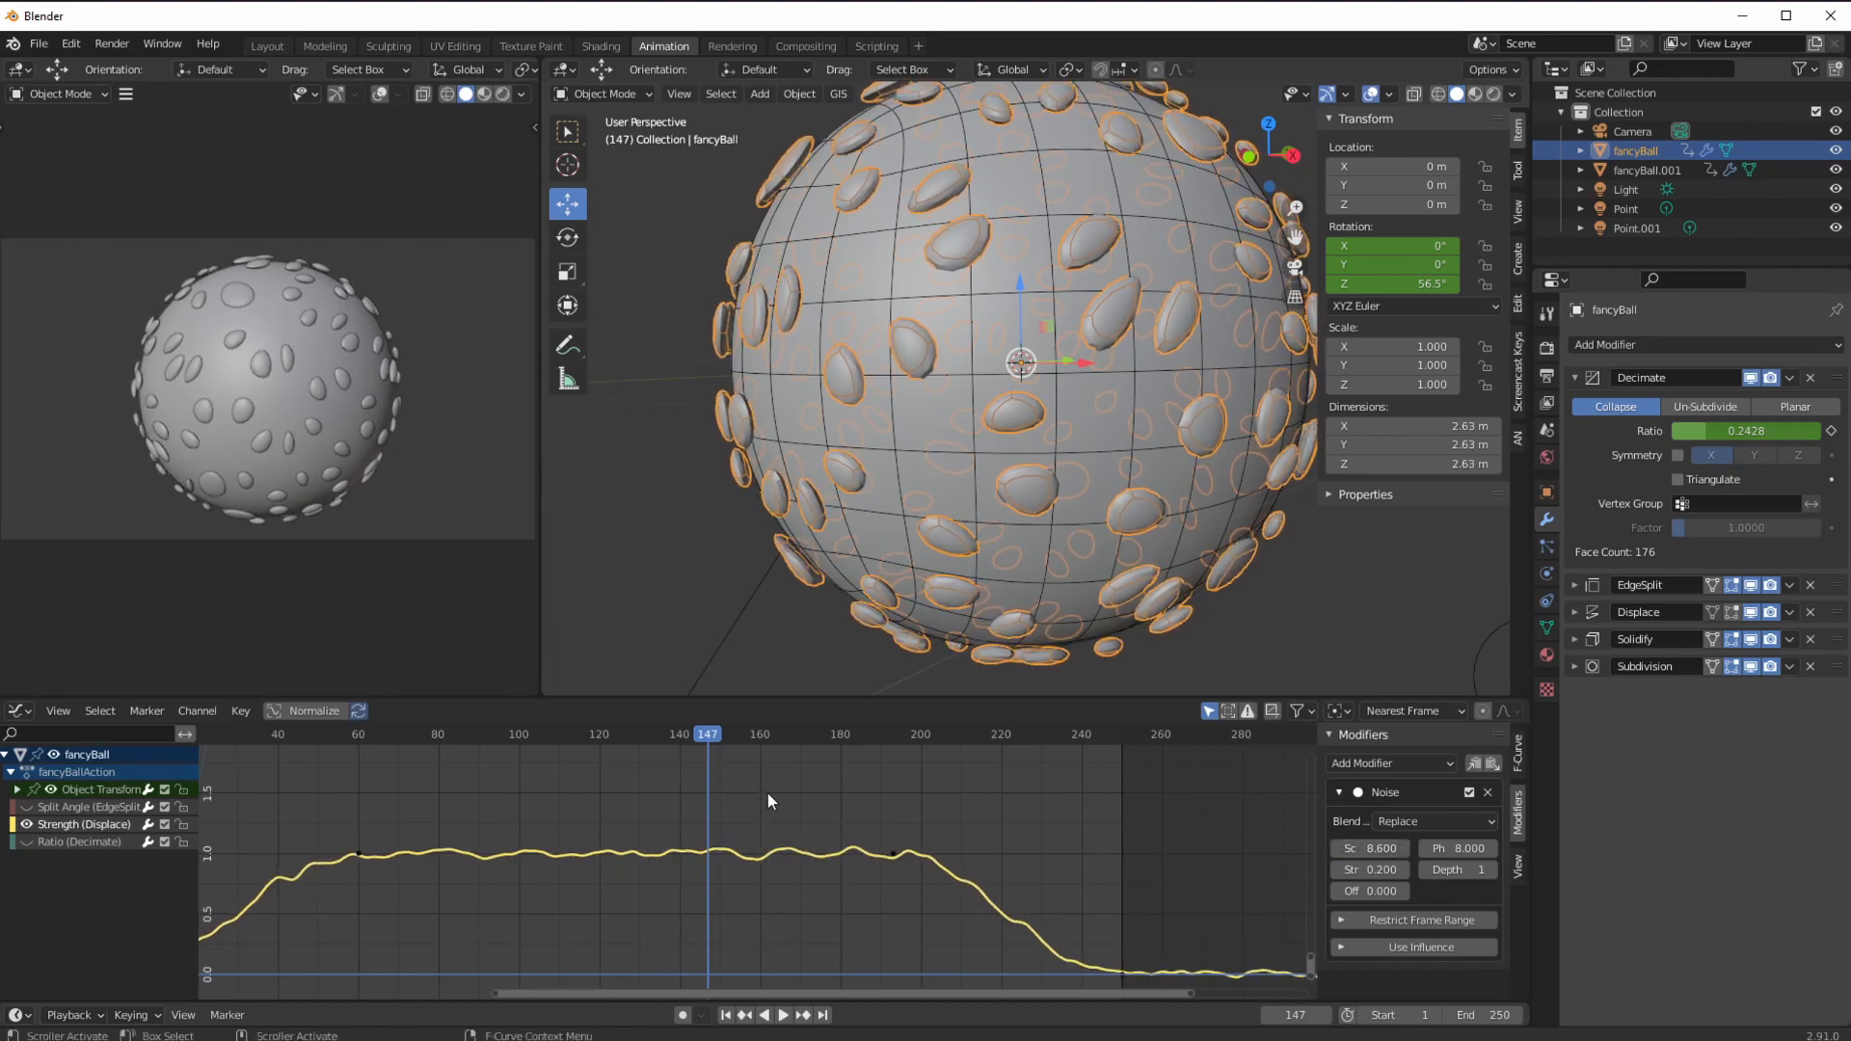
{"action": "key", "text": "space"}
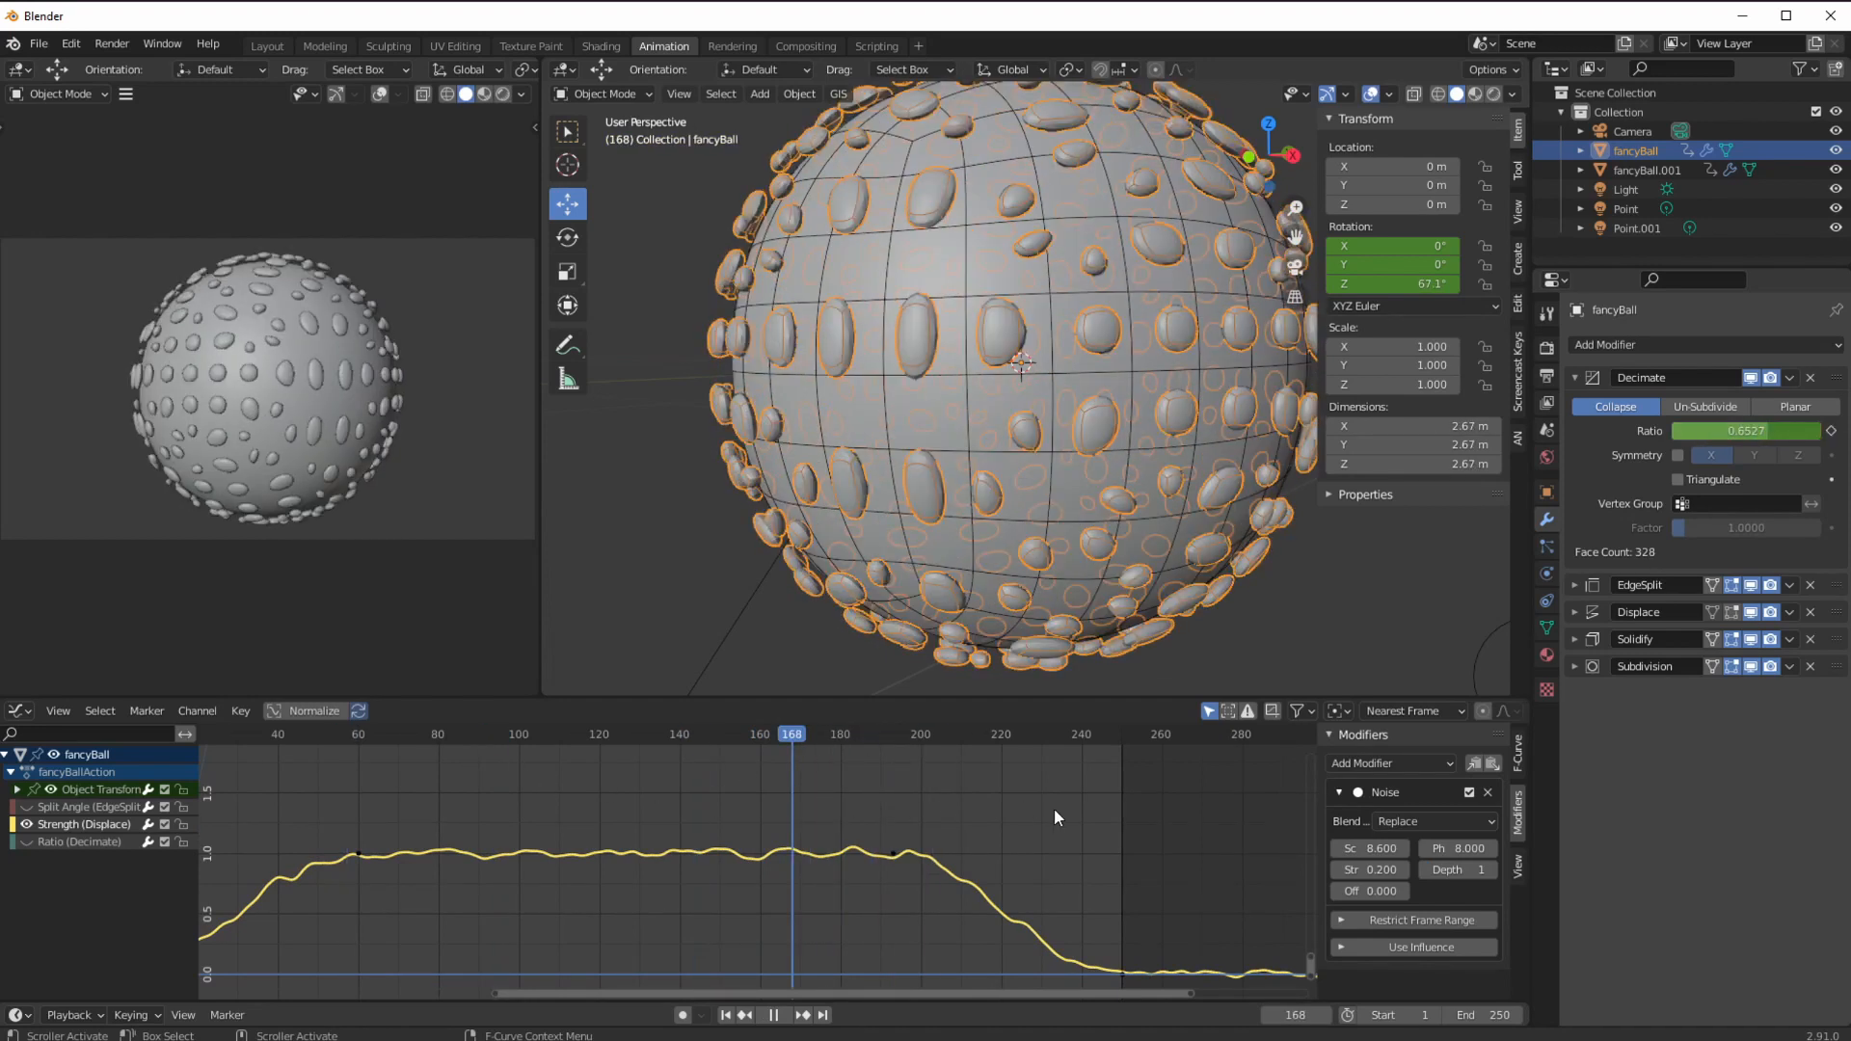
{"action": "key", "text": "space"}
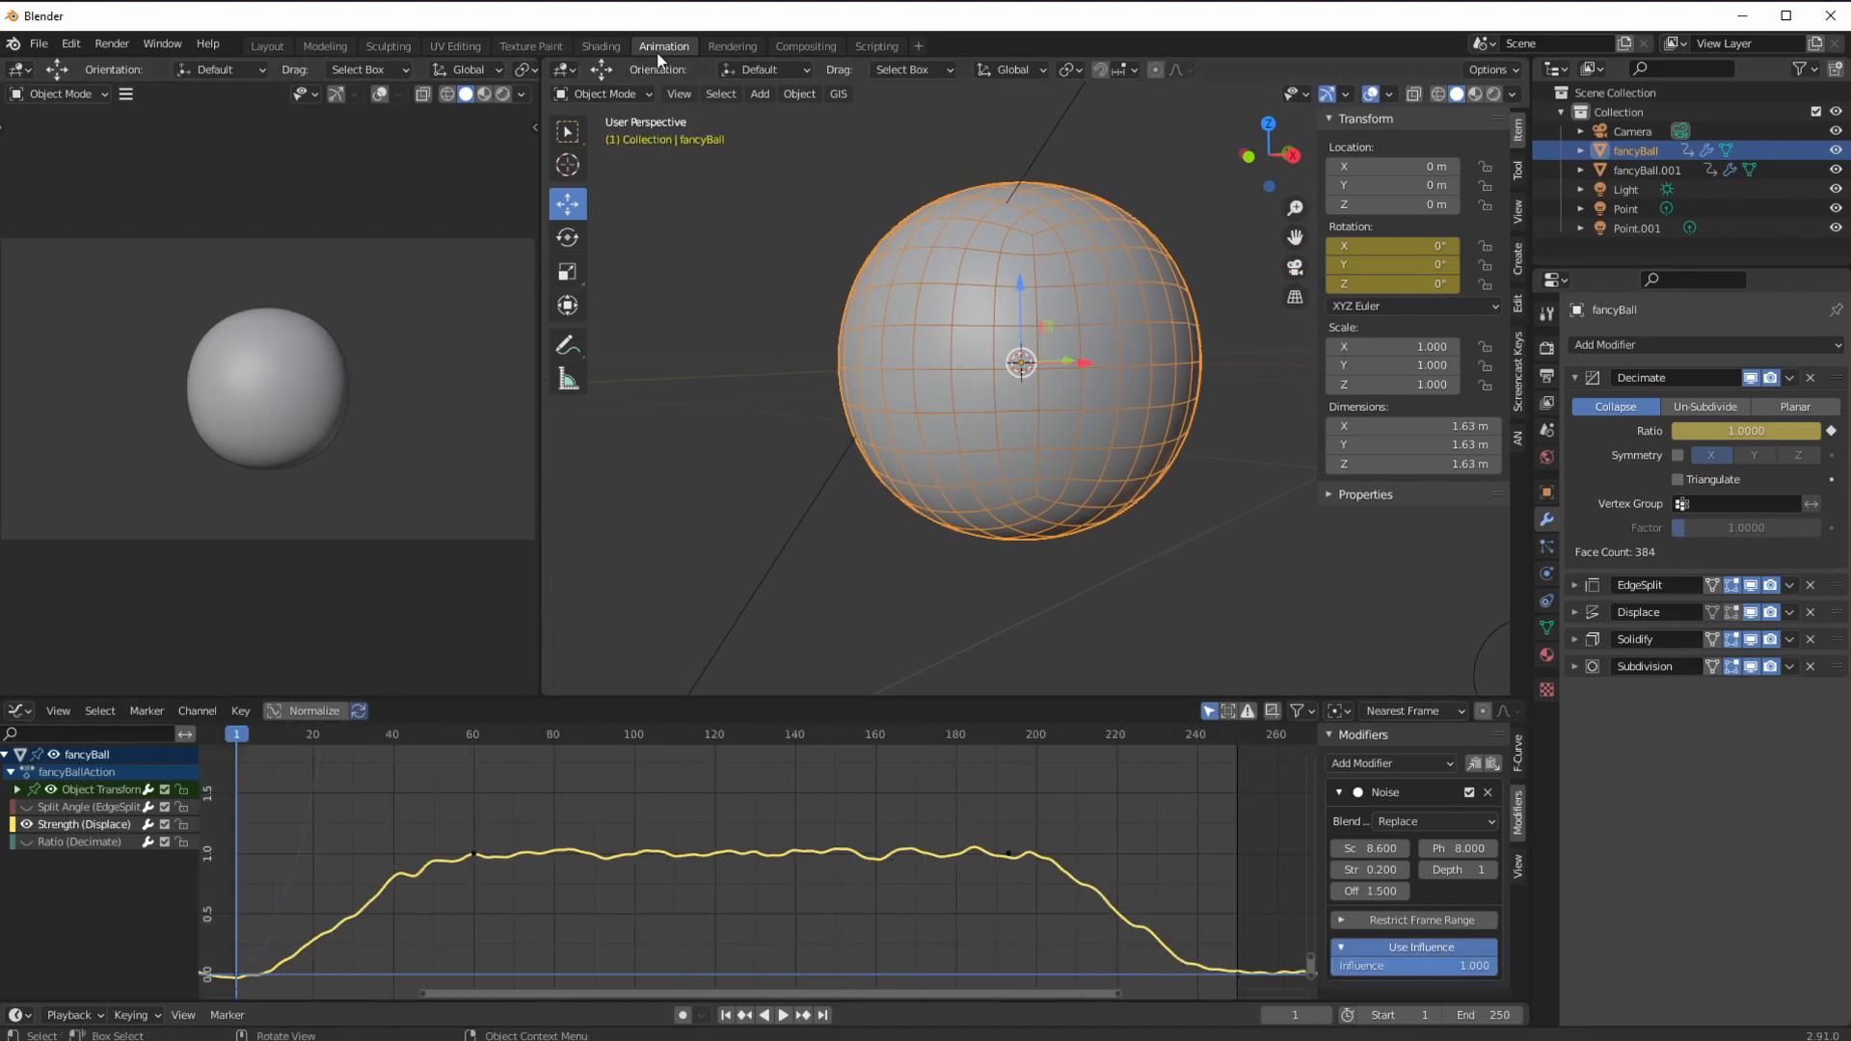
In the Shading workspace, check the orange point light's settings and delete the blue point light Point.001.
{"action": "left_click", "coordinate": [602, 46]}
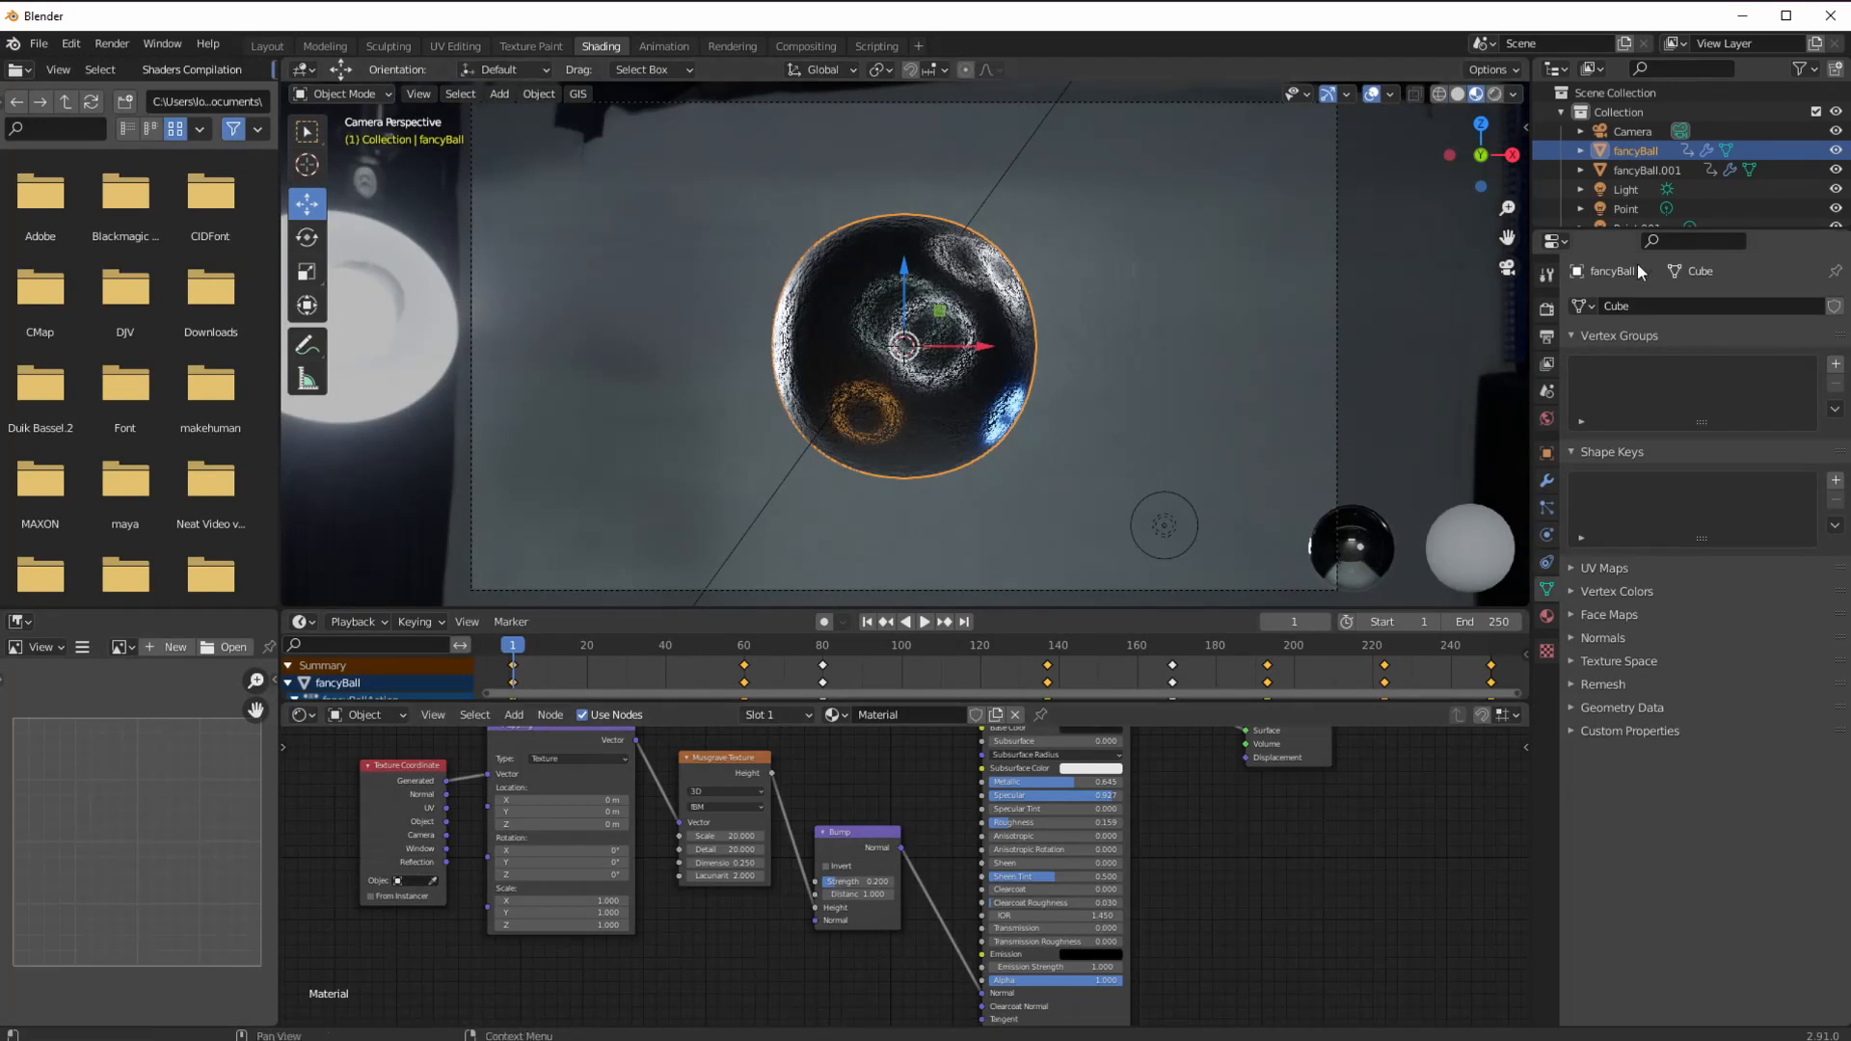
{"action": "left_click", "coordinate": [1623, 208]}
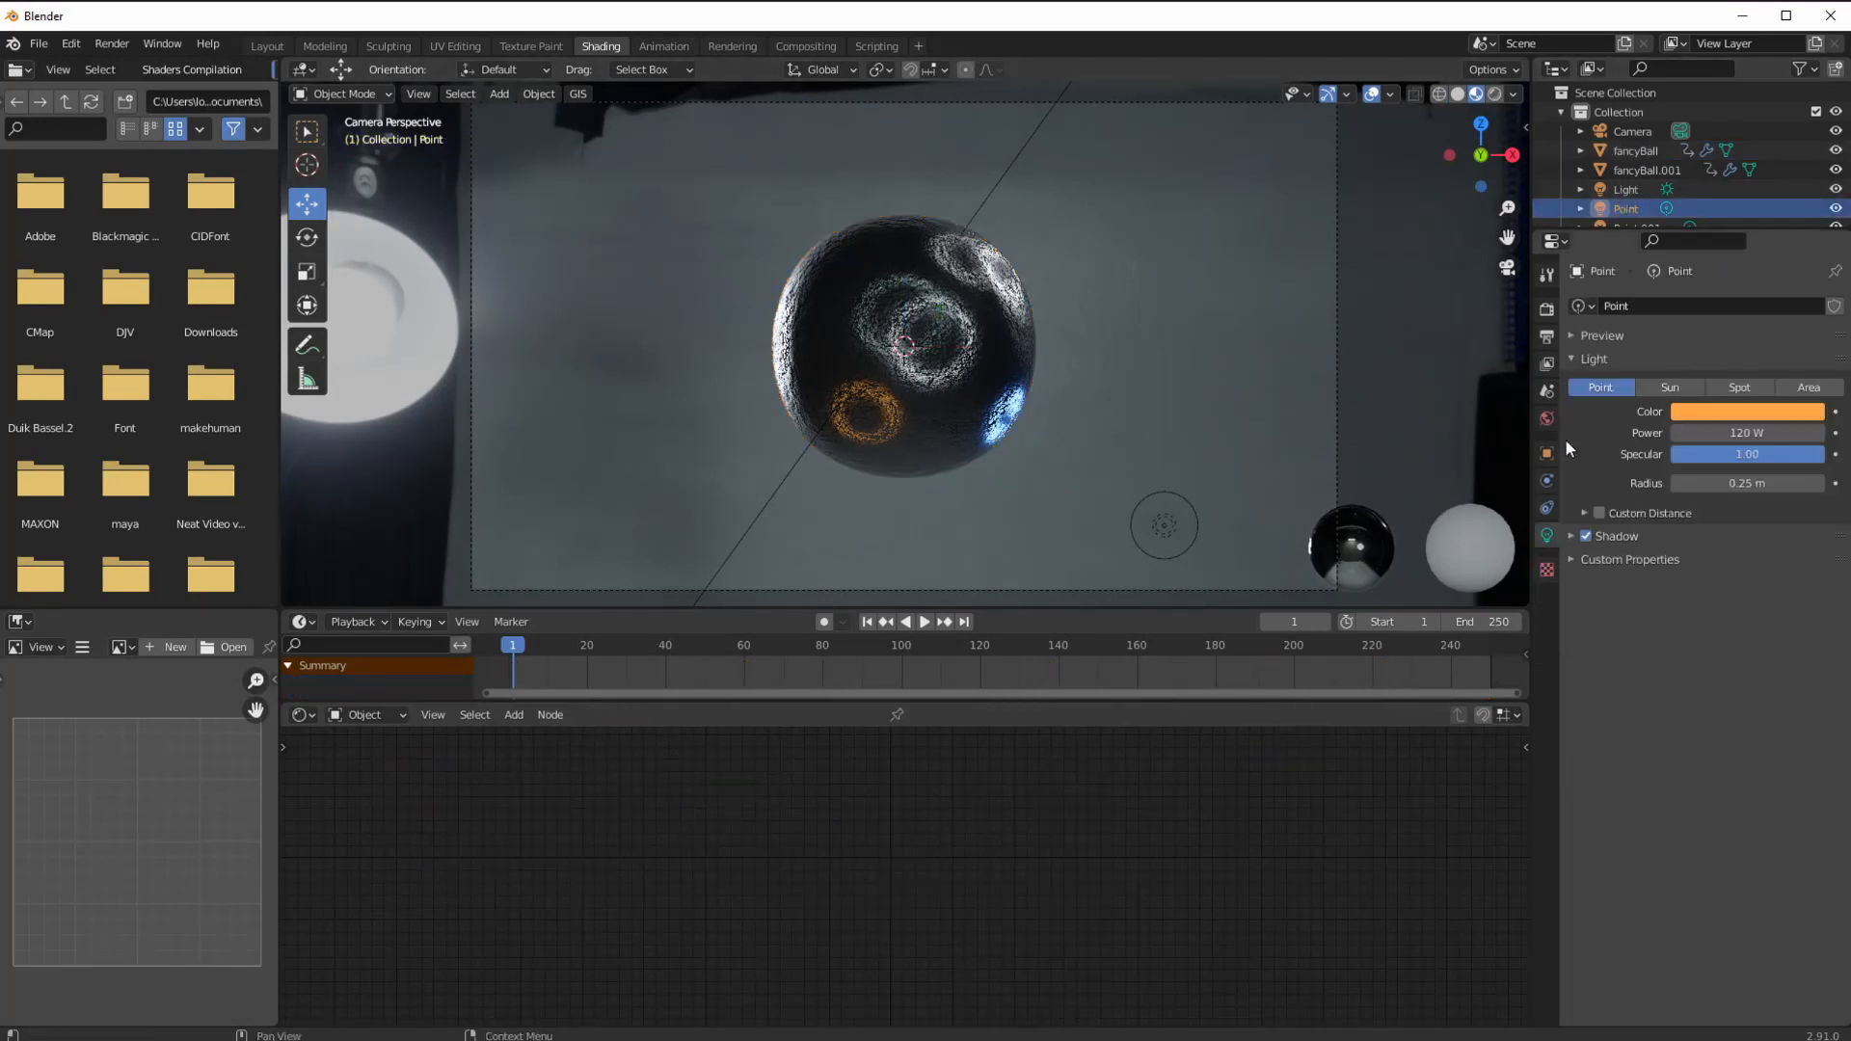
{"action": "left_click_drag", "start_coordinate": [1624, 233], "coordinate": [1624, 349]}
{"action": "left_click", "coordinate": [1630, 229]}
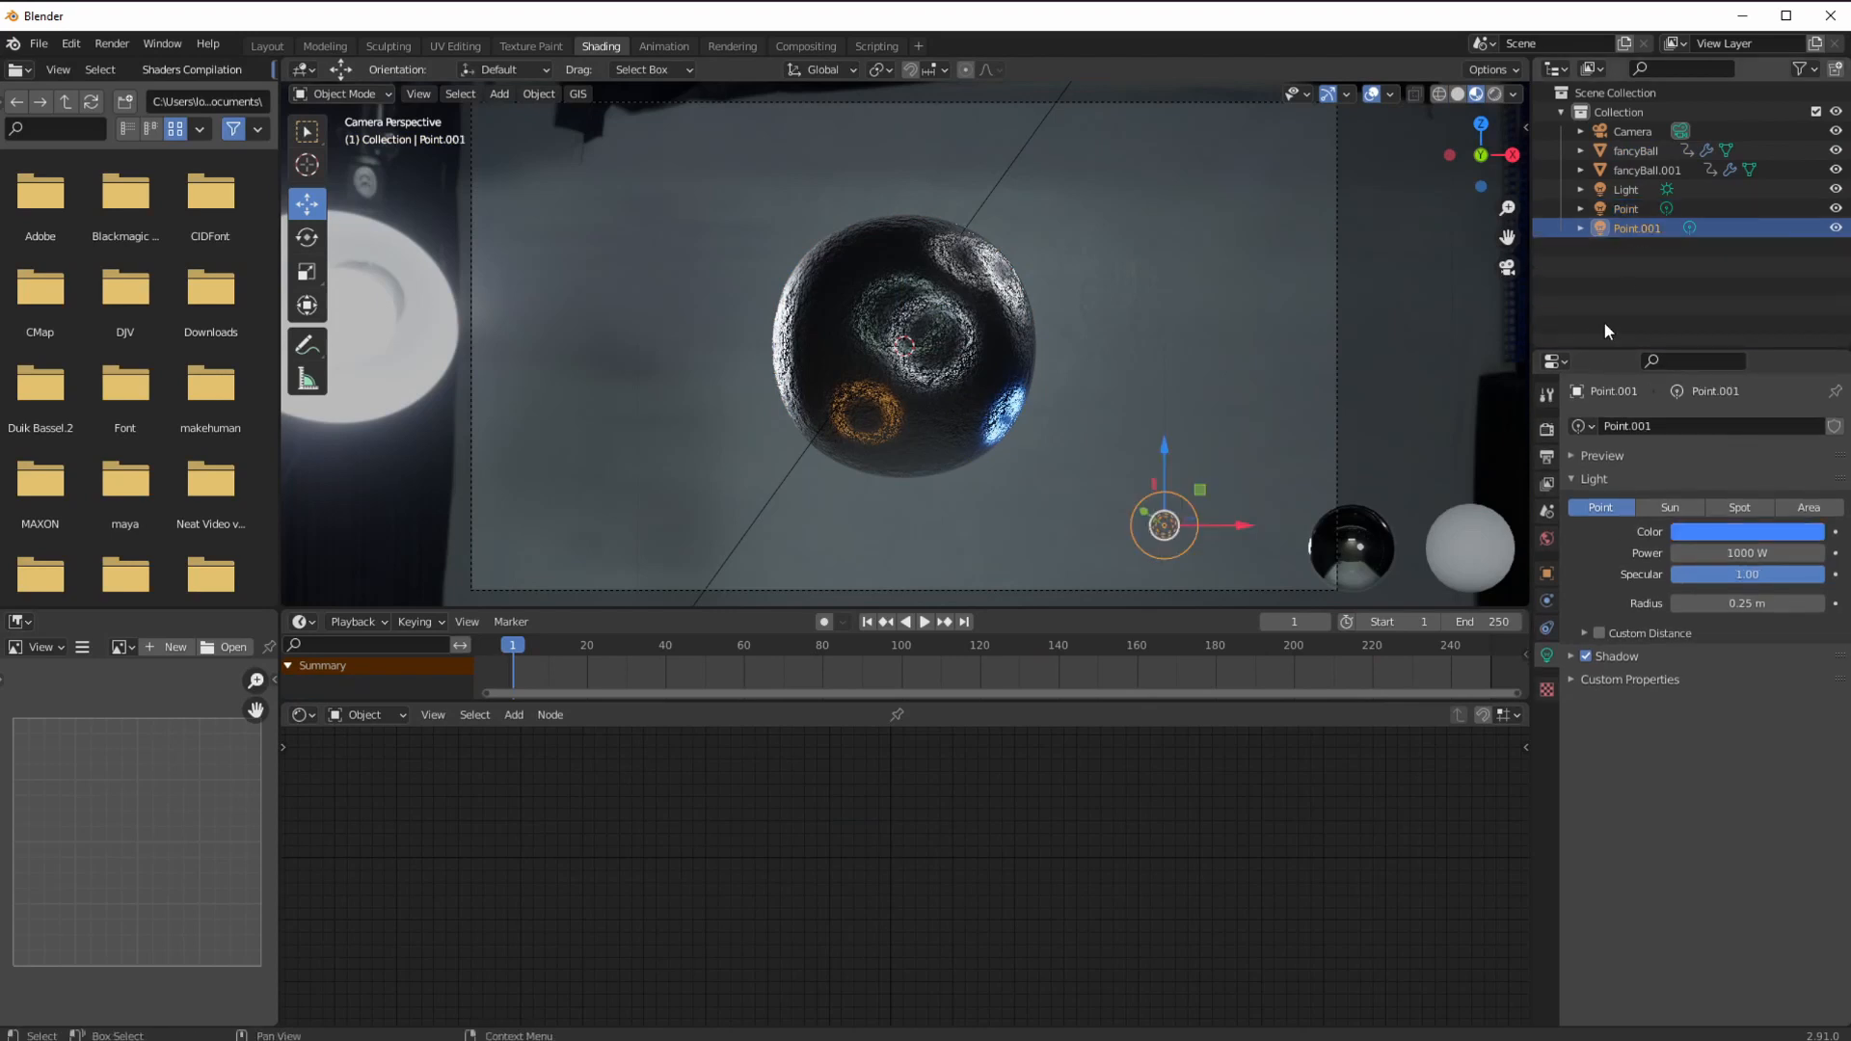
{"action": "key", "text": "Delete"}
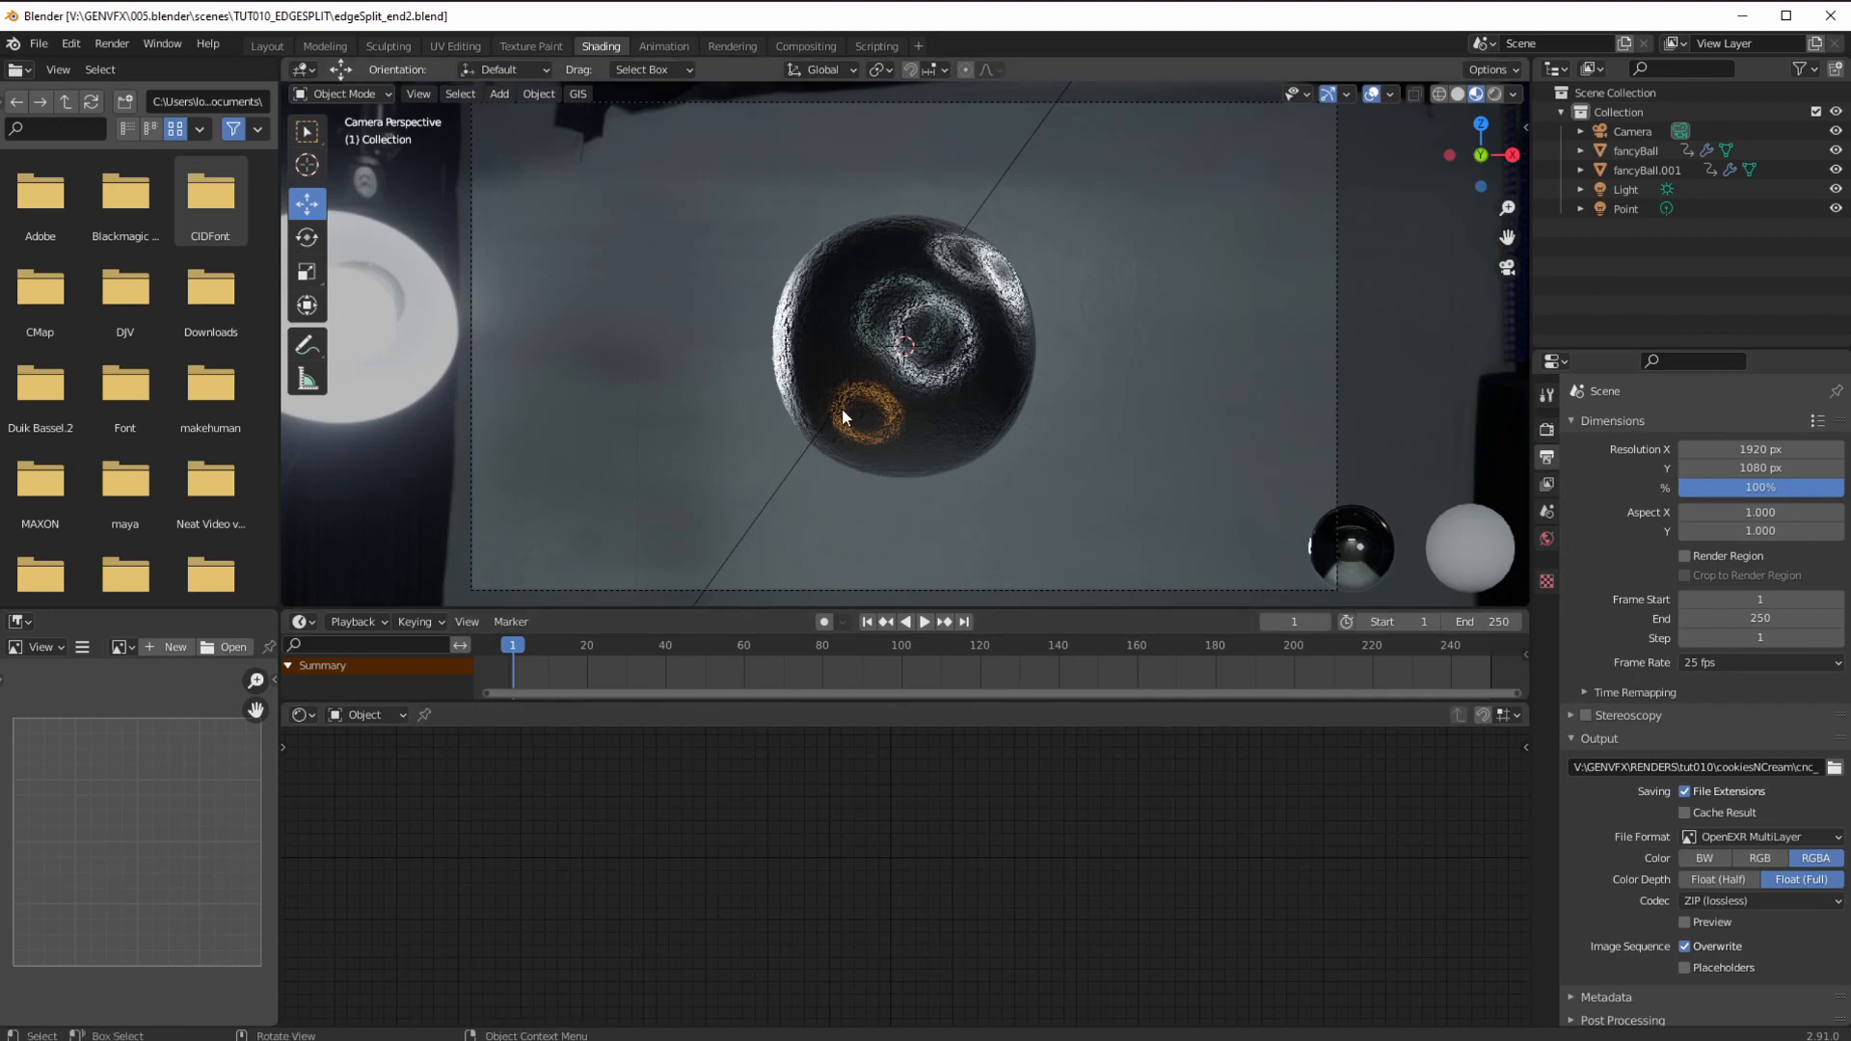
Render the full animation from the Rendering workspace and play the rendered frames in the external animation player.
{"action": "left_click", "coordinate": [729, 46]}
{"action": "key", "text": "ctrl+F12"}
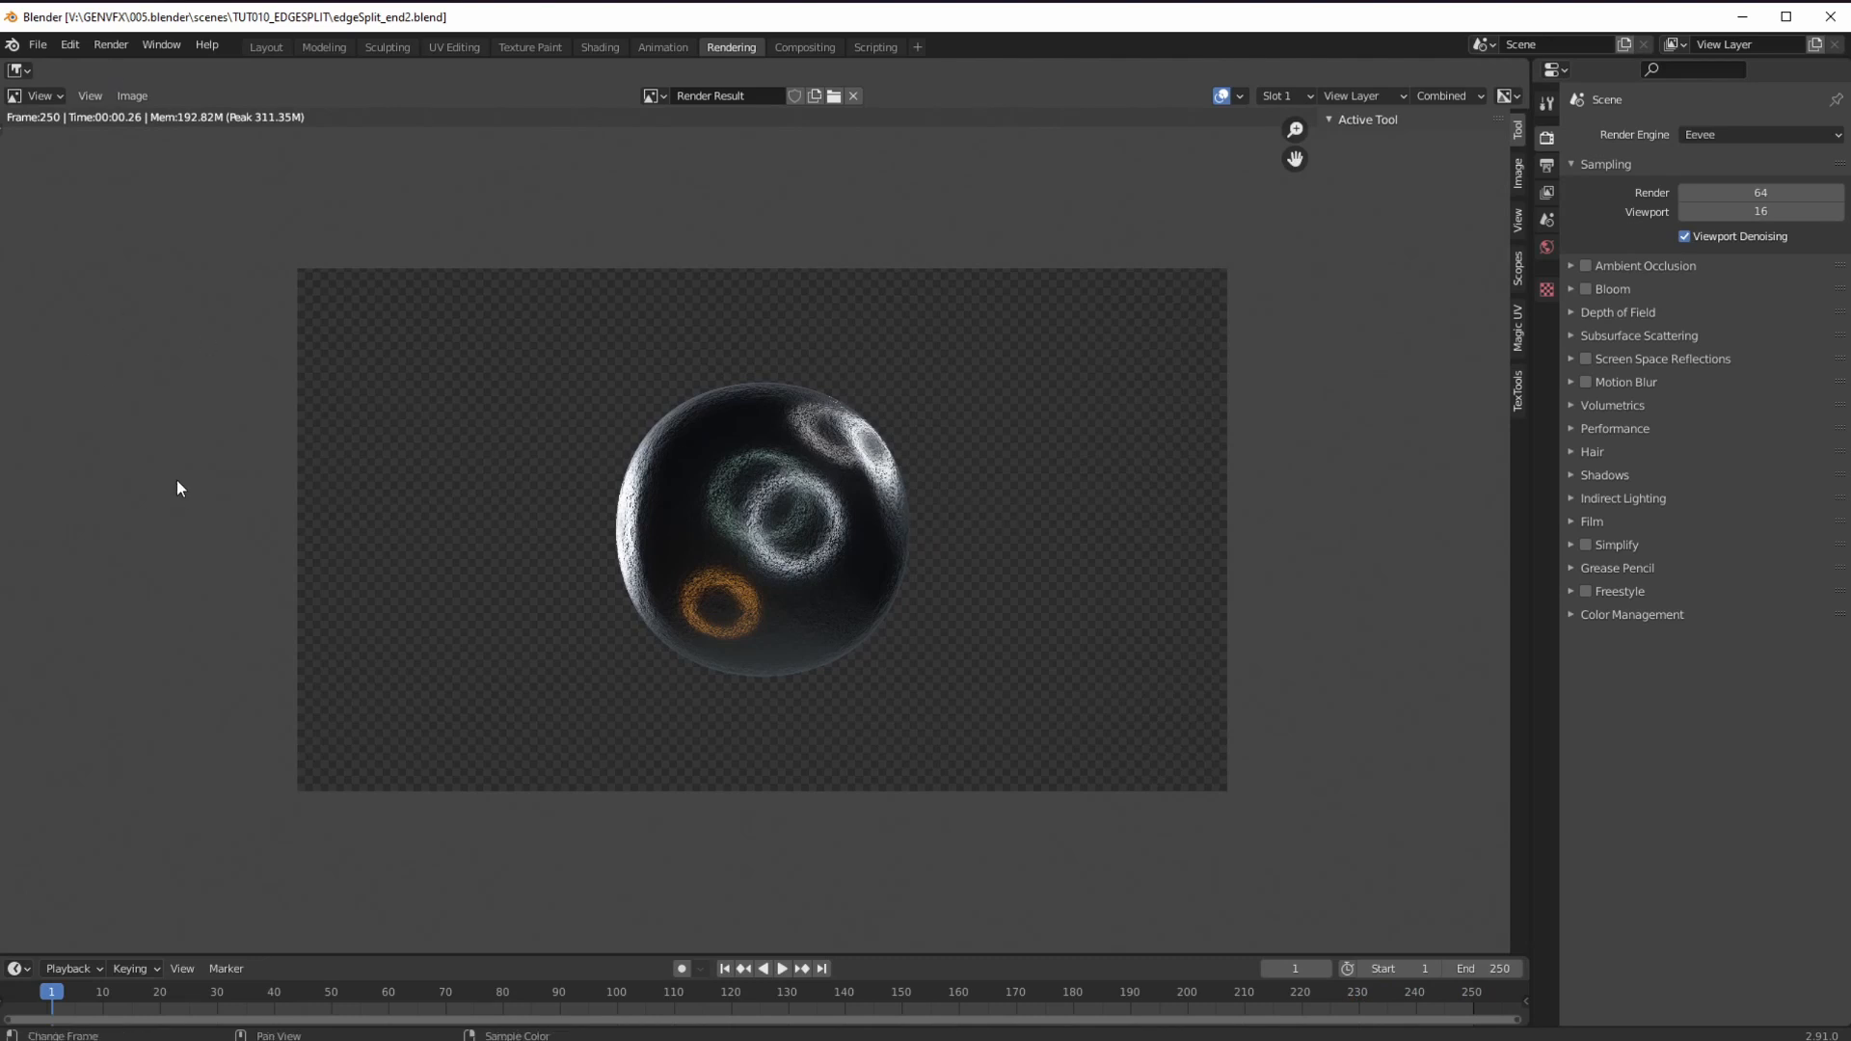
{"action": "left_click", "coordinate": [100, 48]}
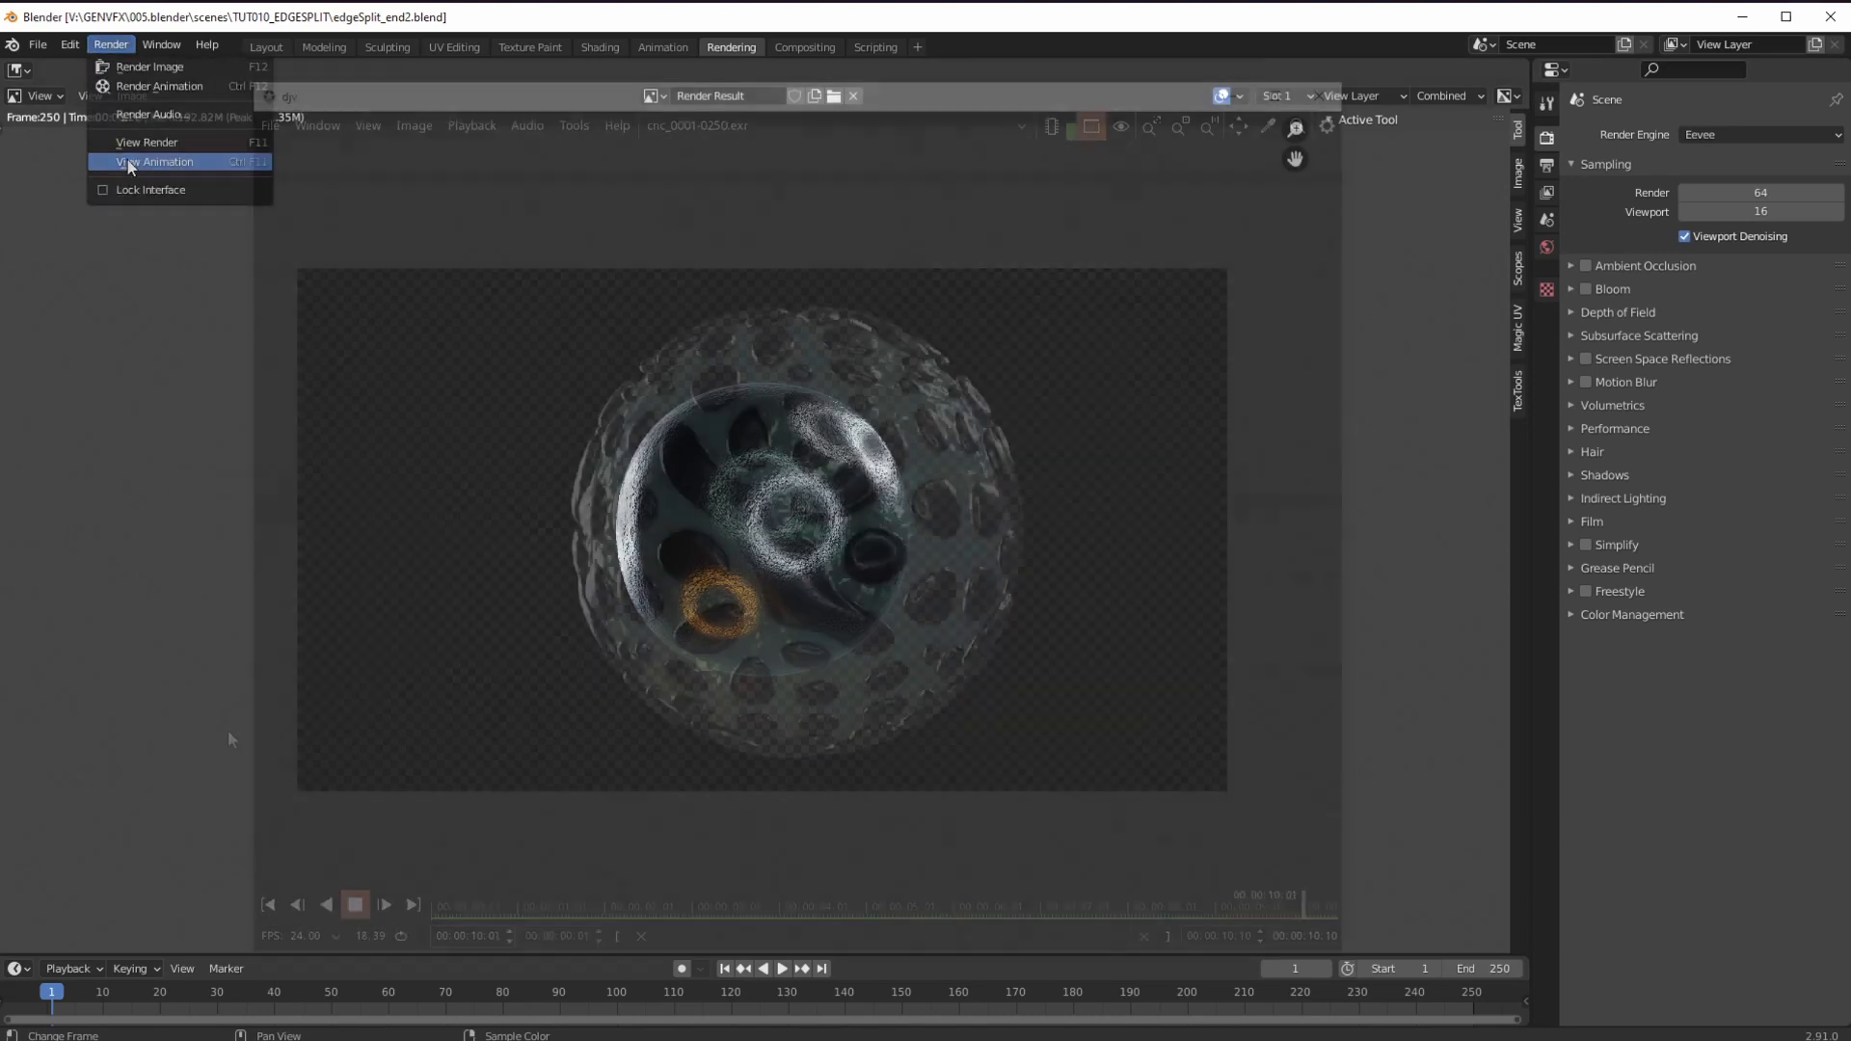
{"action": "left_click", "coordinate": [154, 162]}
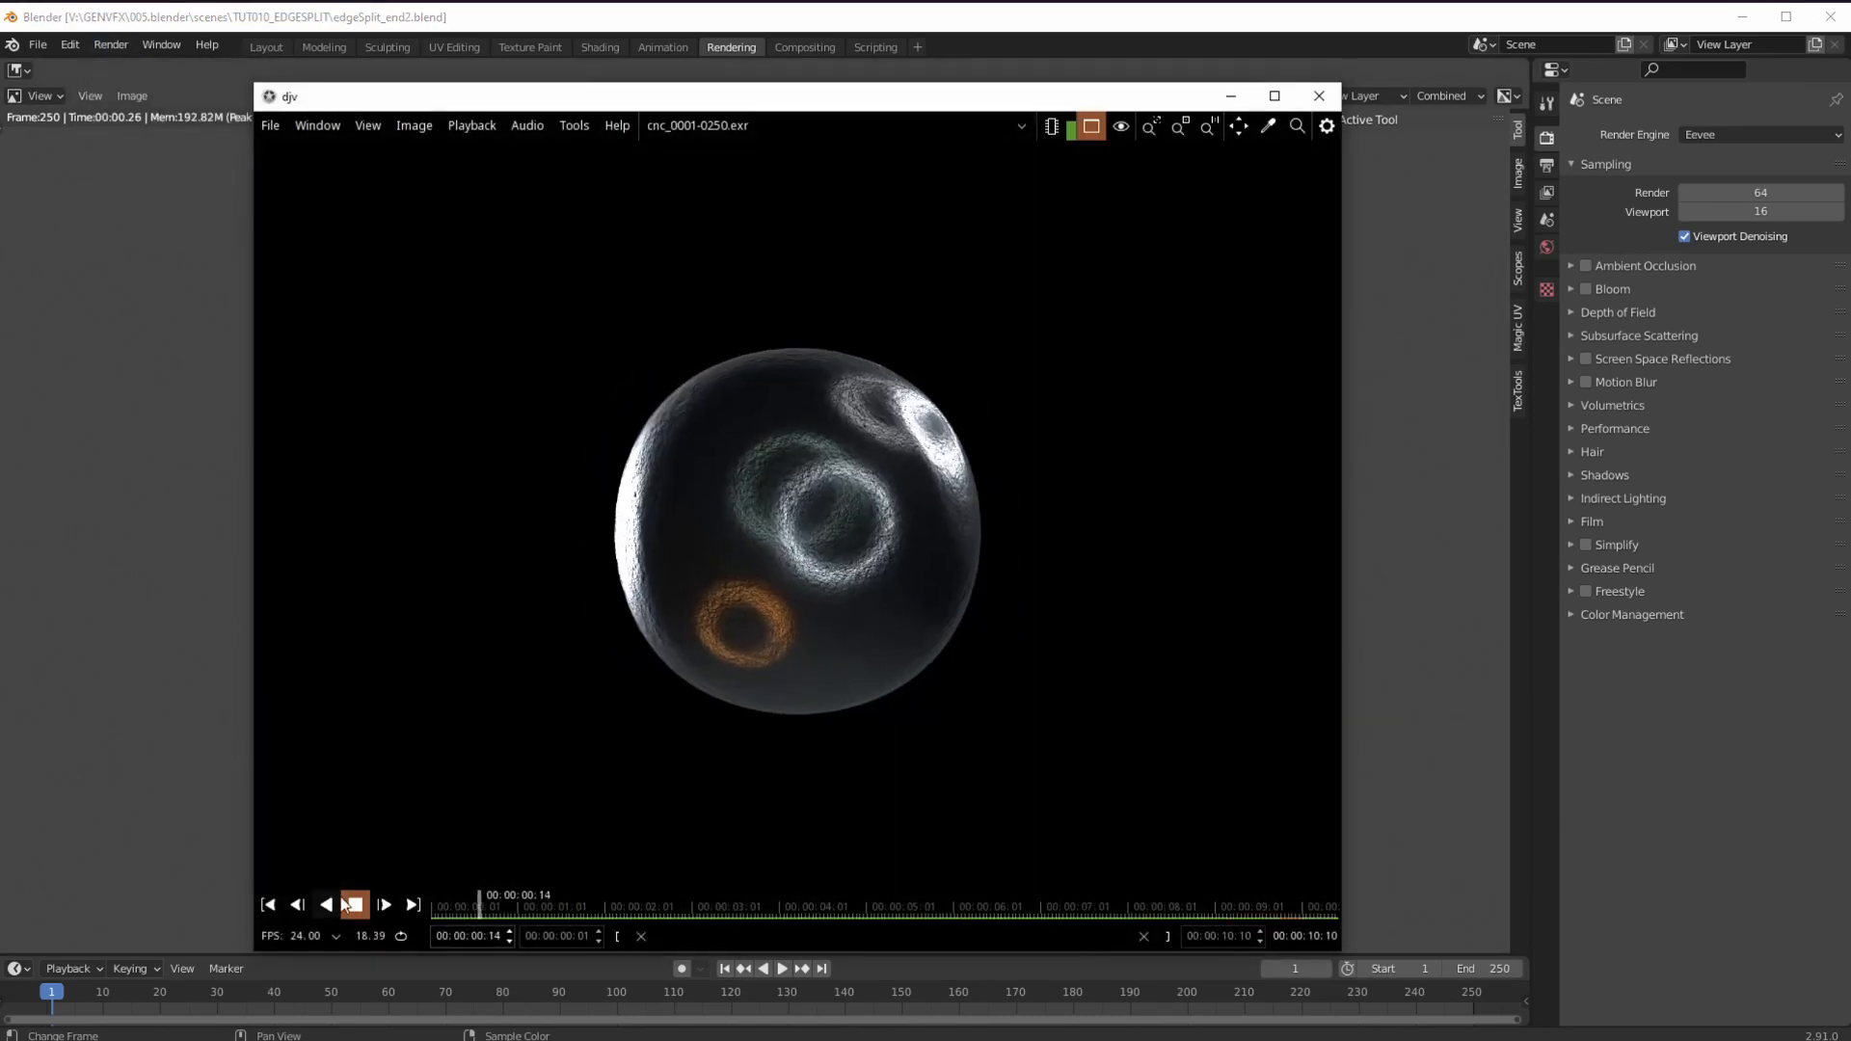